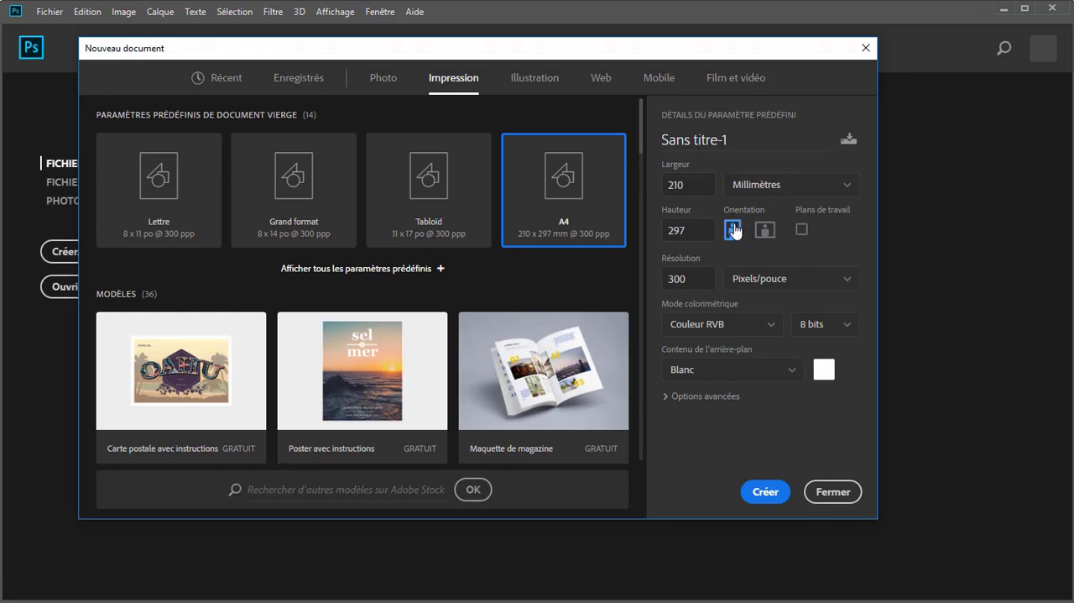
Step: Set the new A4 document's colour mode to Couleur CMJN
click(694, 277)
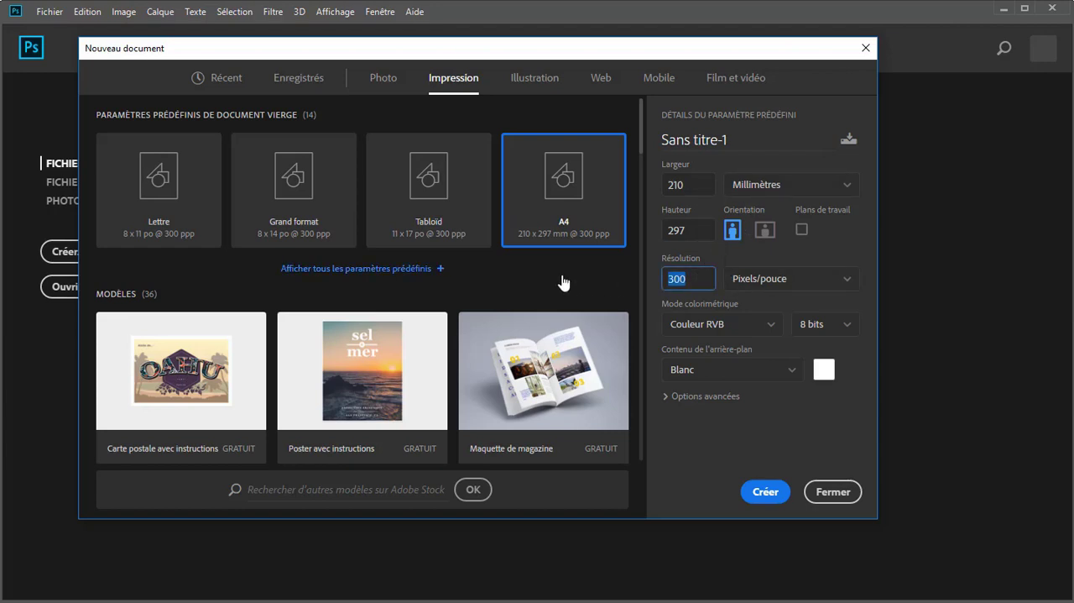
click(730, 331)
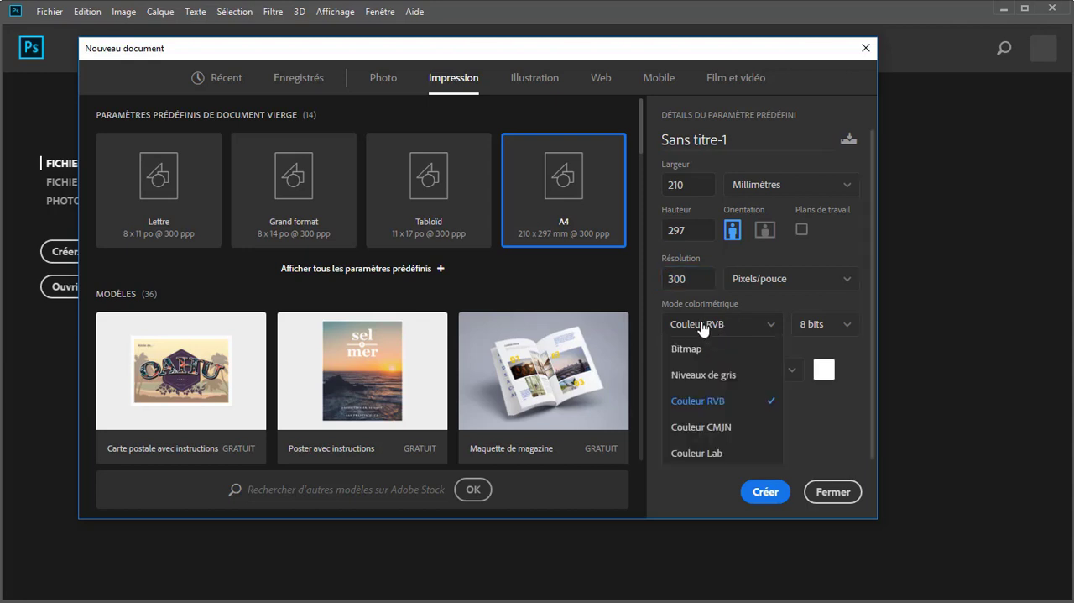
click(719, 428)
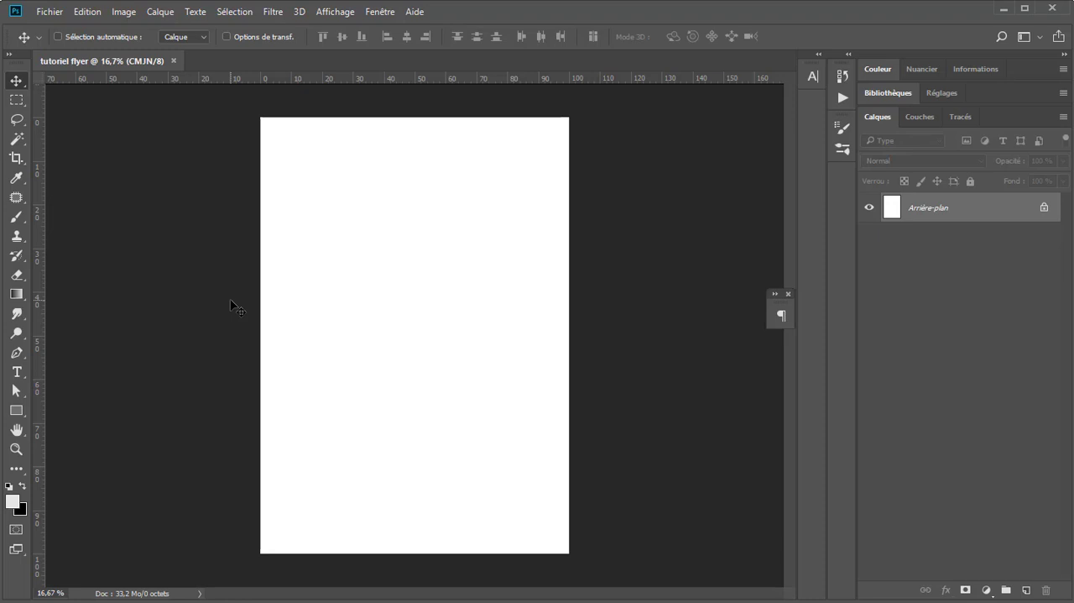
Step: Set the foreground colour to hex b74332 and return to the Move tool
click(13, 501)
drag(201, 153, 374, 167)
click(358, 234)
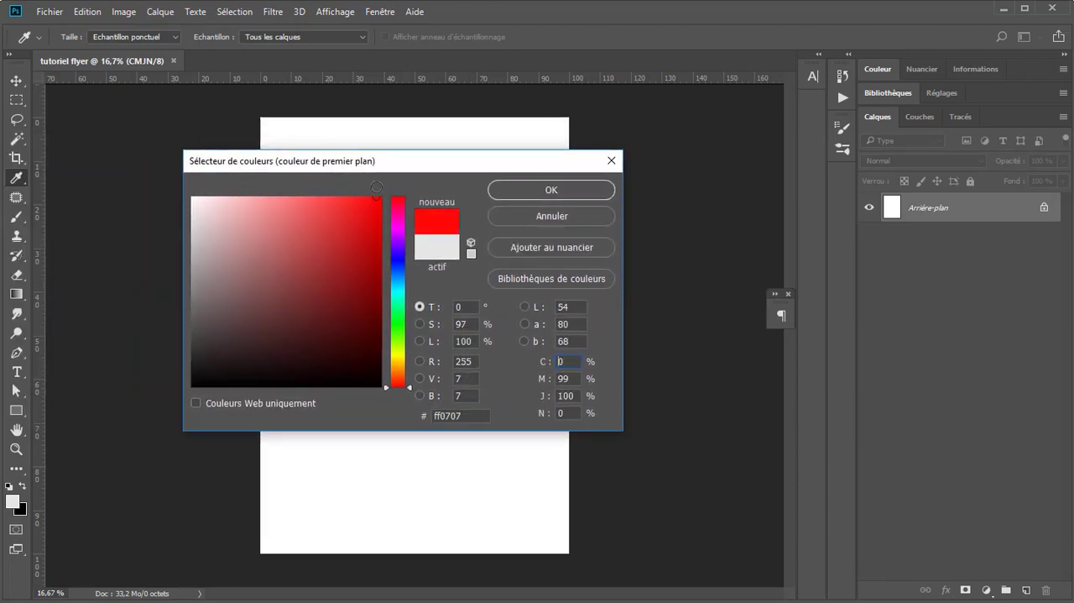
drag(415, 385, 402, 375)
click(454, 415)
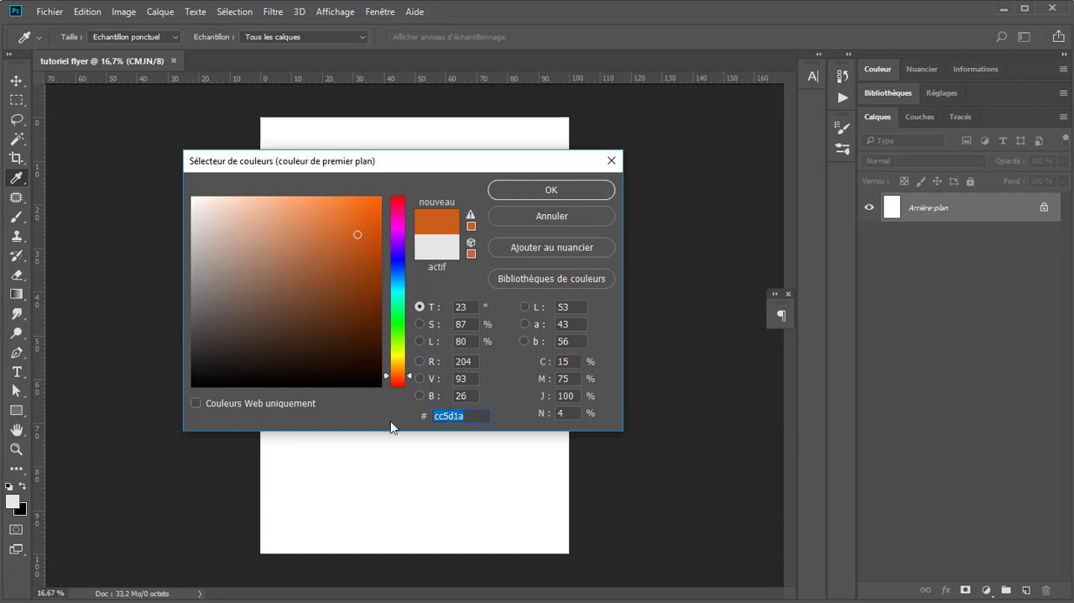
text(b)
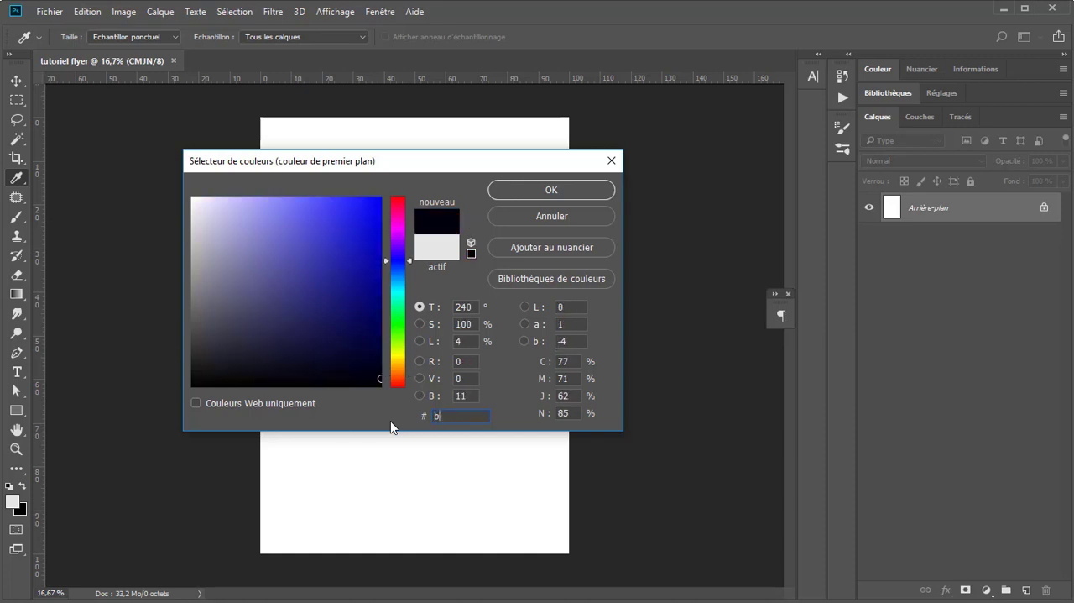
text(74)
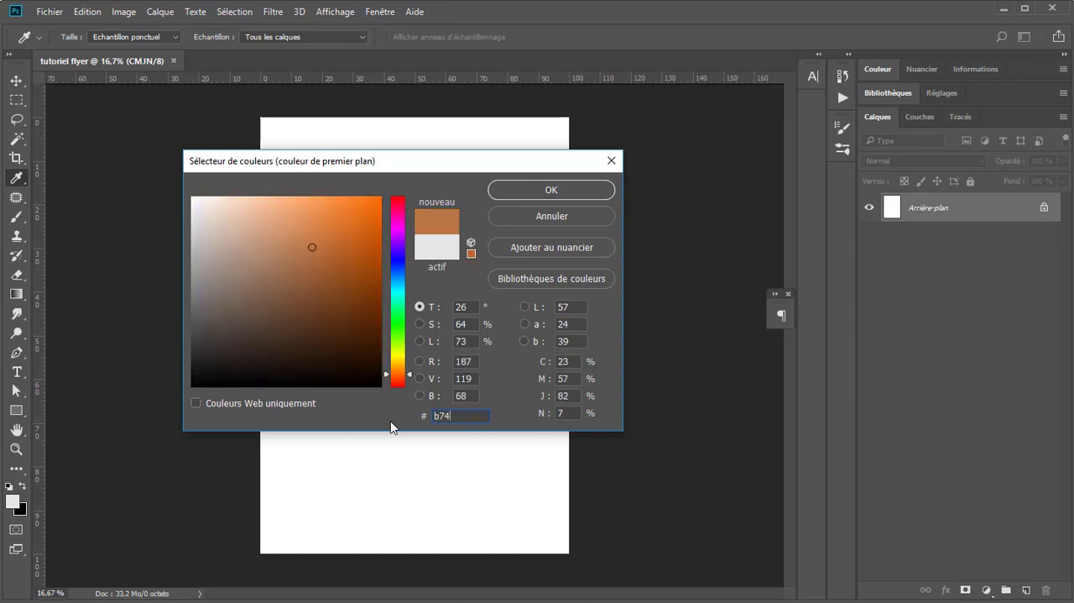
text(332)
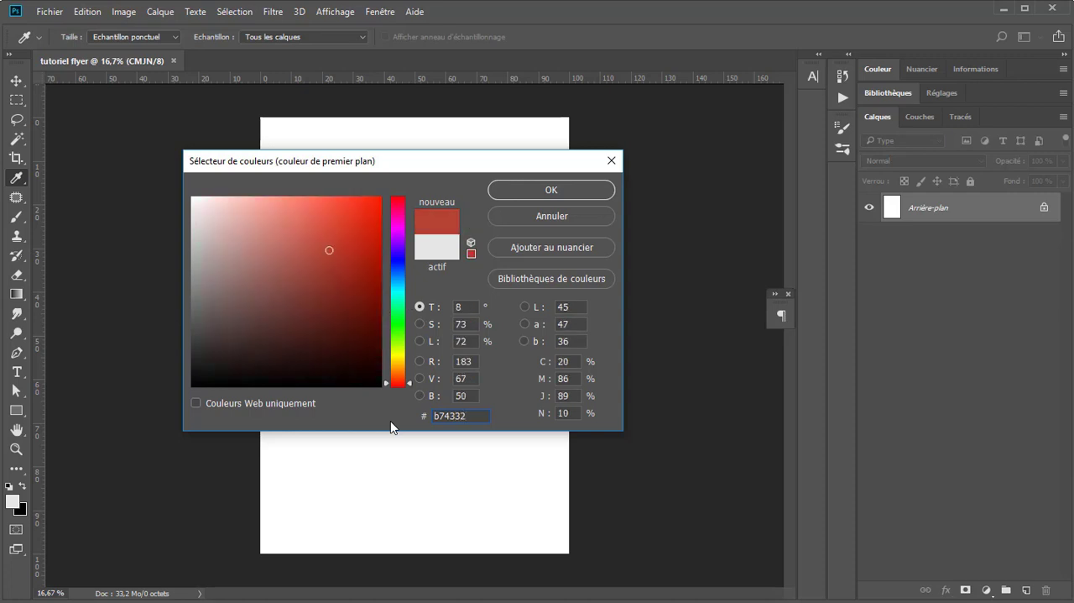
key(Return)
key(v)
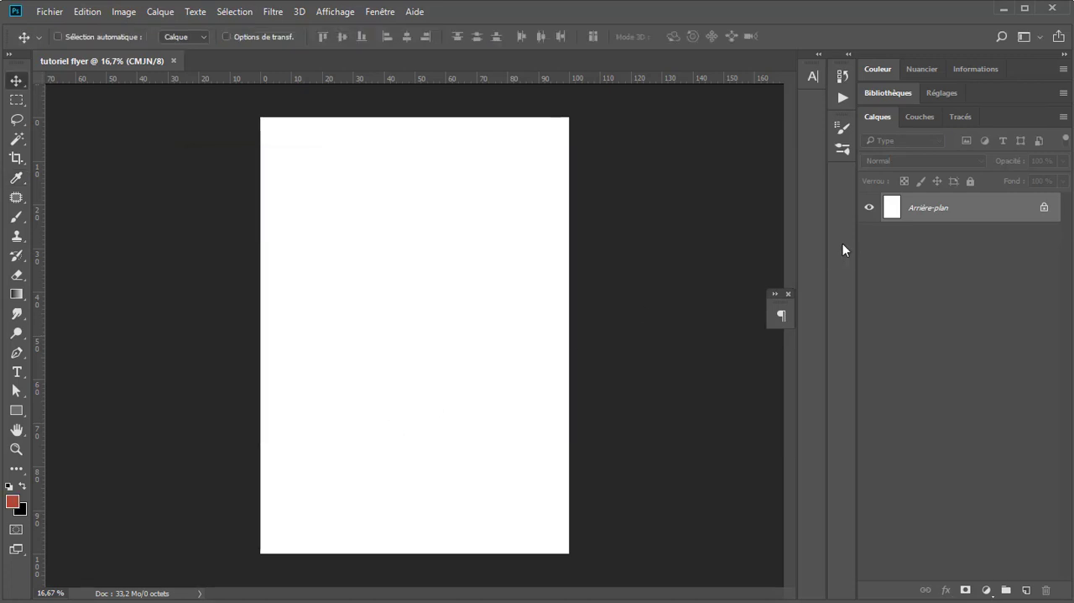
Step: Try filling the Arrière-plan layer with black using the Paint Bucket, and undo the fill
key(x)
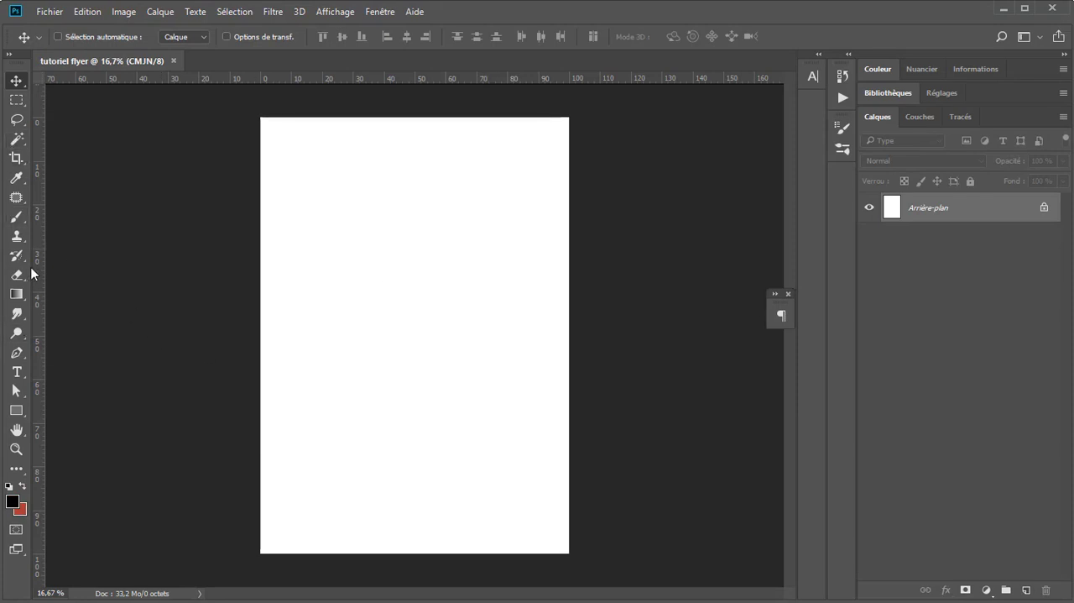
drag(27, 291, 76, 311)
click(324, 371)
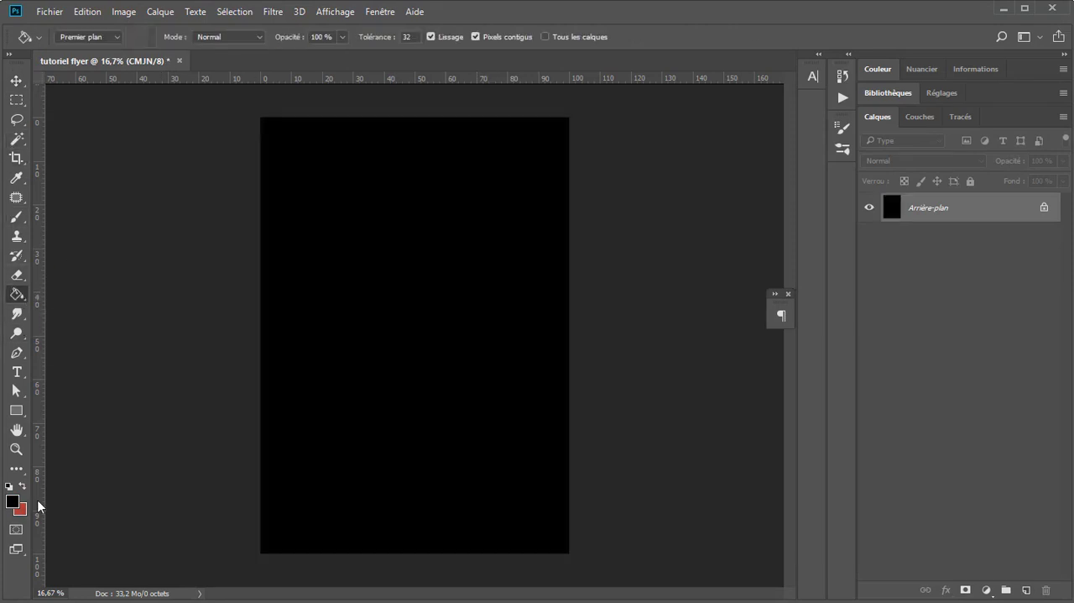
key(ctrl+z)
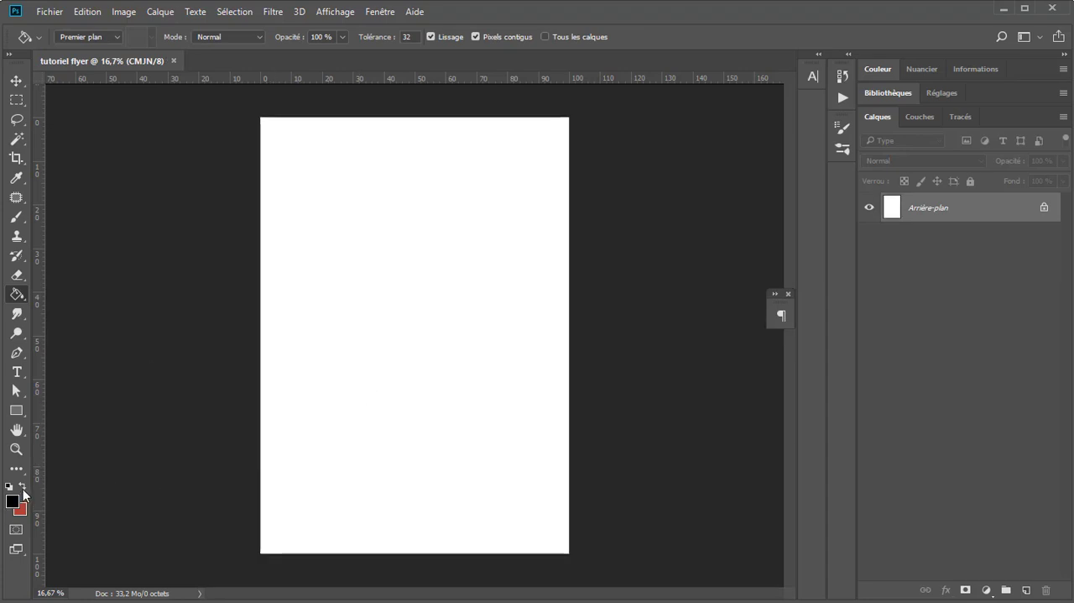
Step: Swap back to the red foreground colour, try a Paint Bucket fill on the Arrière-plan layer, and undo it
click(22, 487)
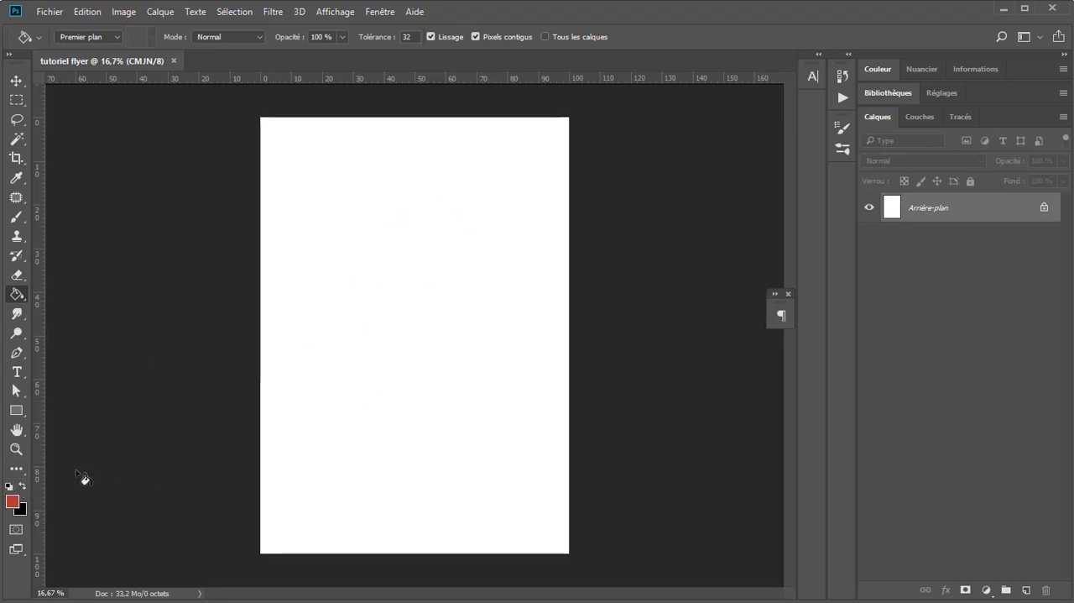
click(398, 365)
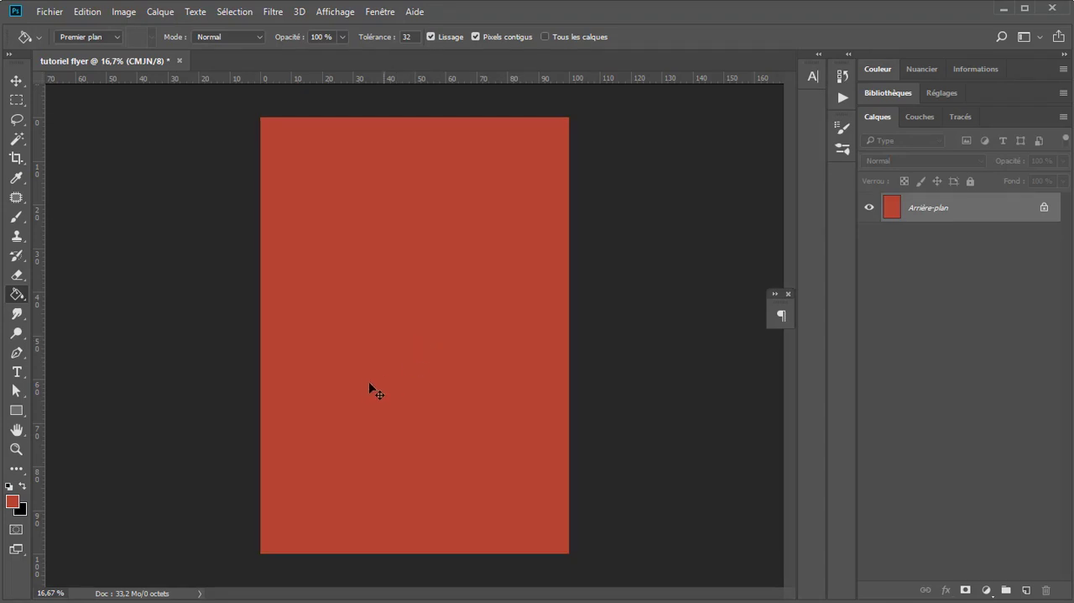
key(ctrl+z)
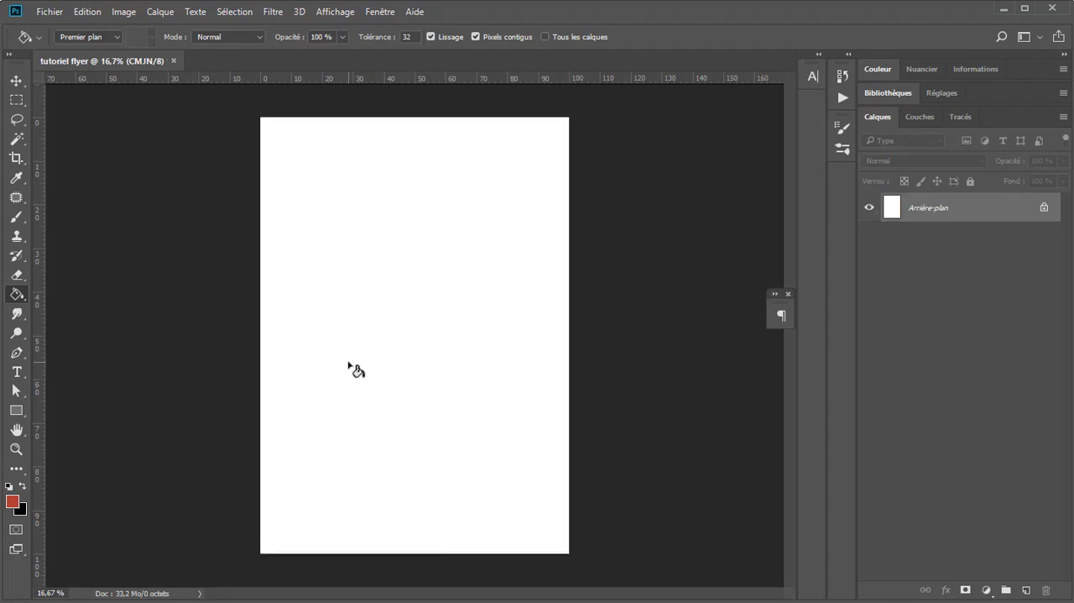
Step: Fill the Arrière-plan layer with the red b74332 as the background colour, leaving black as the foreground colour
key(ctrl+BackSpace)
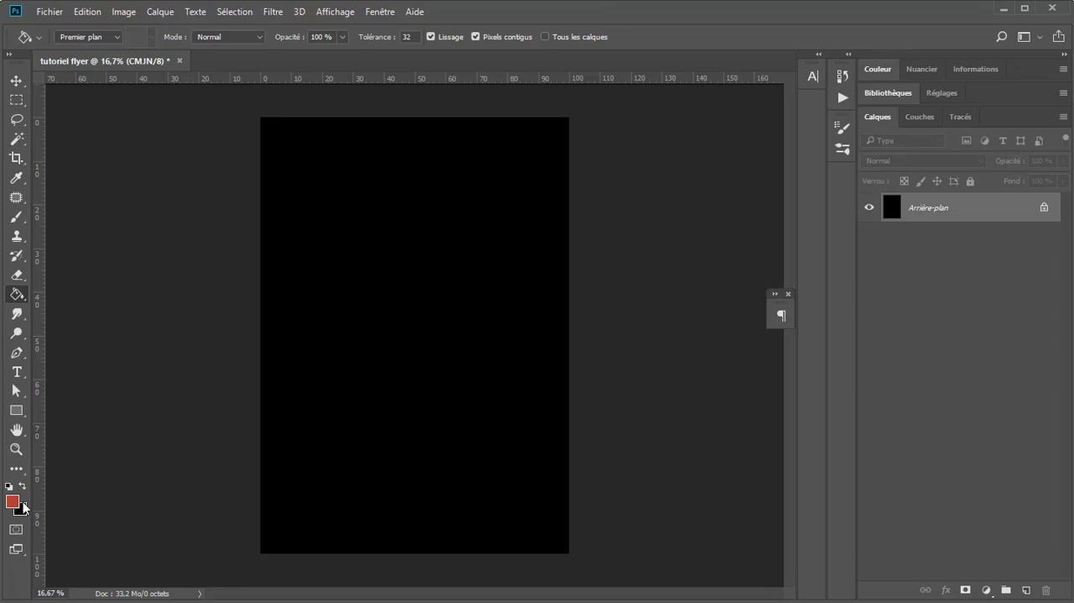
key(x)
key(ctrl+BackSpace)
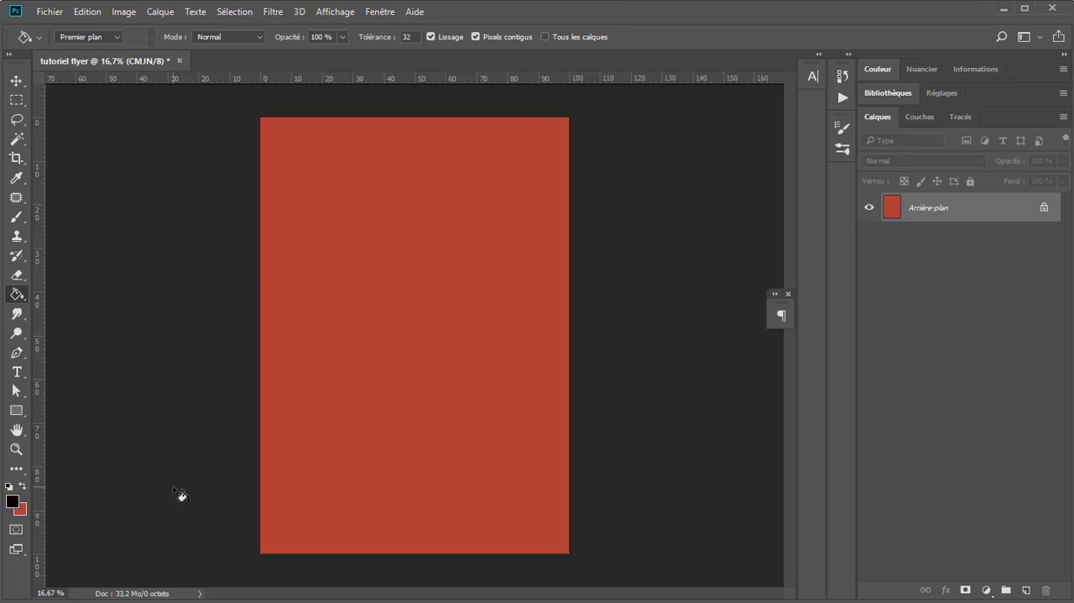
Step: Activate the Move tool and set the ruler units to %
click(28, 84)
mouse_move(41, 148)
mouse_down()
mouse_move(301, 174)
mouse_move(37, 172)
mouse_move(37, 153)
mouse_up()
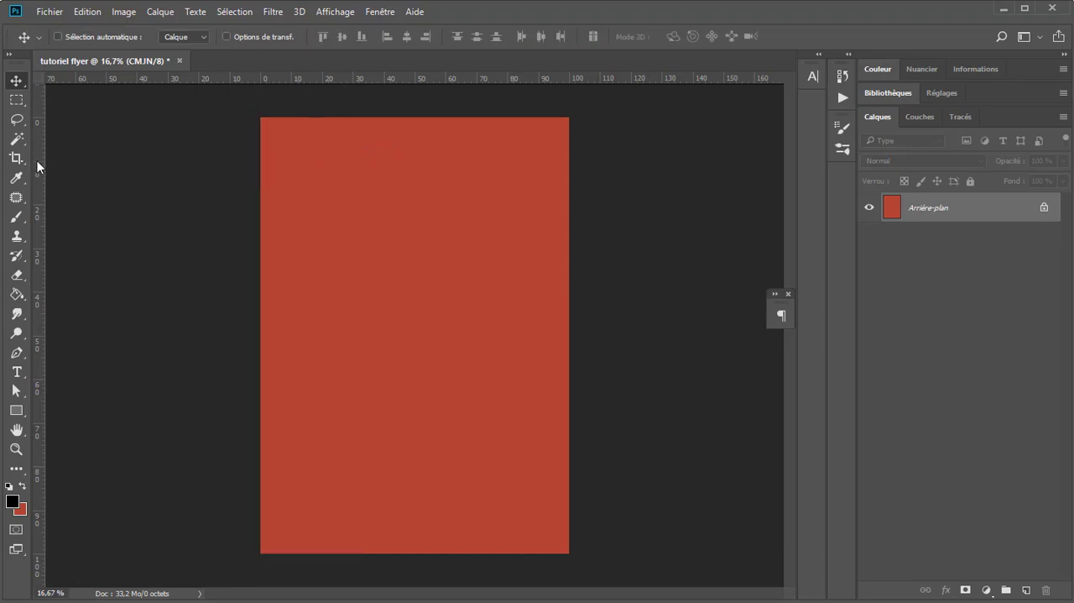
right_click(37, 161)
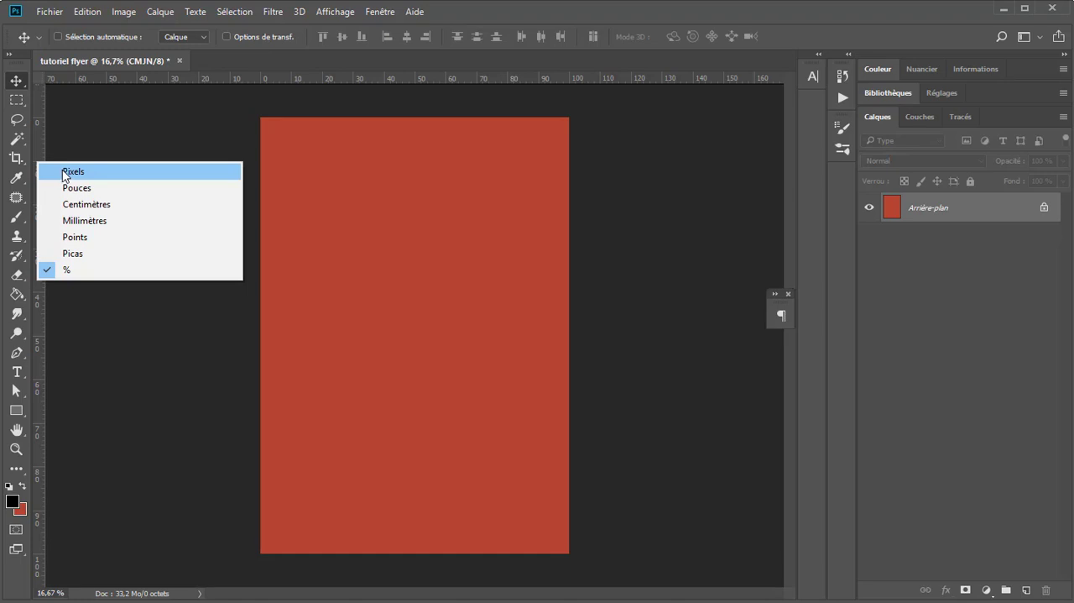
click(74, 271)
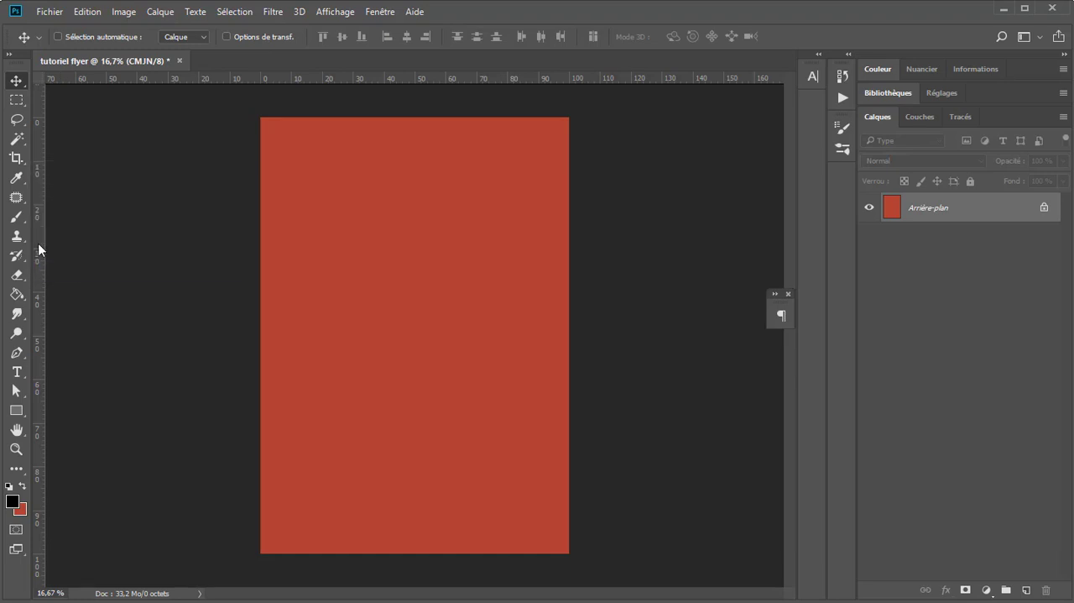
Step: Place vertical guides at about 4% and 94% of the page width and a horizontal guide at about 4% of its height
drag(37, 242, 274, 239)
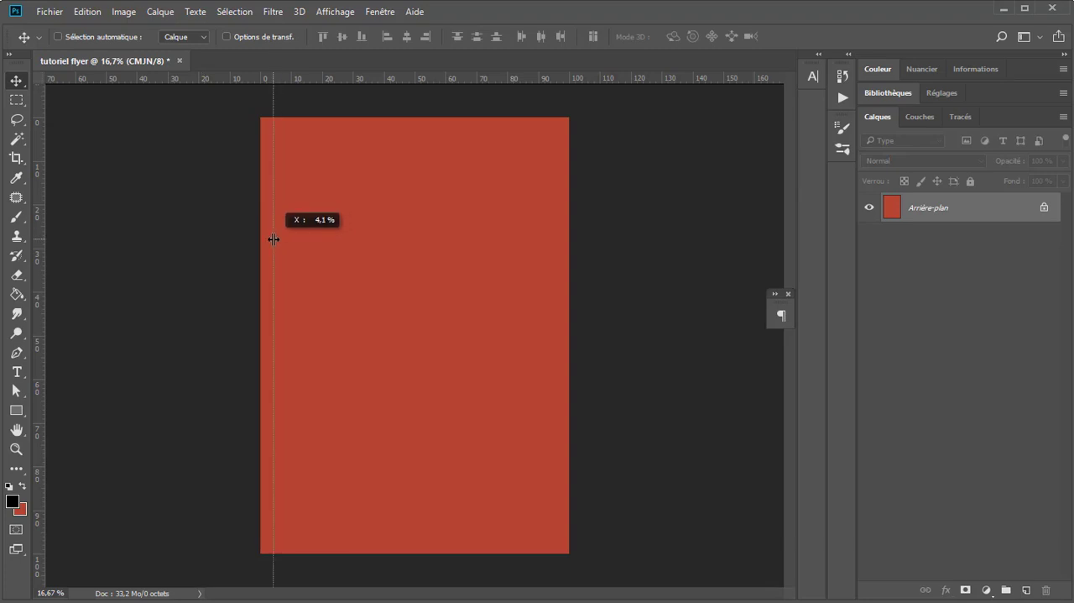
drag(273, 239, 273, 242)
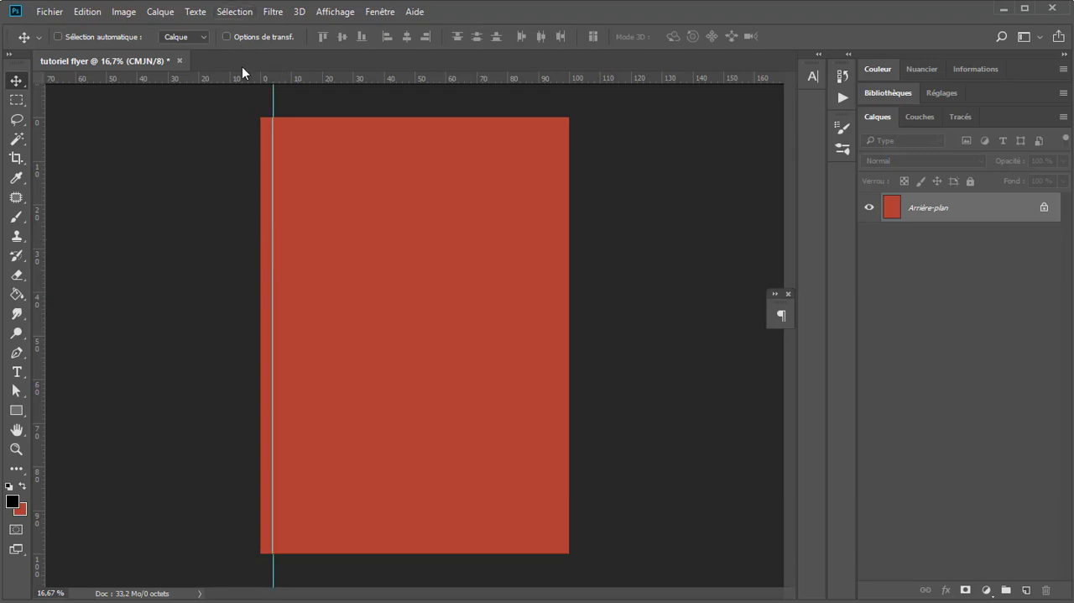
drag(240, 75, 237, 132)
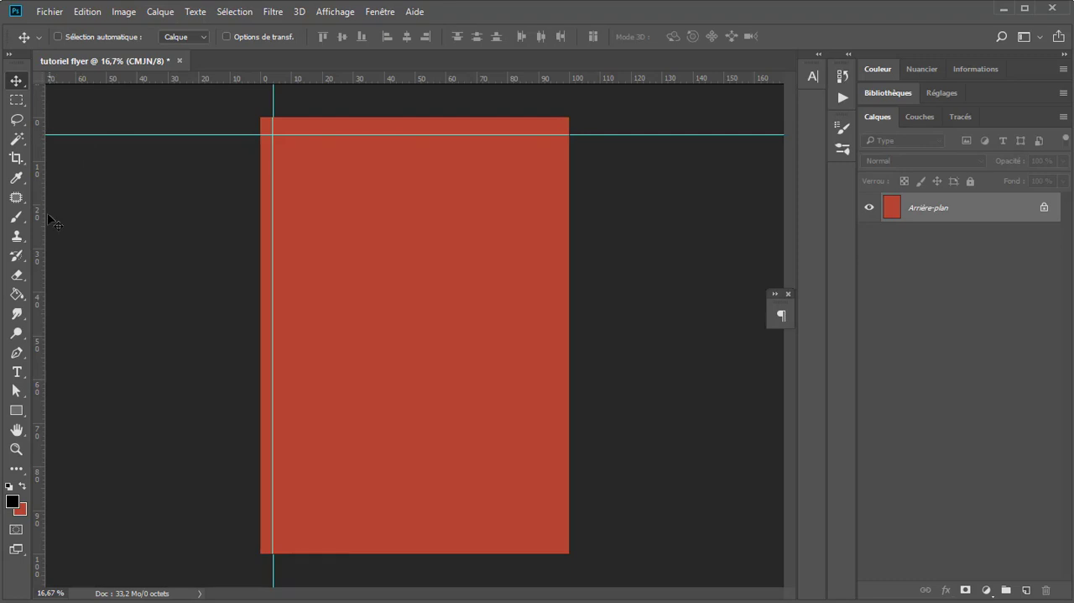
drag(39, 236, 551, 230)
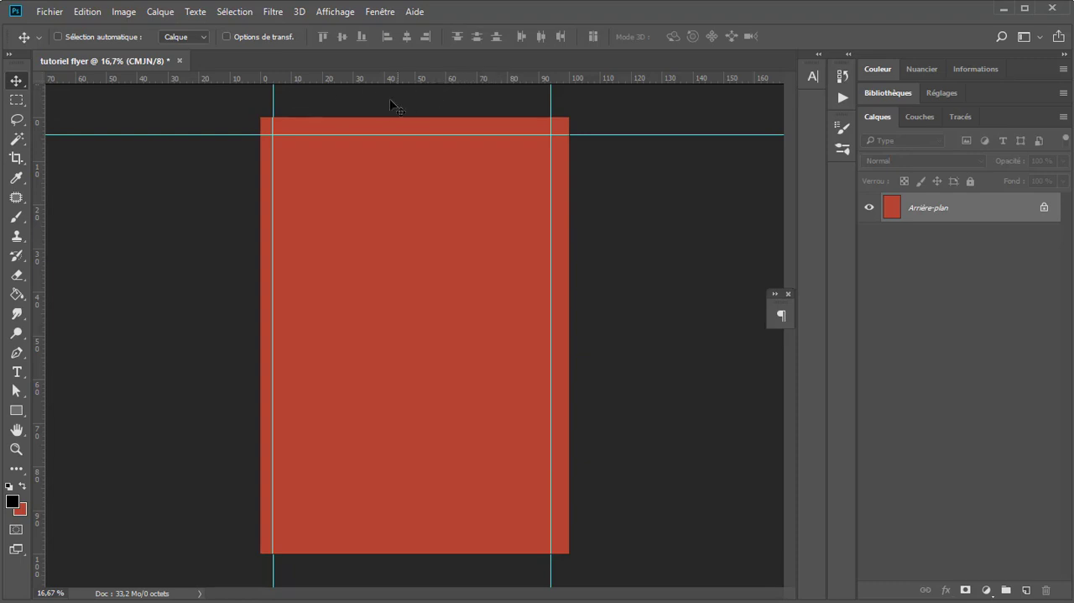
Step: Place a horizontal guide at about 96% of the page height and shift the right vertical guide to about 96% of the width
key(ctrl)
click(341, 13)
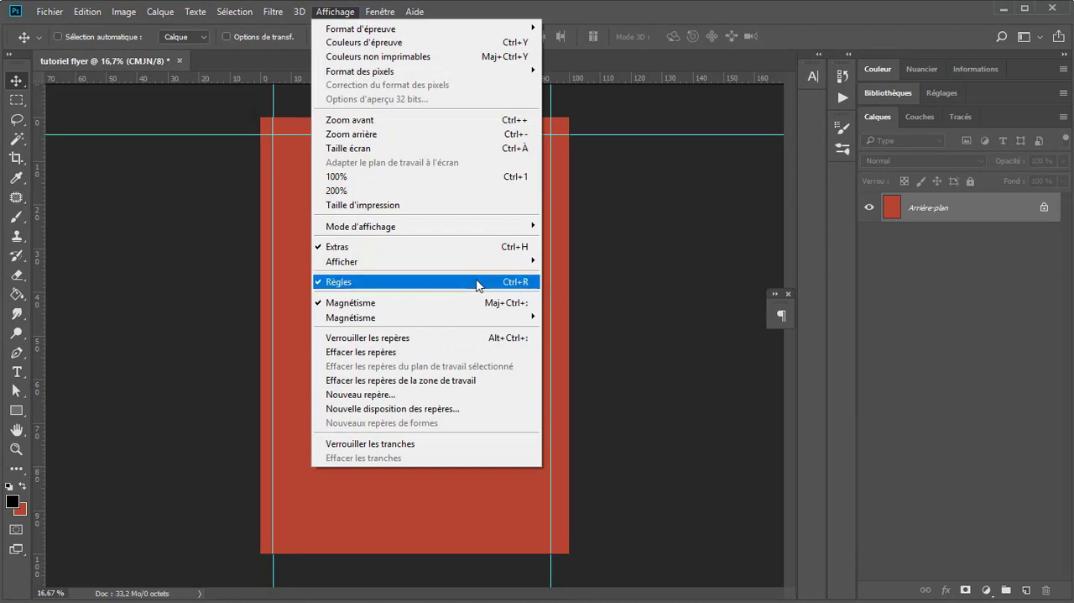
click(903, 290)
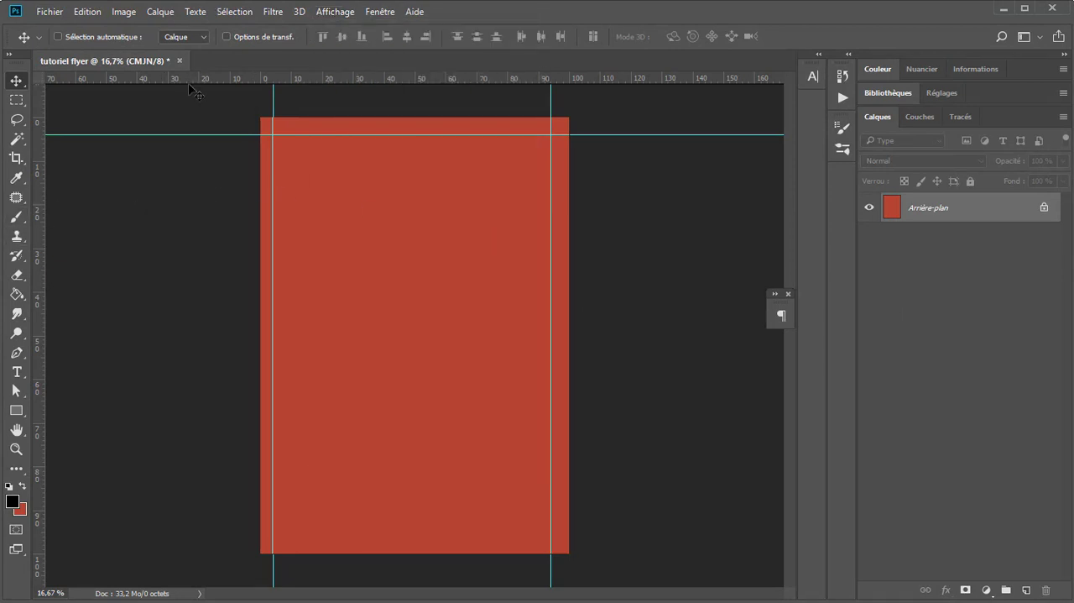
drag(194, 82, 237, 535)
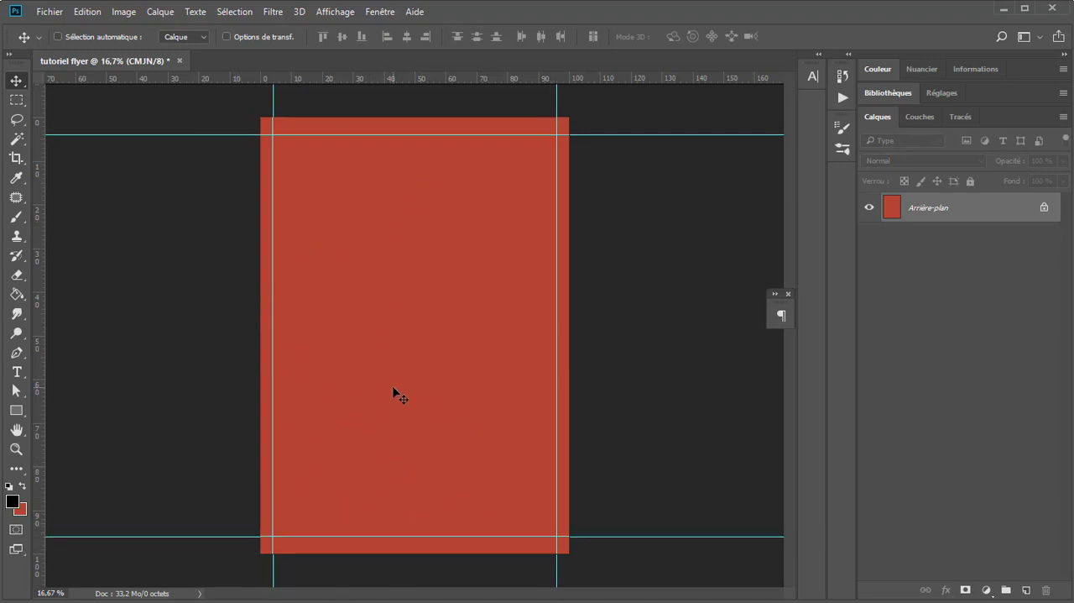
Step: Toggle the guides' visibility off and back on
key(ctrl+semicolon)
key(ctrl+semicolon)
key(ctrl+semicolon)
key(ctrl+semicolon)
key(ctrl+semicolon)
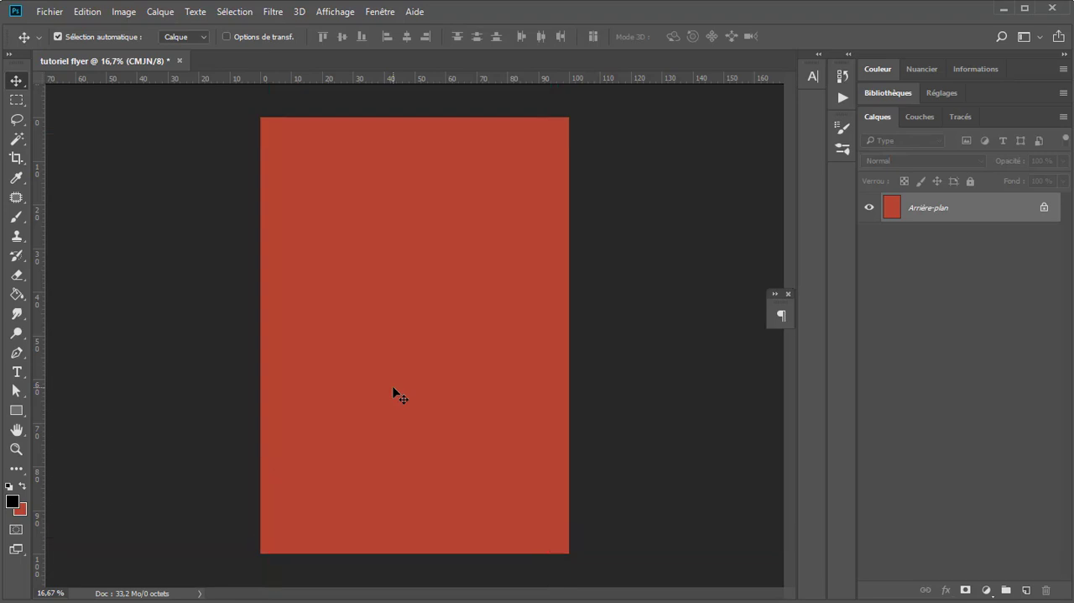
key(ctrl+semicolon)
key(ctrl+semicolon)
key(ctrl+semicolon)
key(ctrl+semicolon)
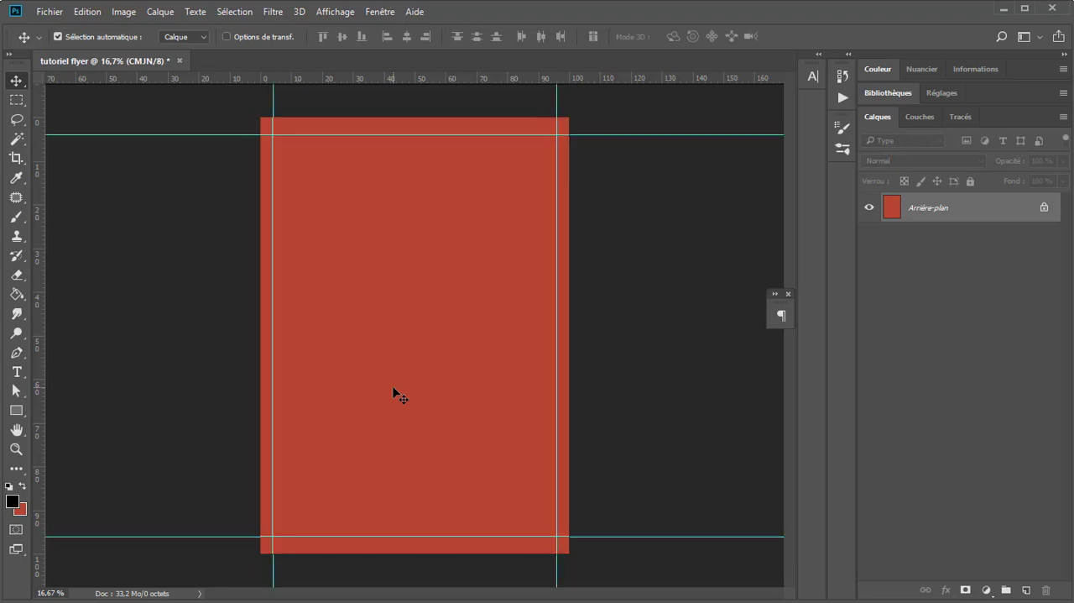
key(ctrl+semicolon)
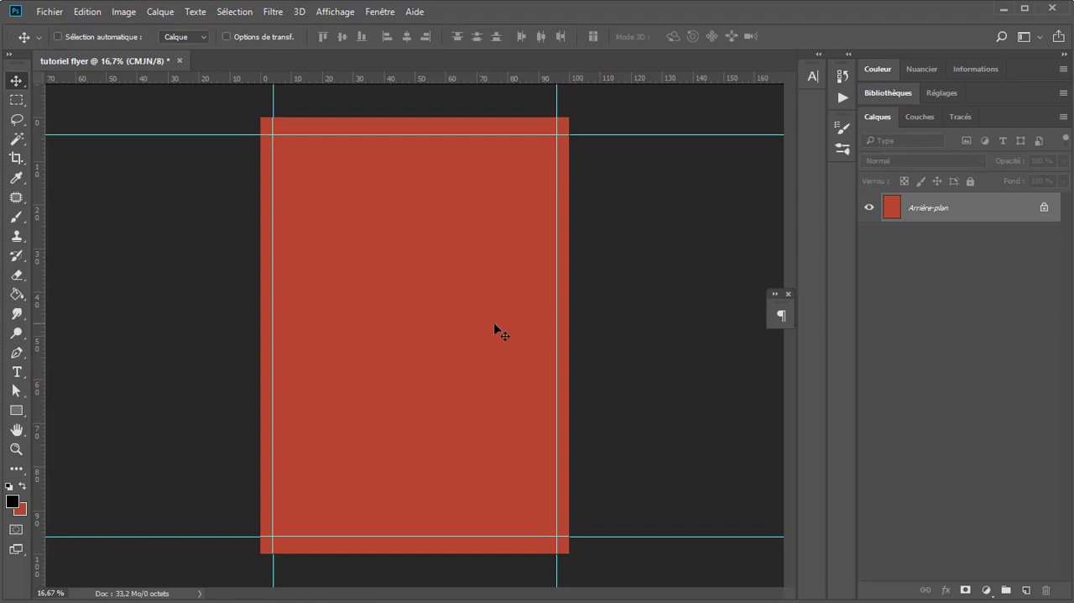
Step: Activate the Brush tool with the Arrondi flou tip at 0 % hardness and set its size to about 2236 px
click(16, 216)
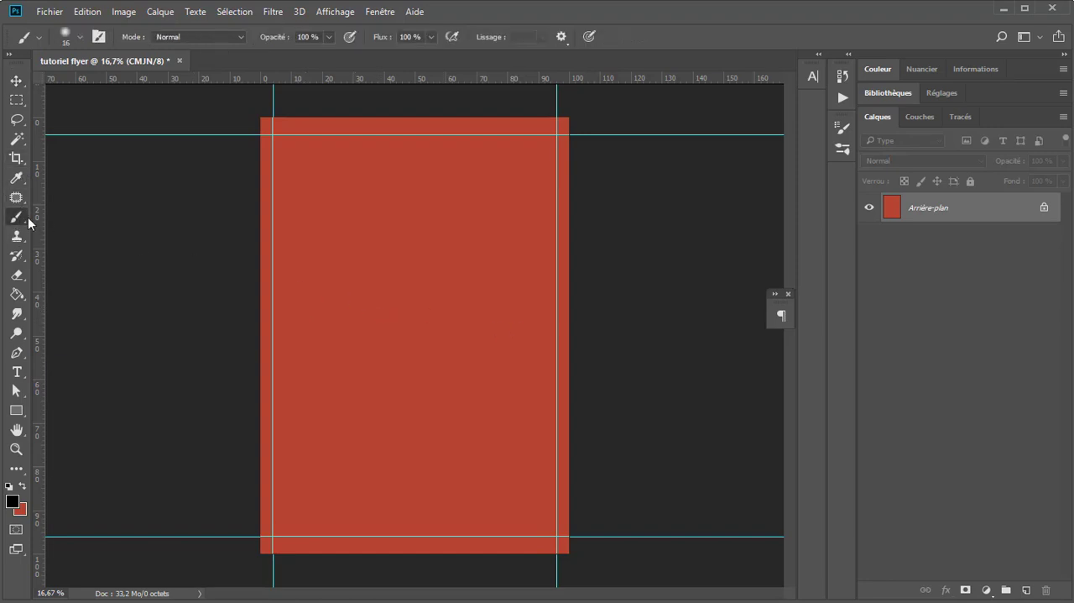
right_click(367, 207)
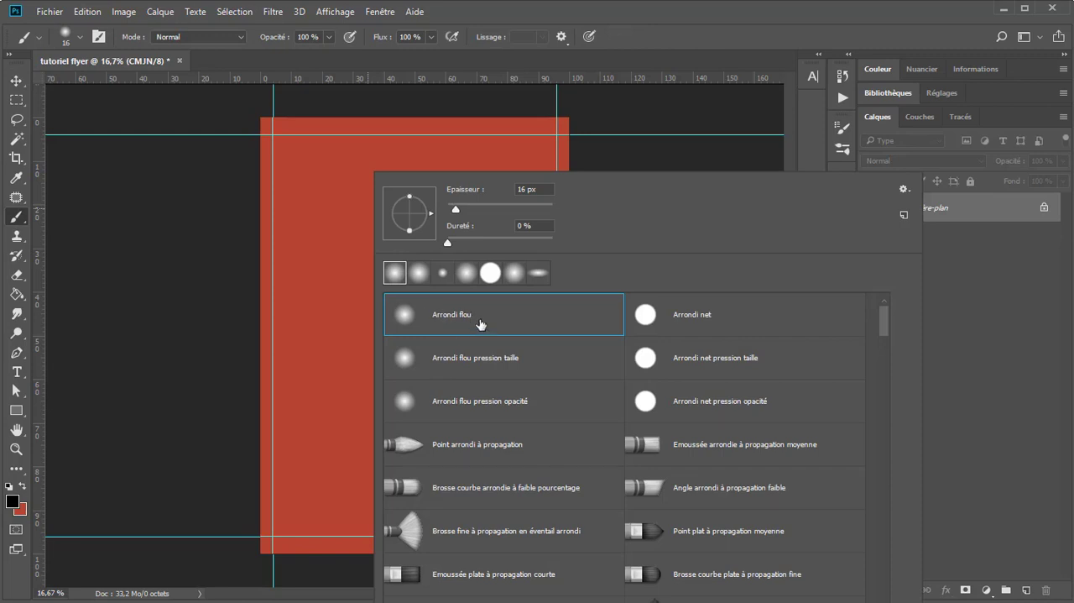
drag(329, 238, 514, 270)
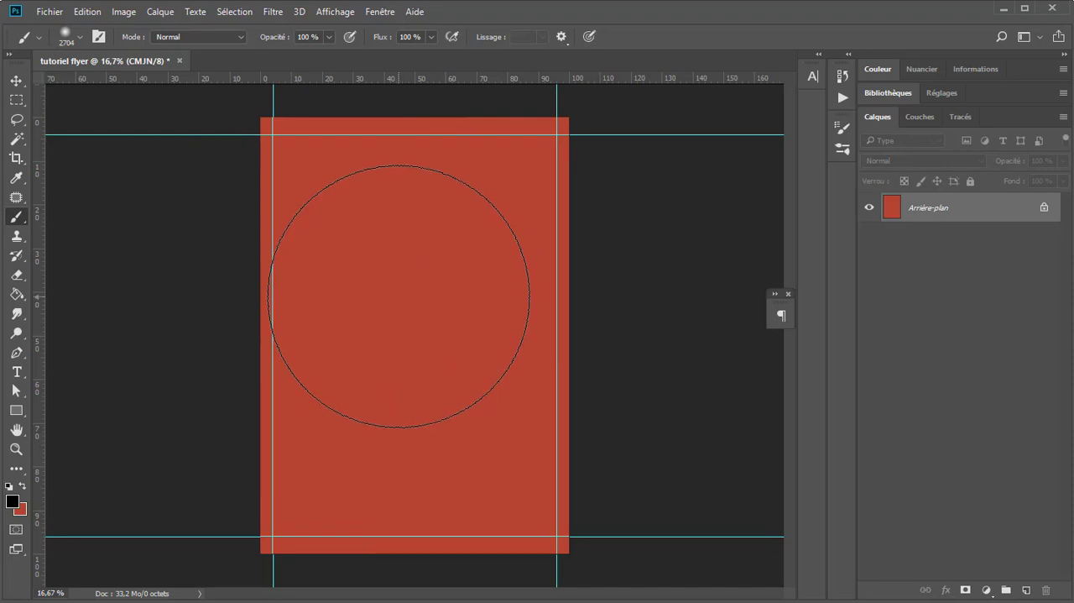
right_click(510, 257)
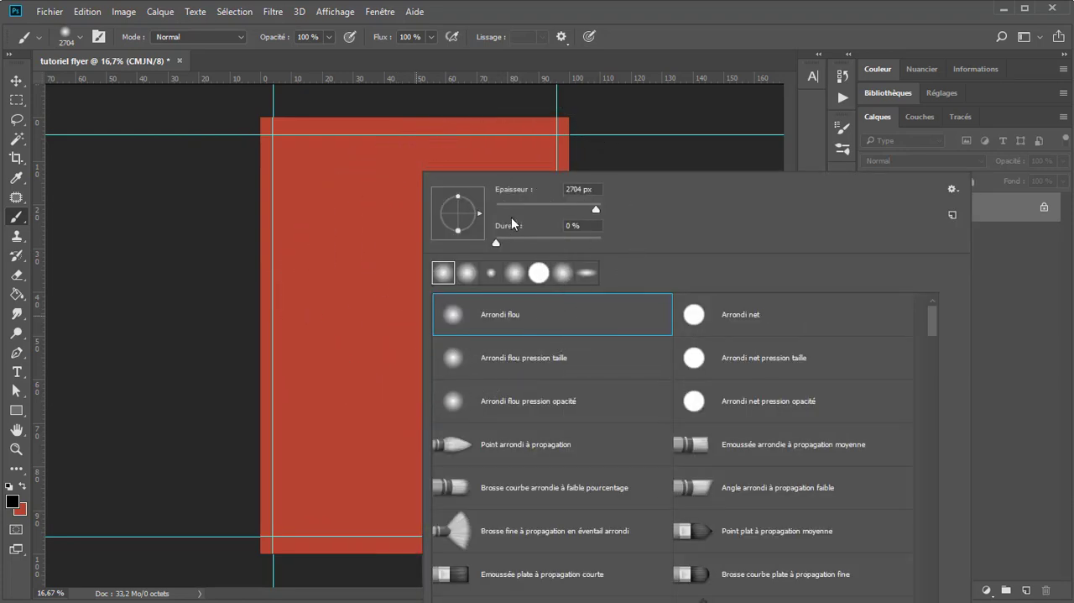
mouse_move(359, 283)
mouse_down()
mouse_move(331, 286)
mouse_move(385, 269)
mouse_move(279, 290)
mouse_move(336, 279)
mouse_up()
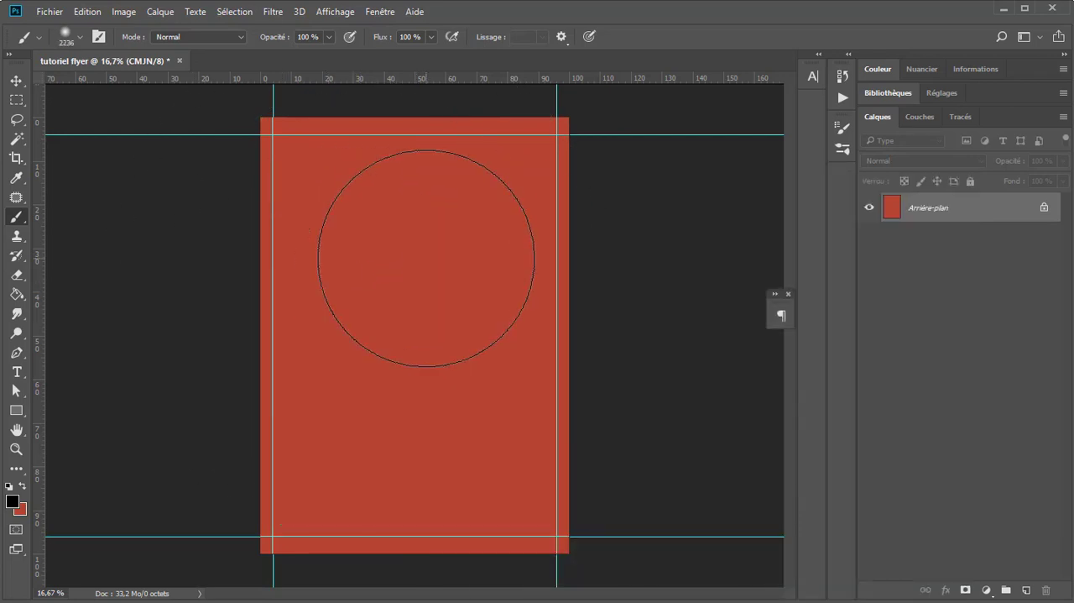
Step: Reshape the brush tip into an upright ellipse and enlarge it to about 4252 px
right_click(487, 198)
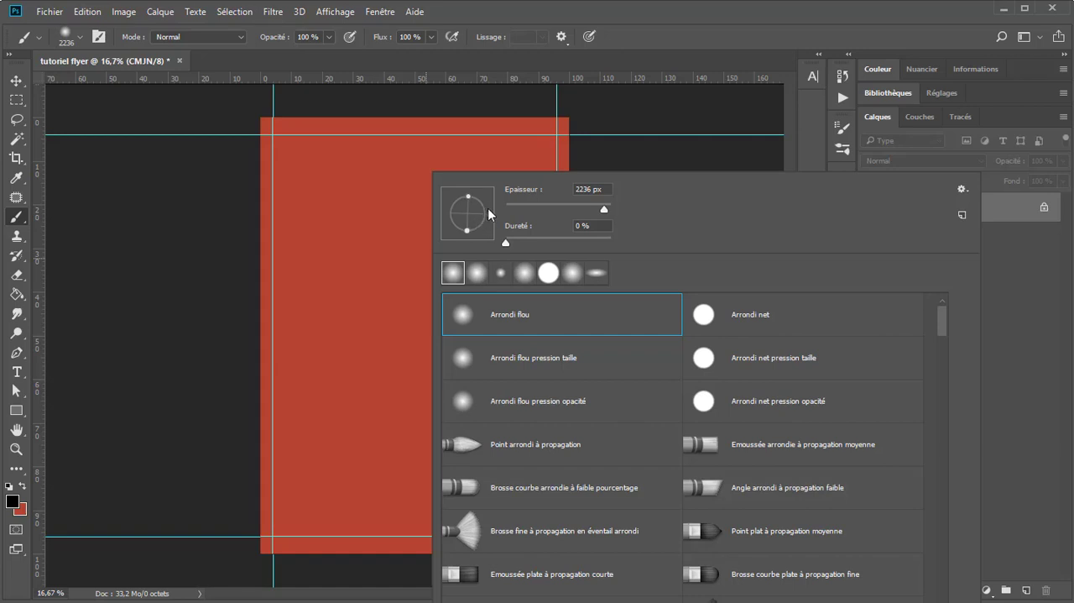
drag(476, 194, 458, 213)
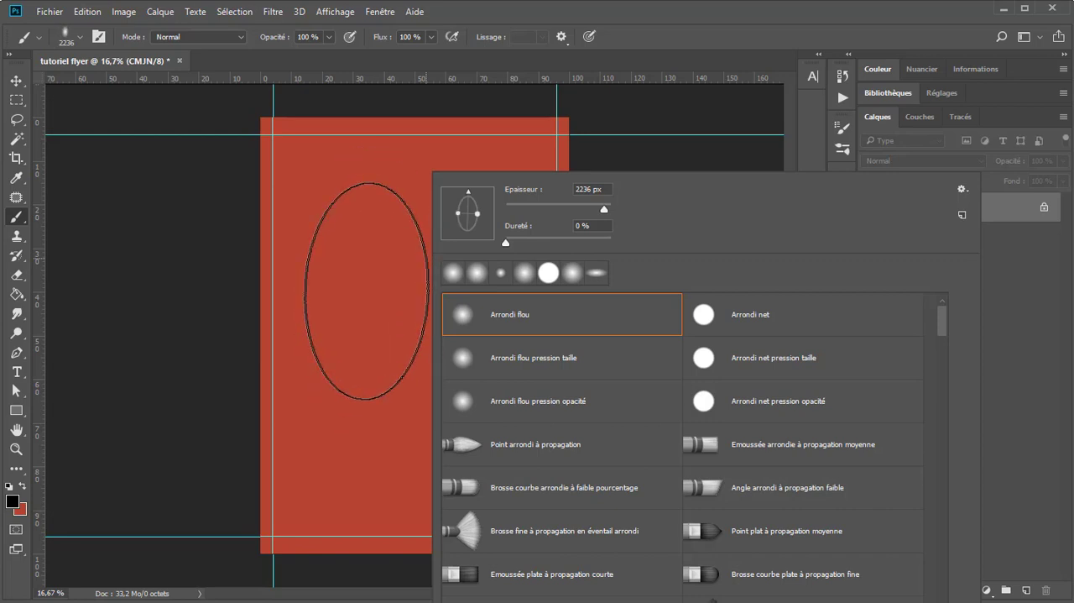
drag(464, 190, 468, 190)
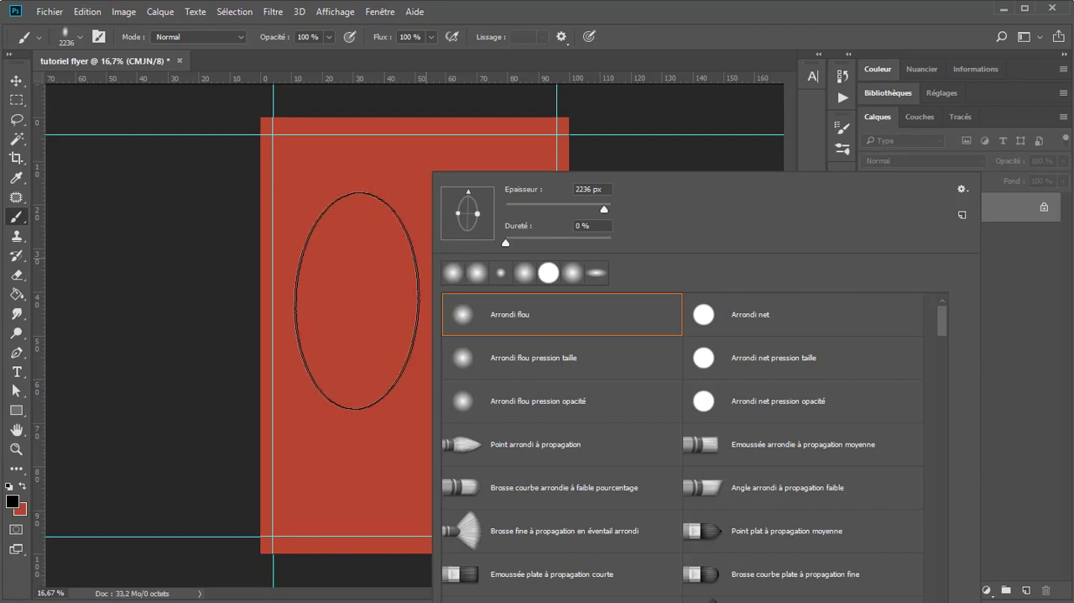
drag(374, 321, 460, 340)
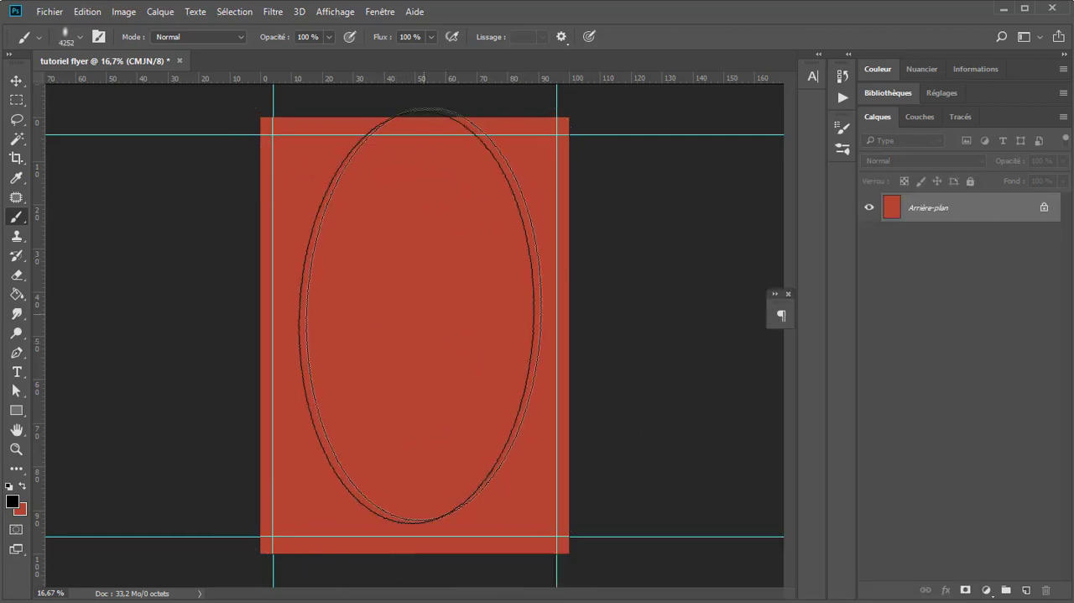
Step: Paint a soft red ellipse at the page's centre on a new layer and set that layer's blend mode to Superposition
click(23, 486)
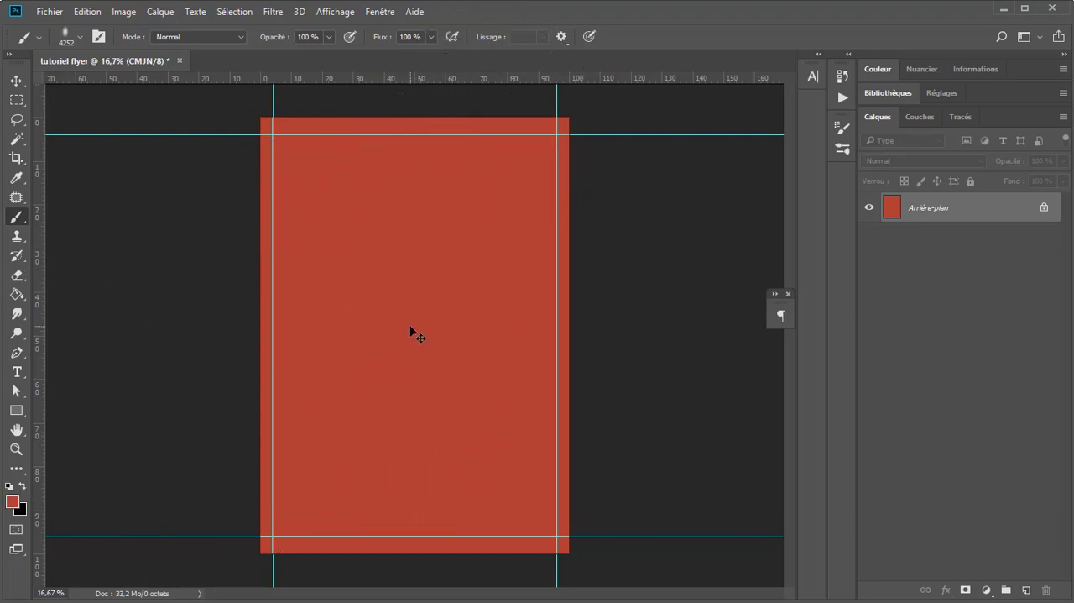
click(1034, 590)
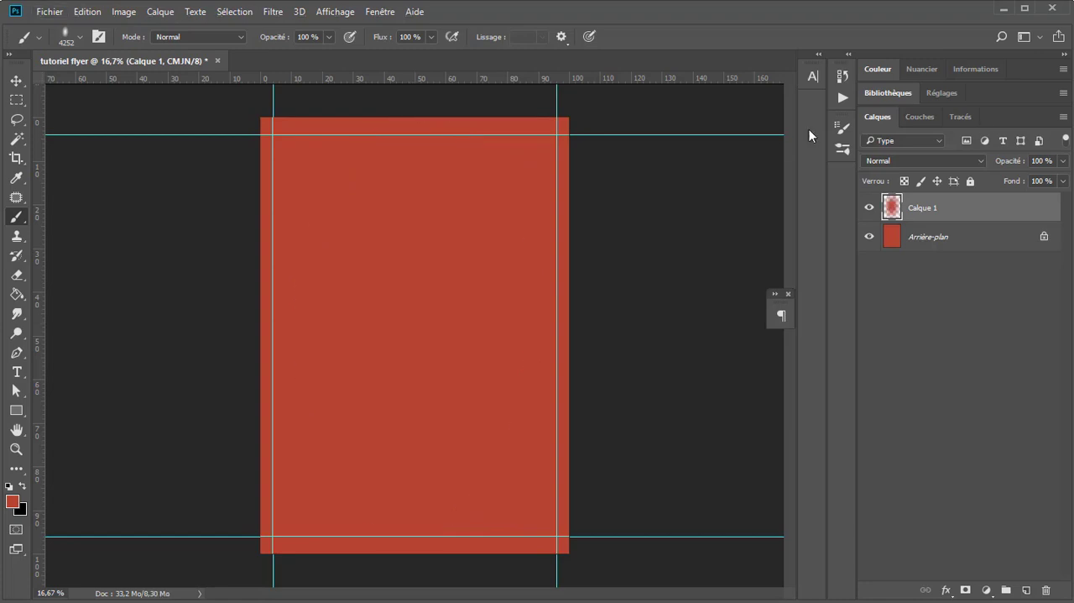
click(915, 160)
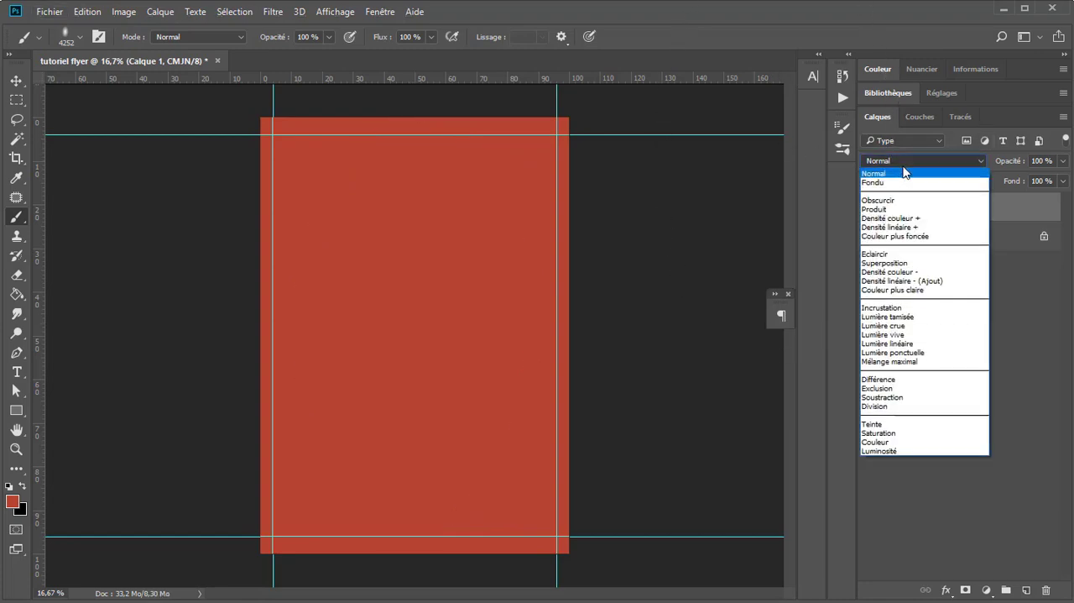
click(891, 262)
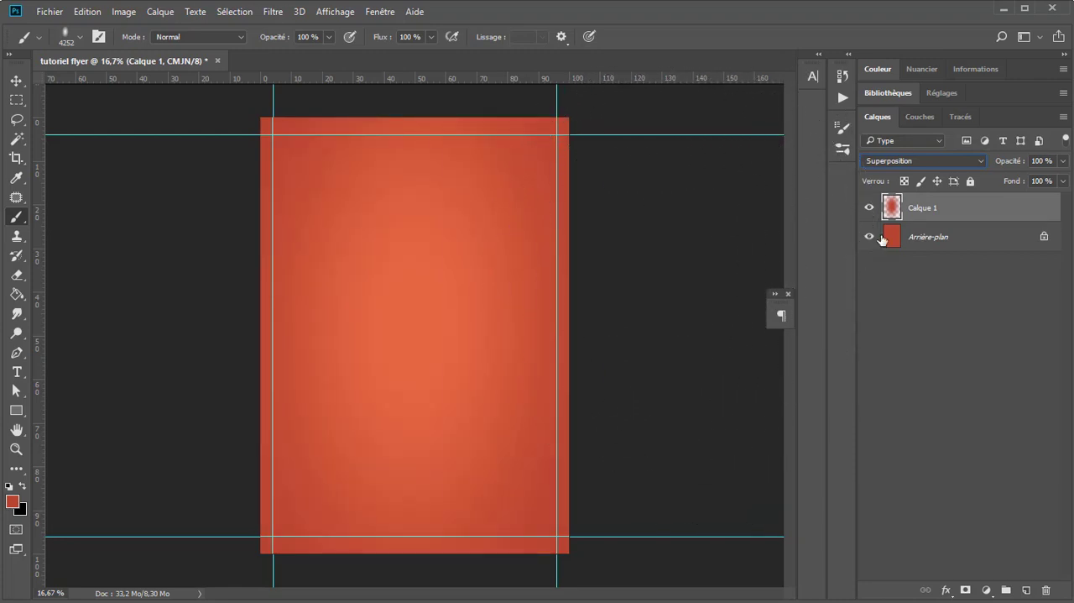
key(v)
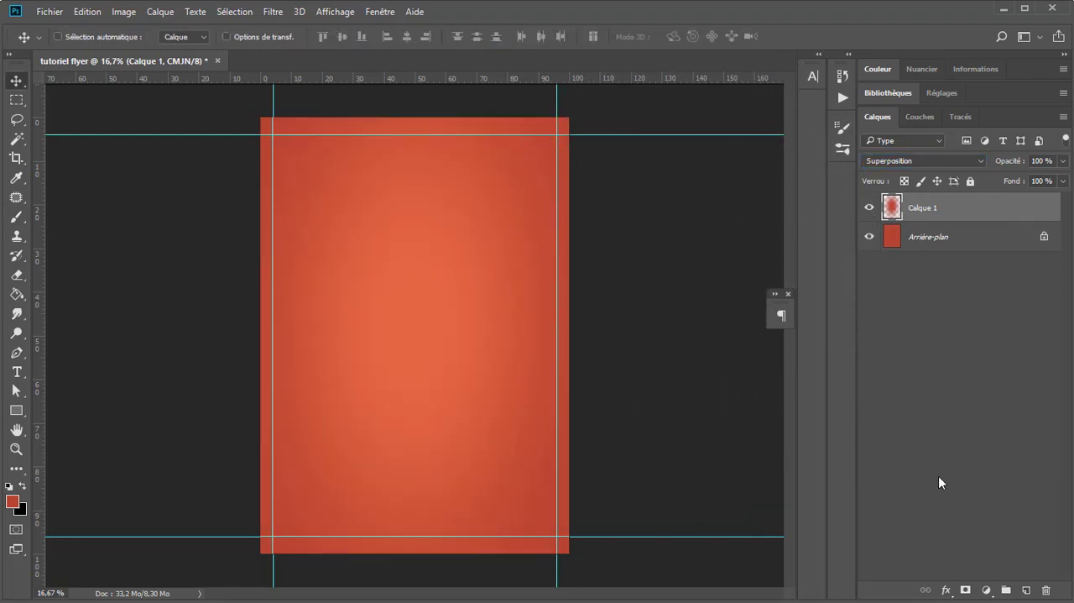
click(988, 590)
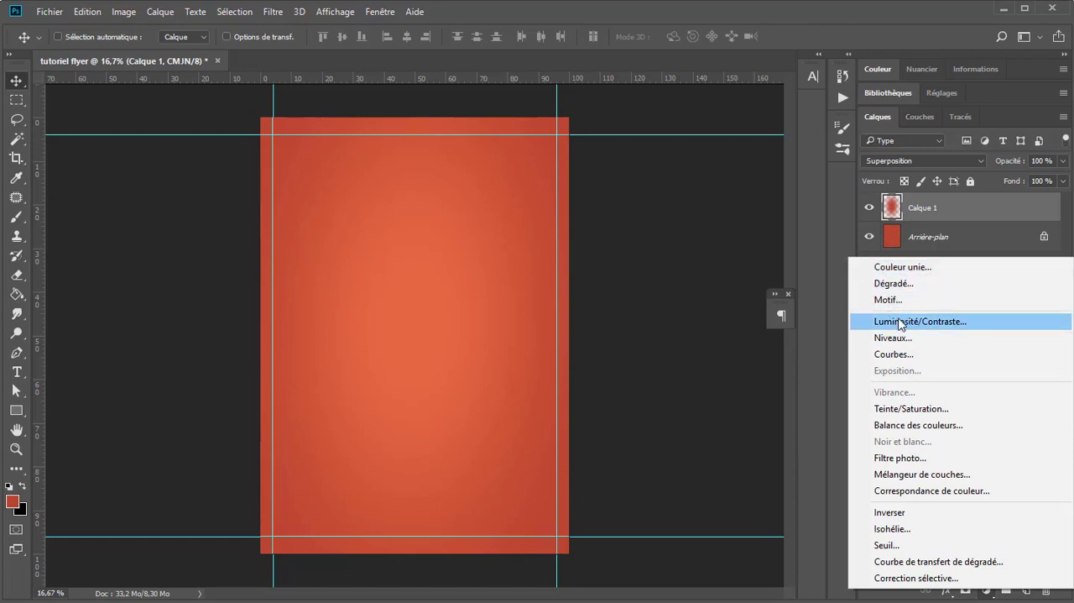
click(870, 167)
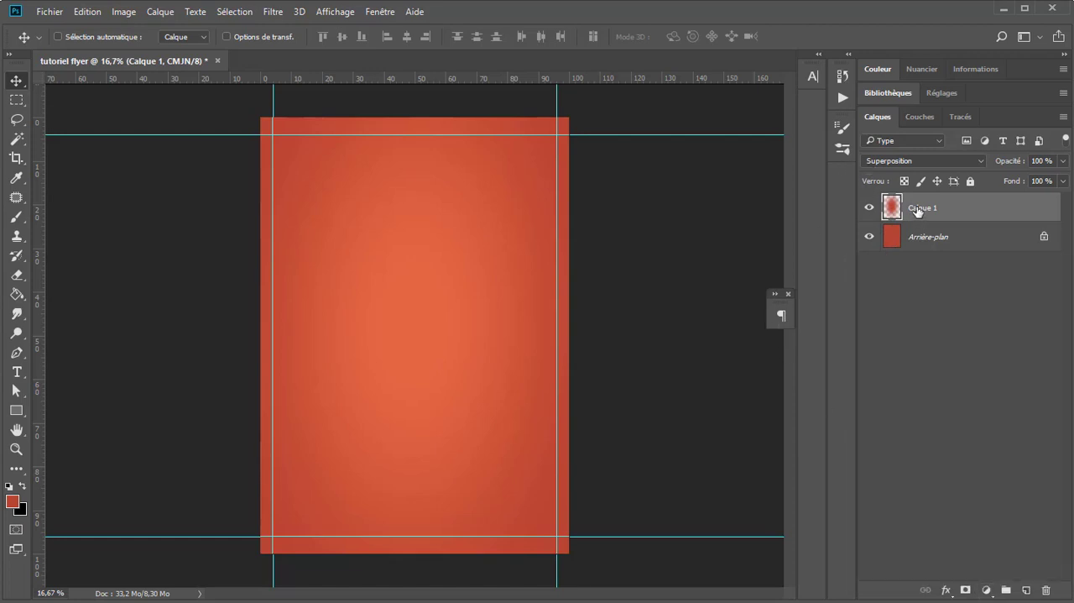
click(986, 590)
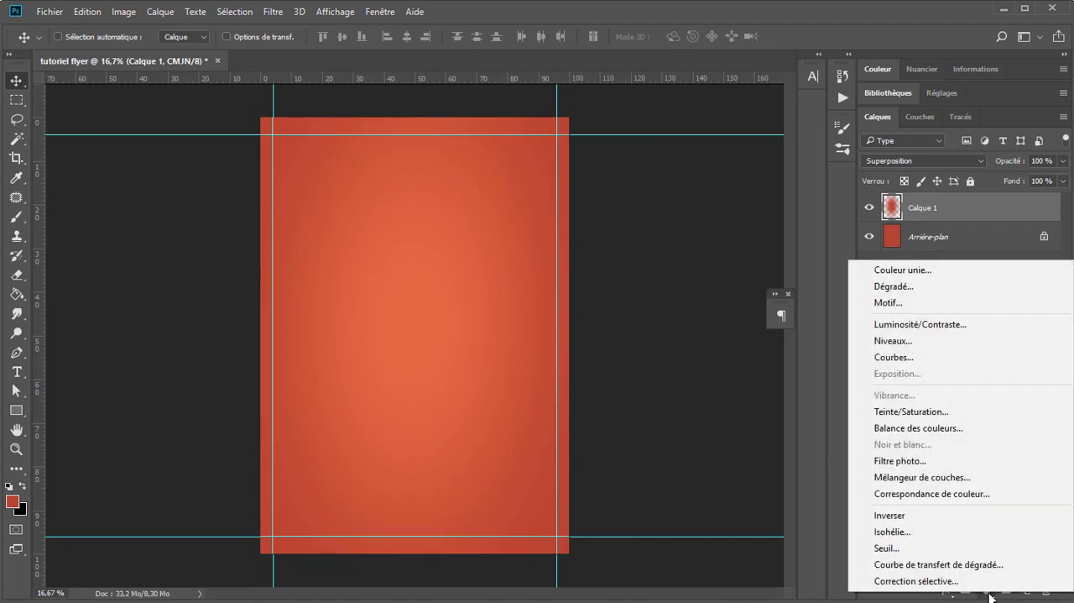
click(841, 220)
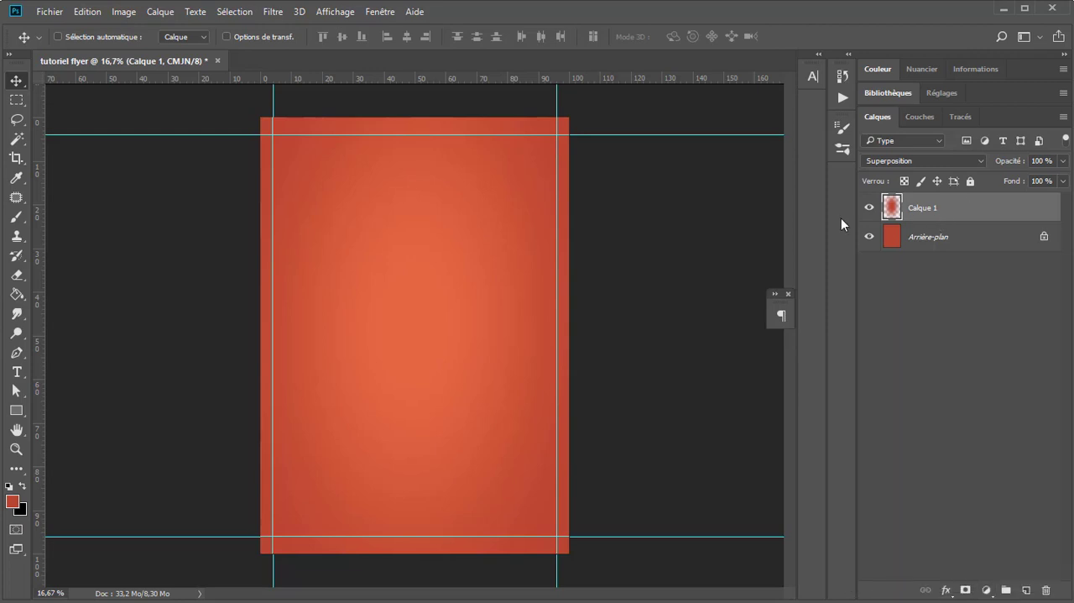
Step: Add a Teinte/Saturation adjustment layer with saturation +37 and clip it to Calque 1
click(986, 590)
click(911, 414)
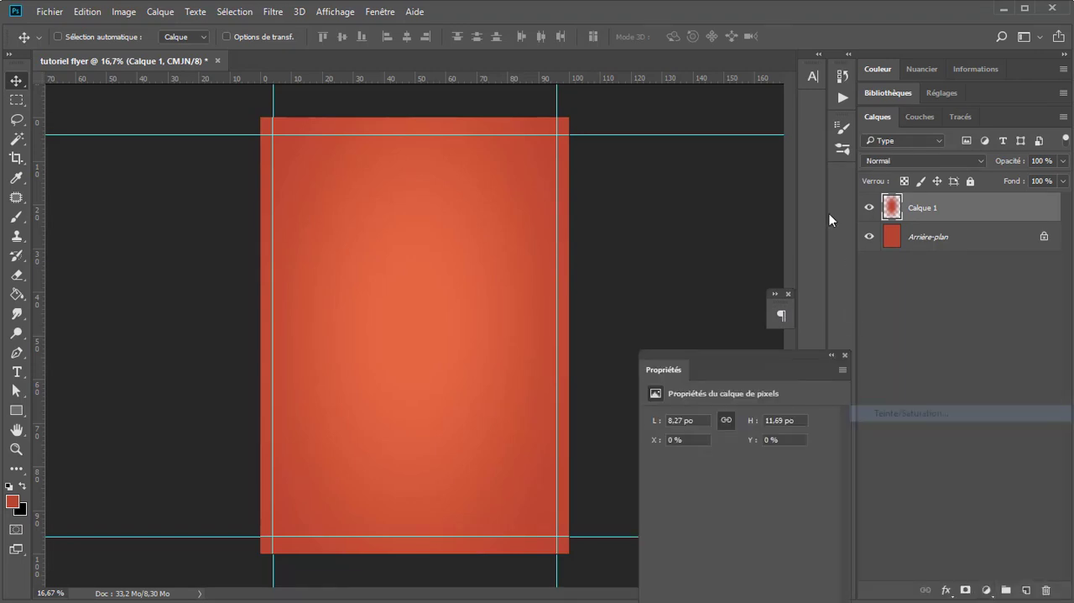
drag(739, 500, 771, 502)
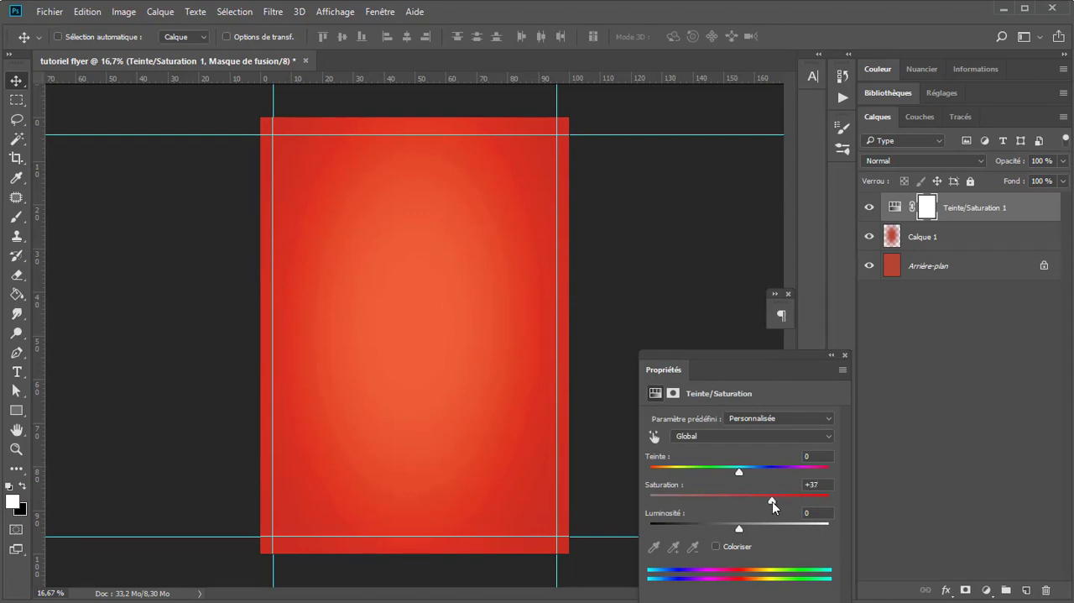
drag(793, 369, 767, 204)
click(712, 460)
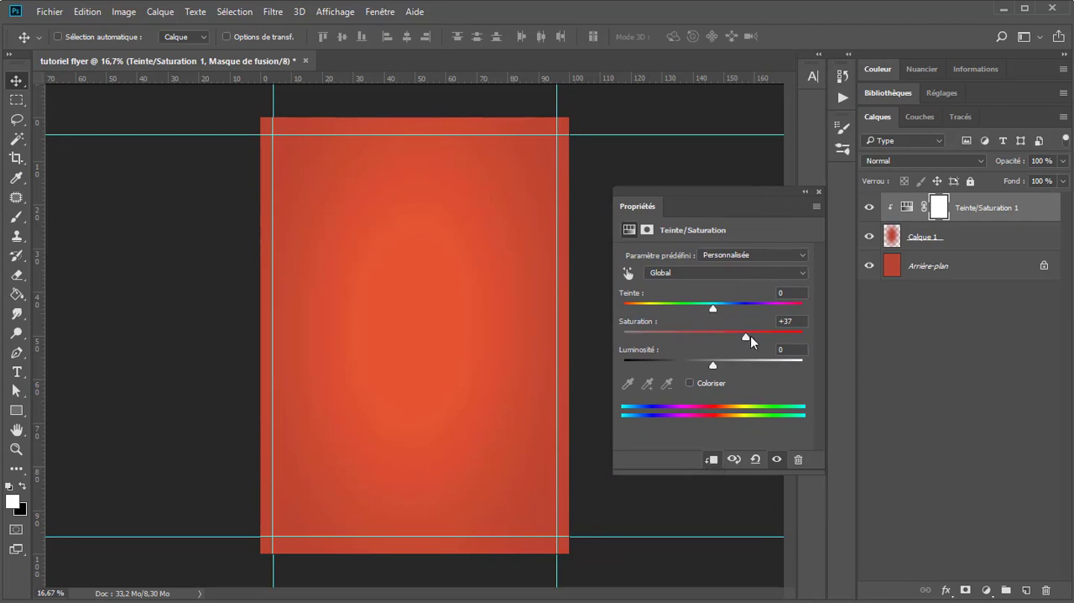
click(712, 460)
click(712, 460)
Step: Set the Teinte/Saturation adjustment's saturation to +73 and its hue to +10
mouse_move(772, 335)
mouse_down()
mouse_move(720, 332)
mouse_move(779, 334)
mouse_up()
mouse_move(716, 308)
mouse_down()
mouse_move(699, 309)
mouse_move(724, 314)
mouse_up()
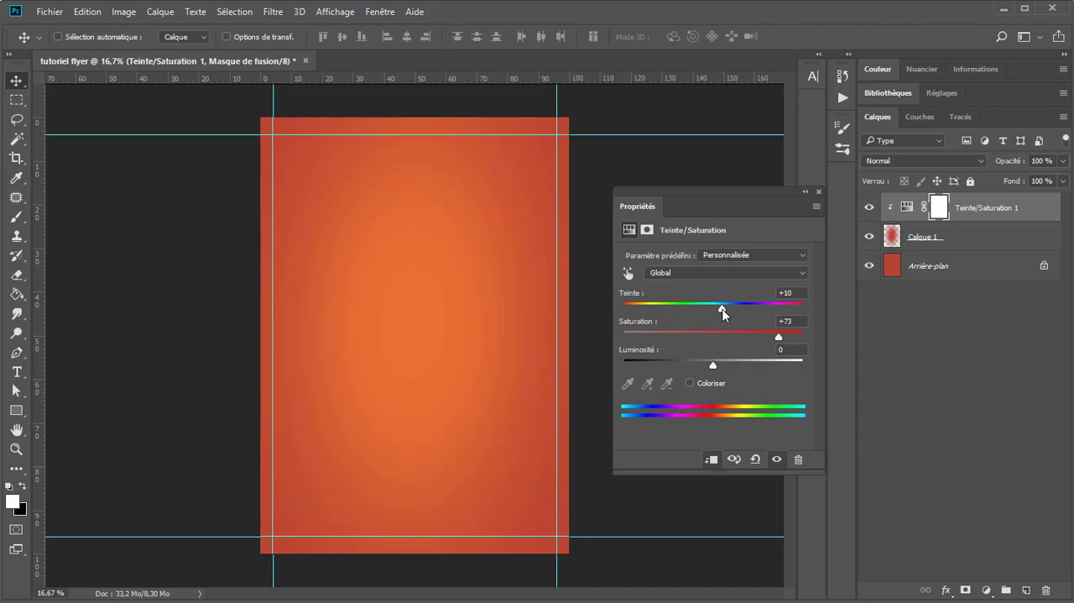
click(819, 192)
Step: Merge the Teinte/Saturation 1 layer with Calque 1 and set the merged layer's blend mode to Superposition
click(992, 241)
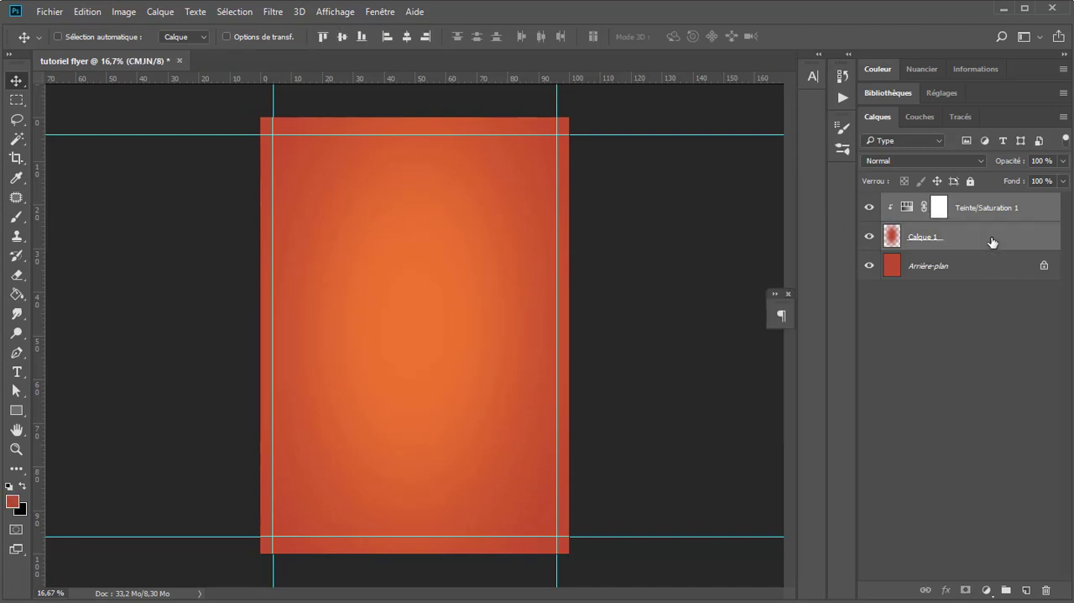
right_click(991, 241)
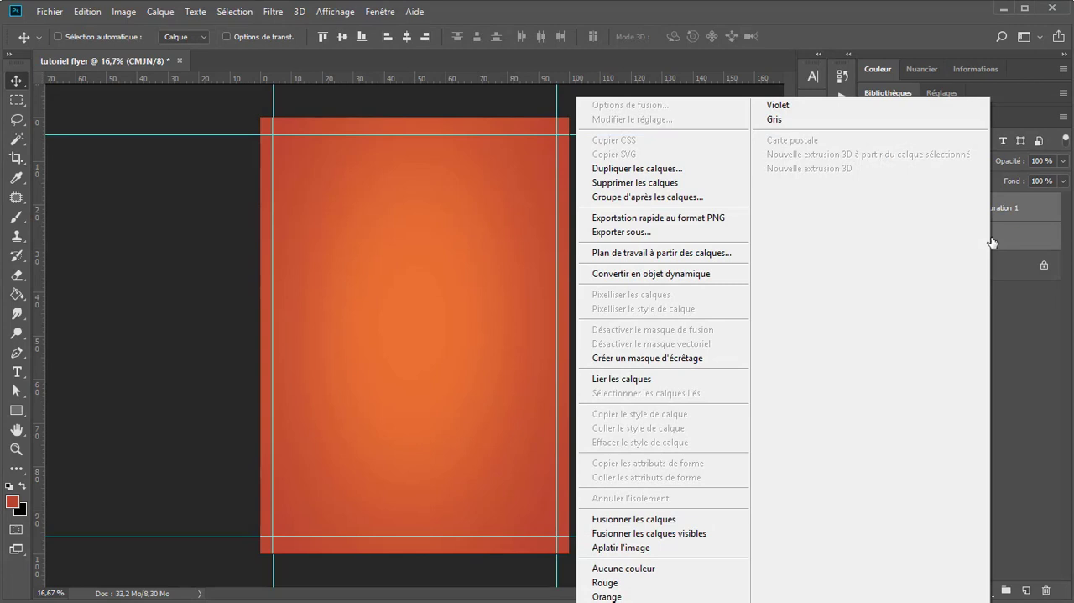
click(641, 519)
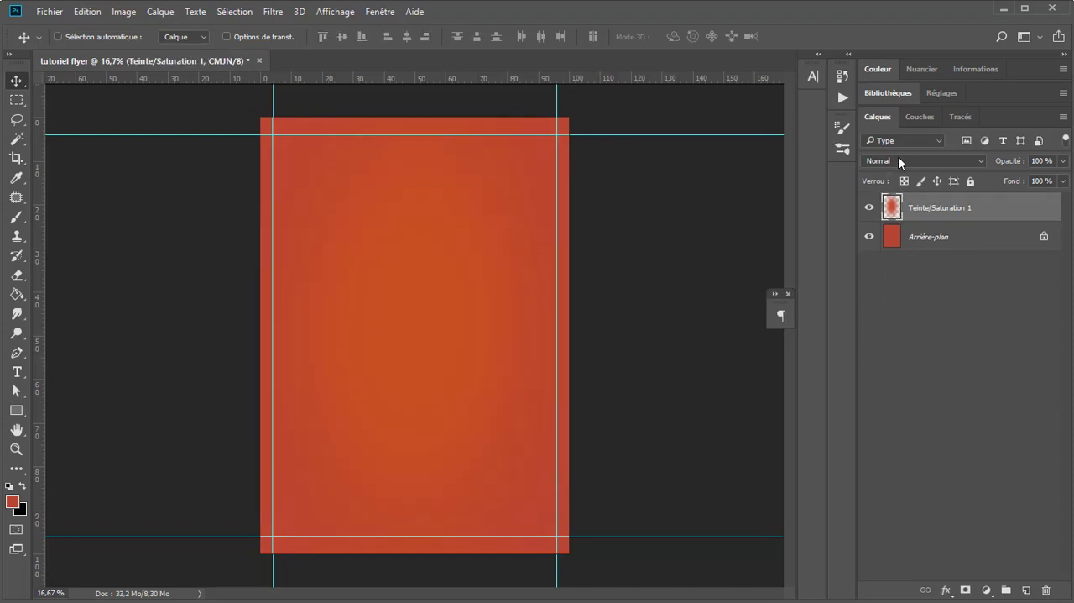
click(898, 156)
click(883, 265)
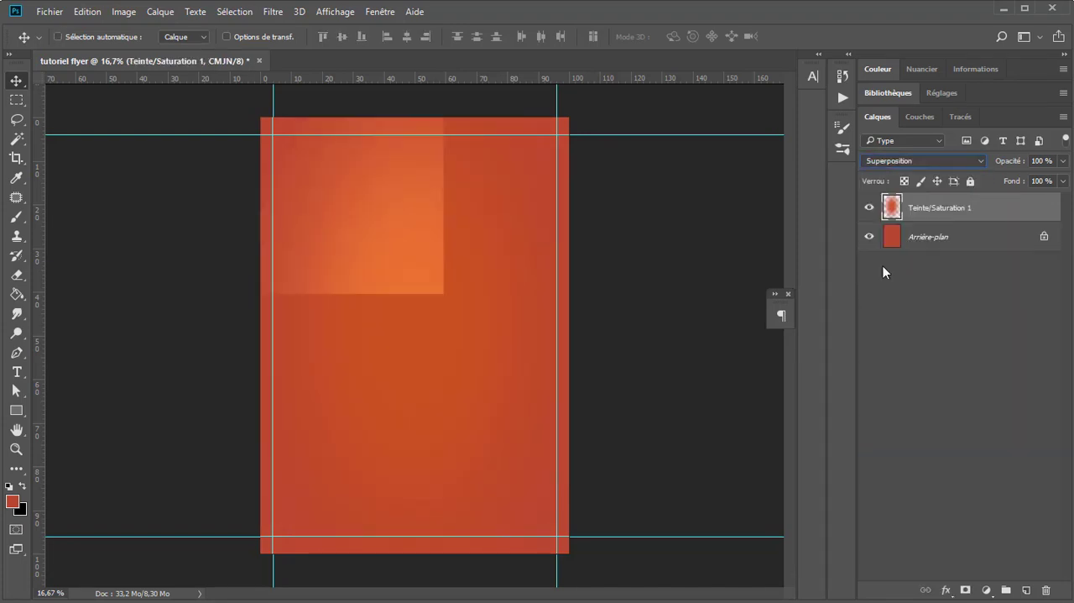
Step: Create a new layer above the merged one and set the Brush tool's foreground colour to f1ad27
click(1026, 590)
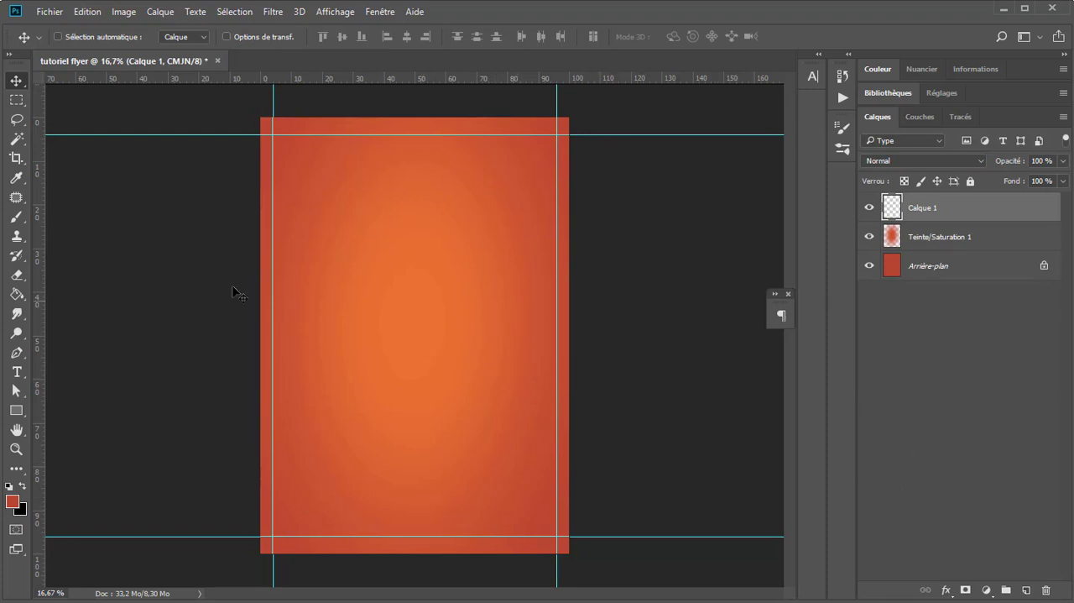
click(16, 217)
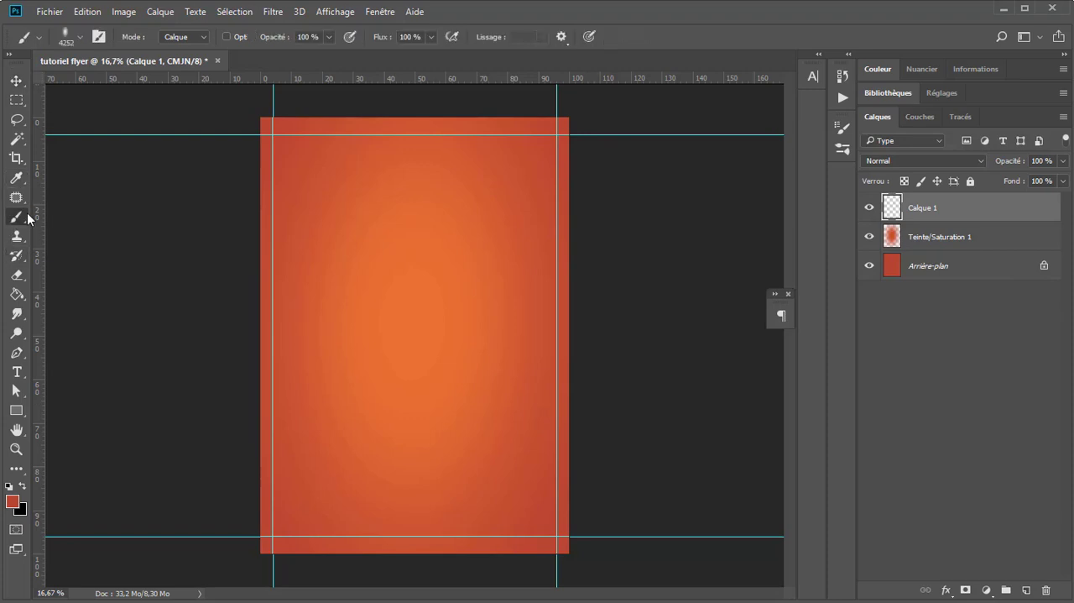
click(12, 501)
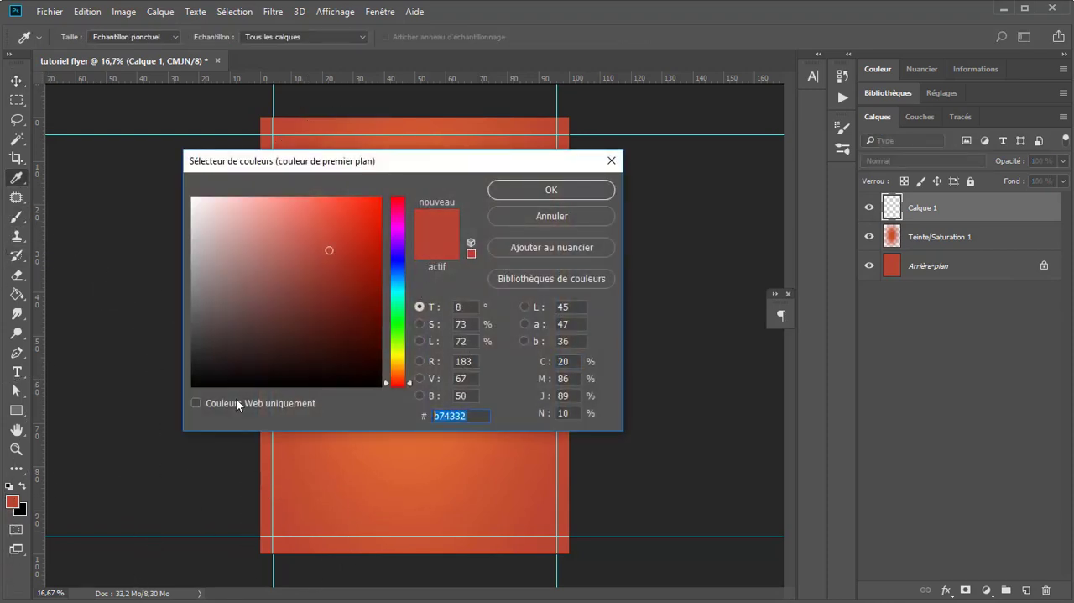
text(f1)
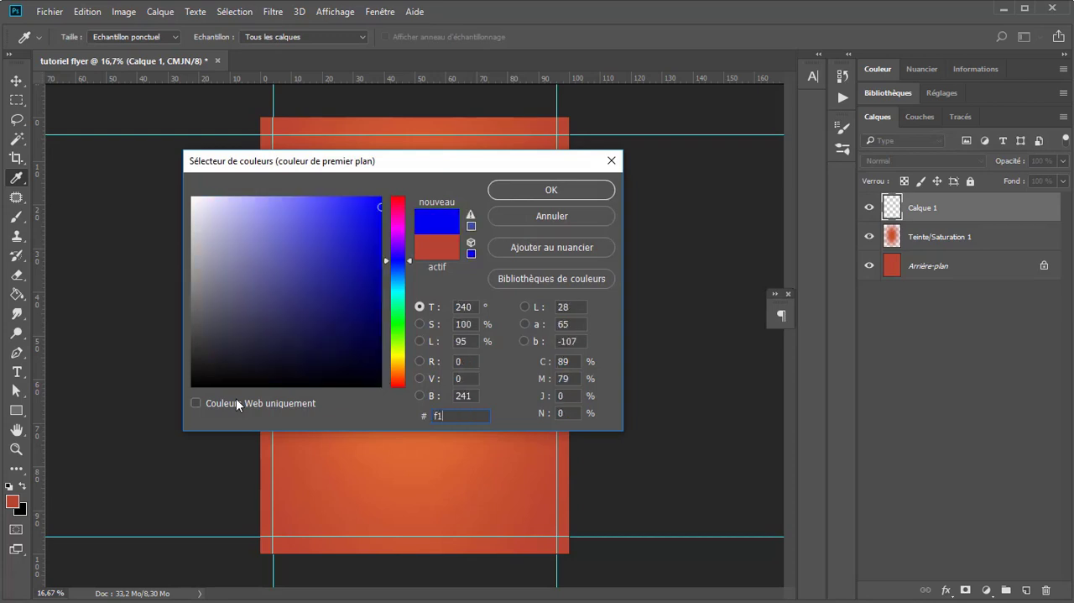
text(ad)
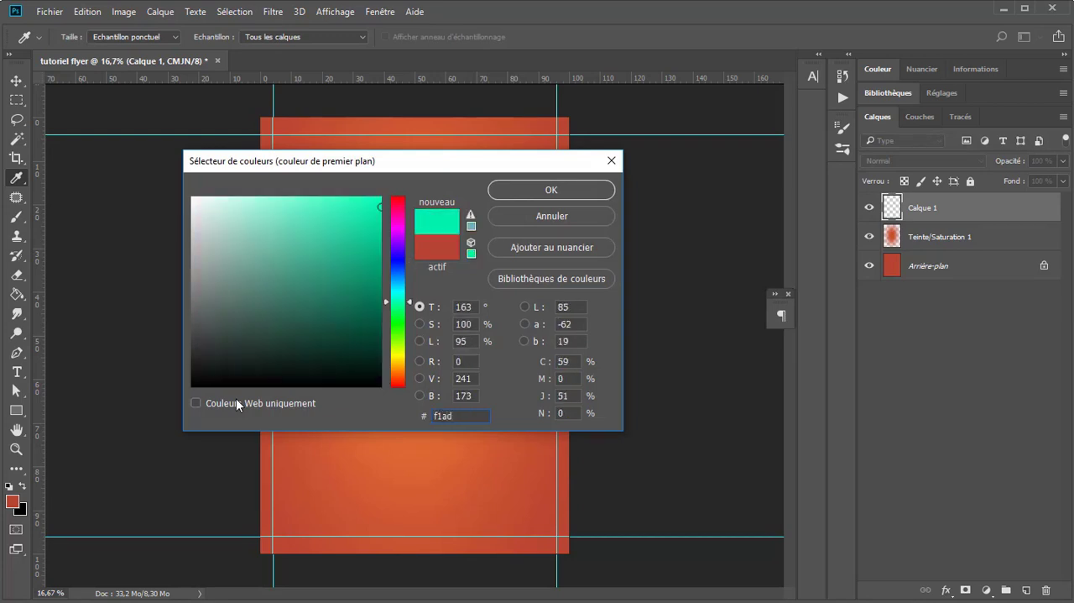
text(27)
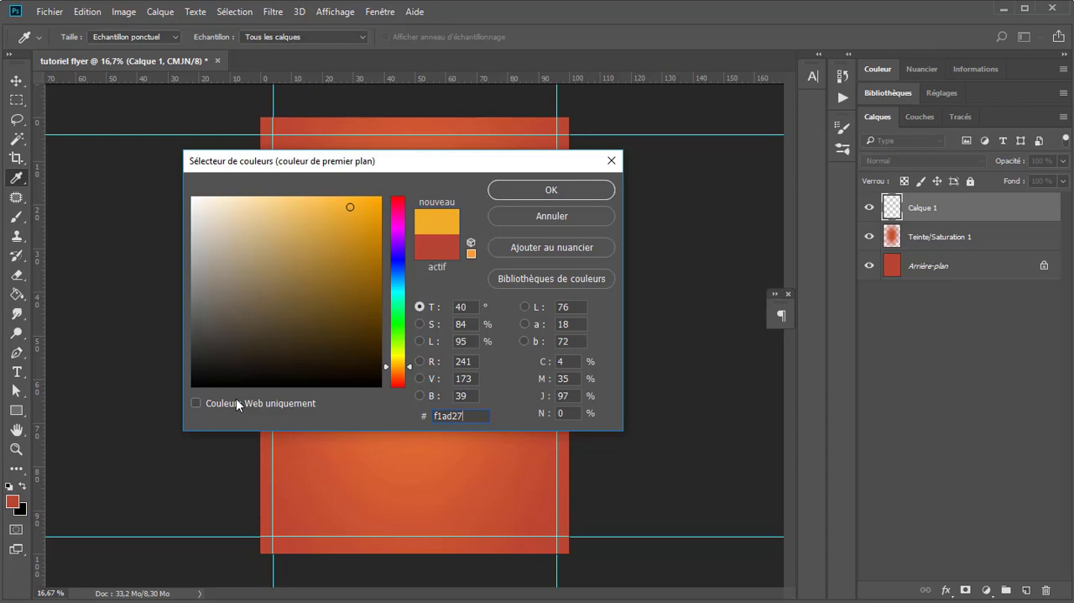
key(Return)
Step: Reduce the elliptical brush to about 3244 px over the page's centre
key(b)
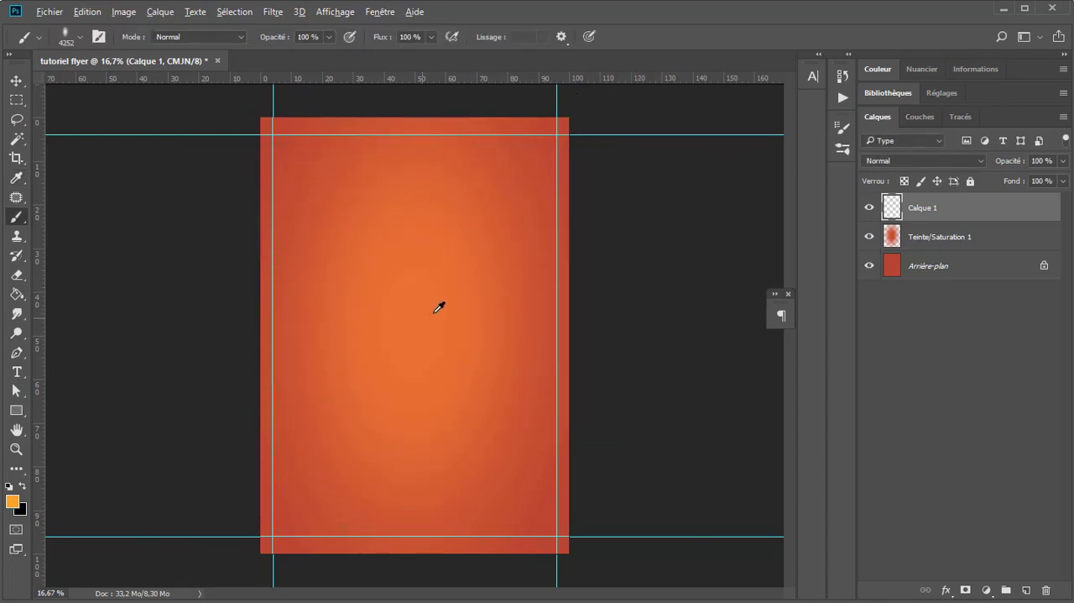
drag(434, 314, 339, 298)
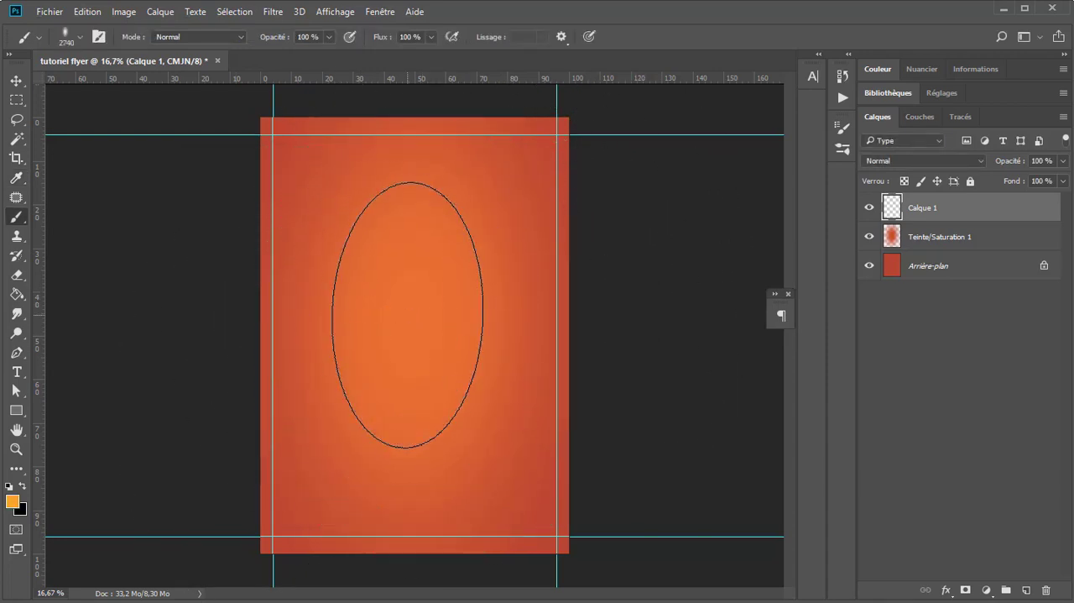
mouse_move(408, 315)
mouse_down()
mouse_move(443, 327)
mouse_move(413, 326)
mouse_up()
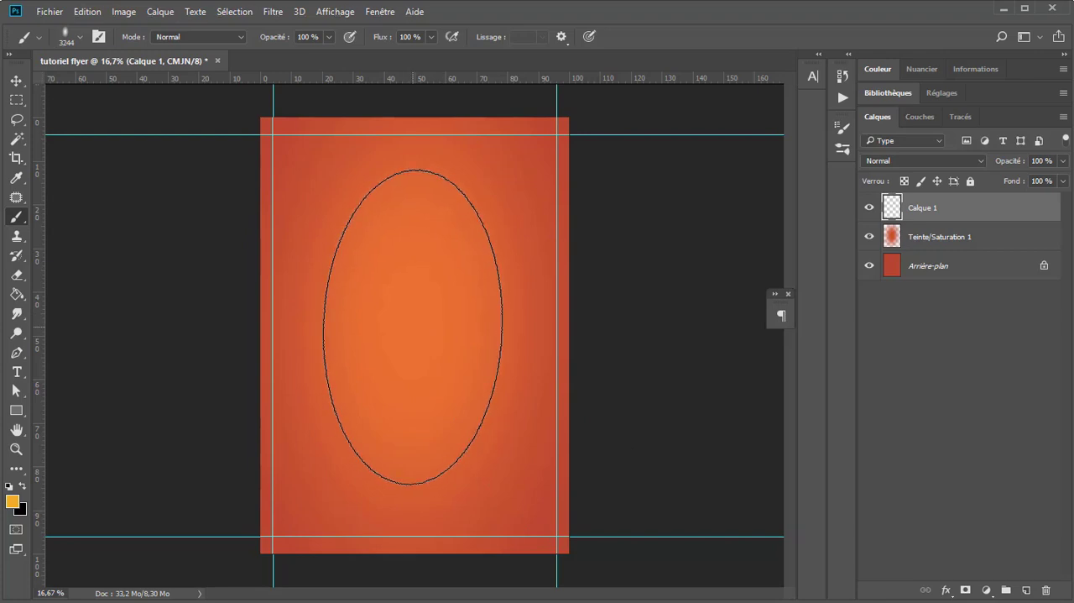
Step: Paint orange-yellow dabs at the page's centre on Calque 1 with the elliptical brush, enlarging it to about 3580 px between strokes
click(412, 328)
drag(412, 326, 430, 337)
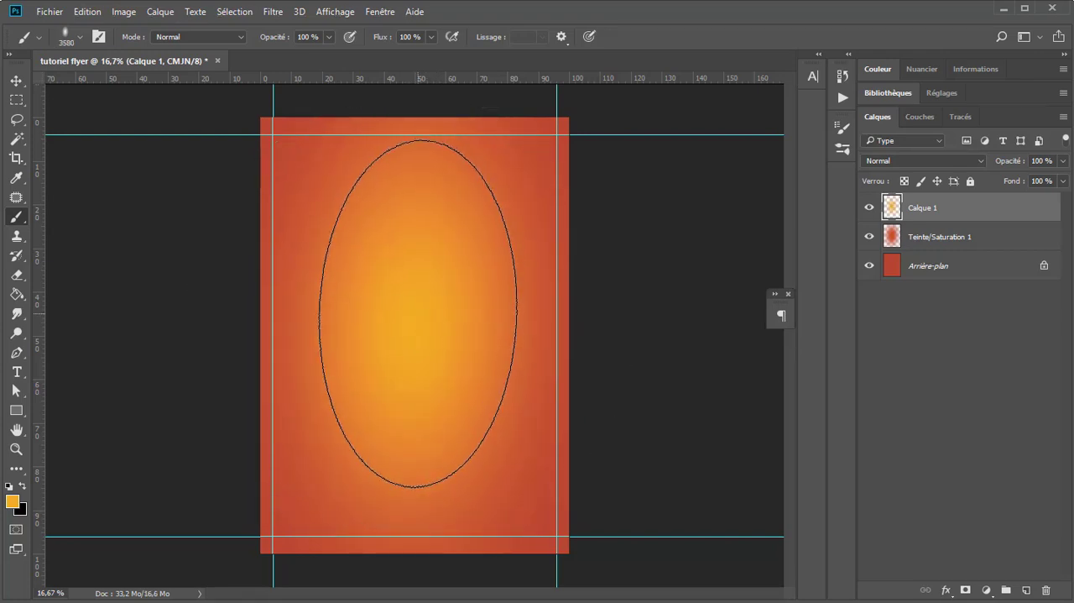
click(418, 313)
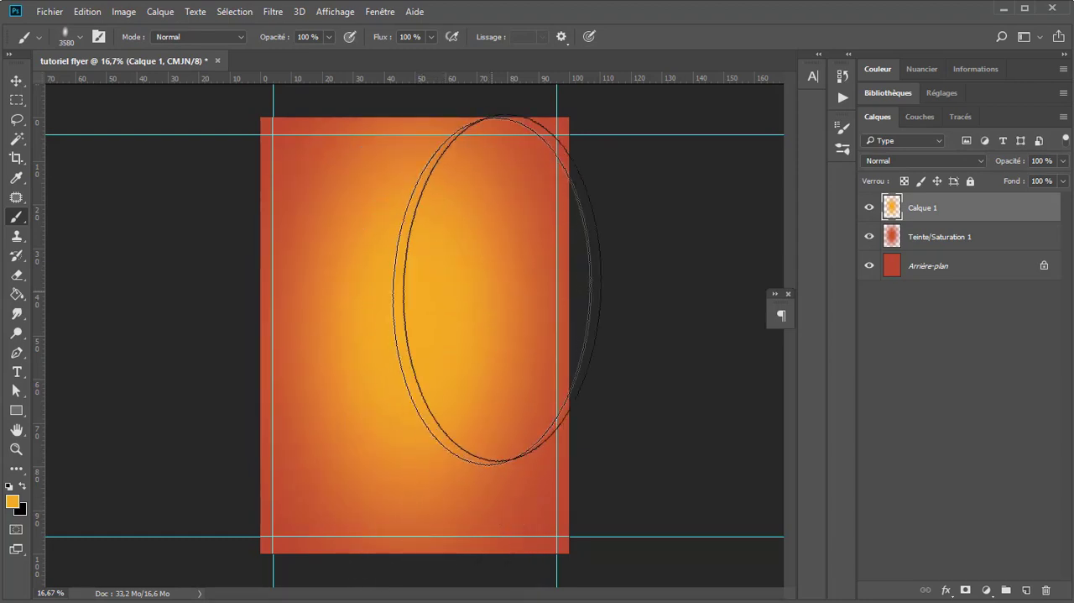
Step: Compare the glow with and without the Teinte/Saturation 1 layer by toggling that layer's visibility
click(870, 237)
click(870, 236)
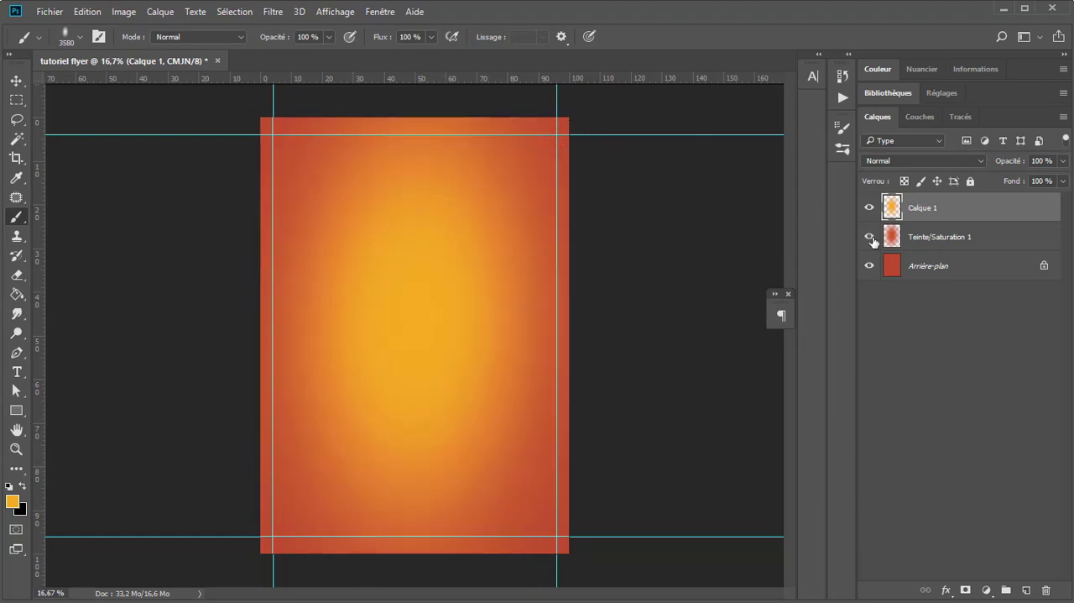
click(870, 237)
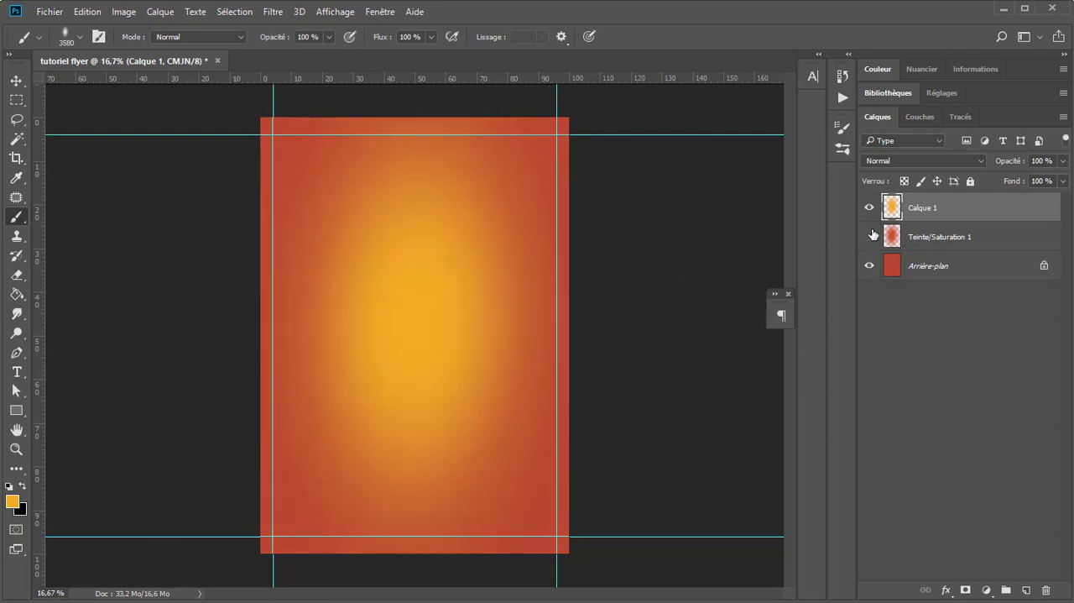
click(871, 237)
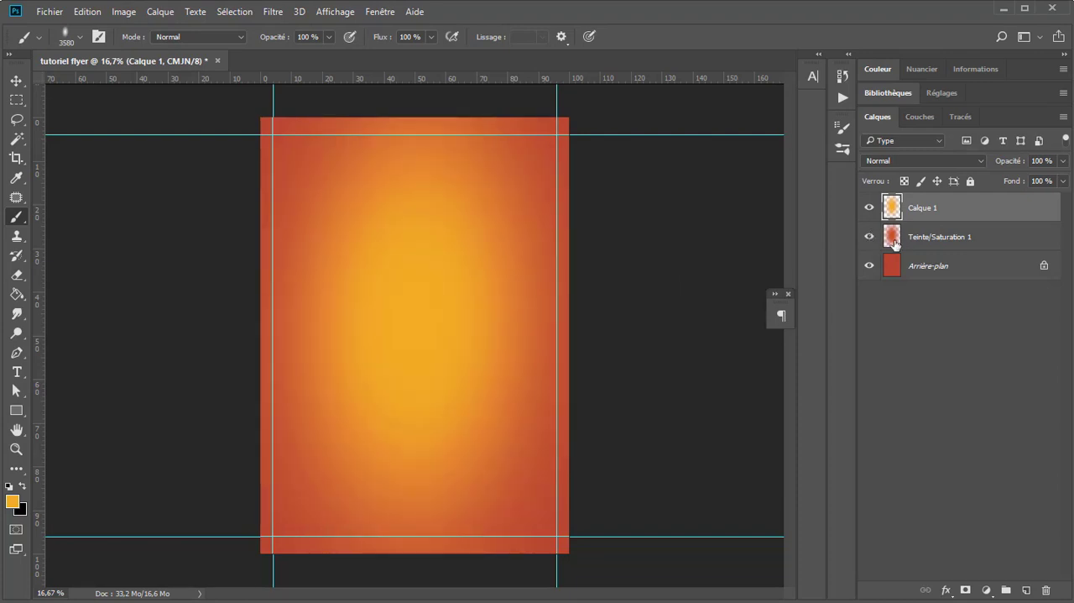
click(876, 237)
click(878, 237)
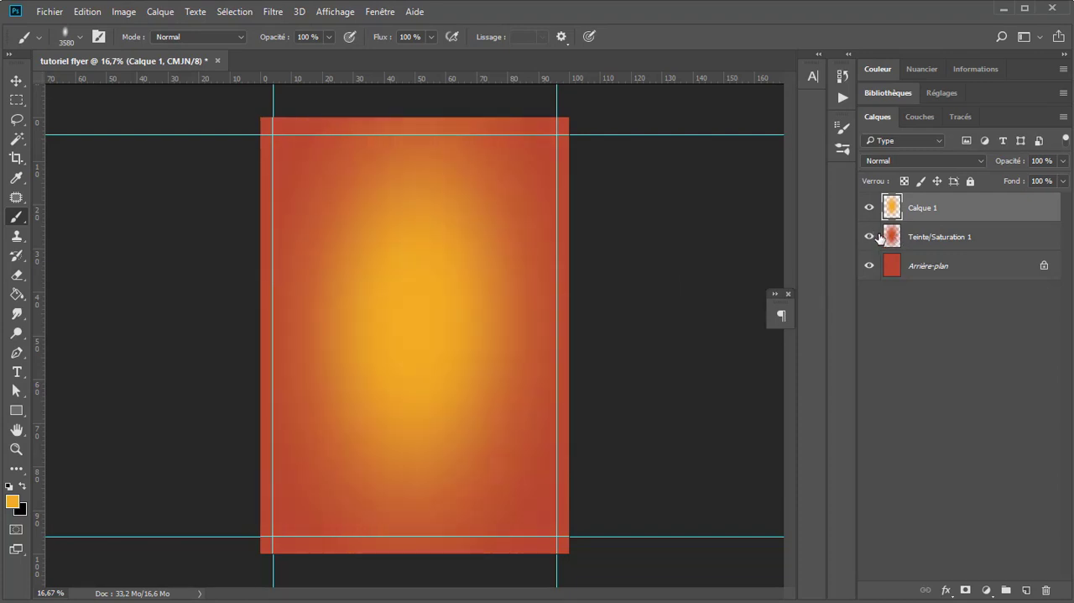
Step: Add a Teinte/Saturation adjustment layer above Calque 1 with saturation +33, affecting all the layers below it
click(20, 77)
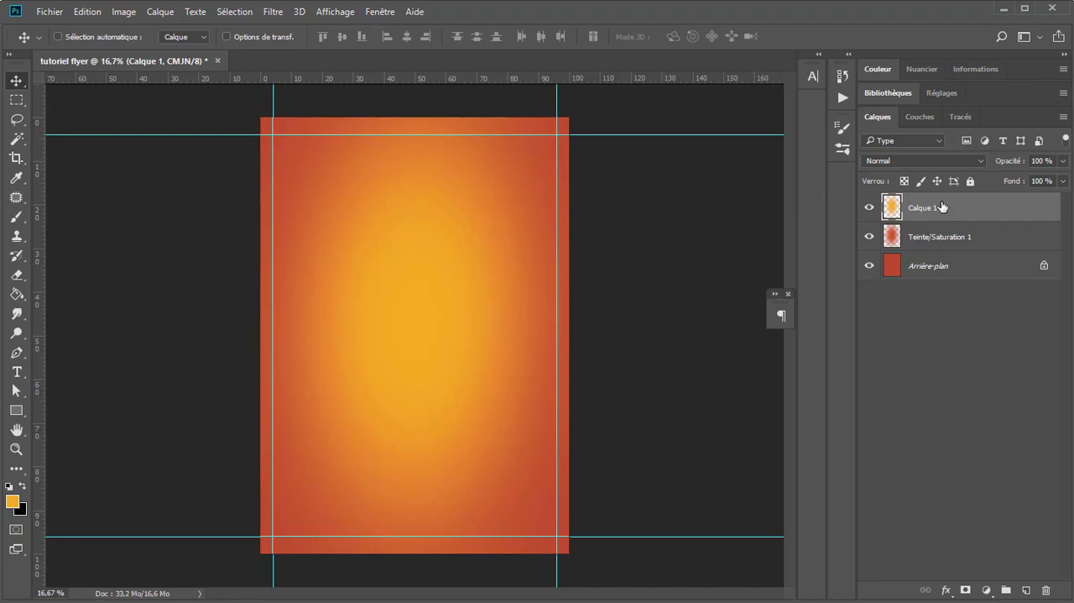
click(984, 591)
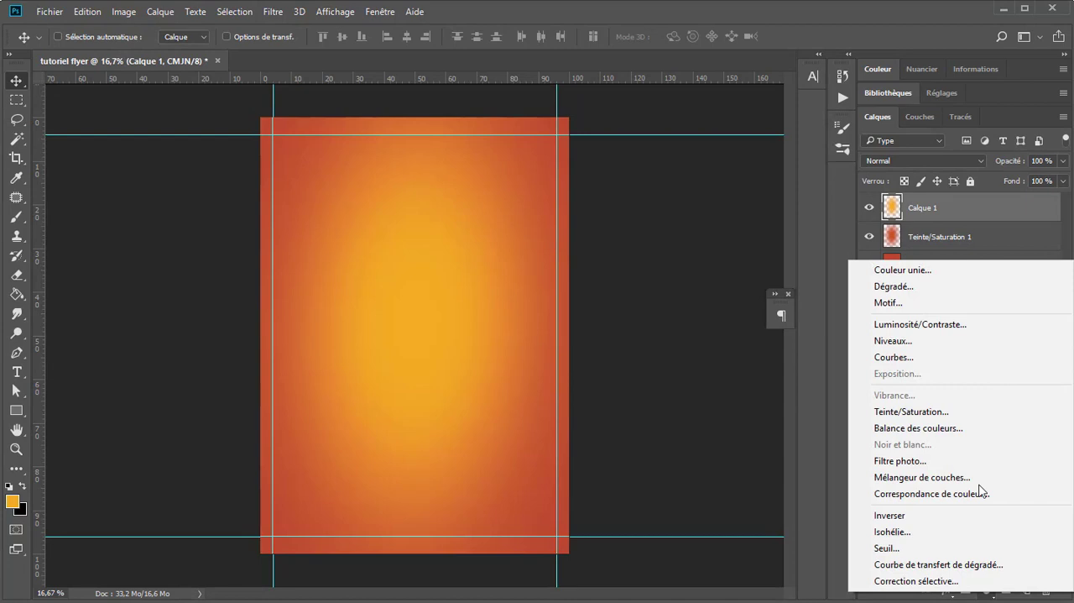
click(886, 410)
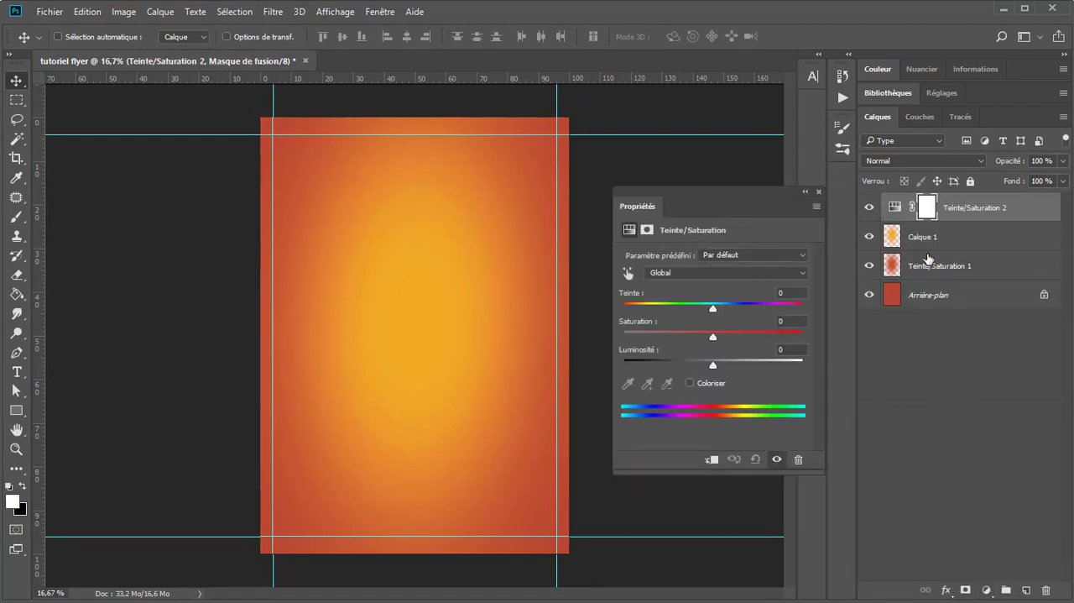
drag(713, 336, 748, 336)
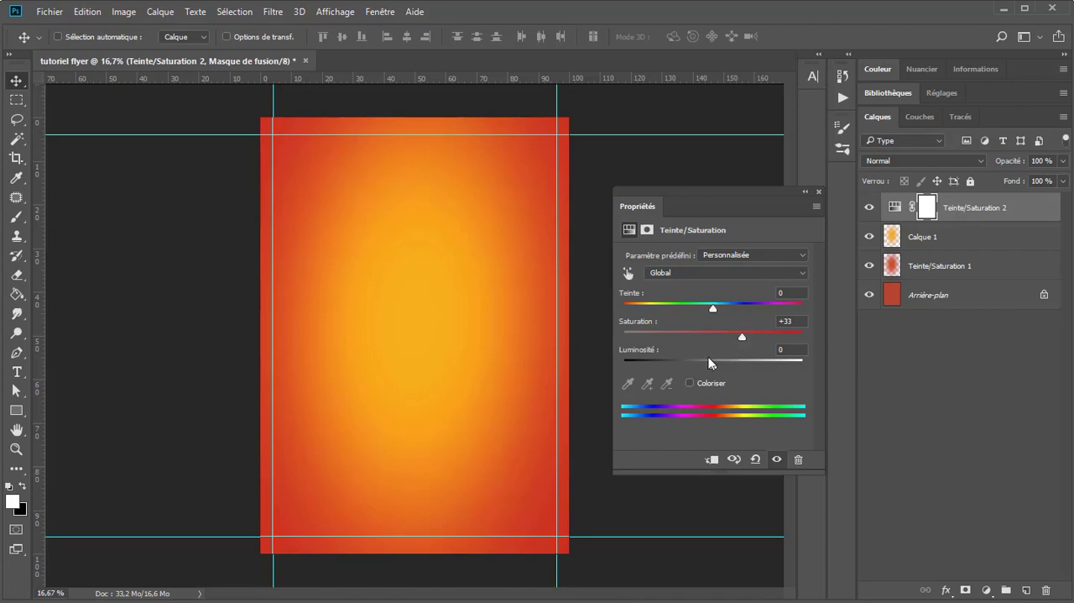
click(715, 460)
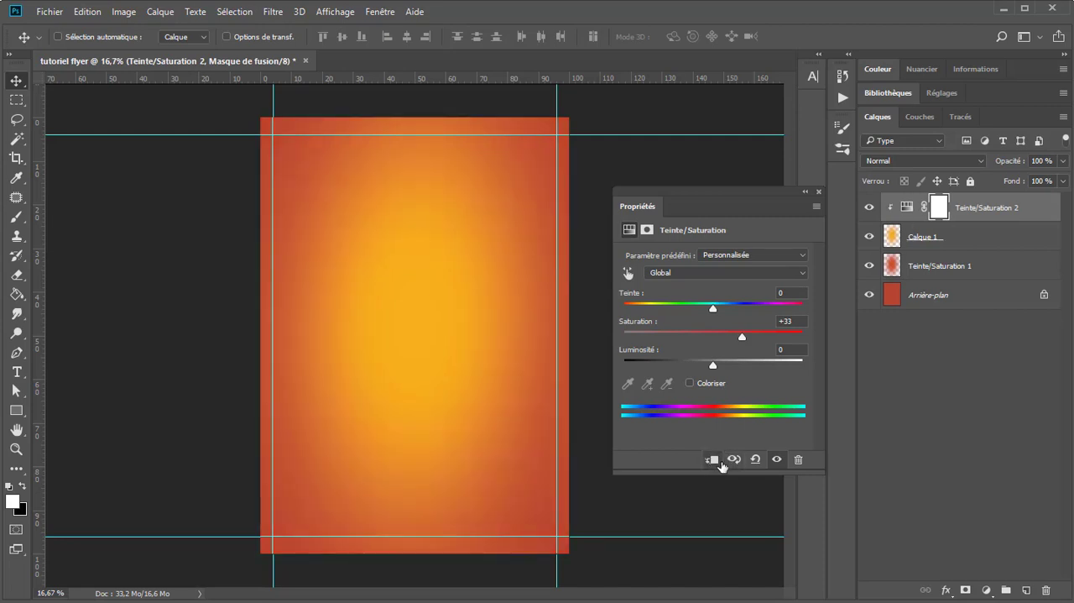
click(719, 461)
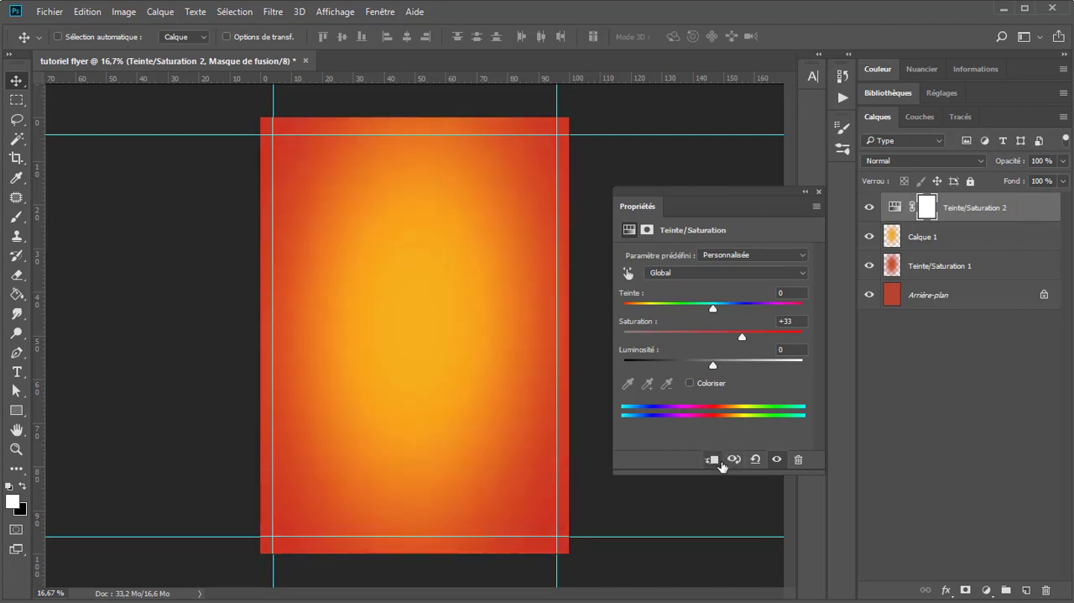
click(817, 194)
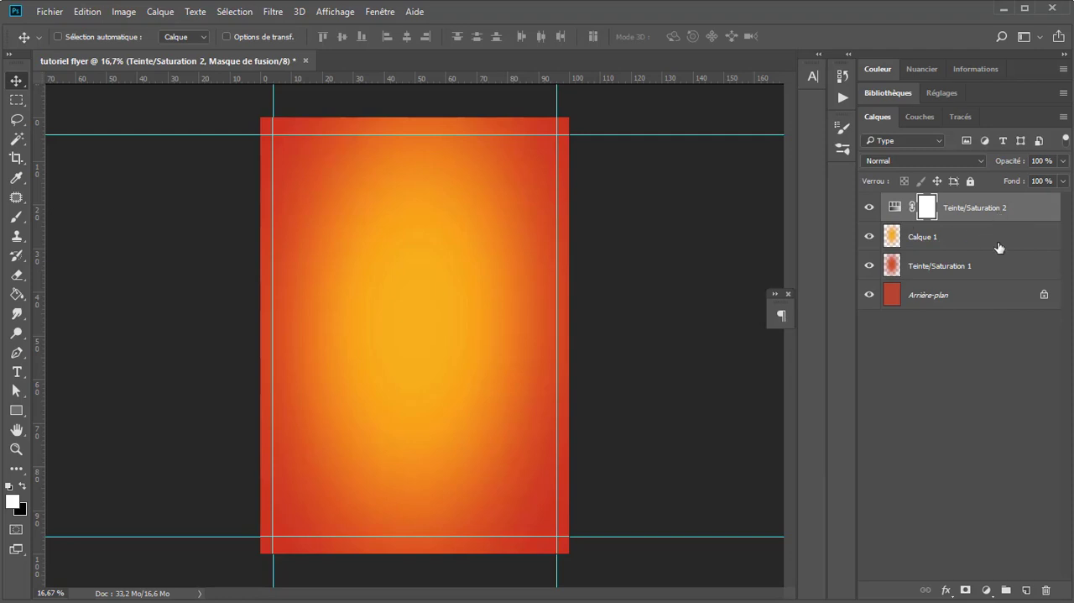
Step: Unlock the background layer and gather all four layers into a group named BG
click(1044, 296)
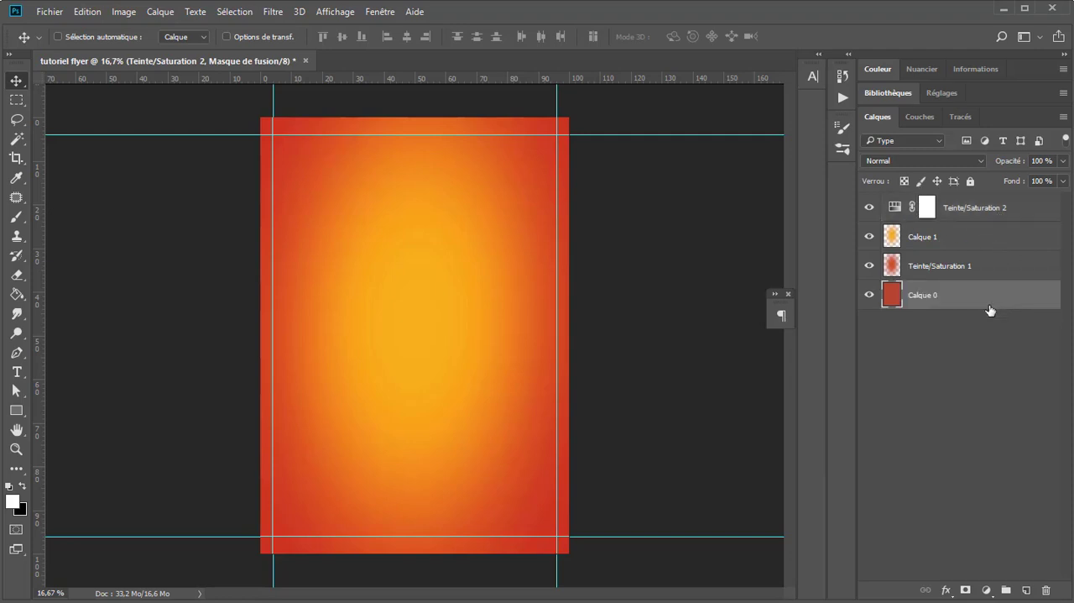
shift+click(1020, 209)
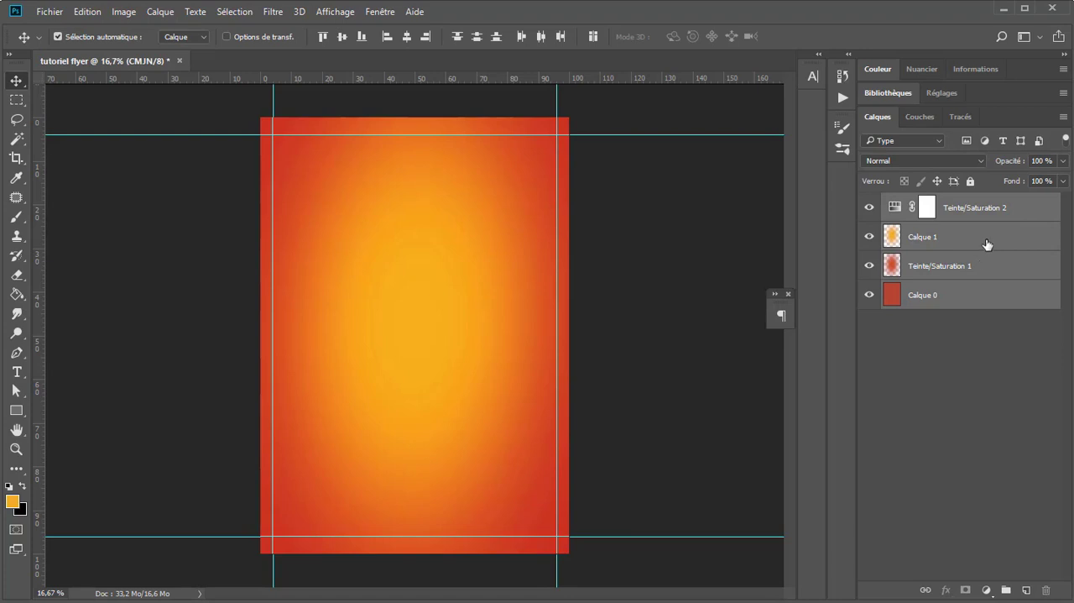
key(ctrl+g)
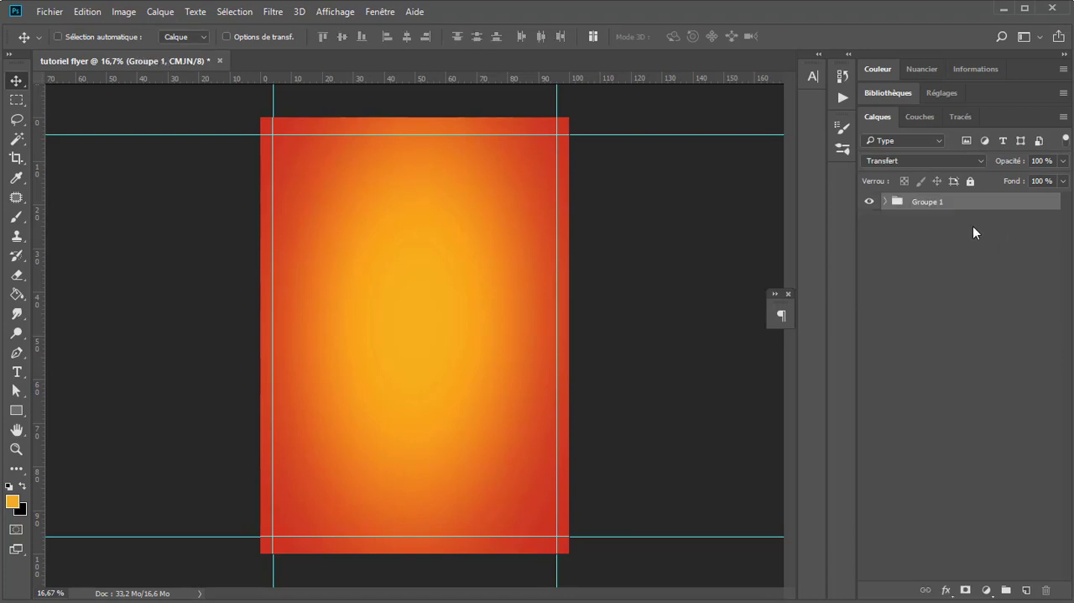
double_click(927, 202)
text(BG)
key(Return)
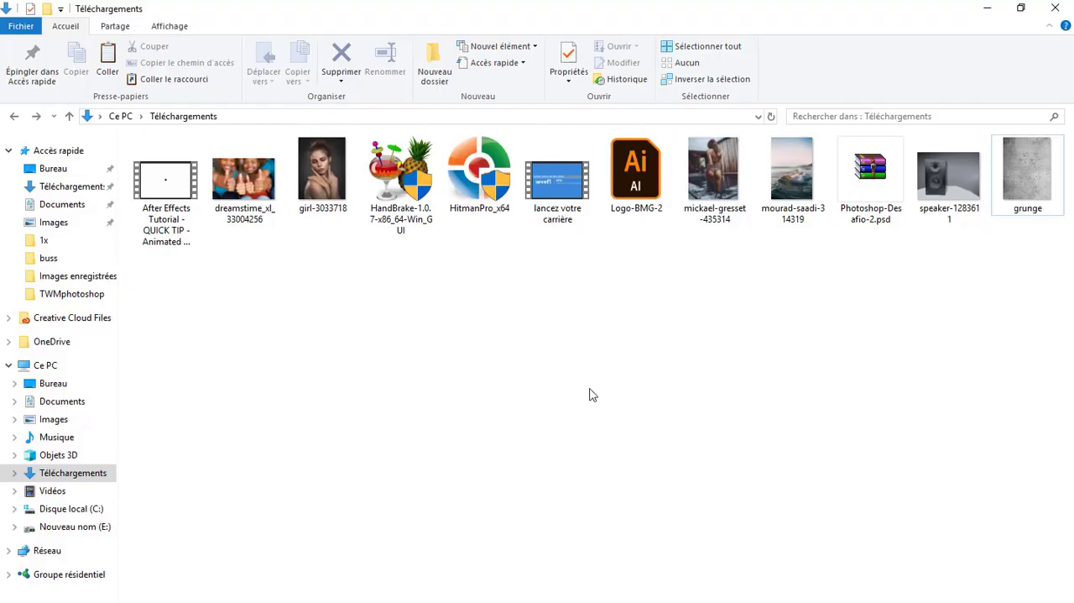
click(1020, 184)
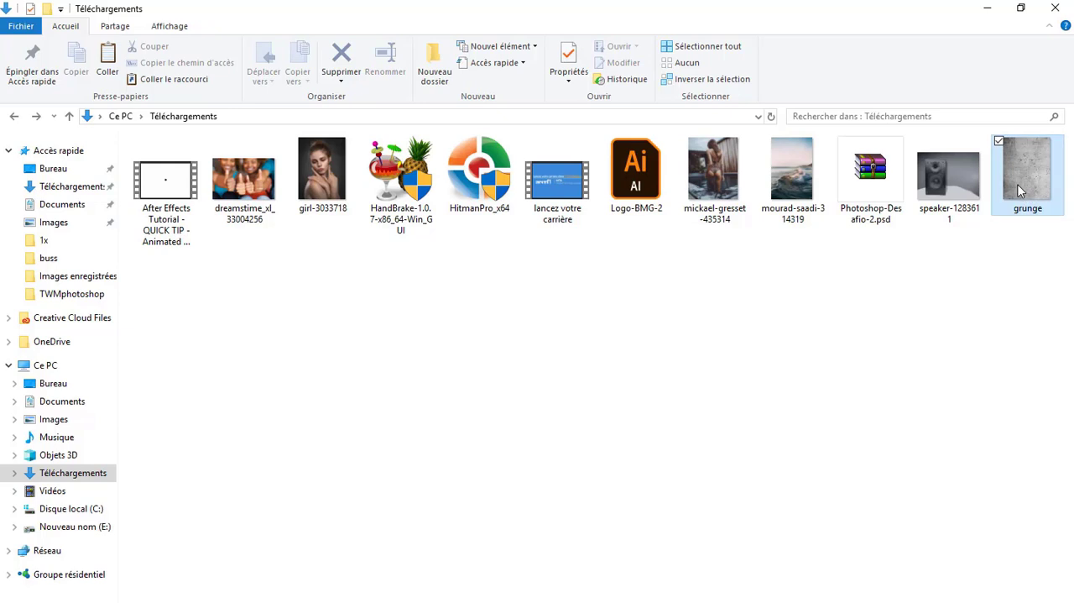
click(946, 184)
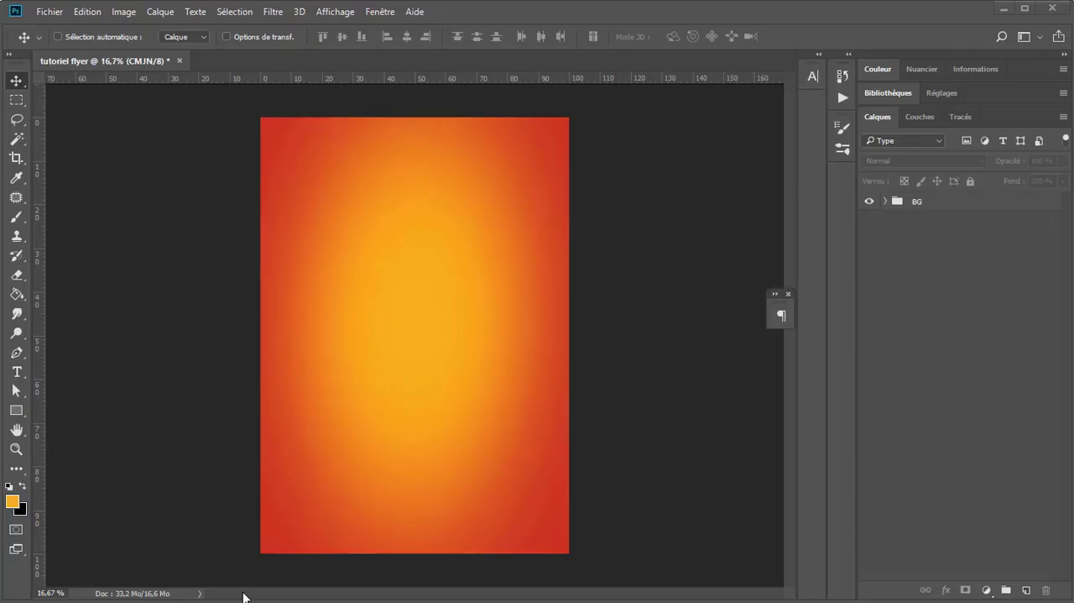
click(327, 363)
click(502, 253)
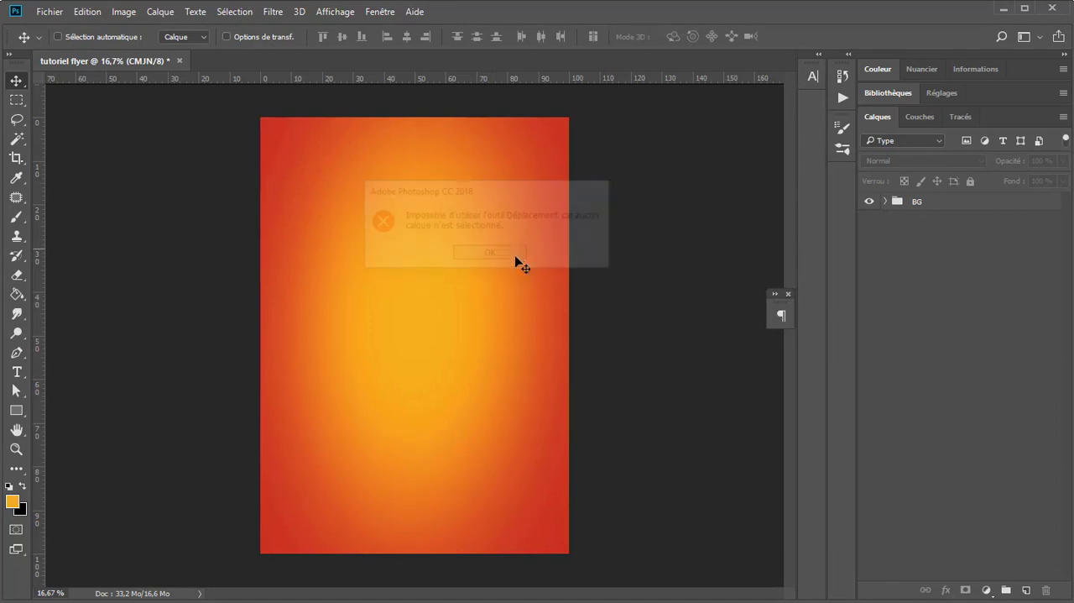
Step: Import the grunge image as an embedded layer above the BG group, scaled to 103.55 % width and 98.46 % height to cover the page
click(1032, 207)
click(48, 12)
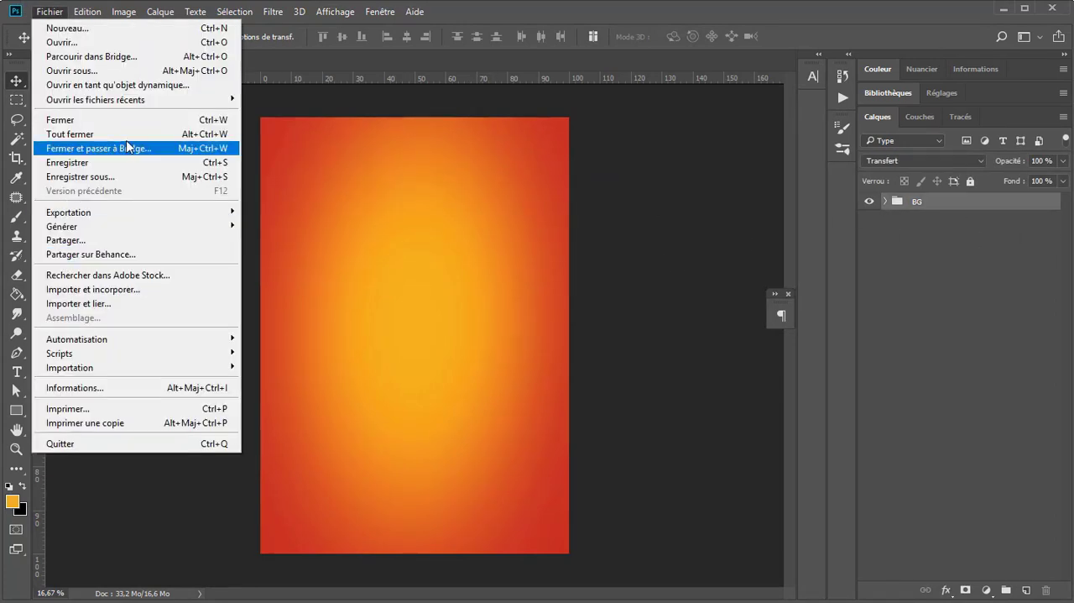
click(140, 294)
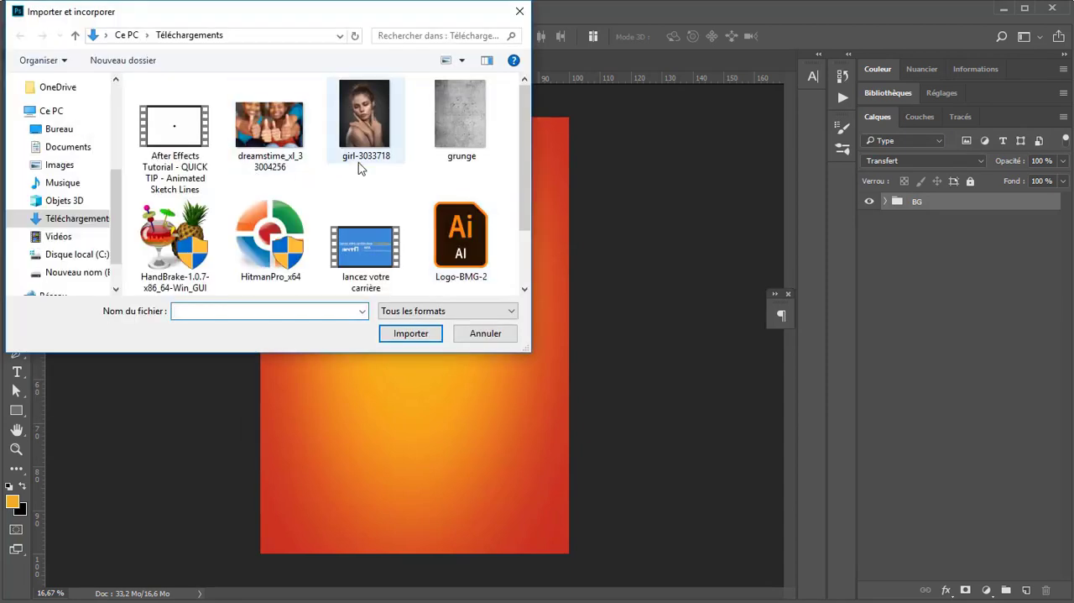
double_click(457, 118)
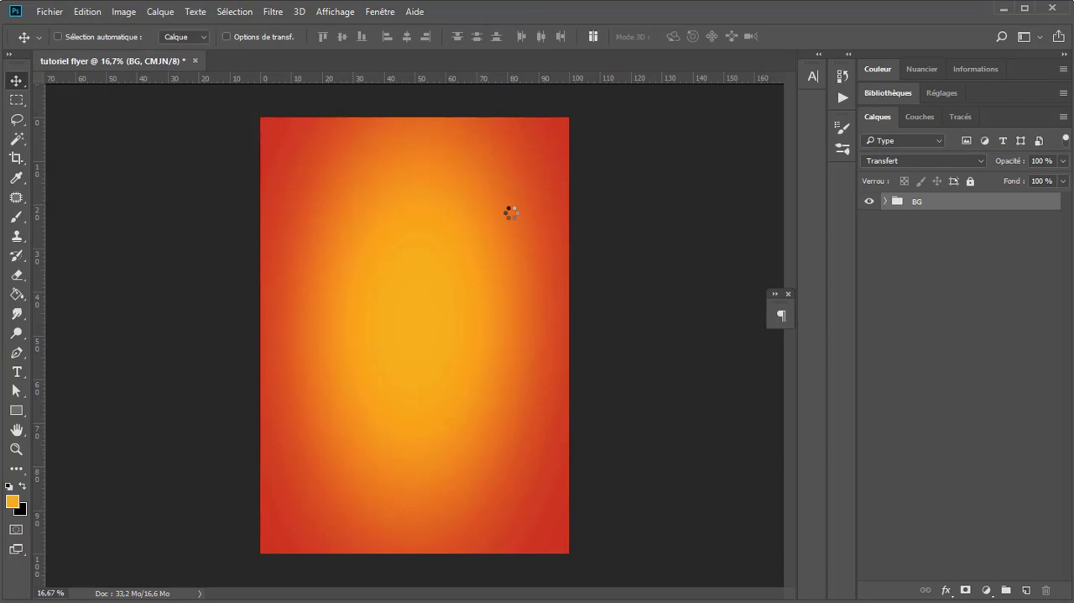
drag(416, 130, 416, 117)
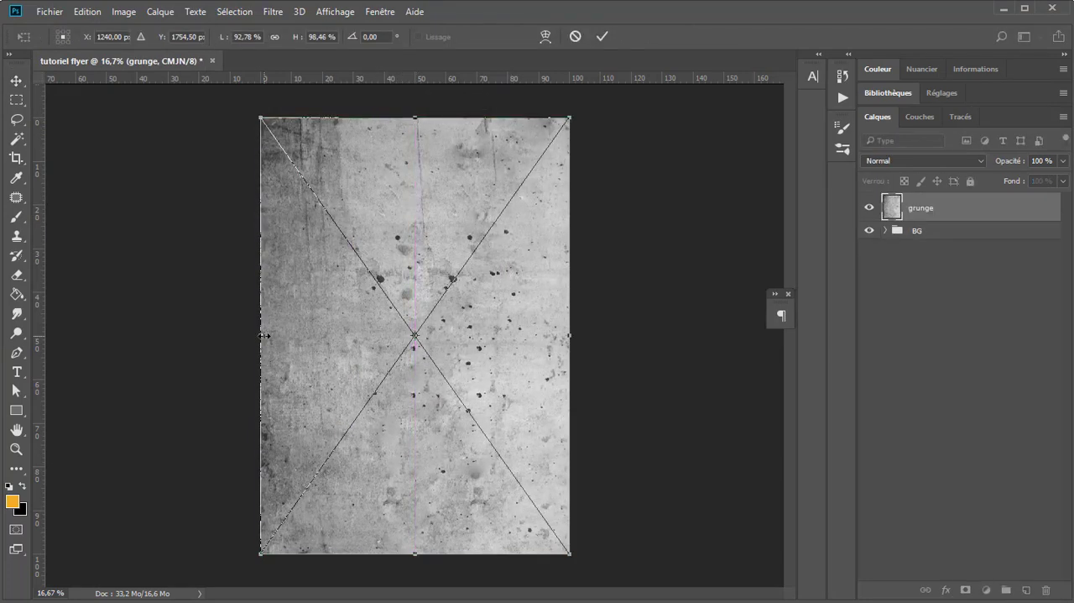
drag(260, 334, 242, 334)
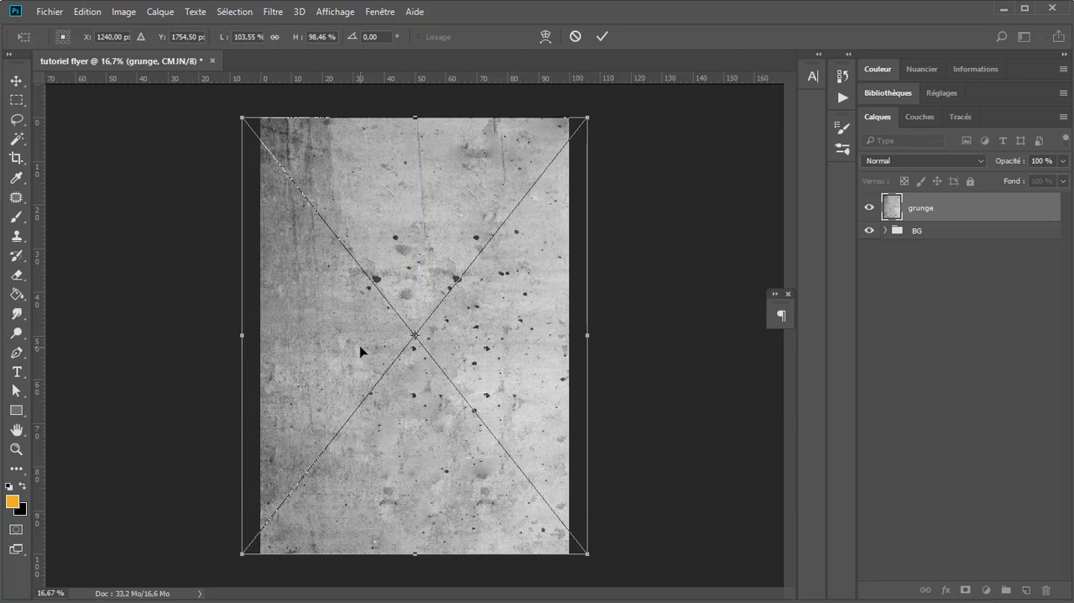
key(Return)
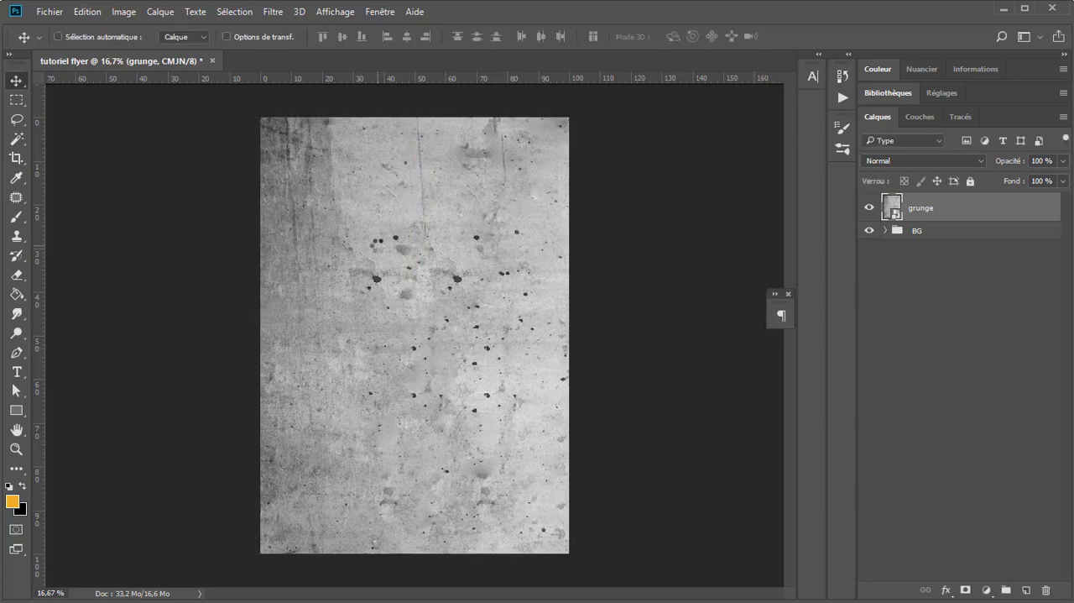
Step: Set the grunge layer's blend mode to Densité couleur - and add a layer mask to it
click(930, 161)
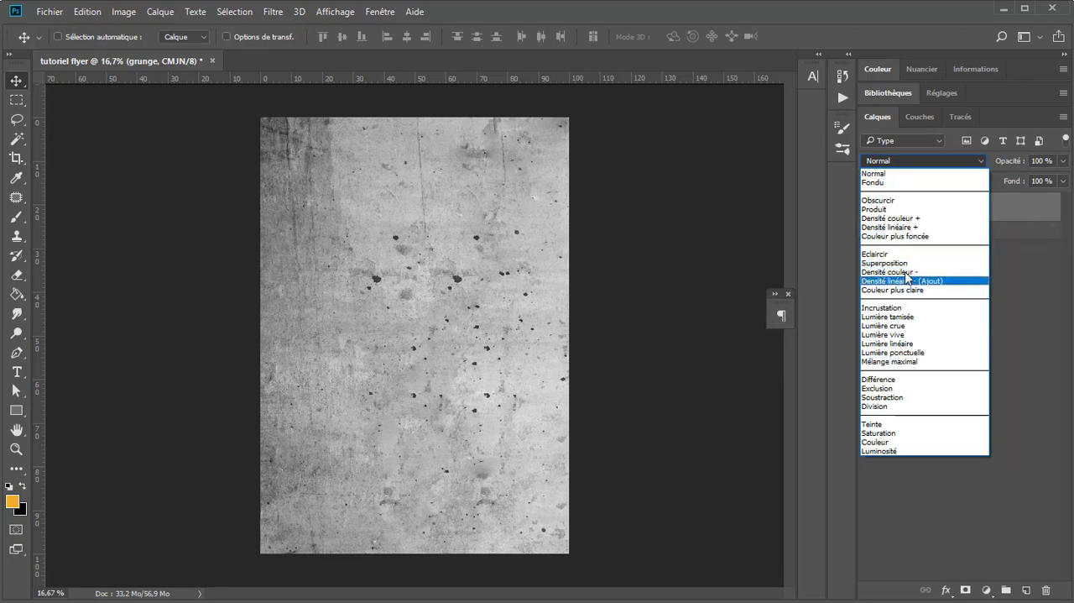
click(894, 272)
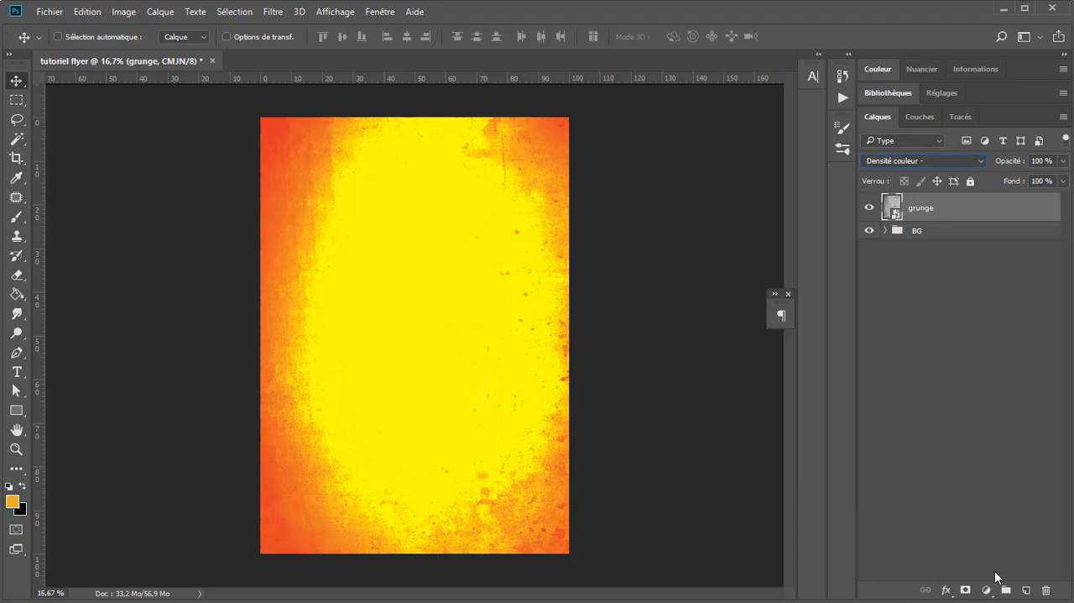
click(965, 590)
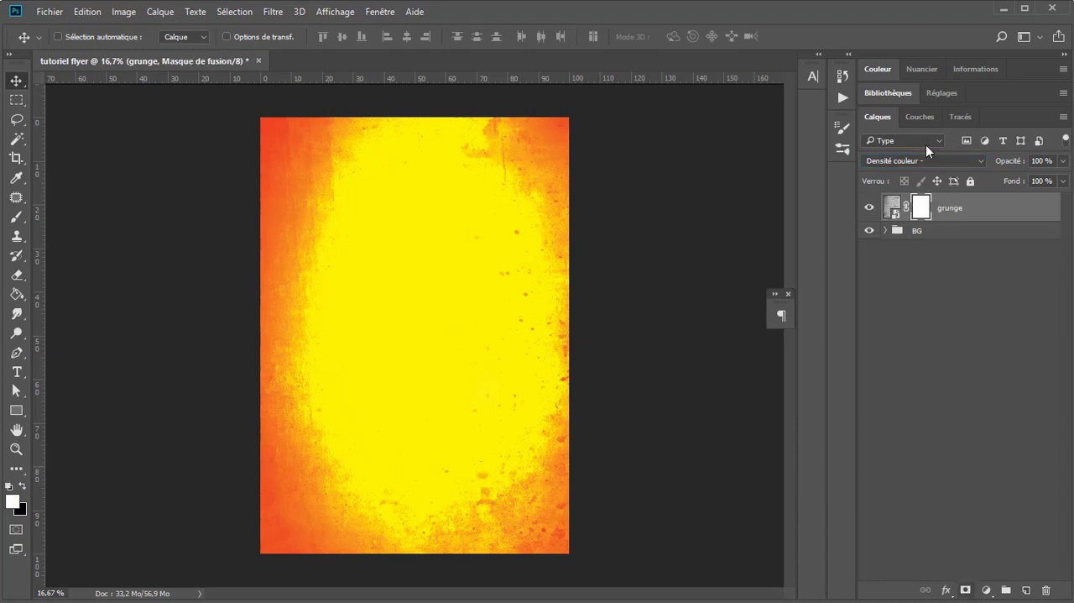
Step: Paint black on the grunge layer's mask over the page's centre and right side with the elliptical brush, reducing it to about 2404 px
click(16, 217)
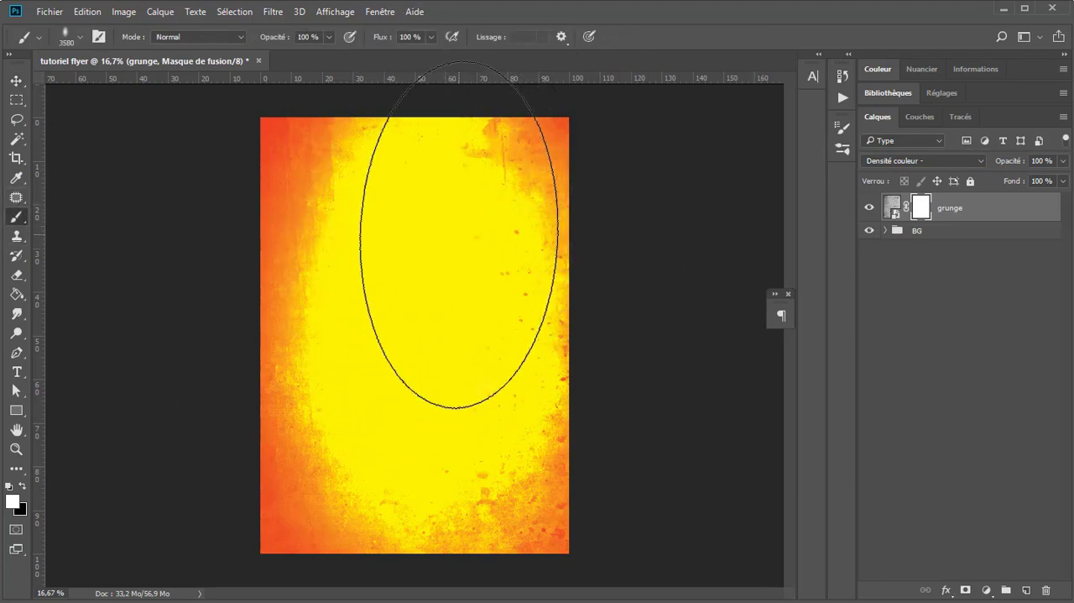
key(x)
mouse_move(16, 427)
mouse_down()
mouse_move(236, 288)
mouse_move(384, 288)
mouse_up()
drag(446, 298, 399, 287)
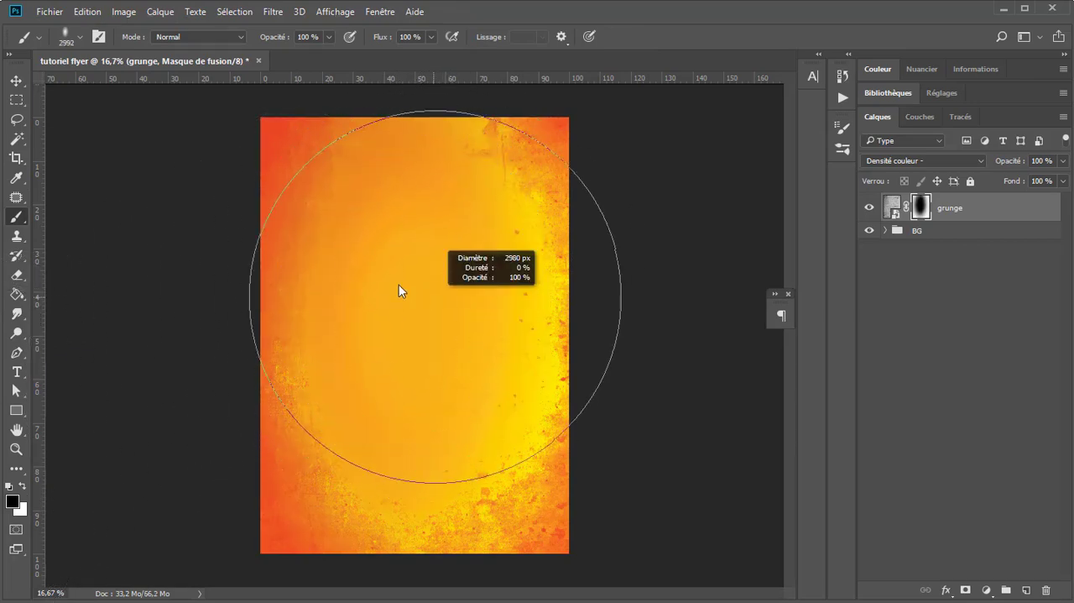
scroll(427, 214, up, 1)
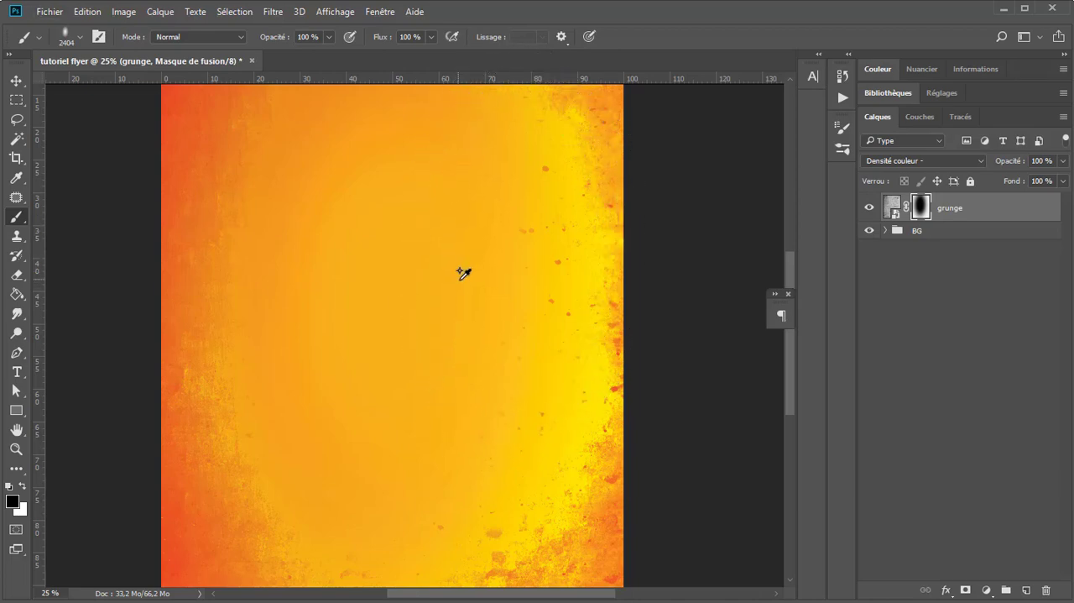
scroll(462, 276, down, 1)
mouse_move(544, 169)
mouse_down()
mouse_move(527, 260)
mouse_move(497, 174)
mouse_move(553, 209)
mouse_move(542, 467)
mouse_move(500, 417)
mouse_move(483, 501)
mouse_move(537, 510)
mouse_move(517, 460)
mouse_move(569, 271)
mouse_move(517, 176)
mouse_move(436, 292)
mouse_up()
Step: Soften the grunge along the page's left edge by painting black on the mask with an Arrondi flou brush of about 1144 px at 65 % opacity
scroll(562, 407, down, 1)
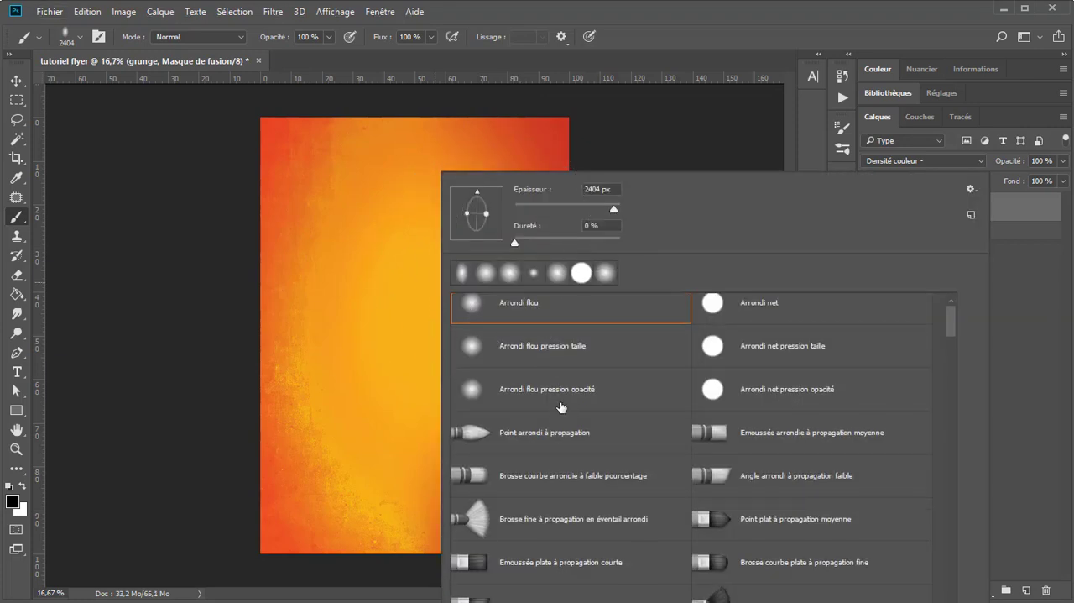
click(541, 302)
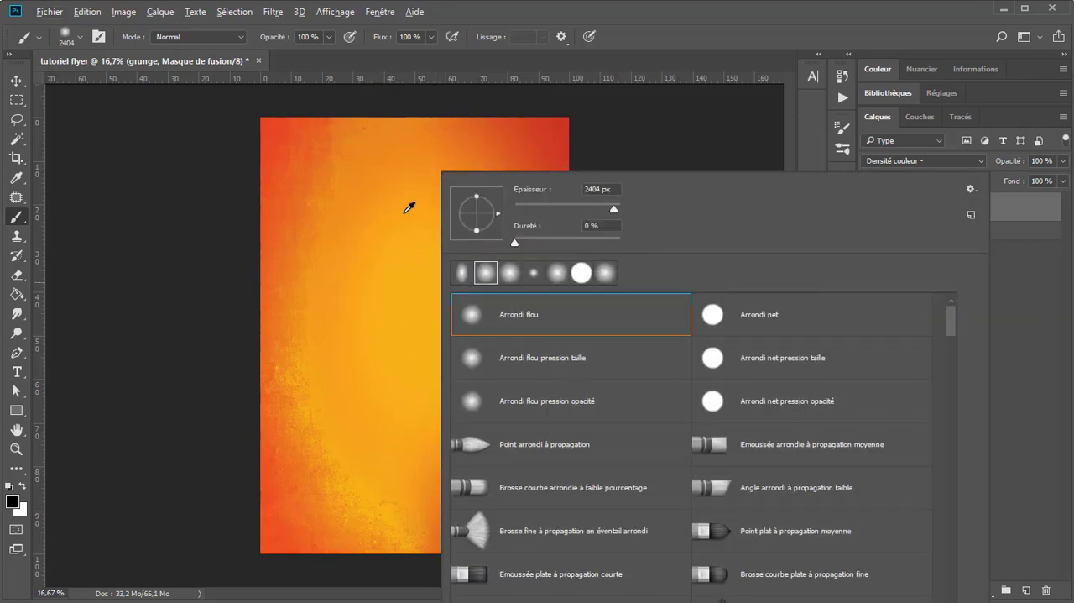
mouse_move(386, 207)
mouse_down()
mouse_move(294, 215)
mouse_move(415, 216)
mouse_up()
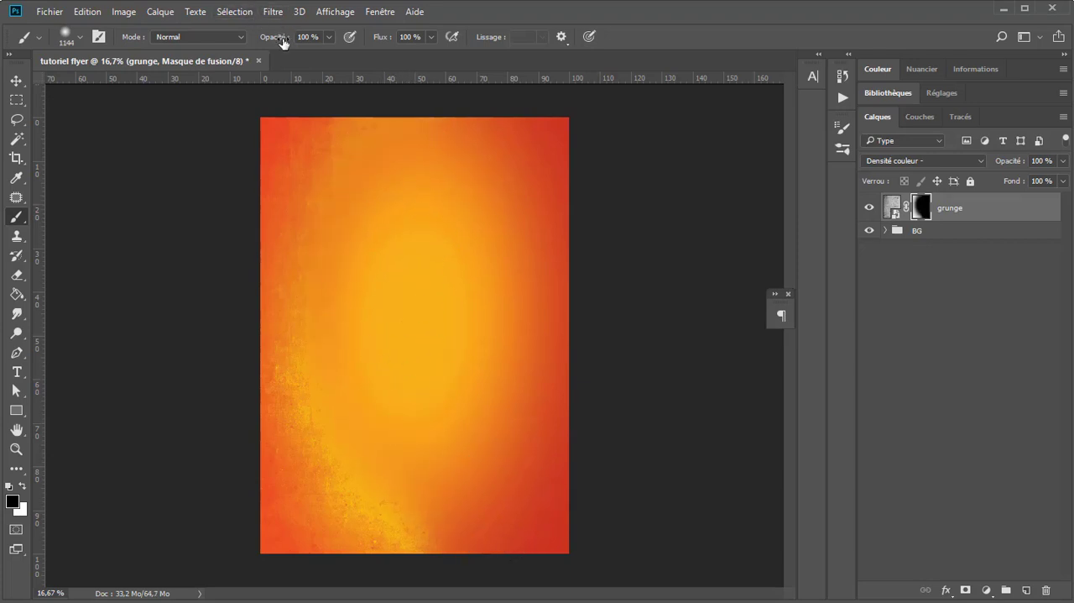
drag(282, 42, 263, 44)
mouse_move(273, 109)
mouse_down()
mouse_move(236, 133)
mouse_move(344, 102)
mouse_move(490, 124)
mouse_move(336, 102)
mouse_up()
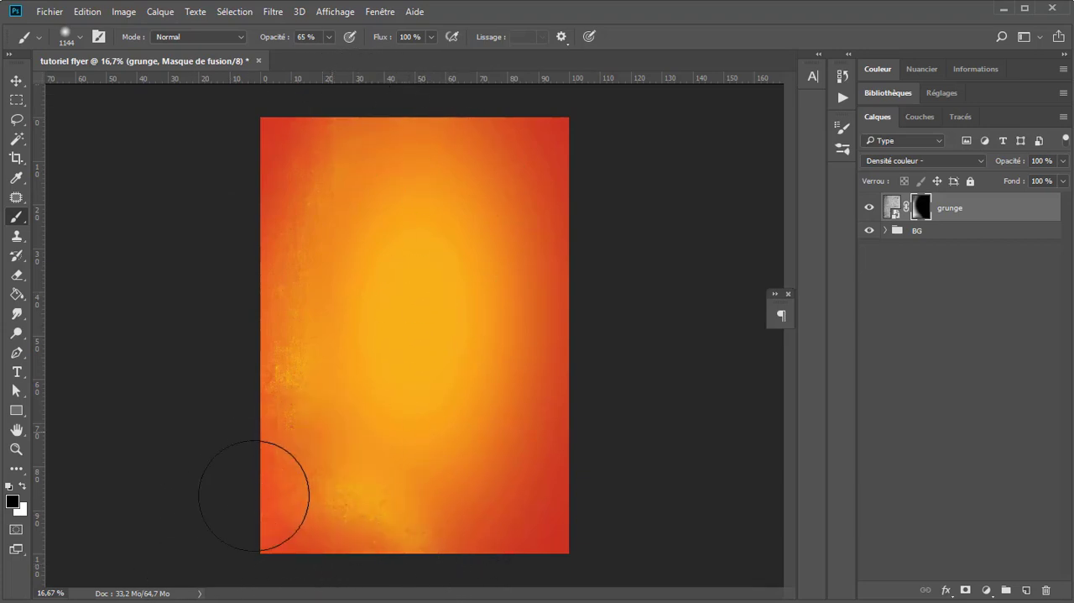
Step: Duplicate the grunge layer and flip the copy with Symétrie axe horizontal so it mirrors the texture onto the page's right side
scroll(336, 457, up, 1)
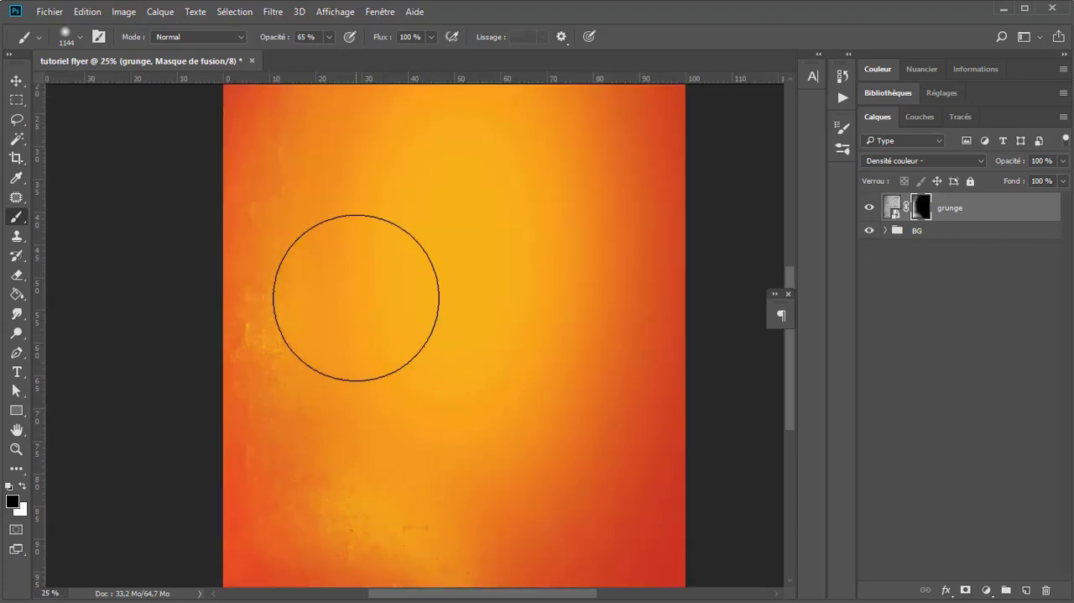
key(h)
drag(293, 218, 411, 219)
click(16, 80)
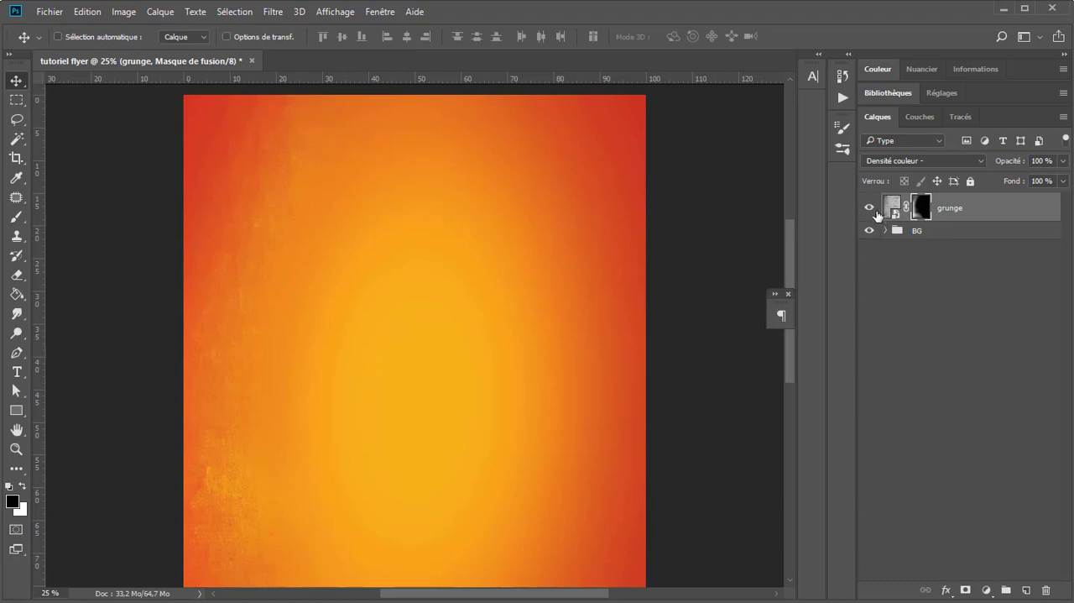
click(890, 208)
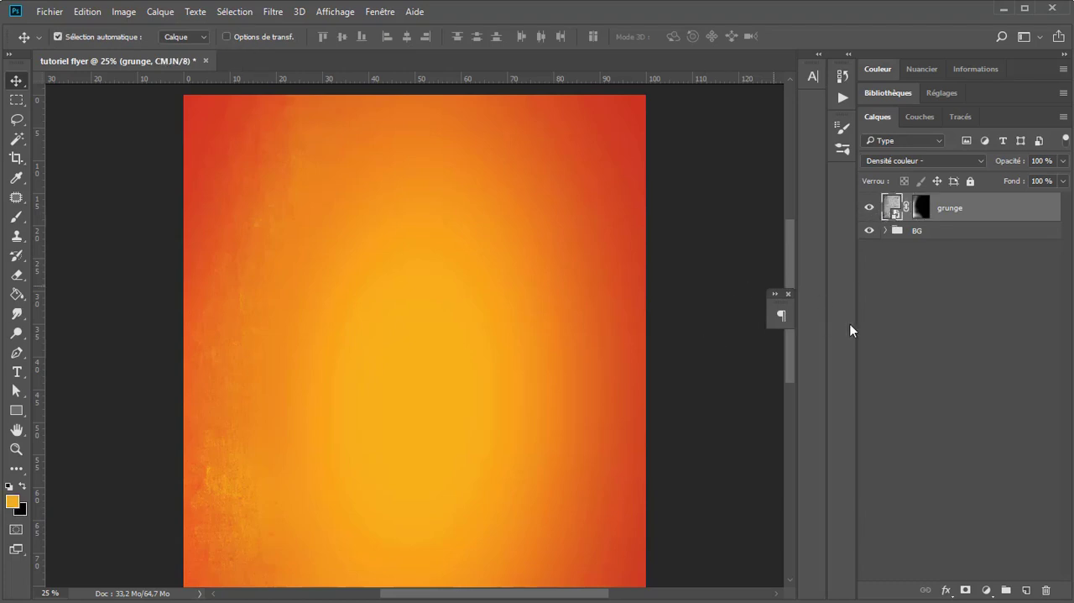
key(ctrl+j)
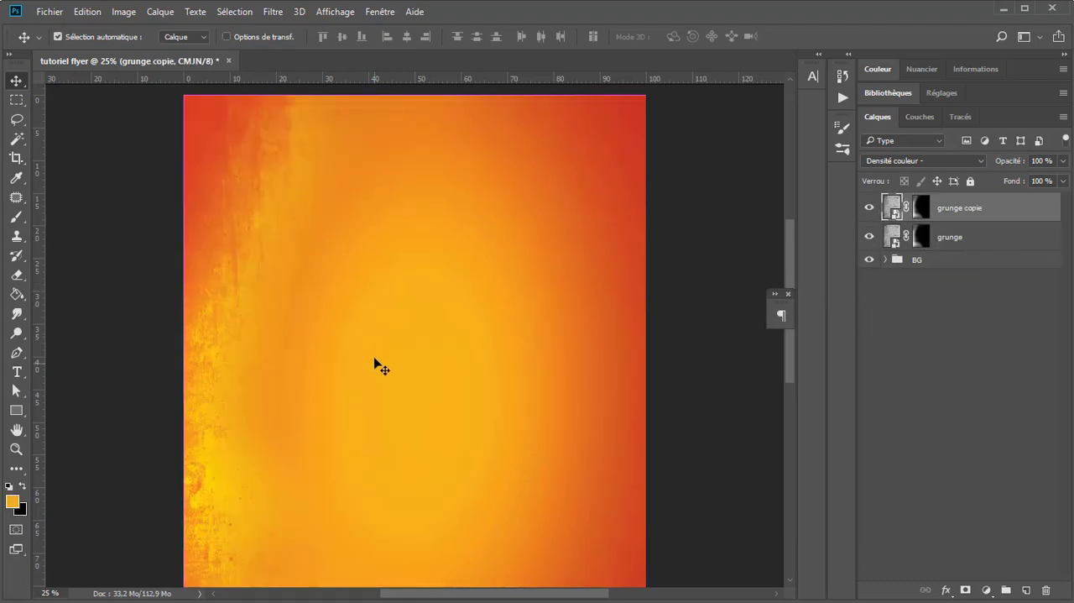
key(ctrl+t)
right_click(396, 286)
click(498, 507)
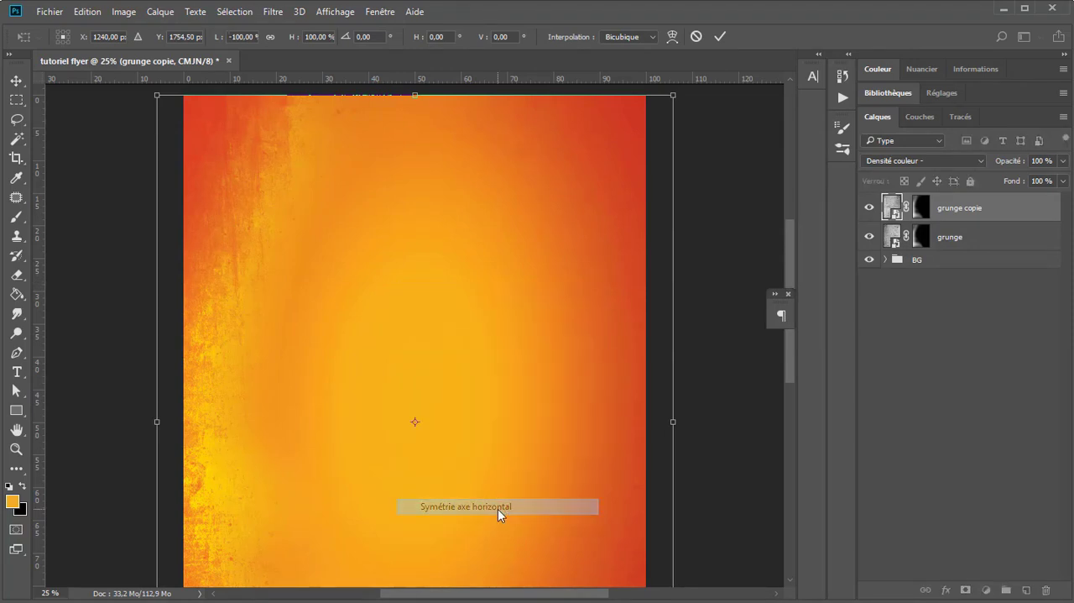
key(Return)
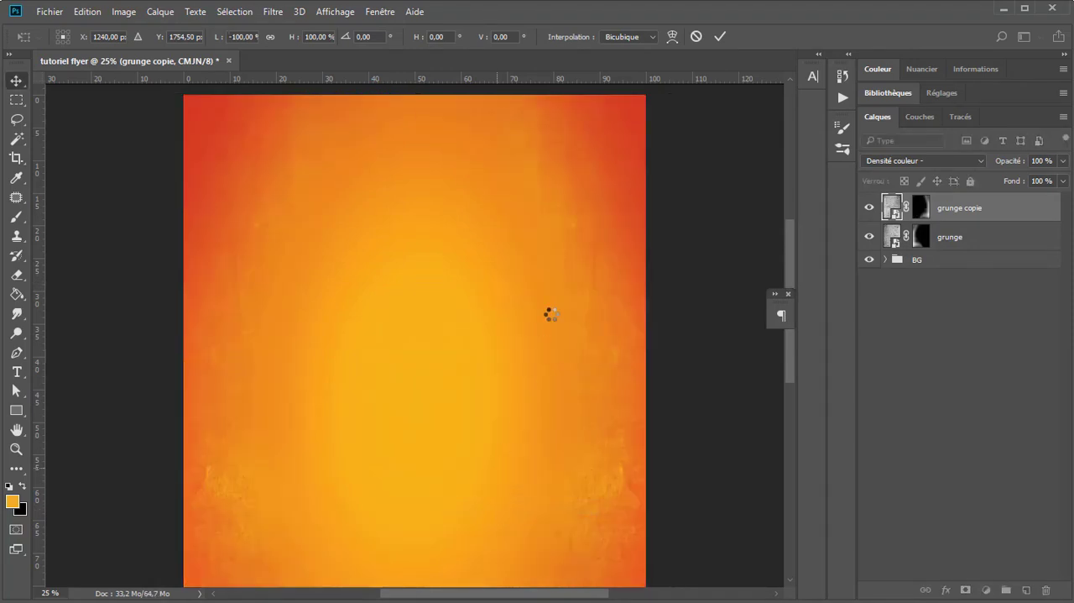
Step: Paint black over the page's bottom centre on both the grunge copie and grunge masks with the 1144 px brush at 65 % opacity
scroll(448, 416, down, 5)
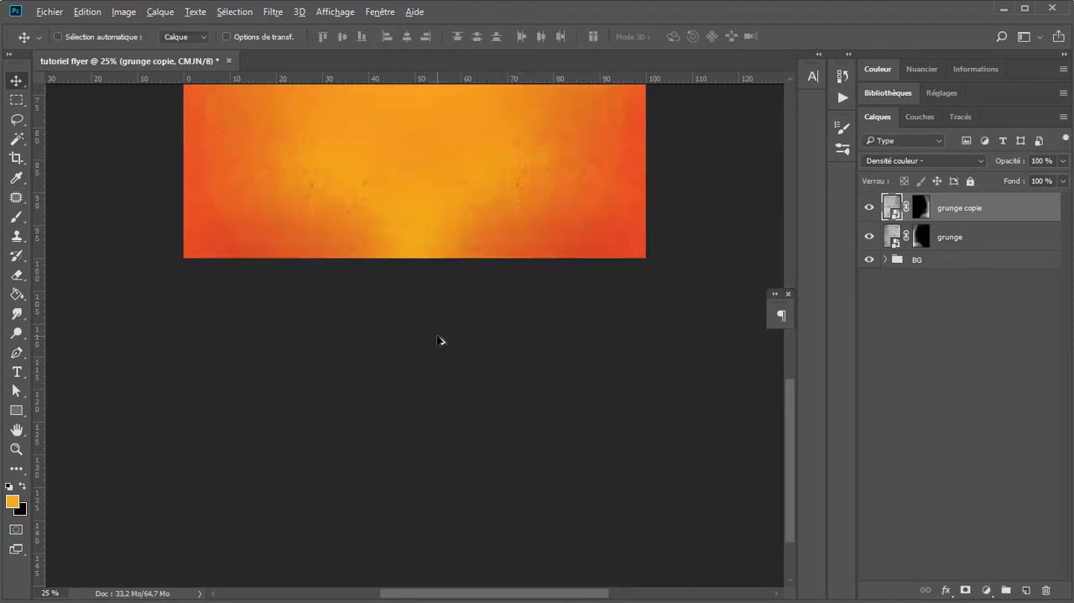
scroll(438, 340, down, 1)
scroll(439, 299, up, 1)
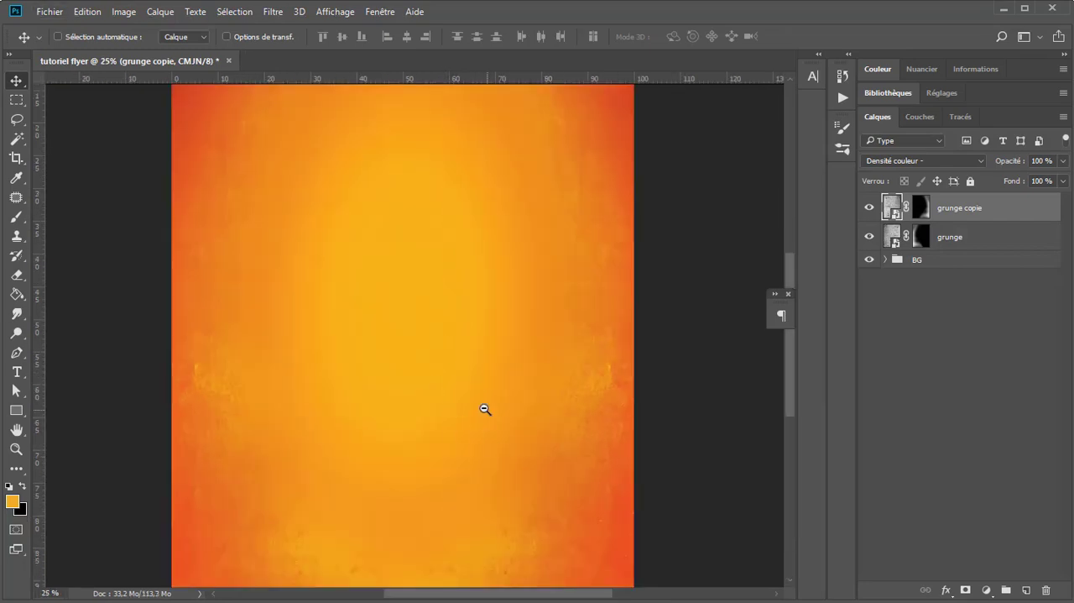
scroll(481, 336, down, 3)
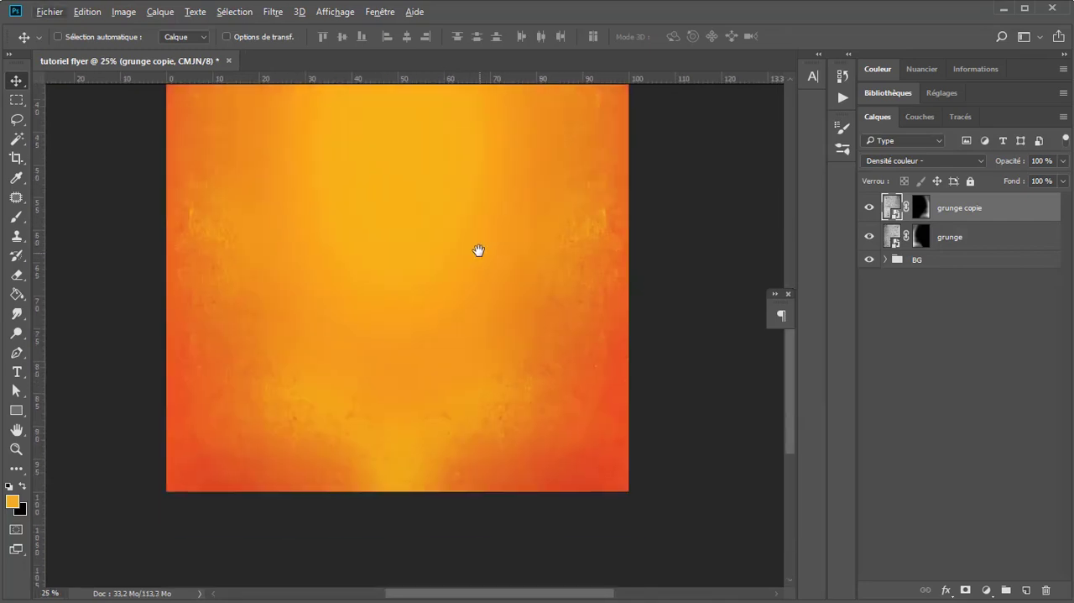
click(929, 213)
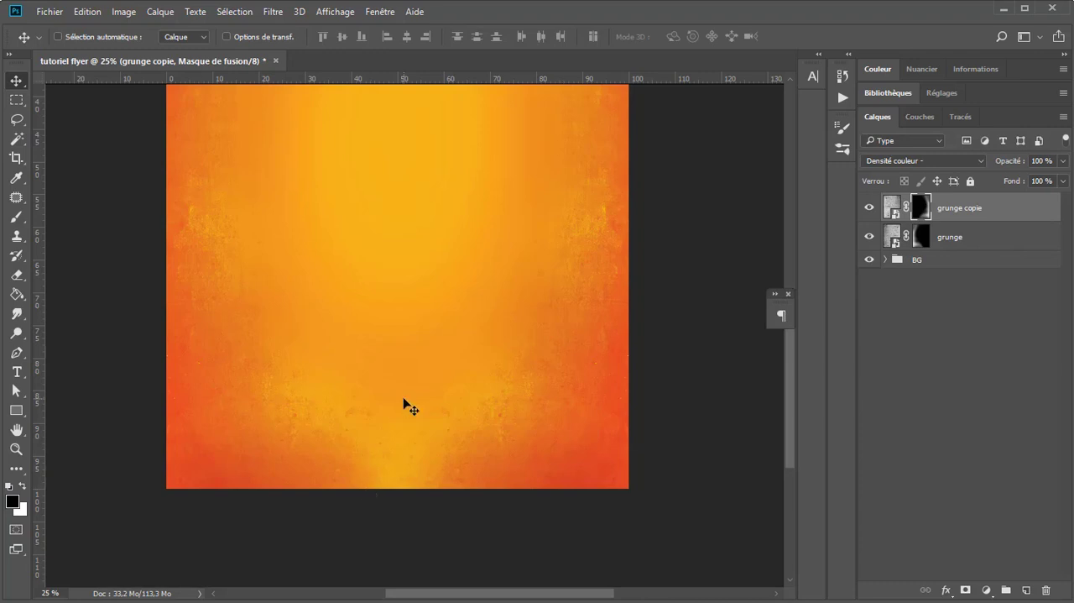
key(b)
drag(389, 479, 403, 434)
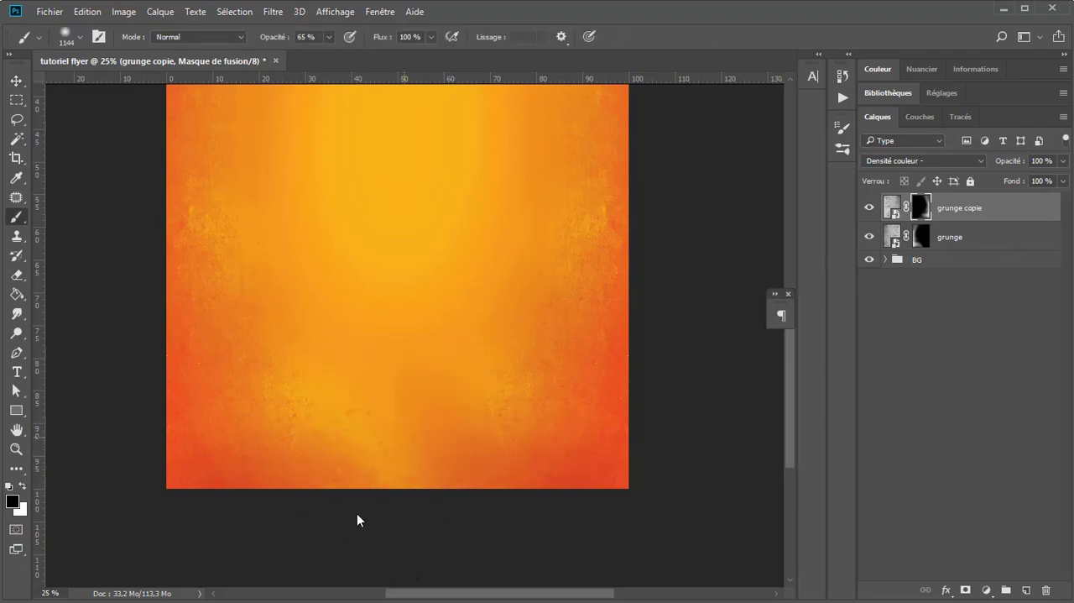
click(921, 237)
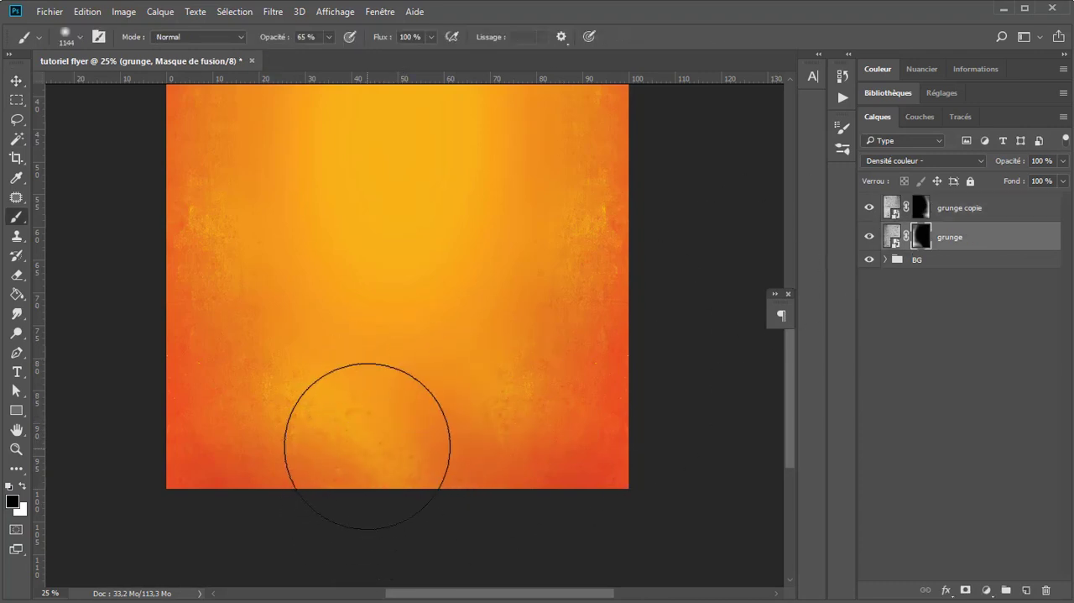
drag(368, 446, 396, 401)
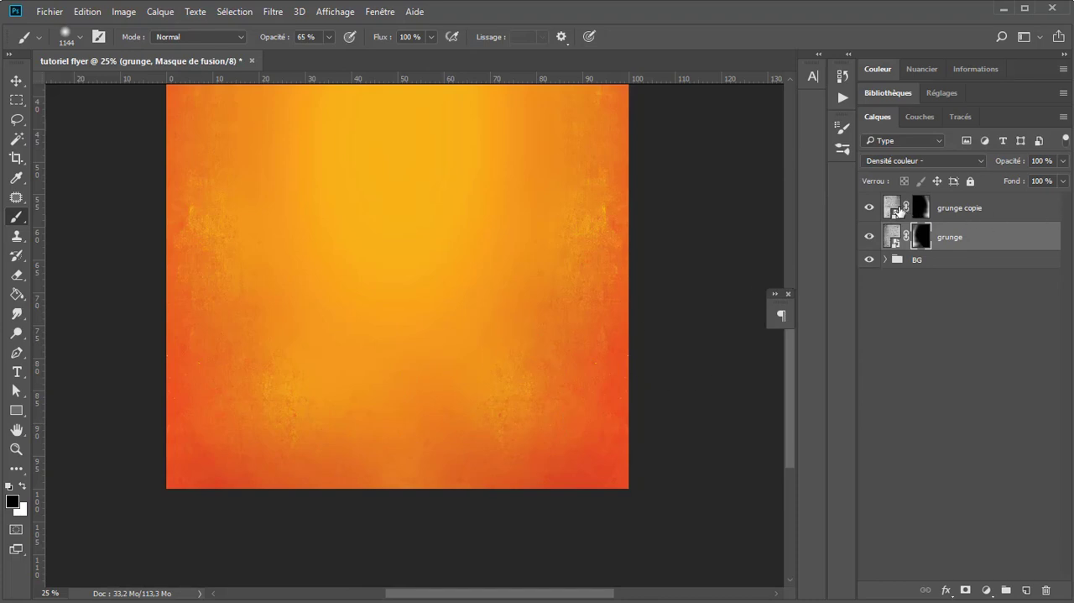
Step: Group the grunge copie and grunge layers and name the group Grunge
click(895, 208)
click(15, 81)
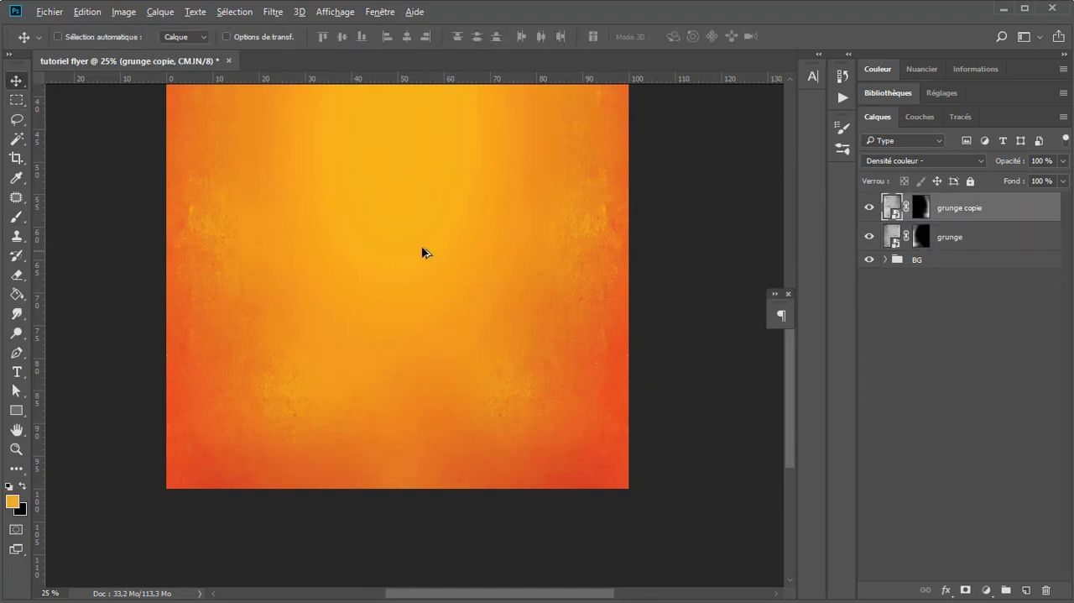
scroll(426, 256, down, 1)
scroll(508, 190, up, 1)
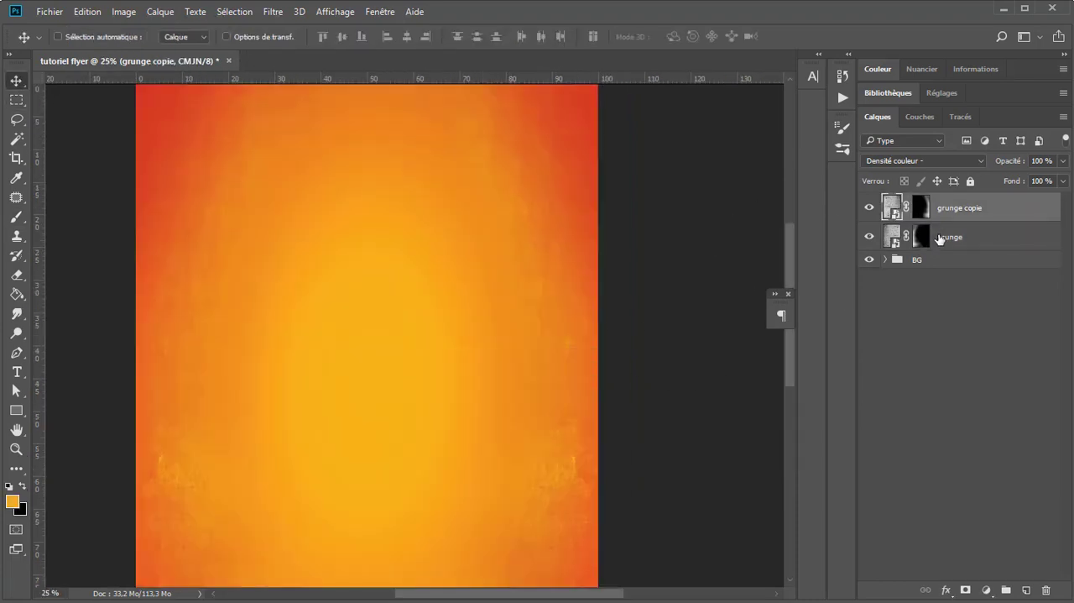
shift+click(965, 239)
key(ctrl+g)
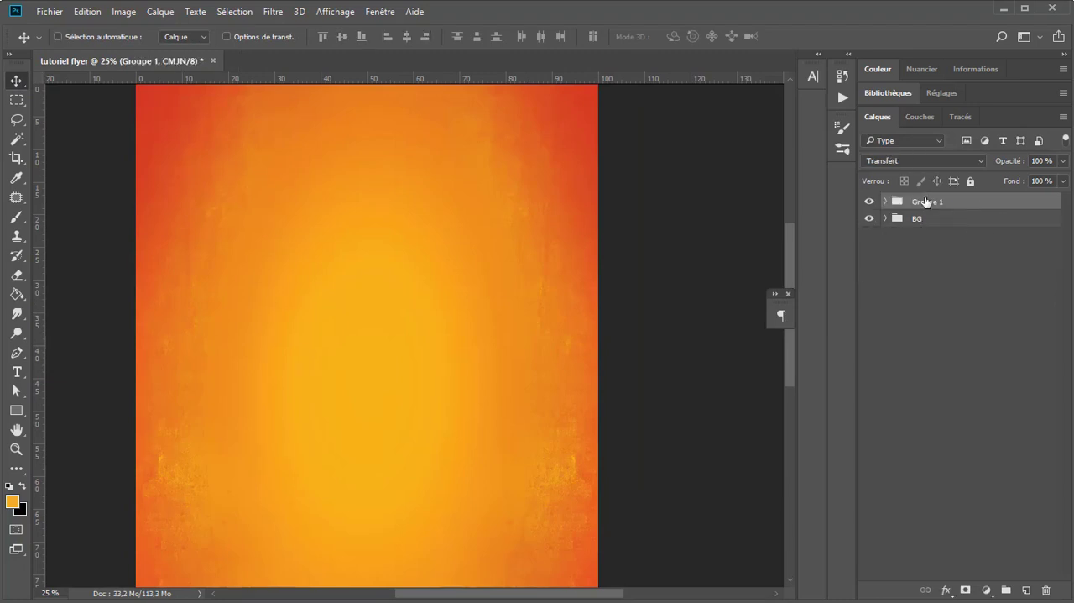
double_click(927, 201)
text(G)
key(Return)
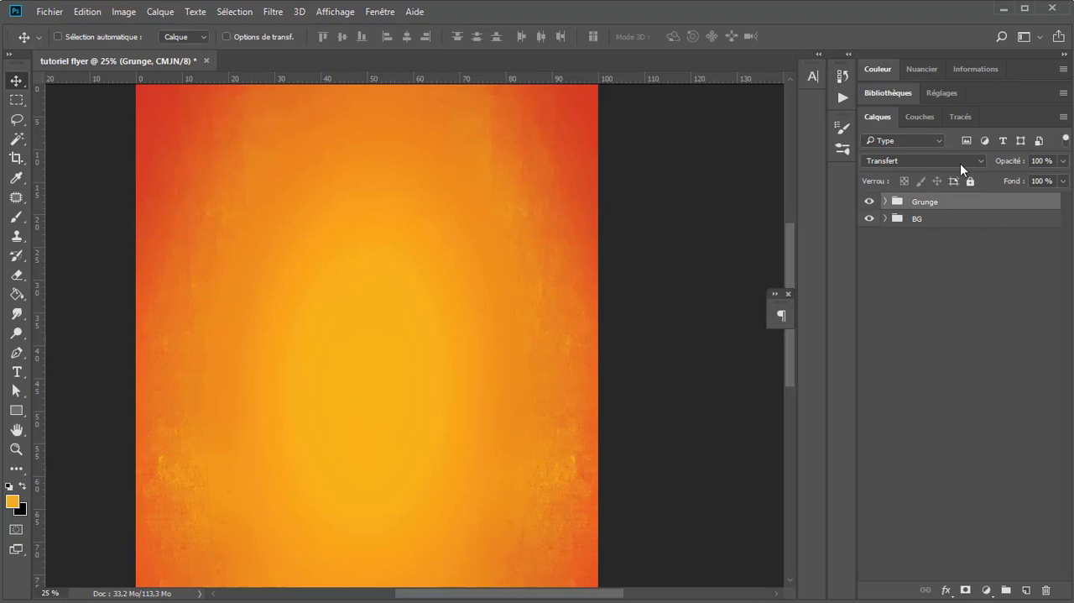
Step: Group the Grunge and BG groups together into one group named Background
shift+click(969, 223)
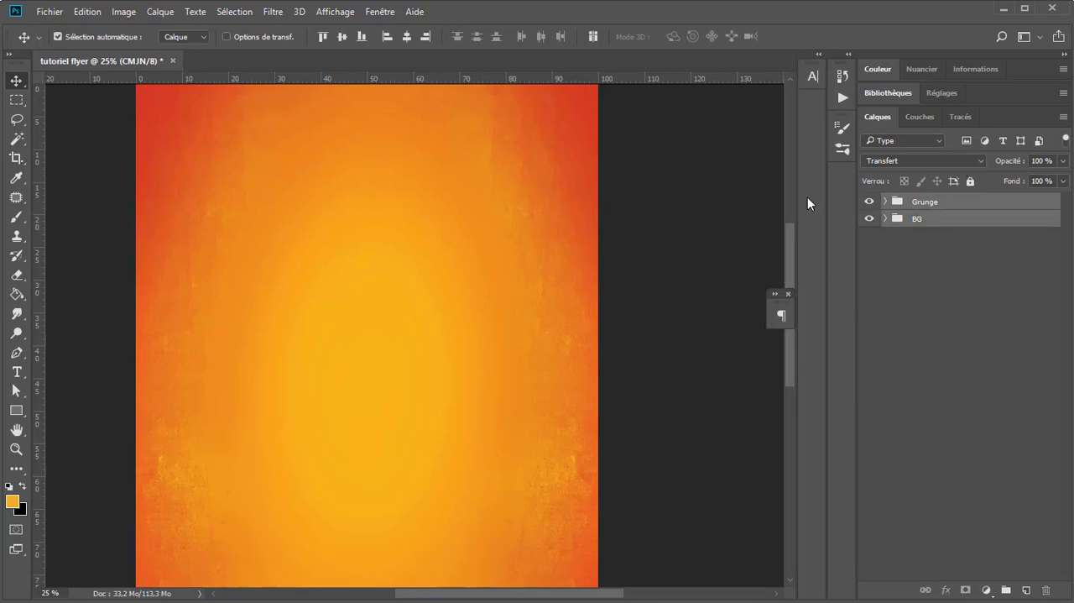
key(ctrl+g)
double_click(938, 202)
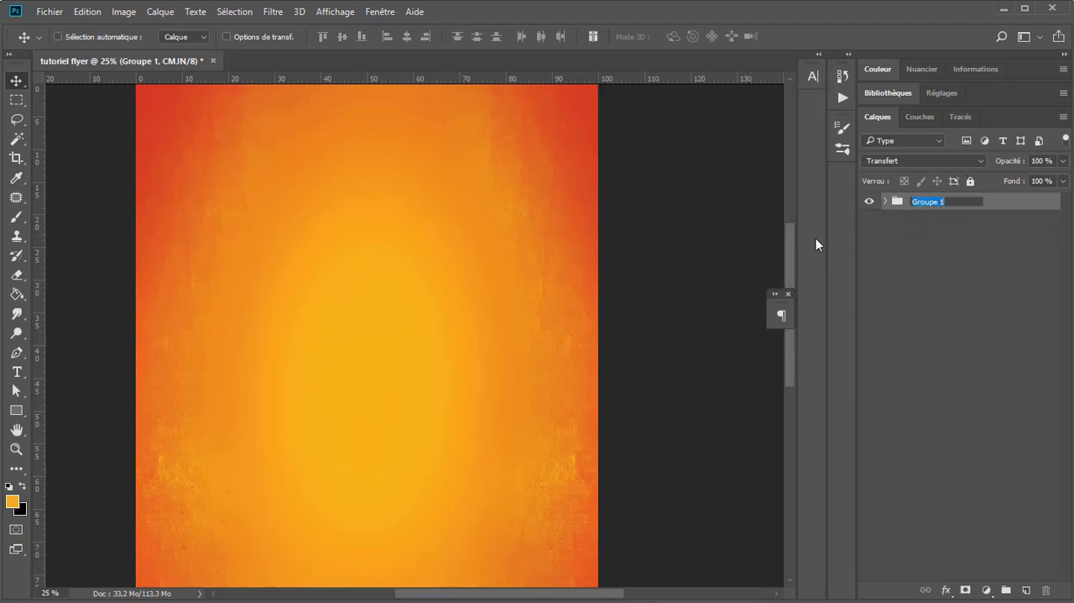
text(Background)
key(Return)
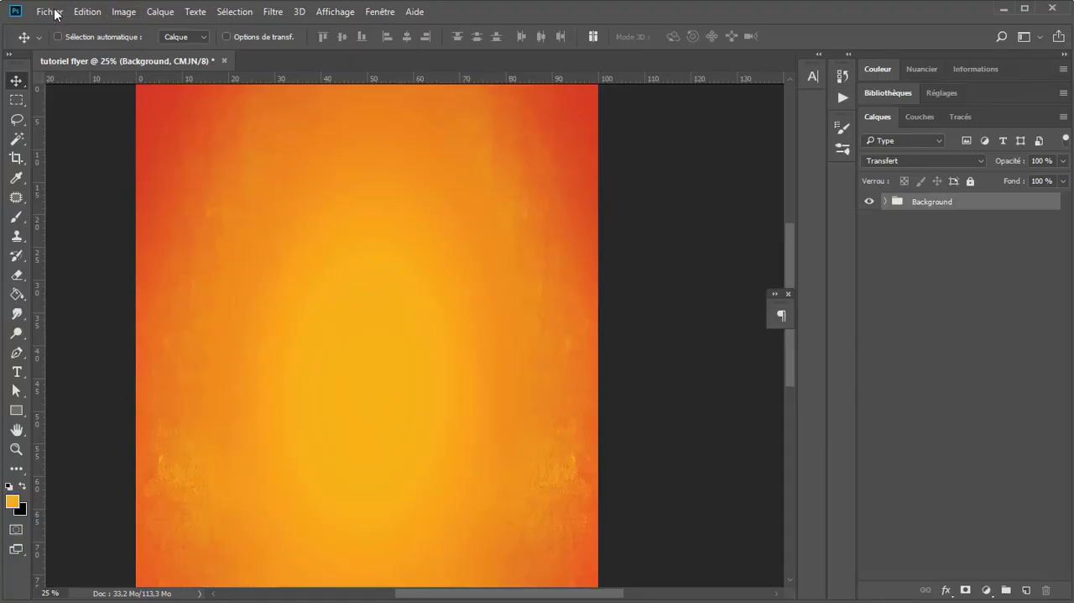
Step: Import the photo of the woman at the pool as an embedded layer above Background at 21,04 % scale, and open its image separately
click(50, 11)
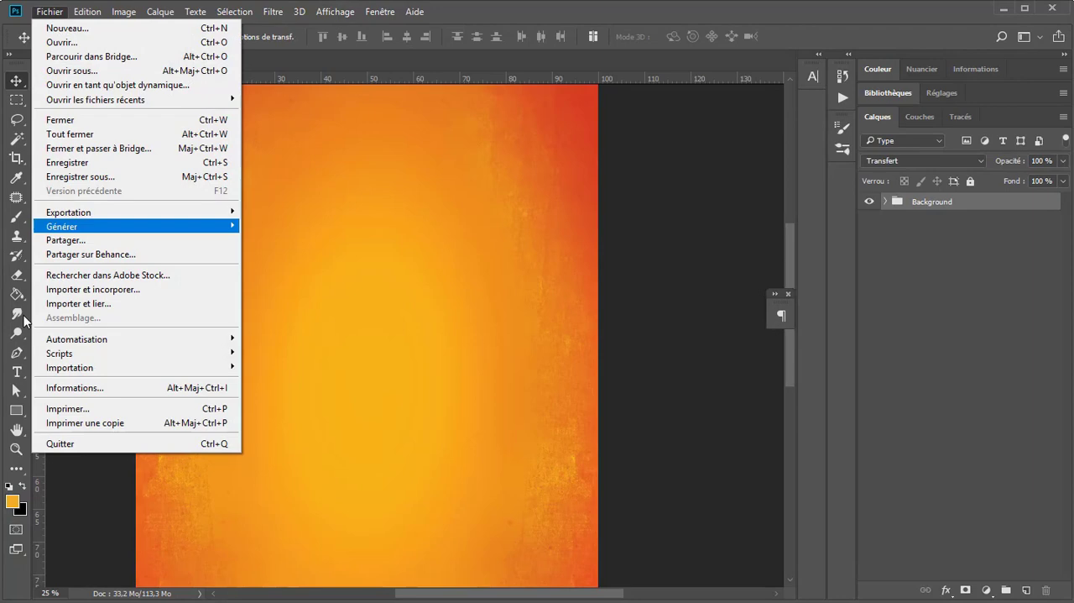
click(116, 289)
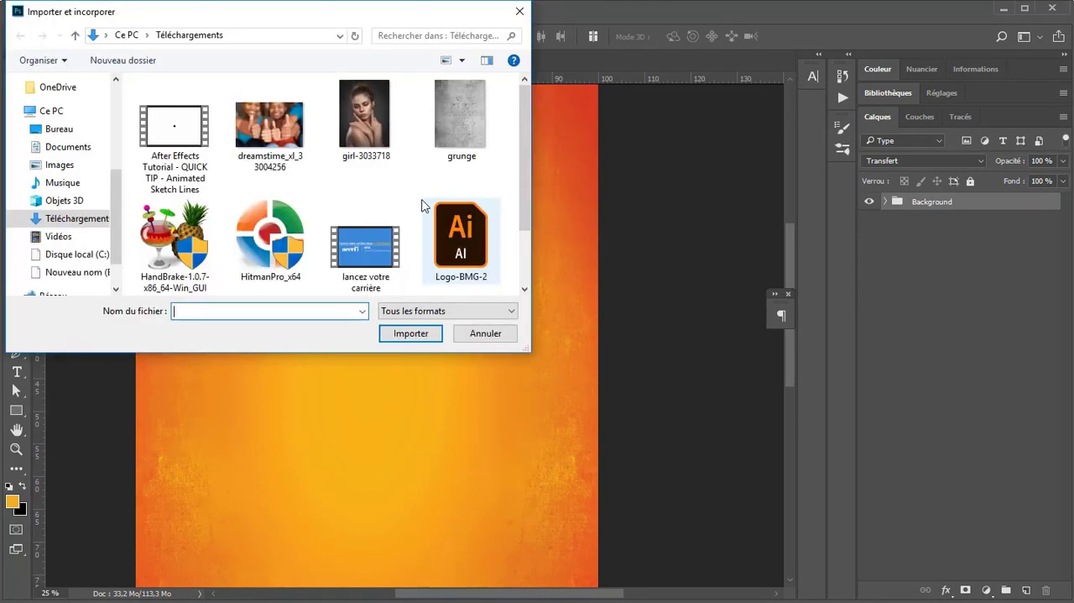
scroll(386, 242, down, 3)
double_click(186, 252)
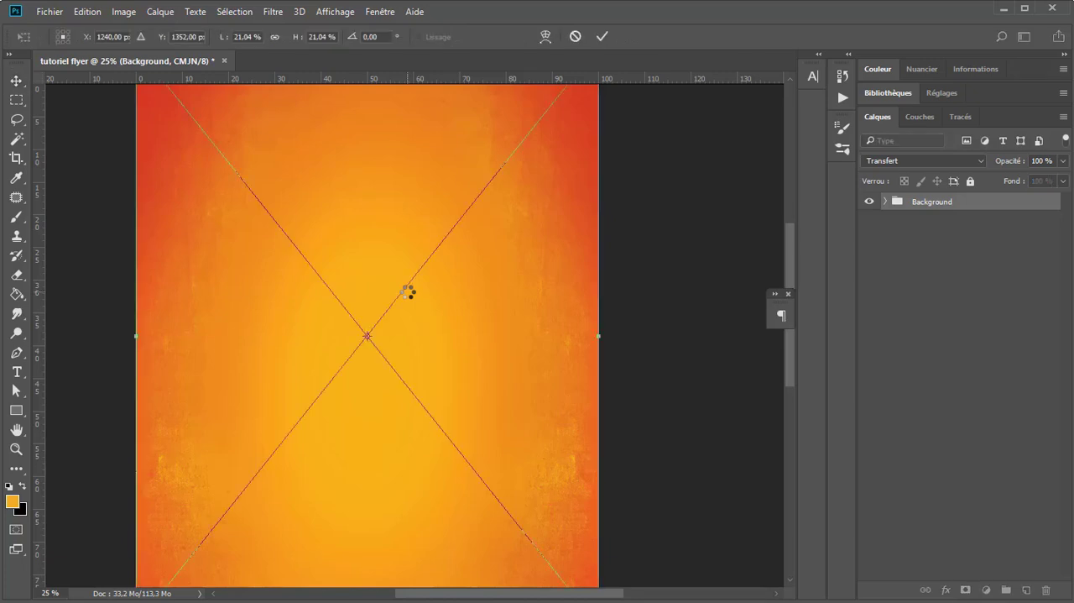
key(Return)
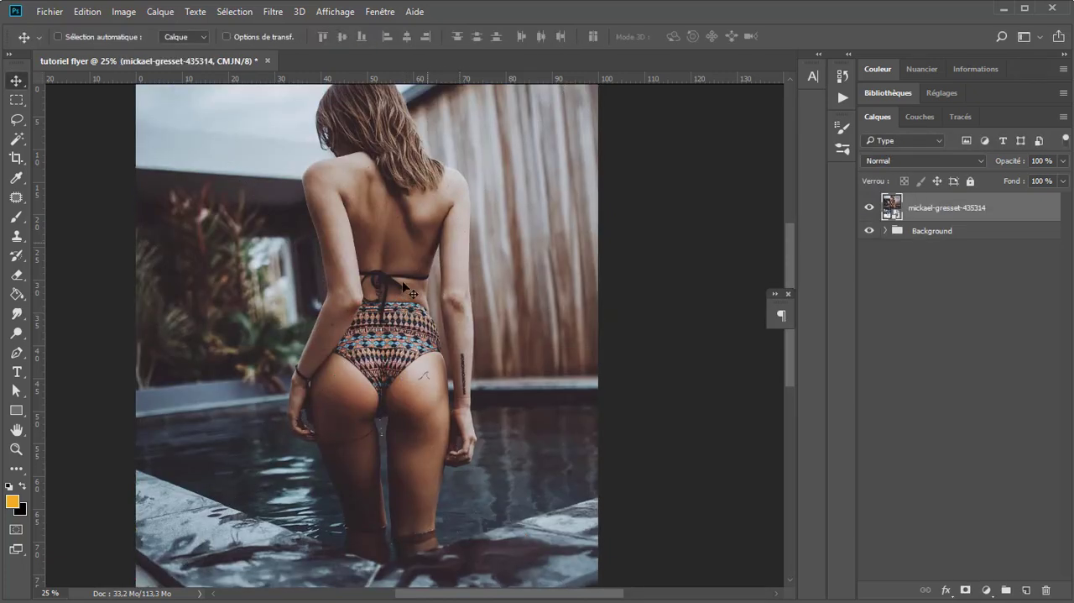
click(894, 305)
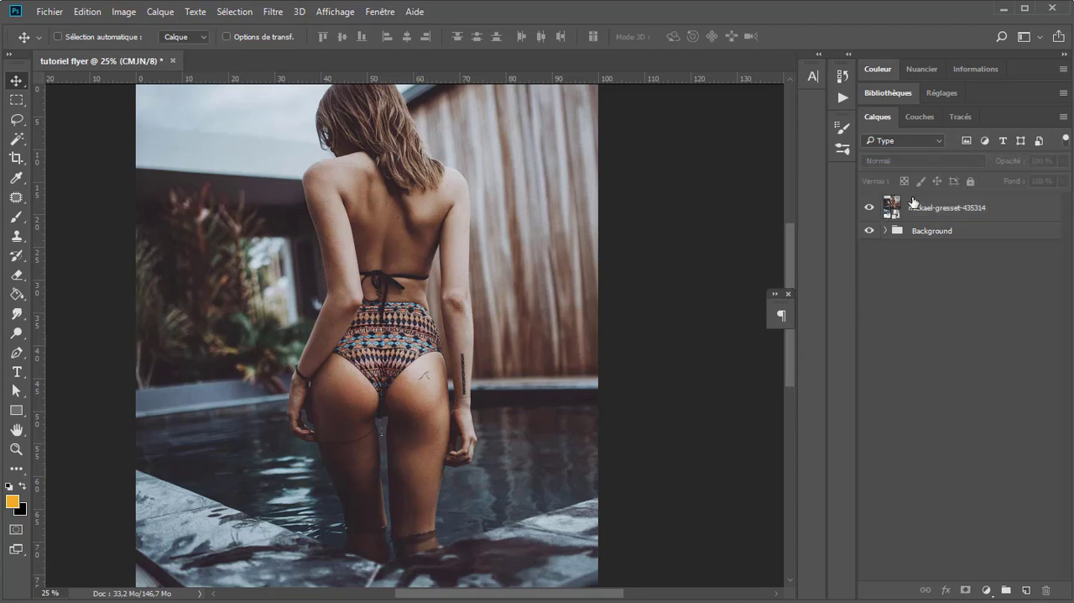
click(922, 209)
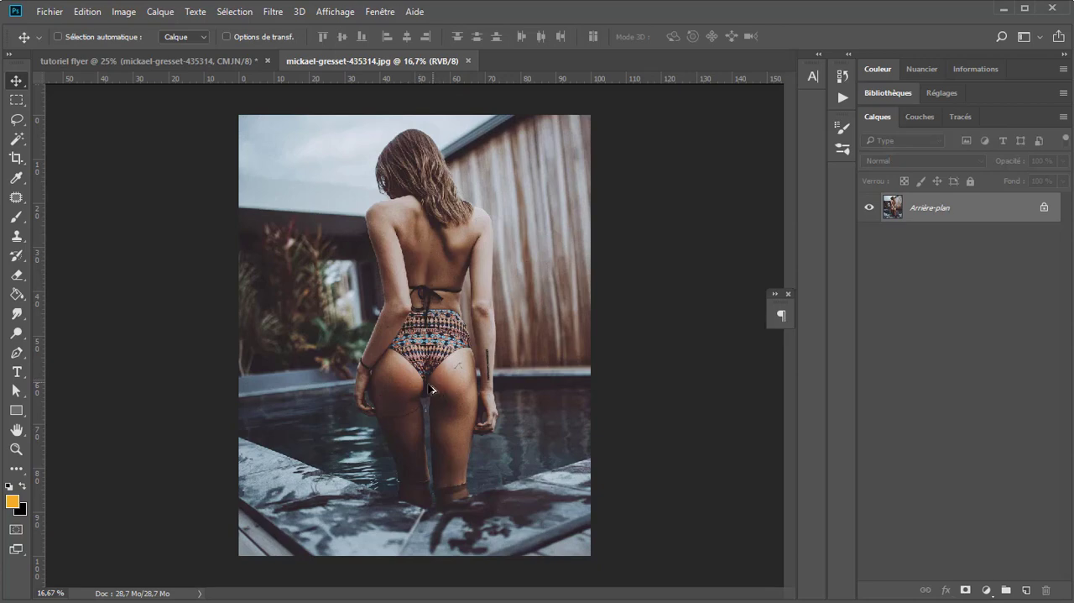
Step: Start tracing the woman's outline with the Pen tool in Tracé mode, along her left upper arm towards the shoulder, and undo the last point
scroll(430, 388, up, 2)
scroll(408, 361, down, 1)
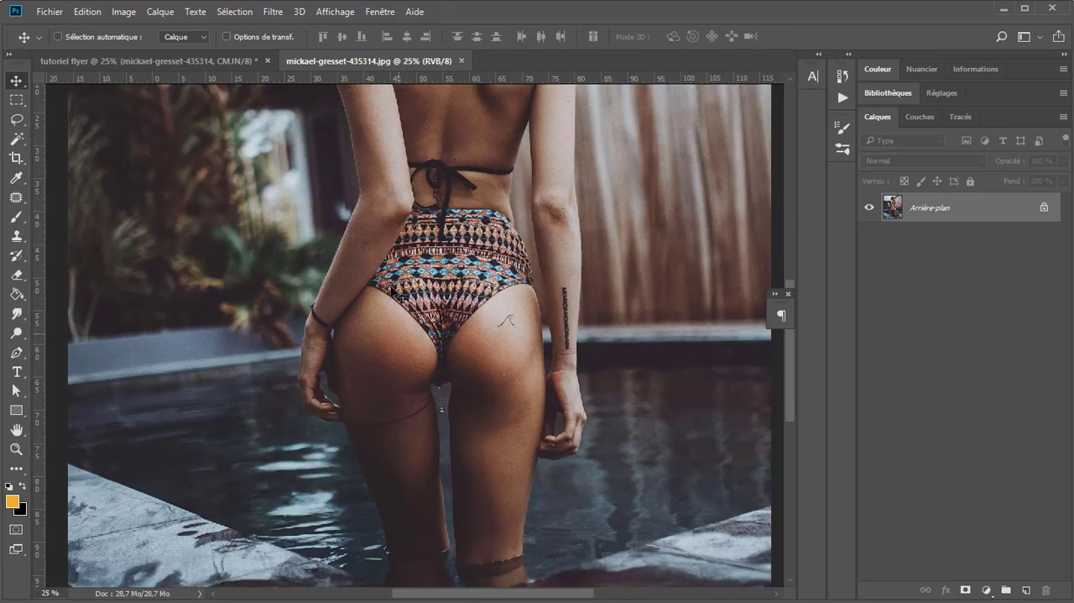
drag(391, 145, 393, 354)
scroll(386, 356, up, 1)
scroll(349, 366, up, 1)
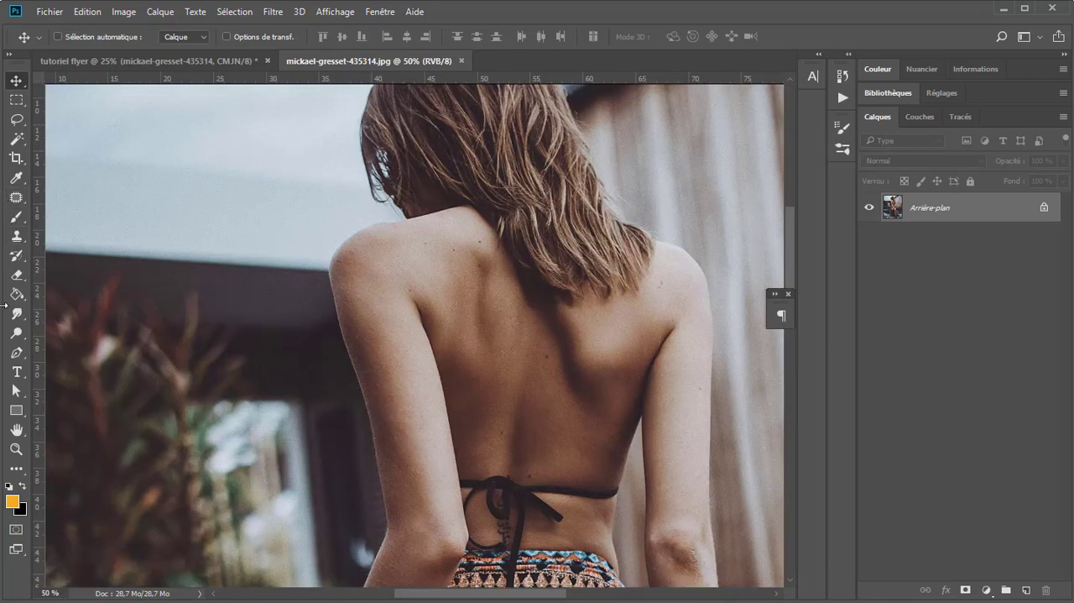
click(16, 352)
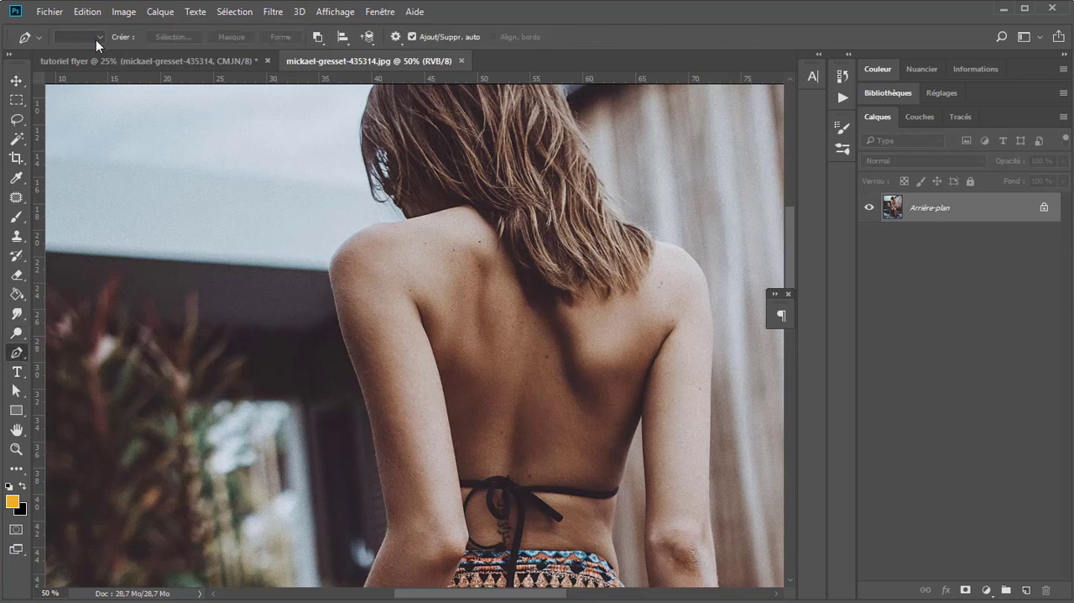
click(93, 38)
click(78, 67)
drag(373, 437, 351, 359)
drag(338, 309, 333, 298)
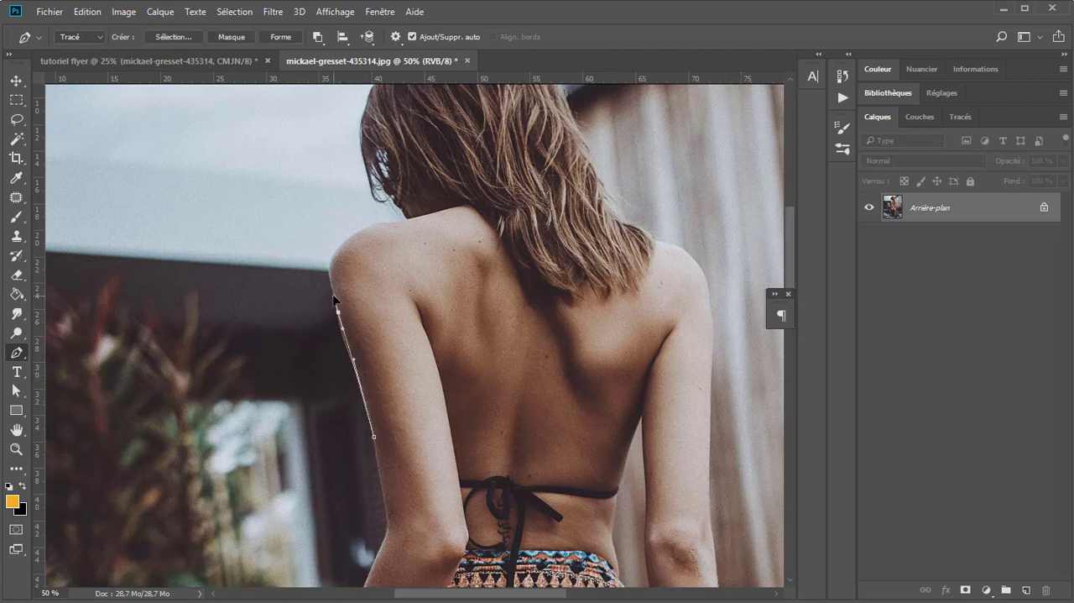
drag(342, 243, 409, 223)
key(ctrl+z)
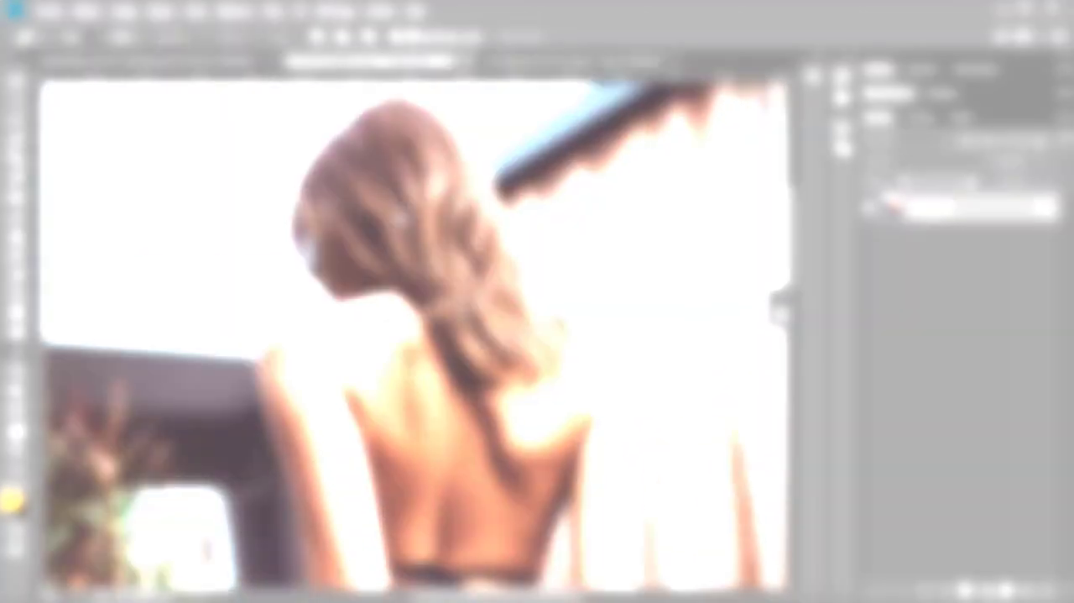
key(ctrl+minus)
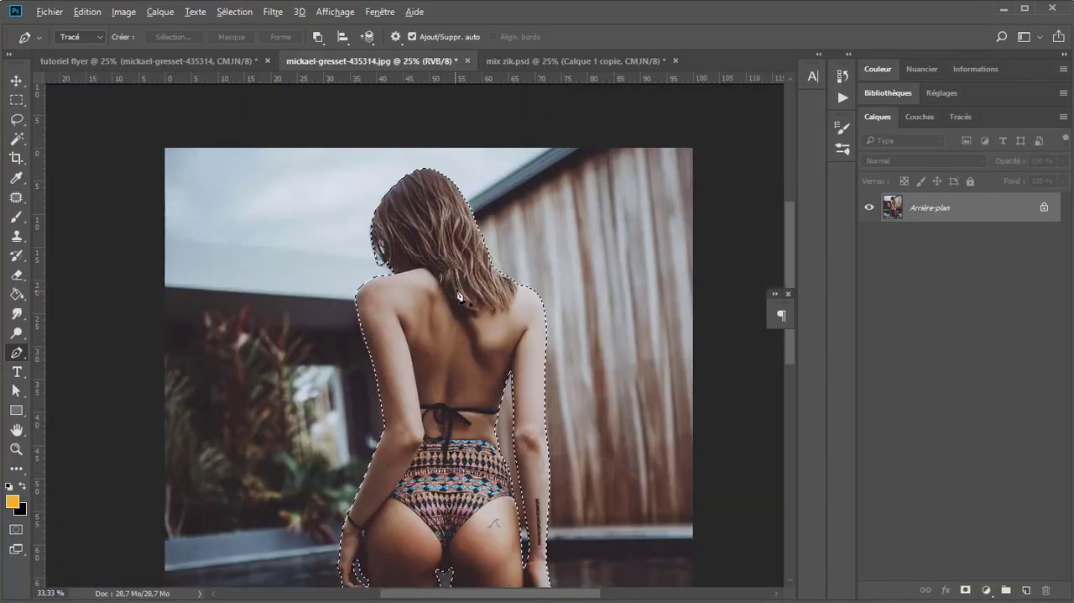
key(ctrl+plus)
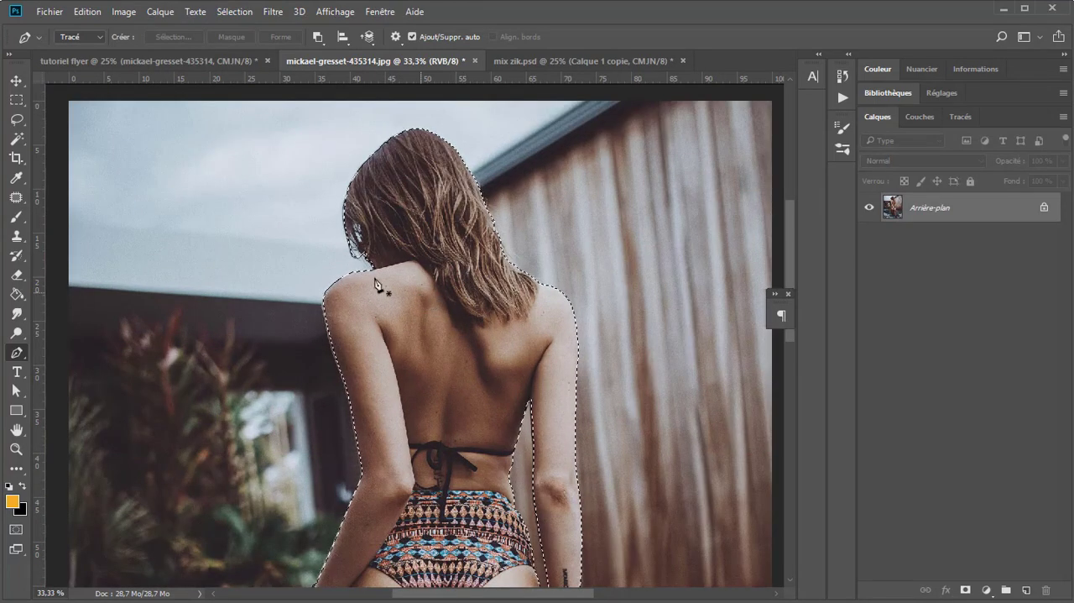
right_click(418, 244)
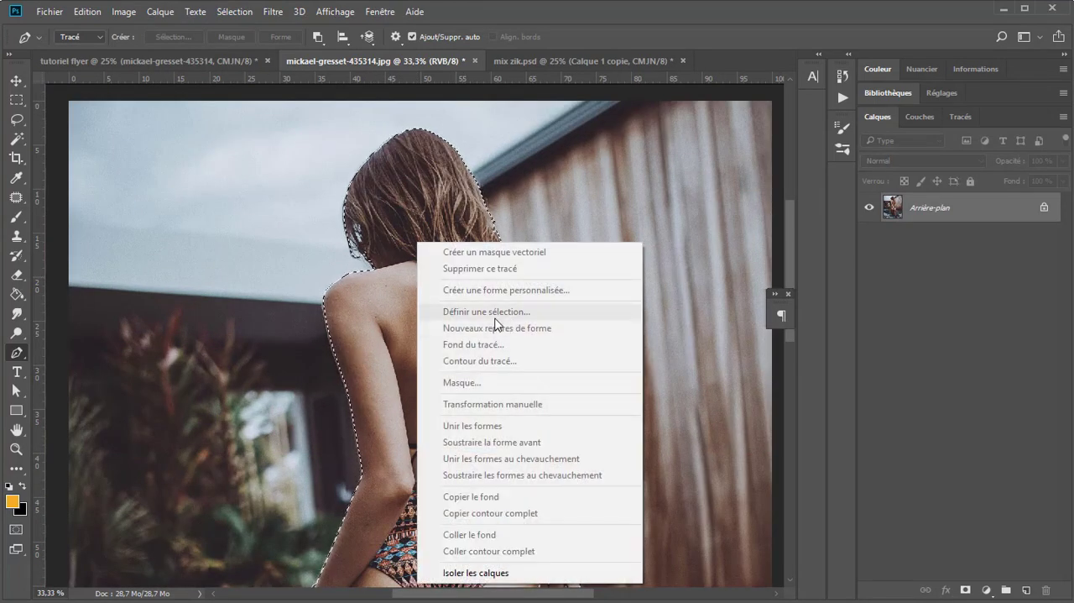
click(165, 44)
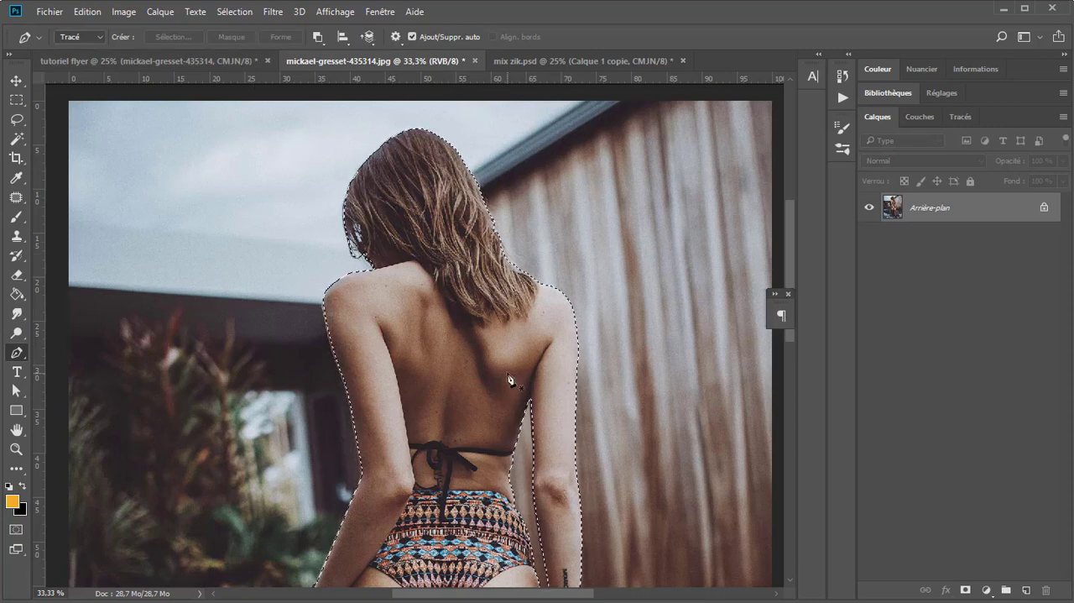
Step: Copy the selected woman onto a new layer, deselect, and hide the Arrière-plan photo layer
scroll(490, 395, down, 1)
scroll(458, 470, up, 1)
drag(469, 418, 439, 397)
scroll(423, 342, up, 1)
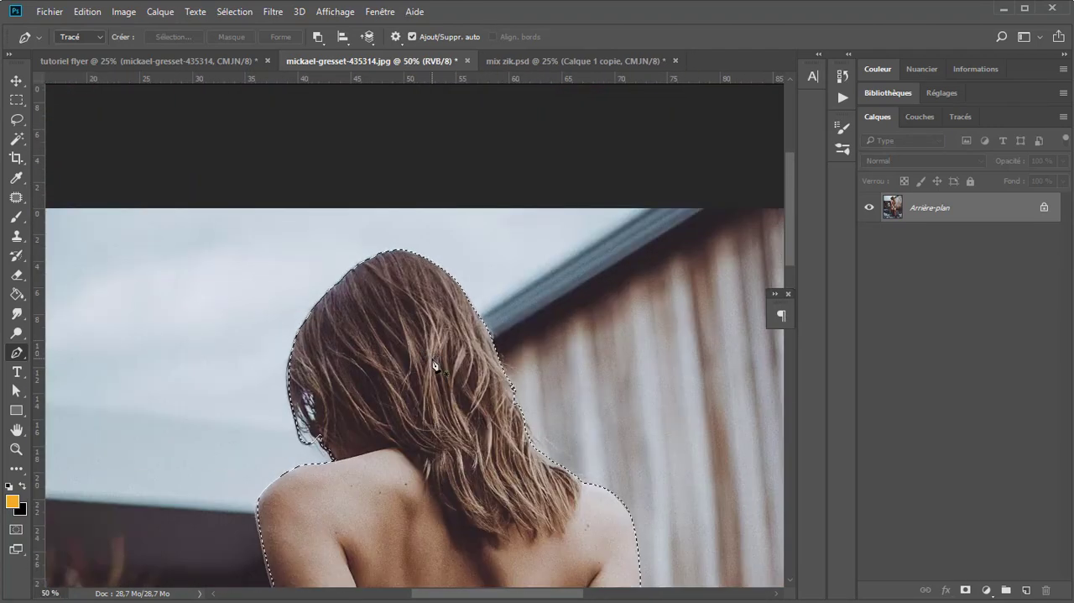
key(ctrl+j)
key(ctrl+d)
click(869, 238)
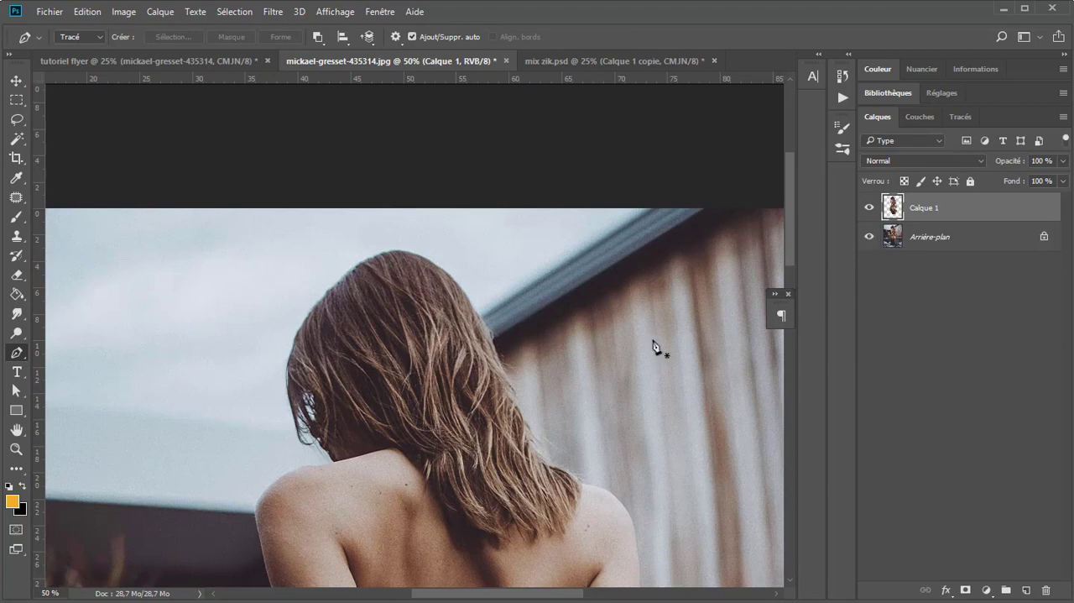
Step: Undo the accidental shift of the cut-out, then move the cut-out woman into the flyer document above the pool photo
scroll(339, 394, down, 1)
drag(411, 426, 294, 219)
scroll(335, 380, down, 1)
scroll(340, 142, up, 2)
key(v)
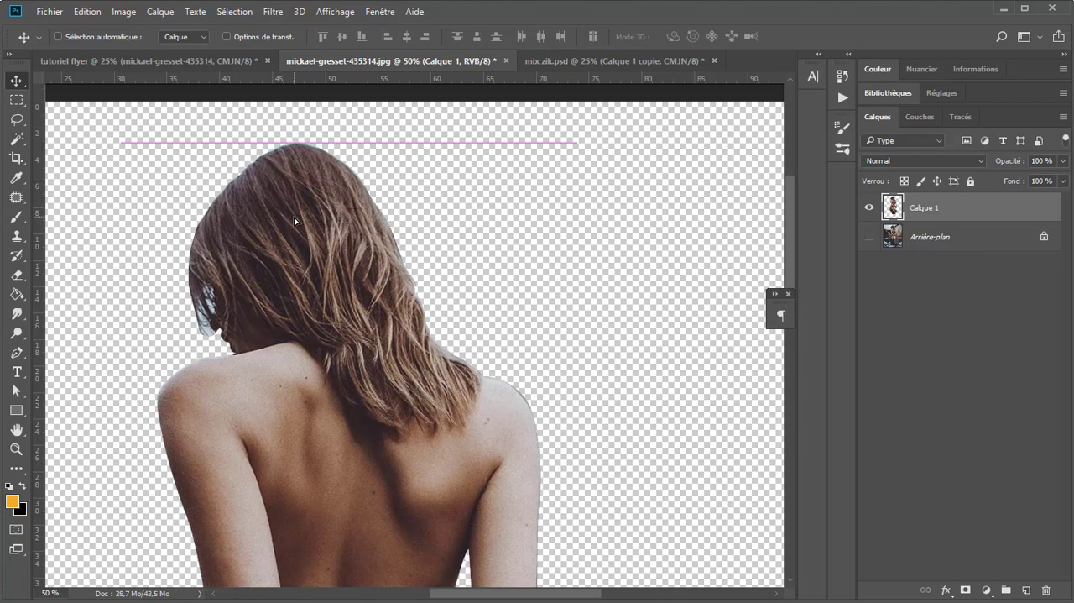
key(ctrl+z)
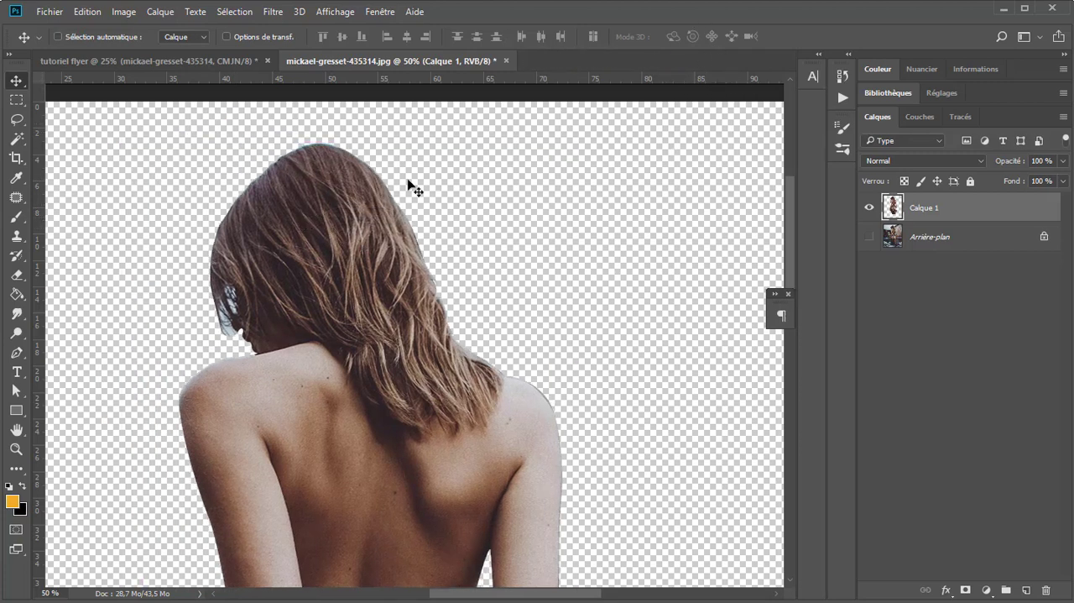
drag(301, 208, 391, 235)
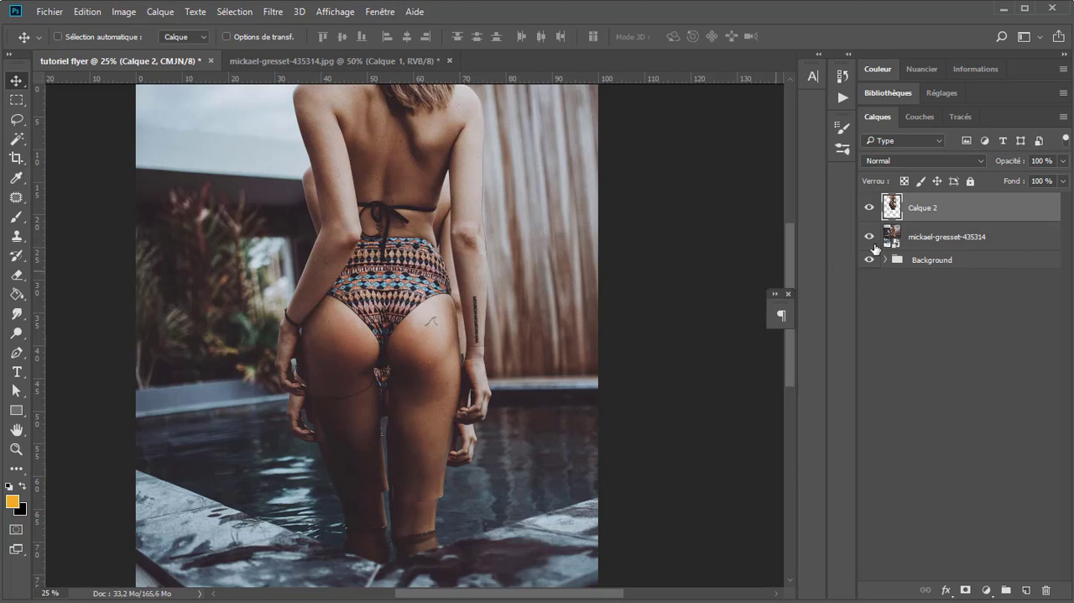
Step: Delete the mickael-gresset-435314 photo layer and move the Calque 2 cut-out down so the woman's head sits near the flyer's upper edge
click(937, 235)
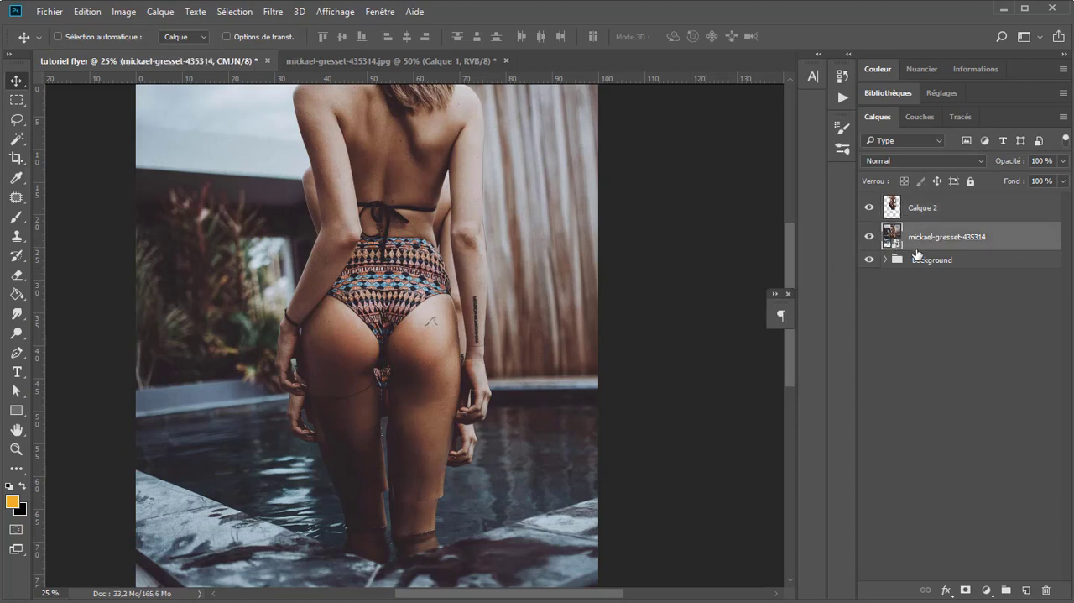
key(Delete)
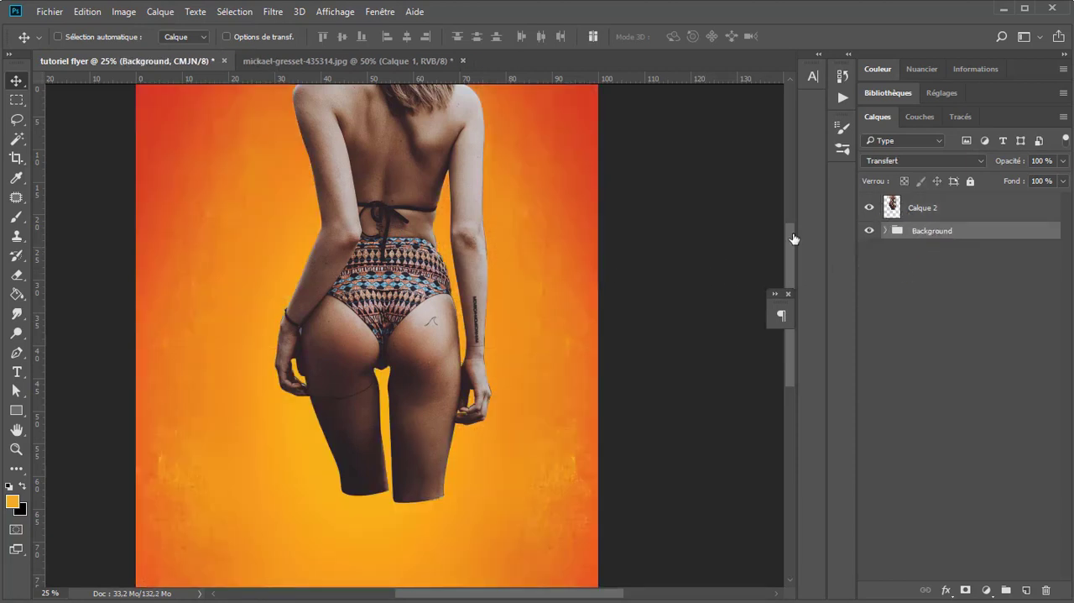
click(923, 208)
scroll(418, 264, down, 1)
drag(442, 155, 432, 251)
scroll(394, 188, up, 1)
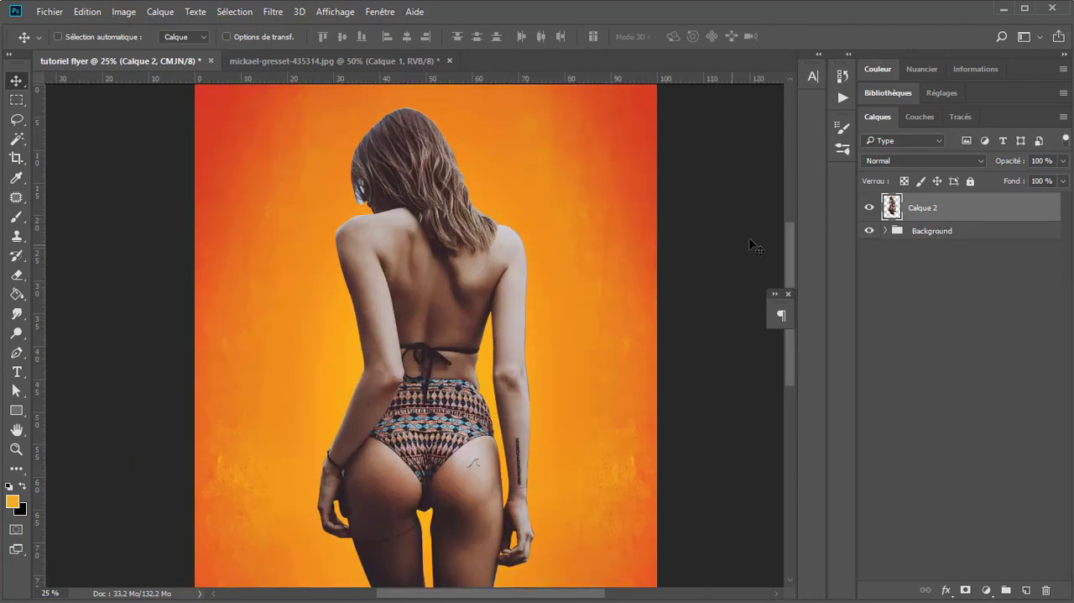
Step: Convert the Calque 2 cut-out to a smart object and open its contents for editing
right_click(1007, 209)
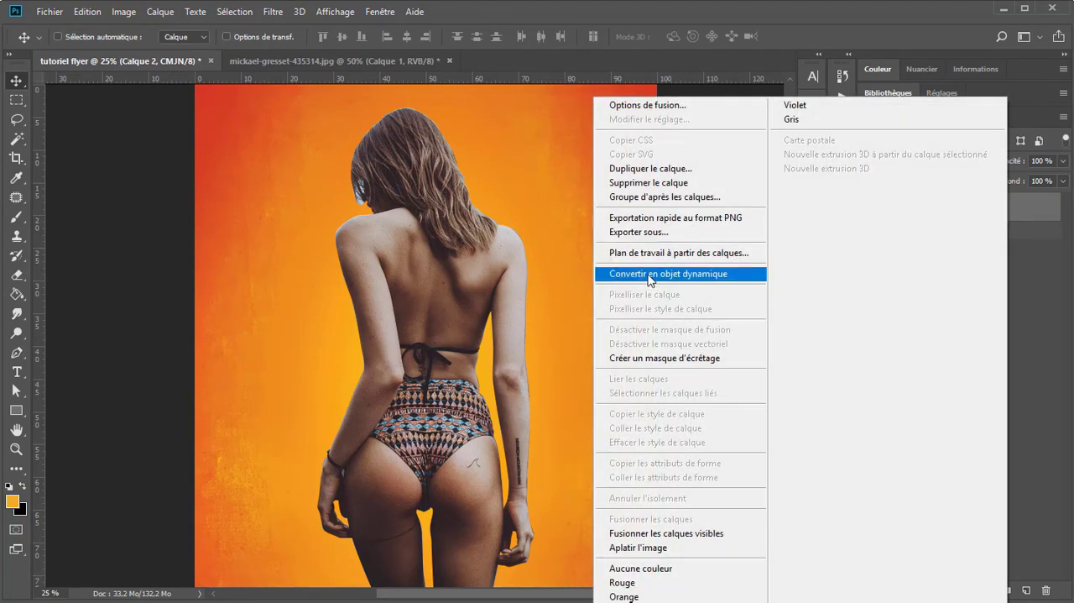
click(651, 274)
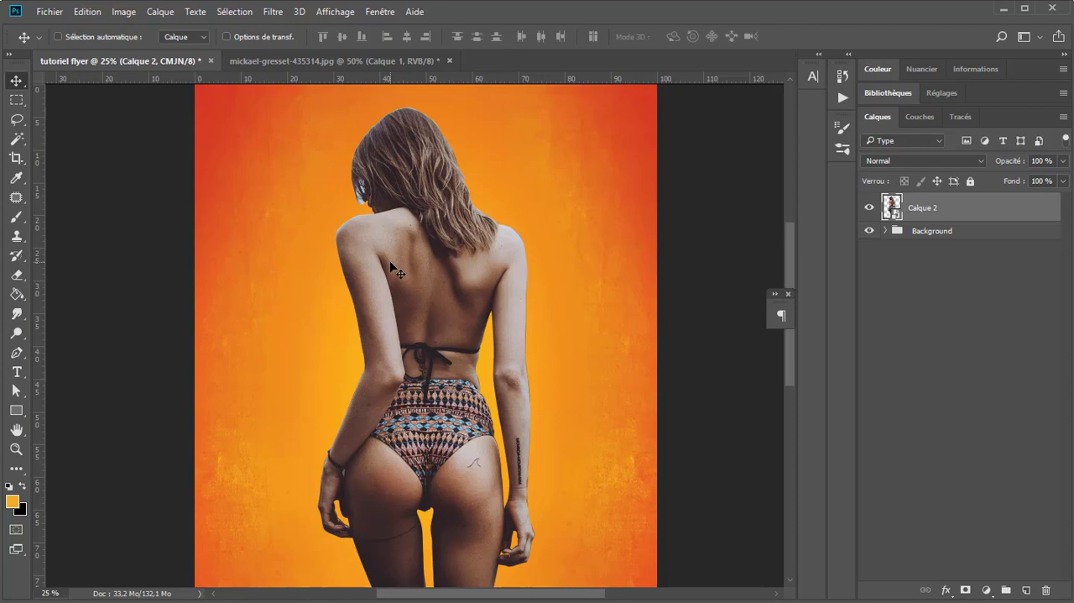
key(ctrl+minus)
scroll(485, 128, up, 1)
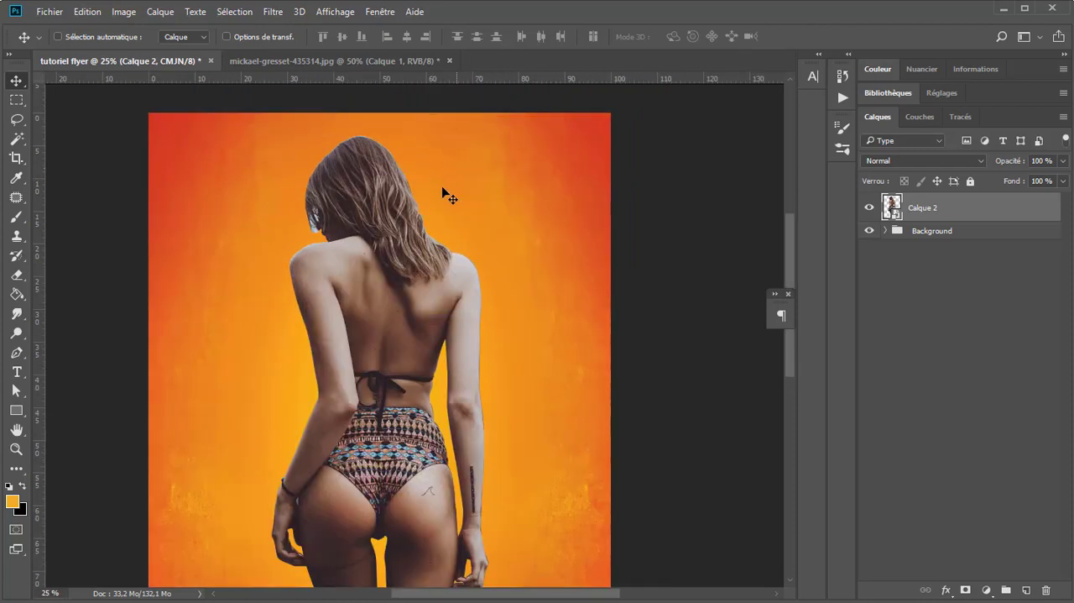
double_click(893, 212)
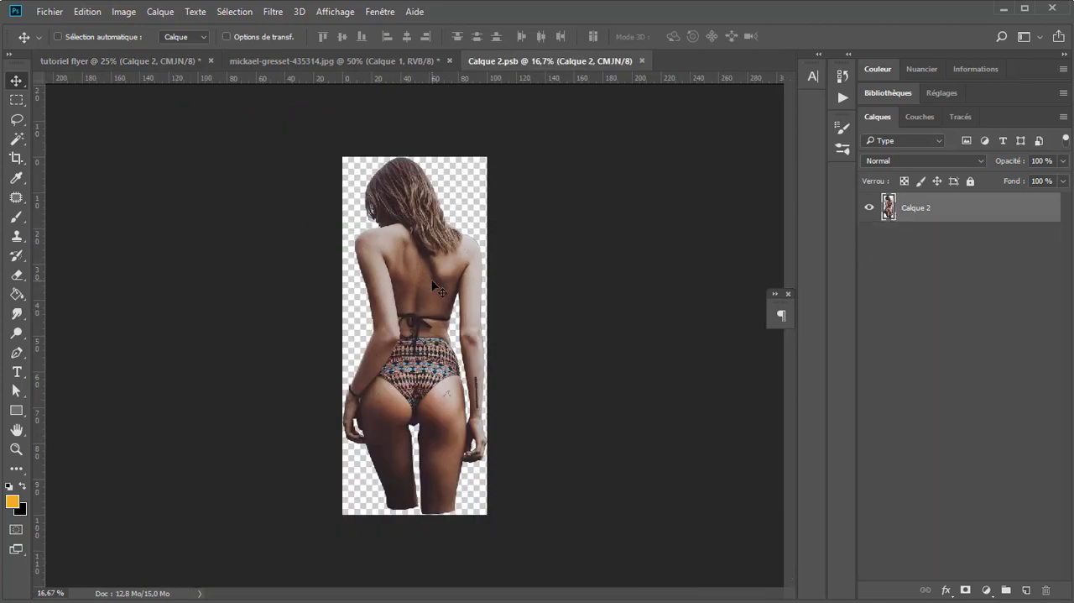
Step: Duplicate Calque 2 inside the smart object, hide the original, and lock the copy's transparent pixels
scroll(428, 234, up, 2)
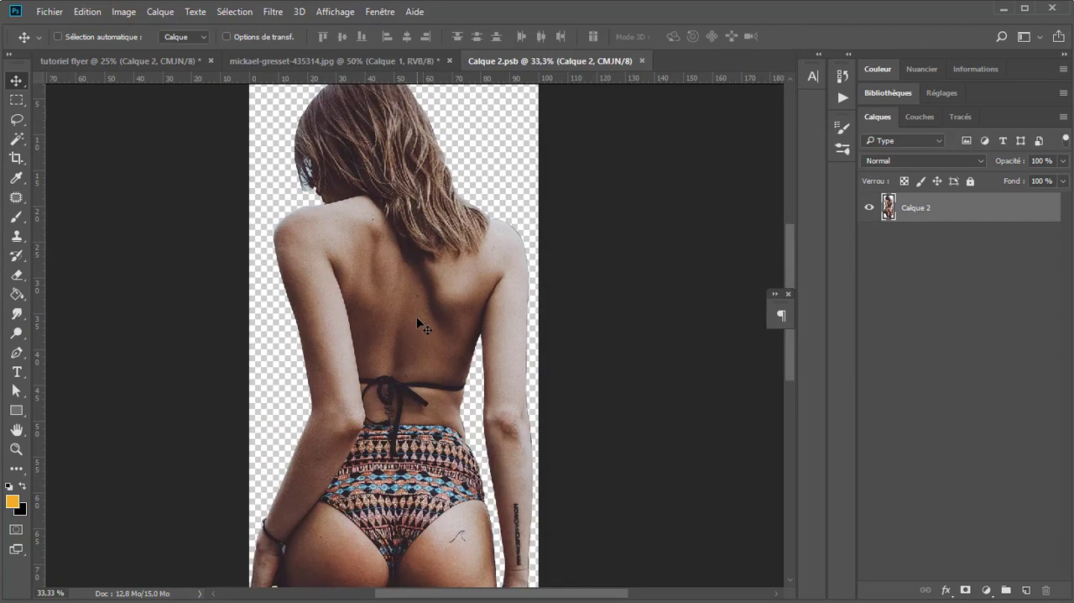
scroll(429, 325, down, 1)
scroll(492, 313, up, 1)
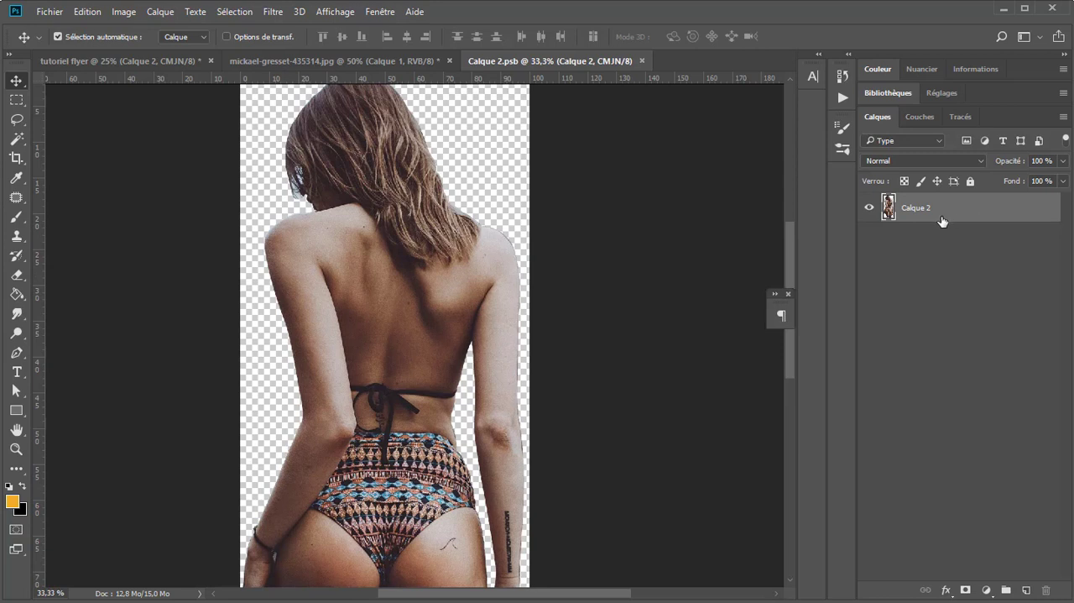
key(ctrl+j)
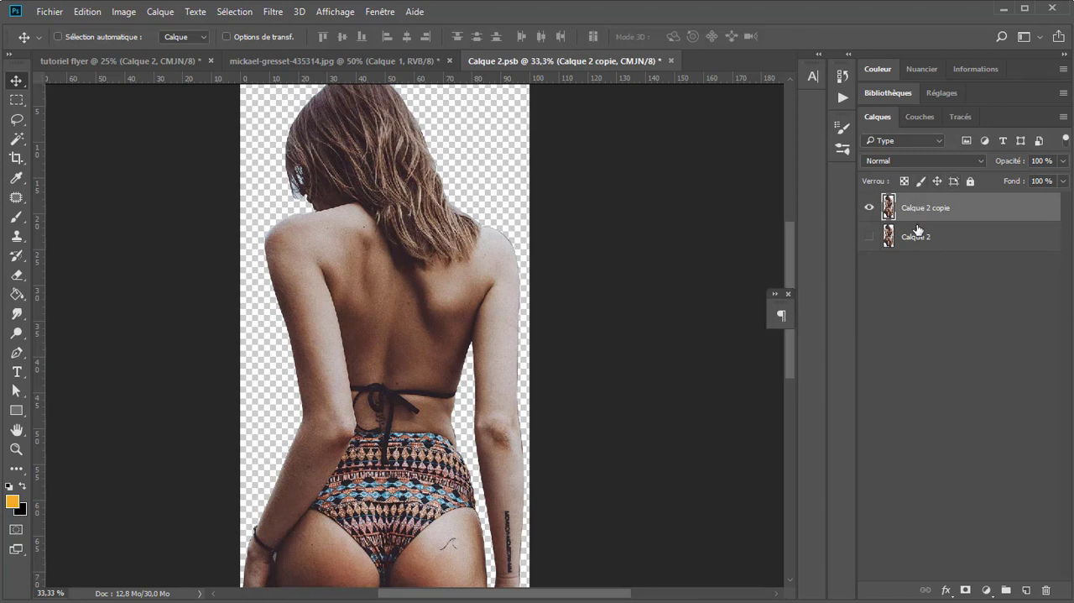
click(904, 183)
Step: Set up the Brush tool with a size of 262 and the Obscurcir blending mode
click(16, 216)
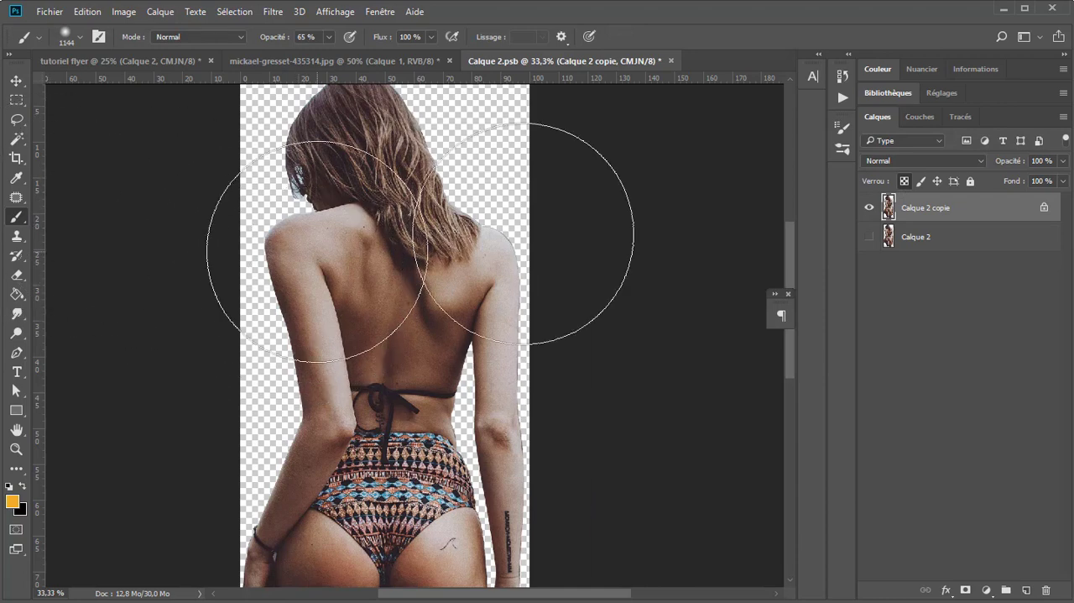
drag(393, 239, 310, 238)
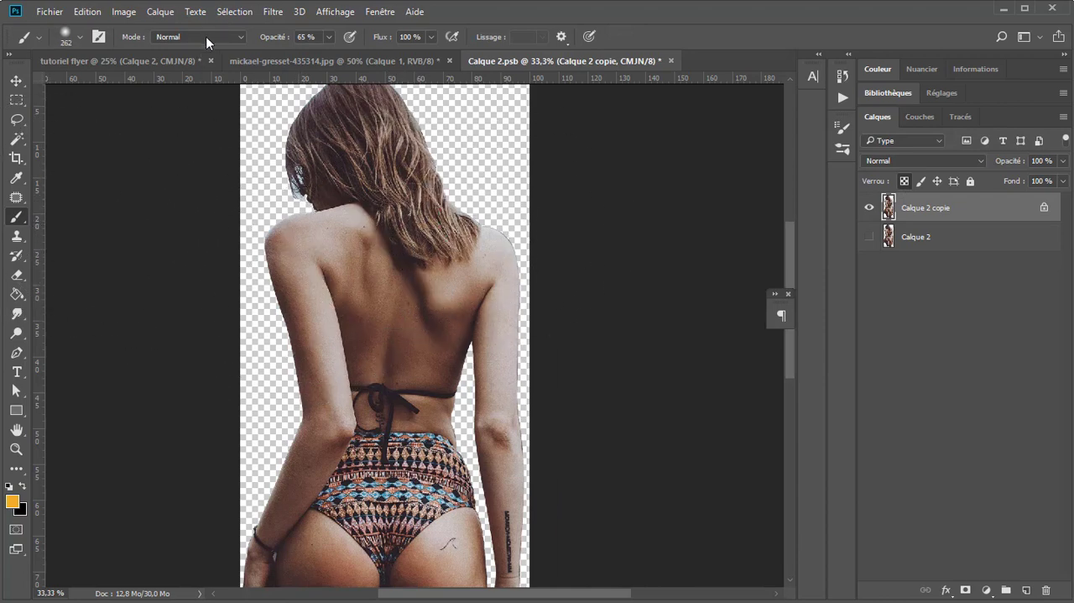
click(206, 36)
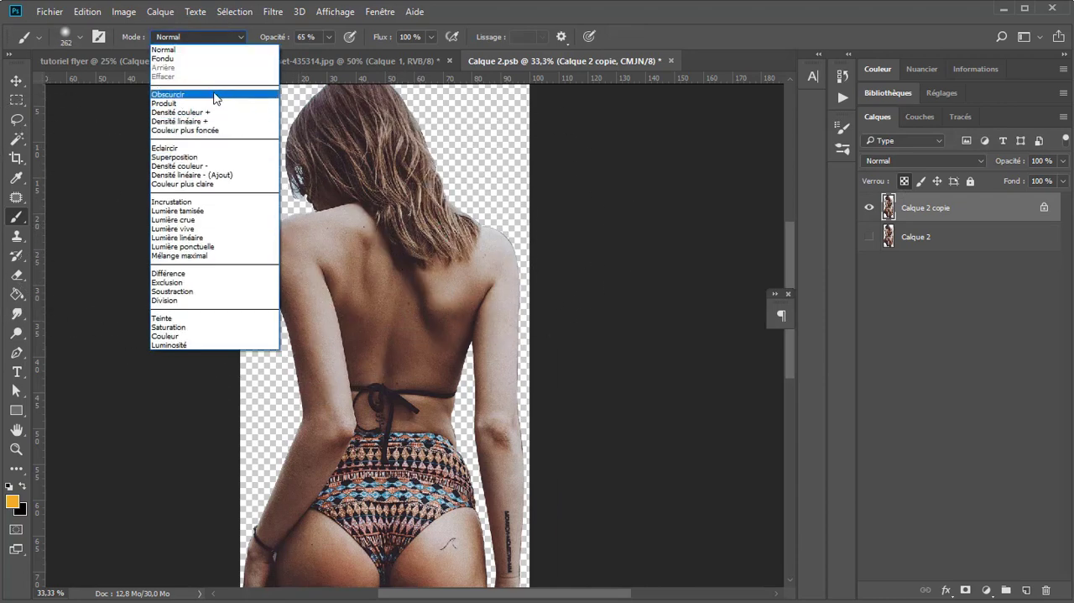
click(172, 95)
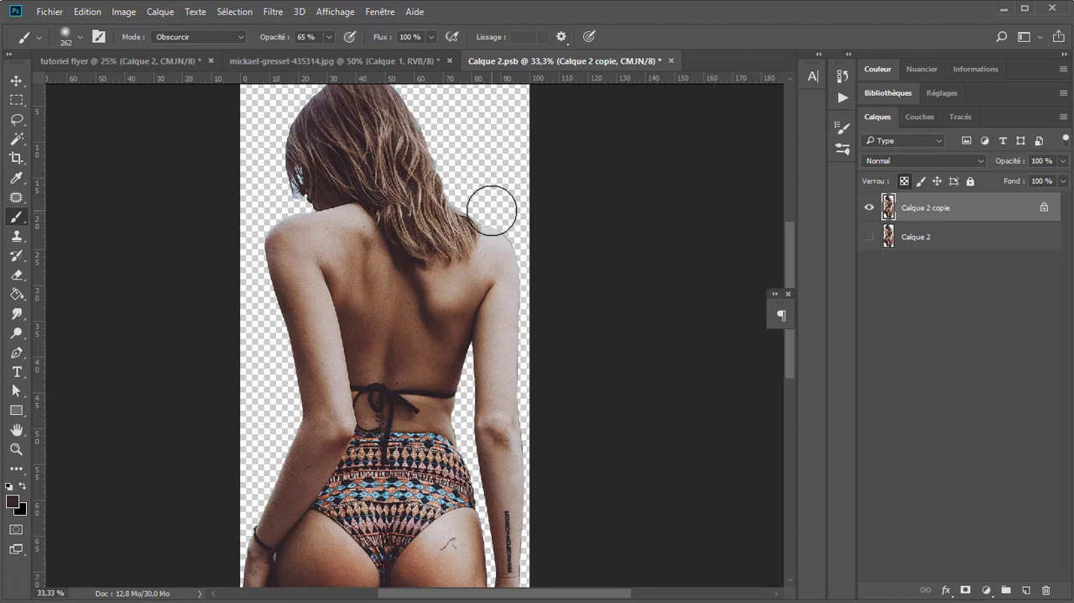
Step: Try painting broad dark strokes over the woman's right arm and back at 65 % opacity, and undo them
drag(492, 209, 516, 338)
key(ctrl+z)
mouse_move(506, 249)
mouse_down()
mouse_move(484, 253)
mouse_move(532, 332)
mouse_move(510, 440)
mouse_move(501, 305)
mouse_move(553, 349)
mouse_move(393, 366)
mouse_move(445, 348)
mouse_move(310, 310)
mouse_move(323, 299)
mouse_up()
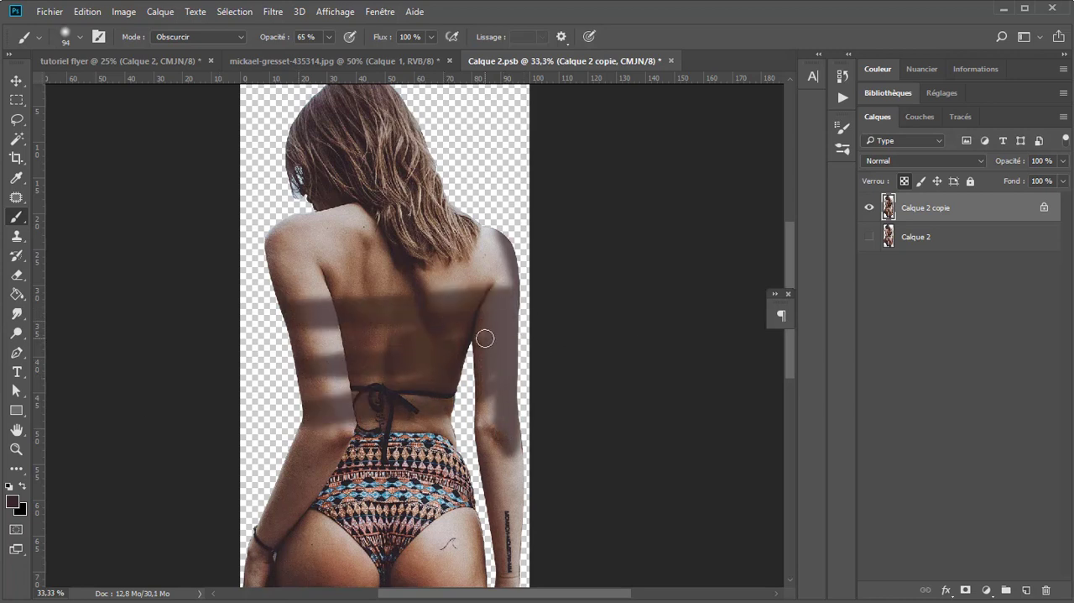
key(ctrl+z)
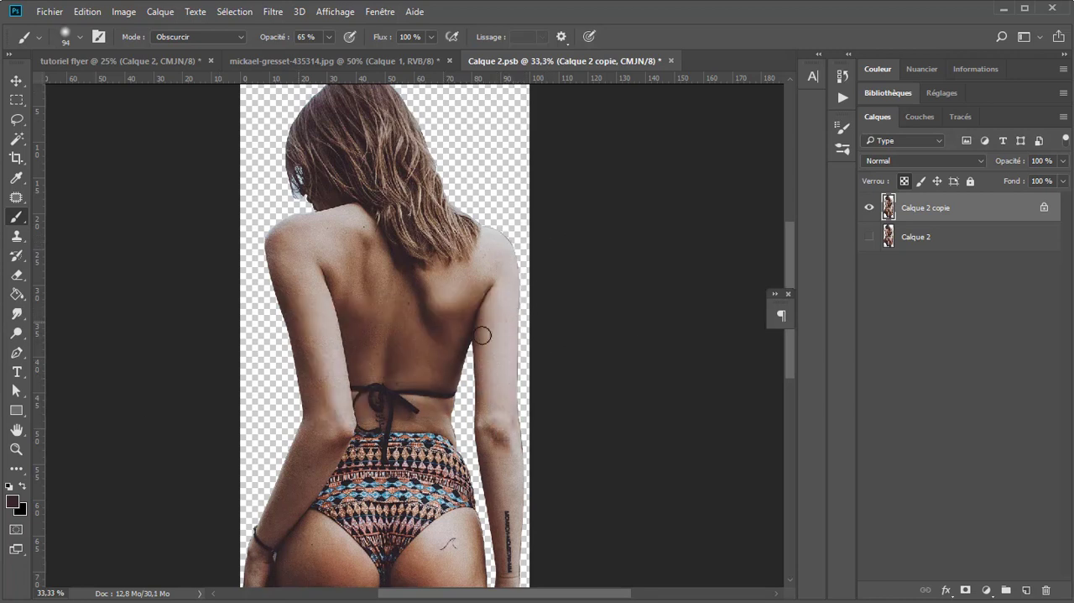
Step: Darken the light edges of the woman's right shoulder and arm with sampled skin tones, using the brush in Obscurcir mode at 21 % opacity
click(172, 37)
mouse_move(483, 224)
mouse_down()
mouse_move(515, 253)
mouse_move(518, 367)
mouse_move(517, 326)
mouse_up()
drag(496, 231, 524, 334)
mouse_move(529, 378)
mouse_down()
mouse_move(519, 433)
mouse_move(527, 522)
mouse_up()
drag(502, 348, 493, 361)
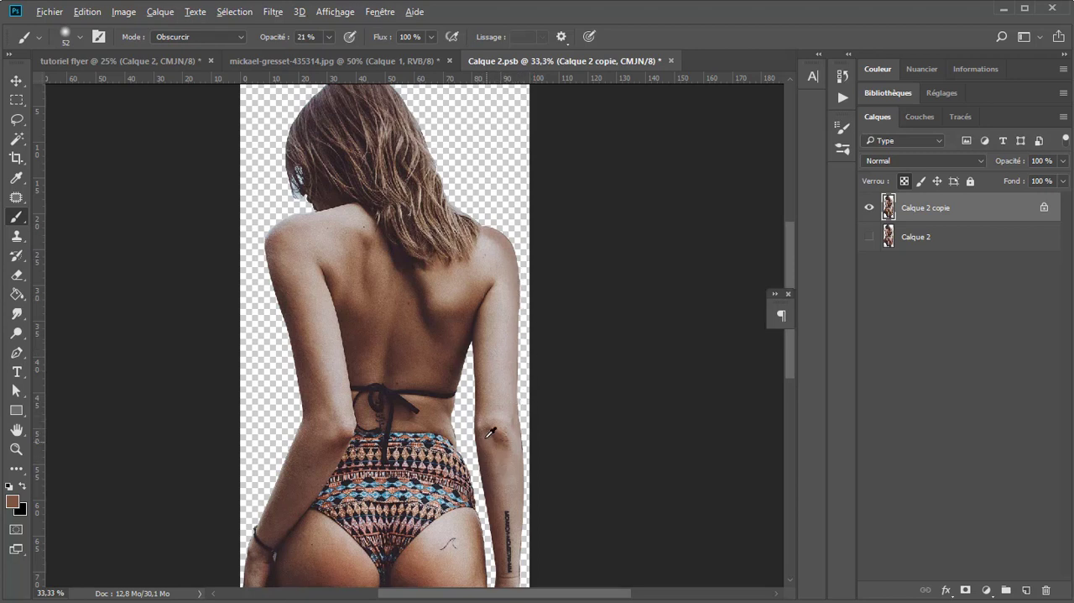
drag(491, 432, 495, 442)
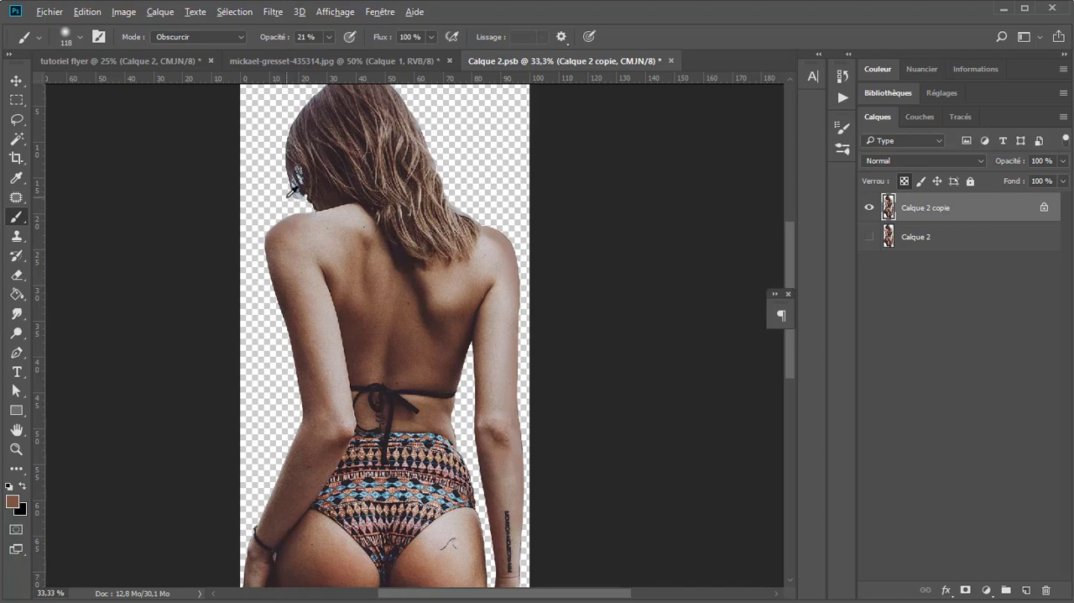
Step: Brush over the pale bluish fringe in the hair beside the woman's face in Obscurcir mode at 21 % opacity
mouse_move(281, 203)
mouse_down()
mouse_move(270, 197)
mouse_move(296, 191)
mouse_move(301, 176)
mouse_up()
scroll(333, 181, up, 3)
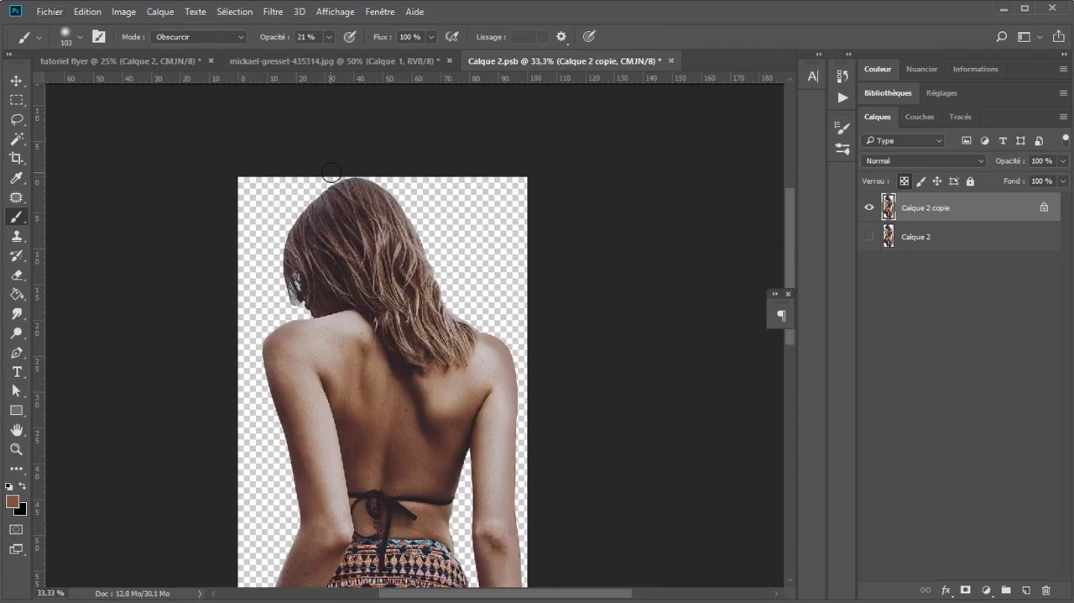
scroll(415, 193, down, 5)
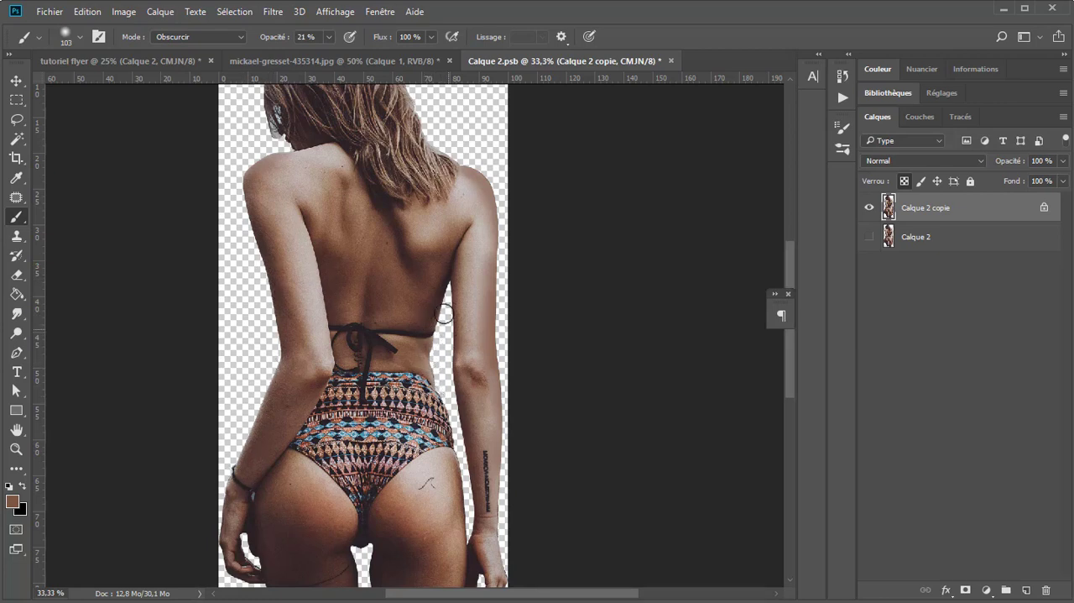
Step: Convert the smart object's document to Couleurs RVB mode without merging the layers
scroll(425, 215, down, 1)
scroll(420, 217, up, 1)
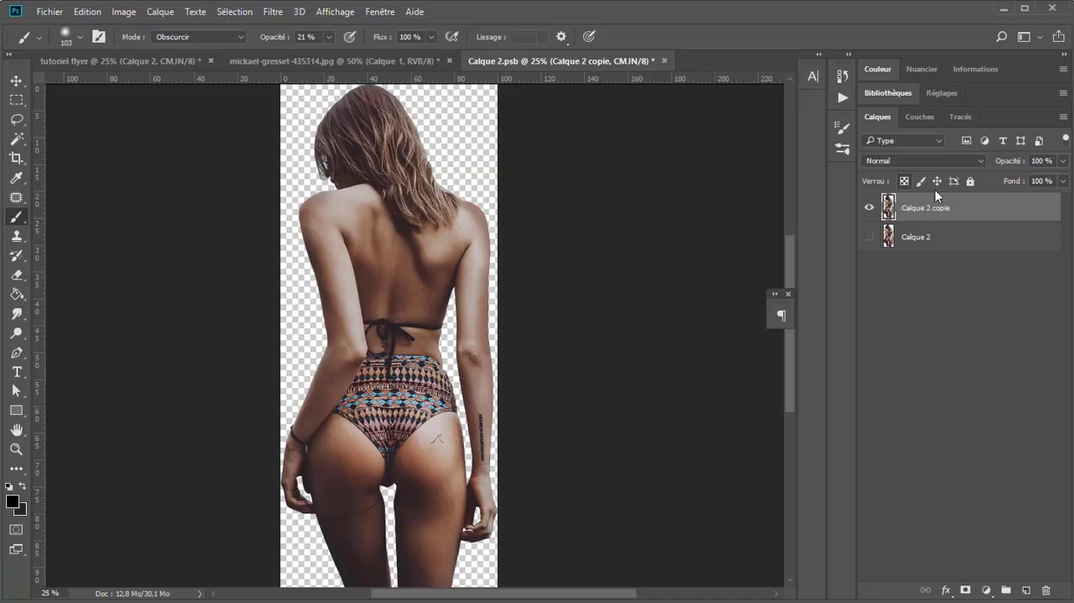
click(124, 11)
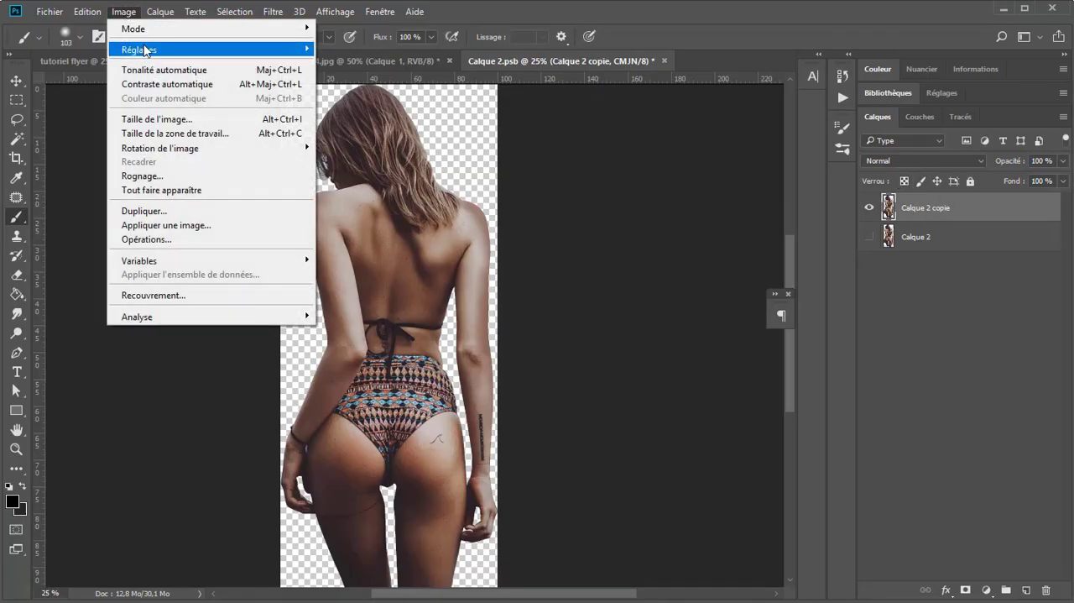
mouse_move(135, 28)
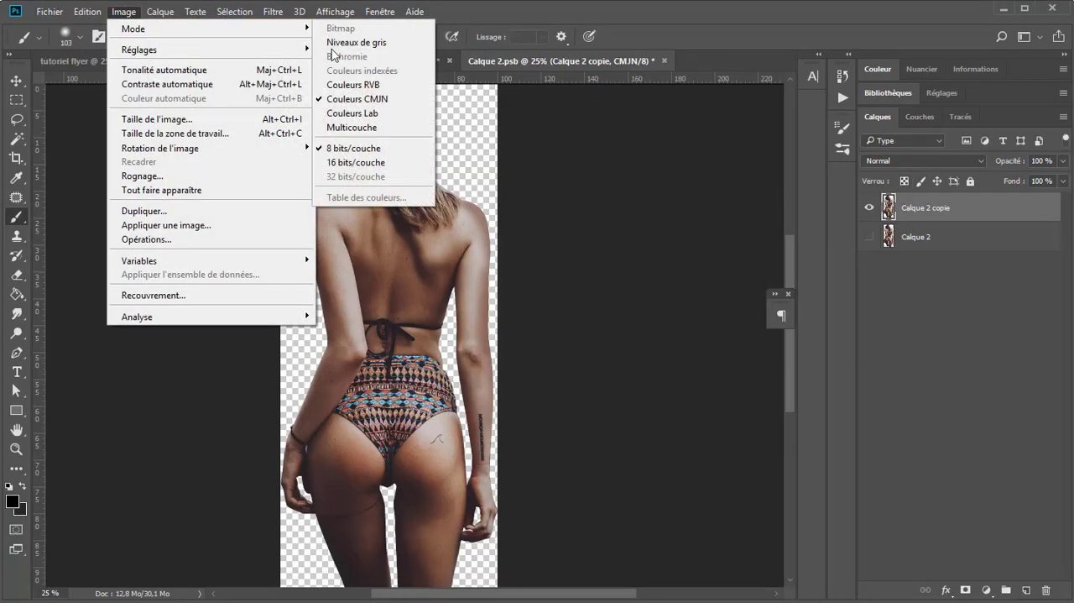
click(376, 87)
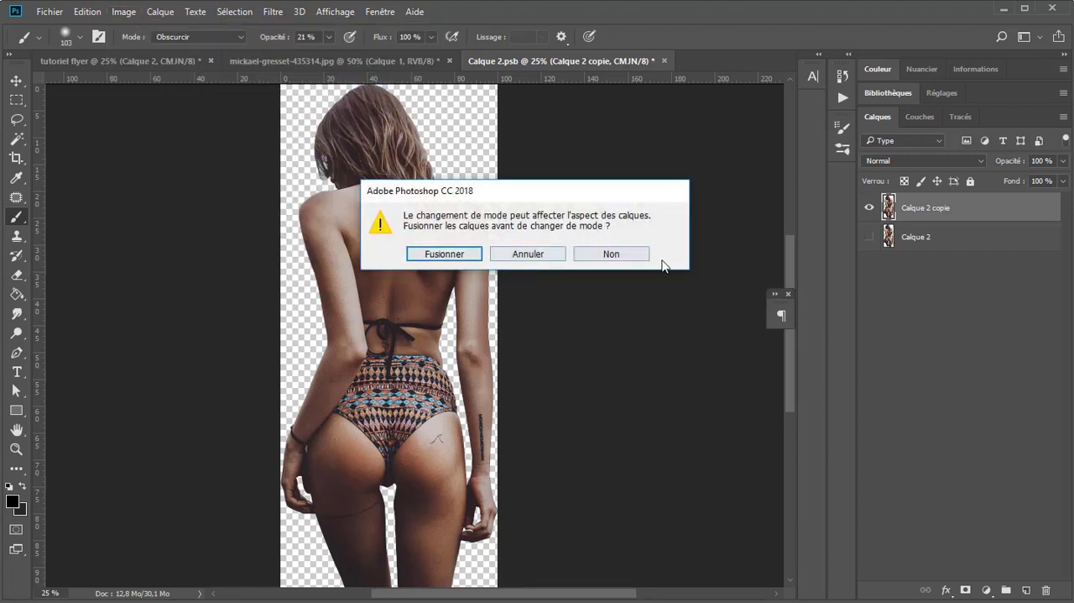
click(609, 255)
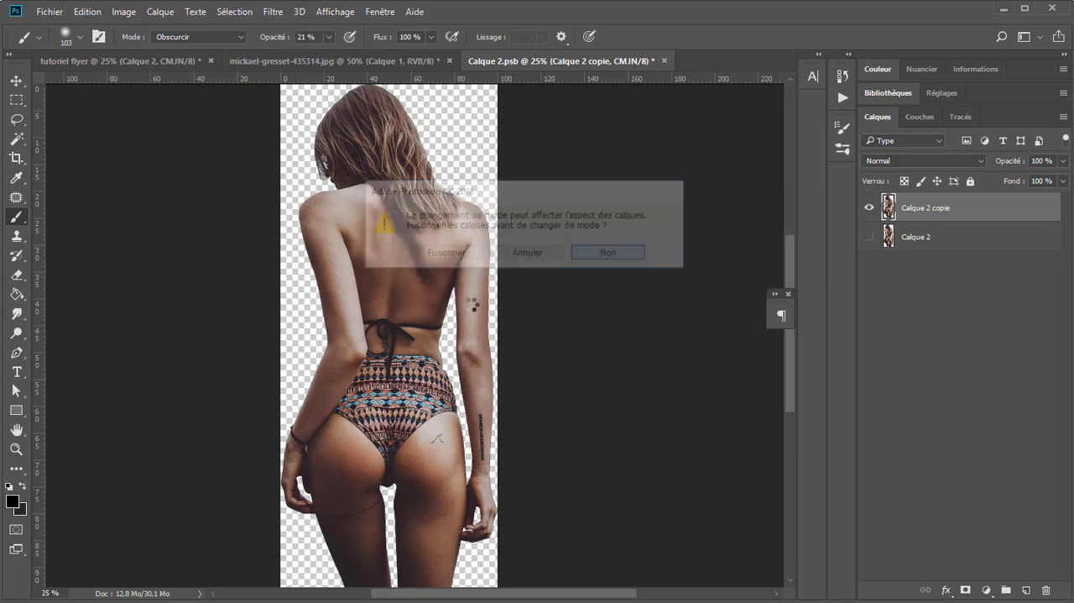
Step: Create a new layer named Calque 3, clipped to Calque 2 copie, in Incrustation mode at 100 % opacity
key(ctrl+plus)
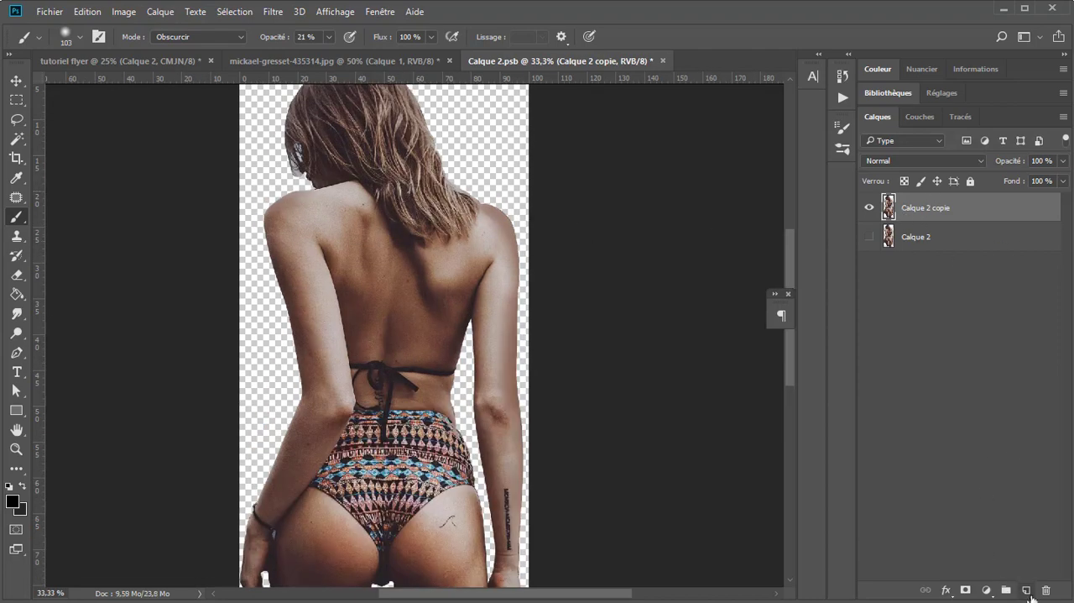
alt+click(1027, 591)
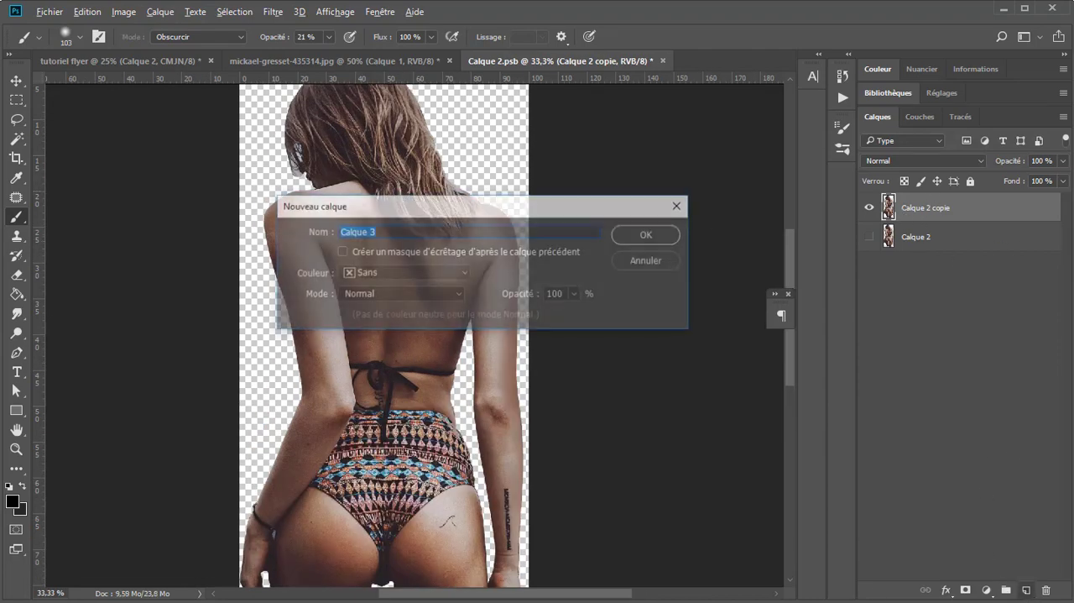
click(398, 256)
click(369, 294)
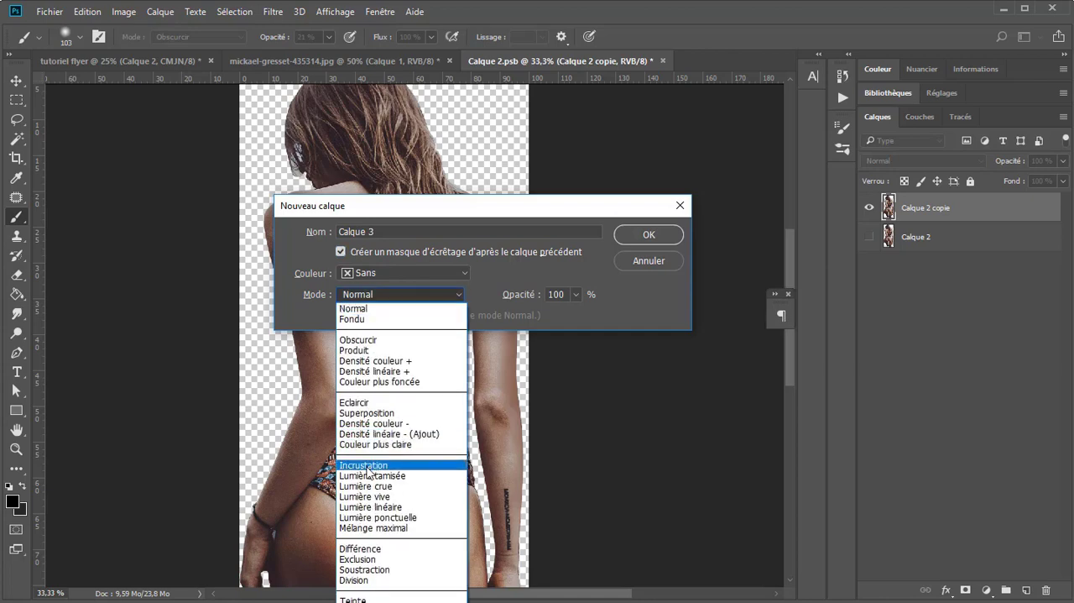
click(367, 467)
click(649, 234)
Step: Set the background colour to a neutral mid-grey, fill Calque 3 with it, and compare the image with the layer hidden and shown
click(20, 510)
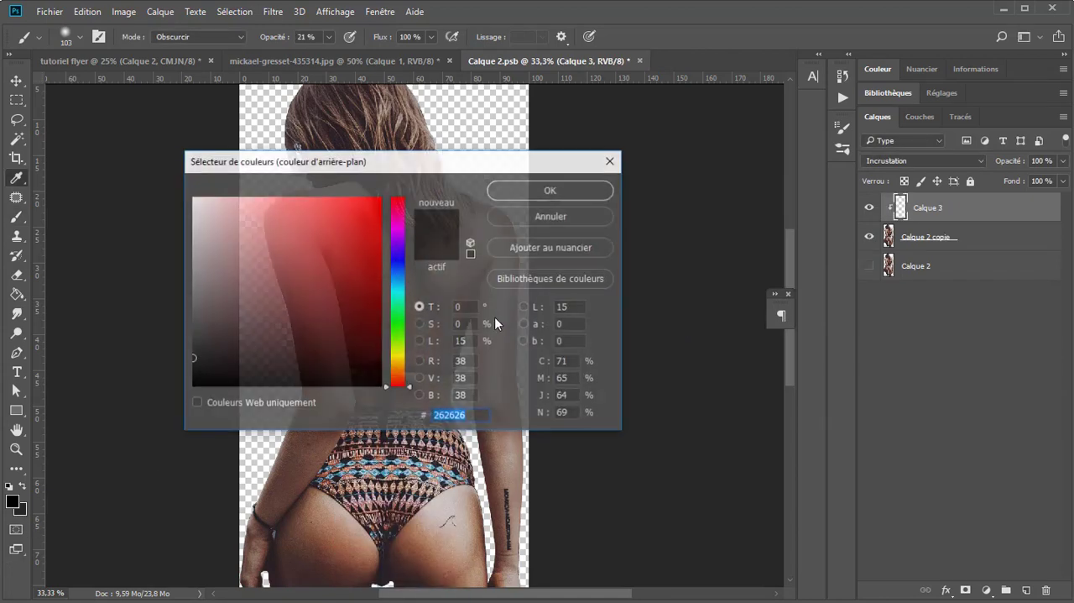
click(458, 307)
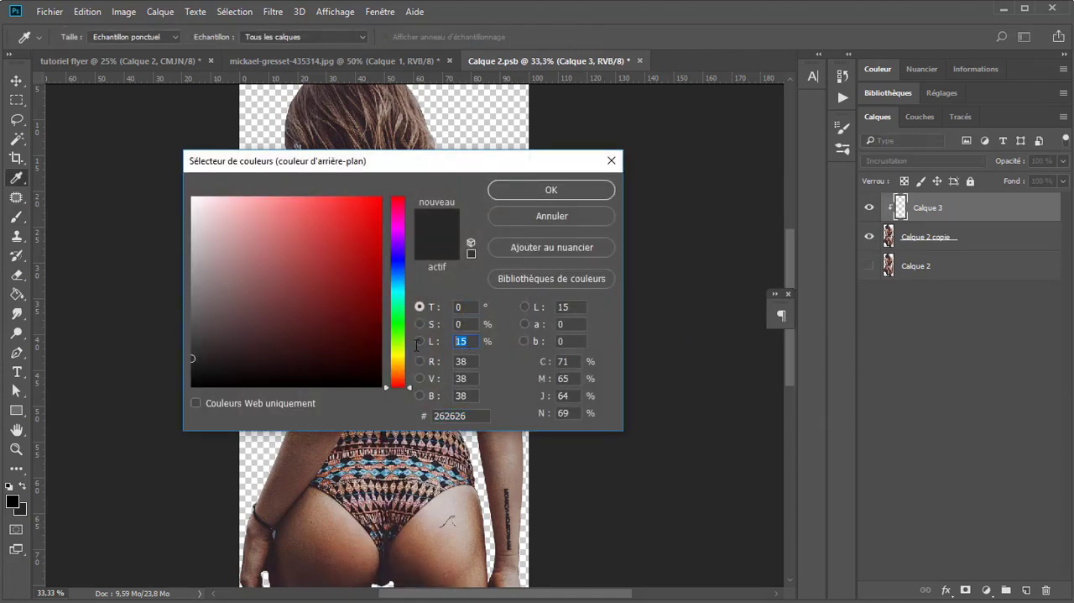
click(532, 192)
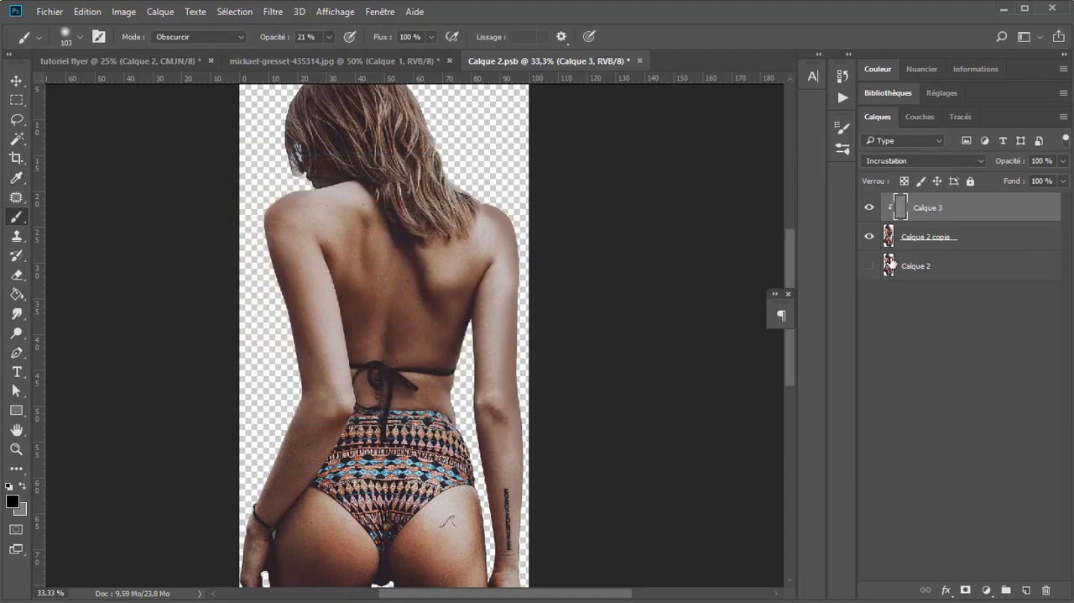
key(alt)
click(869, 207)
click(869, 207)
click(869, 207)
click(869, 207)
Step: Try to lighten the middle of the woman's back with Outil Densité - on Tons clairs at 15 % exposure
click(195, 41)
click(189, 50)
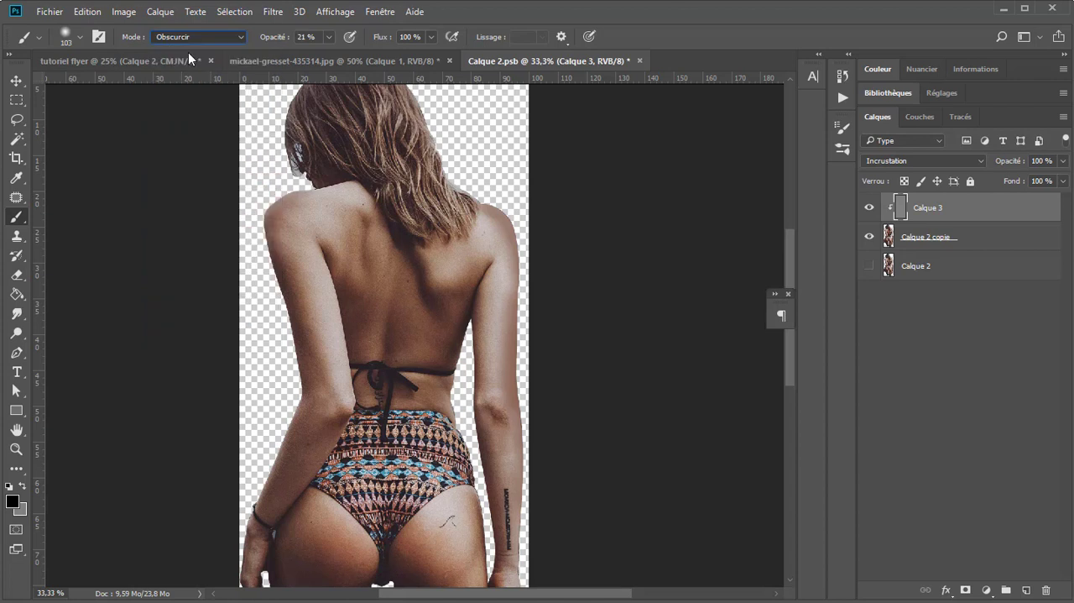
click(19, 336)
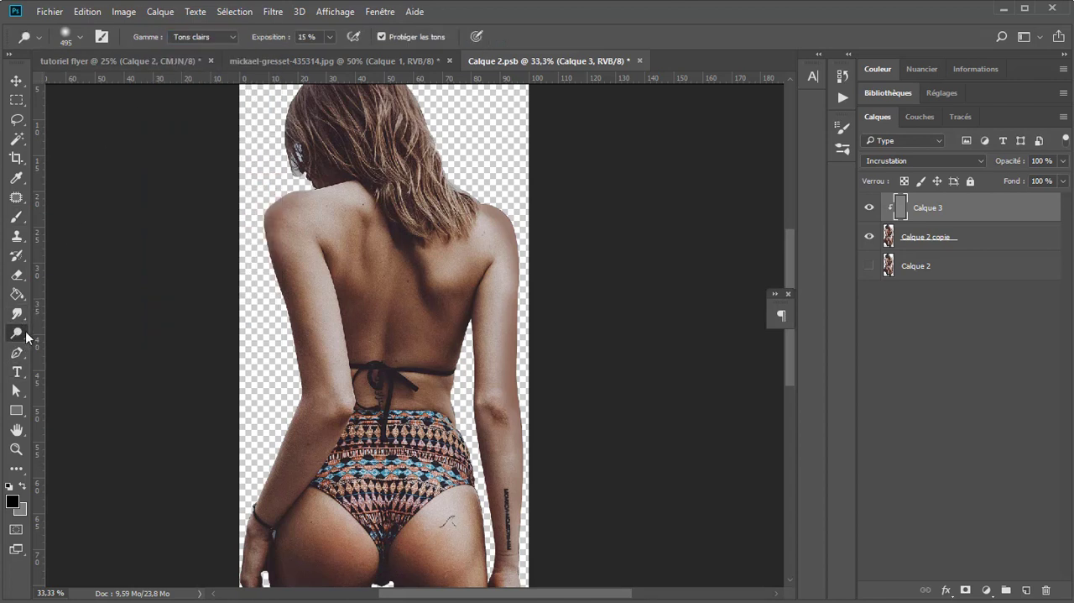
right_click(21, 336)
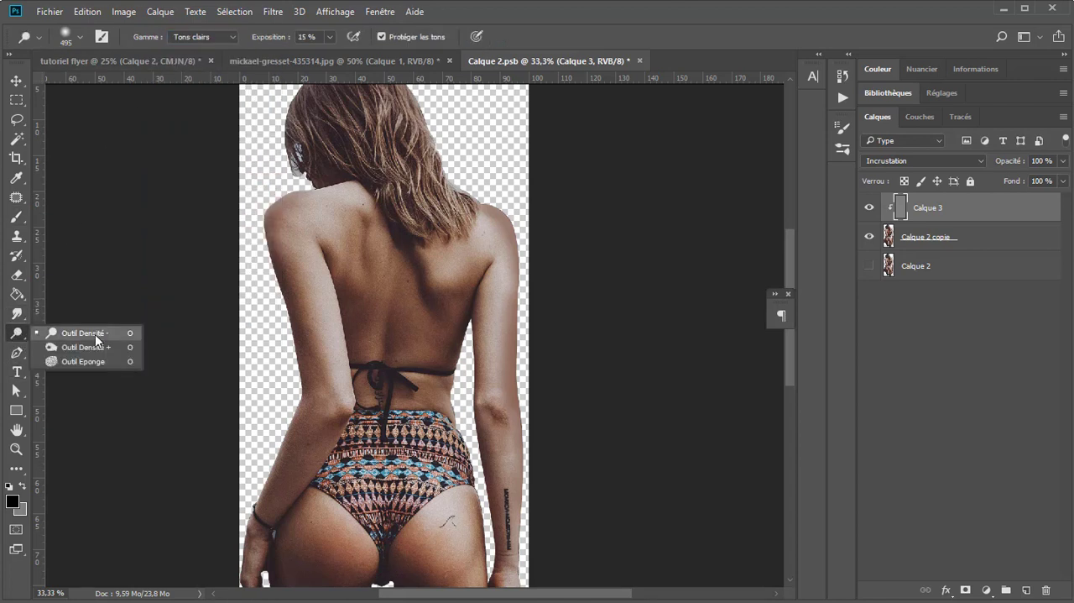
click(99, 340)
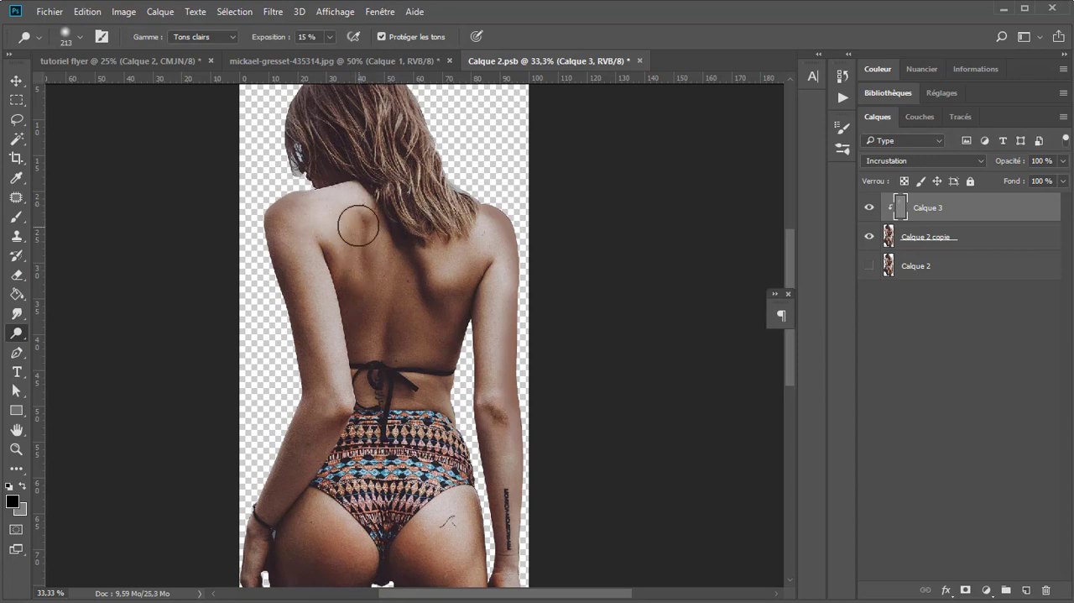
mouse_move(401, 342)
mouse_down()
mouse_move(403, 263)
mouse_move(401, 402)
mouse_up()
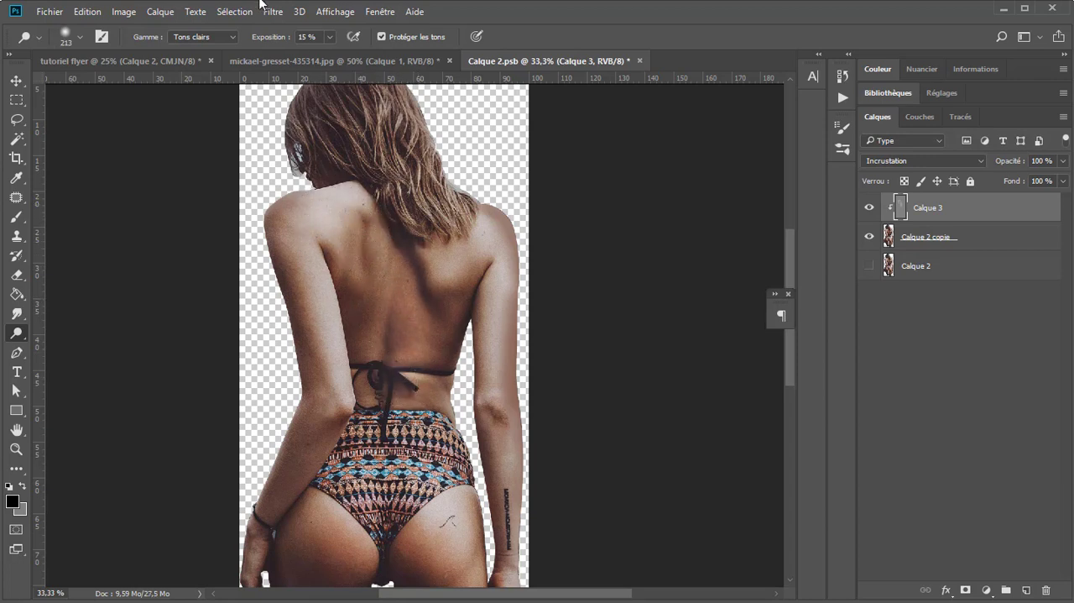
key(ctrl+z)
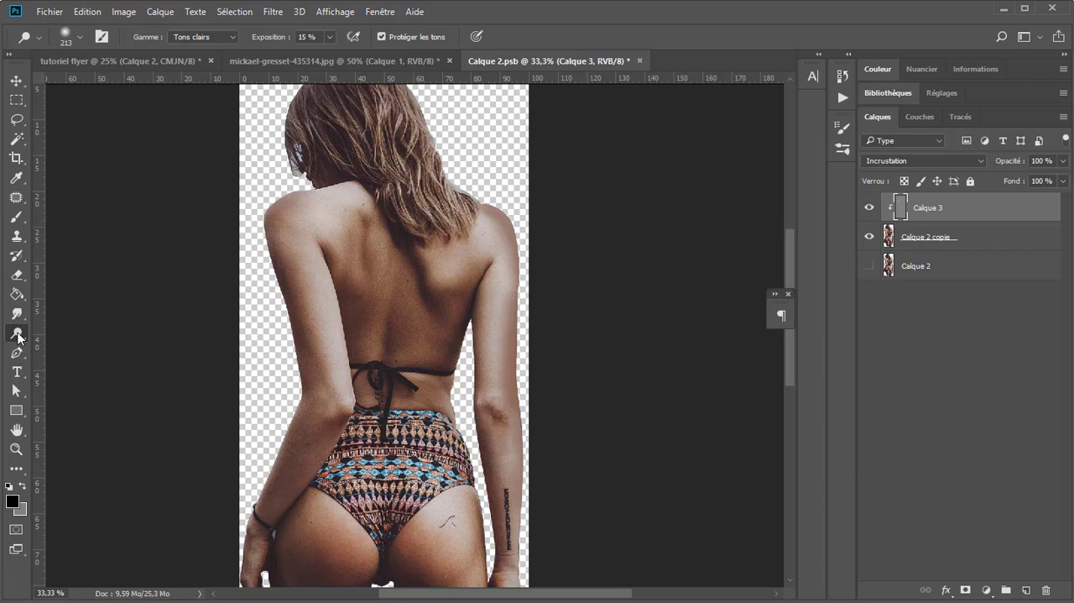
Step: Darken the outer edges of the woman's shoulders and arms on Calque 3 with Outil Densité +, Tons foncés at 12 % exposure
right_click(19, 337)
click(84, 362)
drag(276, 260, 294, 267)
mouse_move(288, 222)
mouse_down()
mouse_move(274, 259)
mouse_move(283, 211)
mouse_move(291, 398)
mouse_move(230, 547)
mouse_up()
mouse_move(501, 203)
mouse_down()
mouse_move(529, 337)
mouse_move(524, 270)
mouse_move(530, 472)
mouse_up()
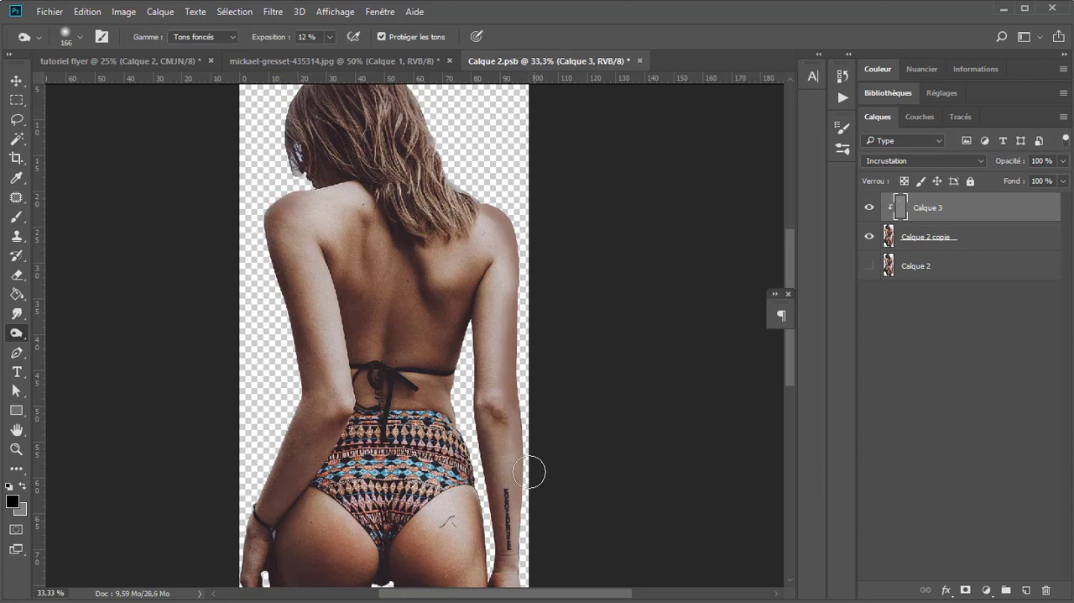
Step: Darken the shadows along the woman's back and in her hair with Outil Densité + at 12 % exposure
mouse_move(454, 303)
mouse_down()
mouse_move(455, 290)
mouse_move(439, 417)
mouse_move(448, 442)
mouse_move(393, 381)
mouse_move(388, 416)
mouse_up()
mouse_move(399, 213)
mouse_down()
mouse_move(407, 252)
mouse_move(399, 216)
mouse_move(426, 301)
mouse_move(428, 291)
mouse_move(459, 344)
mouse_up()
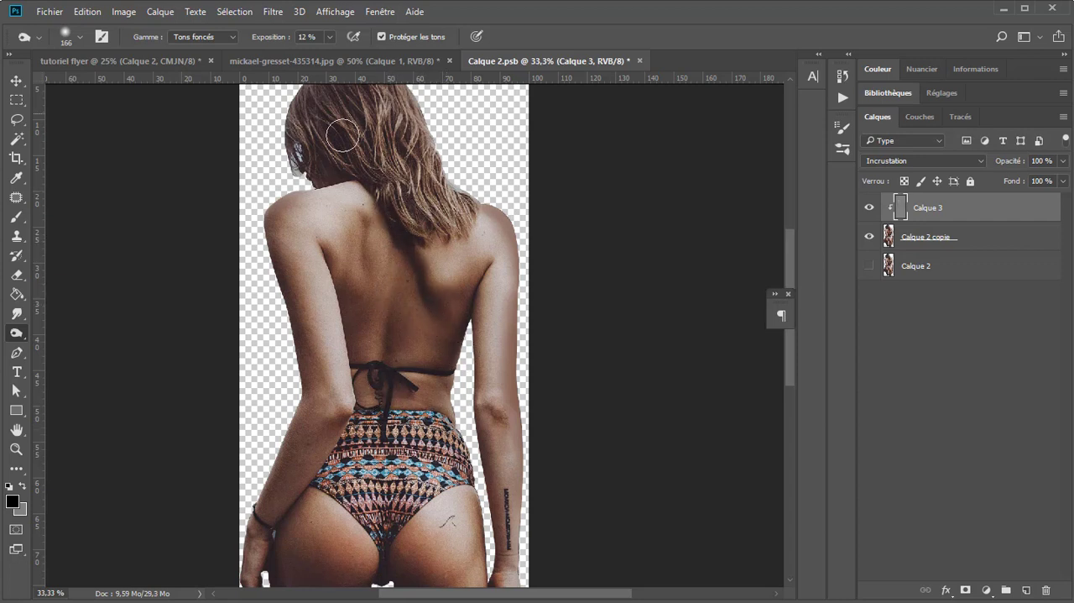
drag(345, 77, 299, 174)
key(ctrl+z)
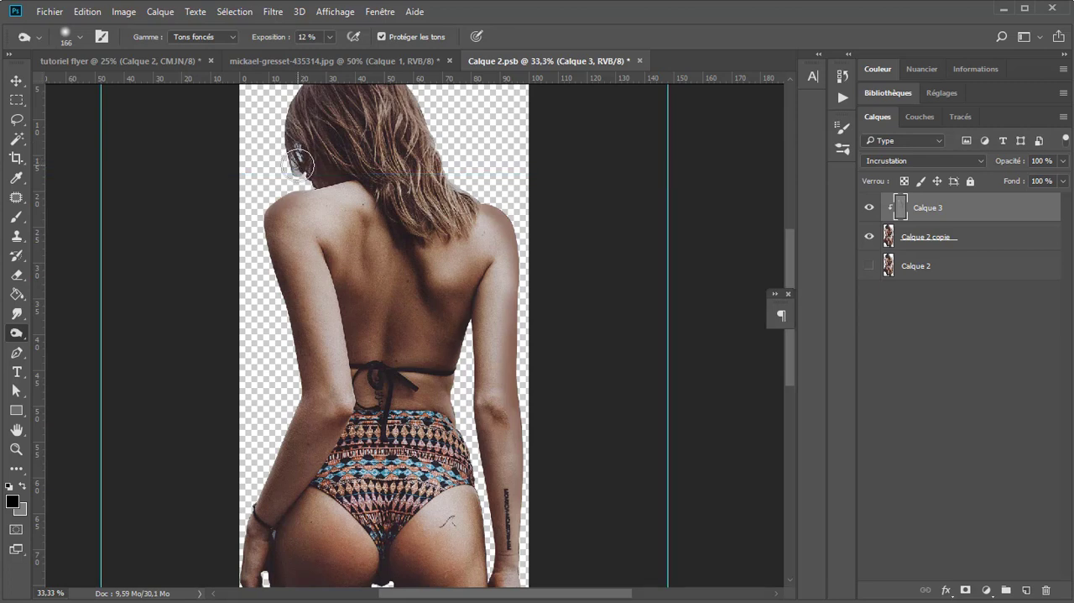
Step: Darken the shaded parts of the woman's hips and thighs with Outil Densité + on Tons foncés at 12 % exposure
drag(401, 238, 371, 95)
mouse_move(279, 436)
mouse_down()
mouse_move(269, 465)
mouse_move(259, 412)
mouse_move(307, 536)
mouse_up()
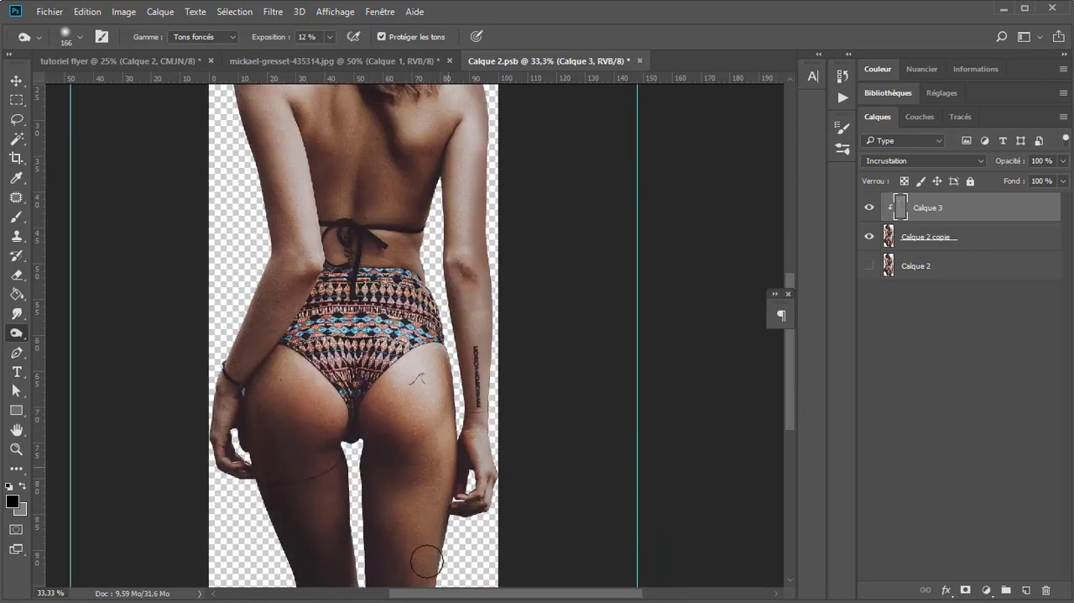
drag(392, 233, 370, 320)
mouse_move(311, 291)
mouse_down()
mouse_move(282, 227)
mouse_move(247, 270)
mouse_move(317, 216)
mouse_move(316, 297)
mouse_move(318, 242)
mouse_move(323, 287)
mouse_up()
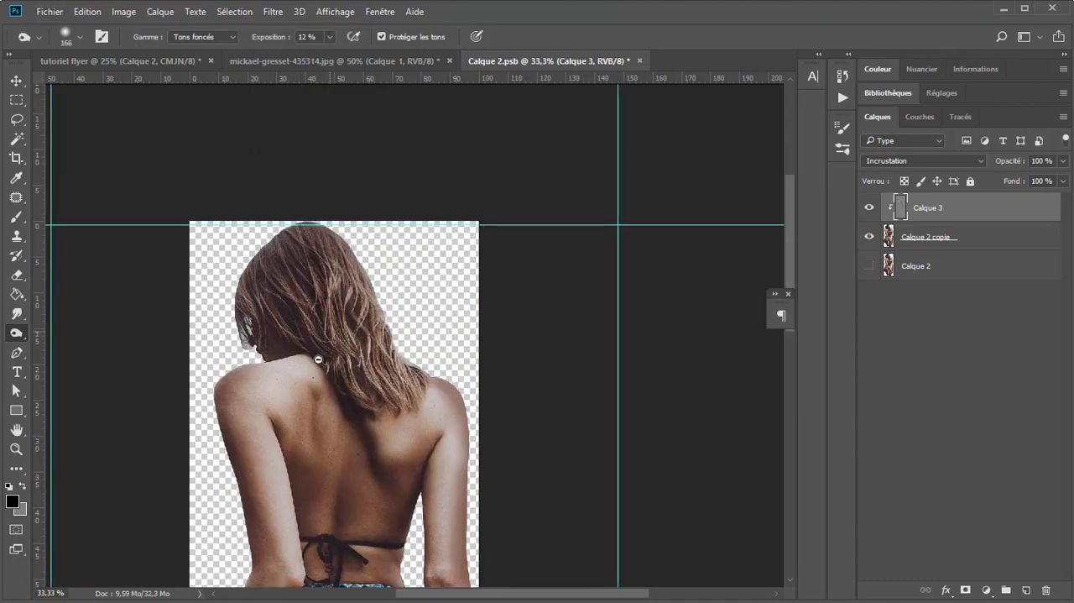
mouse_move(325, 369)
mouse_down()
mouse_move(314, 228)
mouse_move(315, 244)
mouse_up()
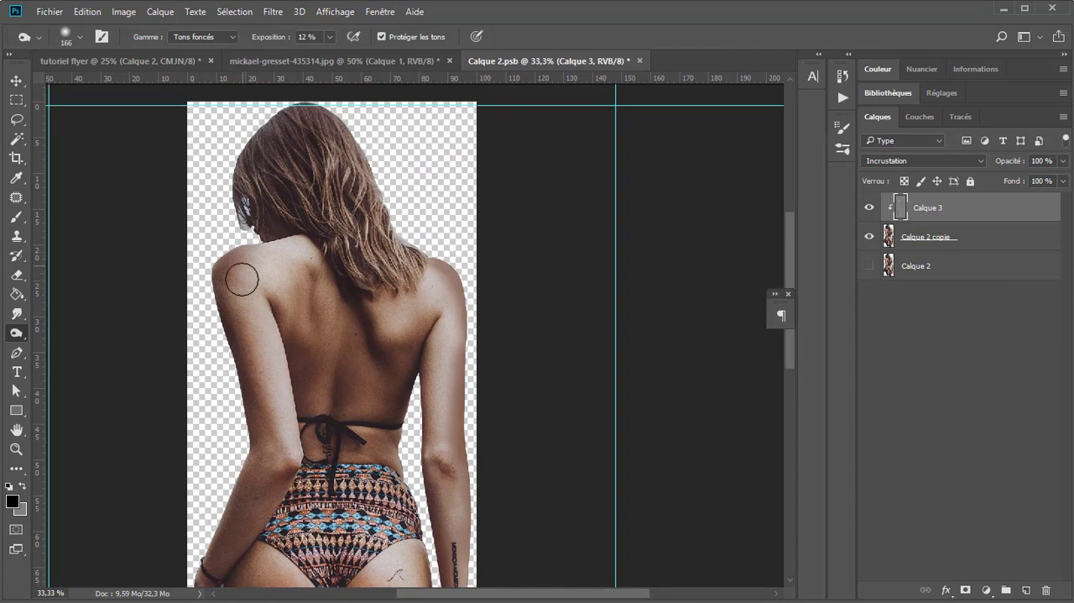
drag(271, 349, 295, 204)
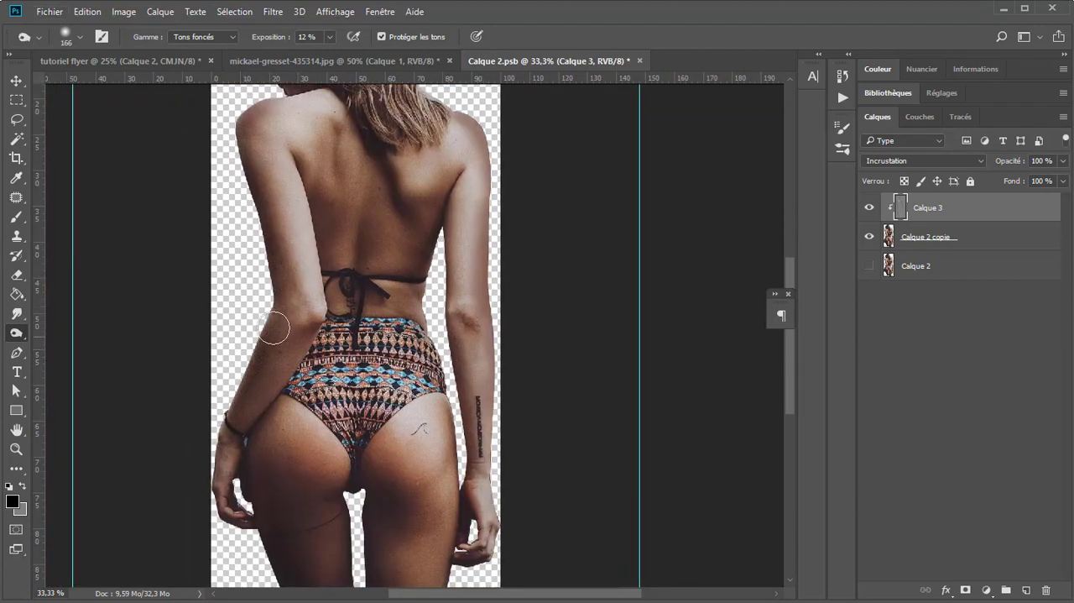
Step: Lighten the highlights down the woman's arms with a smaller Outil Densité -, Tons clairs at 15 % exposure
right_click(15, 340)
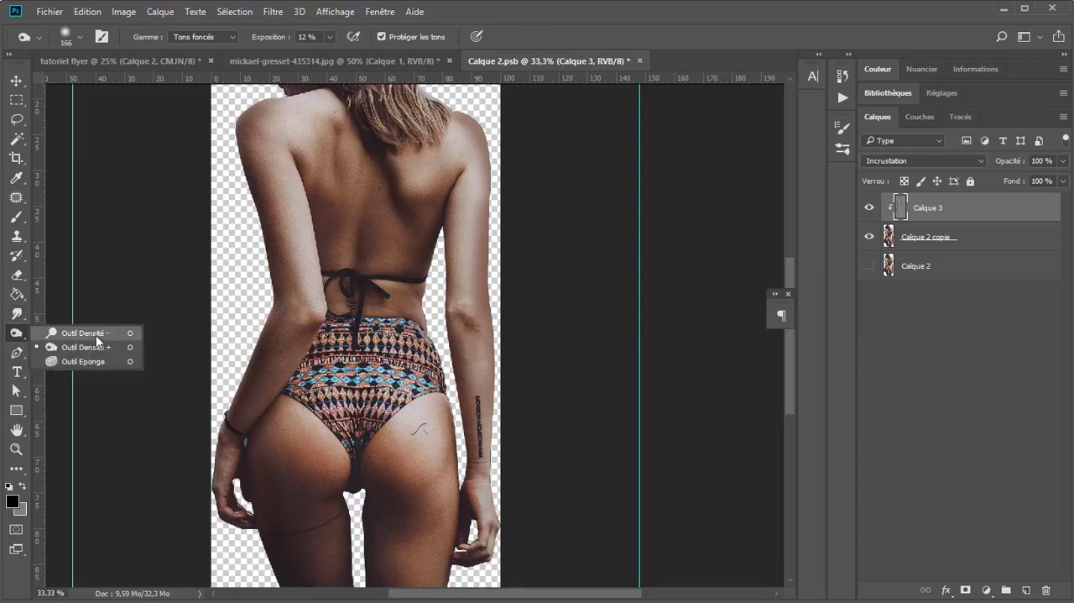
click(72, 331)
drag(286, 161, 310, 315)
mouse_move(280, 156)
mouse_down()
mouse_move(306, 266)
mouse_move(303, 351)
mouse_up()
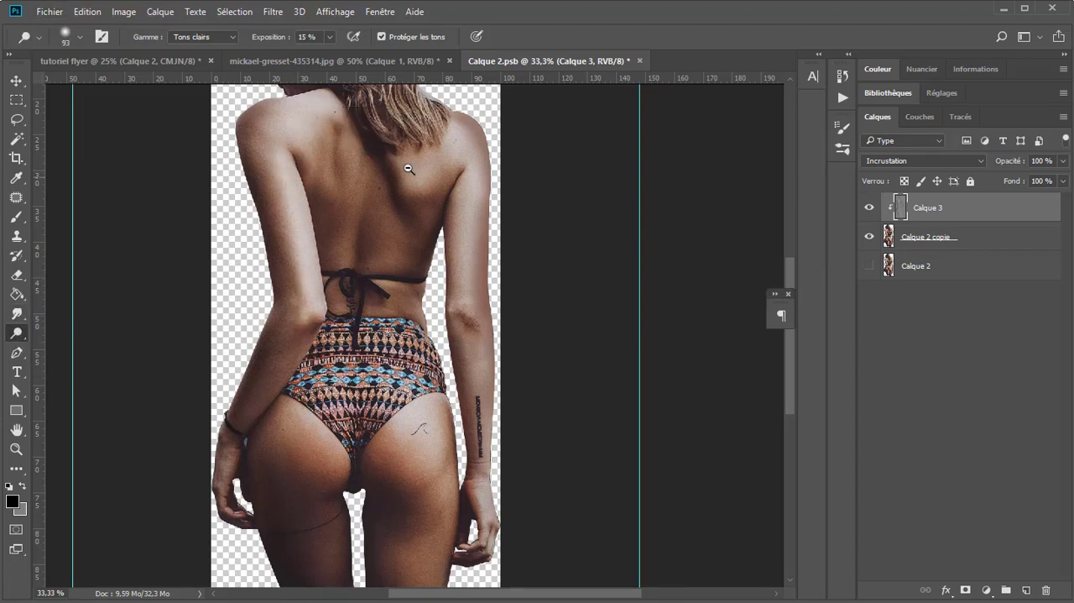
mouse_move(410, 169)
mouse_down()
mouse_move(375, 240)
mouse_move(419, 233)
mouse_move(407, 214)
mouse_move(431, 320)
mouse_move(425, 374)
mouse_move(454, 389)
mouse_move(429, 424)
mouse_move(436, 558)
mouse_up()
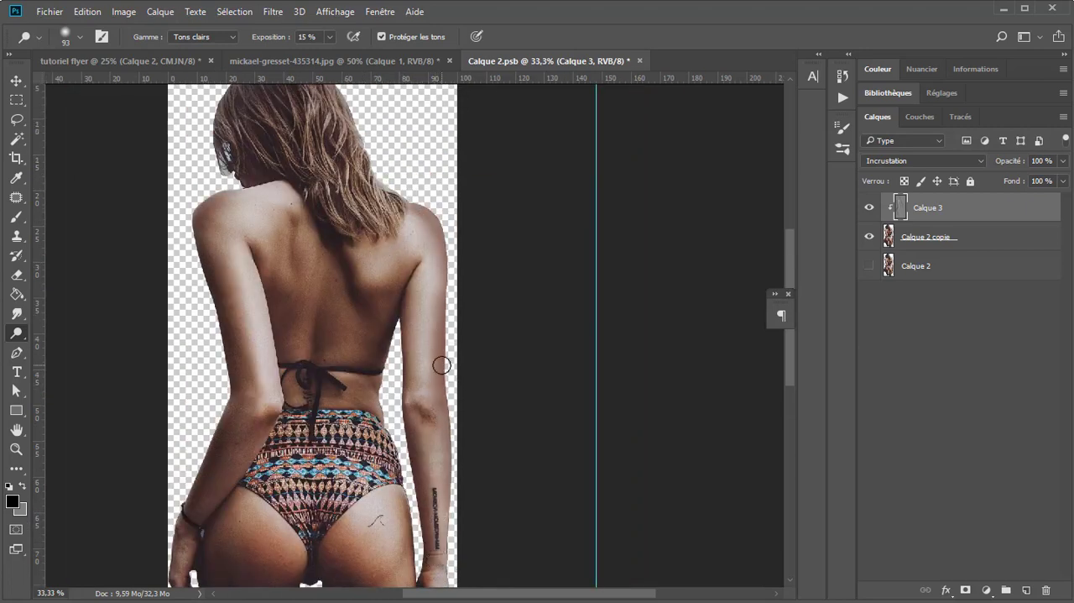
Step: Lighten the bright strands of the hair and the highlights on the upper back with Outil Densité - at 15 % exposure
drag(346, 167, 345, 194)
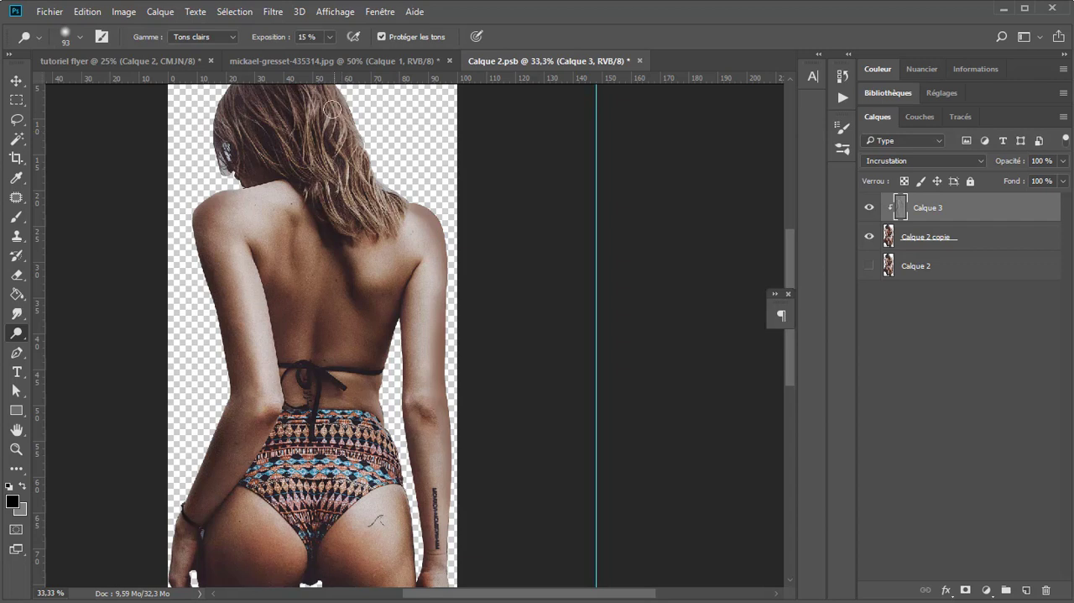
mouse_move(332, 105)
mouse_down()
mouse_move(372, 175)
mouse_move(360, 231)
mouse_up()
drag(308, 203, 345, 294)
drag(287, 238, 316, 295)
mouse_move(250, 240)
mouse_down()
mouse_move(279, 292)
mouse_move(236, 236)
mouse_up()
Step: Save the smart object document Calque 2.psb and switch to the tutoriel flyer document
click(15, 81)
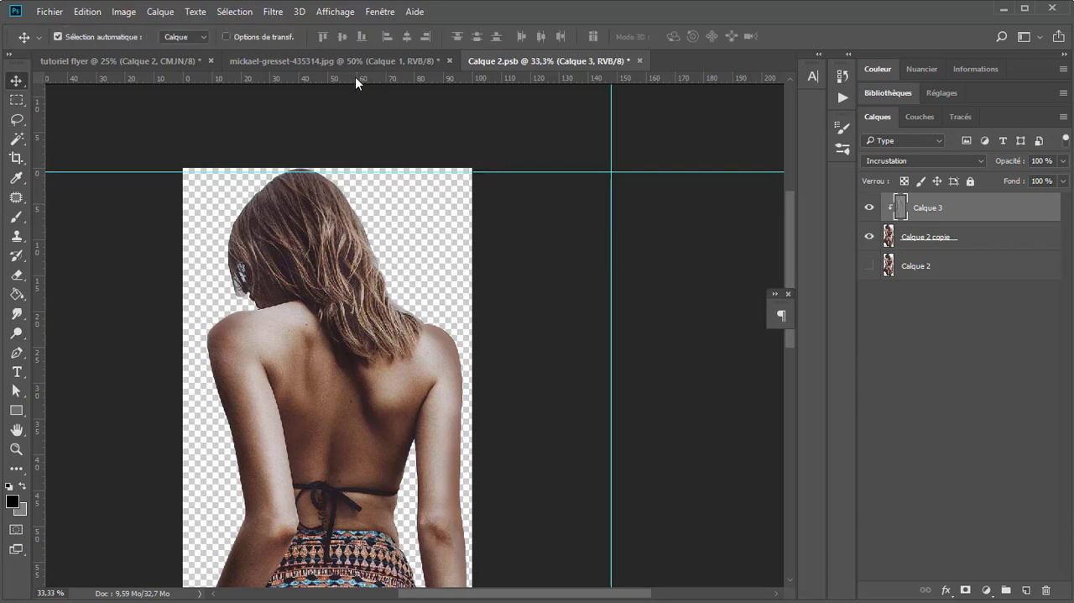
key(ctrl+s)
key(ctrl+Tab)
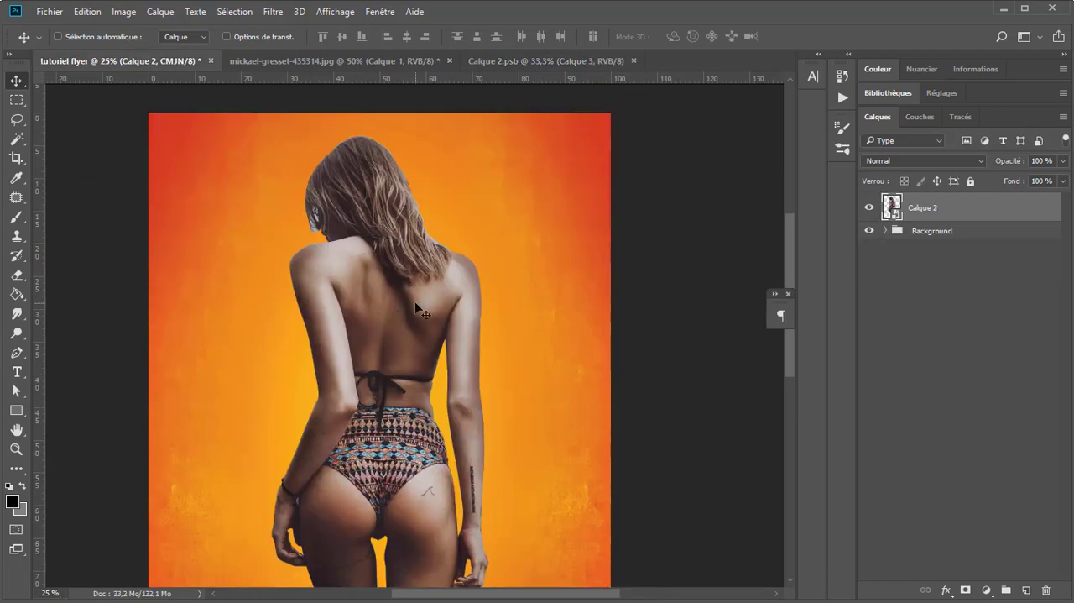
Step: Compare the woman in the flyer before and after the light retouching by repeatedly undoing and redoing the smart object update
scroll(444, 294, up, 1)
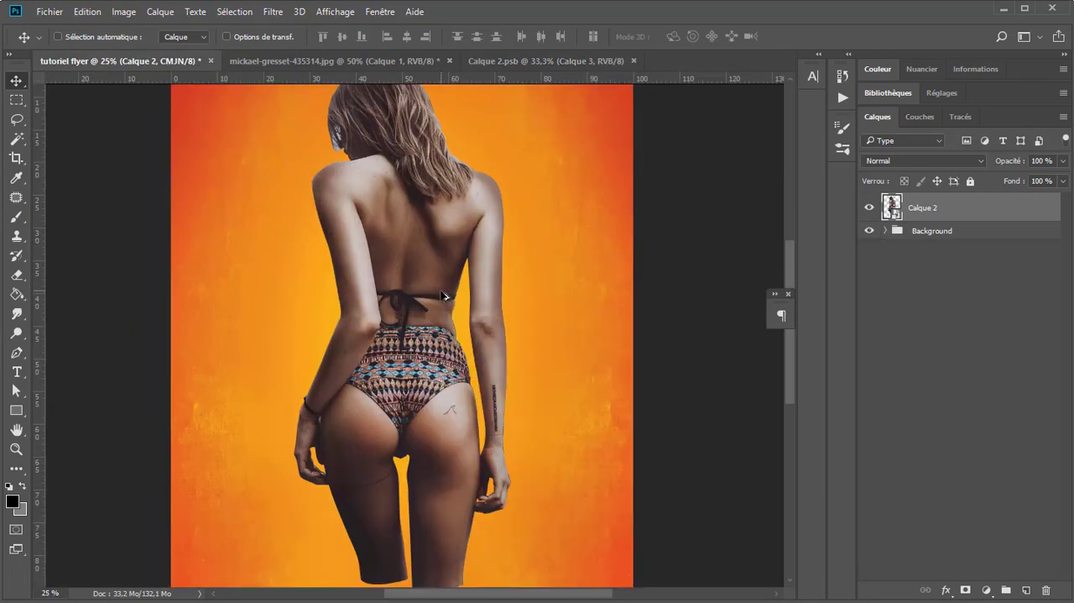
key(ctrl+z)
key(ctrl+z)
key(ctrl+z)
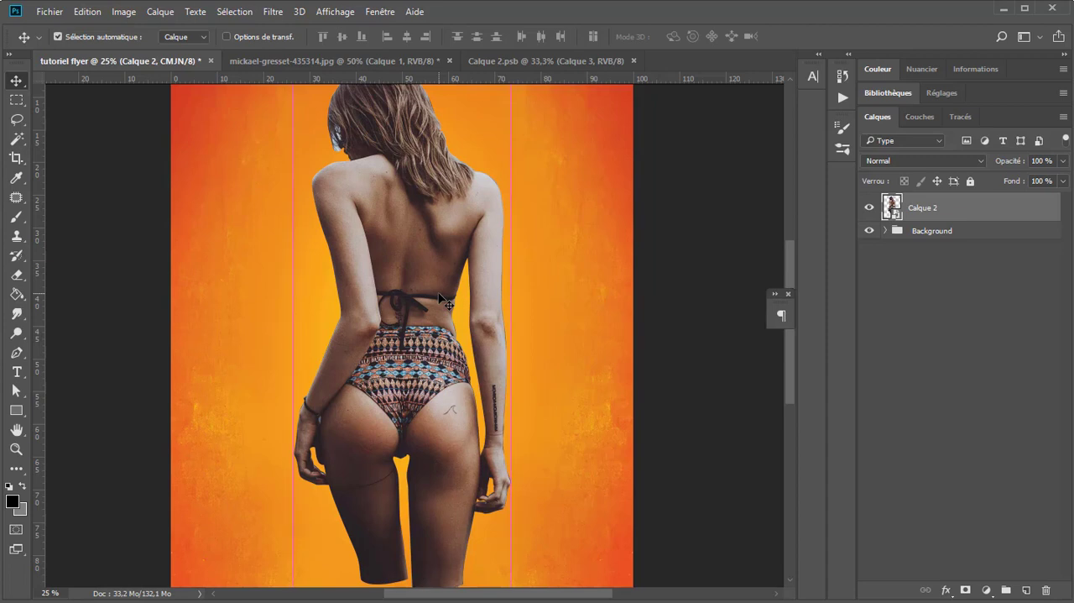
key(ctrl+z)
key(ctrl+z)
key(ctrl+z)
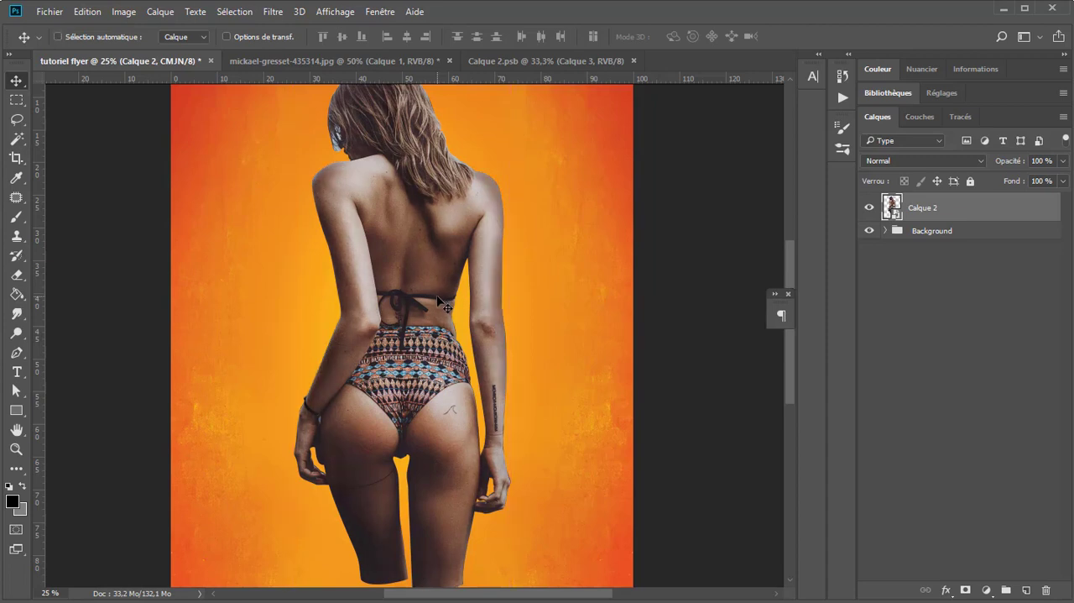
key(ctrl+z)
key(ctrl+z)
key(ctrl+z)
key(ctrl+z)
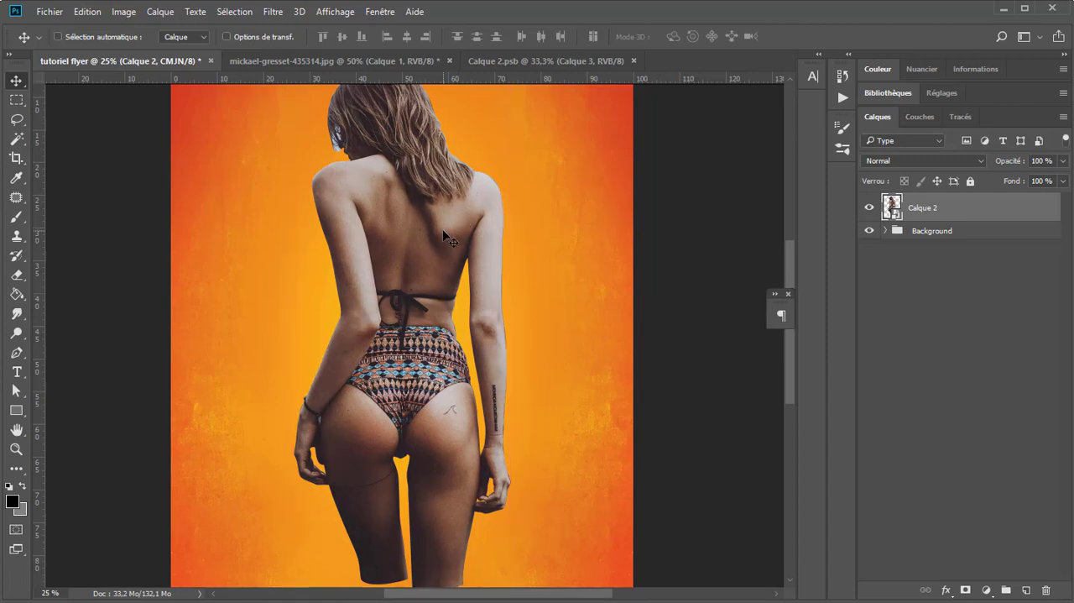
key(ctrl+z)
key(space)
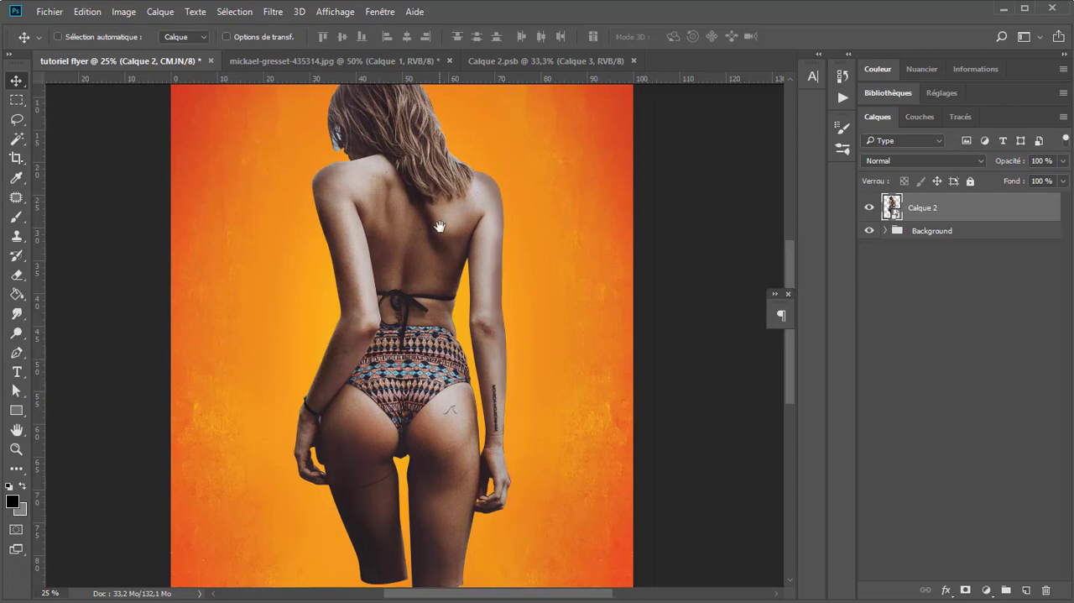
drag(440, 227, 435, 307)
key(ctrl+z)
key(ctrl+z)
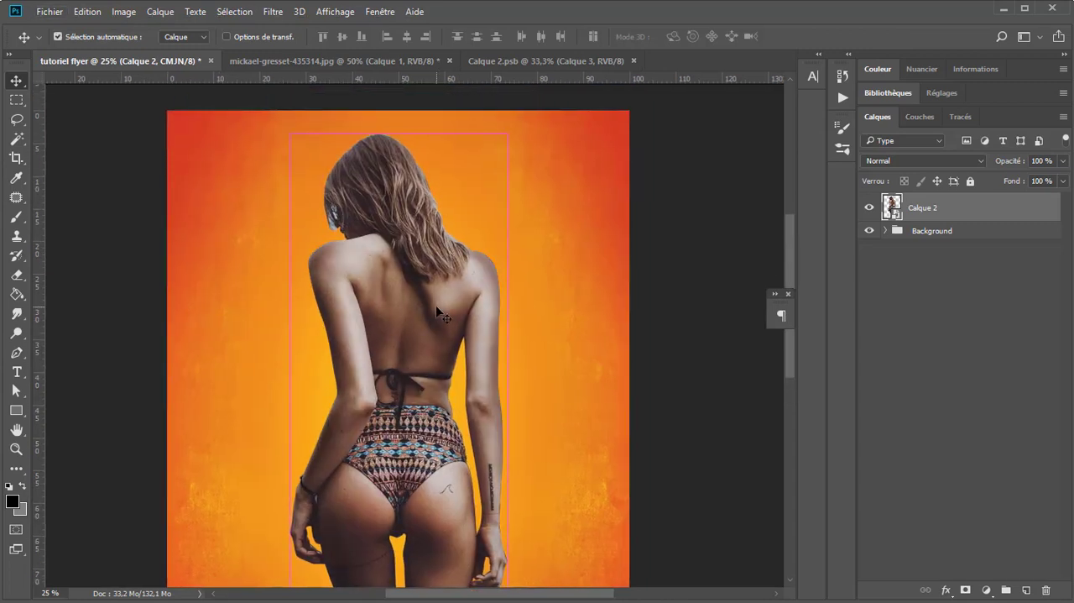
key(ctrl+z)
key(ctrl+z)
Step: Add a Teinte/Saturation adjustment layer clipped to Calque 2, with the saturation set to 75
click(988, 591)
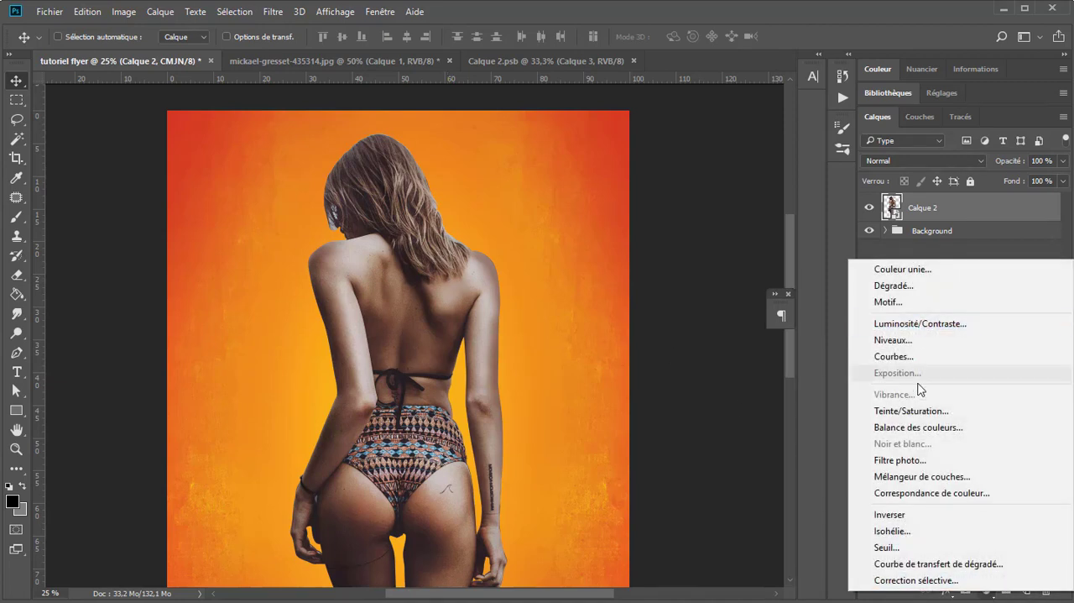
click(913, 413)
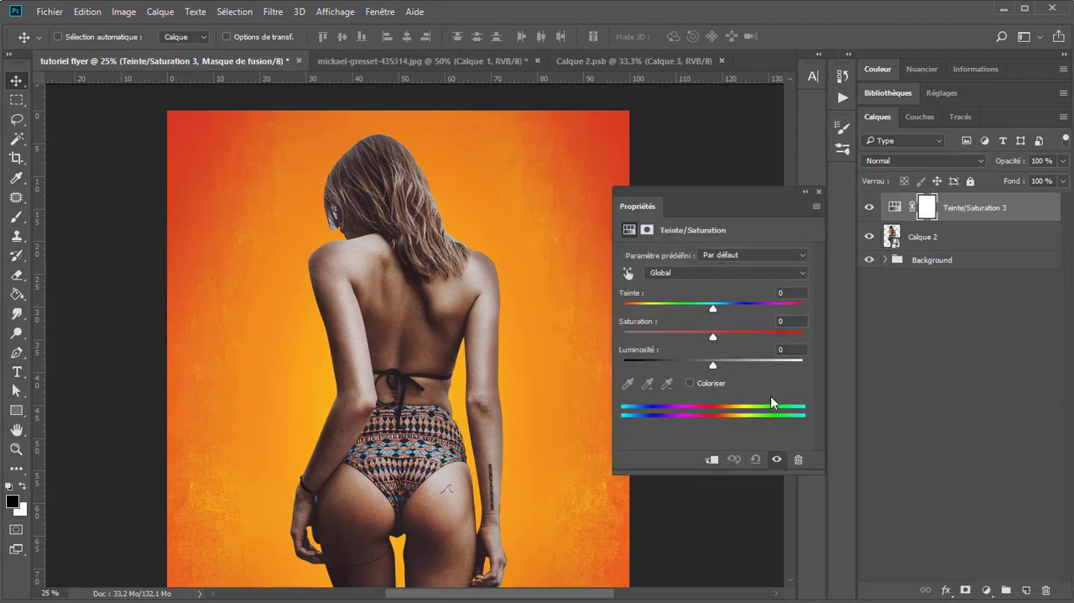
drag(714, 340, 762, 339)
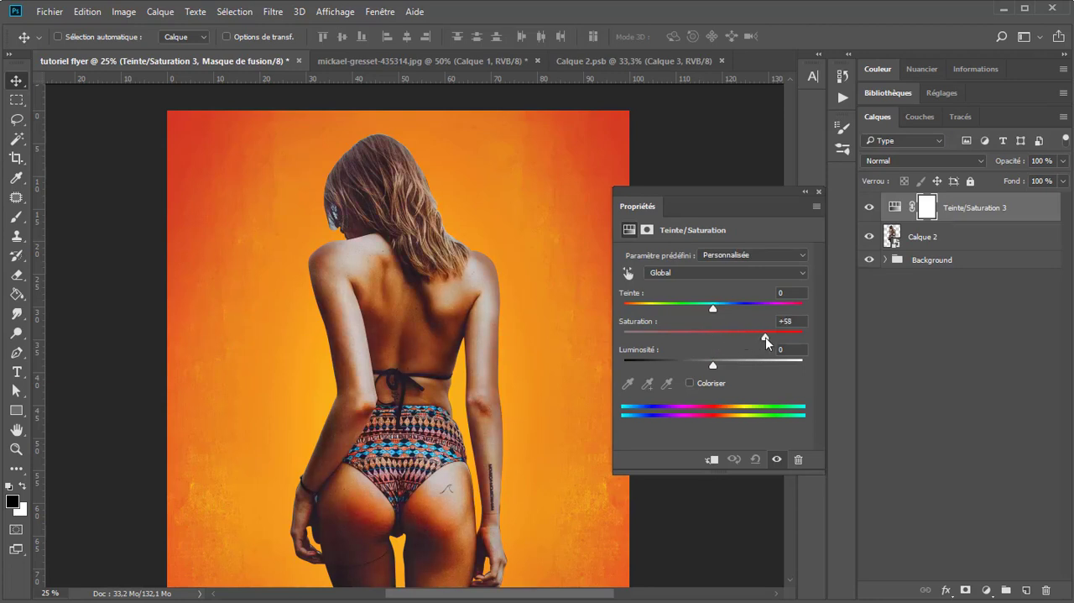
click(712, 459)
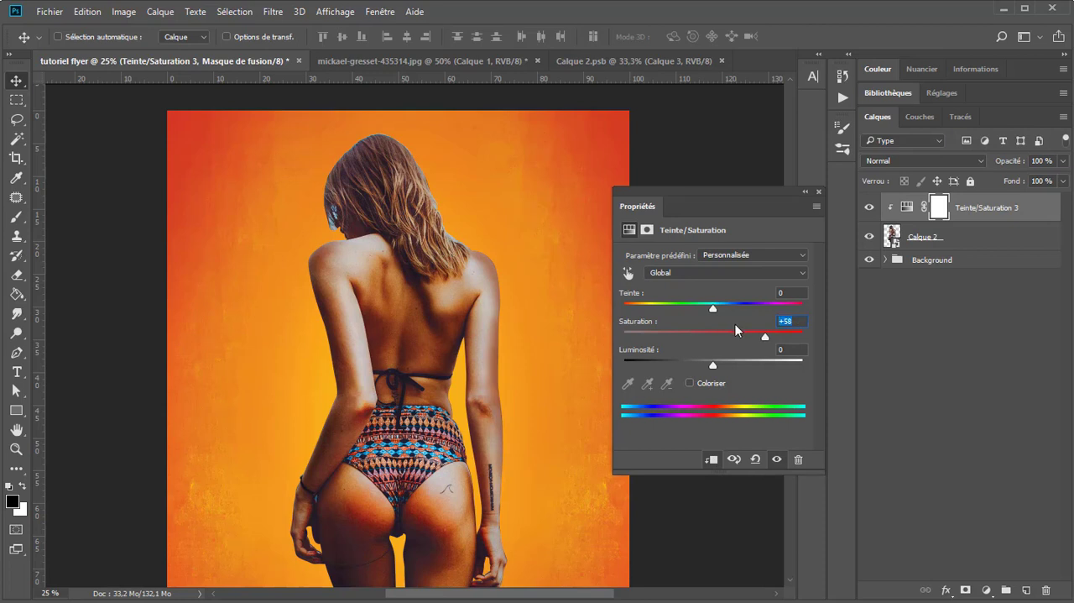
text(75)
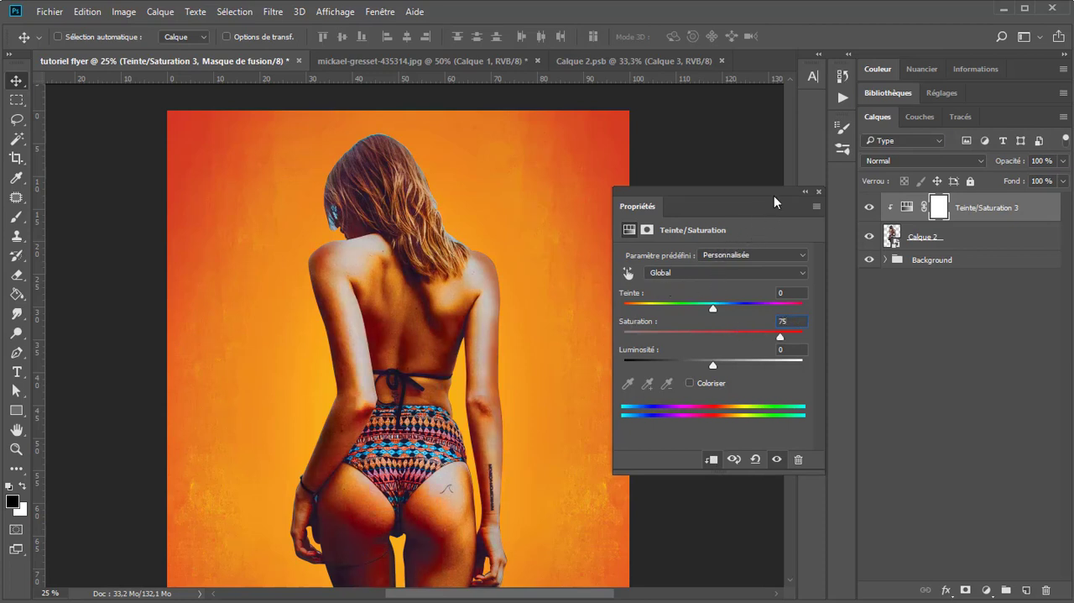
click(819, 193)
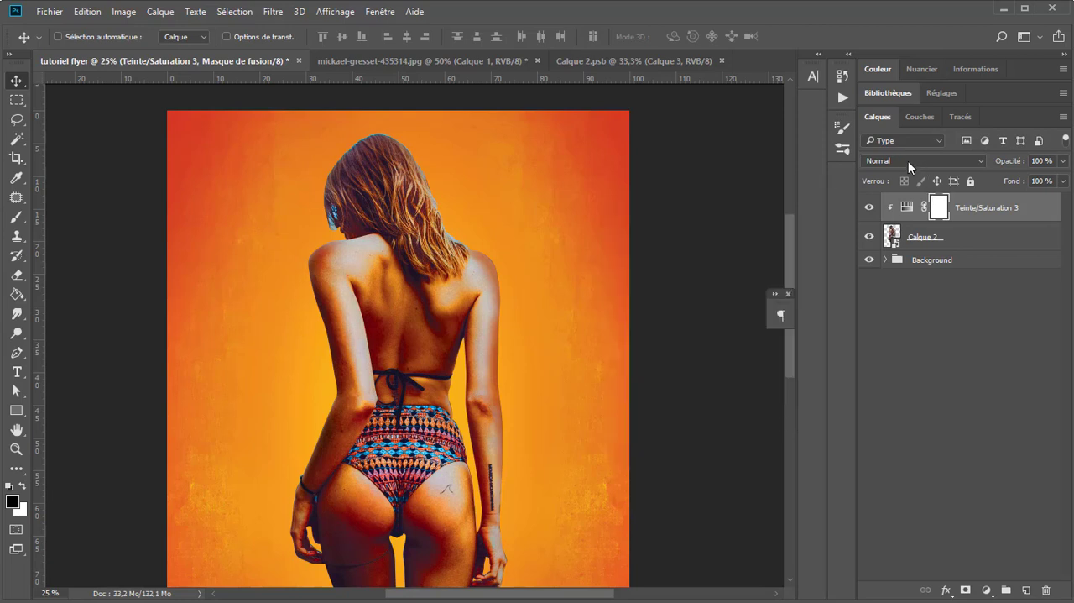
Step: Set the blending mode of the clipped Teinte/Saturation adjustment layer to Incrustation
click(908, 161)
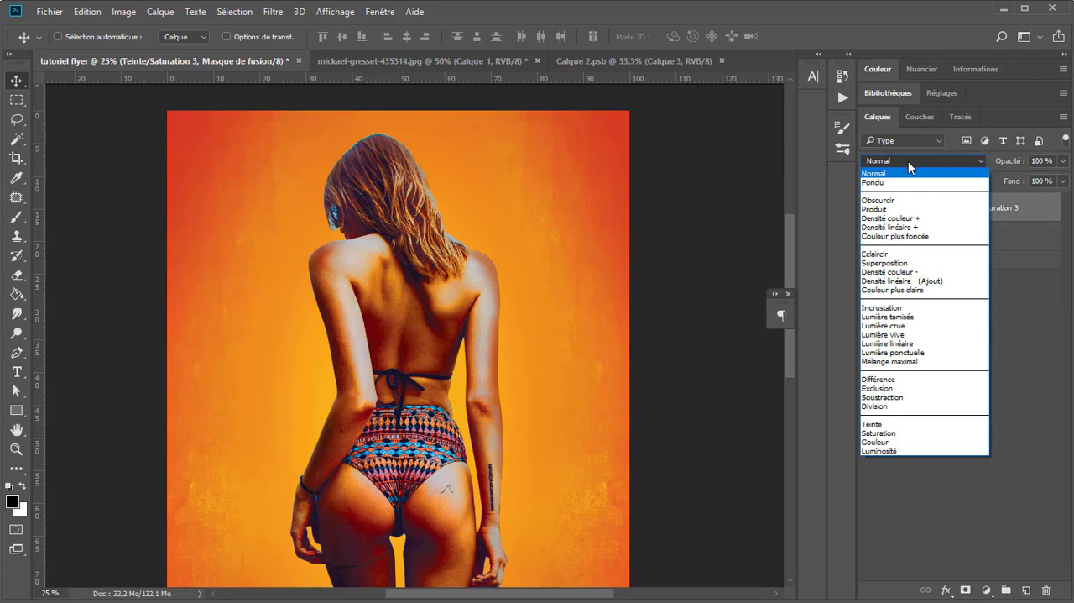
click(889, 307)
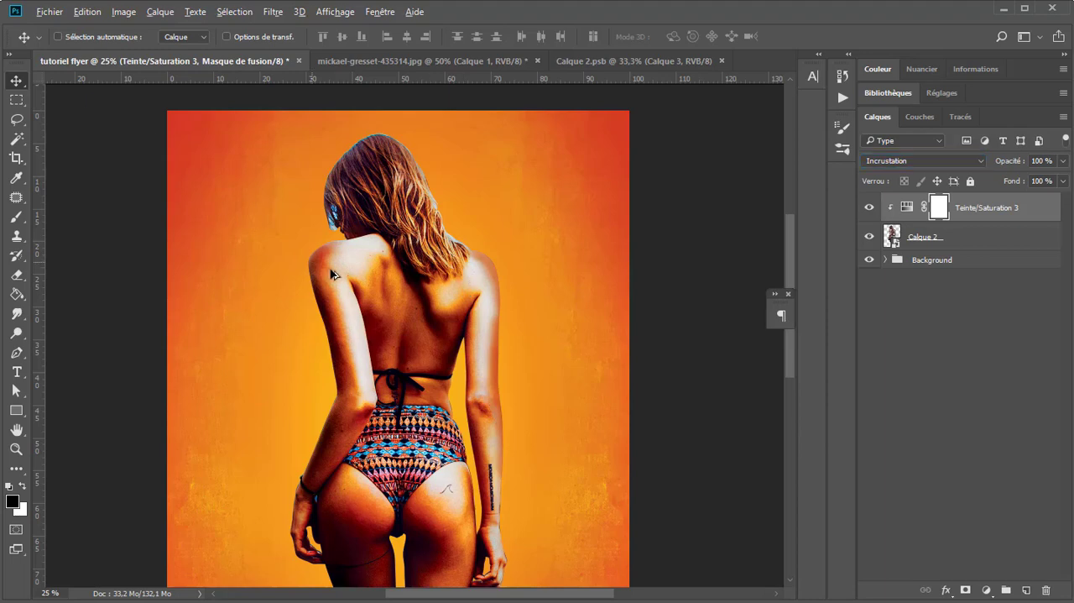
Step: Examine the woman's colours and the edges of her hair and face against the background
scroll(347, 276, down, 1)
scroll(361, 215, up, 1)
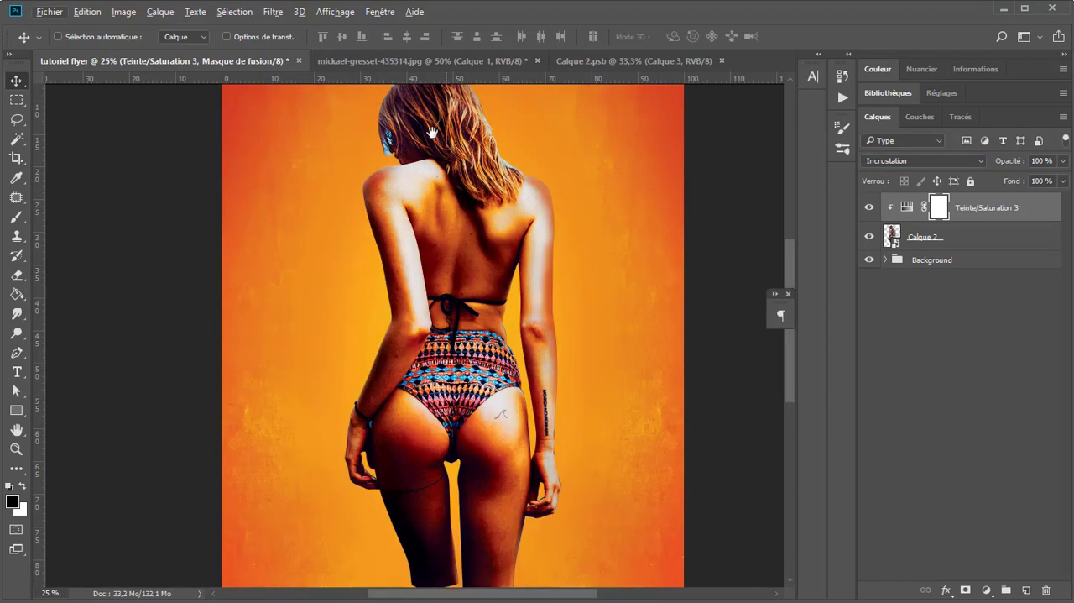
drag(432, 210, 400, 342)
drag(410, 297, 402, 338)
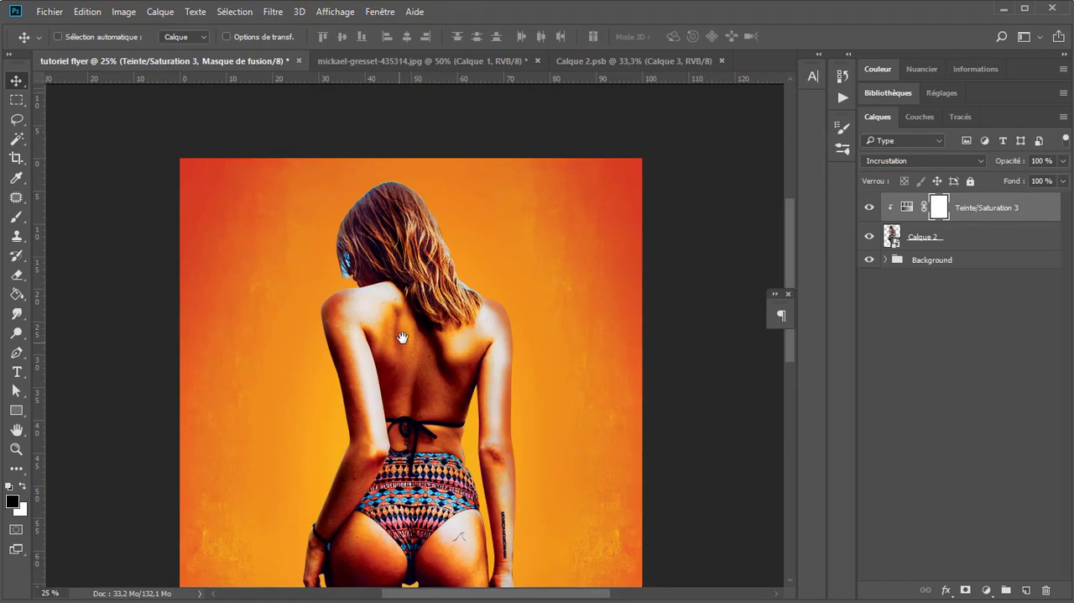
drag(1023, 167, 1039, 174)
scroll(398, 241, down, 1)
scroll(398, 227, up, 2)
drag(409, 188, 419, 313)
scroll(389, 275, up, 1)
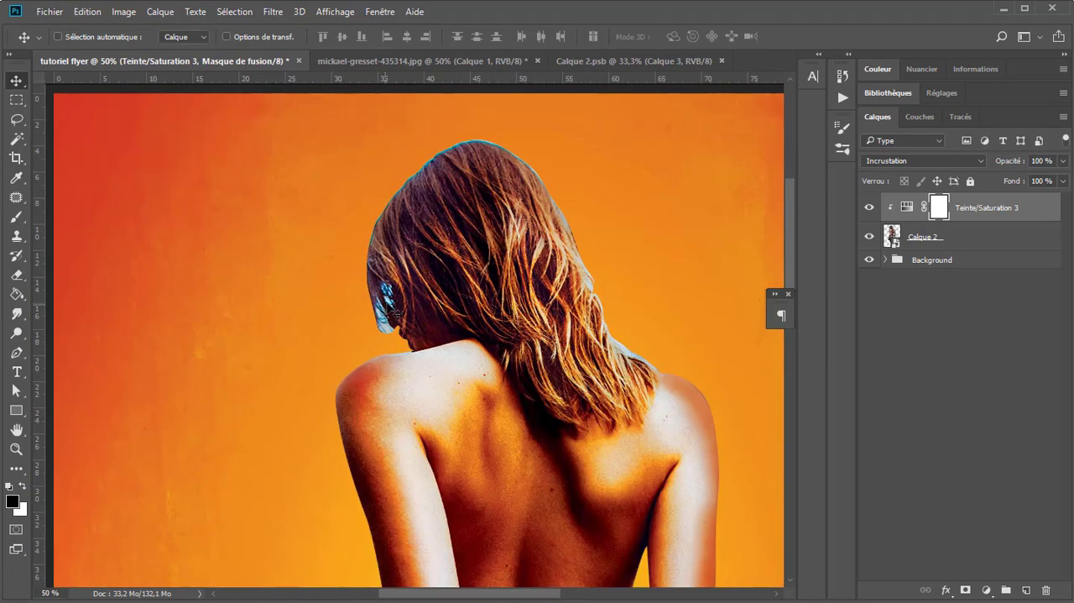
Step: Add a layer mask to Calque 2 and paint out the blue patch beside her face with a black brush at 62% opacity
click(917, 235)
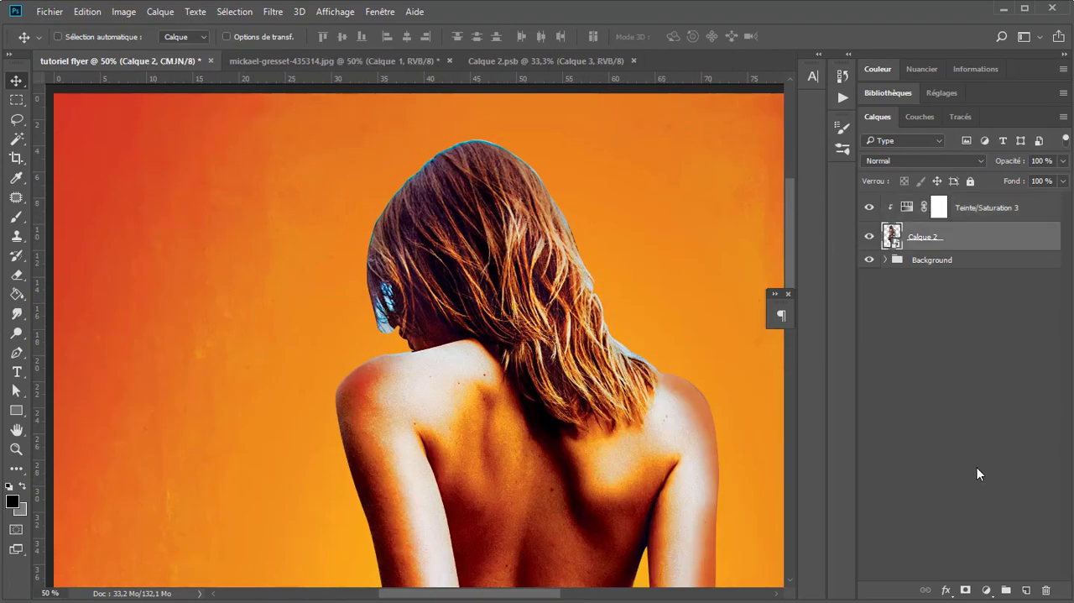
click(965, 590)
key(b)
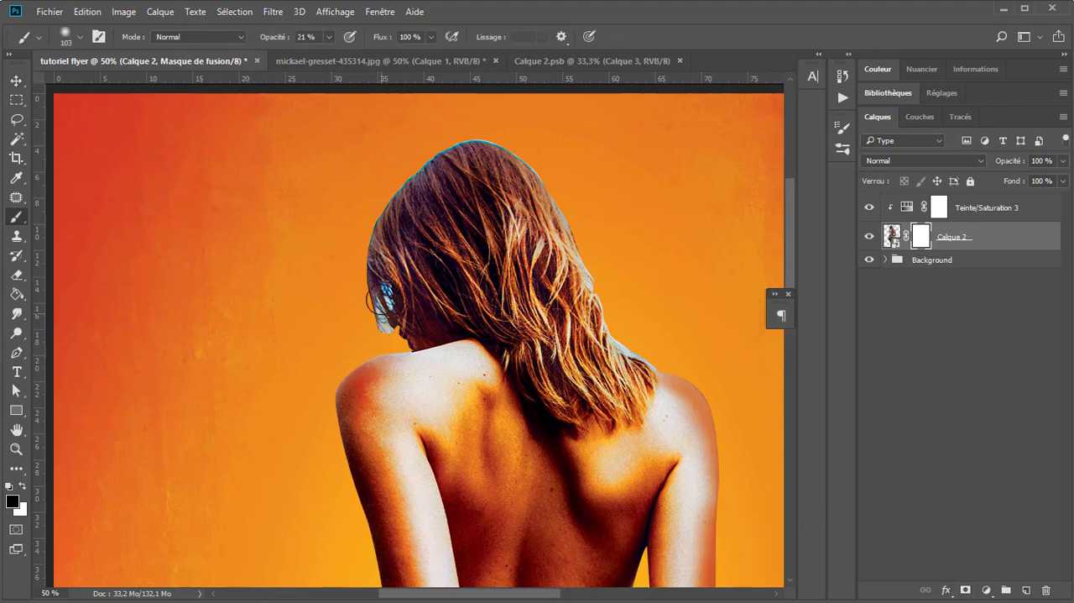
drag(376, 307, 370, 306)
drag(381, 322, 377, 320)
drag(276, 39, 301, 54)
drag(386, 289, 390, 298)
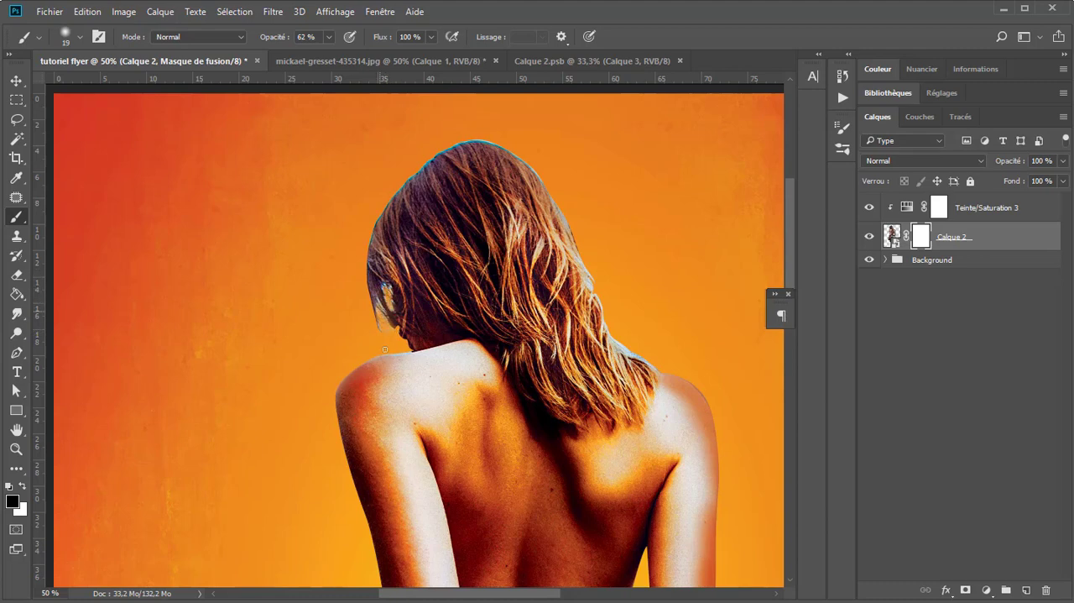
Step: Mask out the bluish fringe around the outline of the woman's hair with the black brush at 62% opacity
scroll(338, 176, down, 2)
scroll(401, 153, up, 1)
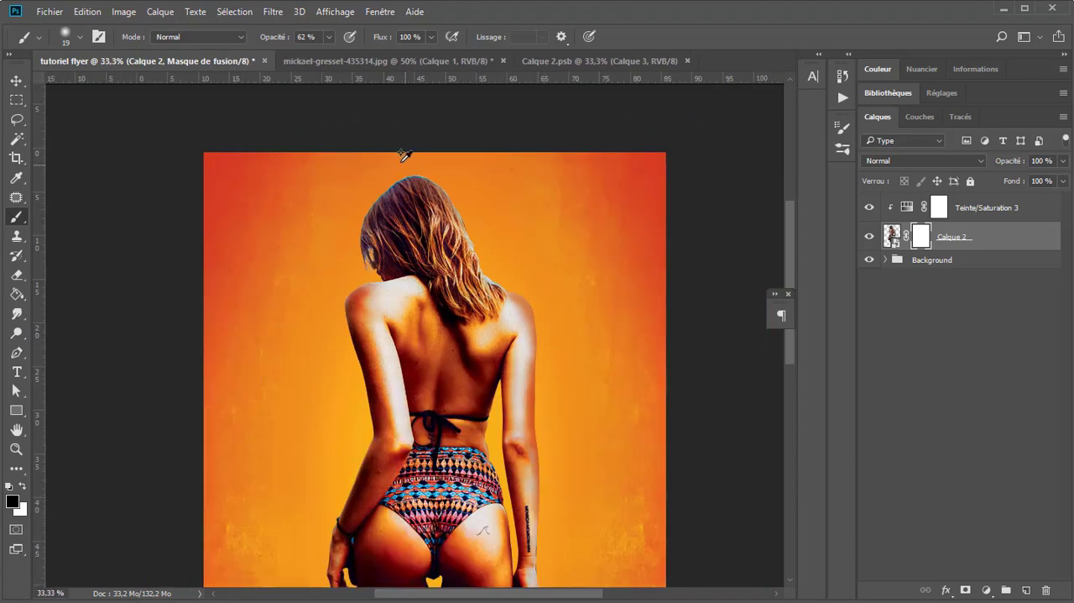
scroll(404, 155, up, 1)
mouse_move(373, 193)
mouse_down()
mouse_move(383, 203)
mouse_move(362, 222)
mouse_move(421, 184)
mouse_move(468, 193)
mouse_move(453, 184)
mouse_move(492, 211)
mouse_move(554, 300)
mouse_move(572, 375)
mouse_move(673, 450)
mouse_up()
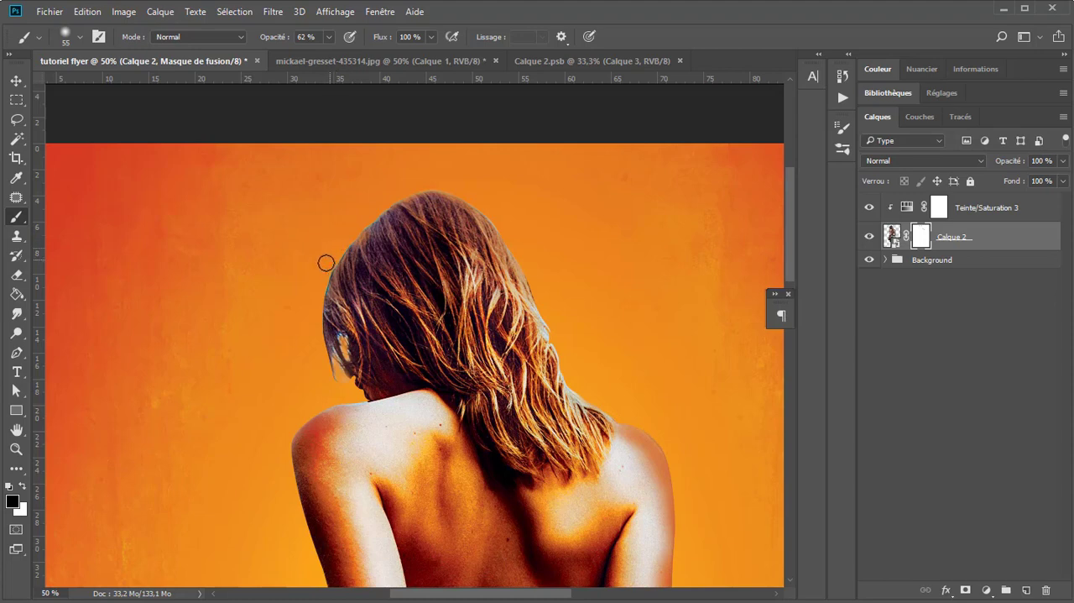
drag(357, 207, 345, 208)
Step: Examine the whole flyer and the woman's figure, from the retouched hair down to the cut-off legs
scroll(349, 236, down, 2)
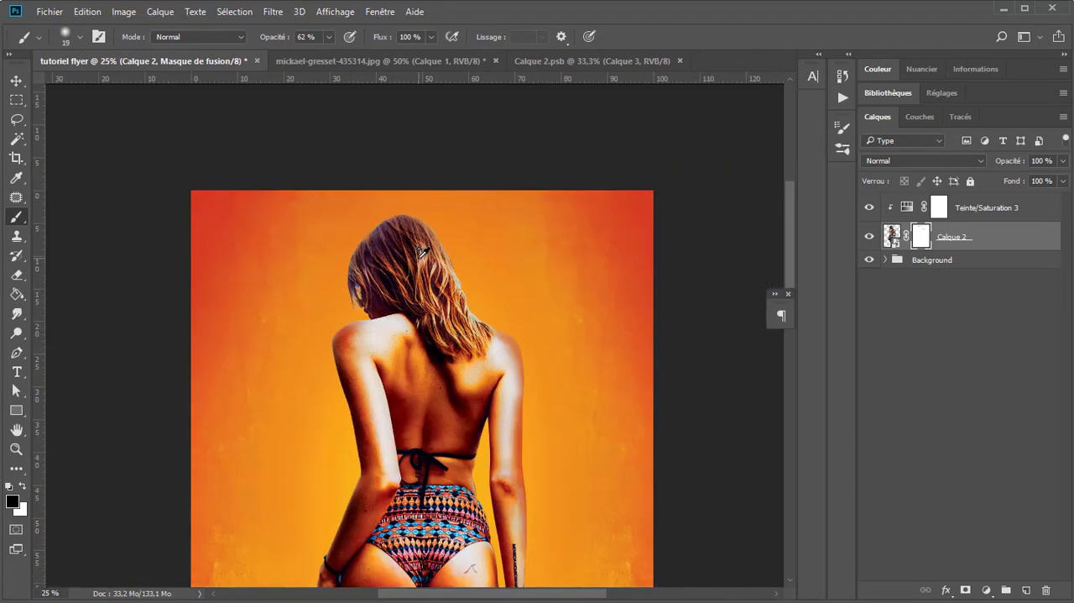
drag(407, 271, 342, 133)
scroll(358, 228, down, 1)
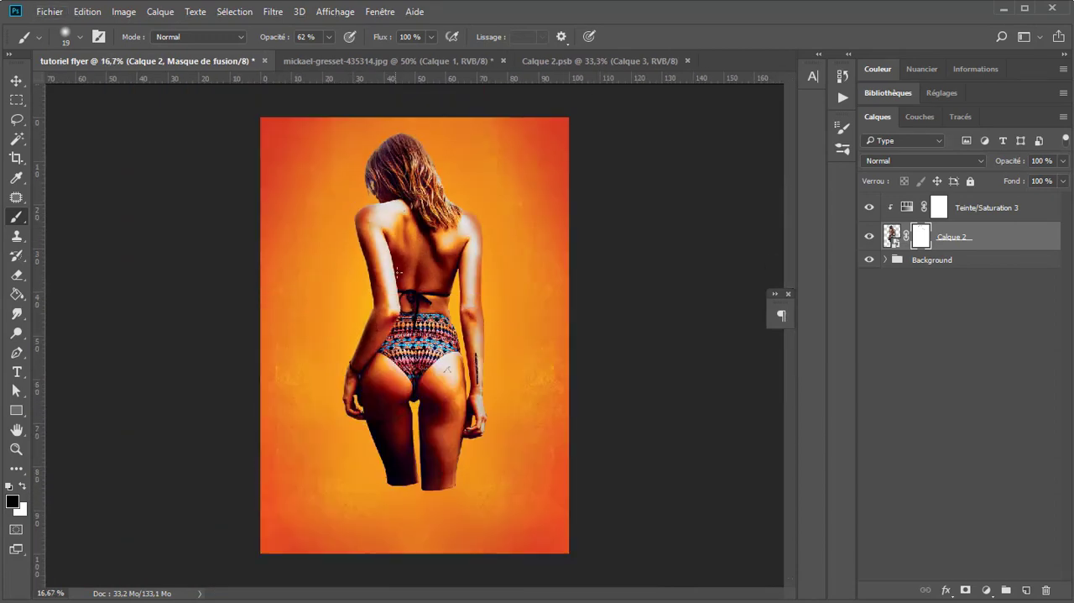
scroll(391, 228, up, 1)
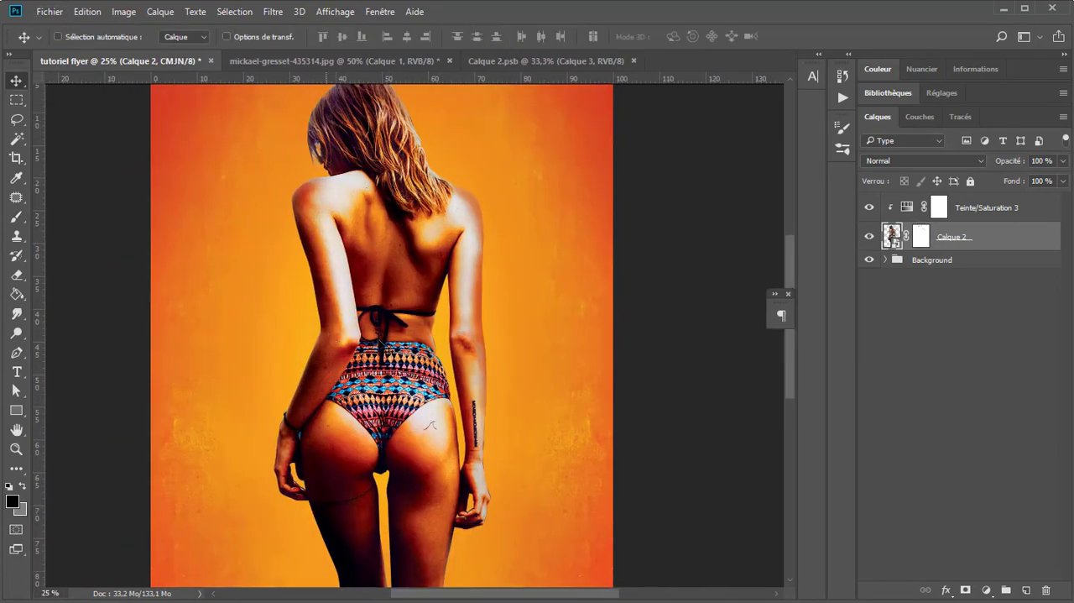
scroll(494, 354, down, 1)
scroll(453, 298, up, 1)
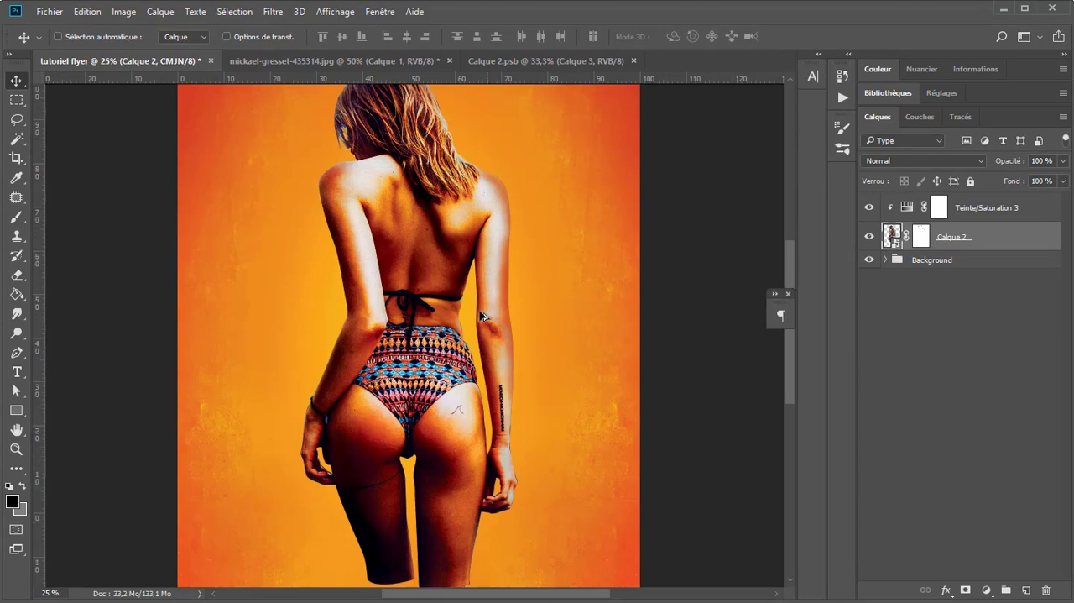
scroll(483, 369, down, 1)
scroll(485, 388, up, 1)
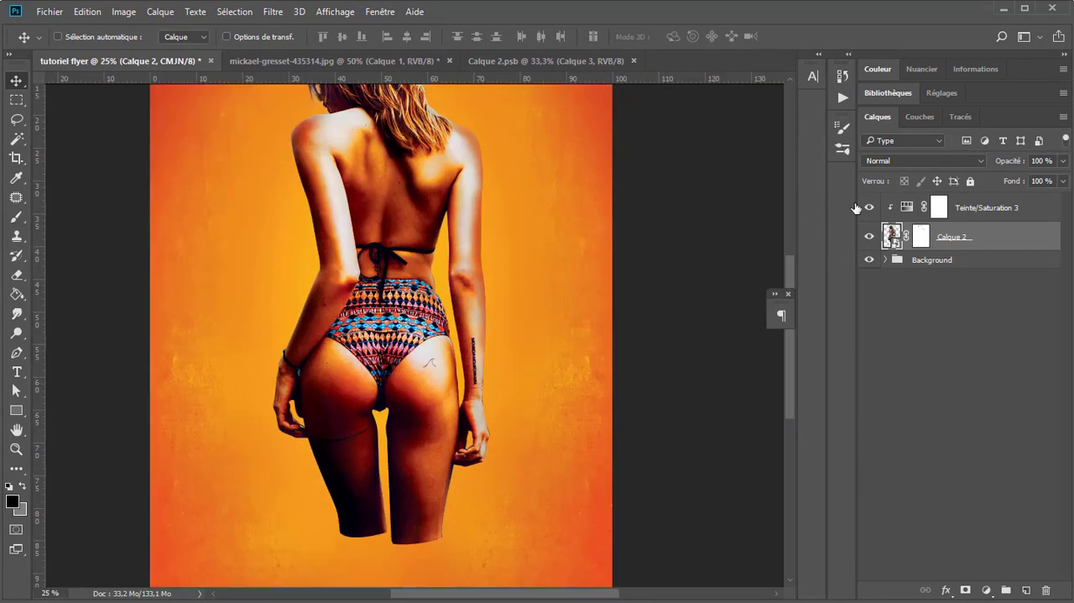
click(274, 12)
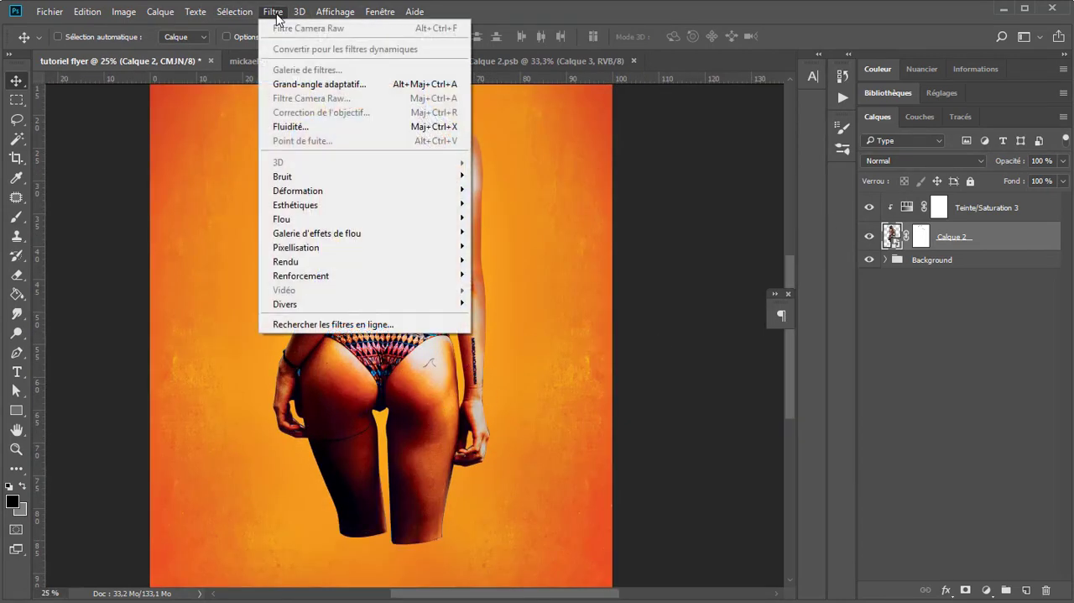
click(74, 352)
drag(484, 240, 479, 358)
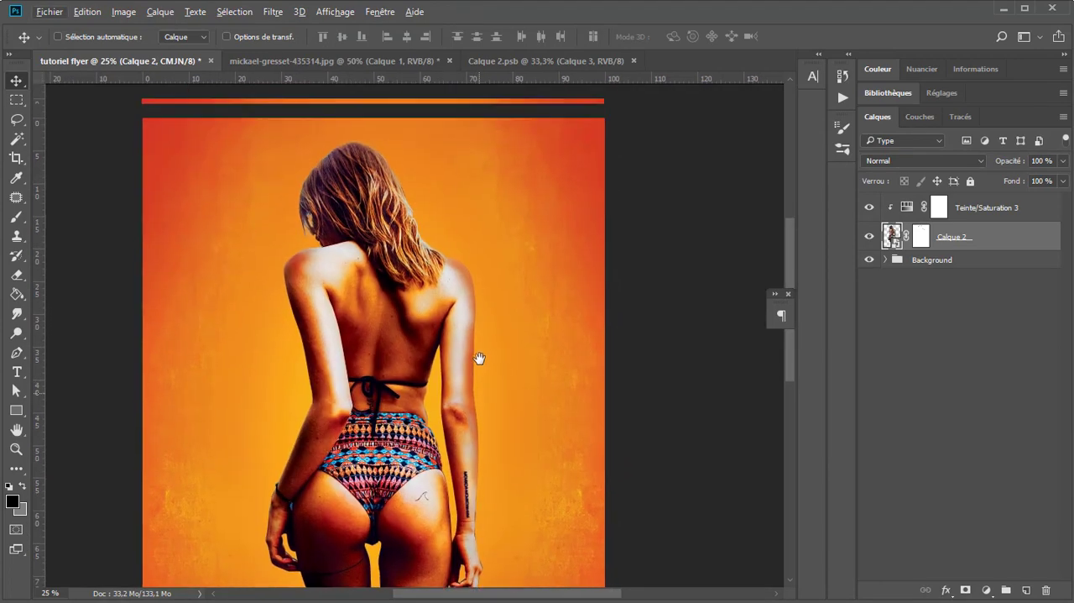
Step: Add a horizontal guide at 50% of the flyer's height
click(273, 12)
mouse_move(335, 11)
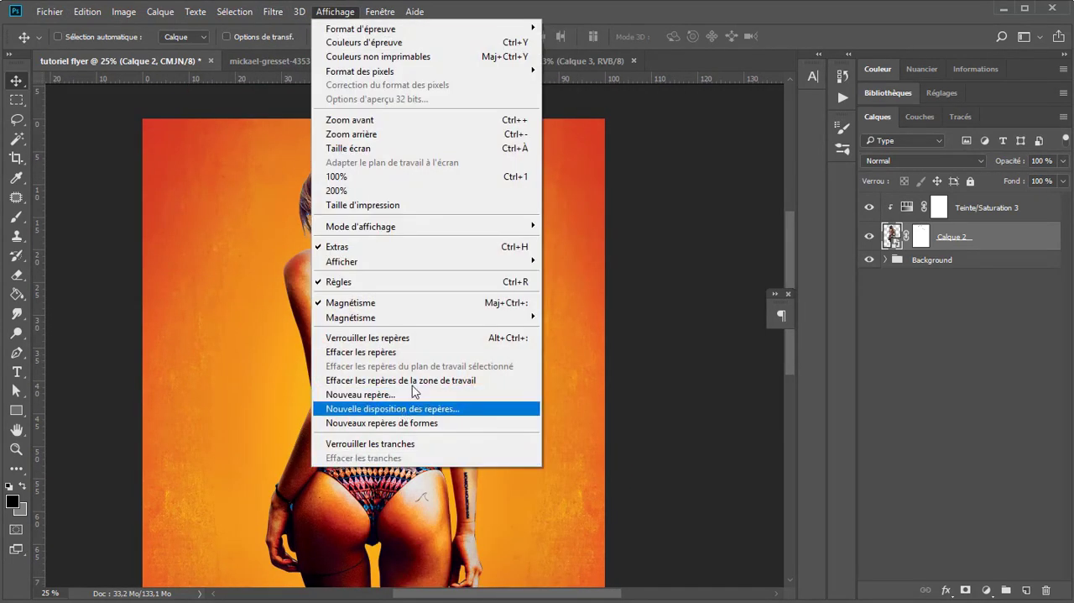
click(396, 399)
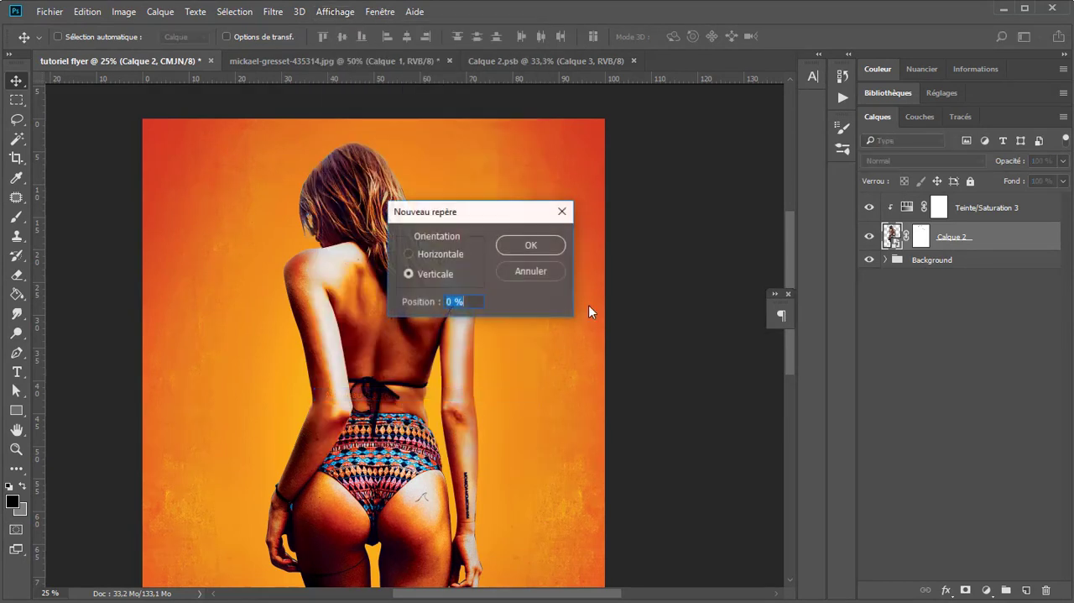
key(Tab)
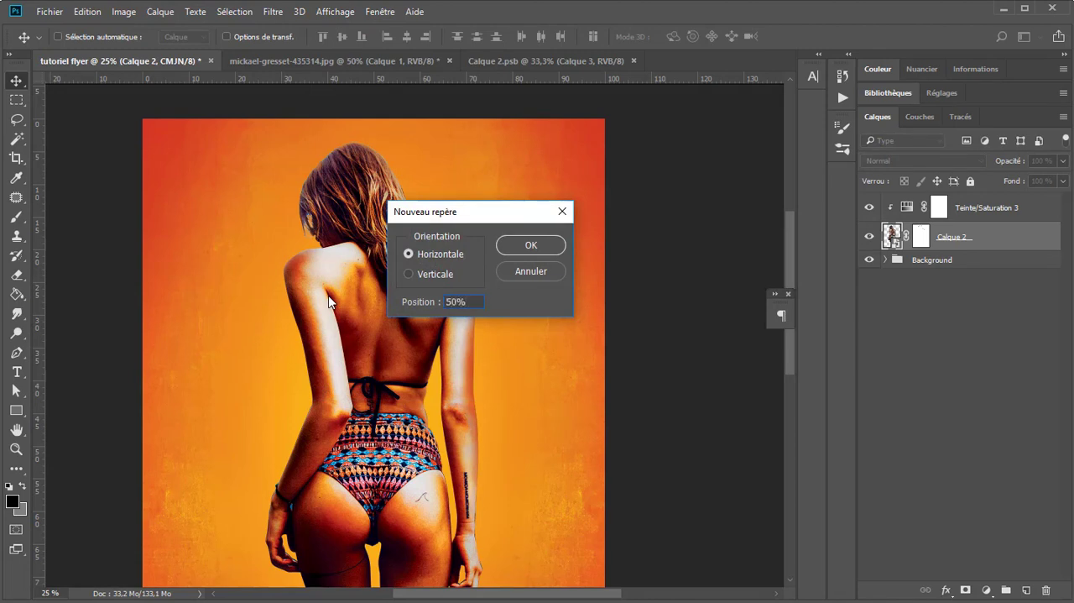
key(Return)
scroll(342, 419, down, 1)
scroll(411, 441, up, 1)
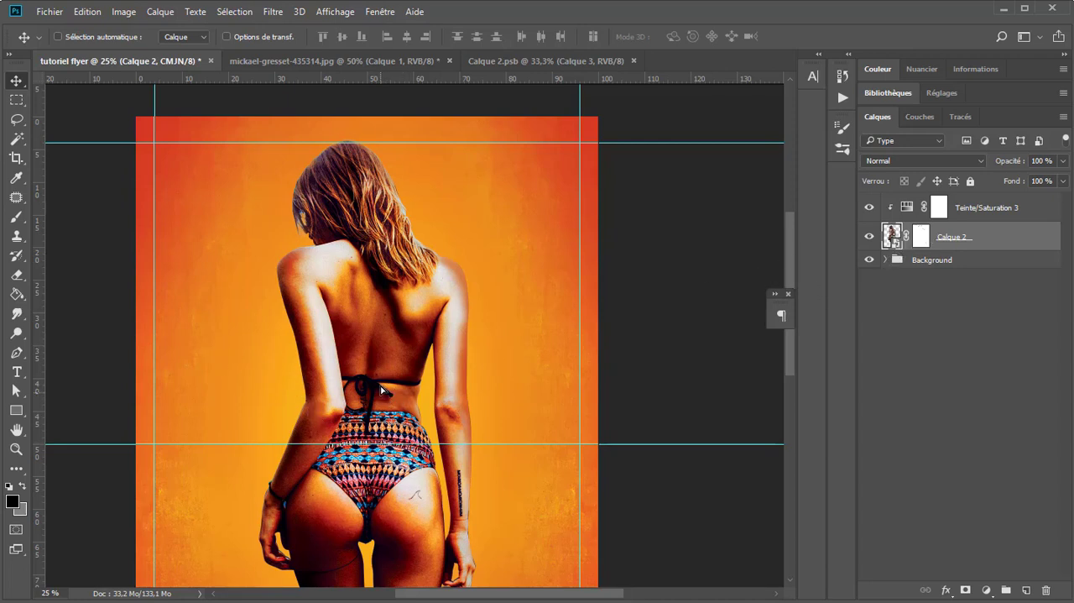
Step: Move the woman up slightly so her head crosses the upper guide, and select the entire canvas for alignment
drag(380, 388, 381, 386)
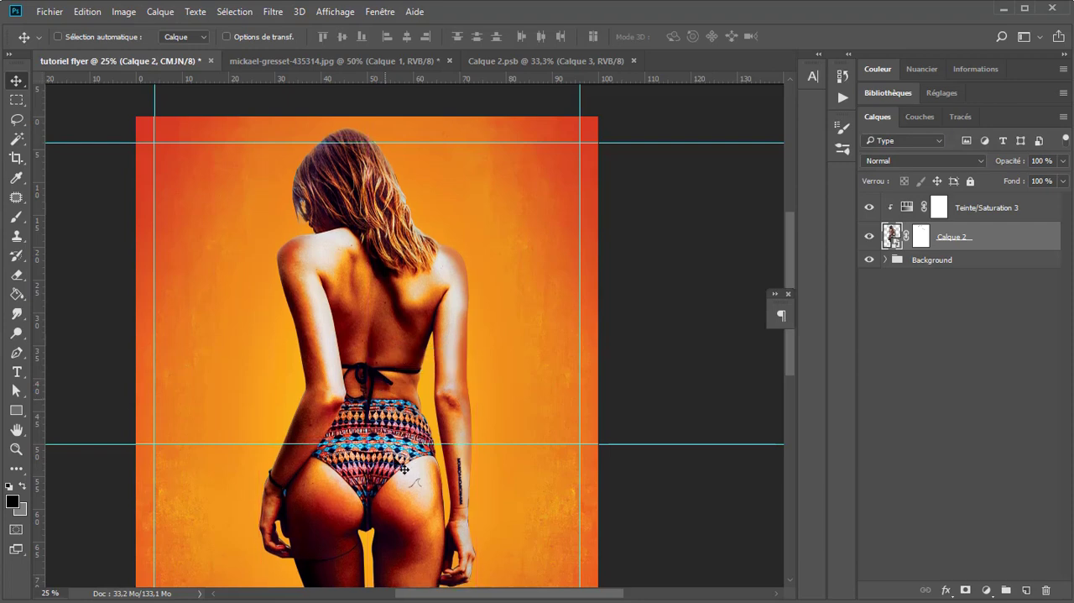
scroll(393, 443, down, 1)
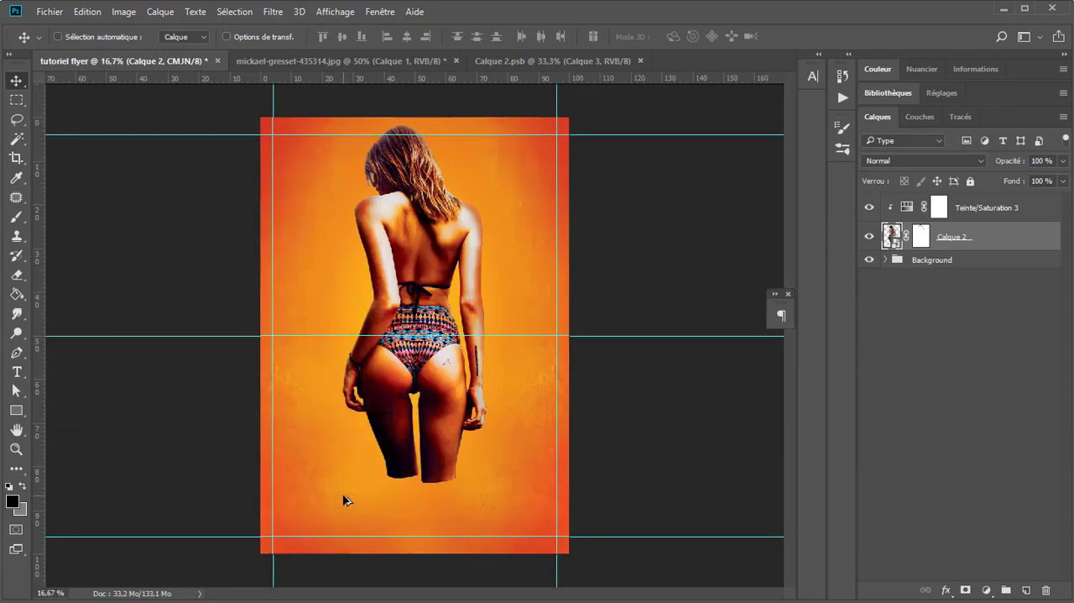
scroll(342, 482, up, 1)
key(ctrl+a)
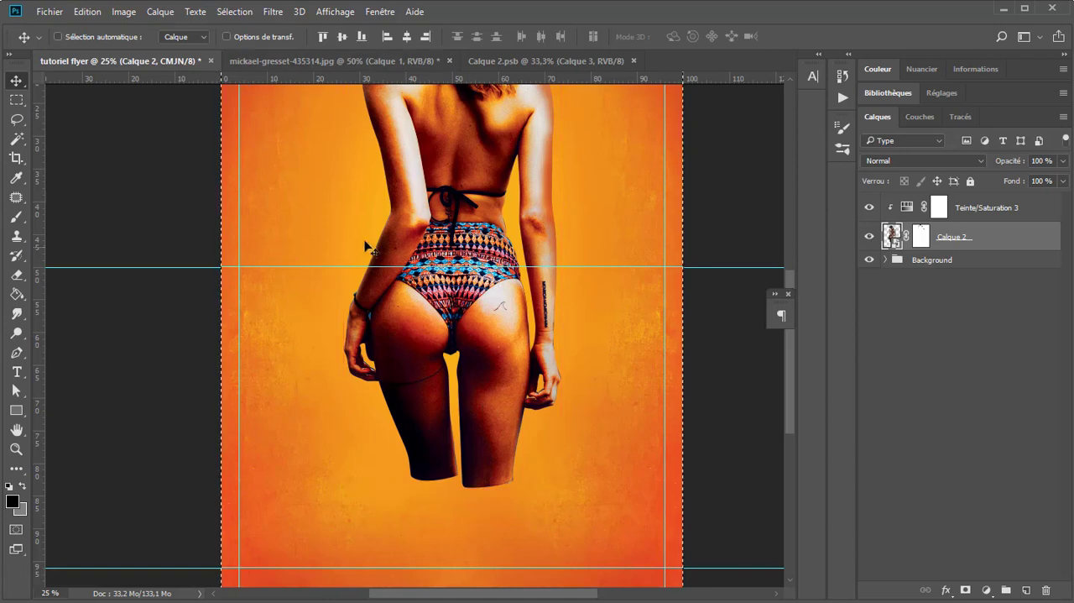
drag(473, 195, 384, 415)
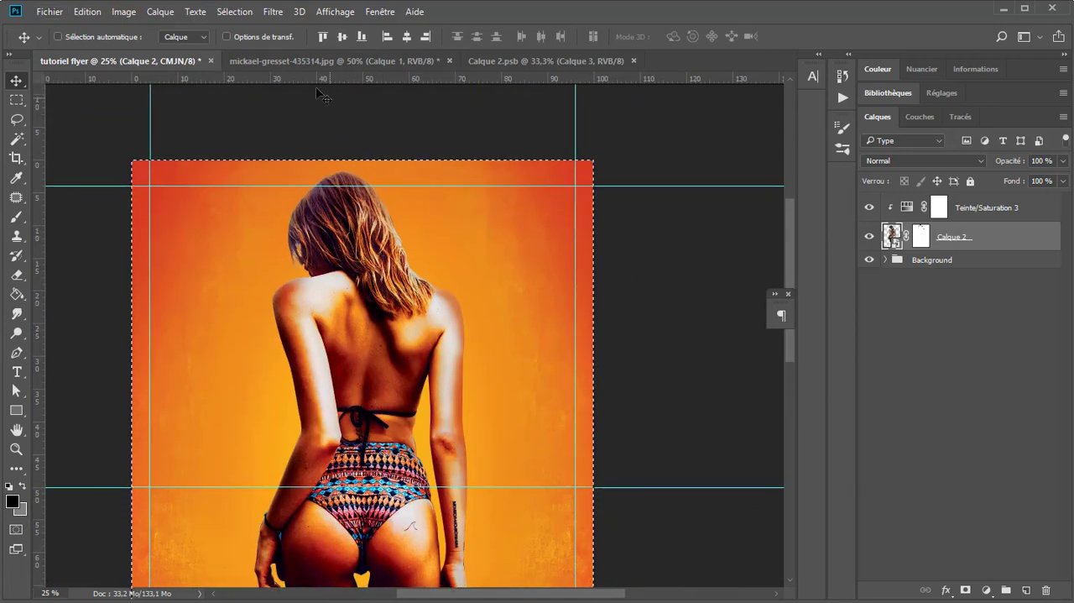
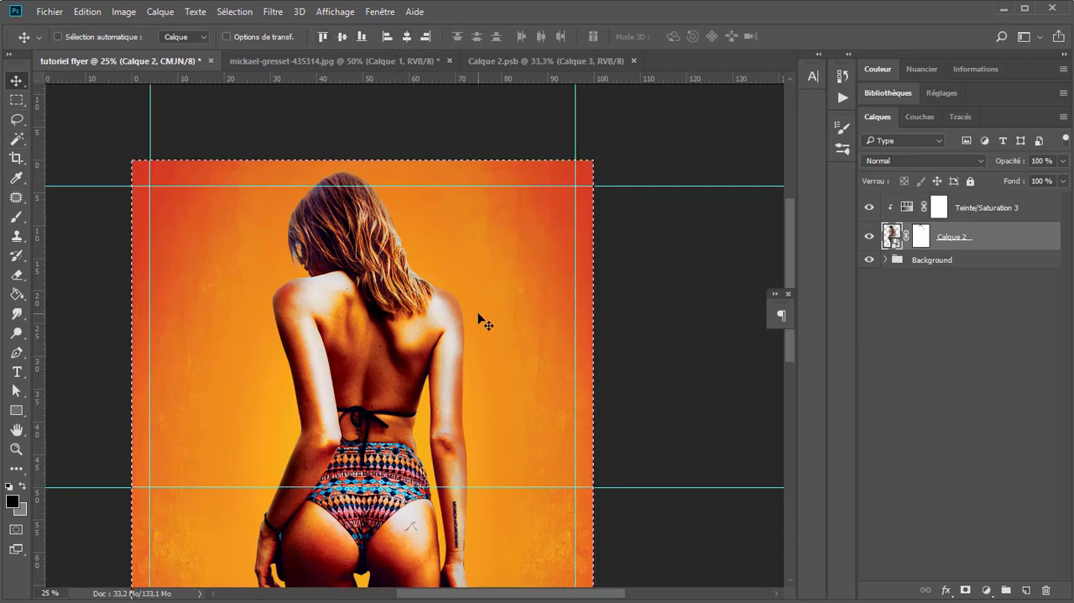
Step: Remove the horizontal guide at the flyer's mid-height and clear the canvas selection
scroll(388, 453, down, 1)
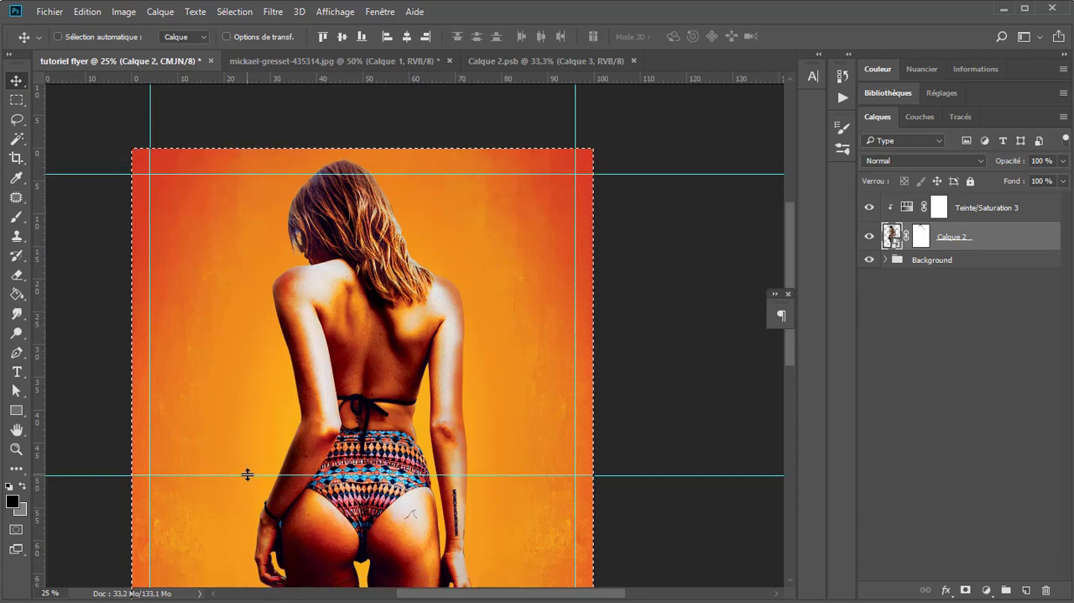
drag(247, 475, 34, 445)
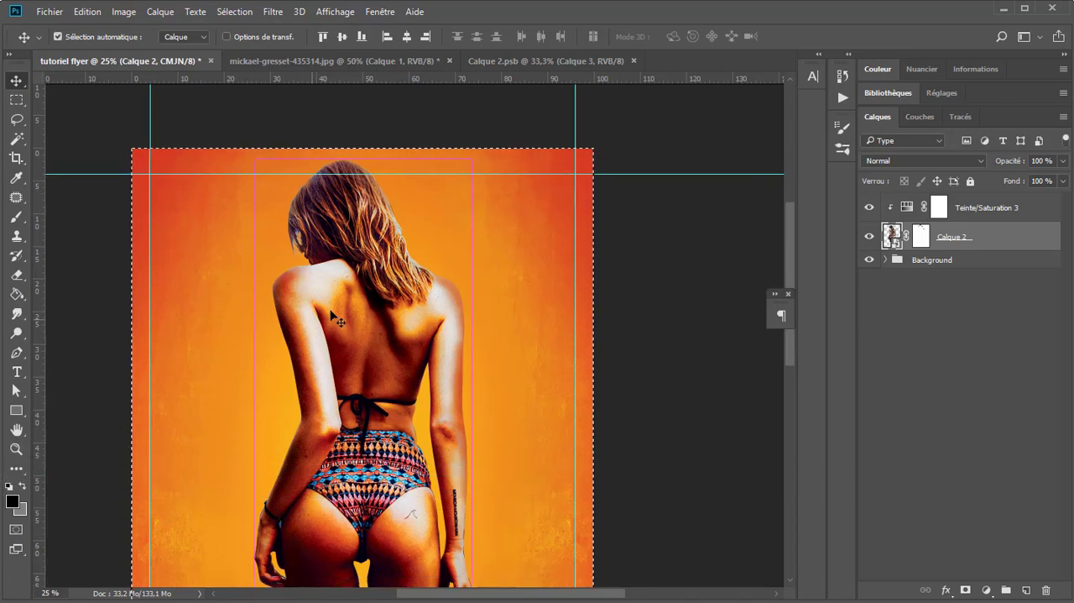
key(ctrl+0)
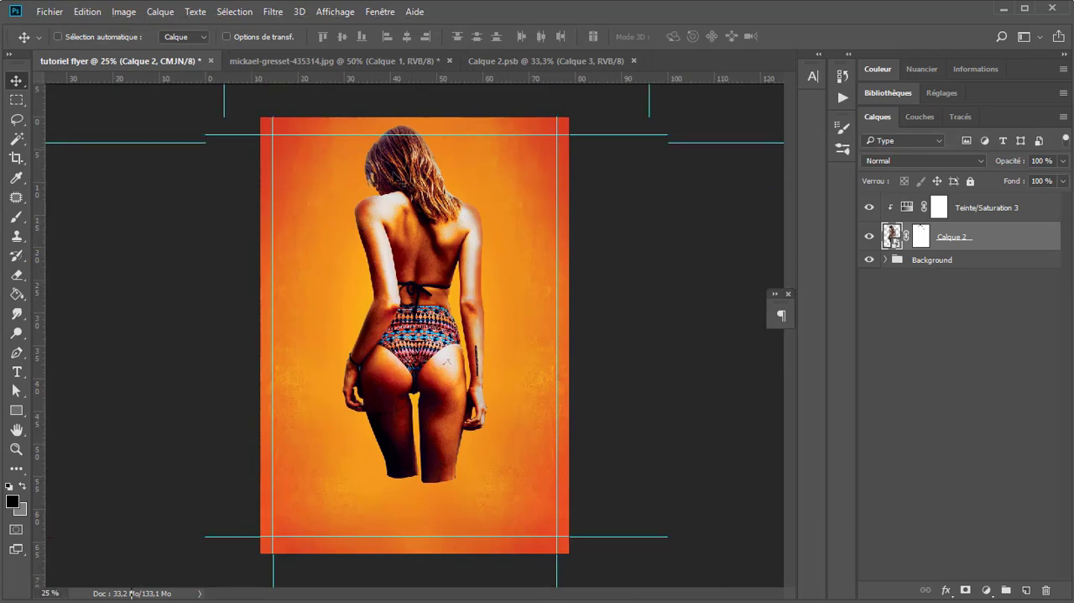
Step: Close the Calque 2.psb document and the source photo, leaving only the flyer open
click(634, 61)
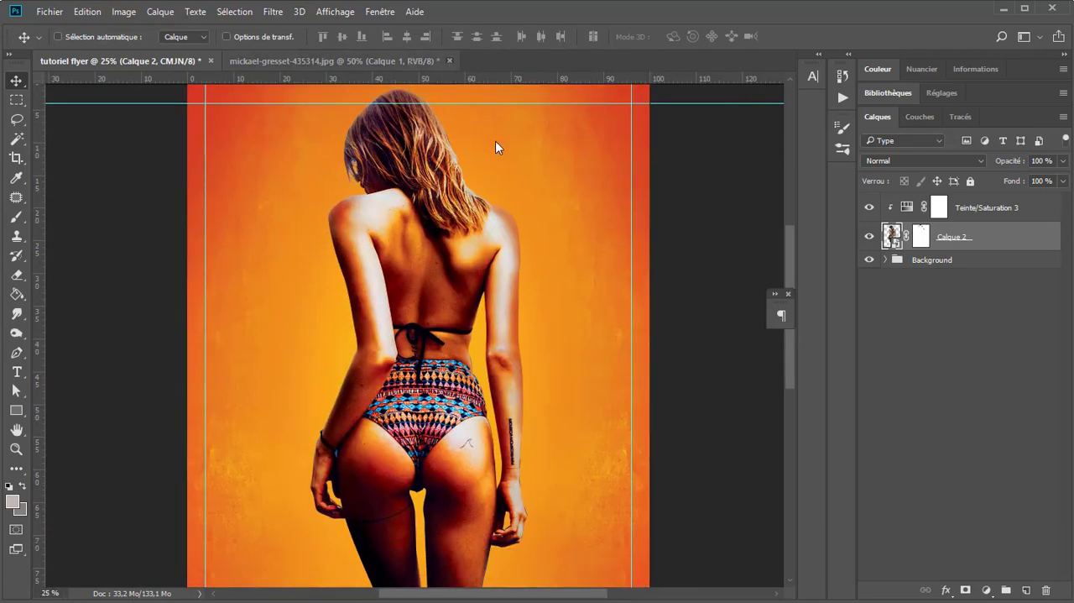
click(449, 61)
click(523, 252)
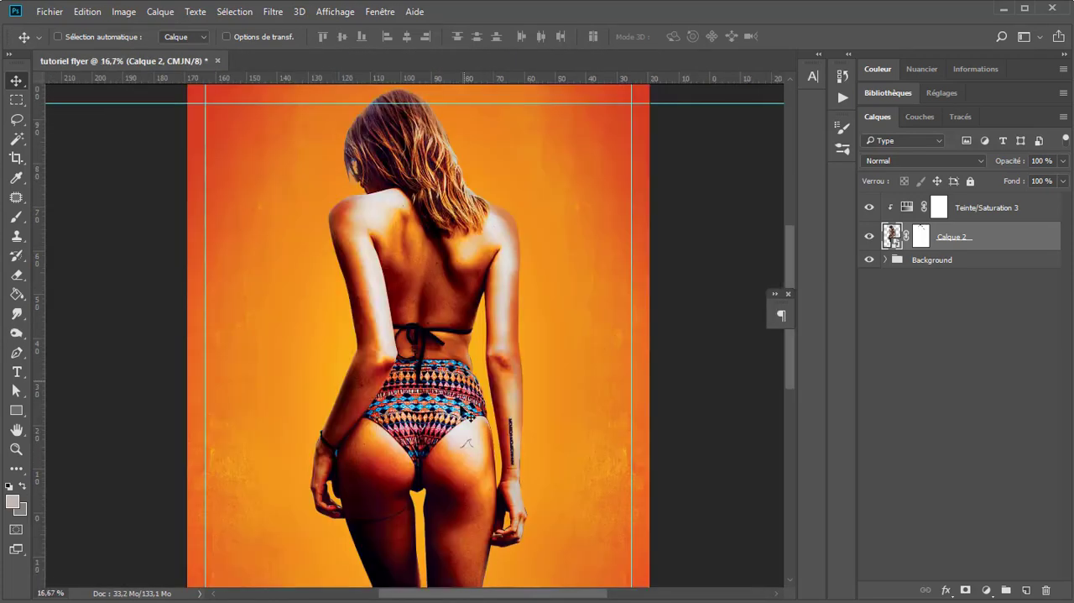
Step: Group the Teinte/Saturation 3 and Calque 2 layers and rename the group Img
scroll(463, 376, up, 1)
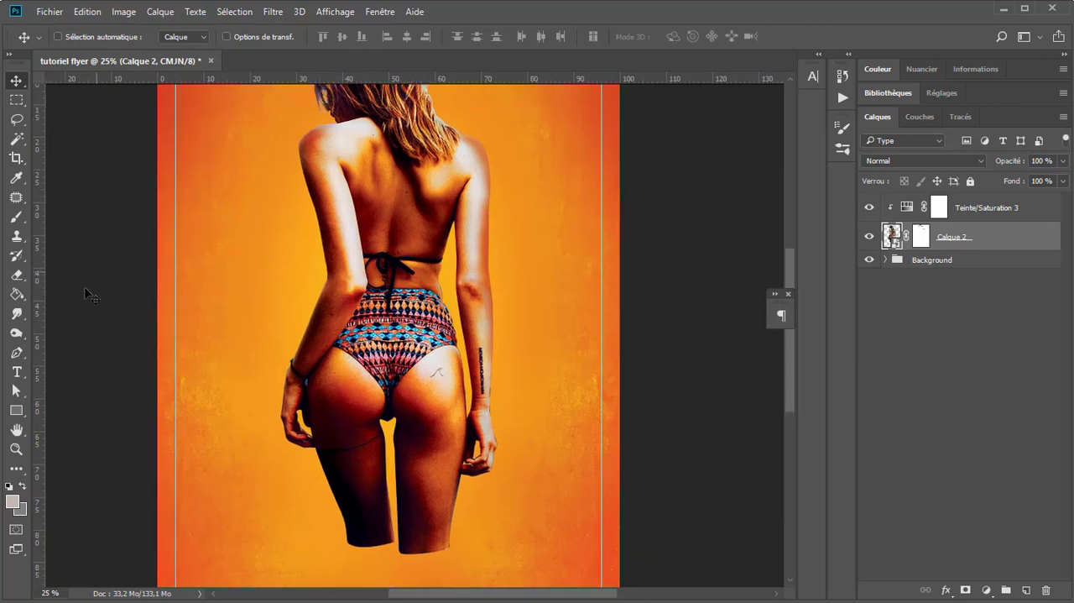
shift+click(1040, 209)
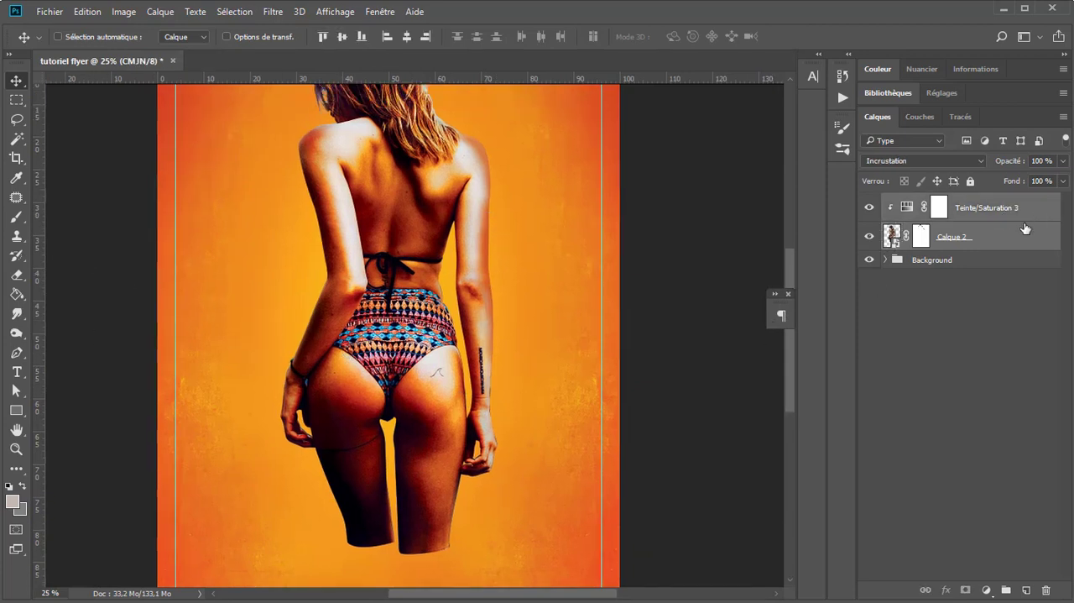
key(ctrl+g)
double_click(924, 202)
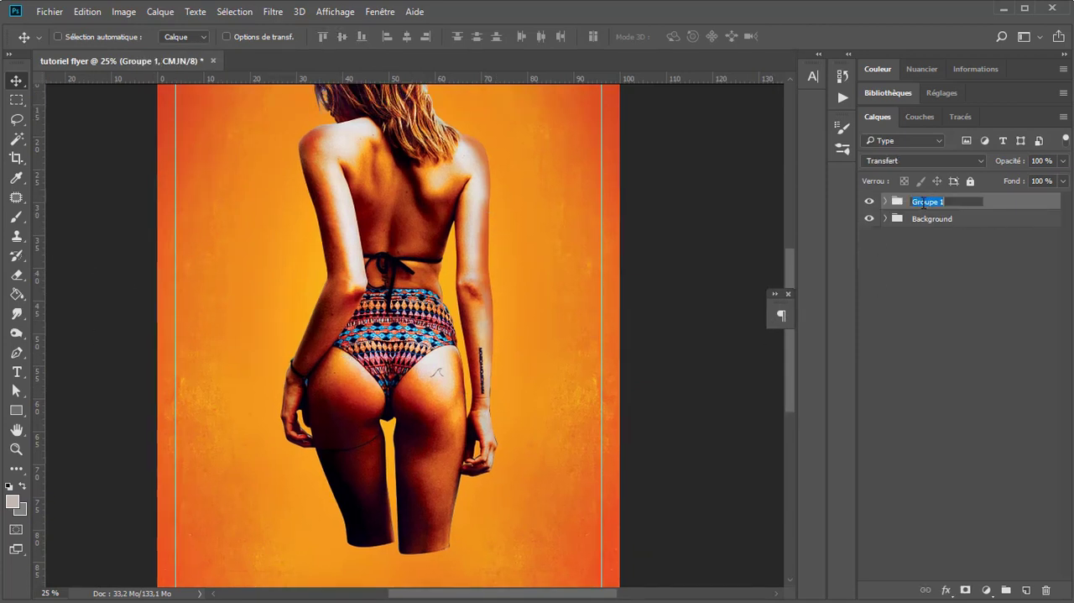
text(Img)
key(Return)
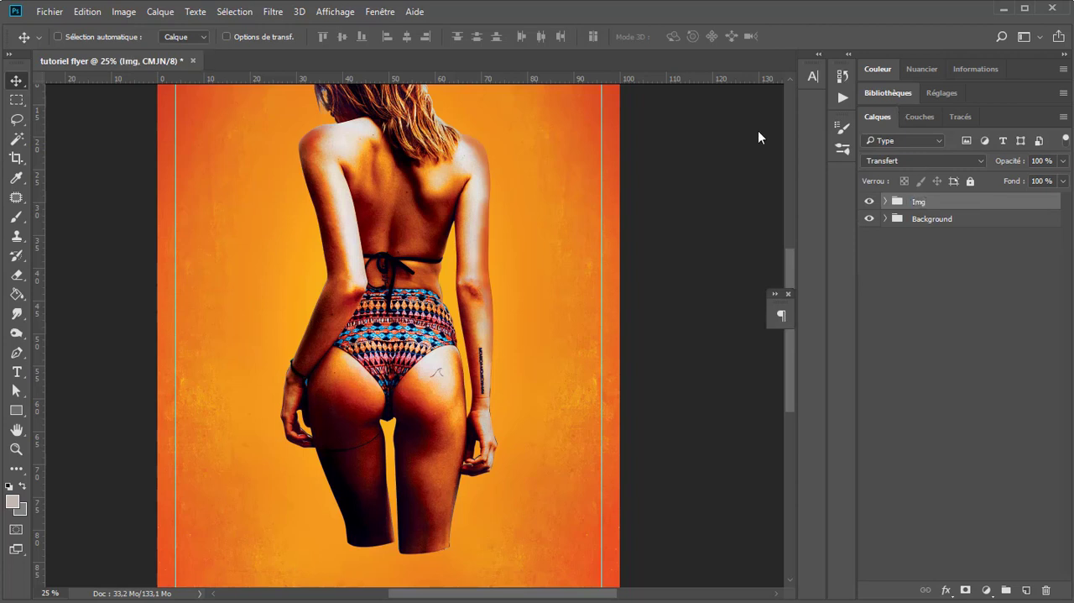
Step: Add the text "Mixzik" in 110 pt Sarina across the woman's hips, on a new layer above the Img group
scroll(302, 306, right, 2)
click(928, 218)
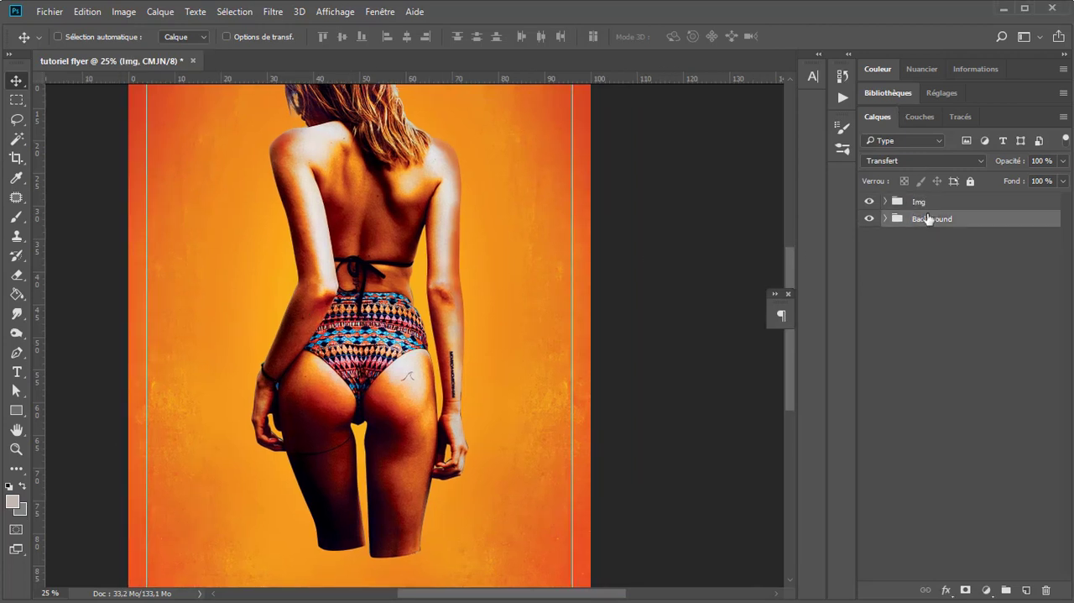
click(922, 204)
key(t)
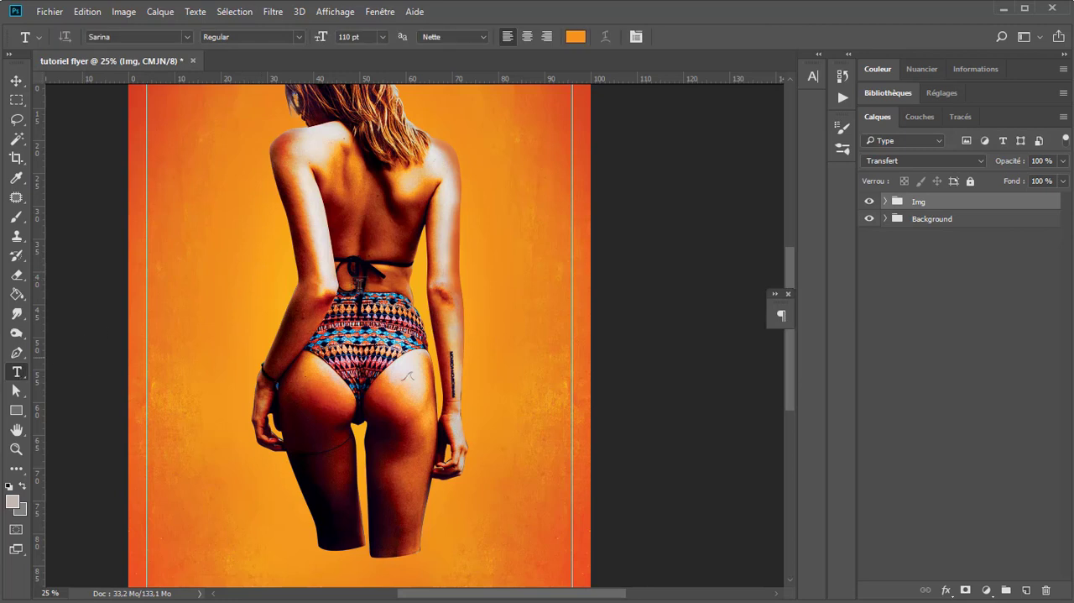
click(199, 340)
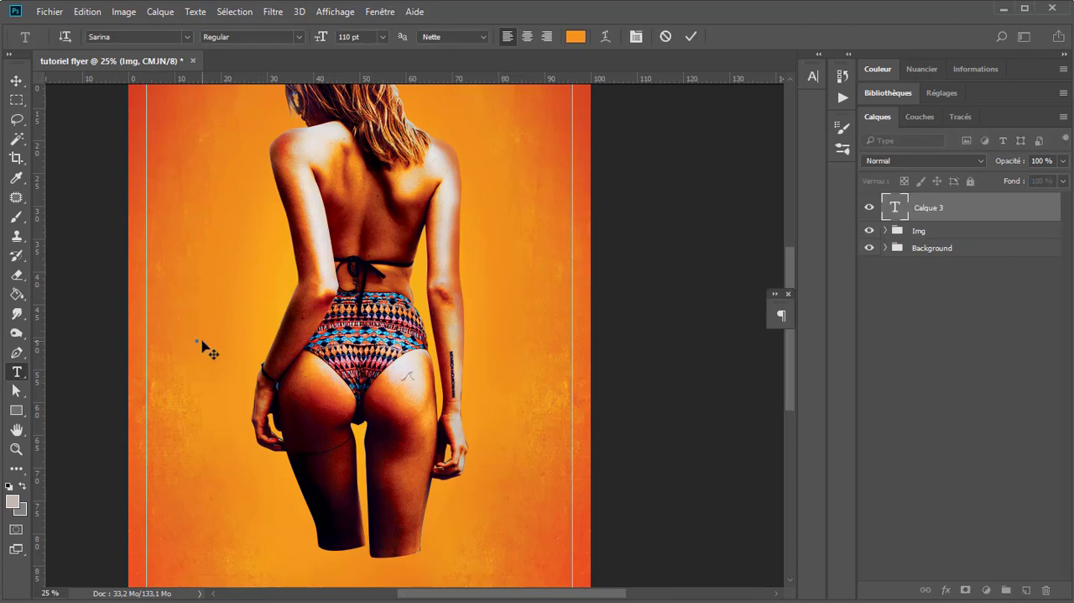
text(Miami)
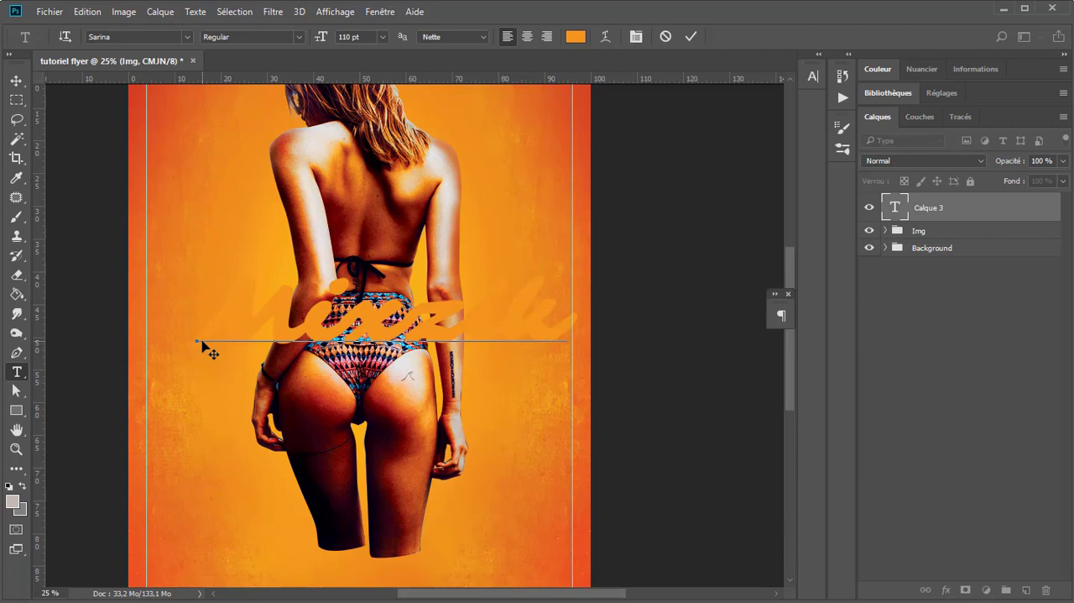
key(ctrl+a)
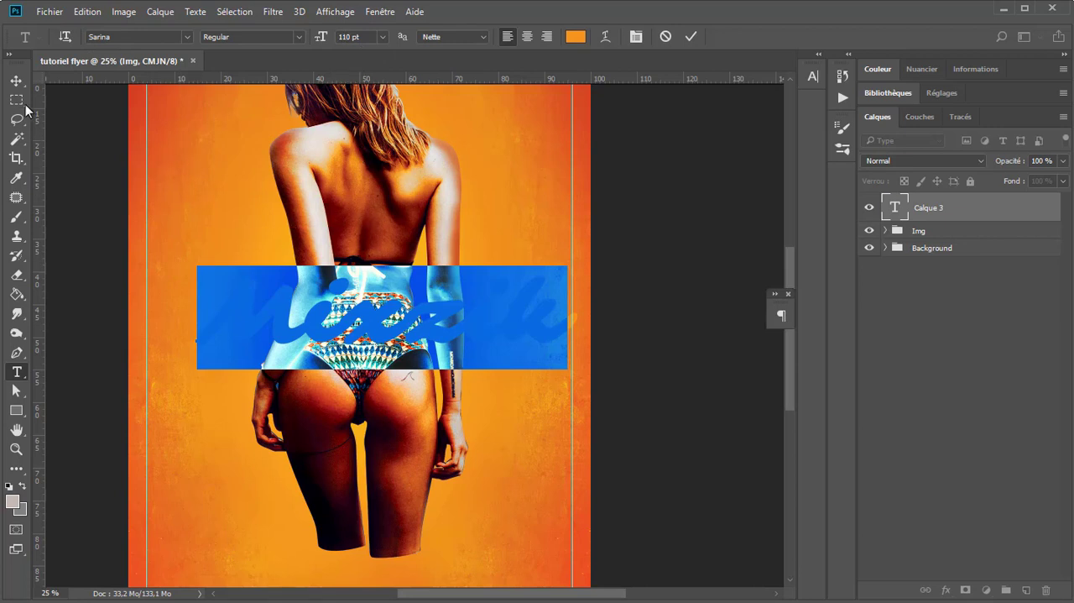
click(16, 81)
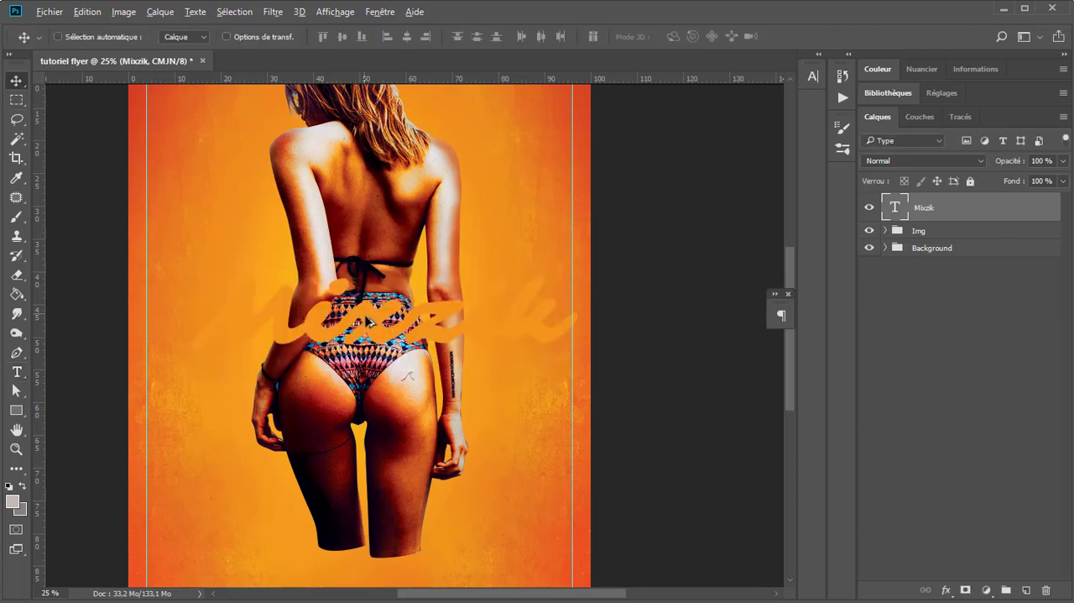
Step: Check the text colour of the Mixzik title in the colour picker
key(alt+t)
key(Escape)
key(Escape)
key(t)
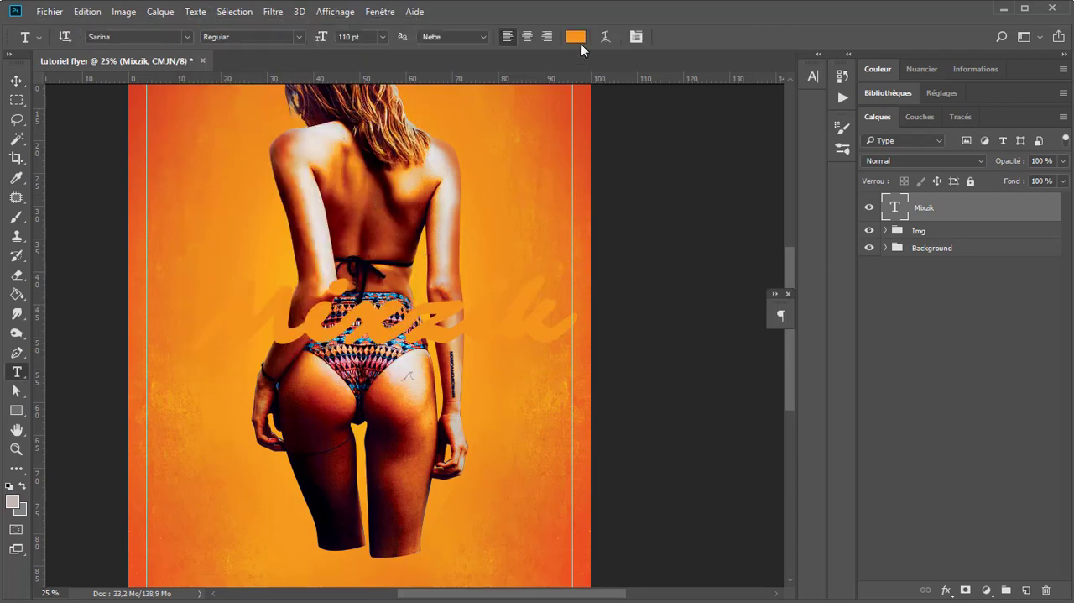
click(578, 40)
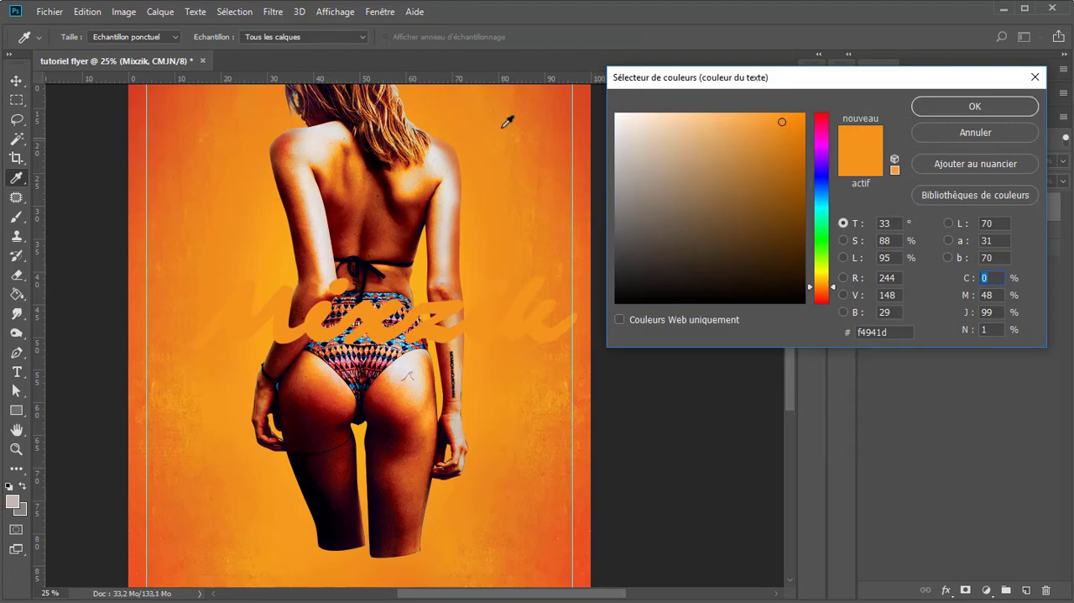
key(Return)
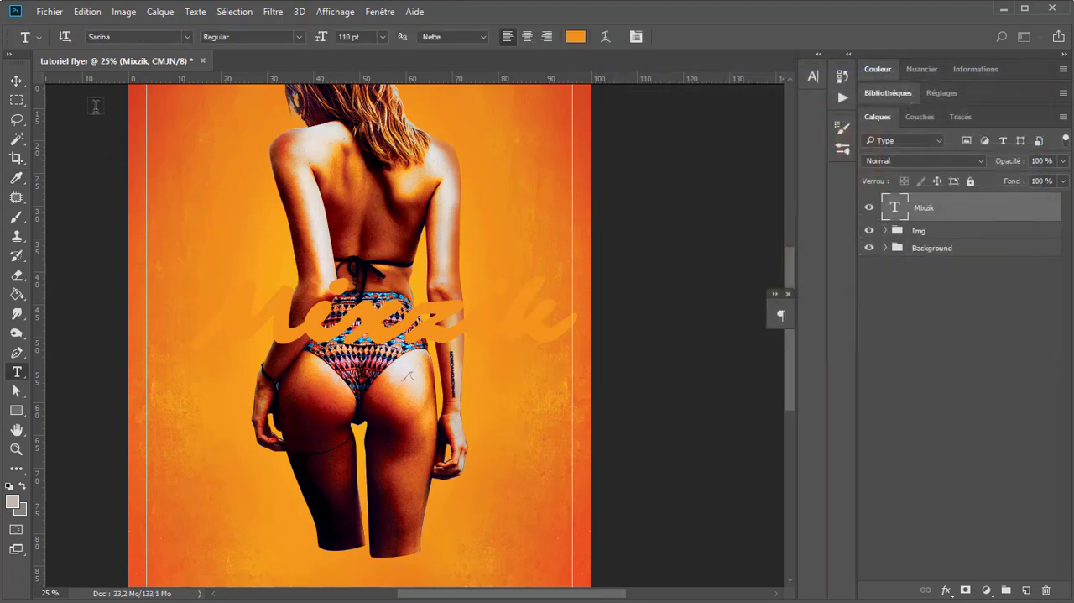
Step: Duplicate the Mixzik text just below the original and replace the copy's wording with "Party"
click(16, 80)
drag(348, 322, 401, 382)
key(t)
double_click(395, 394)
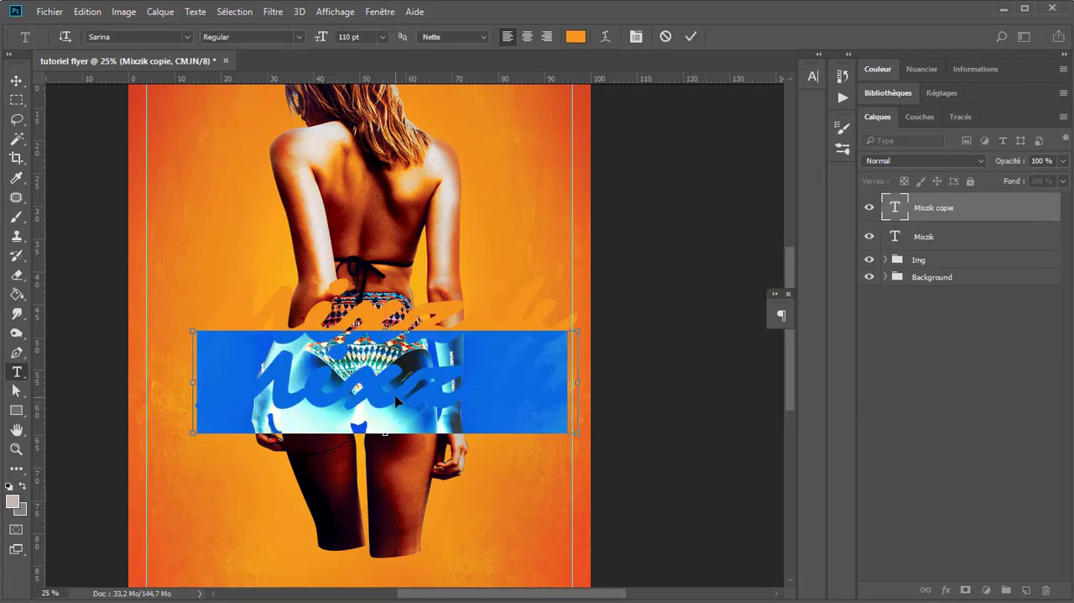
text(Party)
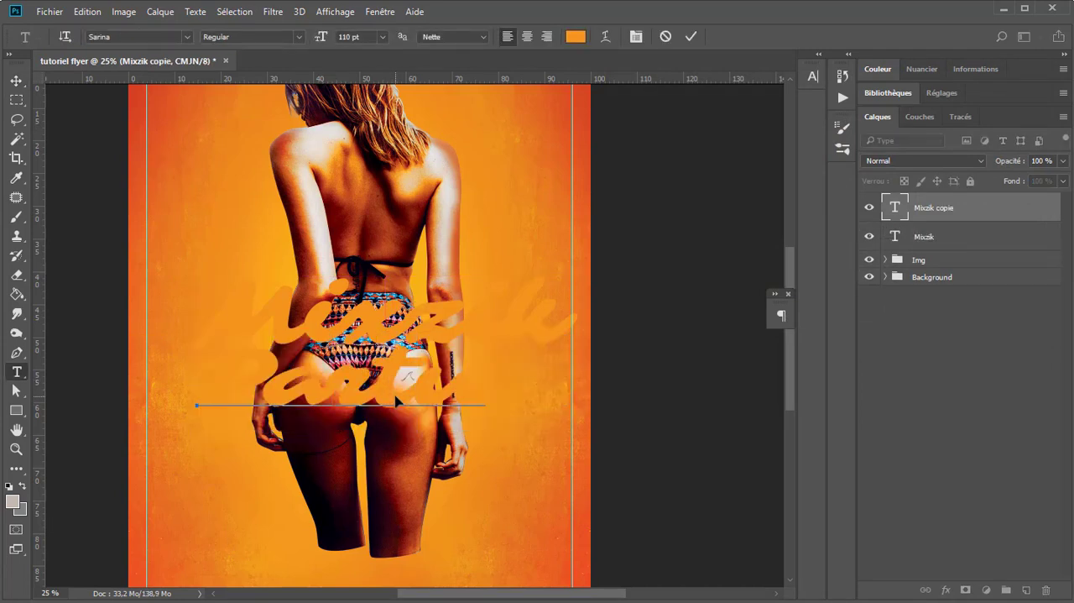
text(y)
Step: Set the Party text in Nexa Bold and enlarge it to 168 pt
key(ctrl+a)
scroll(395, 401, up, 4)
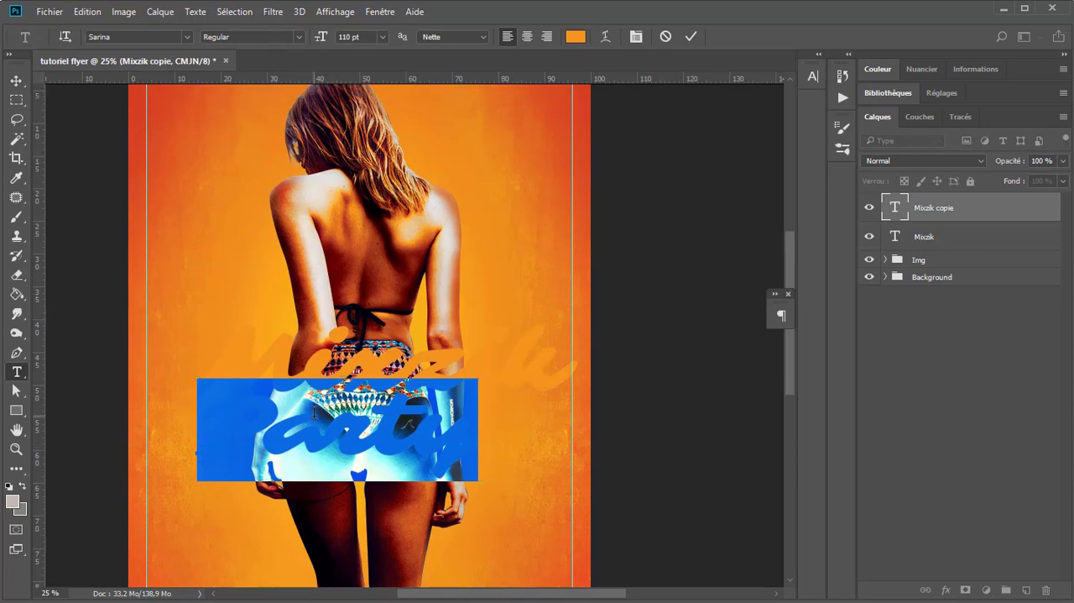
text(nexa)
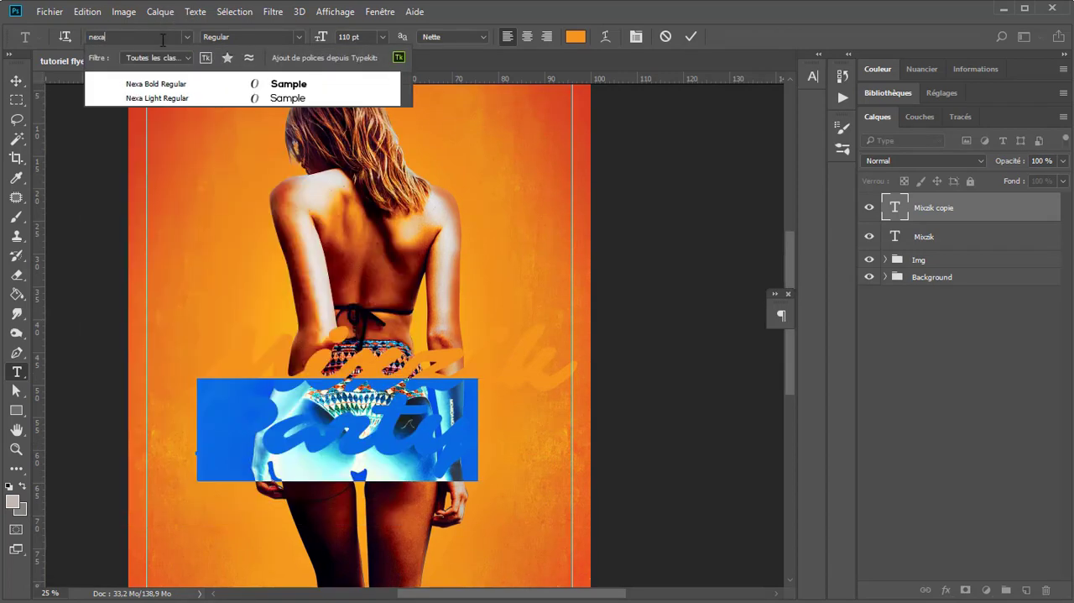
key(Down)
key(Return)
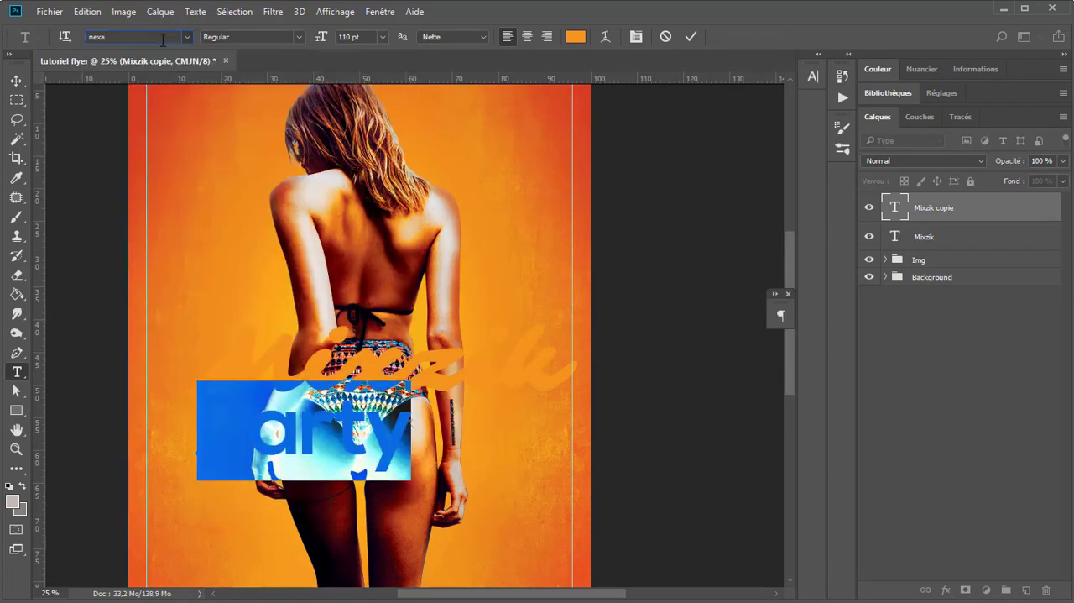
drag(323, 39, 365, 46)
click(16, 82)
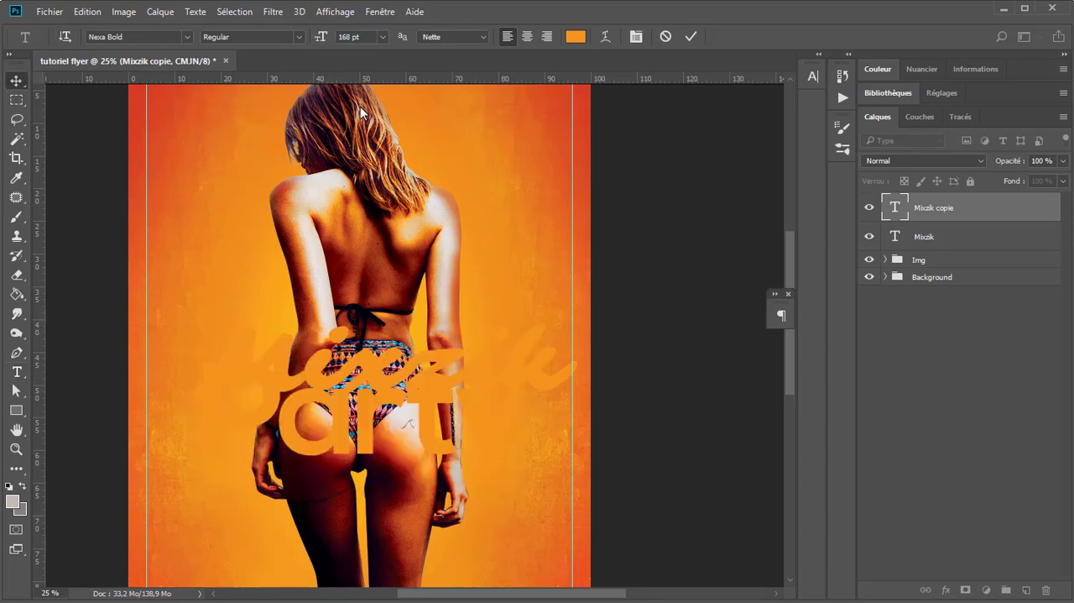
Step: Convert the Party and Mixzik text layers into one smart object and open its contents for editing
shift+click(967, 239)
right_click(1017, 225)
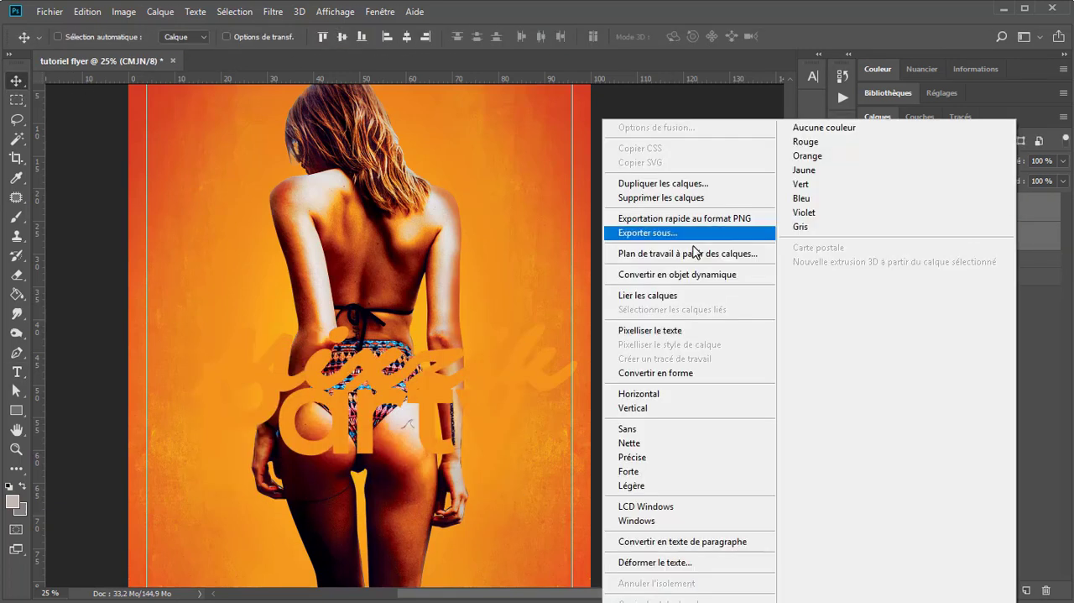
click(702, 275)
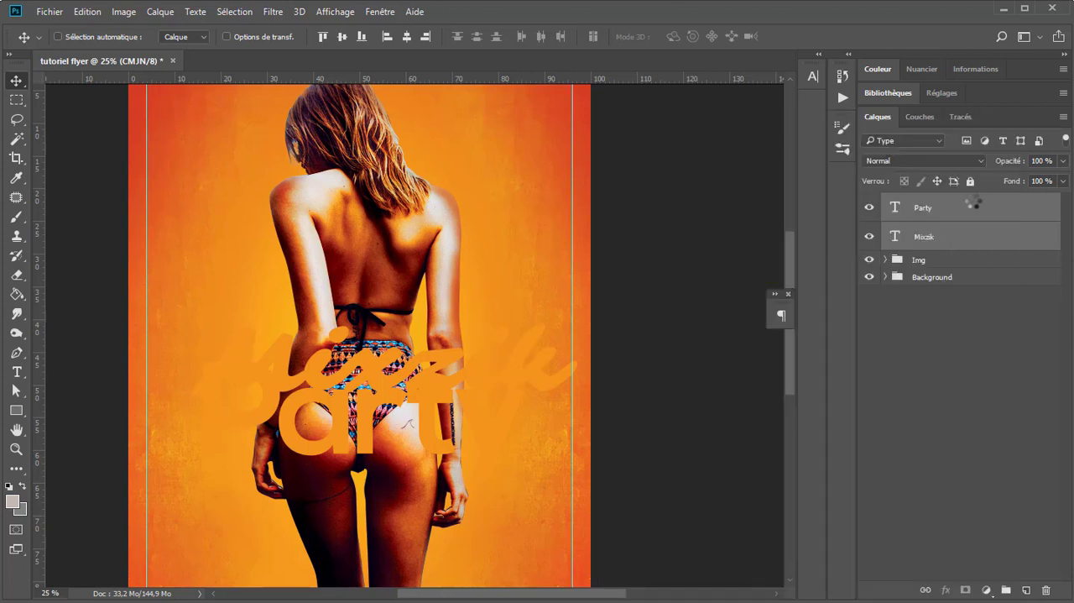
double_click(892, 210)
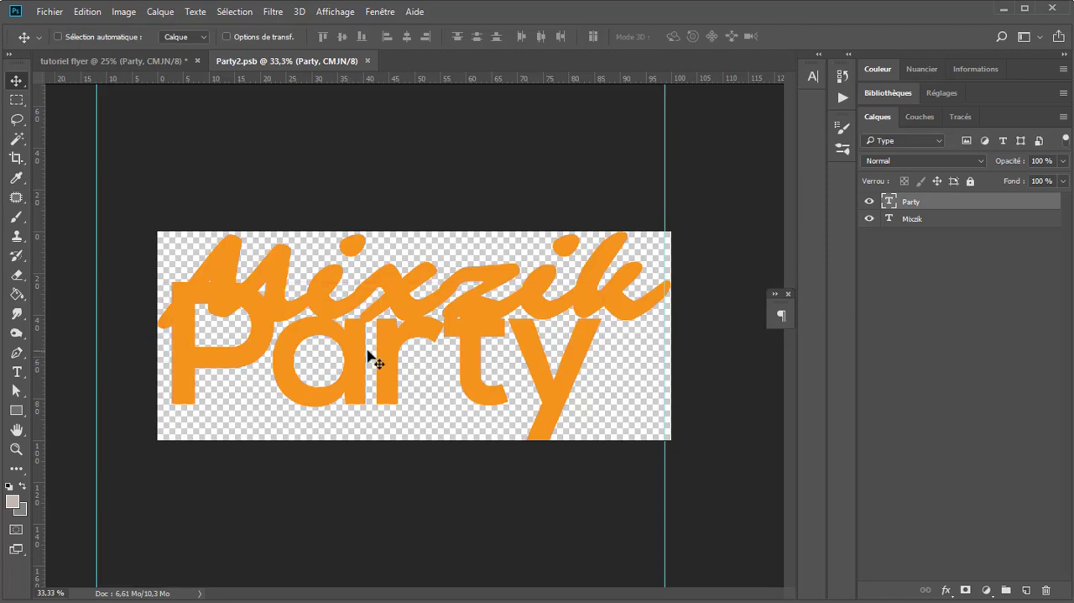
Step: Shift the Party text slightly down and to the right, and set it in all caps
drag(372, 355, 393, 368)
click(811, 77)
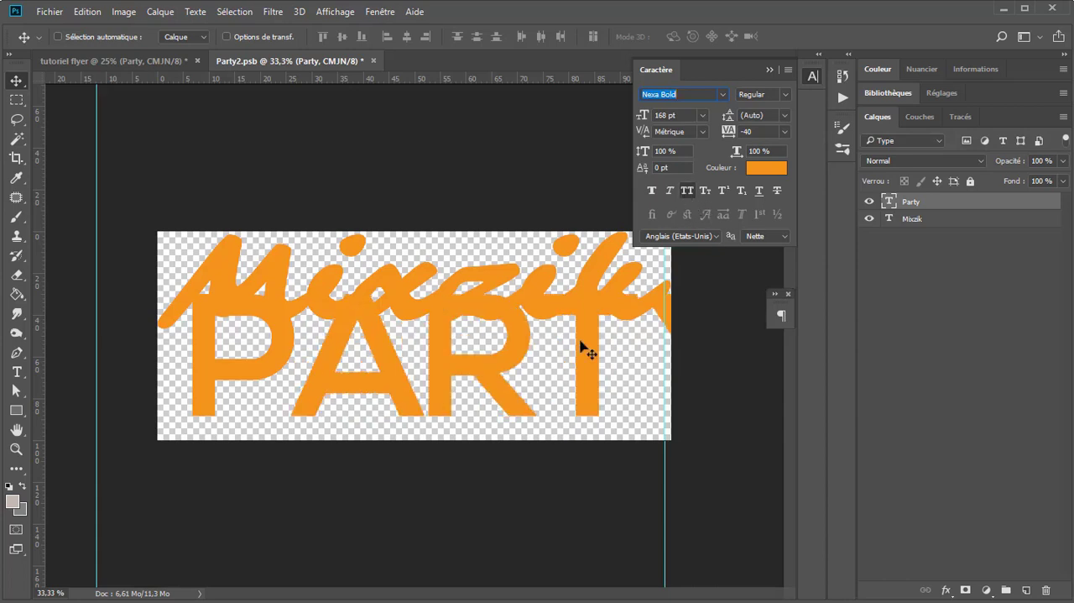
key(Return)
Step: Extend the smart object's canvas to the right with the Crop tool so the whole word PARTY fits
key(c)
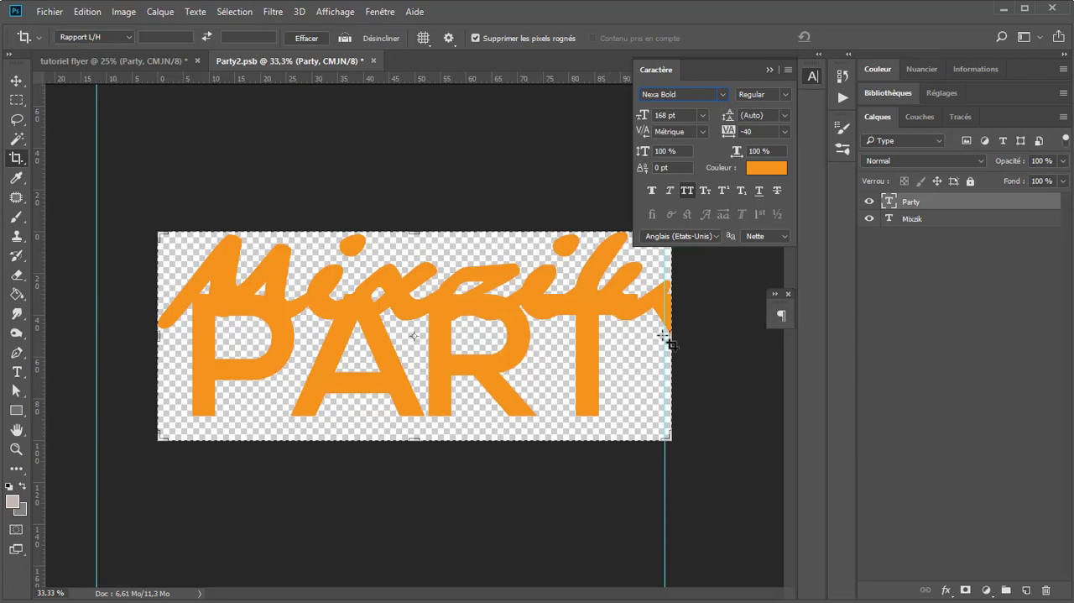
drag(679, 342, 721, 342)
key(Return)
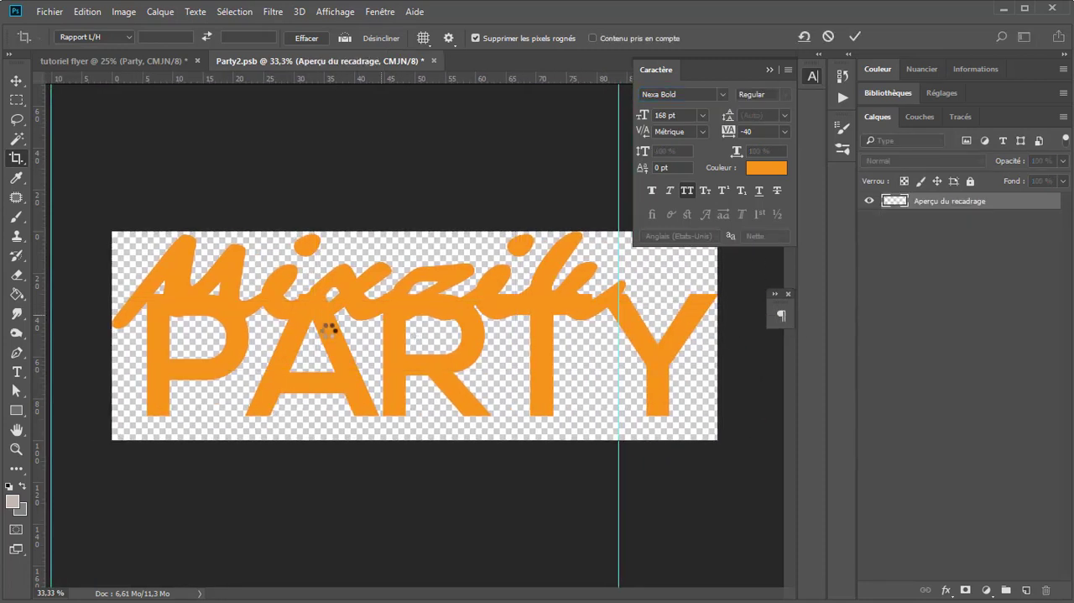
Step: Move PARTY slightly lower under Mixzik and extend the canvas a little at the top with the Crop tool
click(16, 80)
mouse_move(420, 312)
mouse_down()
mouse_move(420, 331)
mouse_move(406, 340)
mouse_move(413, 320)
mouse_up()
key(c)
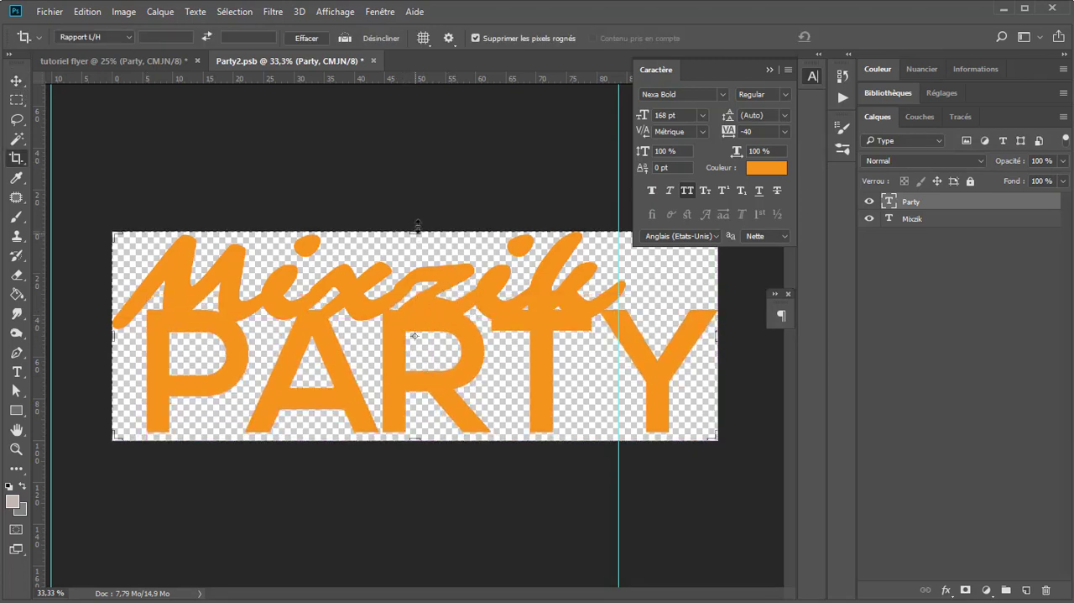
drag(417, 232, 417, 224)
key(Return)
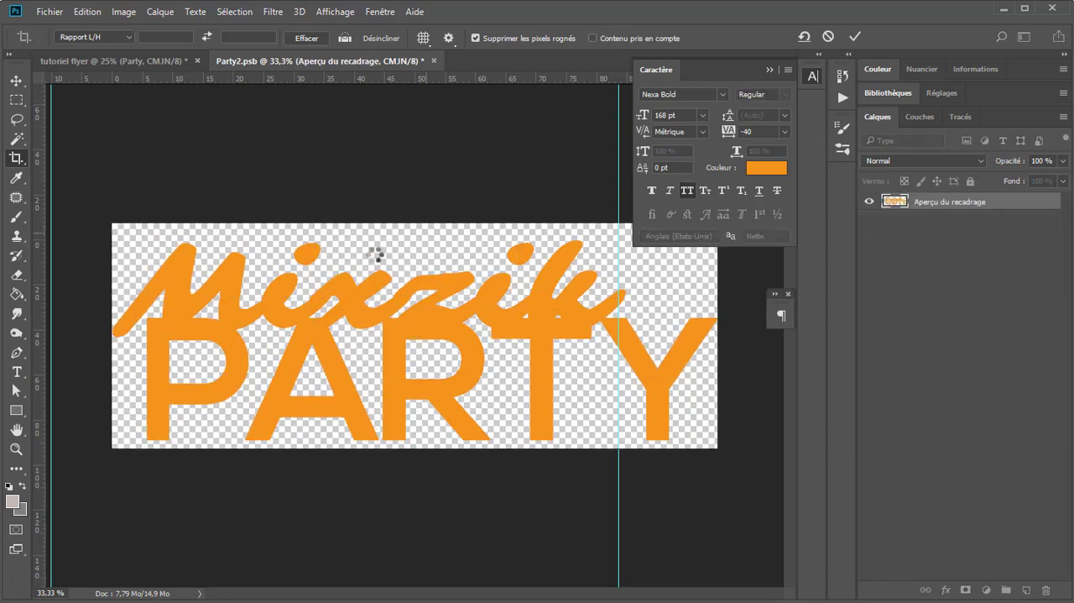
Step: Place the Party layer beneath the Mixzik layer in the stacking order
click(17, 80)
click(768, 70)
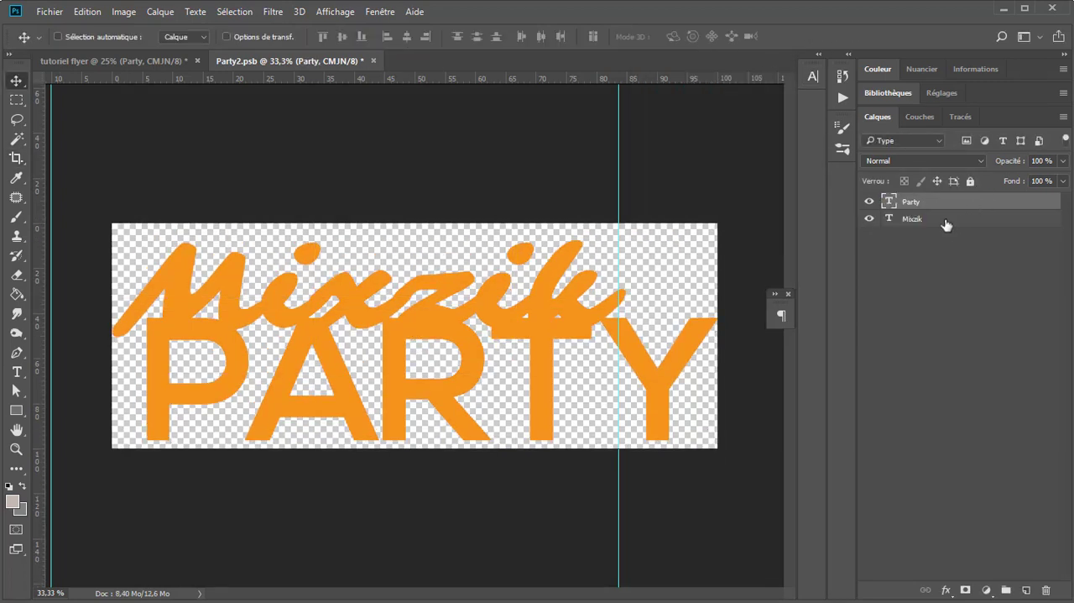
drag(925, 207, 935, 227)
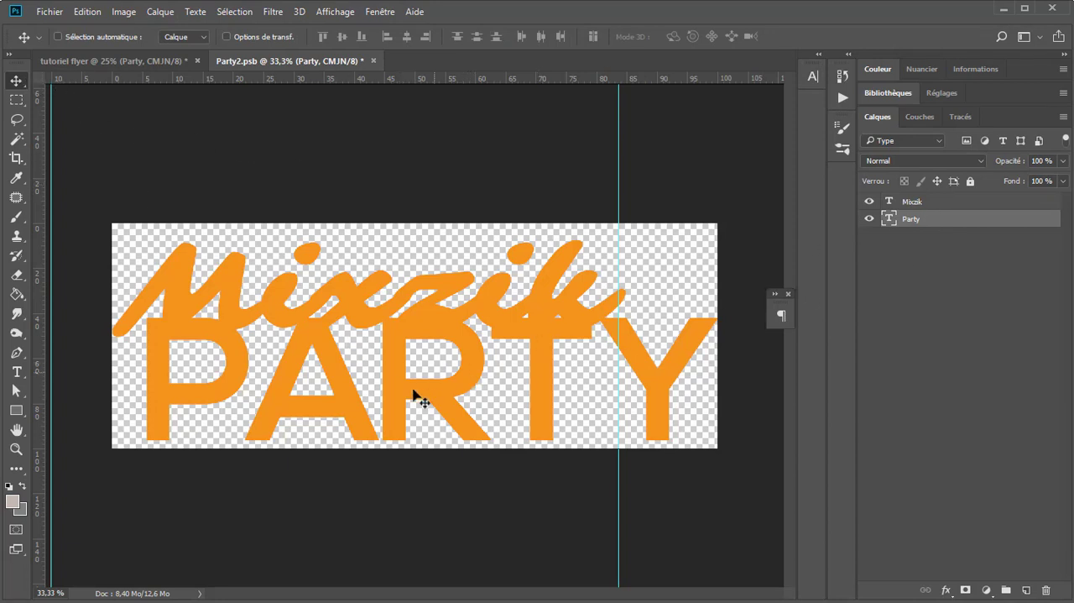
Step: Nudge the PARTY text slightly down and to the left beneath Mixzik
key(Down)
key(Down)
key(Down)
key(Left)
key(Left)
key(Left)
key(Down)
key(Down)
key(Down)
key(Left)
key(Left)
key(Left)
key(Left)
key(Left)
key(Left)
key(Left)
key(Left)
key(Left)
key(Left)
key(Left)
key(Left)
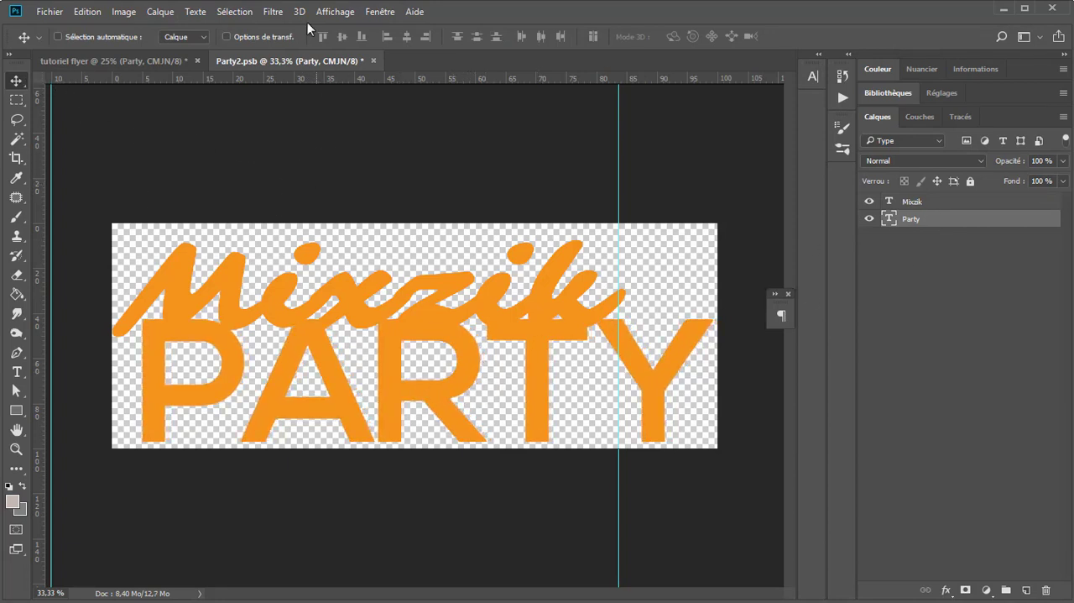
Step: Center the PARTY text horizontally on the smart object's canvas
key(ctrl+a)
click(406, 36)
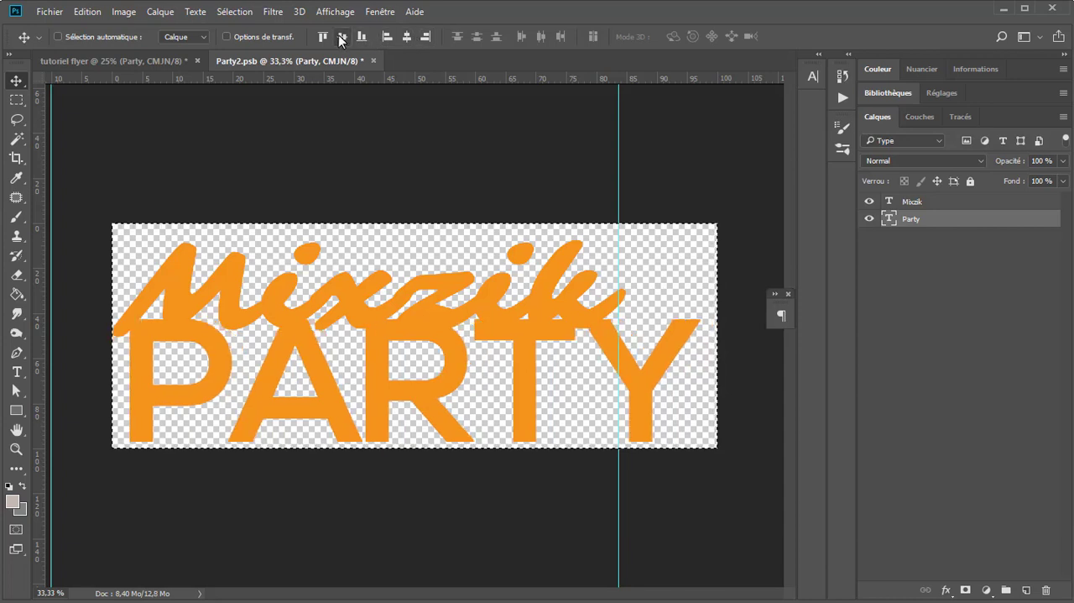
key(ctrl+d)
Step: Scale the Mixzik text proportionally to about 84% and place it above PARTY, aligned with the end of the Y
key(ctrl)
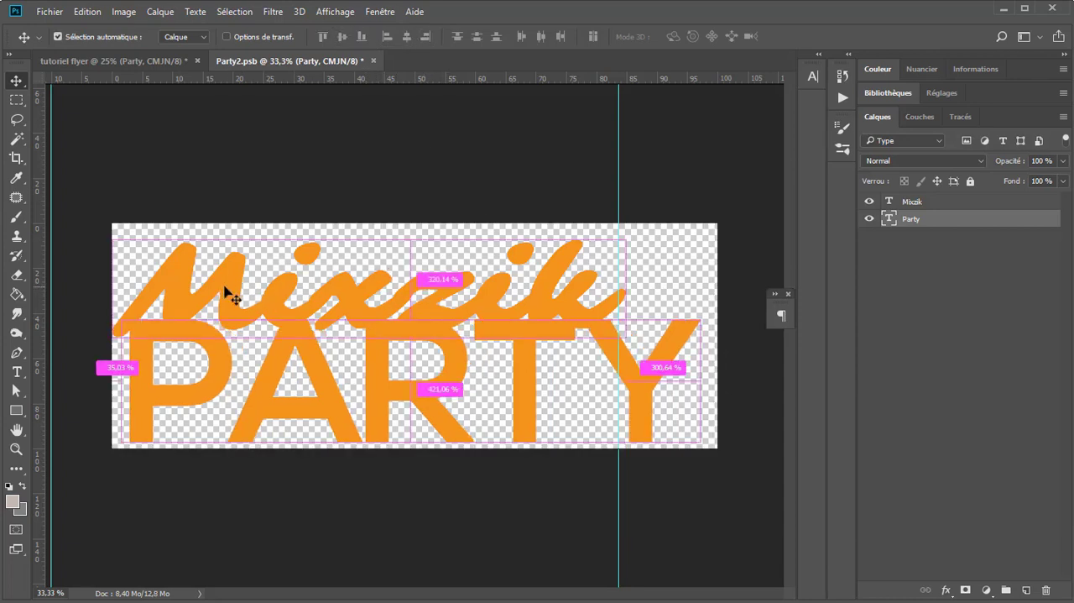
drag(224, 292, 352, 276)
key(ctrl+t)
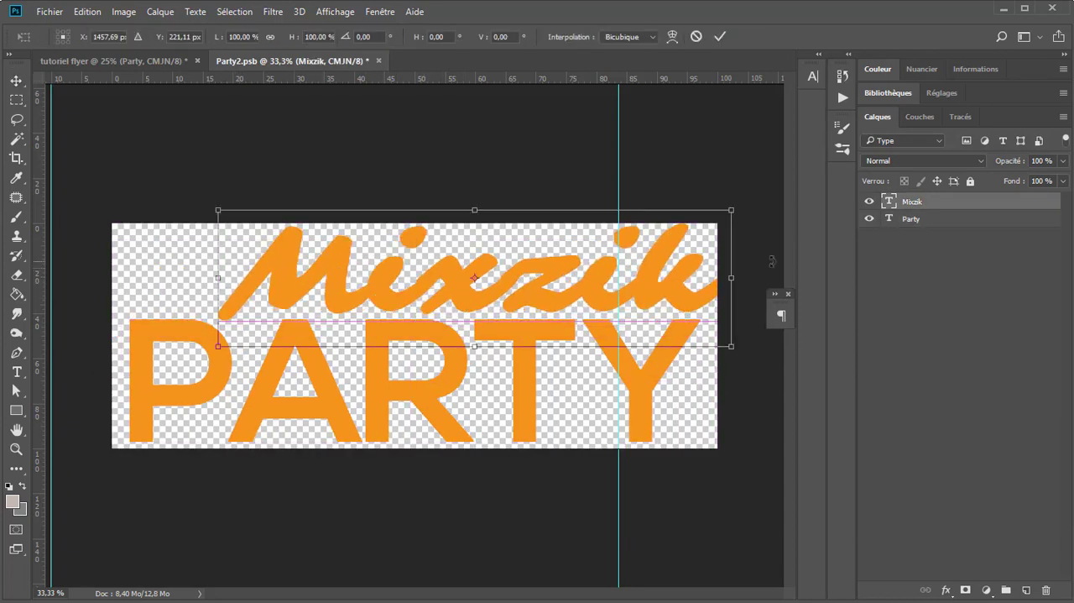
drag(731, 210, 691, 221)
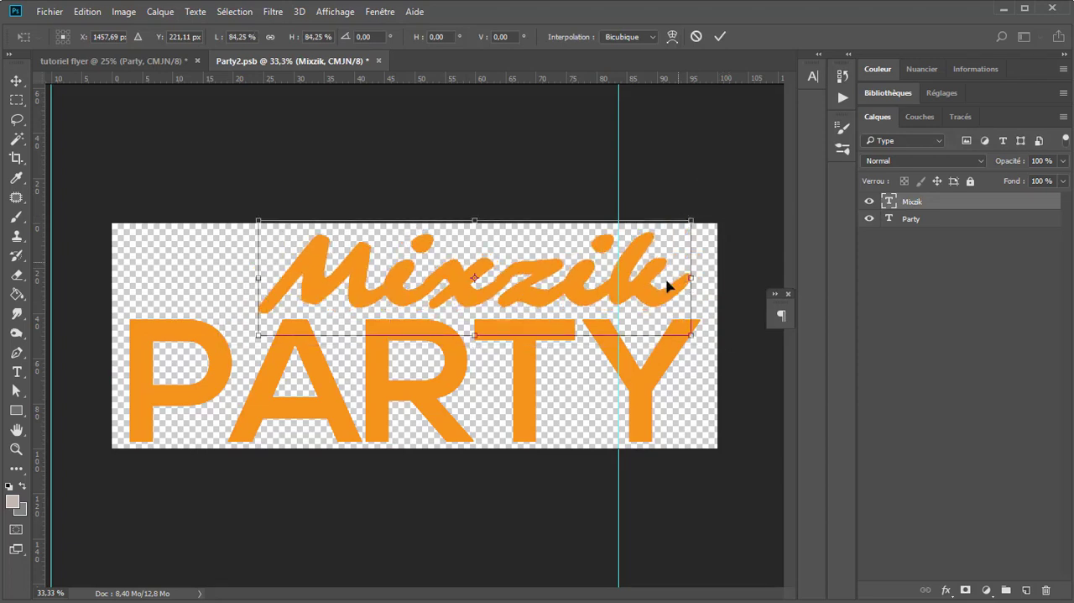
drag(655, 302, 664, 313)
Step: Skew the Mixzik text by shifting its upper edge to the left so the letters stand more upright
right_click(513, 271)
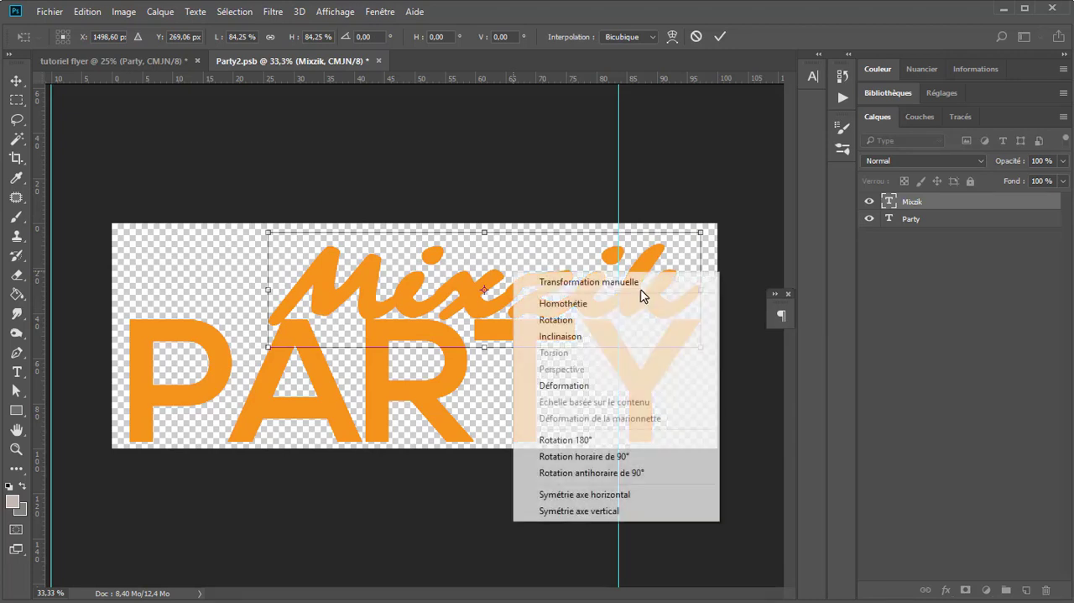
click(599, 337)
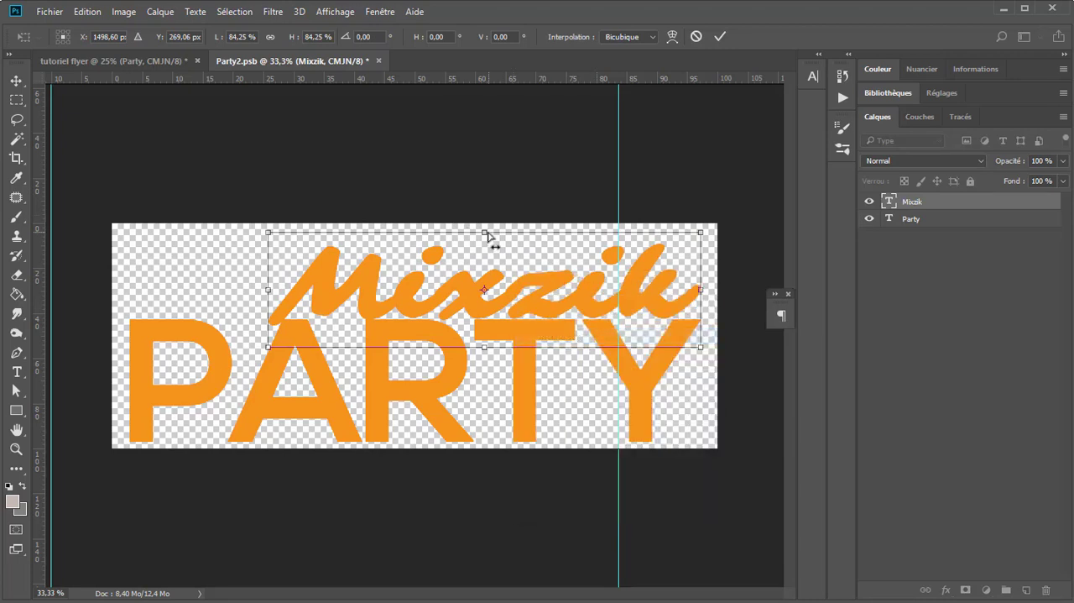
drag(485, 232, 438, 232)
key(Return)
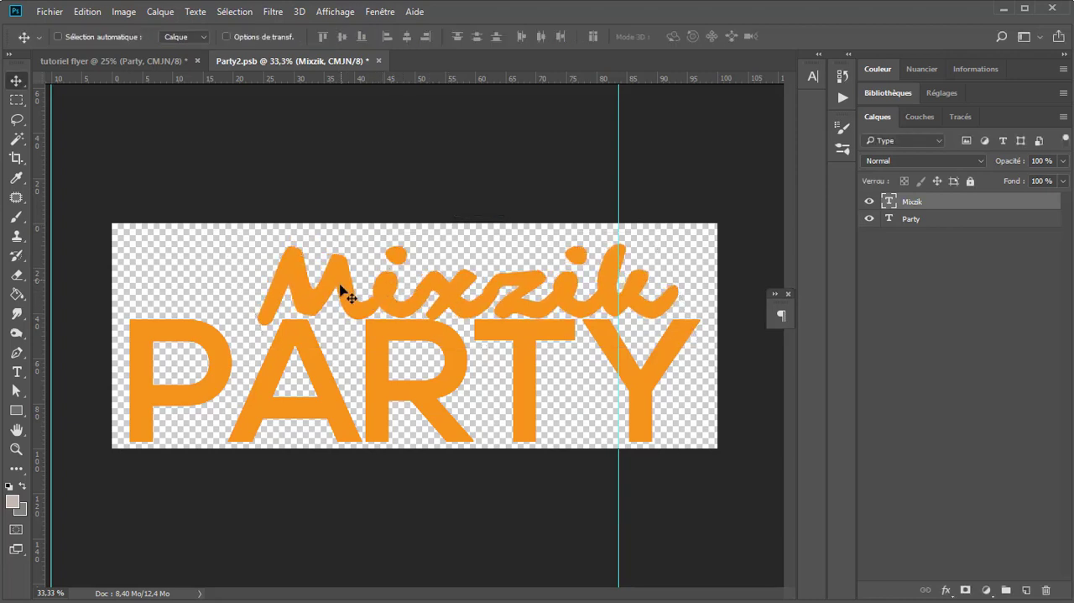
Step: Move Mixzik up and to the right so the foot of its M meets the tip of the A in PARTY
drag(340, 285, 371, 284)
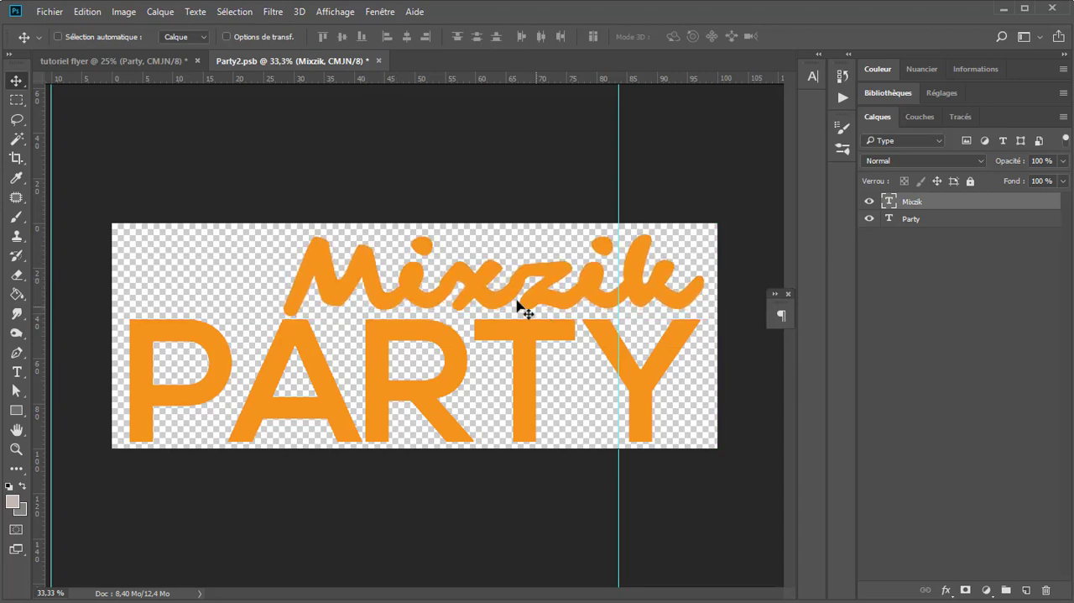
key(Right)
key(Right)
key(Right)
key(Right)
key(Right)
key(Right)
key(Right)
key(Right)
key(Right)
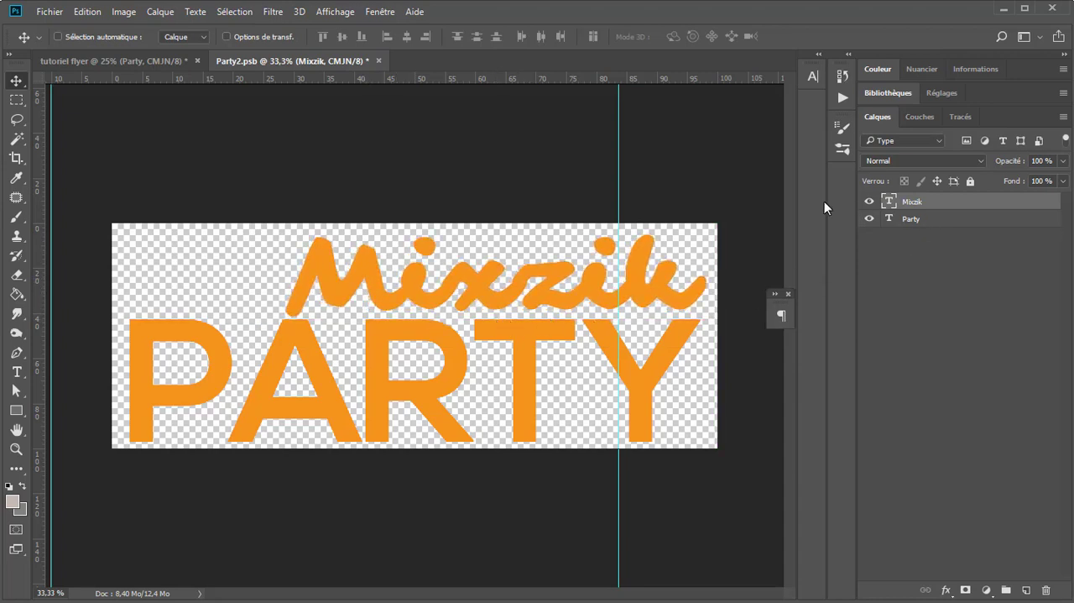
Step: Draw a narrow vertical rectangle shape about 72 × 287 px over the junction of the M and the A
click(16, 410)
scroll(347, 343, up, 1)
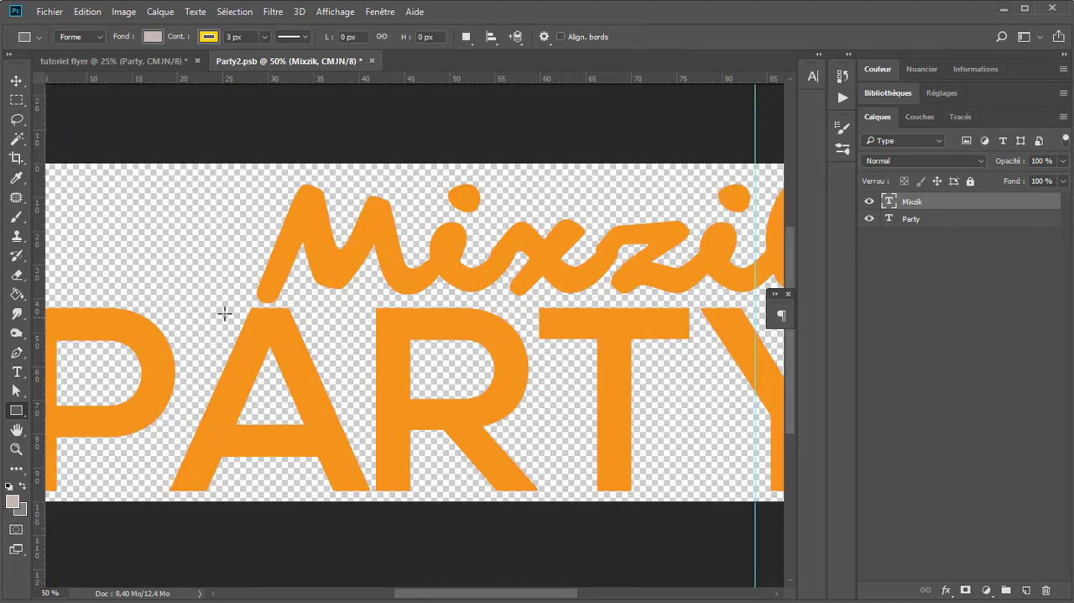
drag(242, 269, 269, 377)
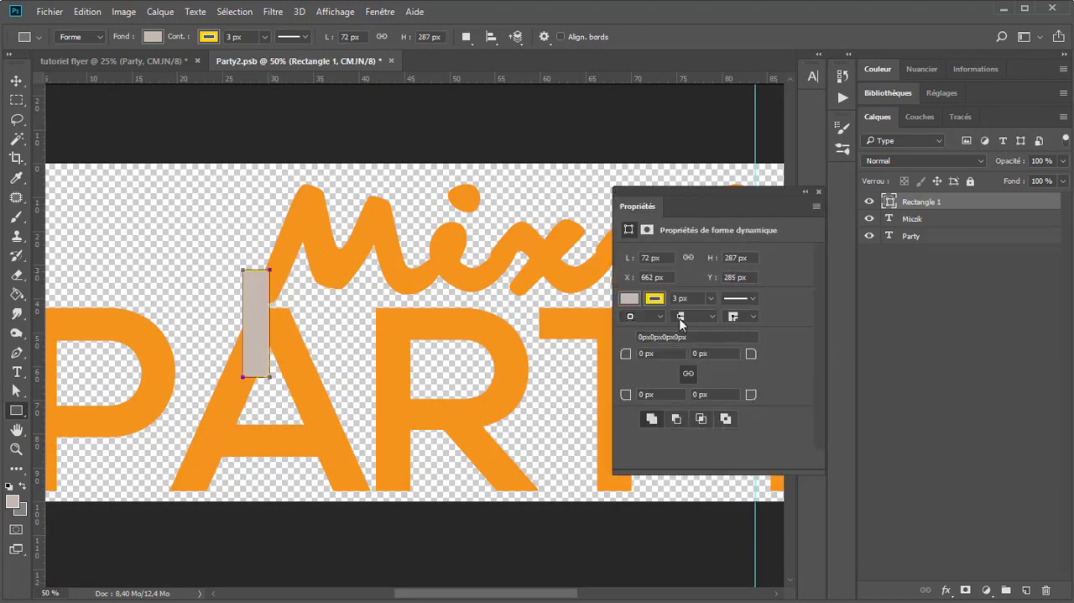
Step: Remove the rectangle's stroke and fill it with the orange sampled from the Mixzik lettering
click(658, 298)
click(639, 328)
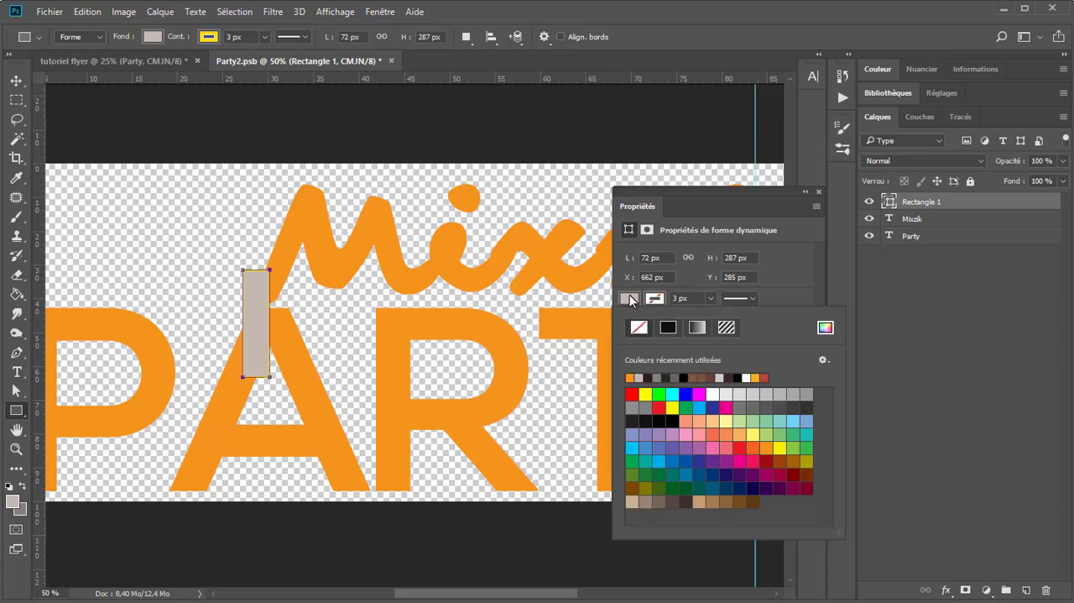
click(825, 327)
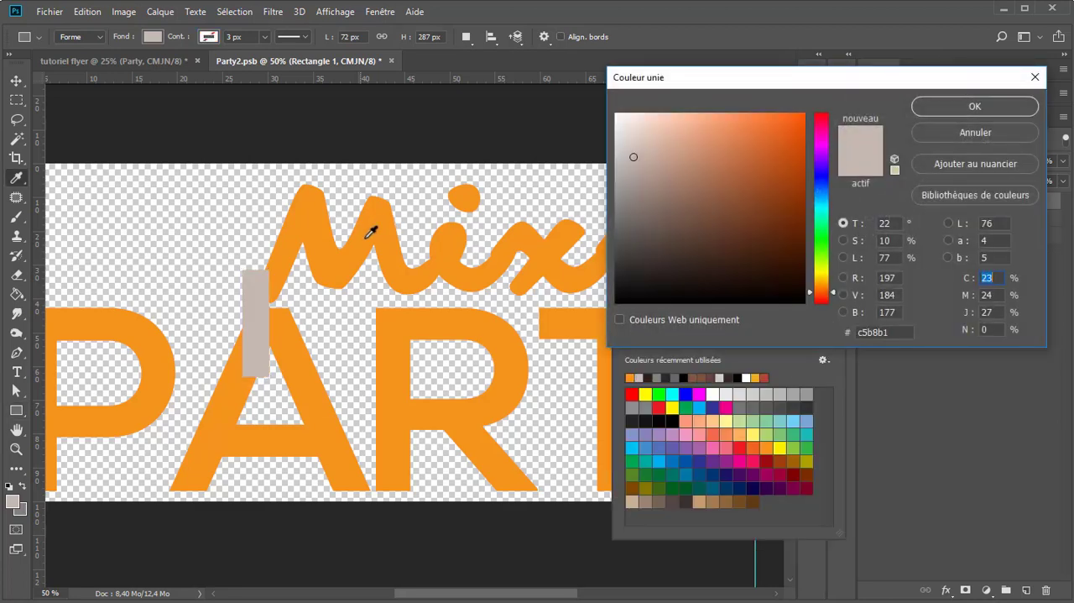
click(376, 225)
click(954, 104)
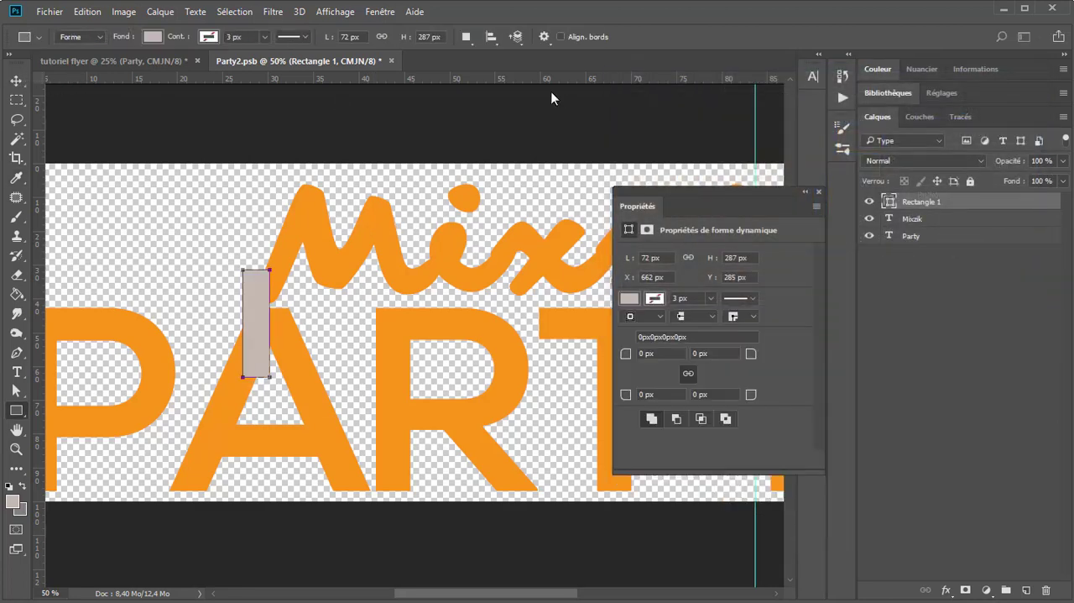
click(819, 194)
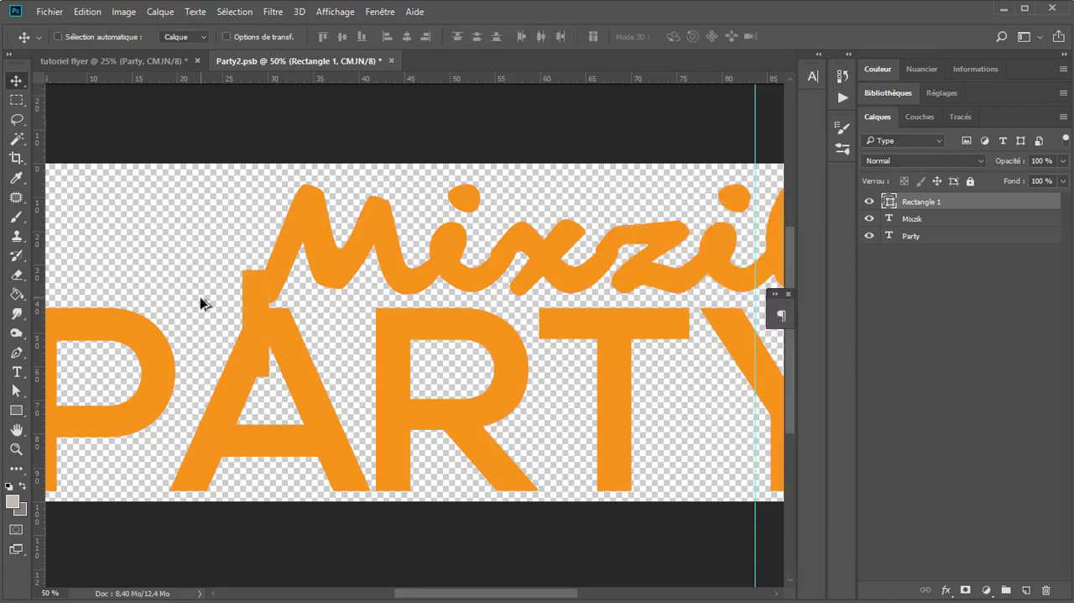
Step: Rotate the rectangle 21° so it follows the slanted left leg of the A and bridges to the M
scroll(201, 299, up, 1)
key(ctrl+t)
drag(290, 214, 330, 232)
key(Return)
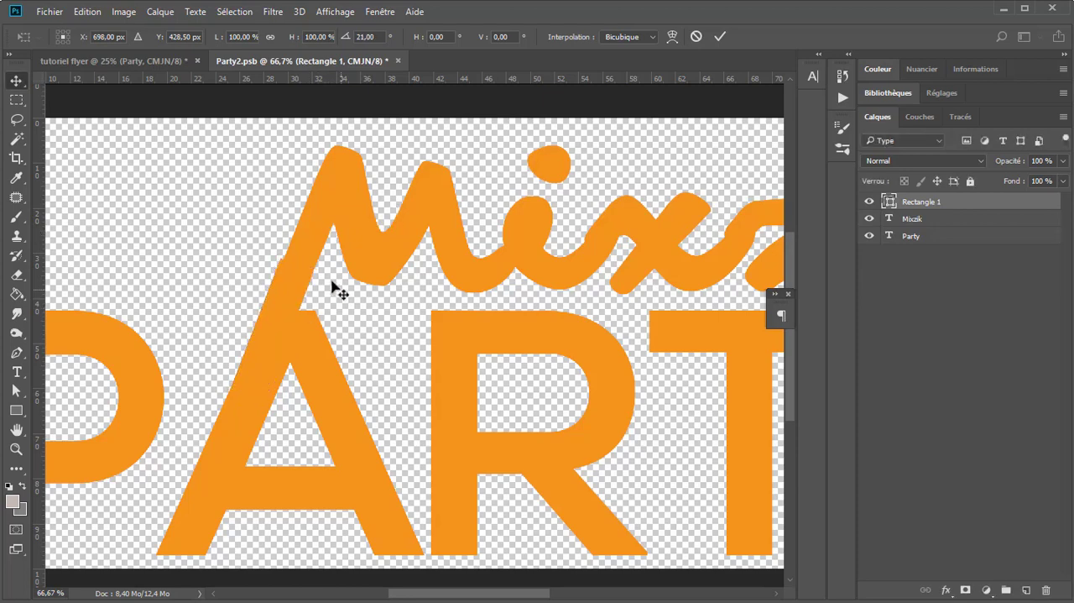
Step: Nudge the Mixzik text left and slightly down so the M's stem lines up with the rectangle's left edge
scroll(290, 265, up, 1)
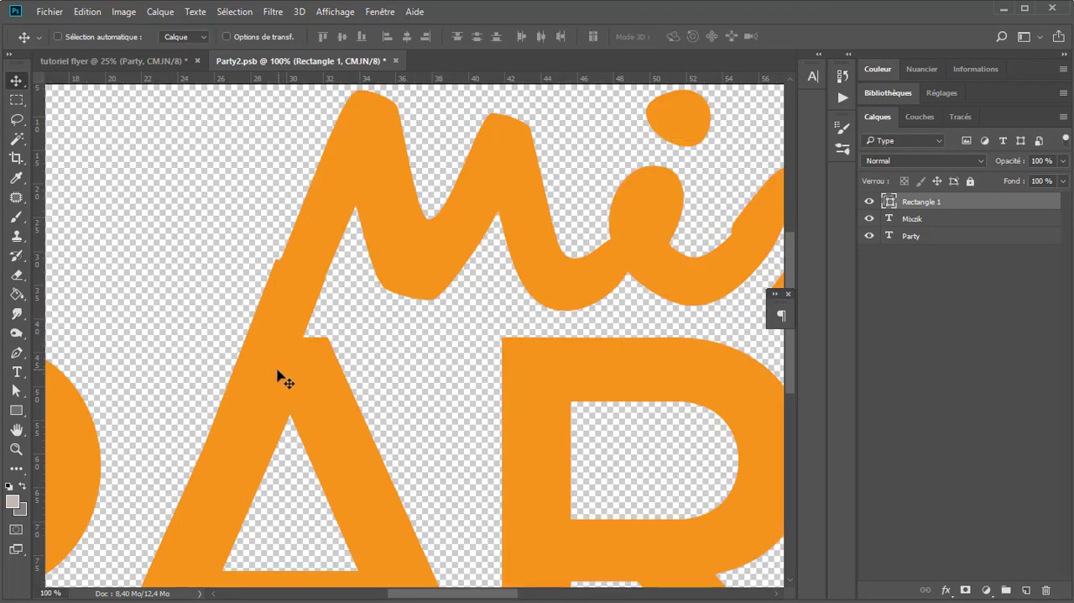
click(924, 220)
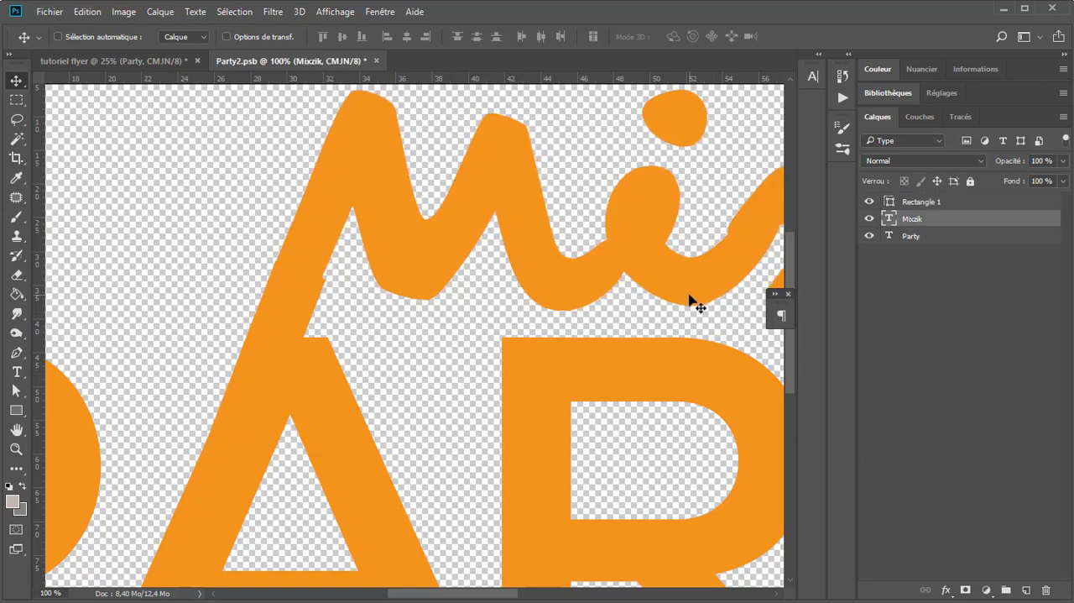
key(Left)
key(Down)
key(Left)
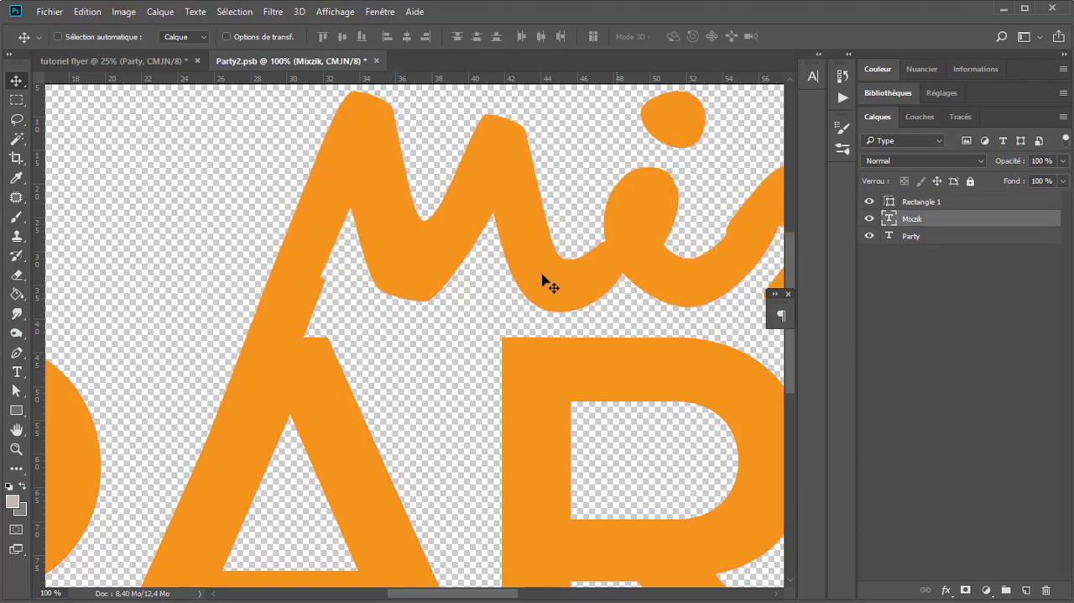
Step: Move the rectangle's upper-right corner inward with the Path Selection tool so its right edge is flush with the M's stem
scroll(503, 272, down, 2)
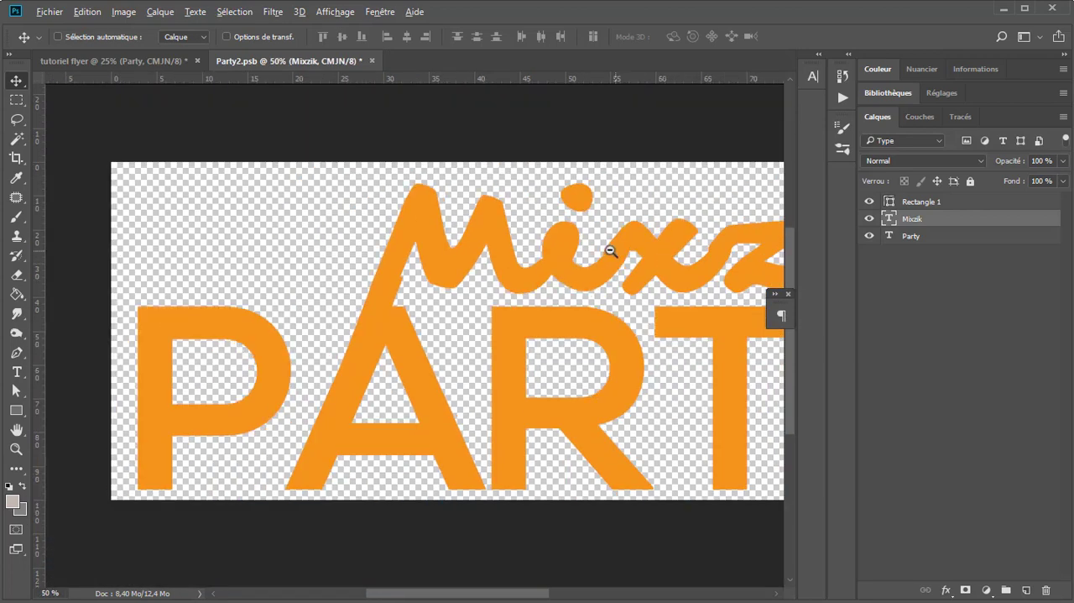
drag(602, 253, 386, 282)
scroll(130, 289, up, 1)
scroll(130, 294, up, 1)
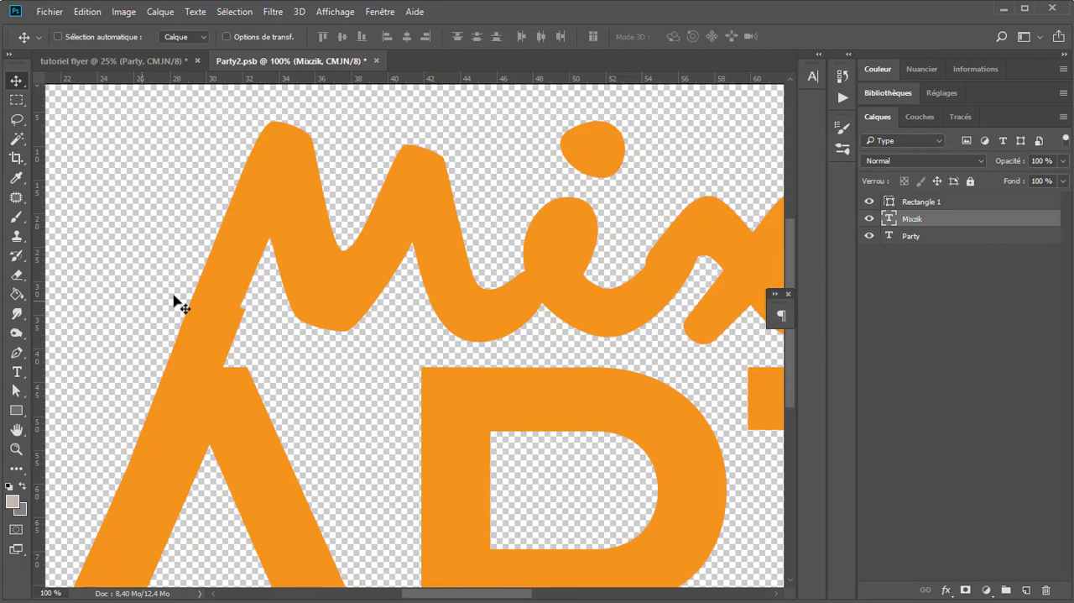
click(921, 201)
scroll(251, 294, up, 1)
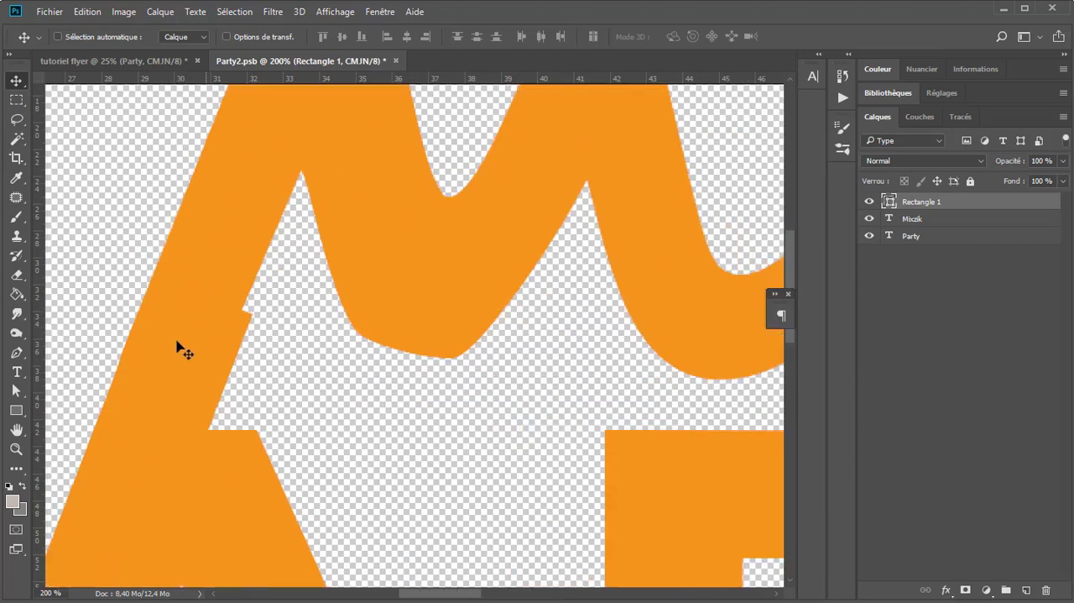
key(a)
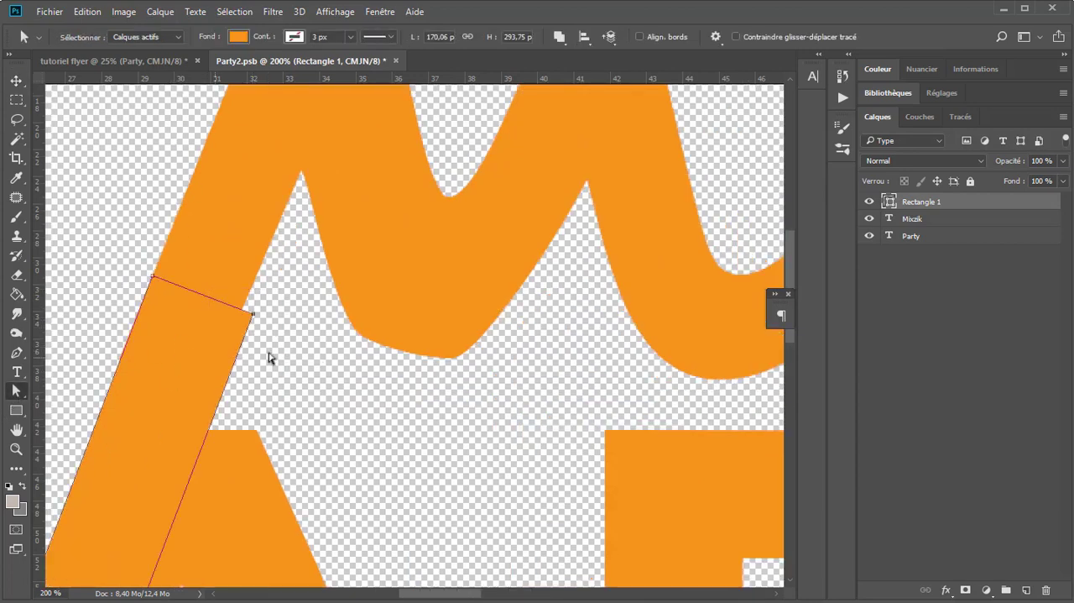
drag(244, 433, 306, 240)
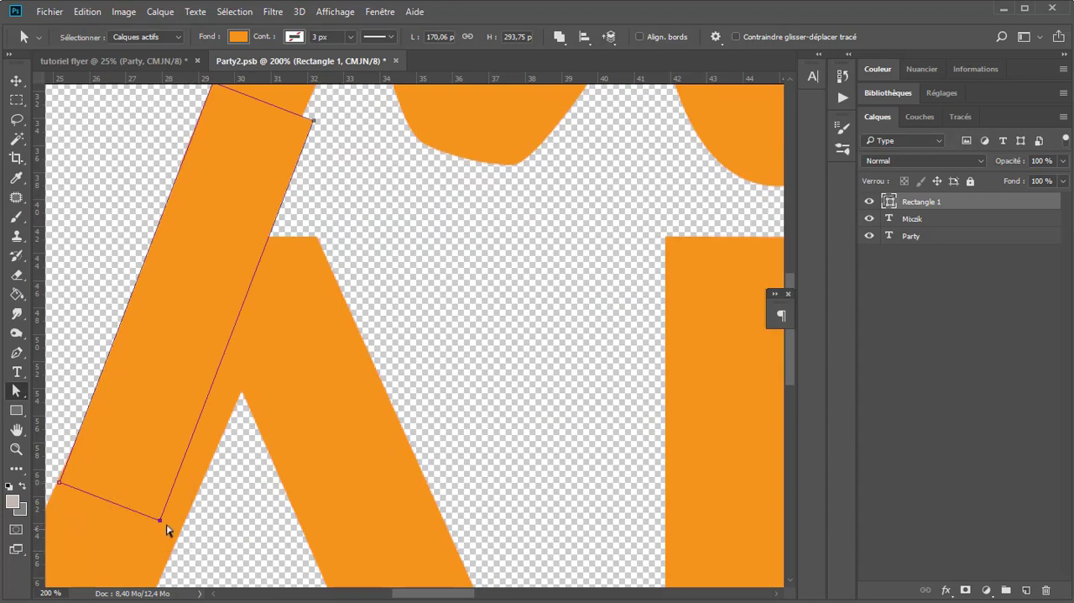
drag(314, 224, 307, 385)
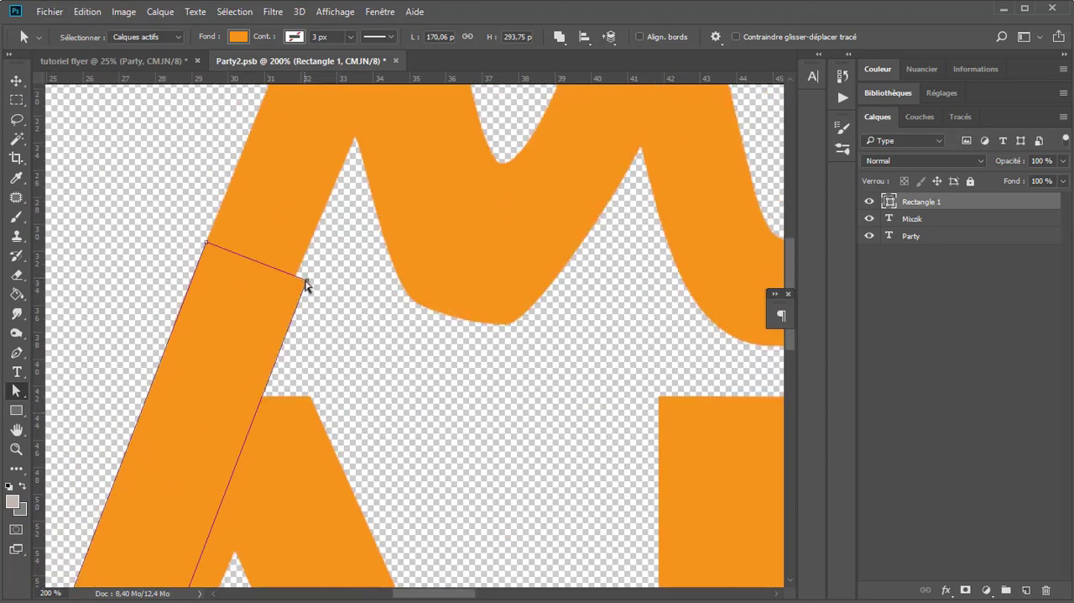
drag(306, 285, 292, 279)
click(317, 360)
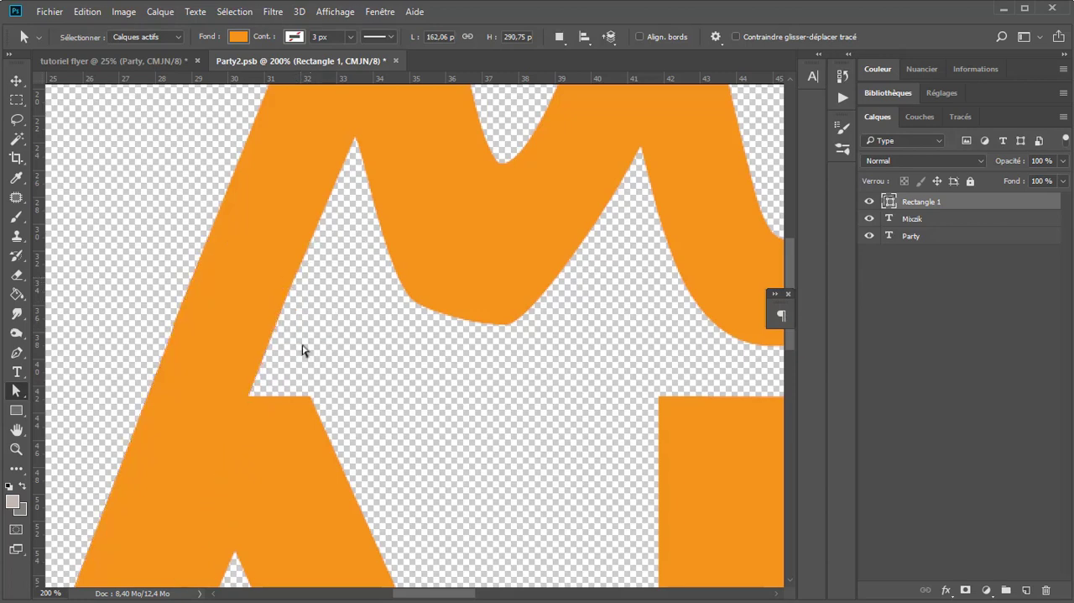
Step: Save and close the title's smart object, and shift the title slightly left and down in the flyer
scroll(281, 361, down, 4)
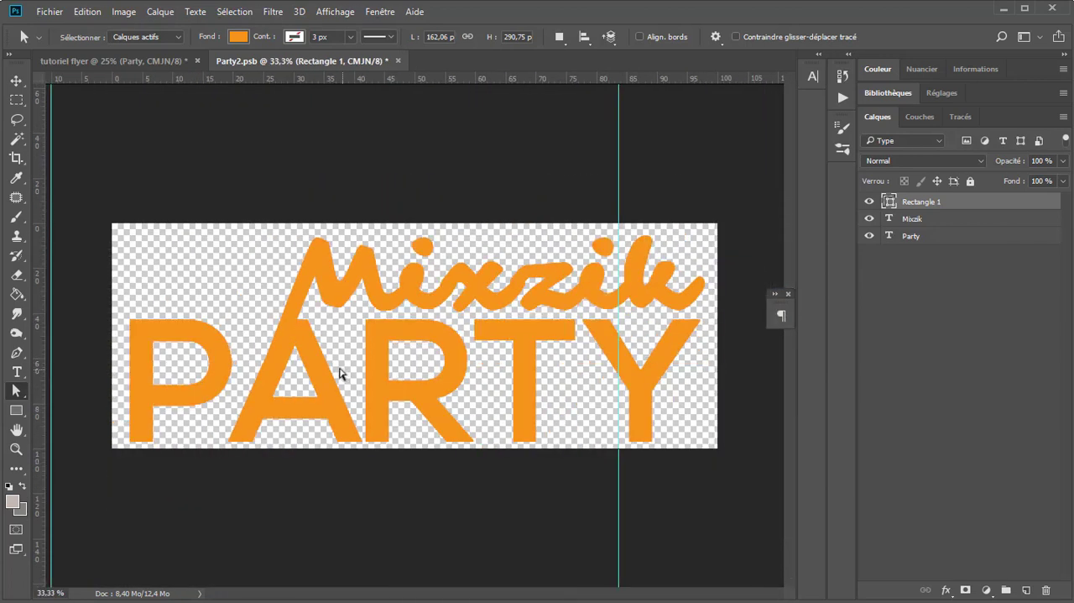
click(16, 81)
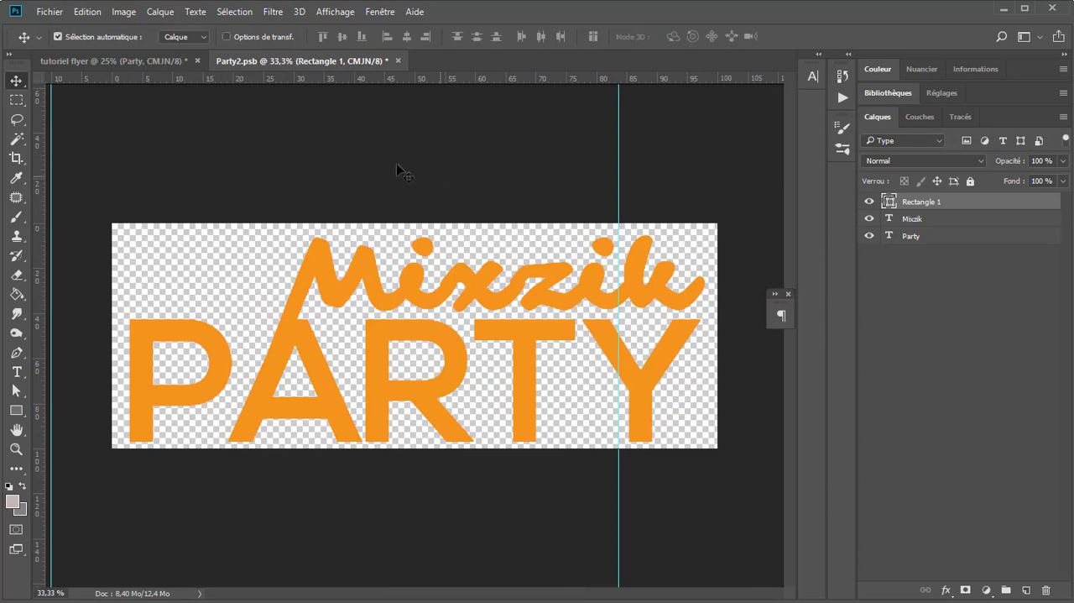
key(ctrl+s)
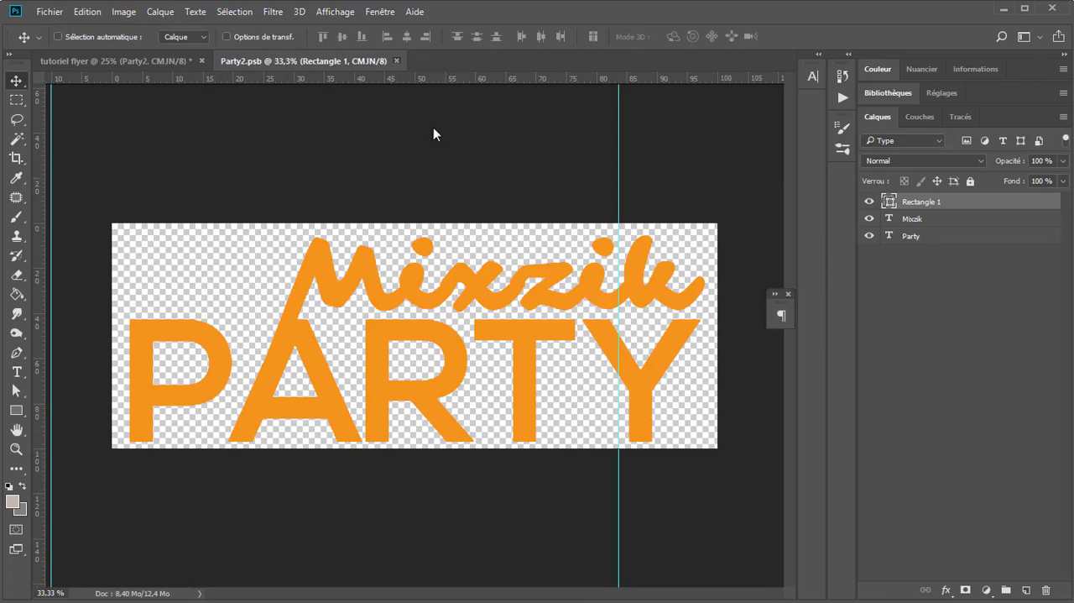
key(ctrl+w)
drag(513, 398, 487, 407)
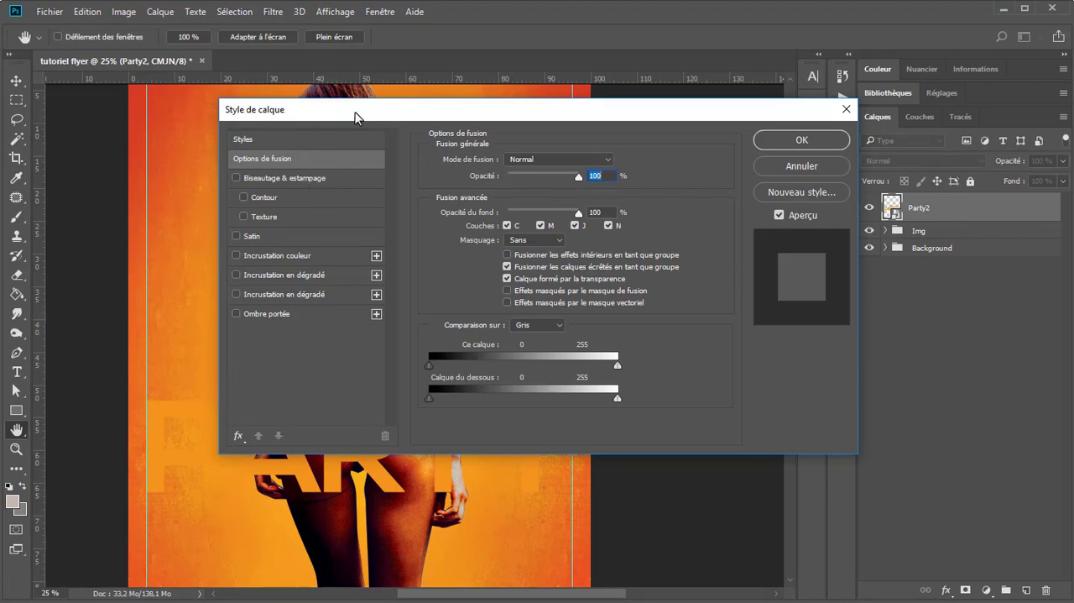
Step: Move the Party2 layer's style dialog clear of the title and list all available effects in it
drag(355, 115, 663, 99)
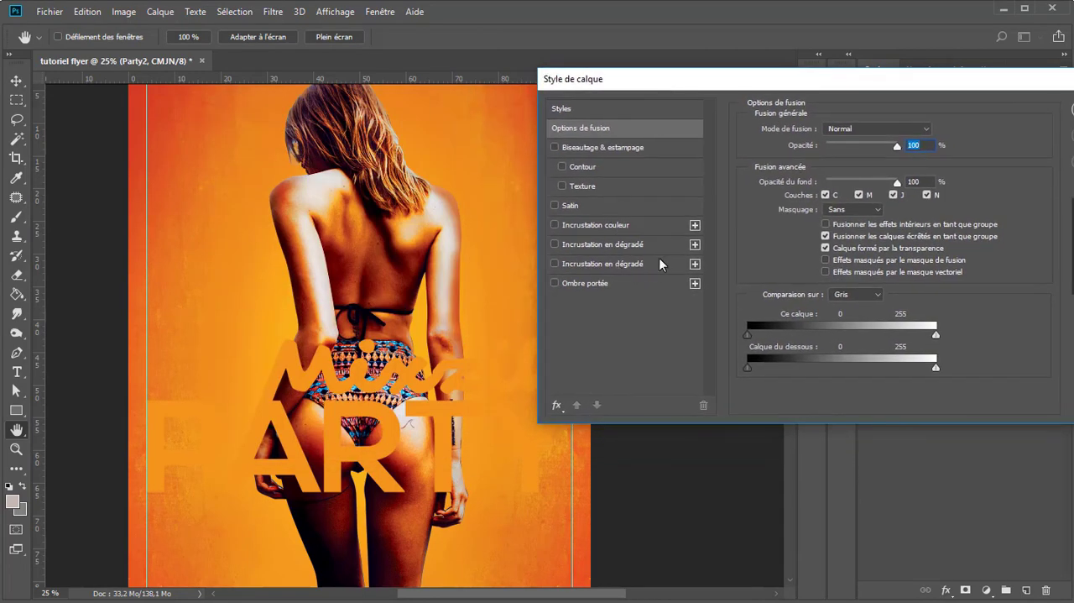
click(556, 405)
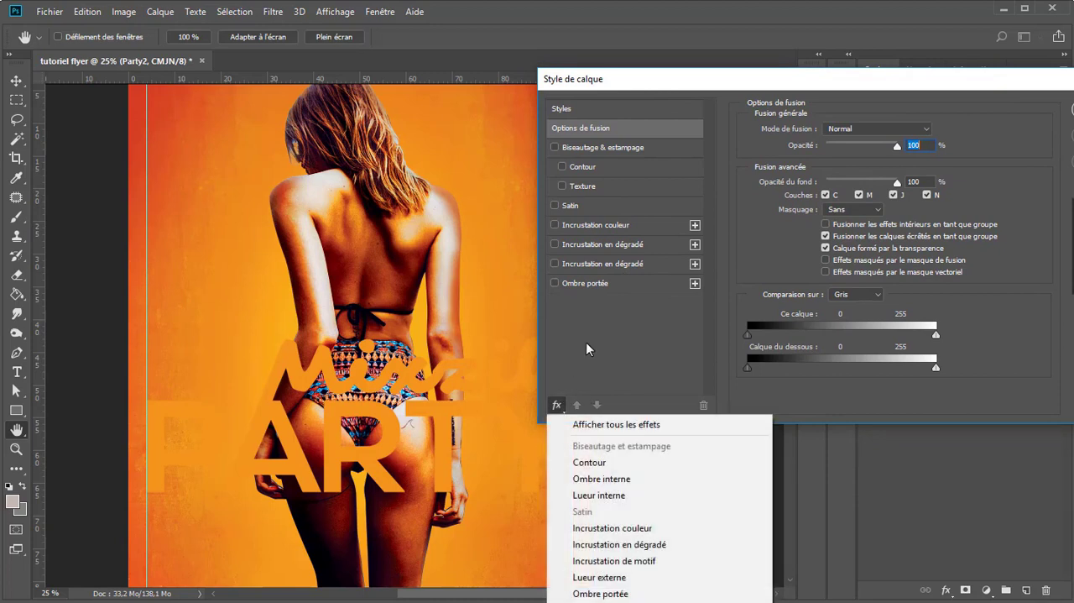
click(595, 424)
Step: Enable the lower of the two gradient overlays and set its gradient's first colour stop to #752877
click(626, 334)
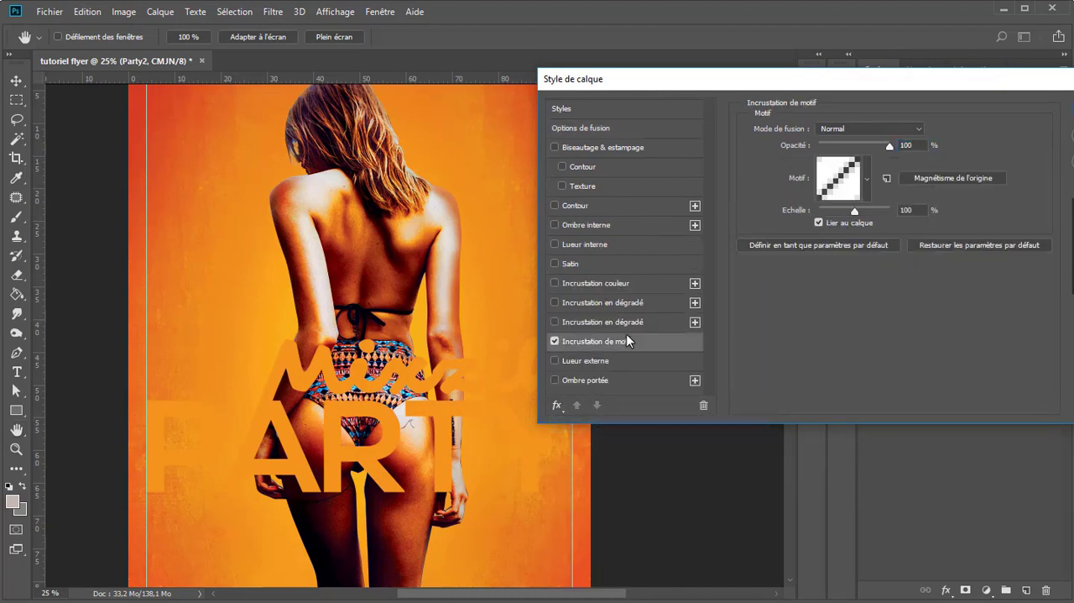
key(ctrl+z)
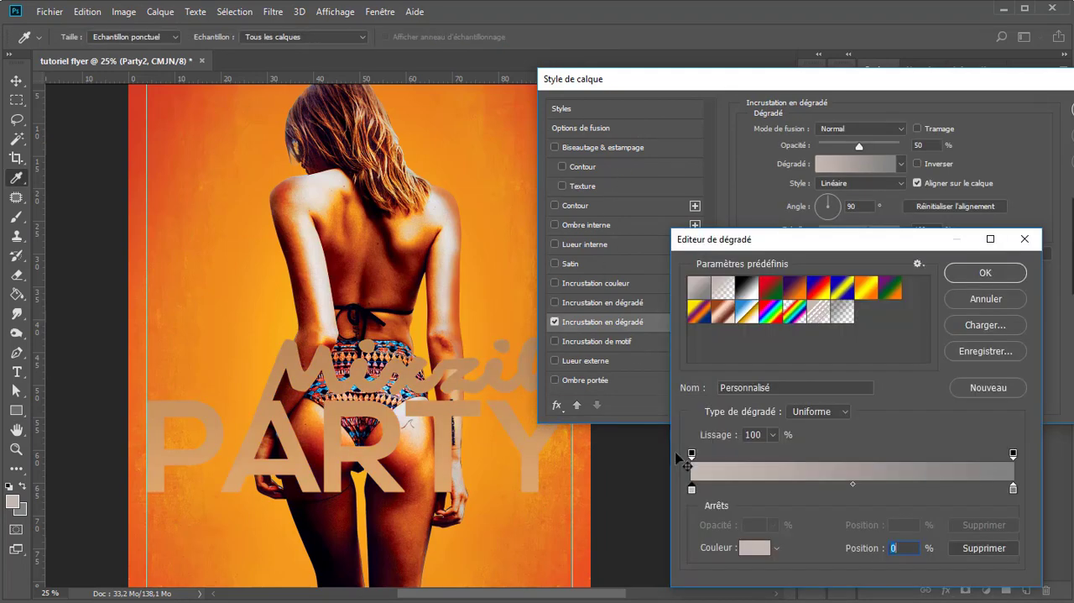
double_click(693, 489)
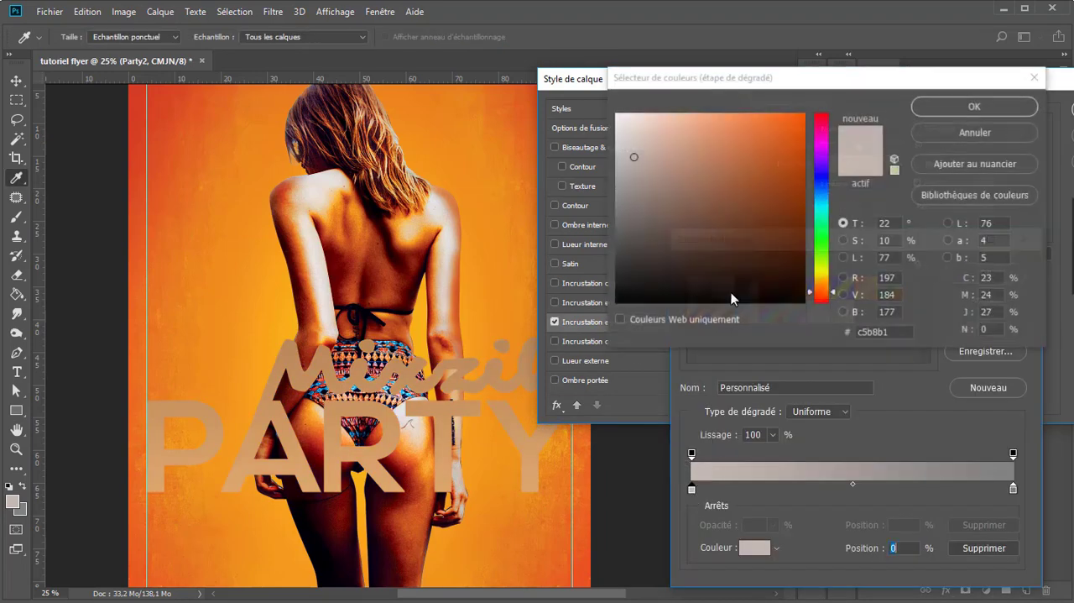
click(870, 332)
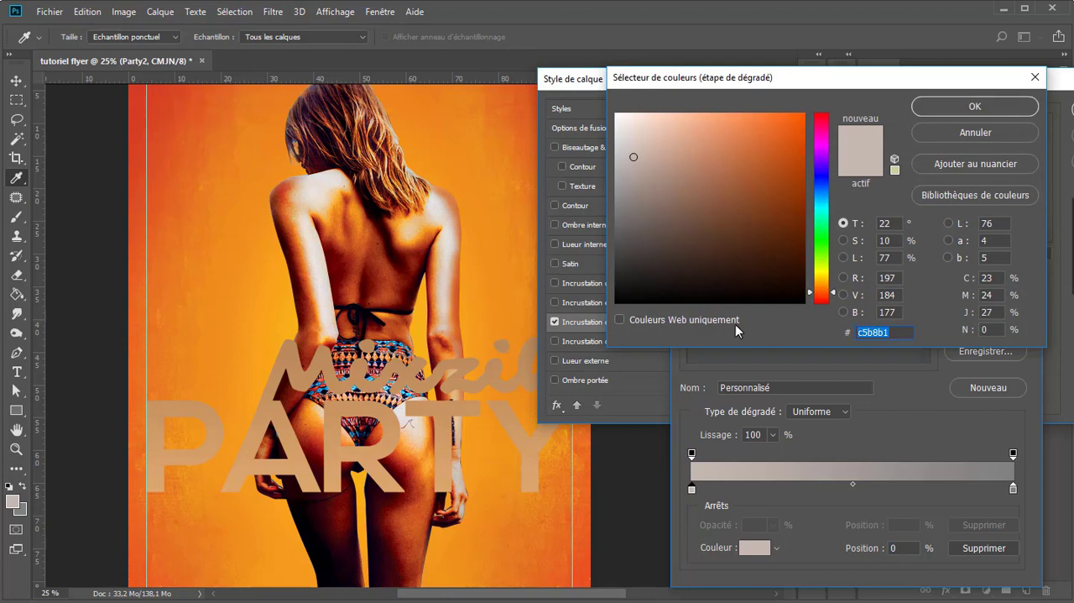
text(75)
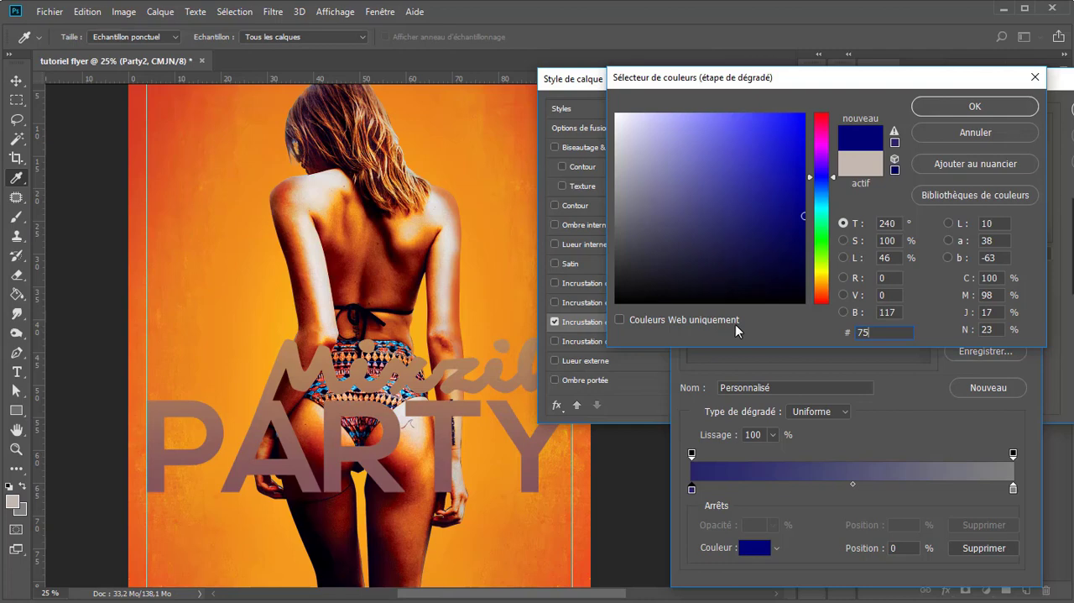
text(2877)
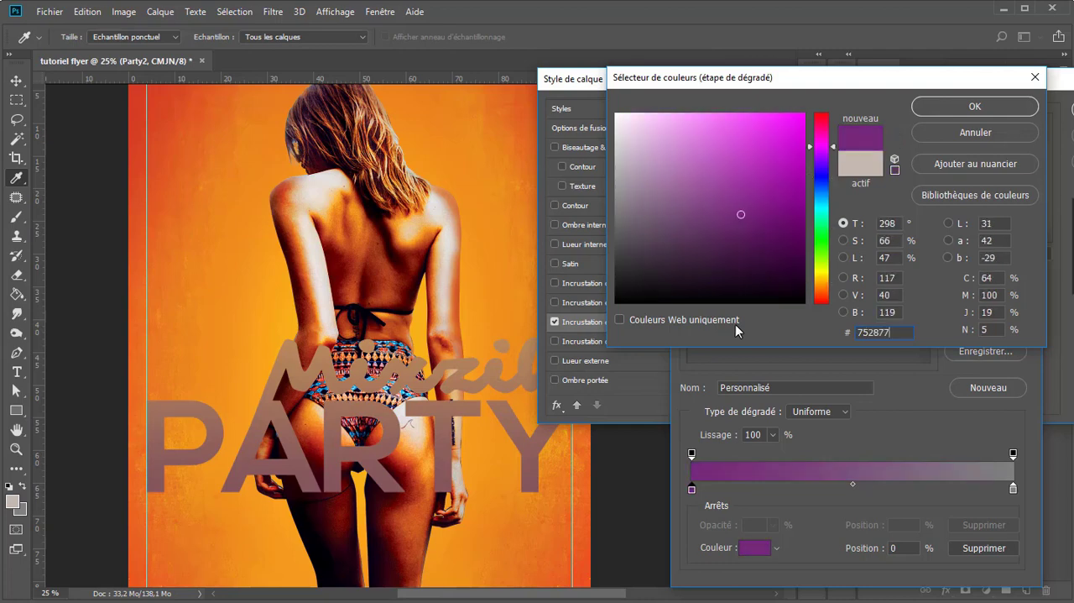
key(Return)
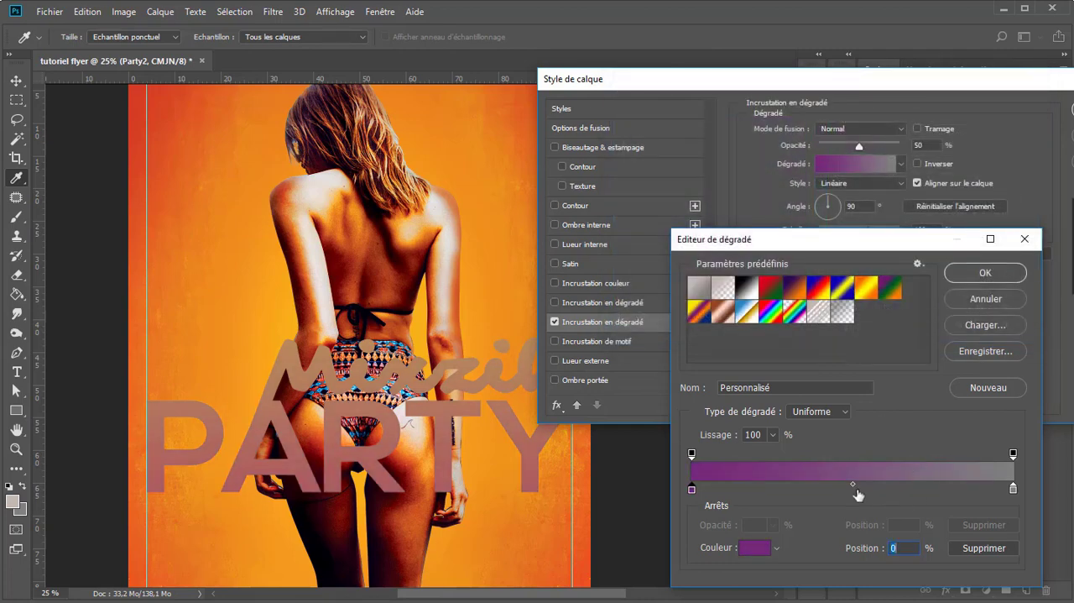
Step: Add a middle colour stop to the gradient at position 50% with the colour #cf8fbf
click(862, 490)
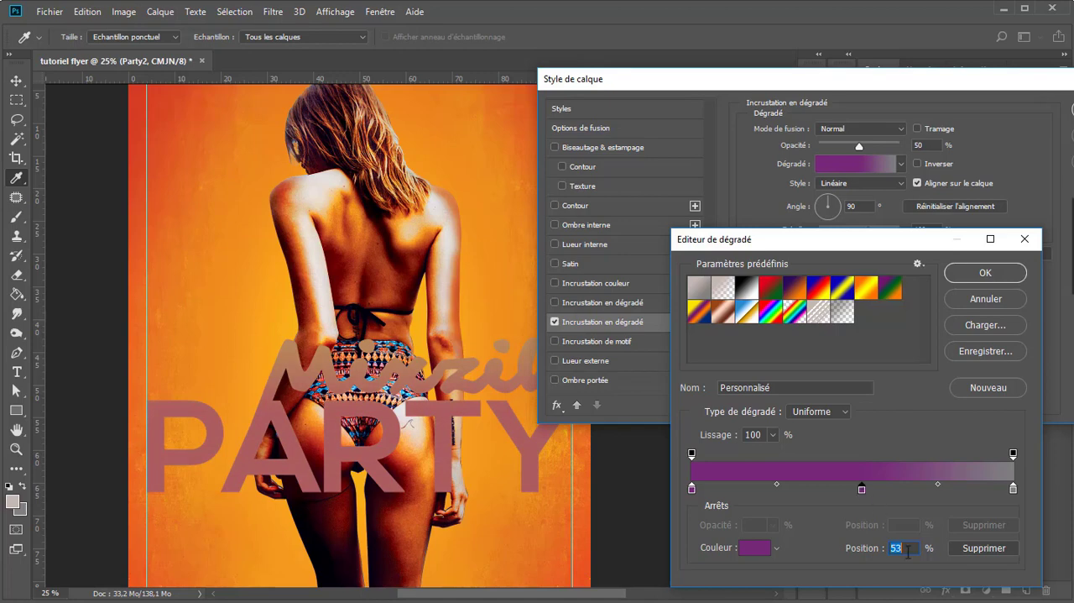
text(50)
double_click(853, 488)
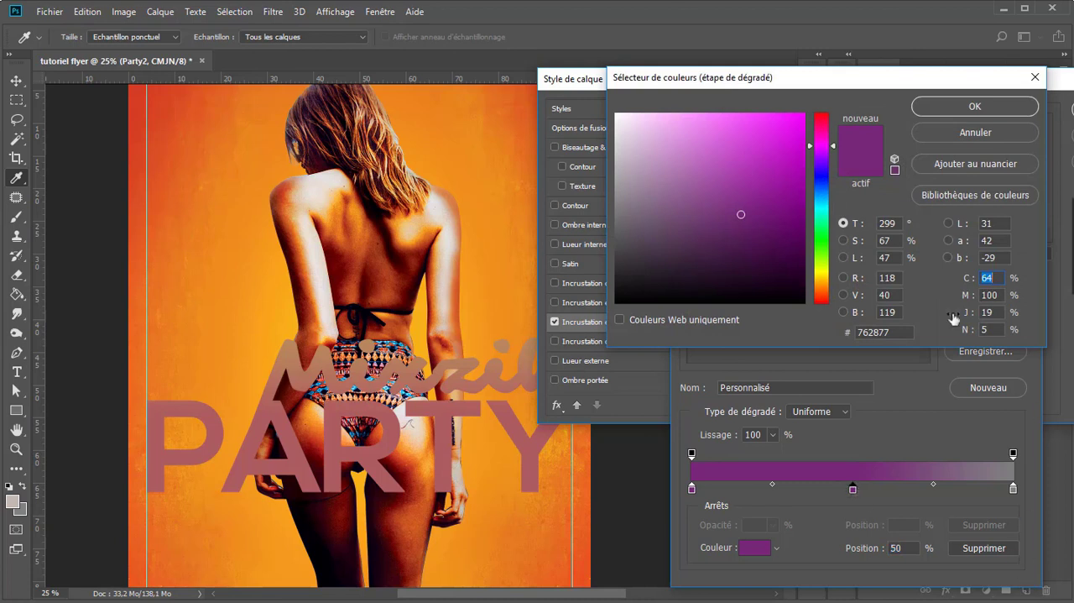
click(895, 332)
text(cf)
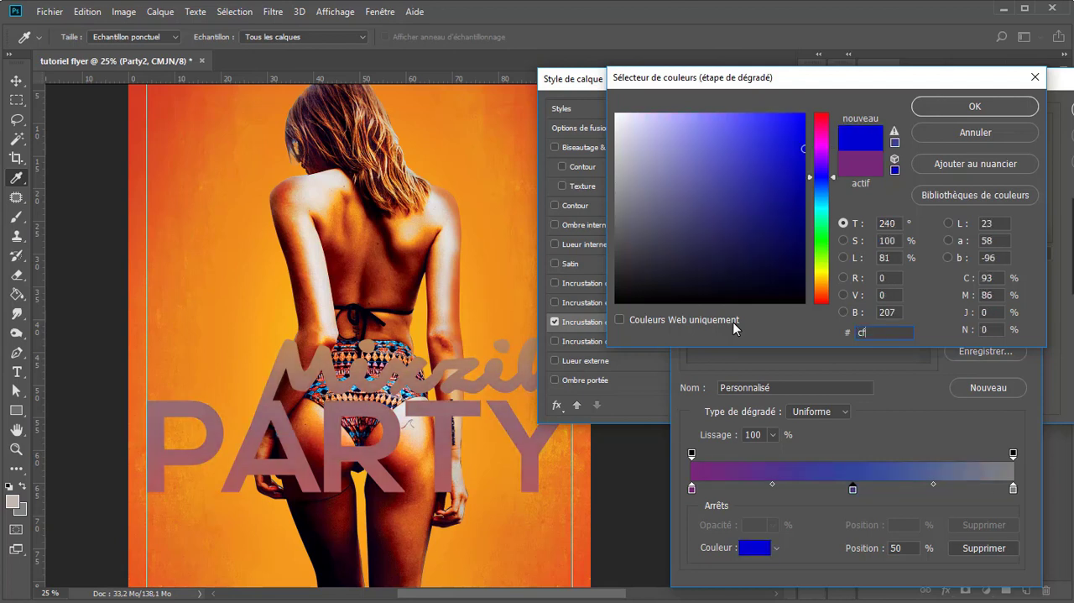
text(8fb)
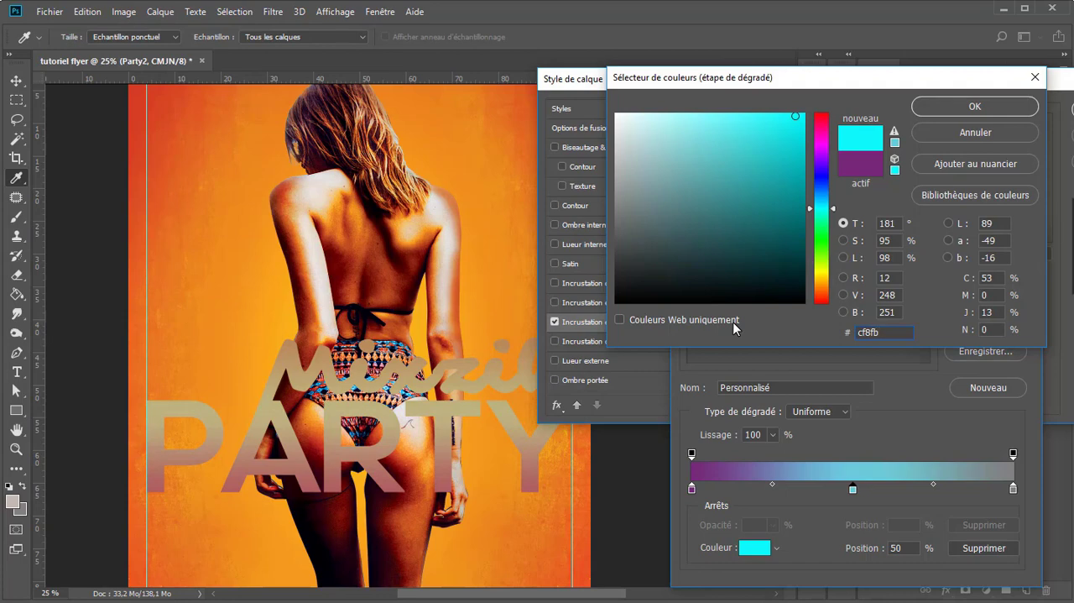
text(f)
key(Return)
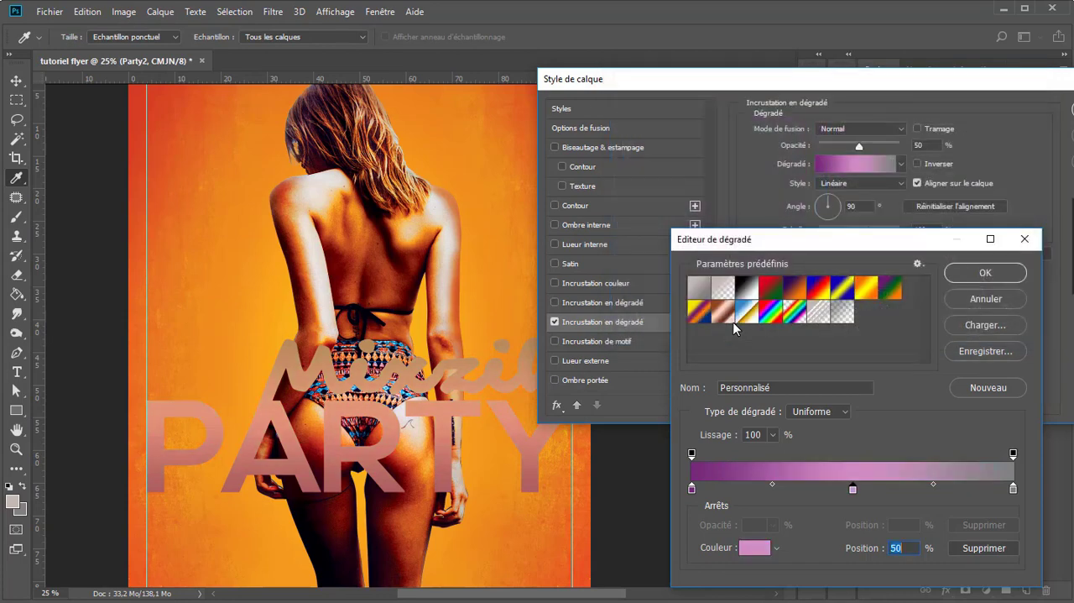
Step: Set the gradient's end colour stop to #bb68a9 and accept the edited gradient
click(1013, 490)
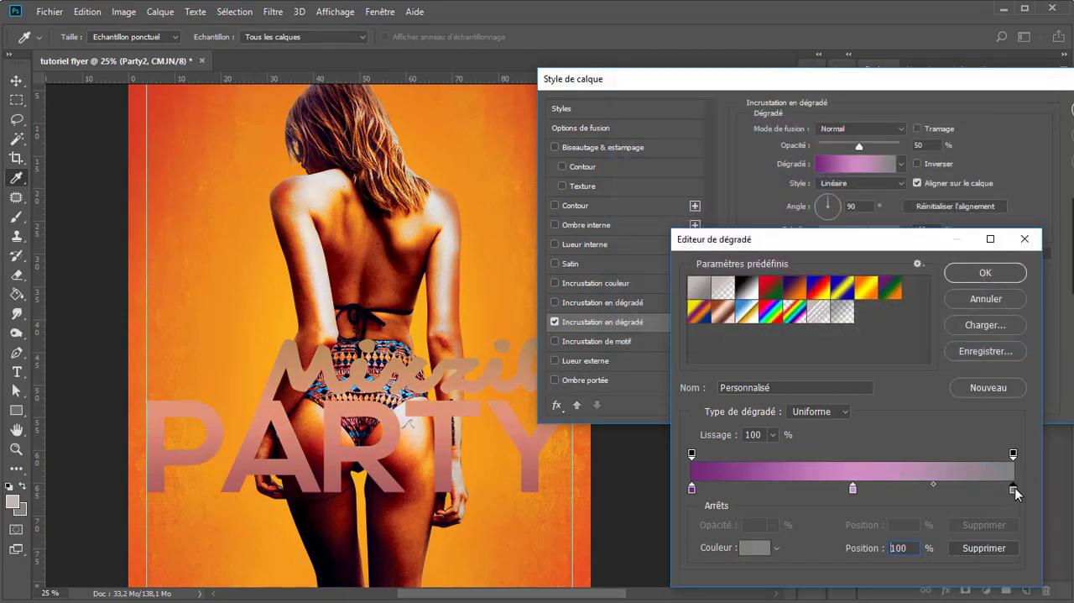
double_click(1014, 491)
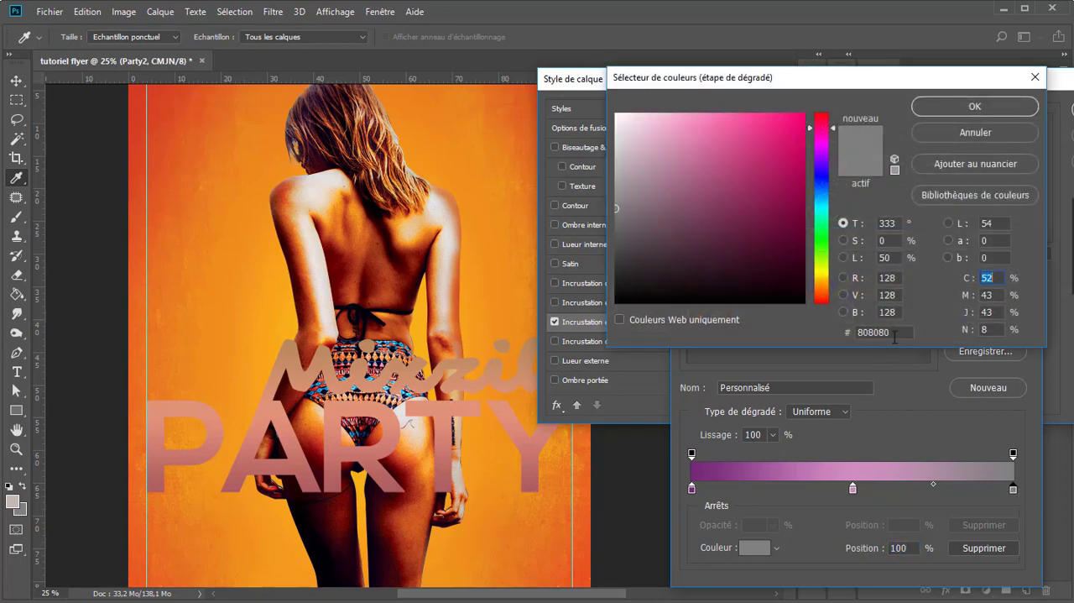
drag(893, 333, 739, 308)
text(bb)
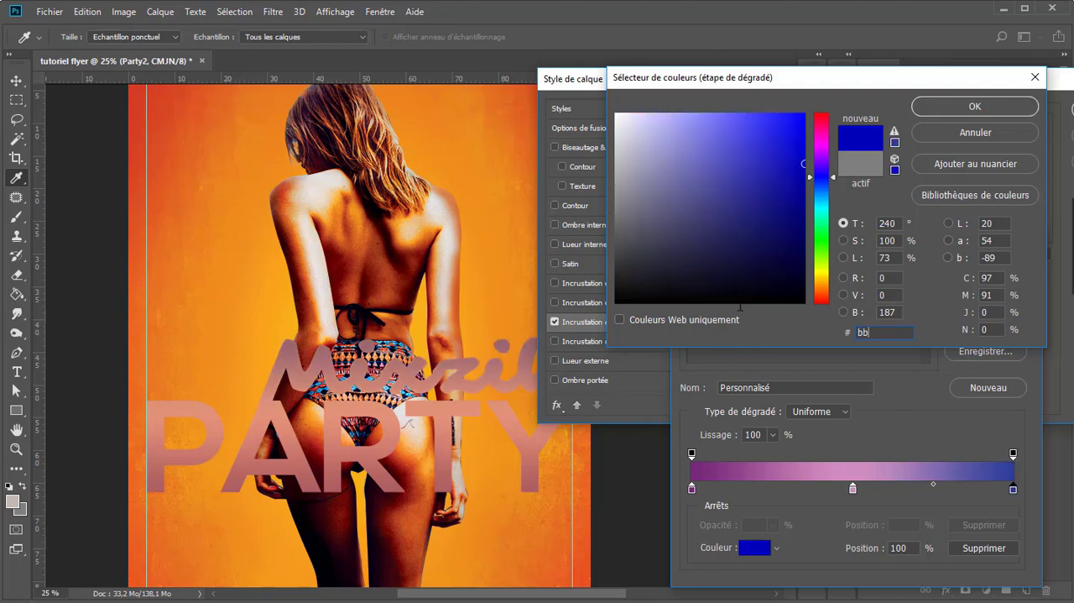
text(68)
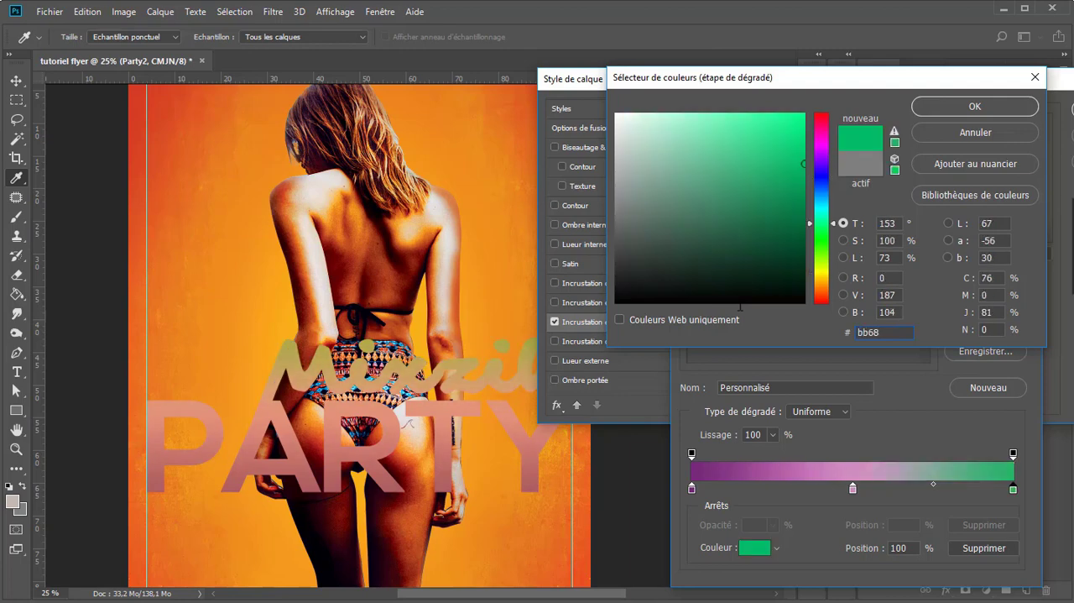
text(a9)
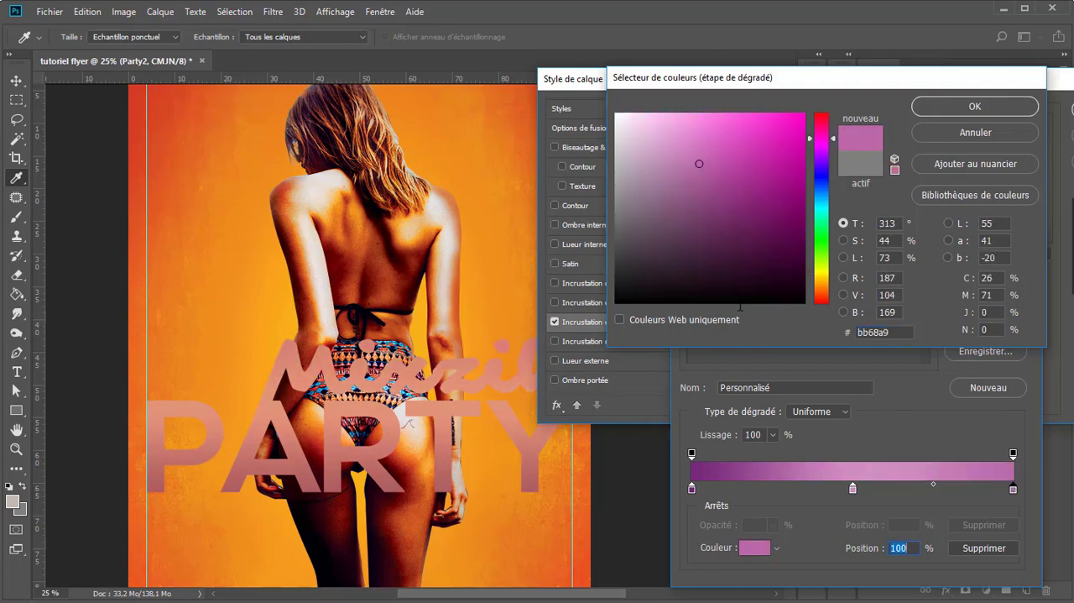
key(Return)
click(1013, 280)
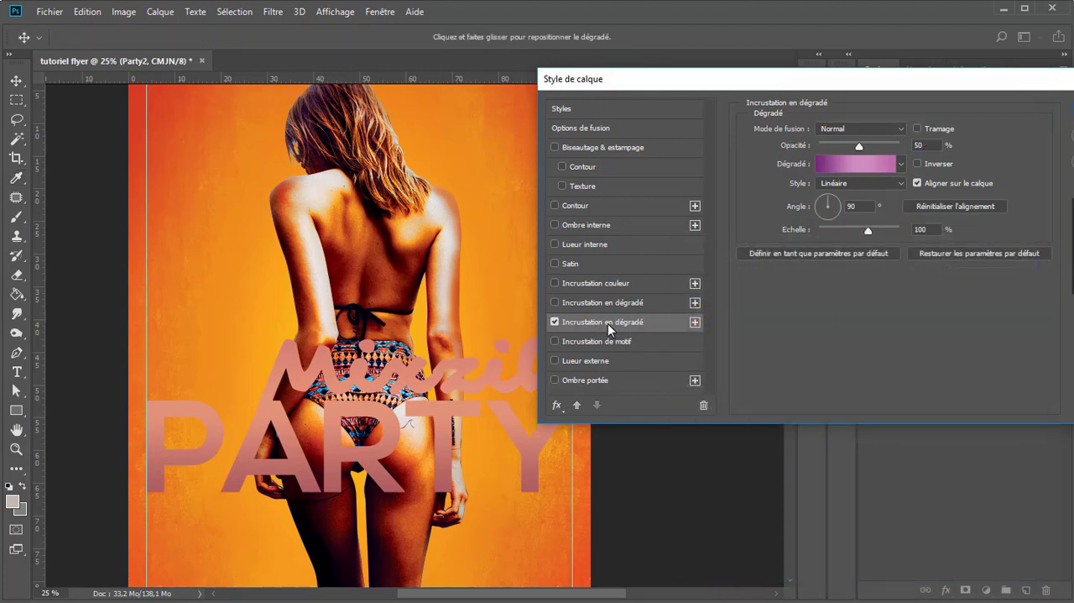
Step: Save the three-stop purple-pink gradient as a new preset
click(902, 165)
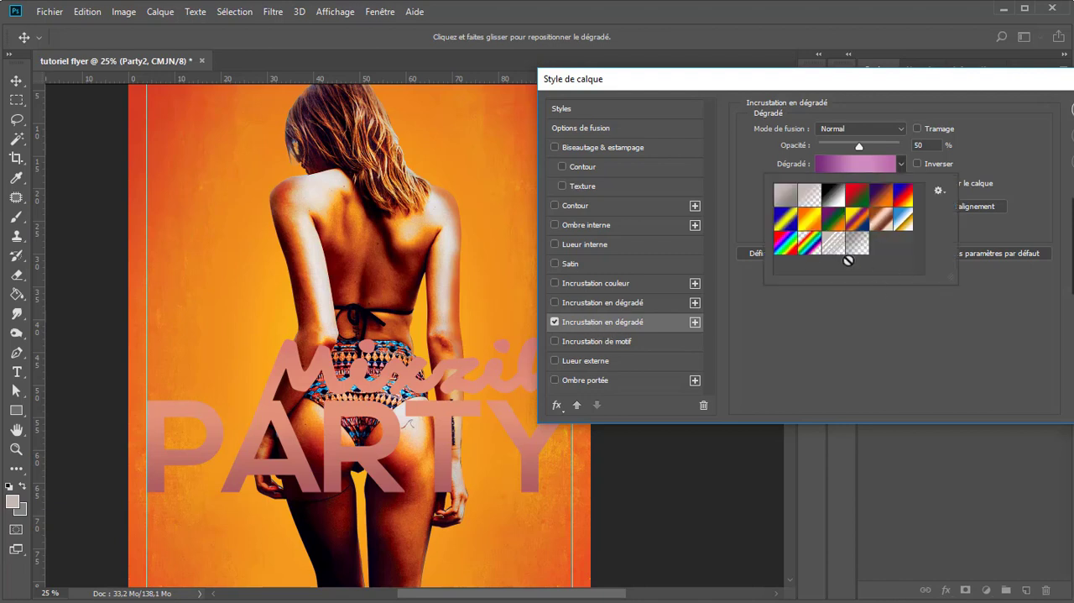
click(921, 146)
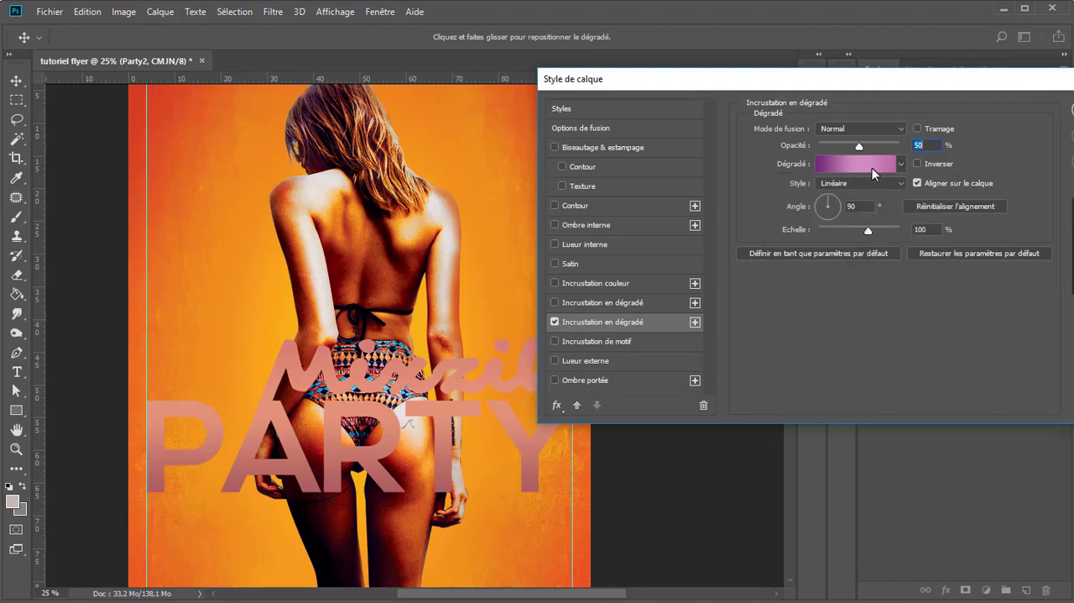
click(863, 164)
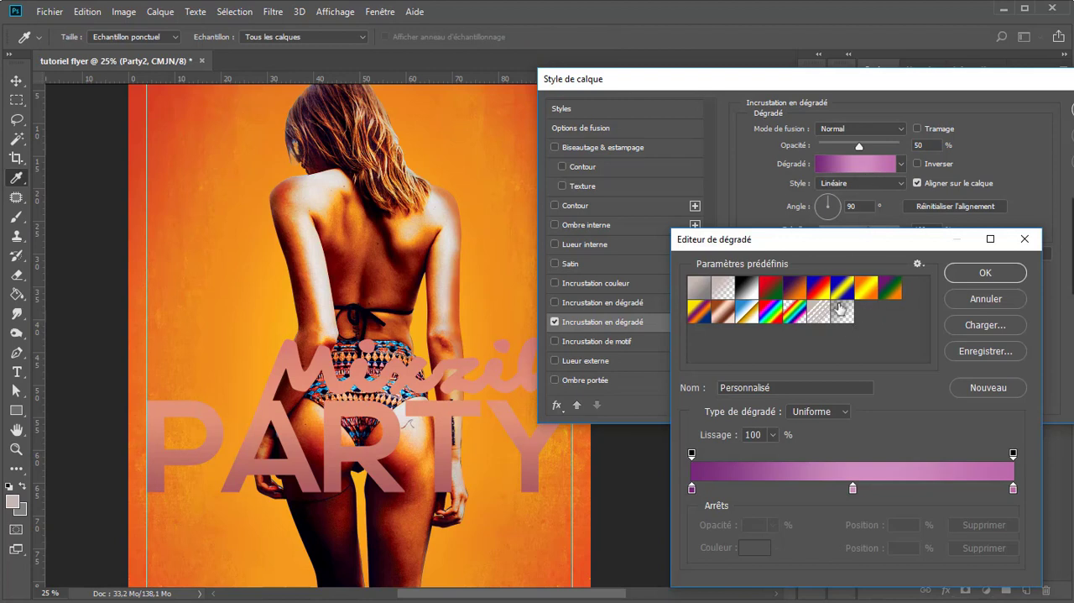
click(989, 387)
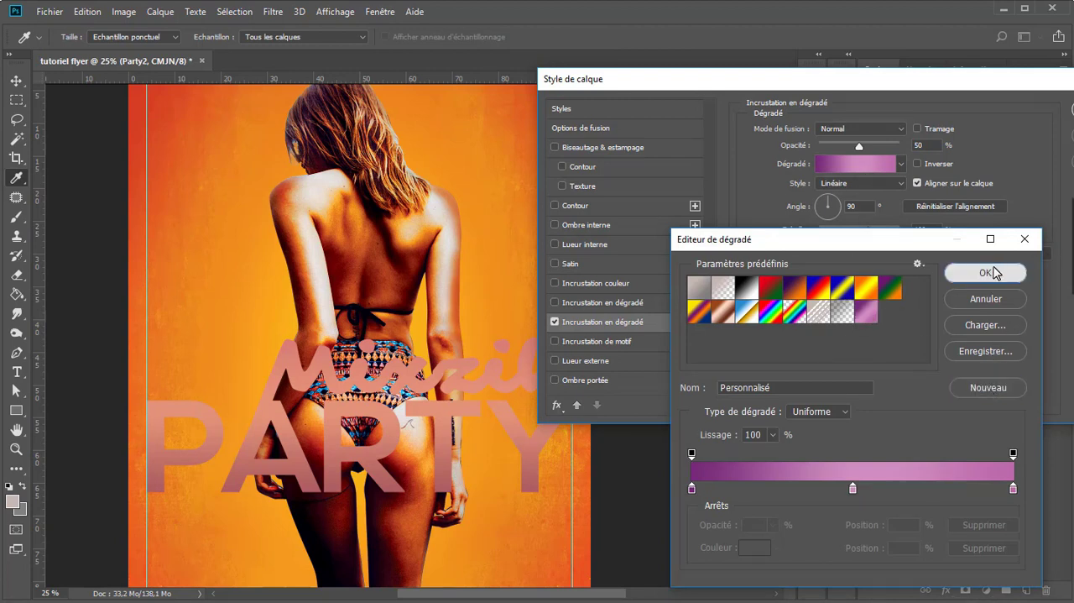
click(999, 272)
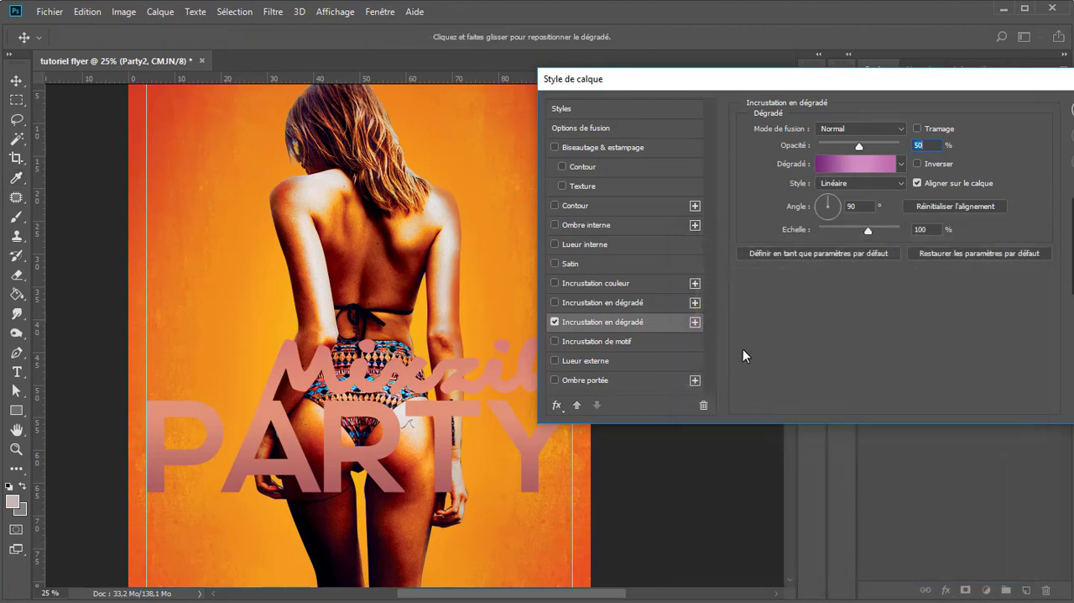
Step: Enable the upper gradient overlay and apply the saved purple-pink gradient preset to it
click(650, 303)
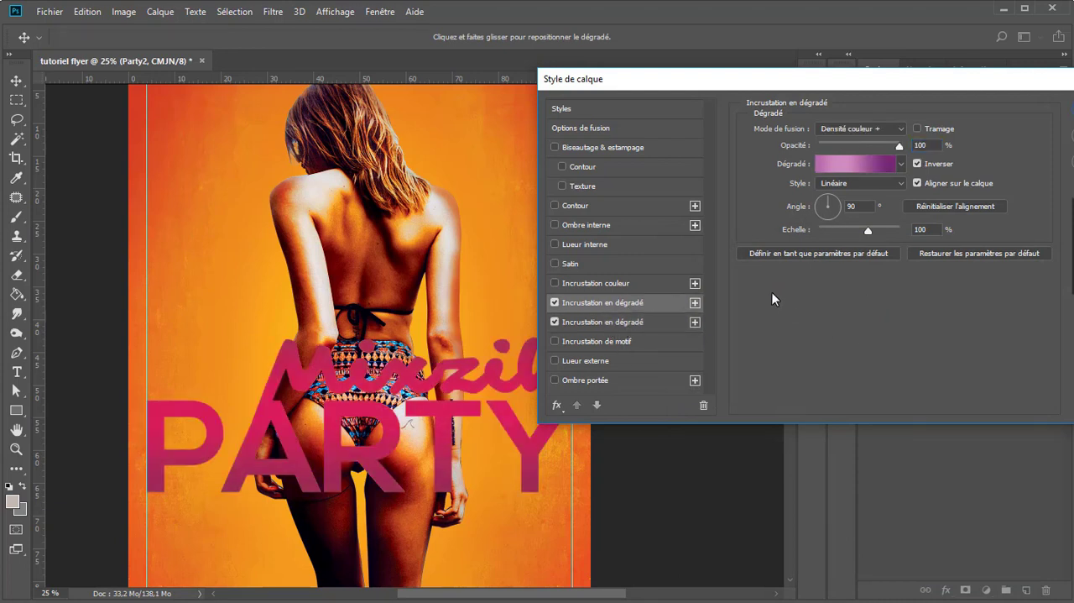
click(857, 161)
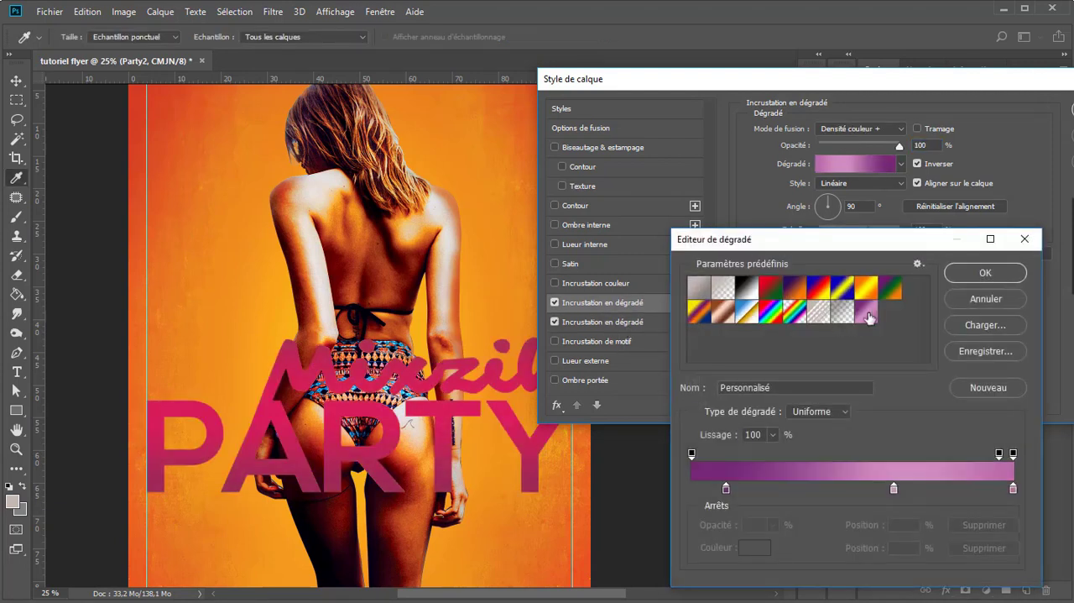
click(867, 314)
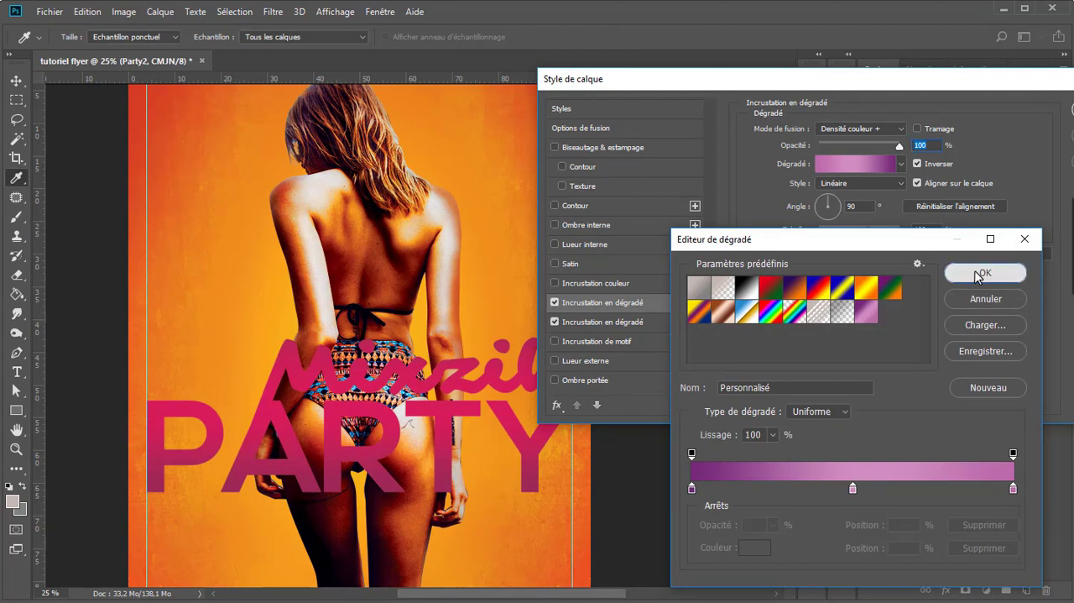
click(983, 273)
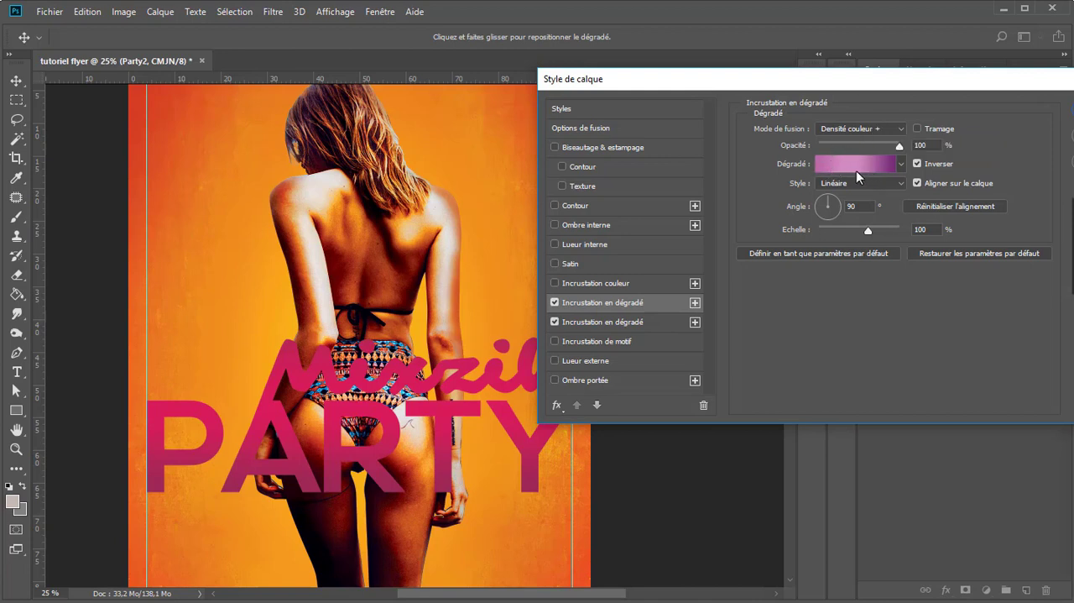
click(861, 162)
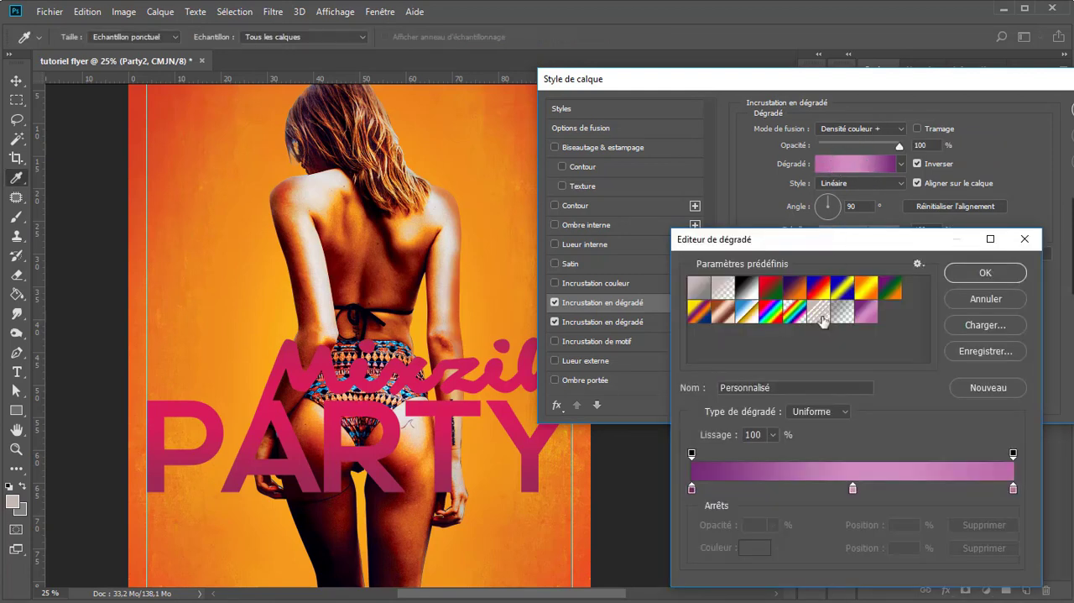
click(985, 273)
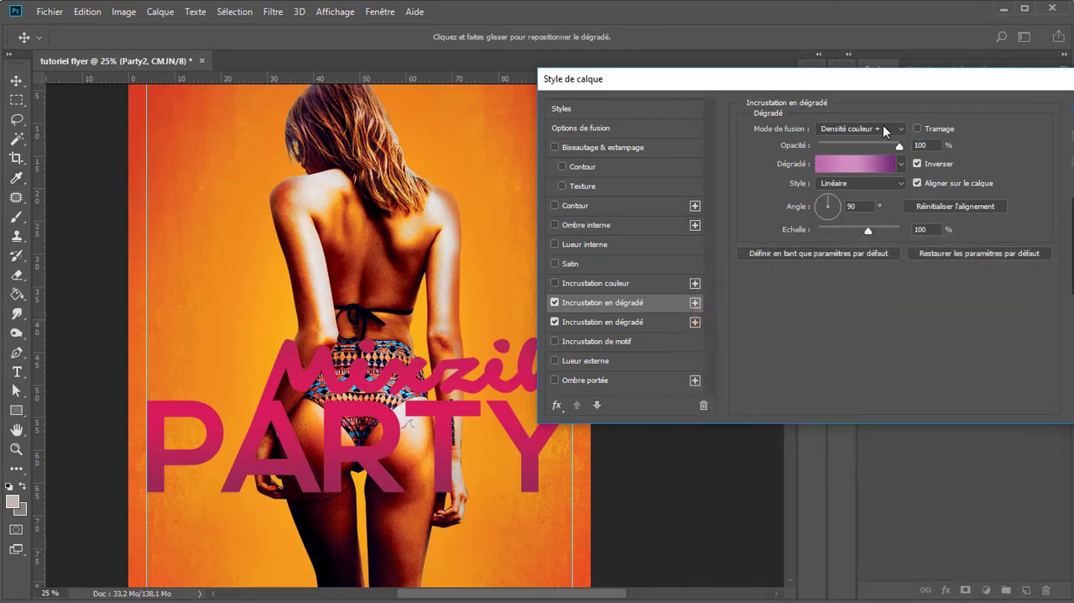
Step: Try switching the reversed gradient direction on and off for the upper and the lower gradient overlay
click(920, 165)
click(920, 166)
click(920, 165)
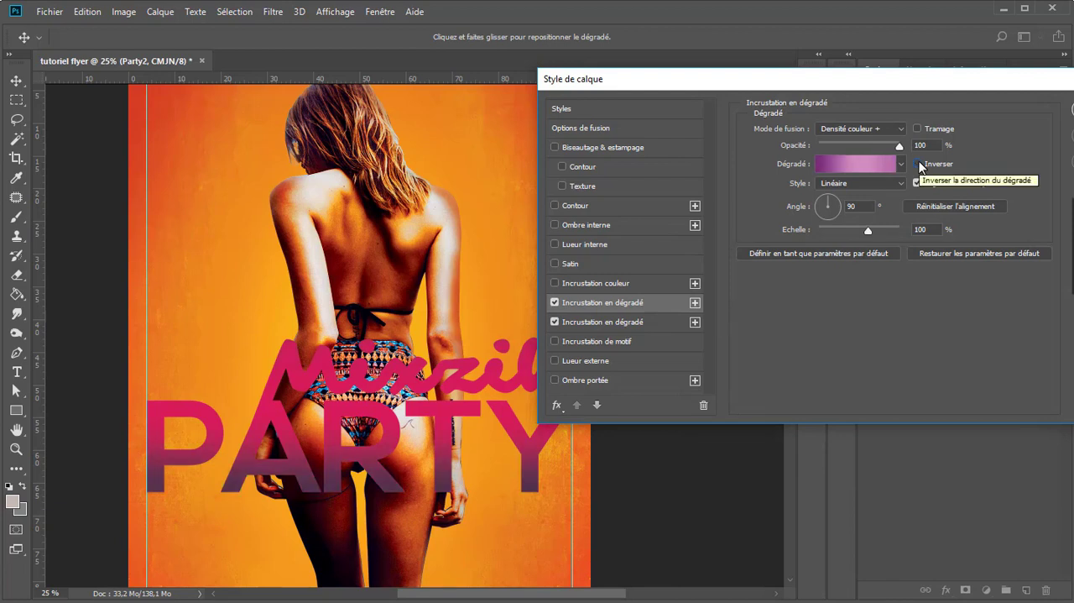
click(920, 165)
click(671, 325)
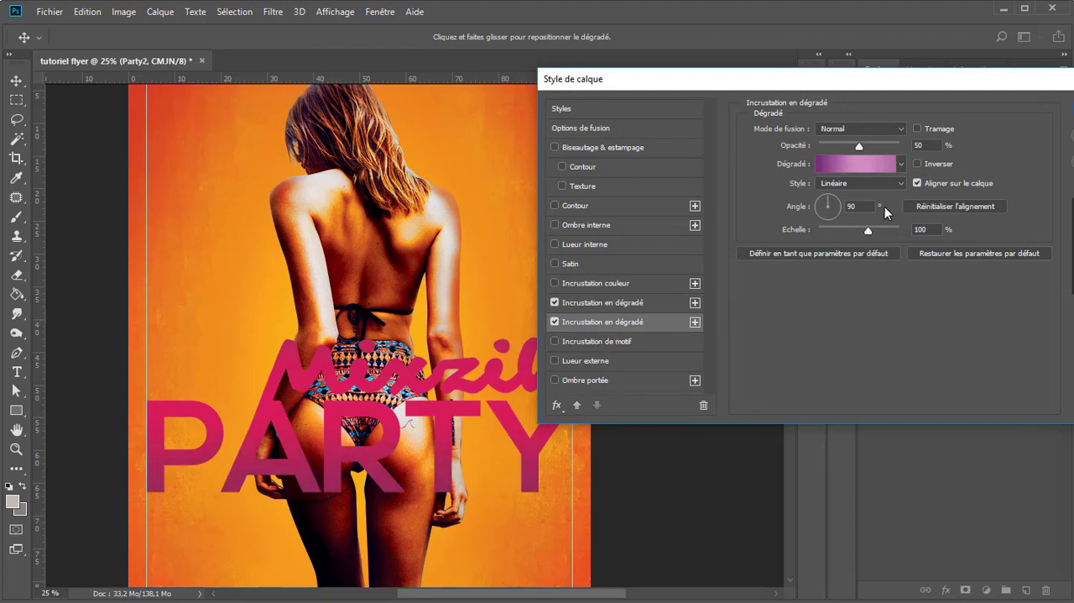
click(923, 163)
click(923, 163)
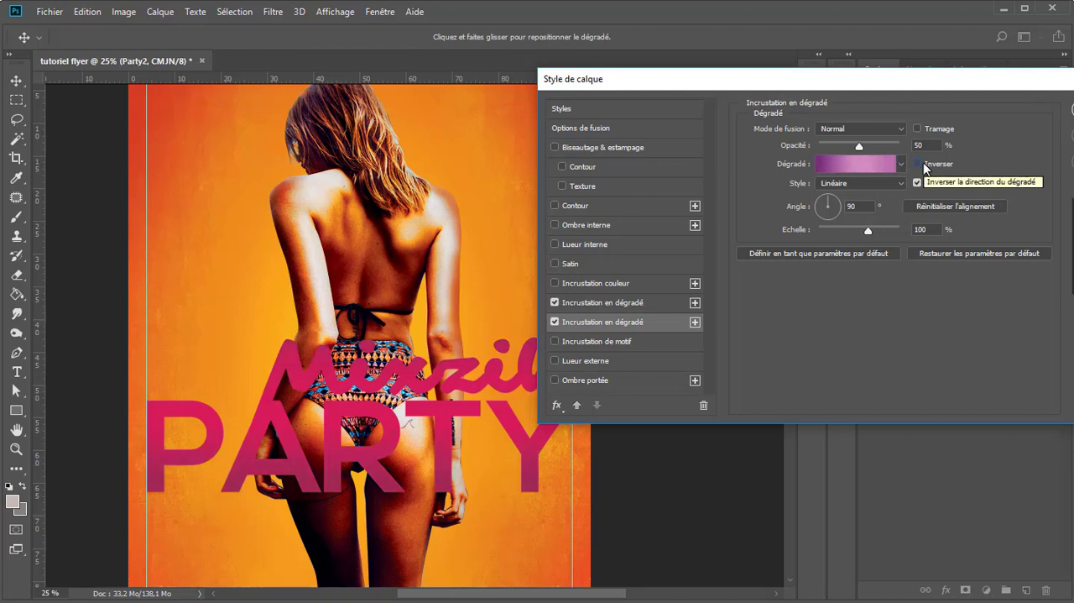
Step: Set the lower gradient overlay's opacity to about 55% and enable Bevel & Emboss on the title
drag(859, 146, 864, 146)
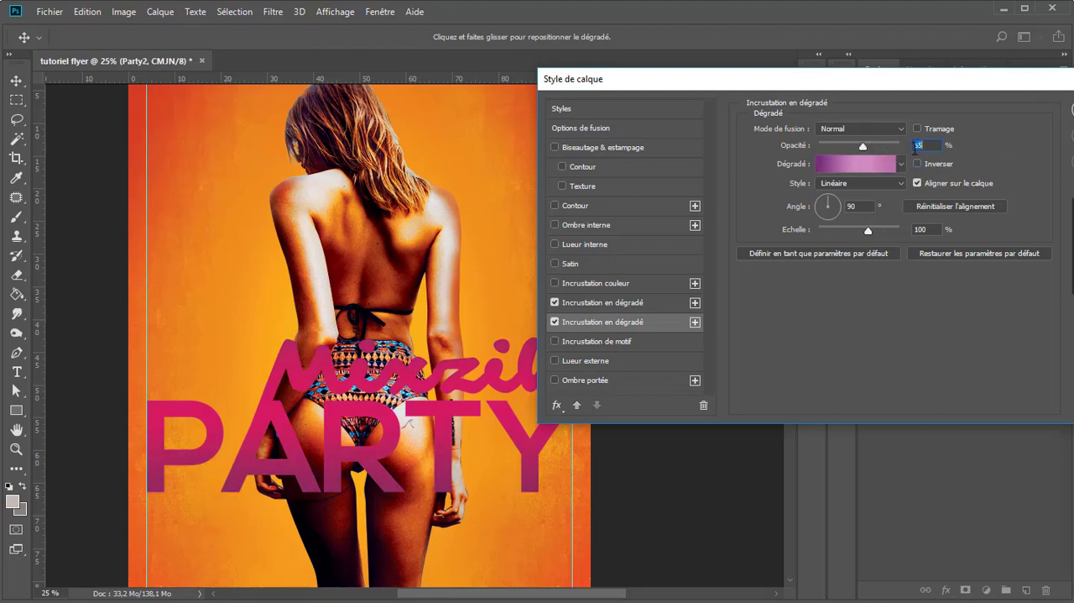
click(660, 301)
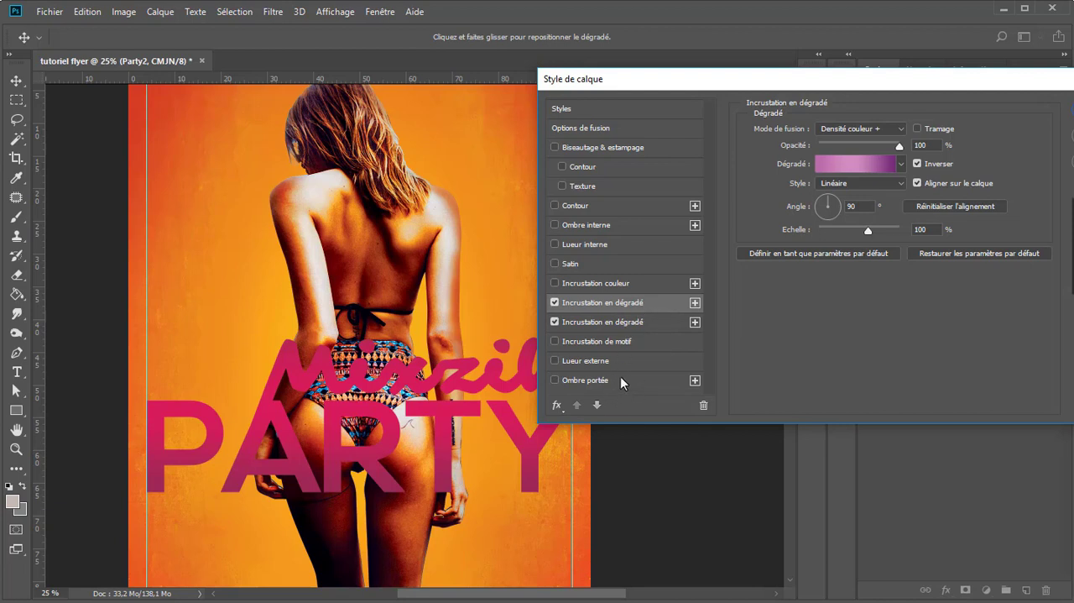
click(639, 148)
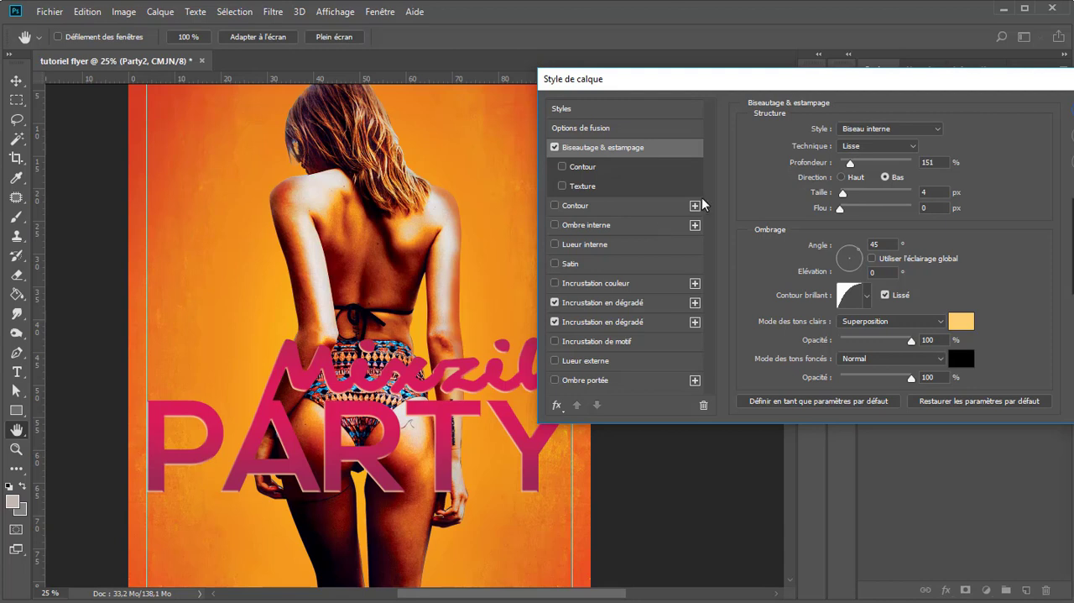
Step: Change the title's bevel style to Biseau externe with a depth of 155% and a size of 5 px
click(906, 130)
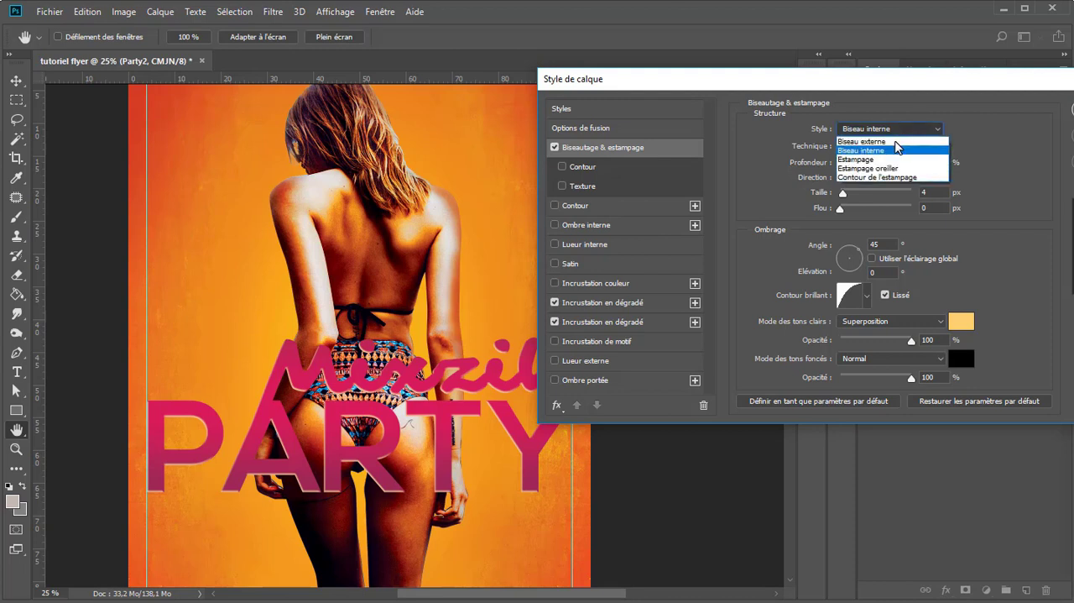
click(894, 141)
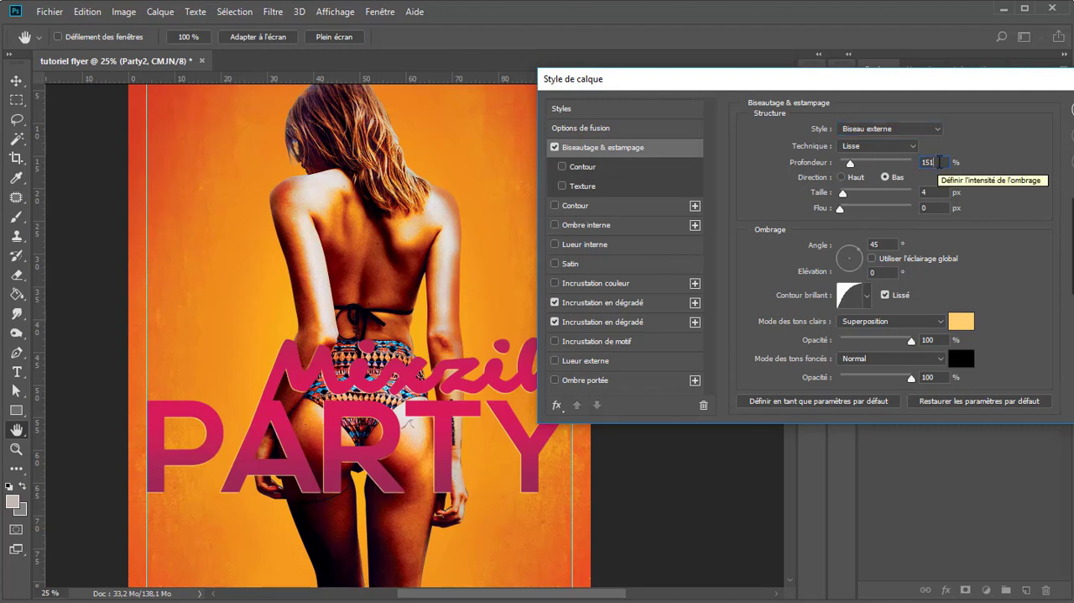
key(Up)
key(Up)
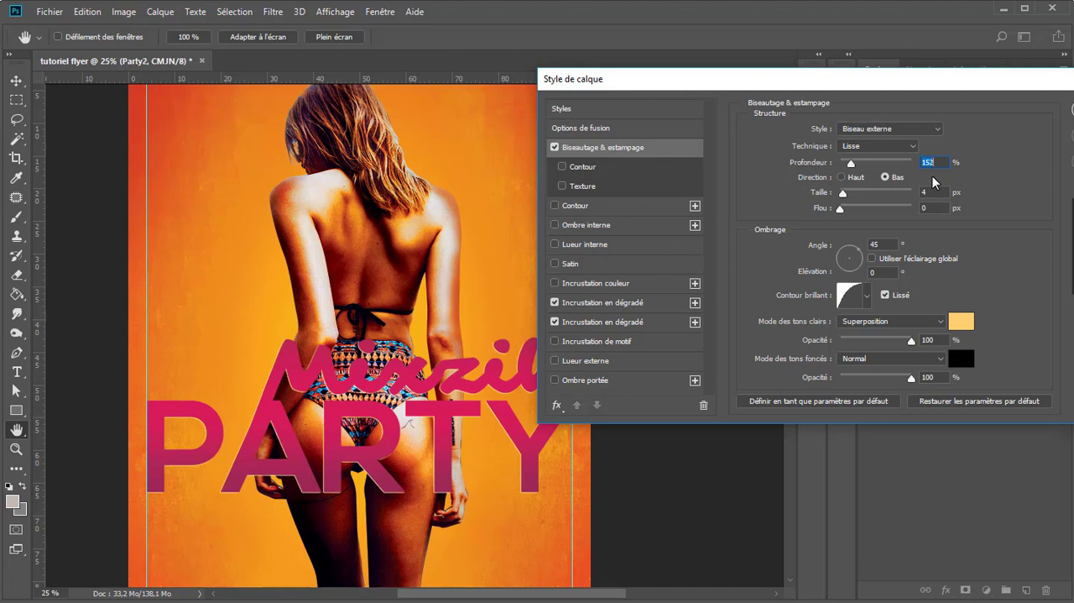
key(Up)
key(Up)
key(Up)
click(925, 191)
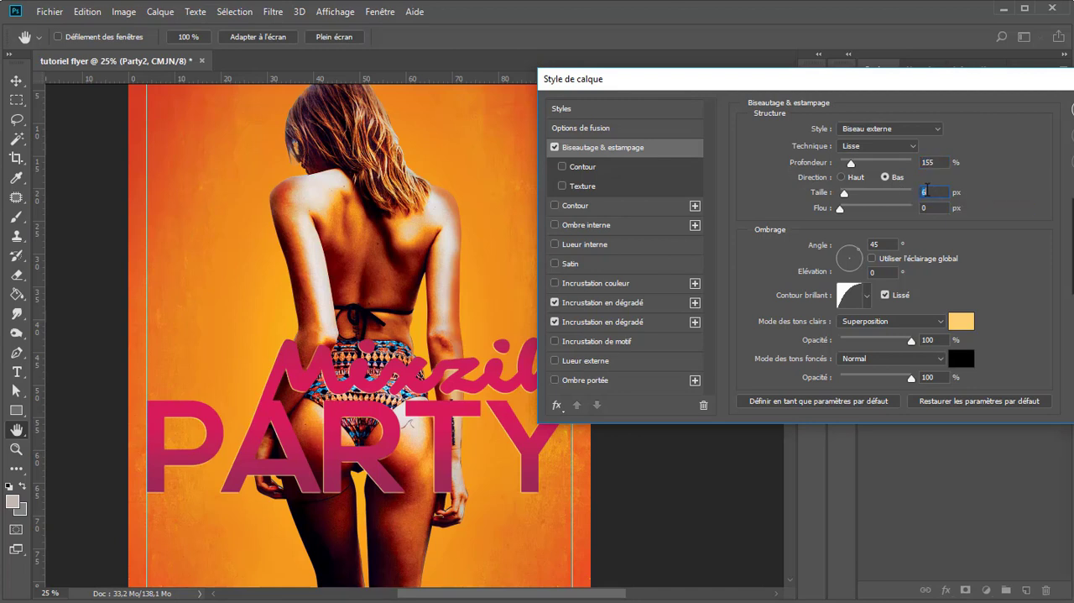
key(Up)
key(Down)
Step: Set the bevel's highlight colour to a more saturated orange-yellow, #ffb822, keeping the Superposition highlight mode
click(932, 320)
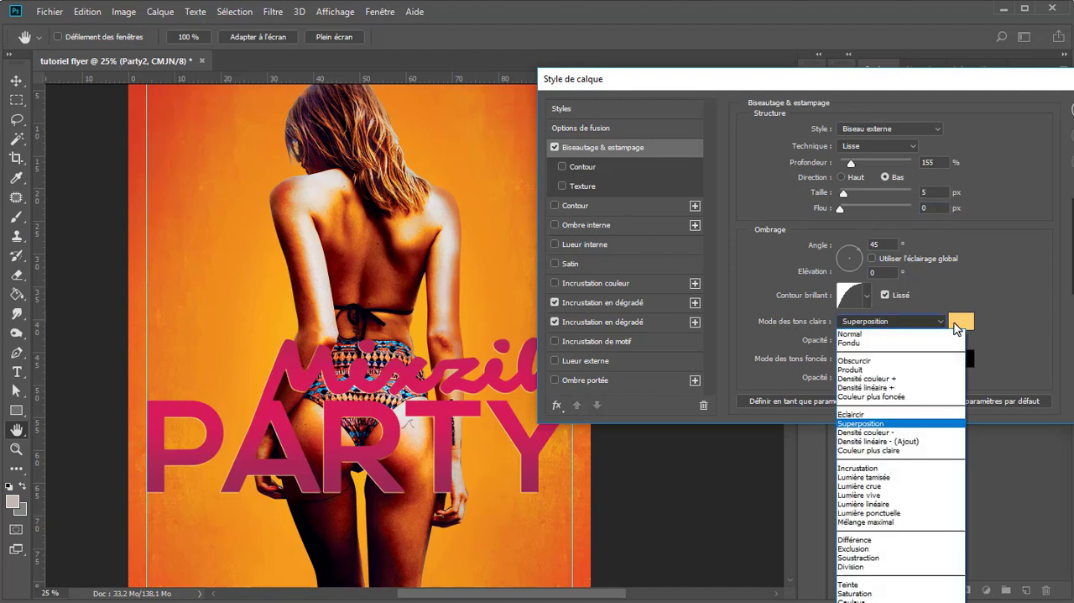
click(961, 323)
click(964, 324)
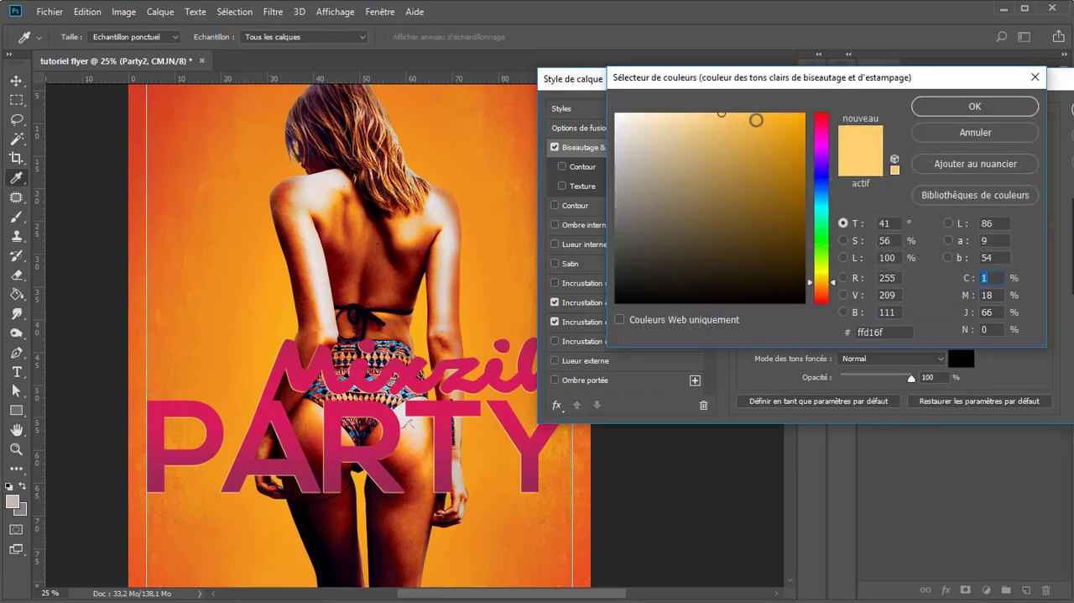
drag(760, 119, 780, 114)
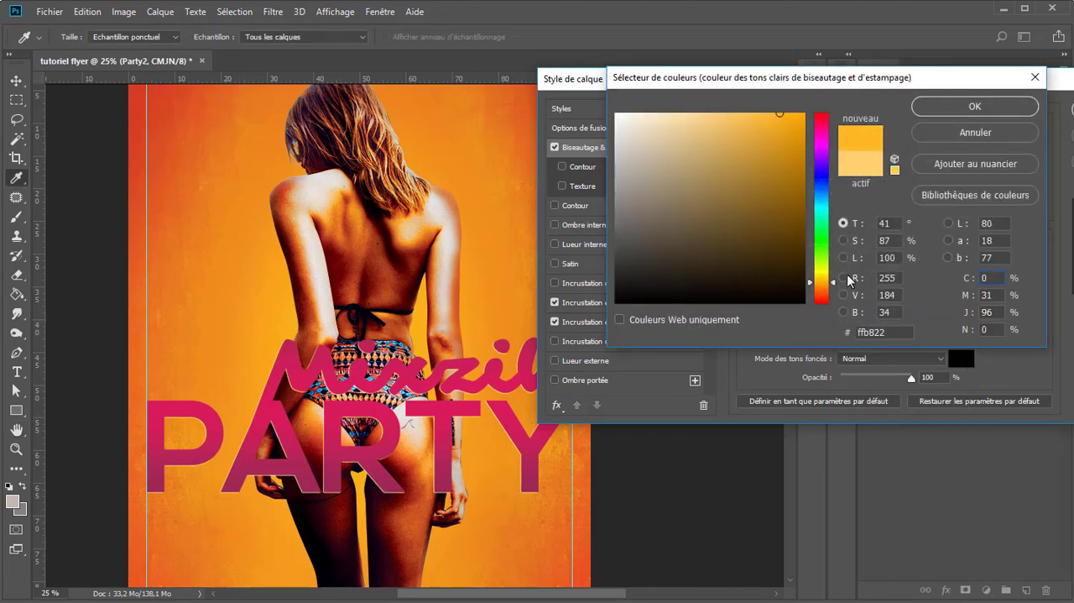
click(870, 332)
click(968, 104)
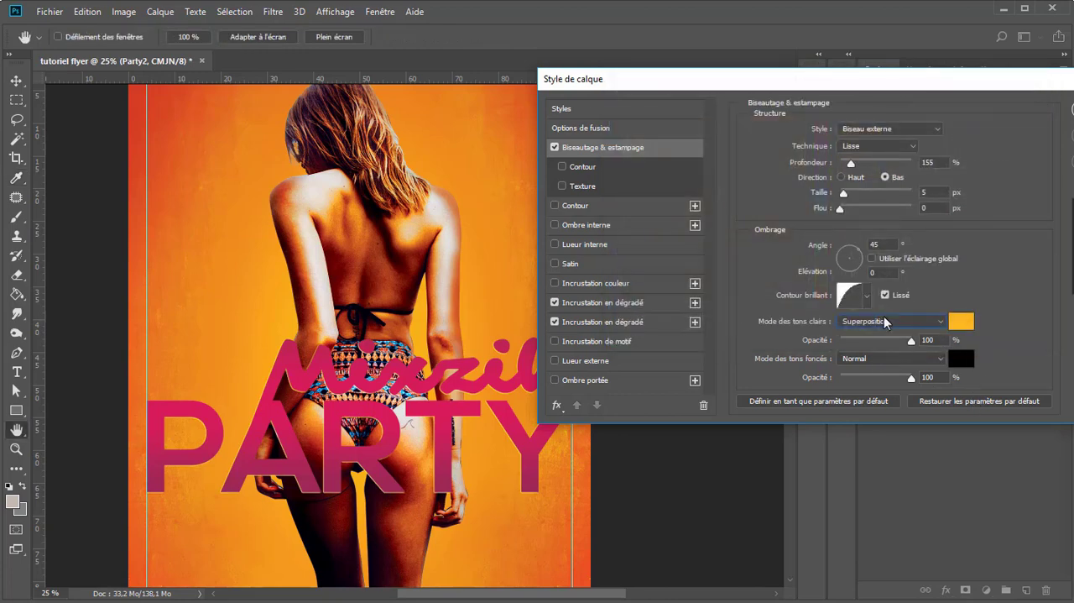
click(885, 323)
click(886, 324)
Step: Enable a yellow #ffca0f colour overlay in Produit mode at about 42% opacity on the title and apply the layer style
click(649, 284)
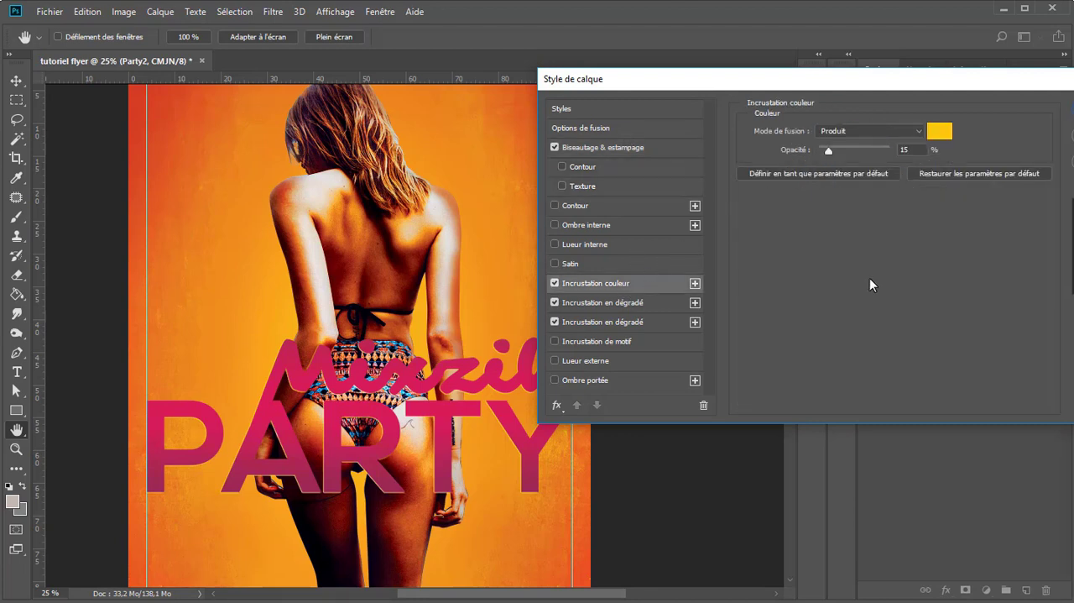
mouse_move(831, 146)
mouse_down()
mouse_move(890, 148)
mouse_move(841, 149)
mouse_up()
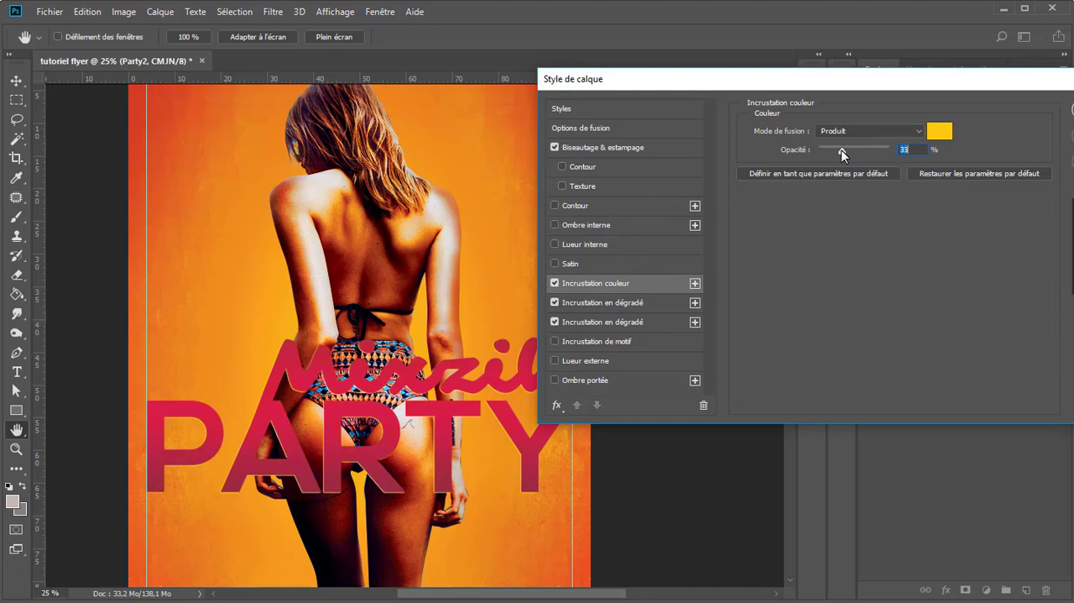
click(939, 131)
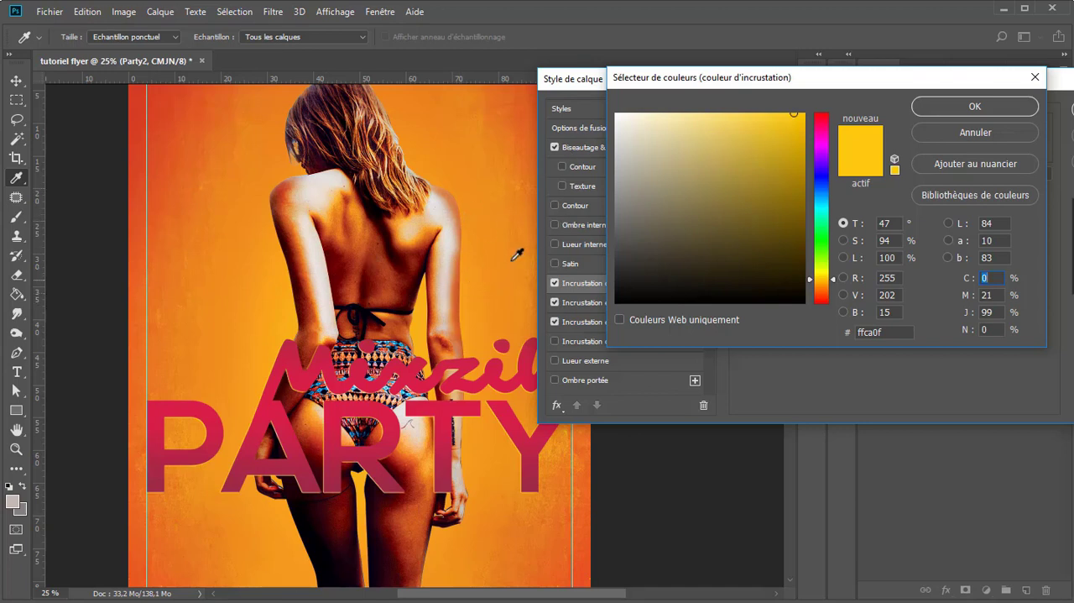
click(444, 174)
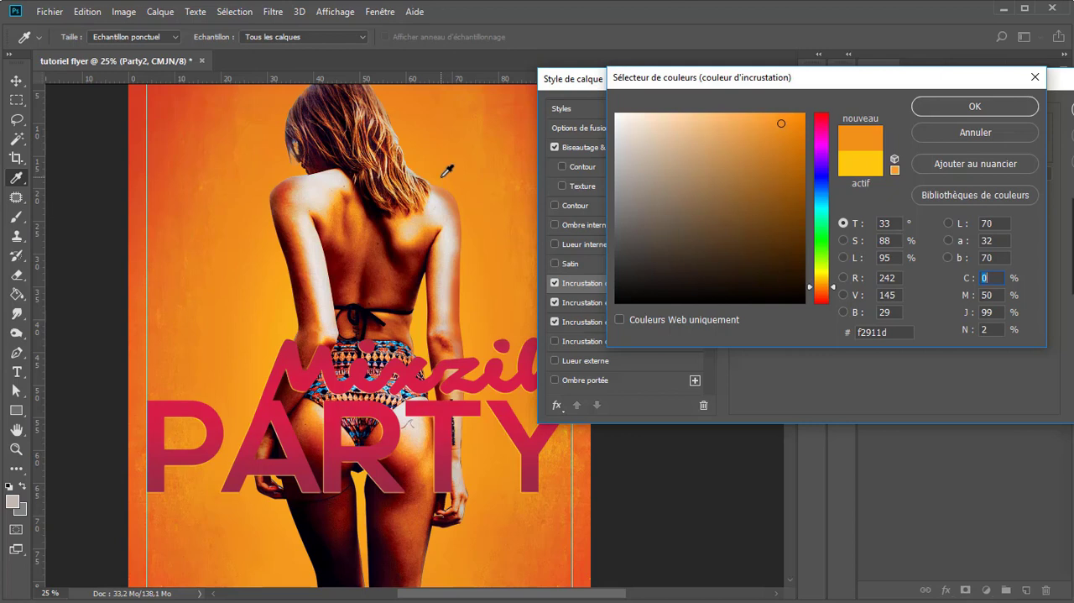
click(864, 168)
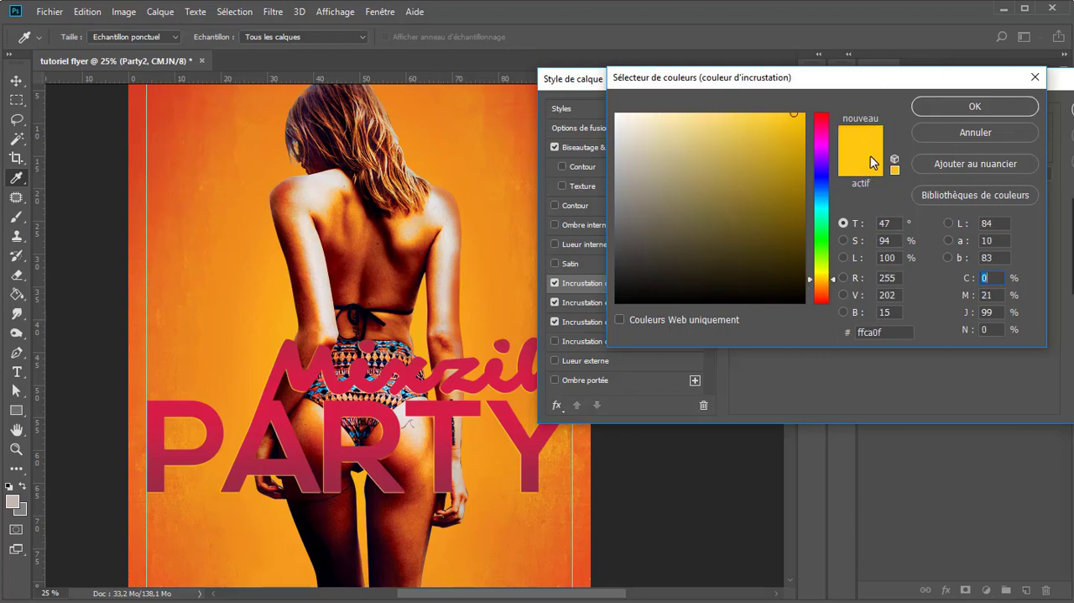
click(963, 103)
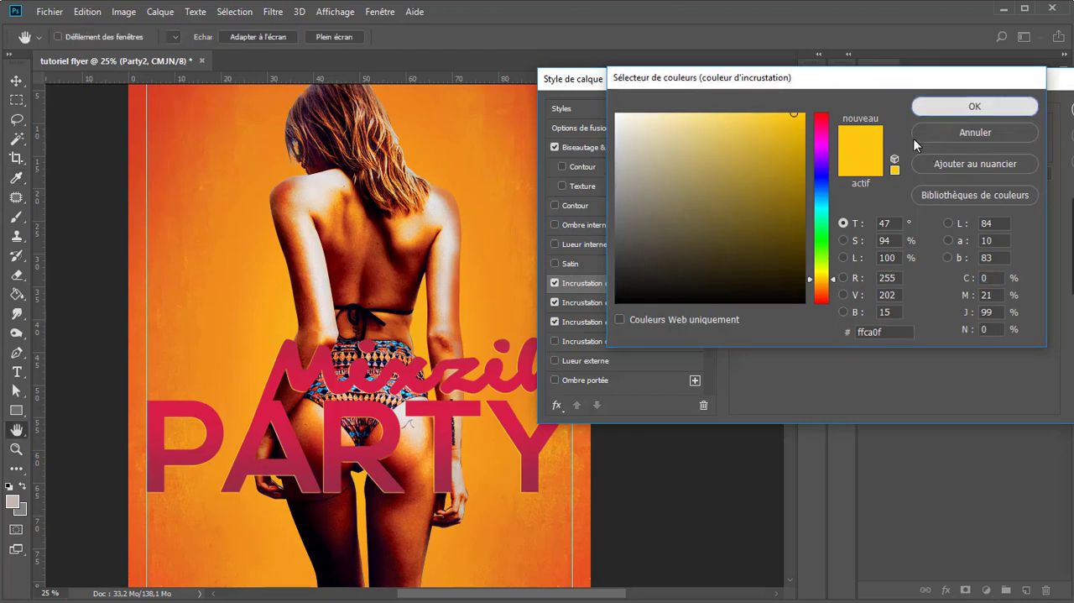
drag(848, 148, 848, 150)
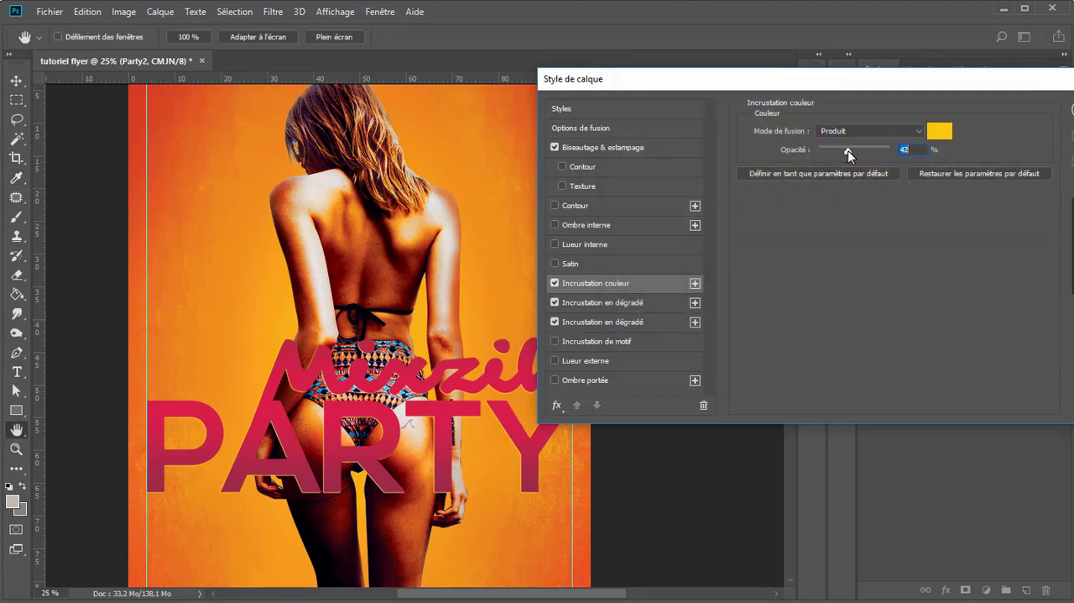
drag(851, 83, 596, 41)
click(863, 71)
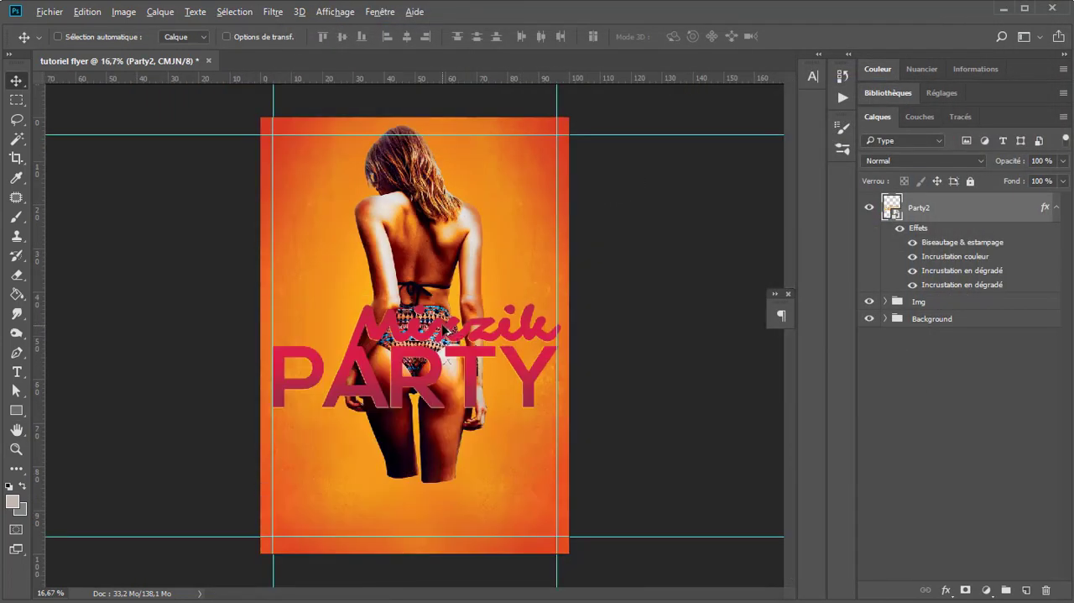
Step: Draw a rectangle of about 2282 × 880 px over the title, spanning the space between the two vertical guides
scroll(453, 328, up, 1)
scroll(453, 327, down, 1)
scroll(399, 192, up, 1)
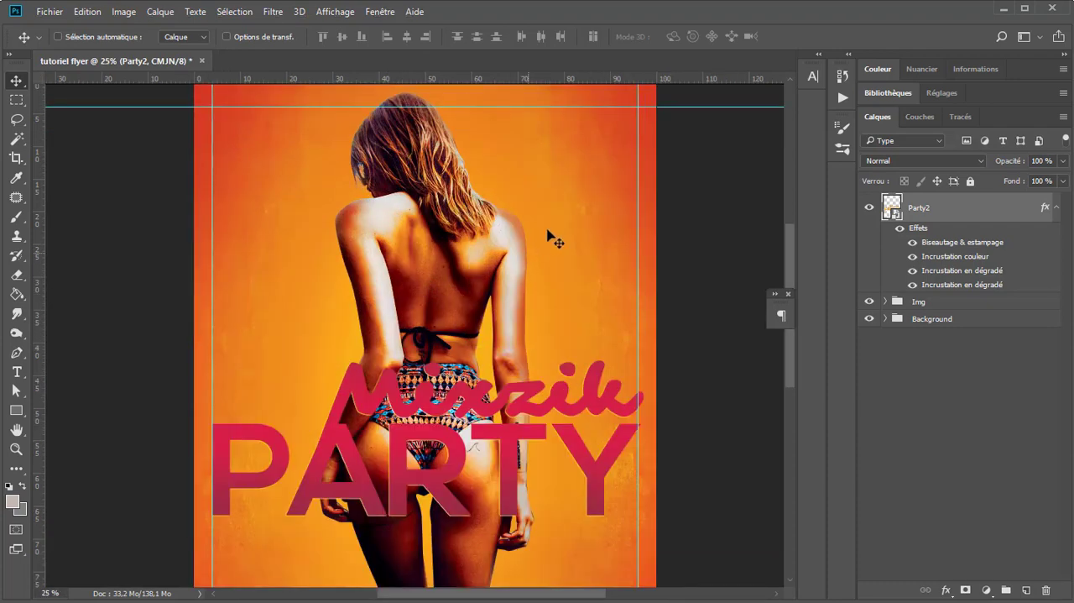
scroll(530, 422, down, 1)
scroll(530, 422, up, 2)
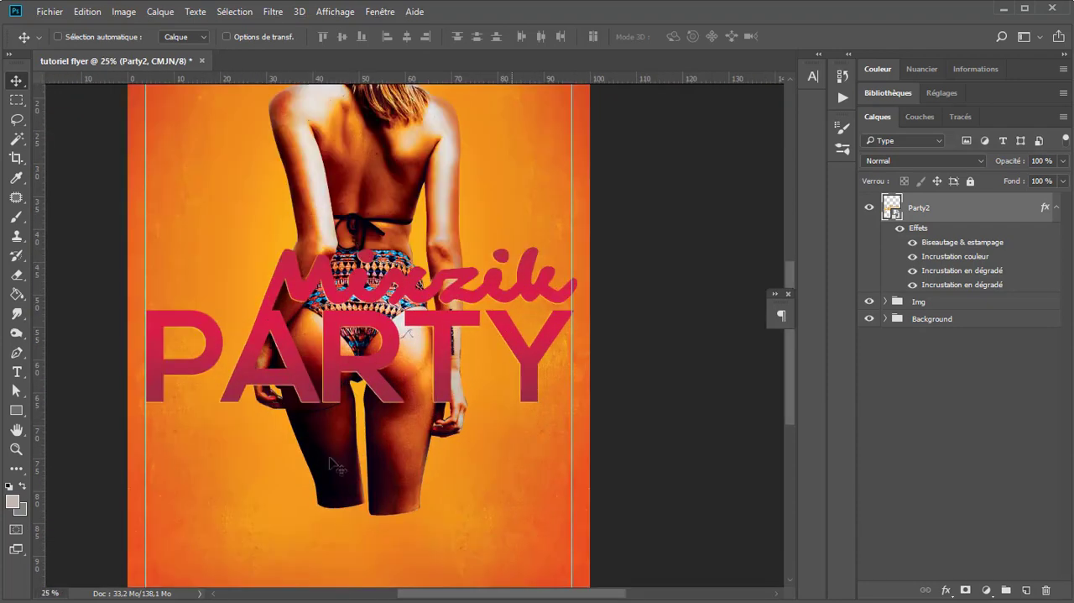
click(11, 413)
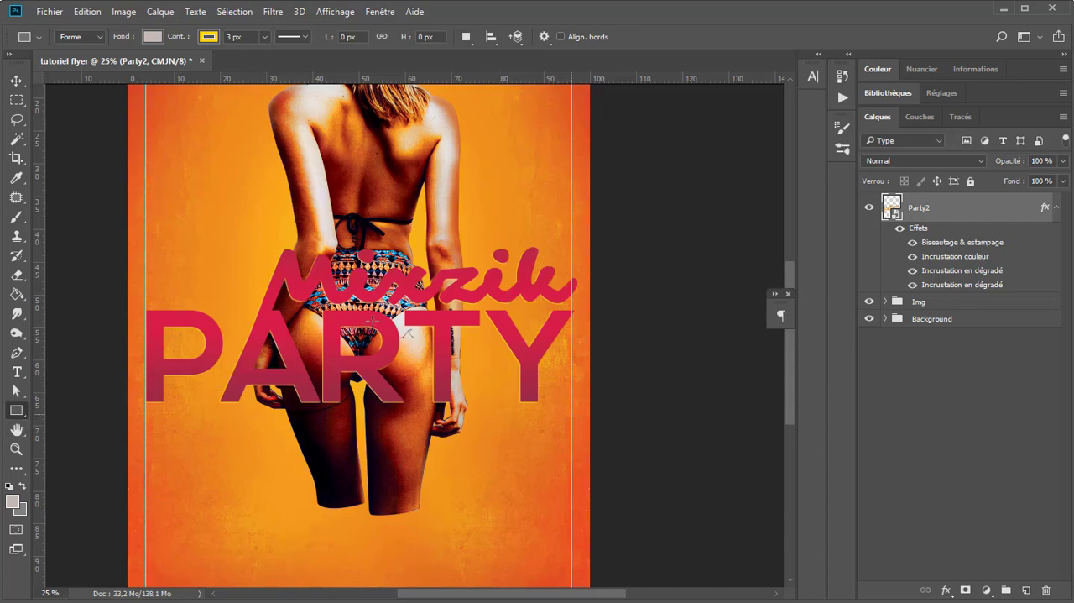
drag(359, 334, 151, 250)
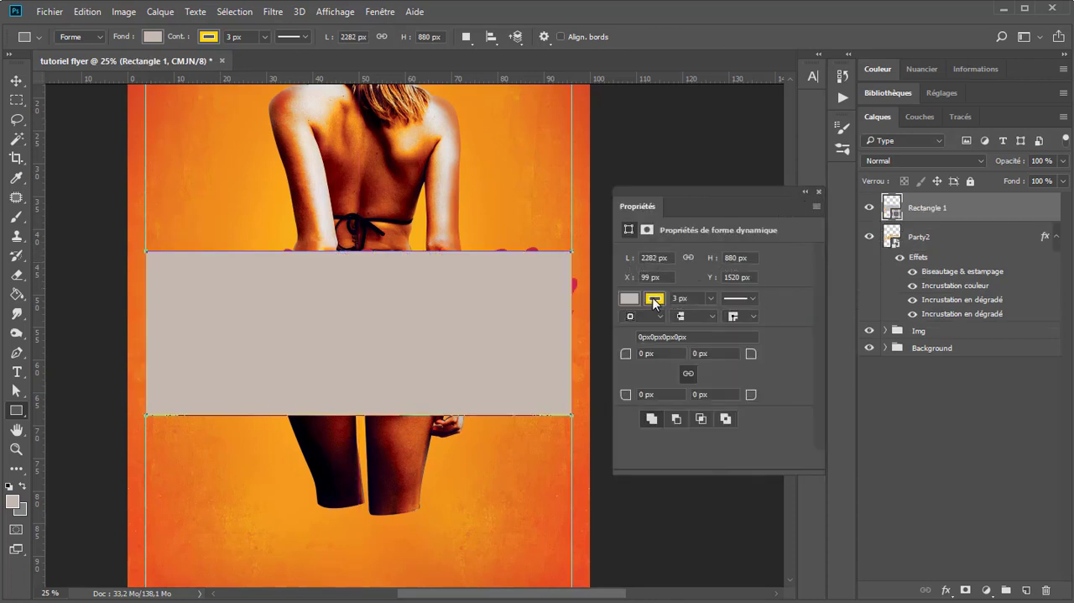
Step: Remove the rectangle's stroke and set its fill to black
click(654, 300)
click(638, 327)
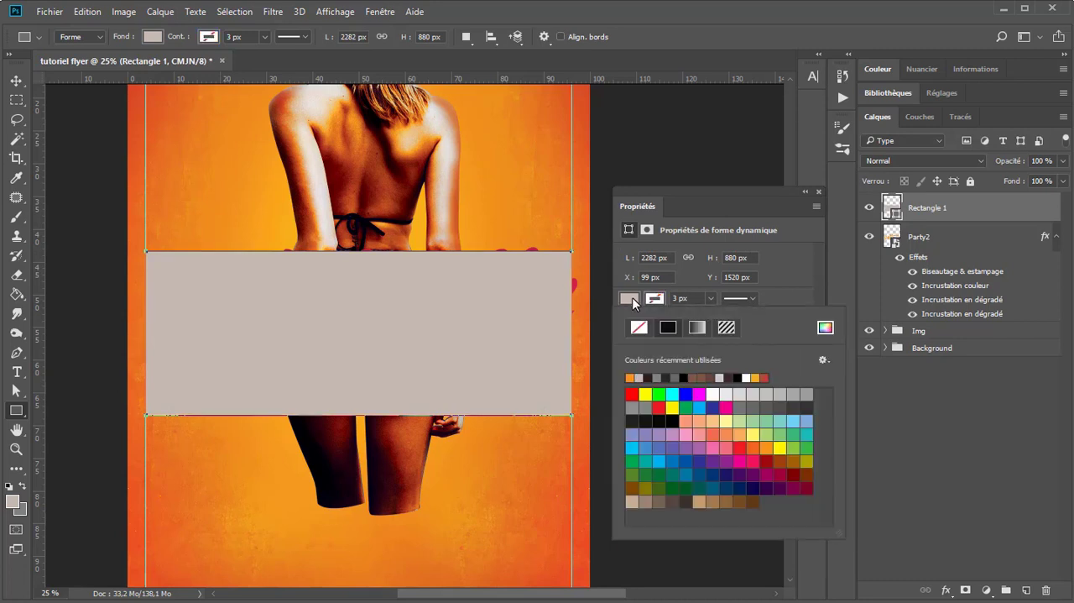
click(676, 429)
click(815, 197)
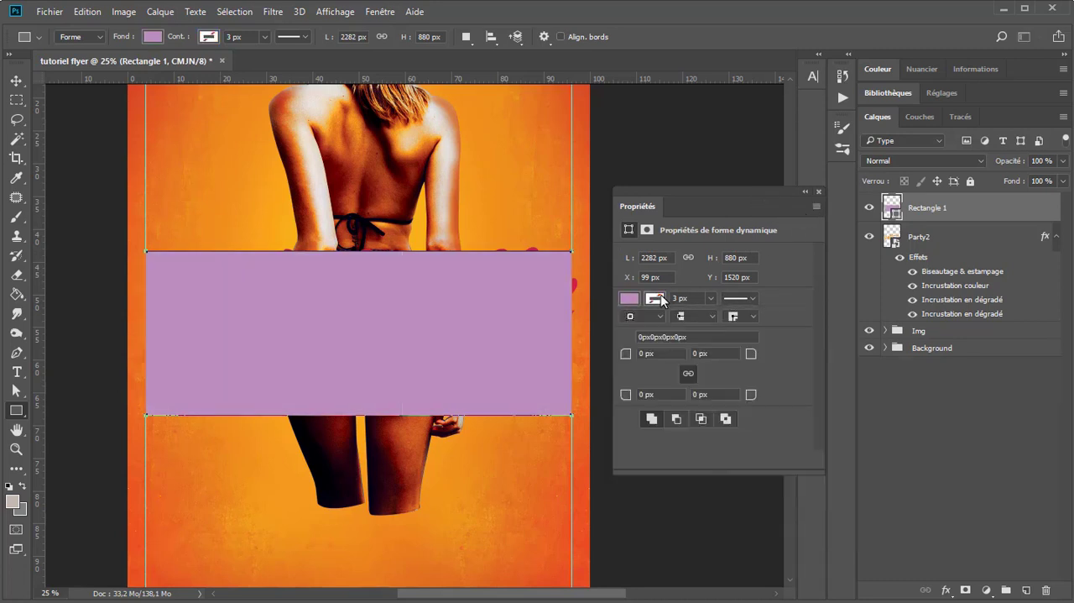
click(636, 302)
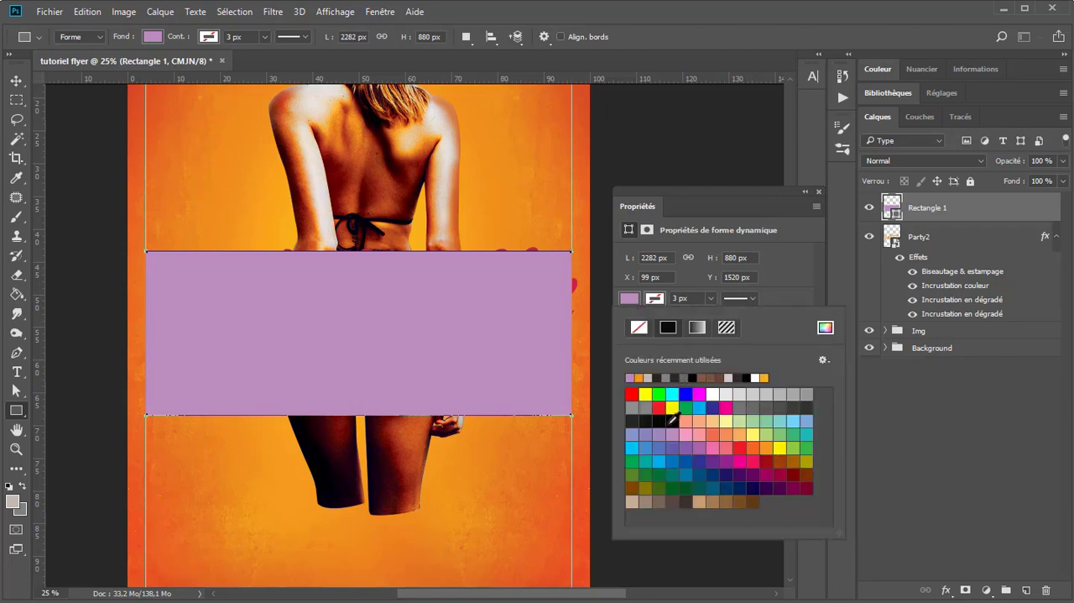
click(672, 420)
click(820, 191)
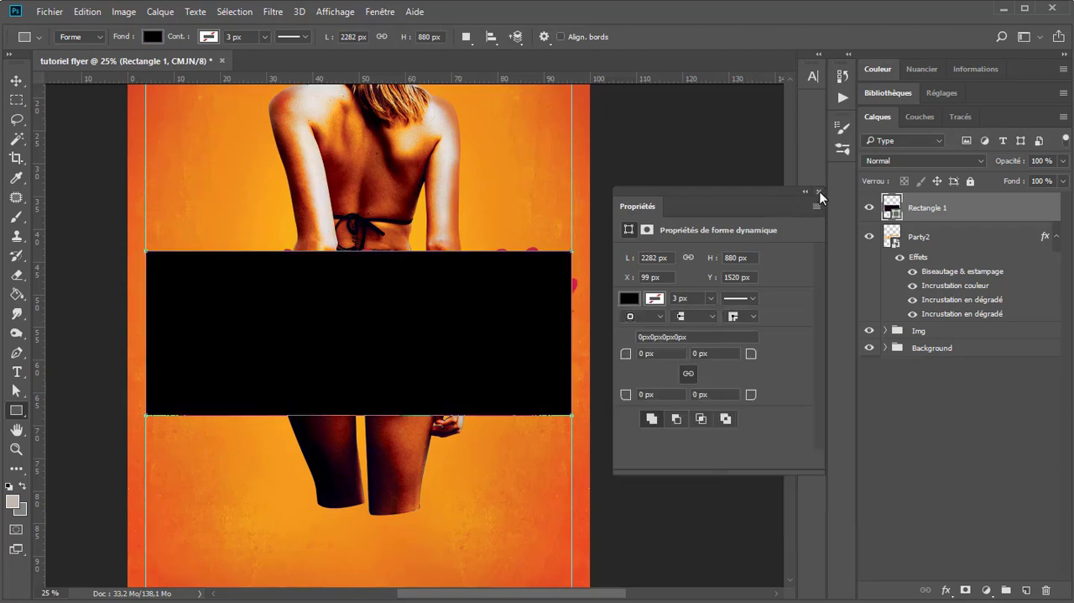
click(820, 191)
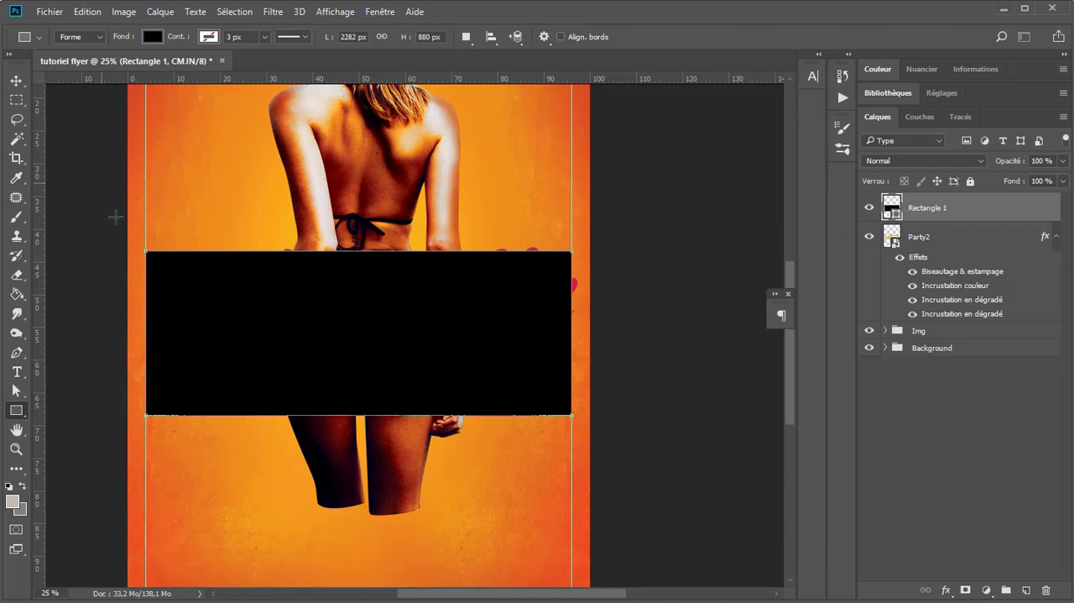
Step: Move the rectangle's upper-left anchor point inward and down with the Direct Selection tool, converting the shape to a regular path
click(16, 389)
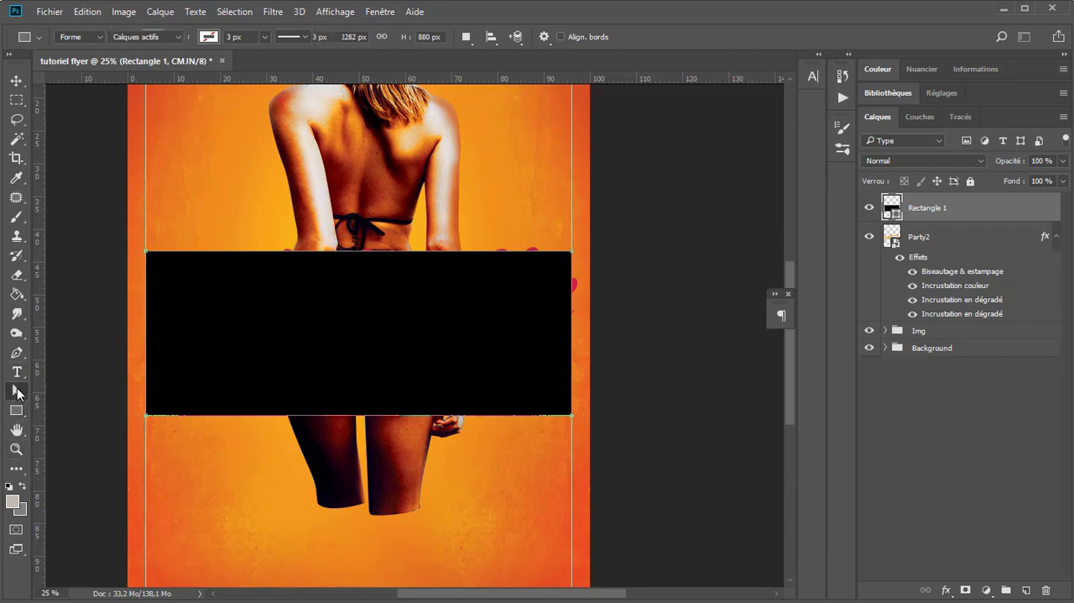
drag(125, 232, 182, 315)
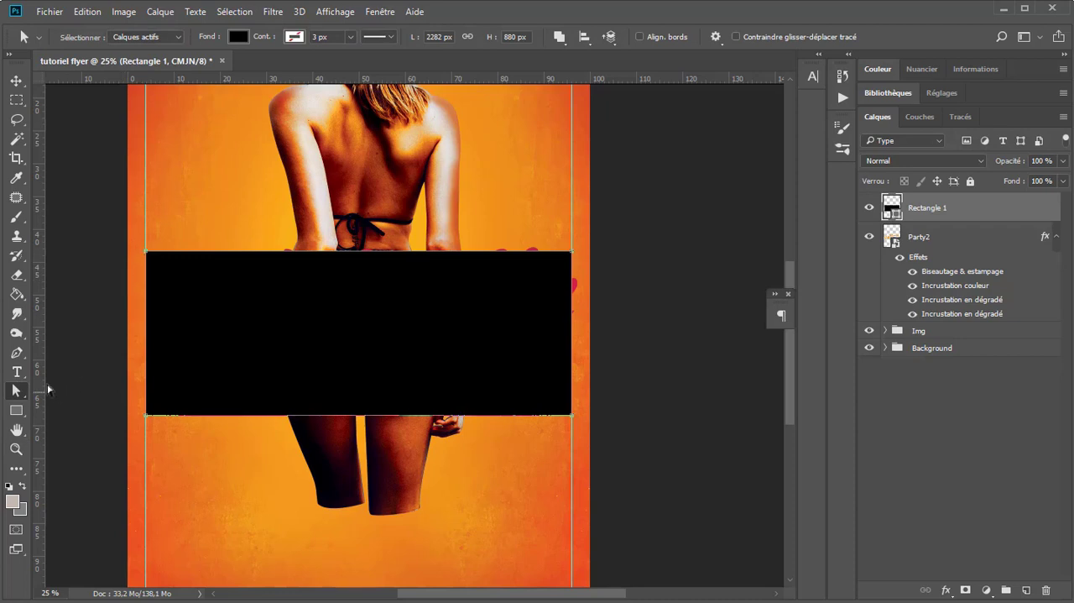
right_click(24, 392)
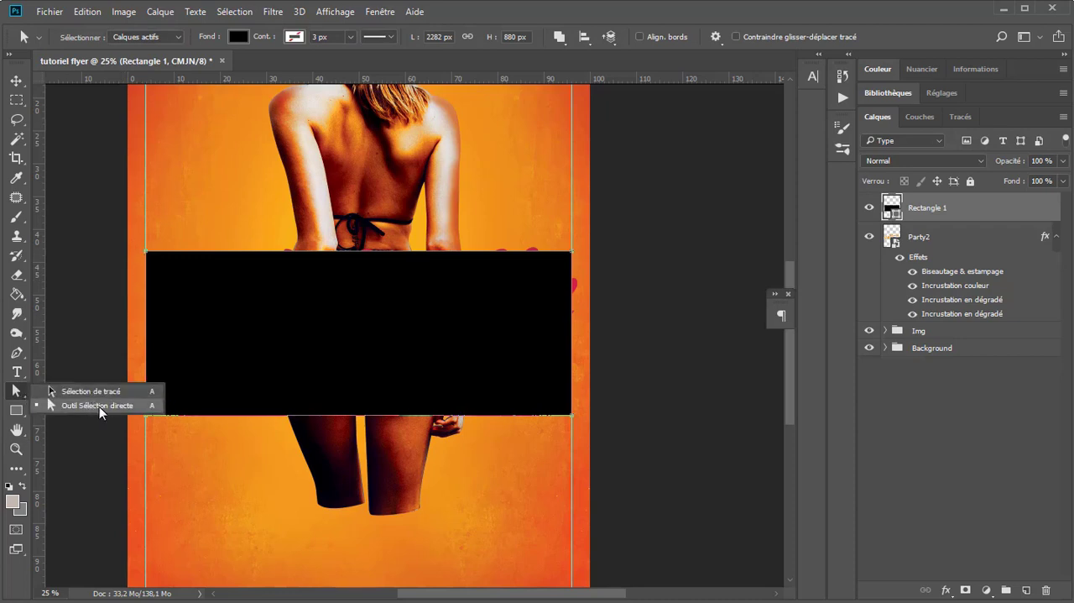
click(67, 407)
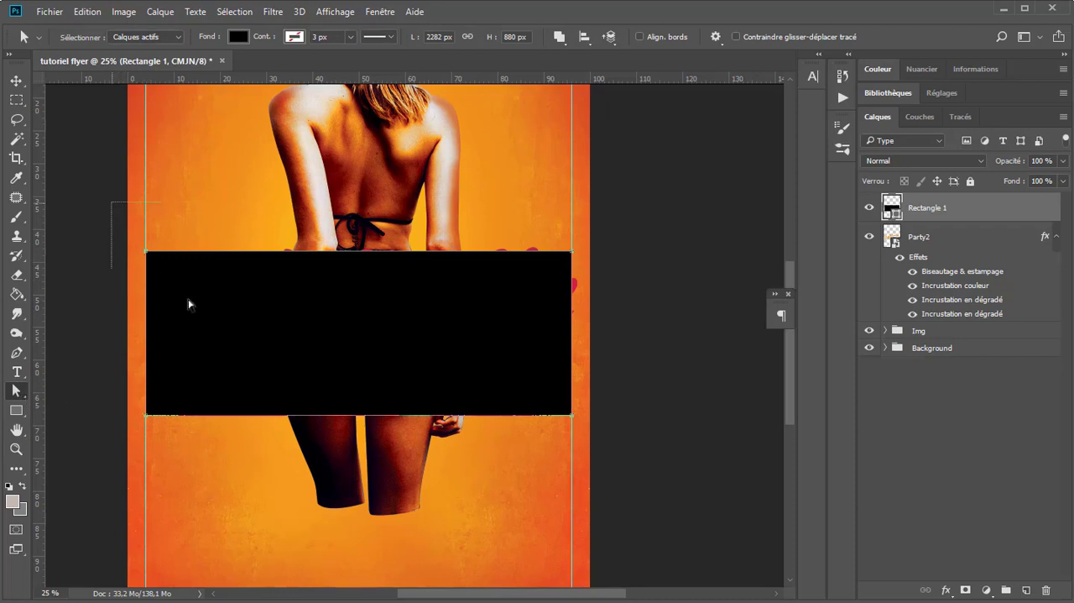
drag(148, 256, 214, 298)
click(444, 265)
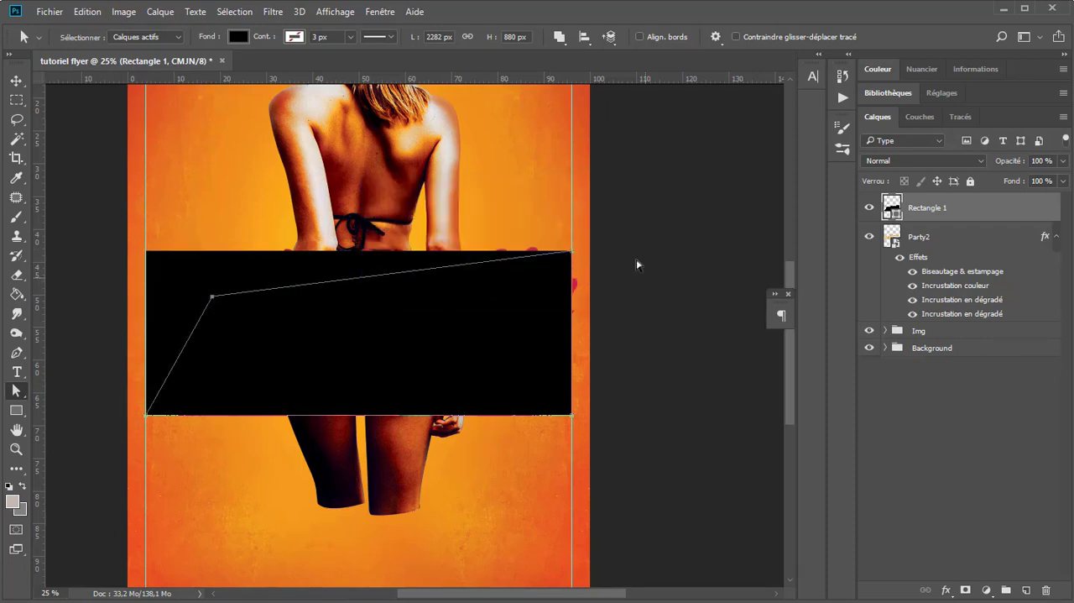
Step: Place the Rectangle 1 layer beneath the Party2 title layer and collapse the title's effects list
drag(940, 208, 947, 299)
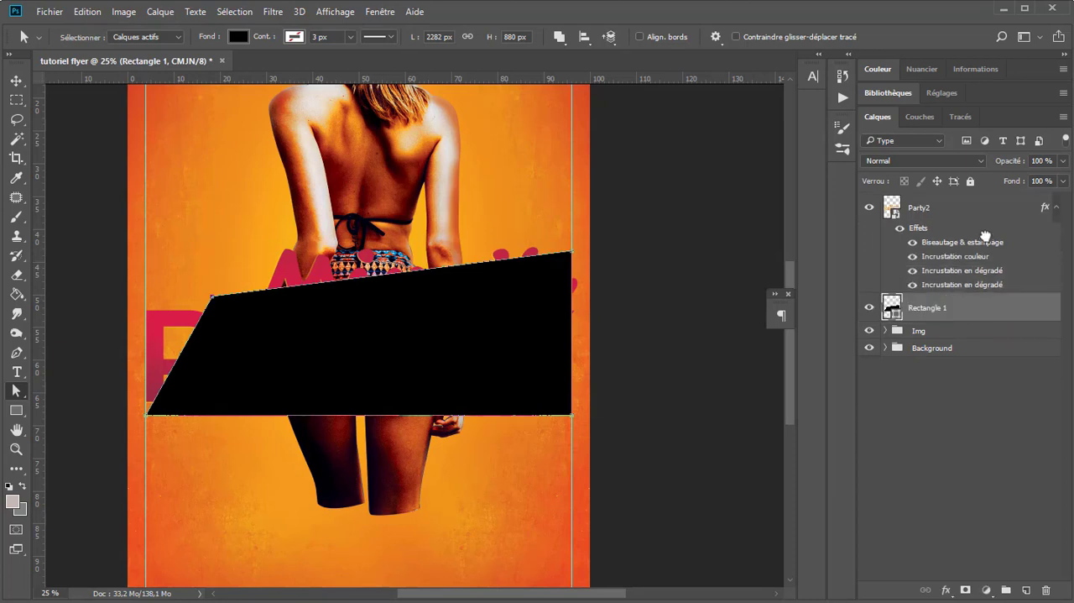
click(1055, 210)
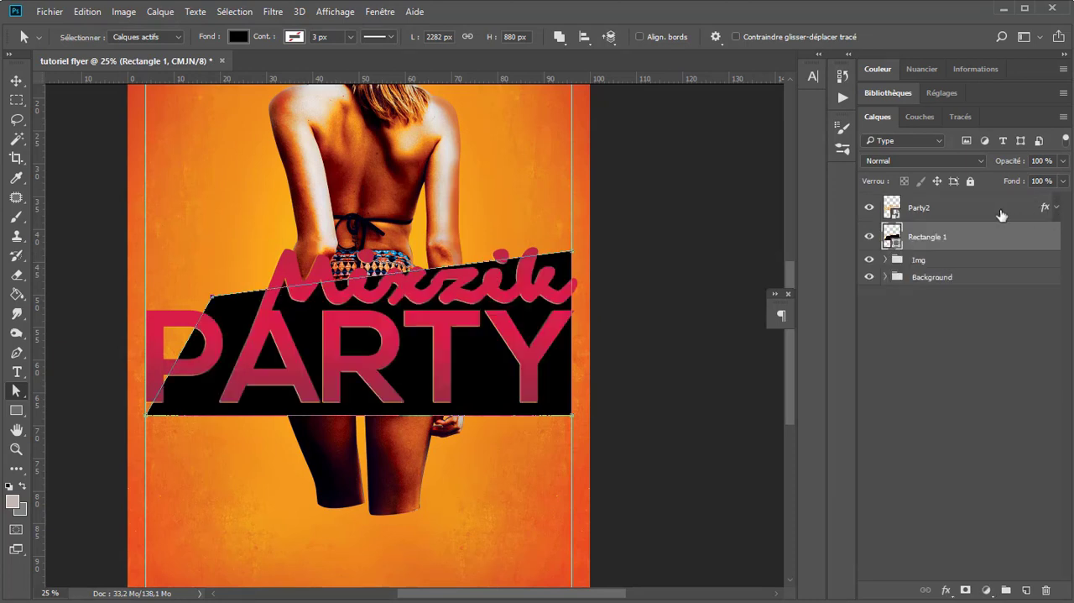
click(1002, 214)
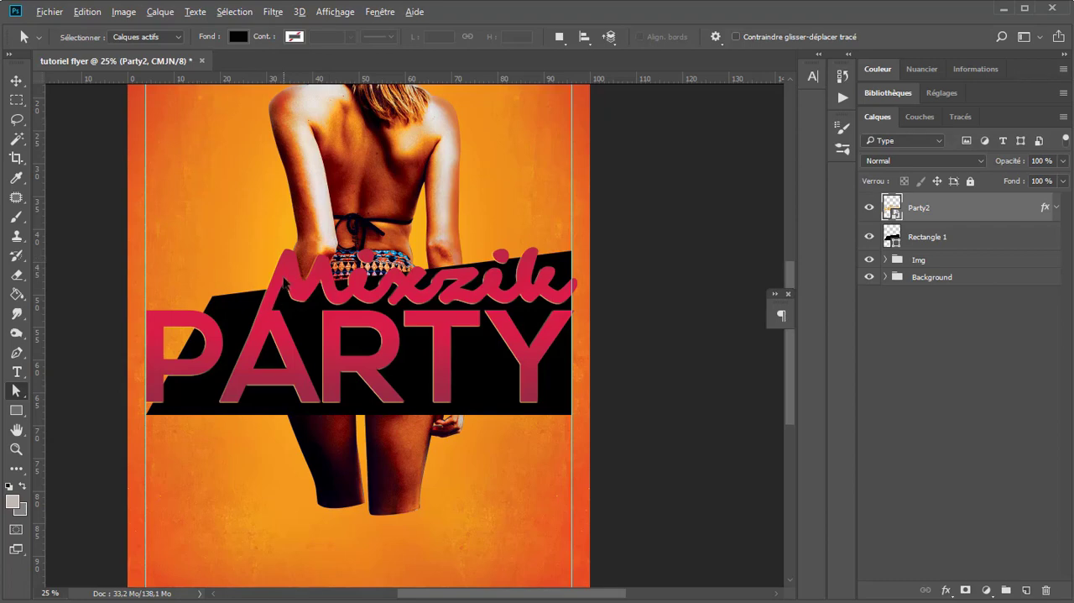
scroll(283, 279, down, 1)
scroll(447, 220, up, 1)
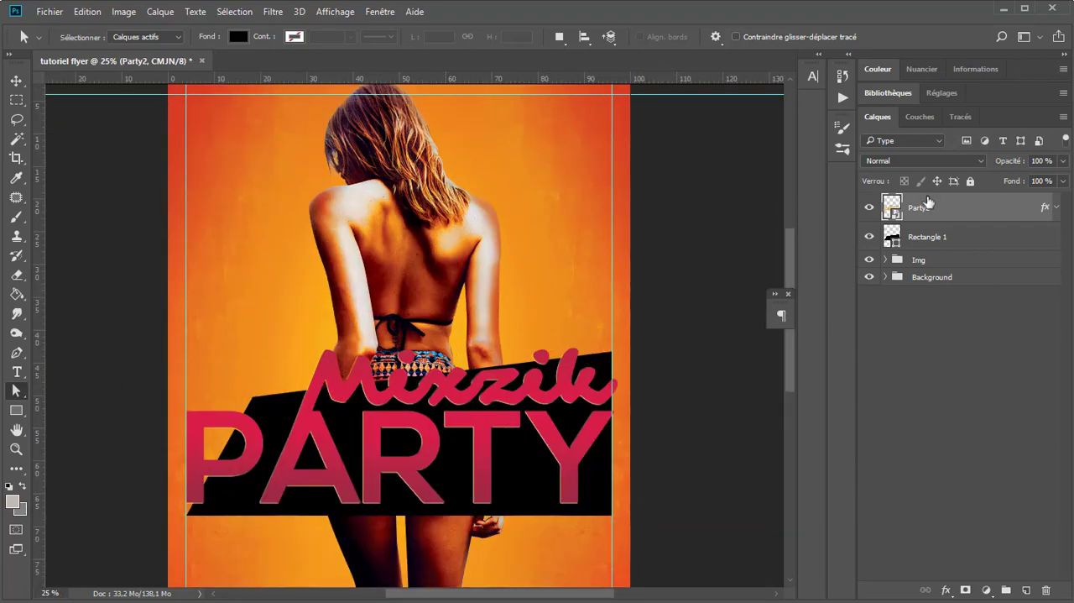
Step: Raise the black shape's lower-right anchor point slightly so its bottom edge slopes upward
click(923, 236)
drag(673, 485, 613, 517)
click(641, 467)
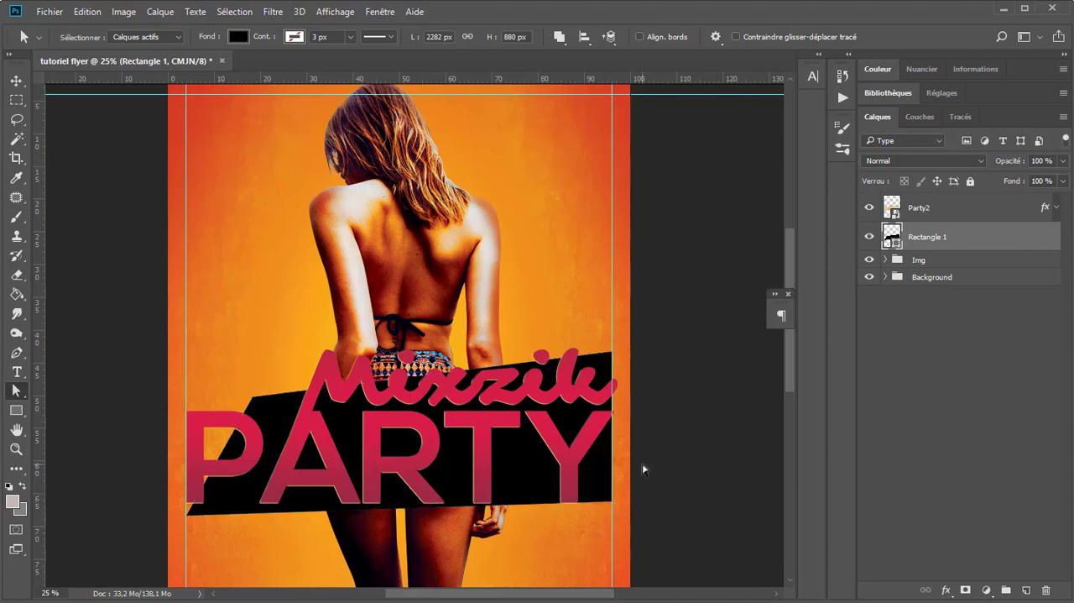
Step: Add a drop shadow to the Rectangle 1 layer with Normal blend mode at 100% opacity and a size of 0 px
click(16, 80)
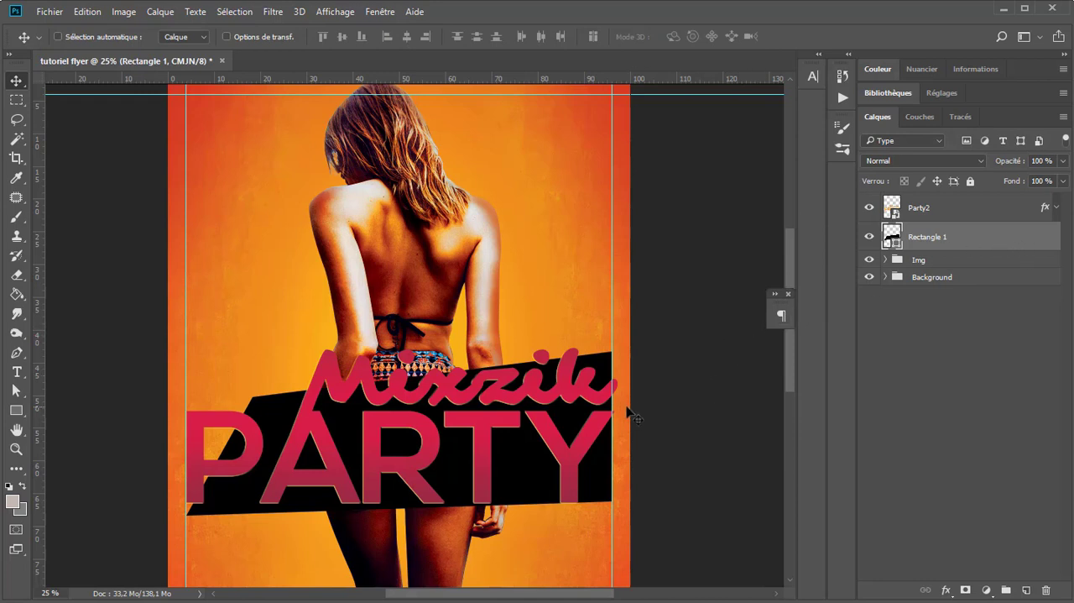
double_click(1022, 246)
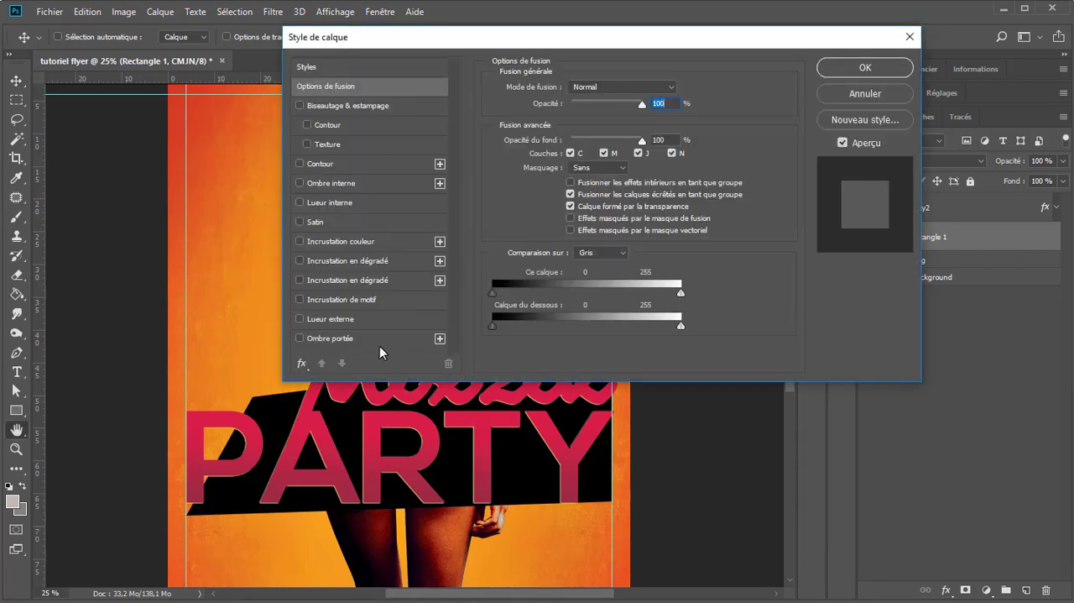
click(382, 336)
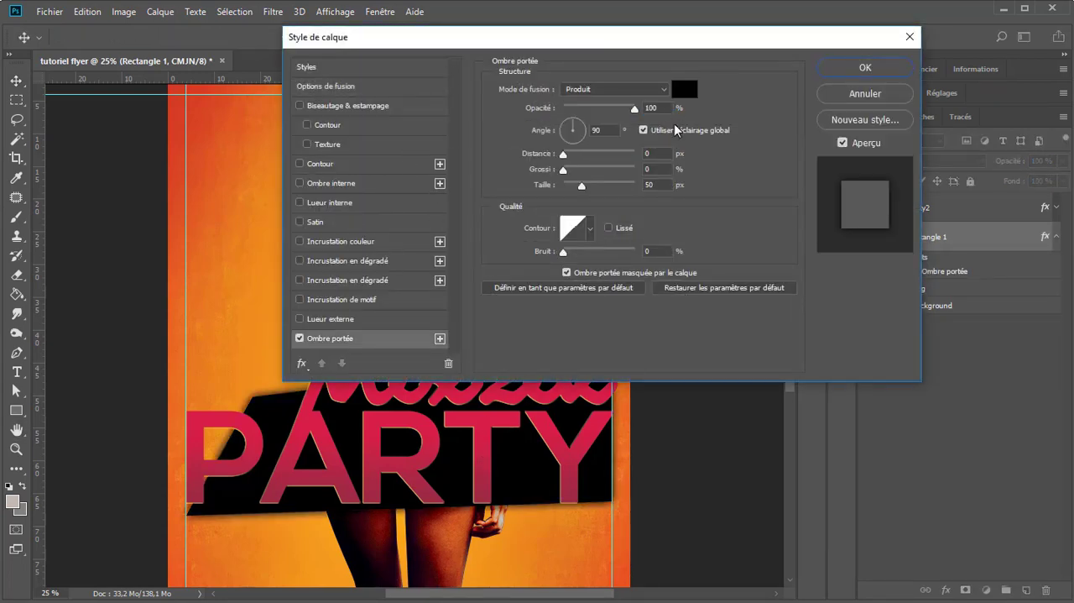
click(625, 91)
click(604, 97)
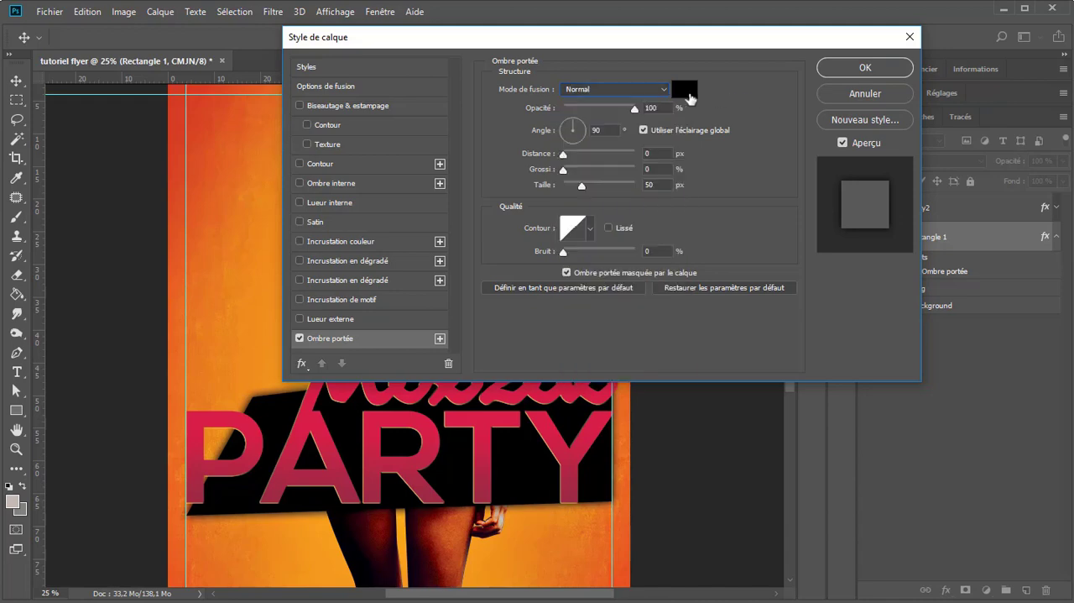
drag(469, 39, 849, 49)
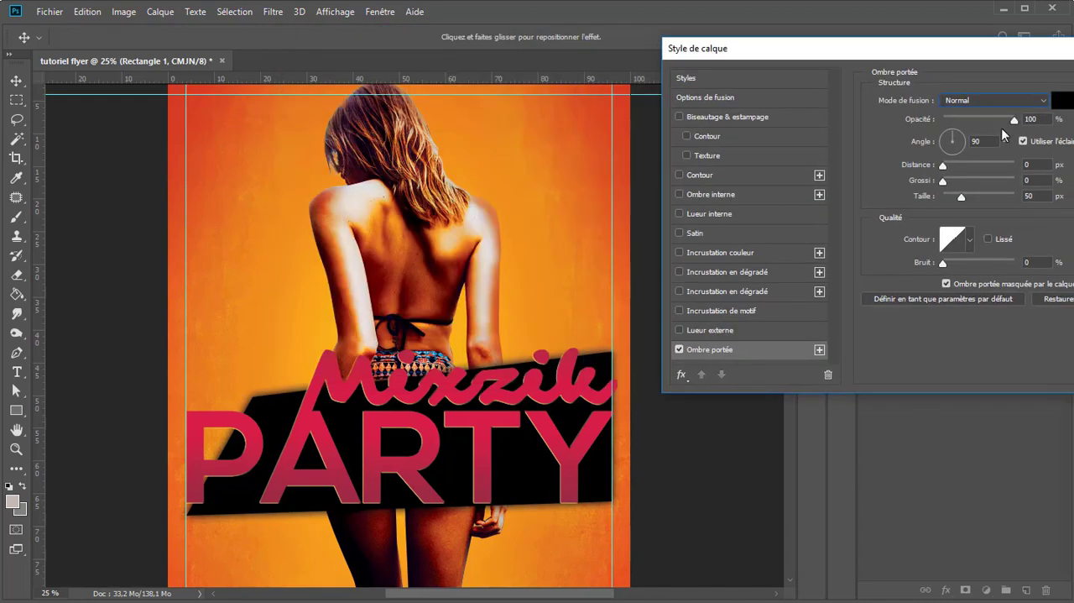
text(0)
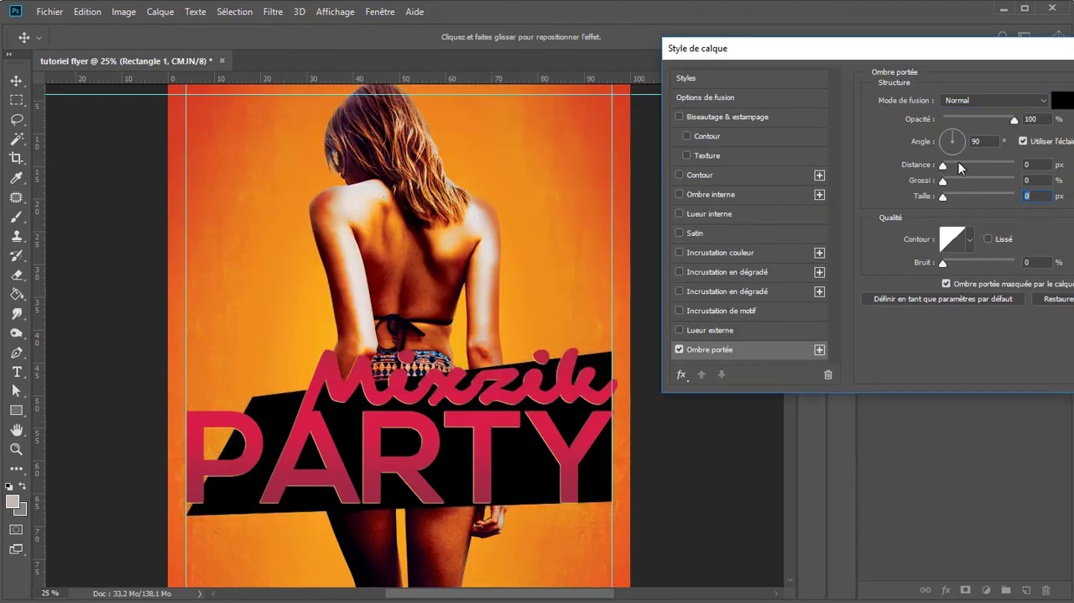
Step: Colour the drop shadow with orange f4a11d sampled from the flyer background and offset it up and to the left of the black shape
click(1062, 100)
click(515, 286)
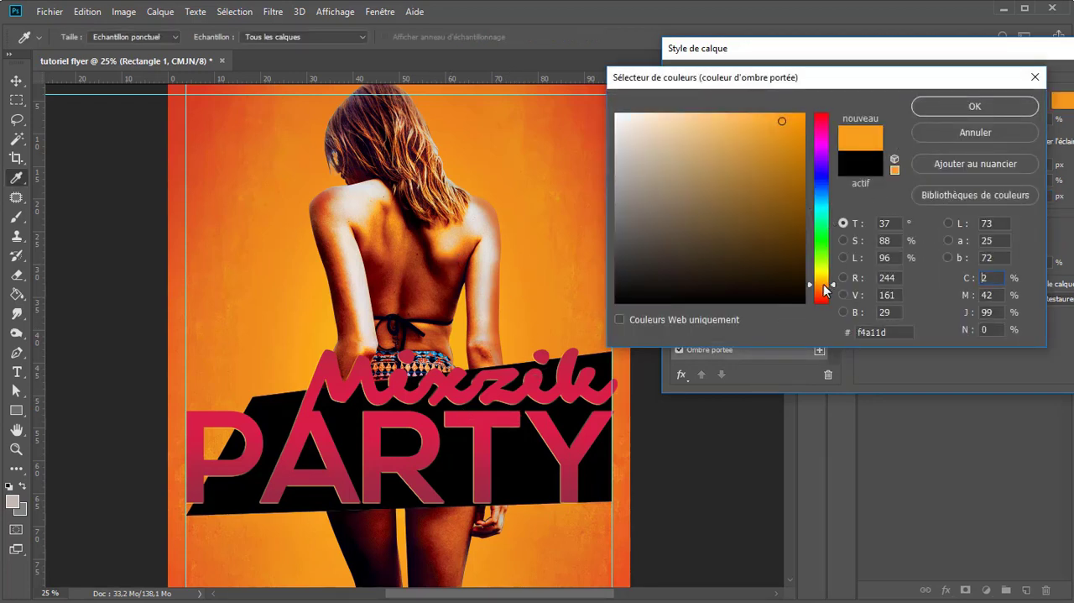
click(940, 106)
click(1023, 141)
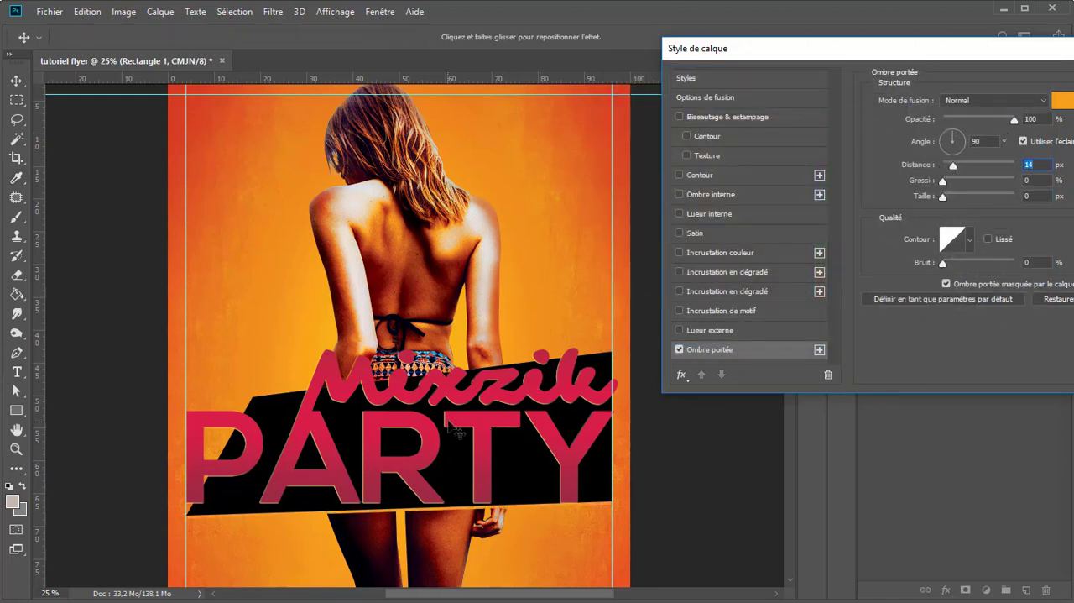
drag(455, 431, 443, 413)
Step: Change the drop shadow's colour to red-orange f4691d and fine-tune its offset to 38 px at a -51° angle
click(1065, 101)
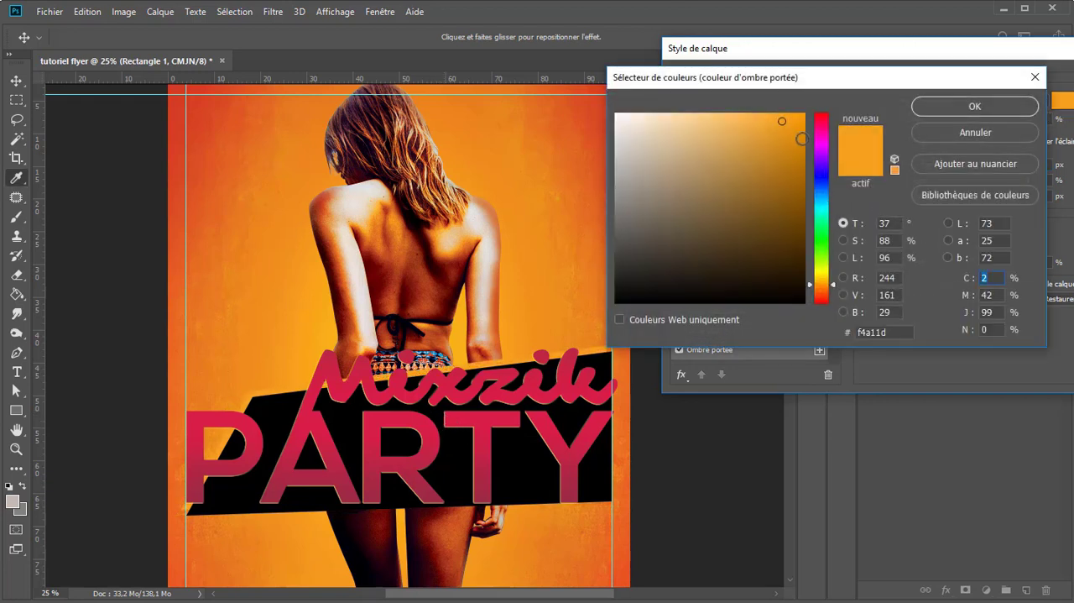
click(821, 297)
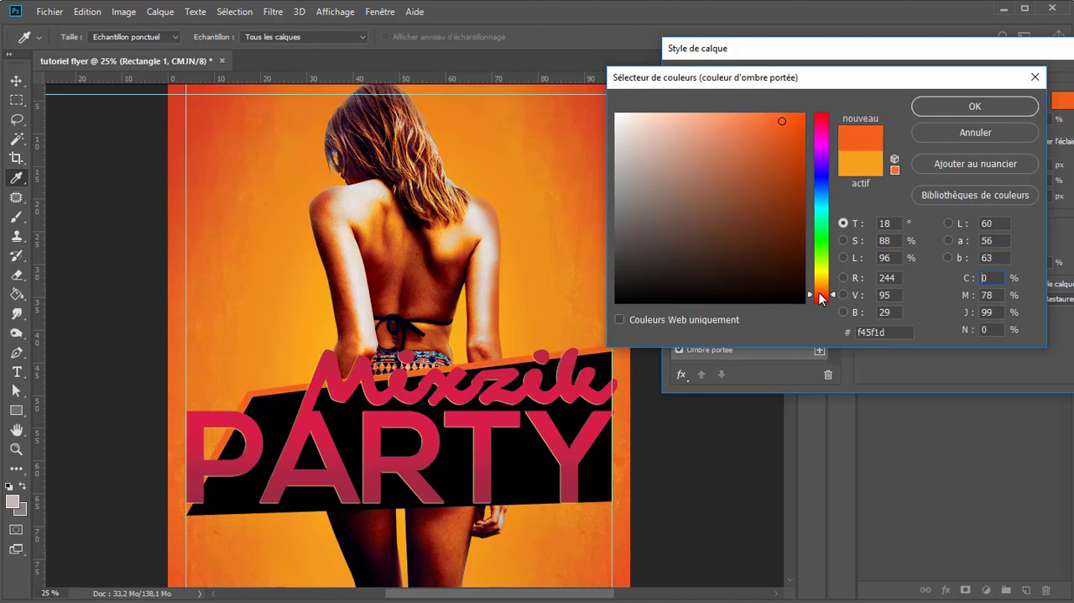
drag(821, 297, 825, 291)
click(953, 112)
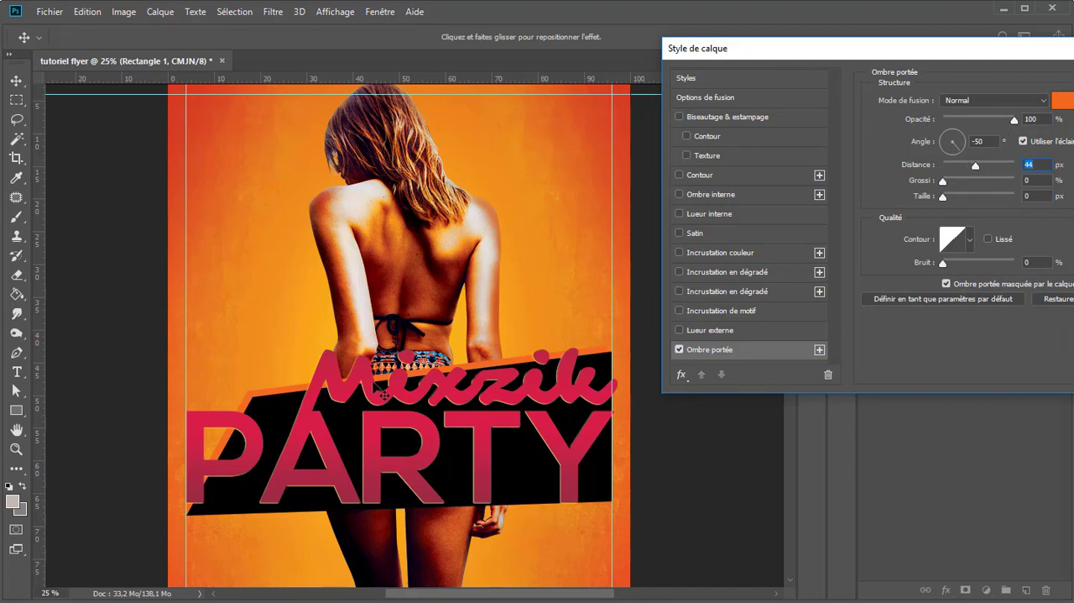
drag(359, 406, 358, 404)
Step: Shift the drop shadow's hue to yellow-orange f4ab1d
click(1064, 101)
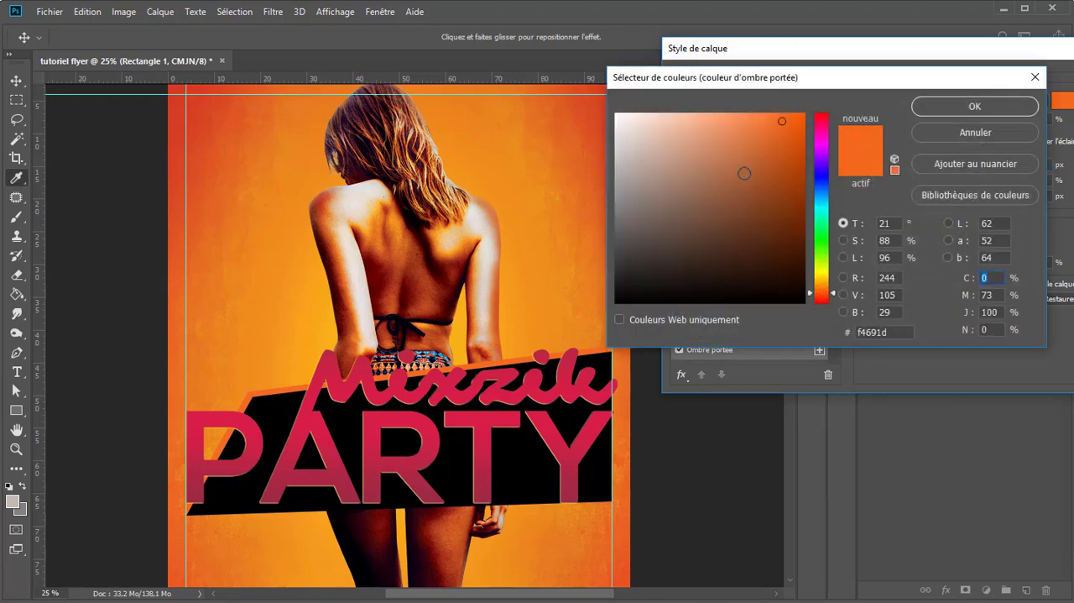
click(828, 286)
drag(828, 293, 824, 286)
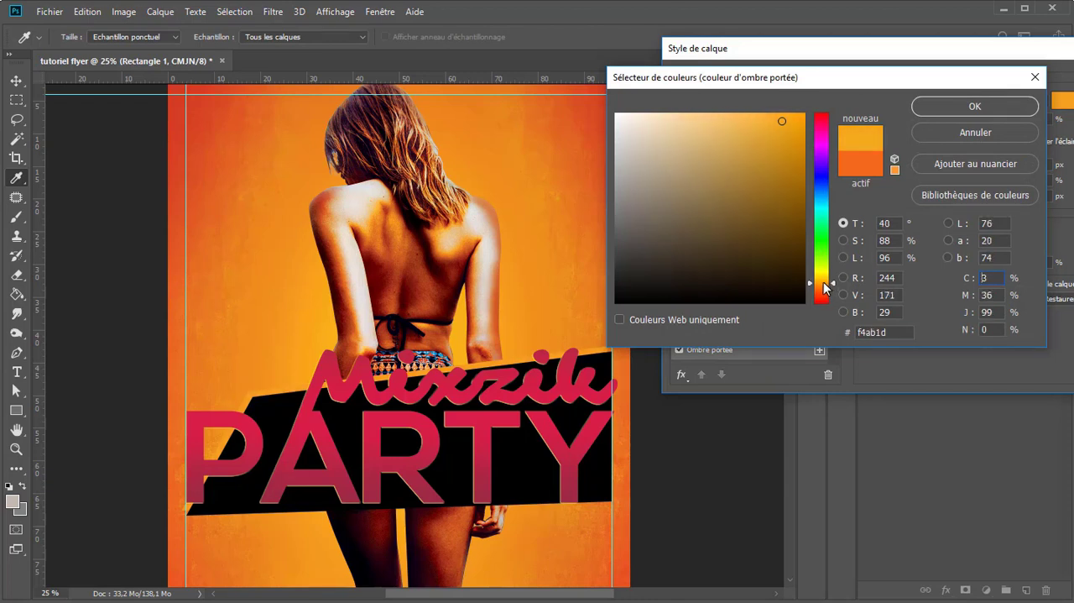
click(949, 107)
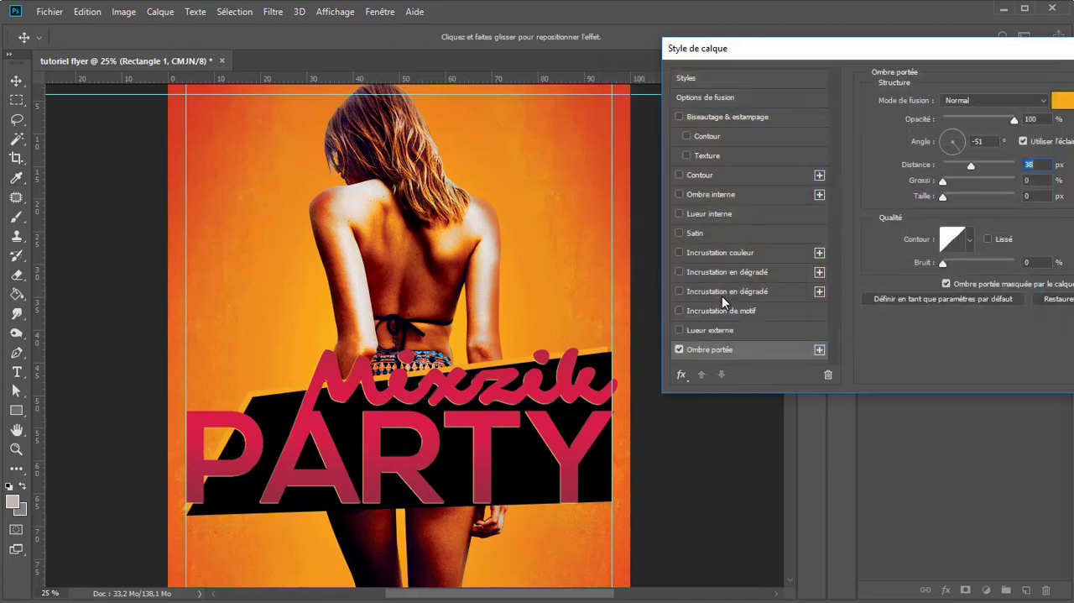
Step: Add a second drop shadow in black with Multiply (Produit) blending to Rectangle 1 and order it beneath the orange one
click(687, 371)
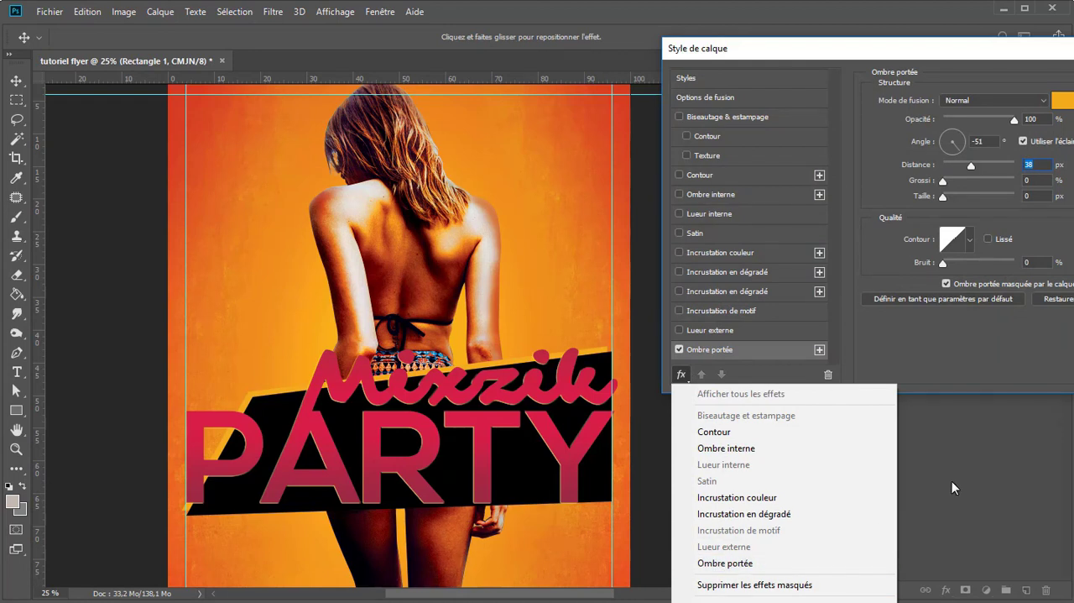
click(772, 568)
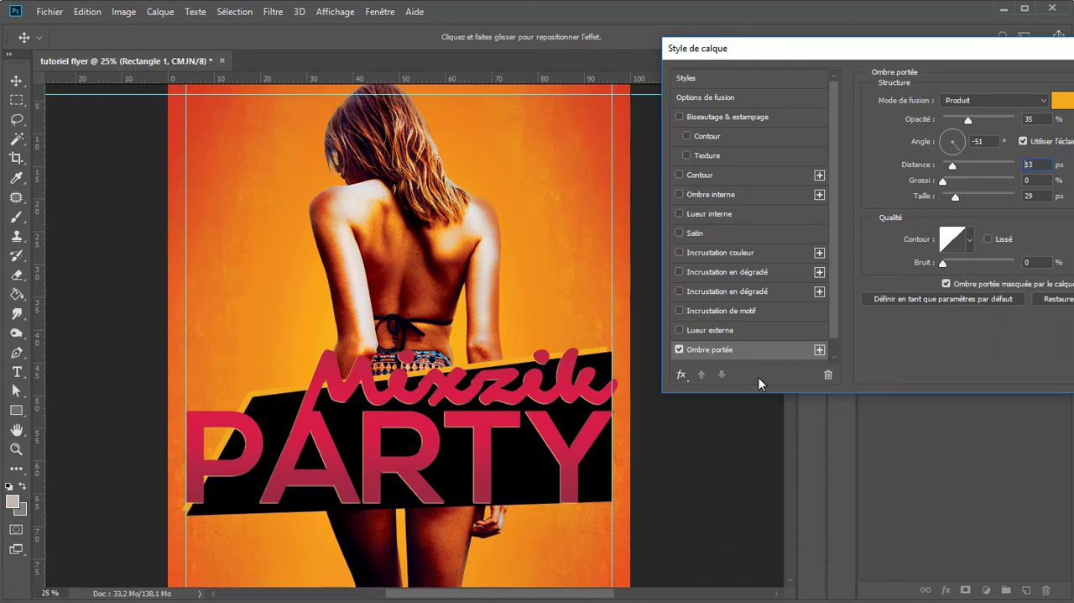
click(819, 349)
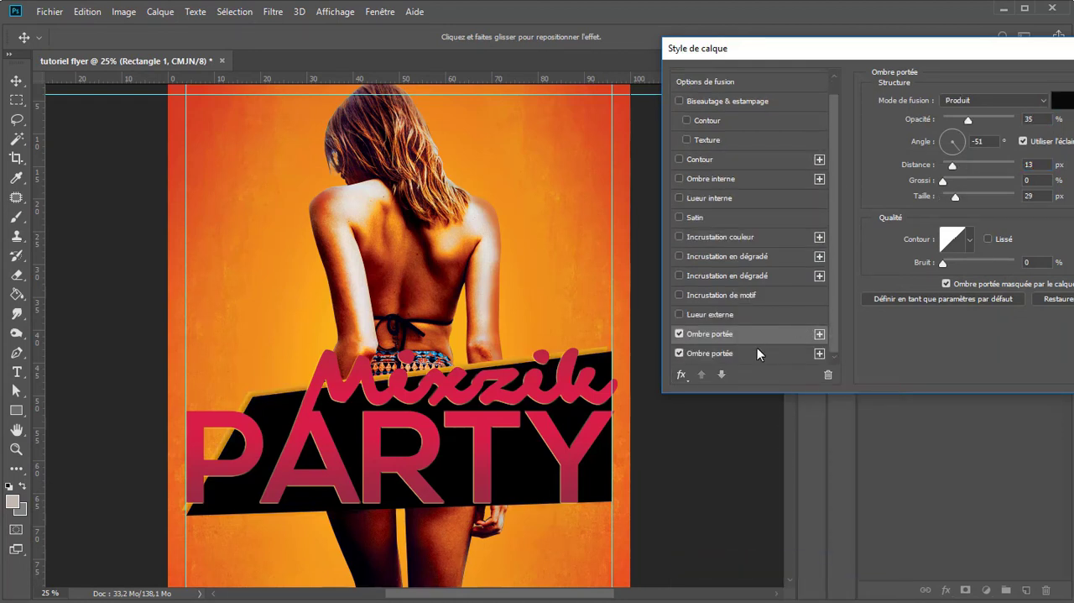
drag(979, 50, 890, 84)
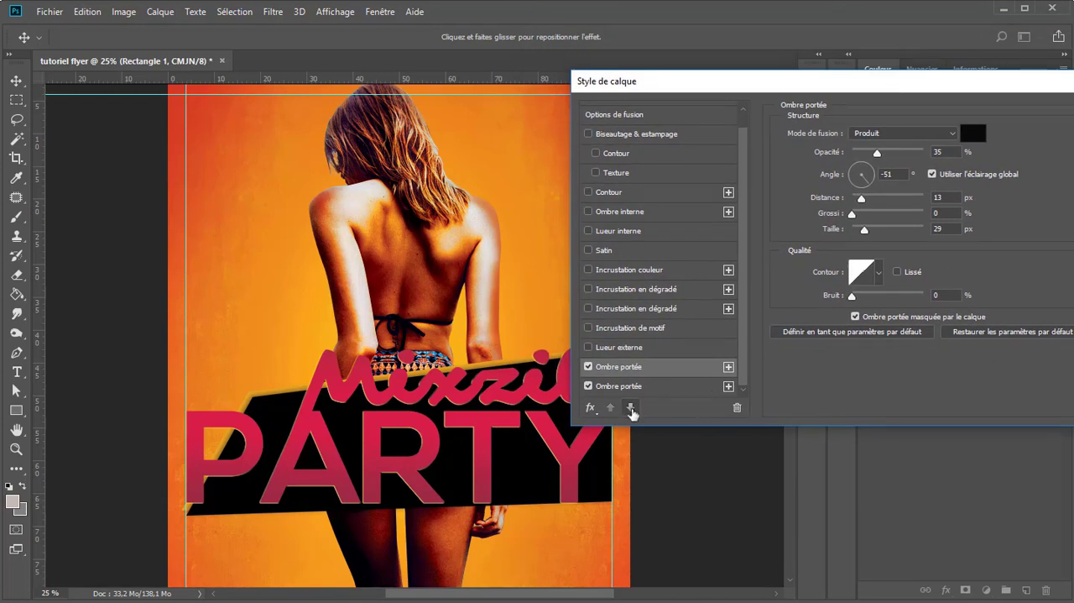
click(632, 409)
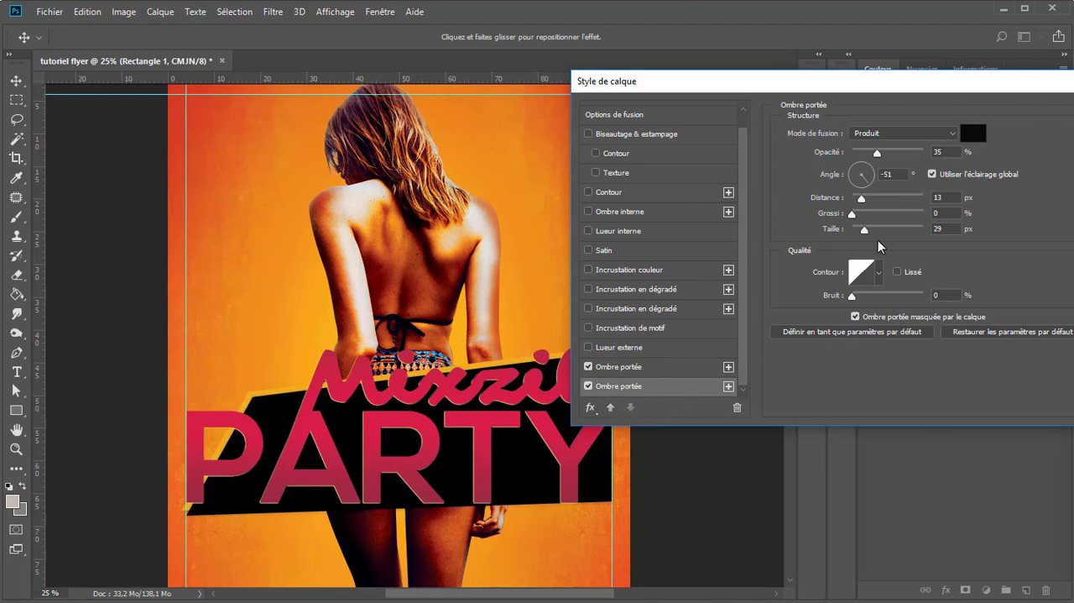
Step: Set the black drop shadow to 65% opacity, 21 px distance and 59 px size, and apply the layer style
drag(864, 232, 866, 231)
drag(890, 153, 900, 157)
drag(861, 199, 873, 202)
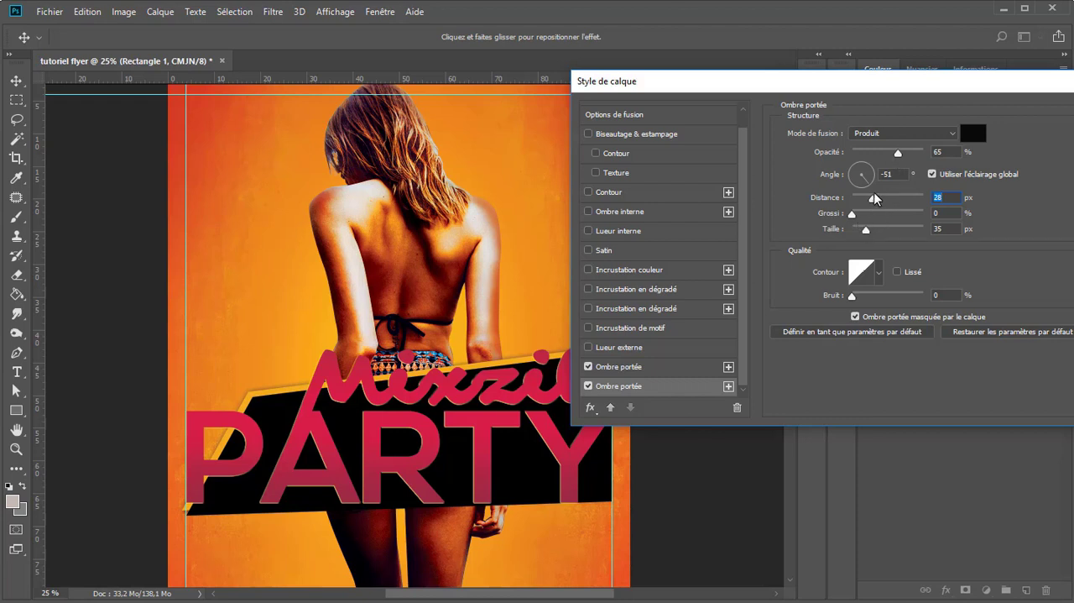
drag(868, 233, 869, 201)
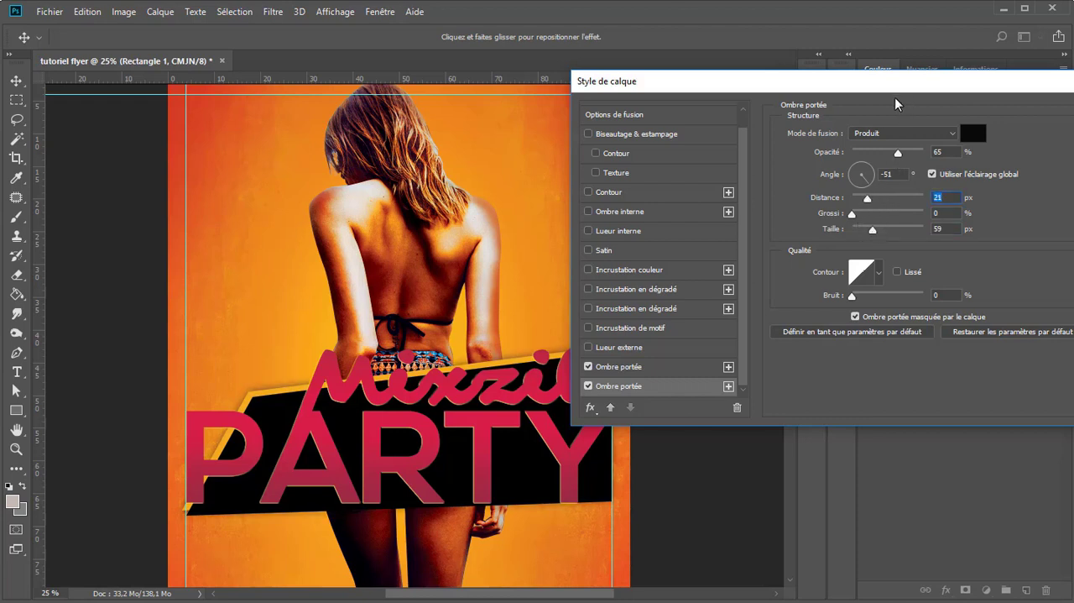
drag(804, 87, 499, 101)
click(840, 125)
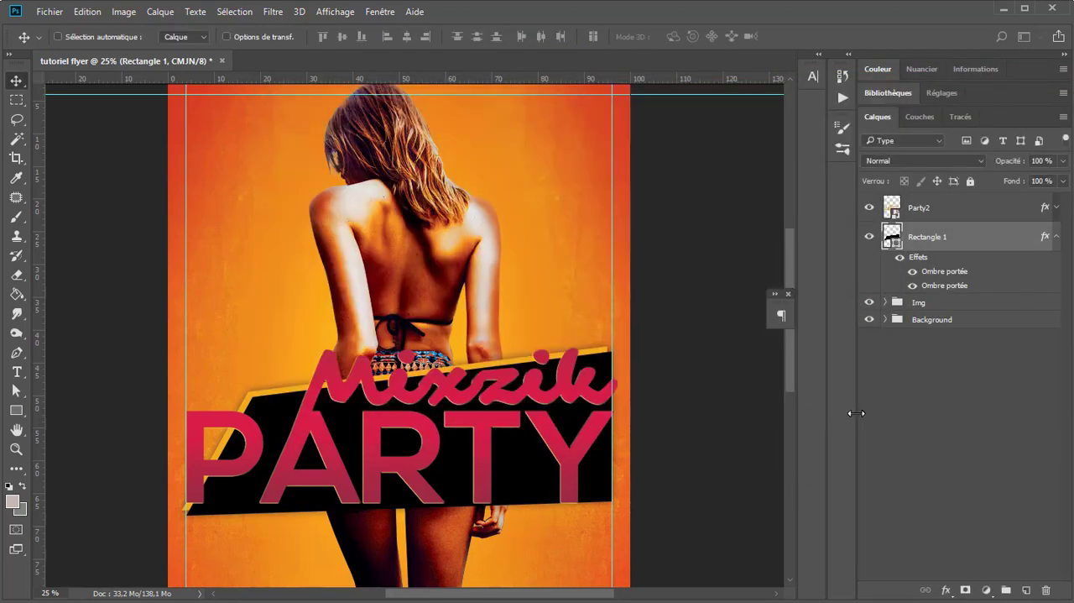
Step: Collapse Rectangle 1's effects list and group the Party2 and Rectangle 1 layers together
key(ctrl+minus)
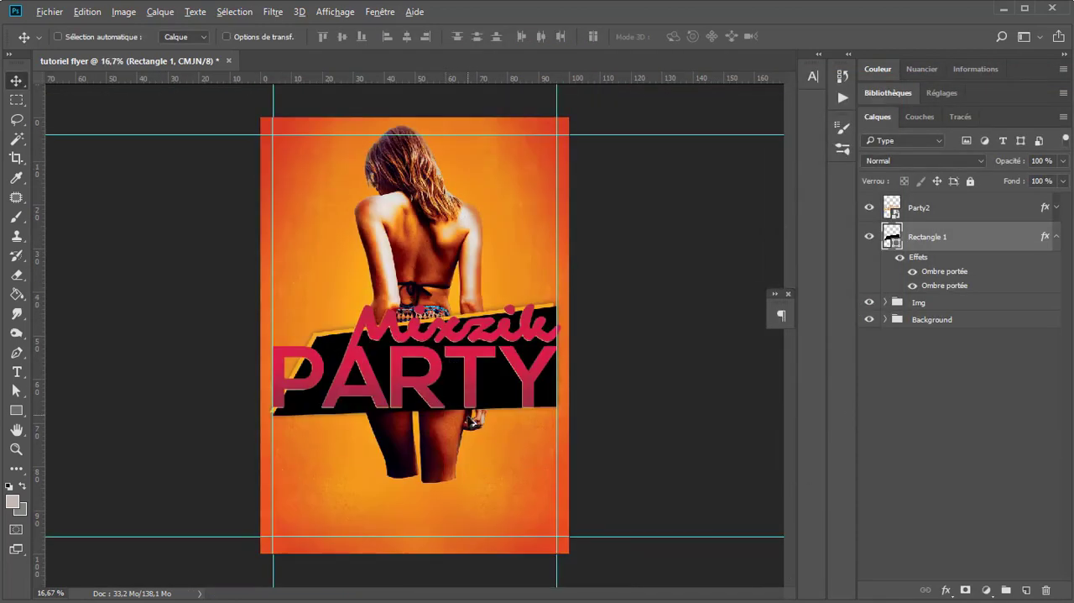
key(ctrl+minus)
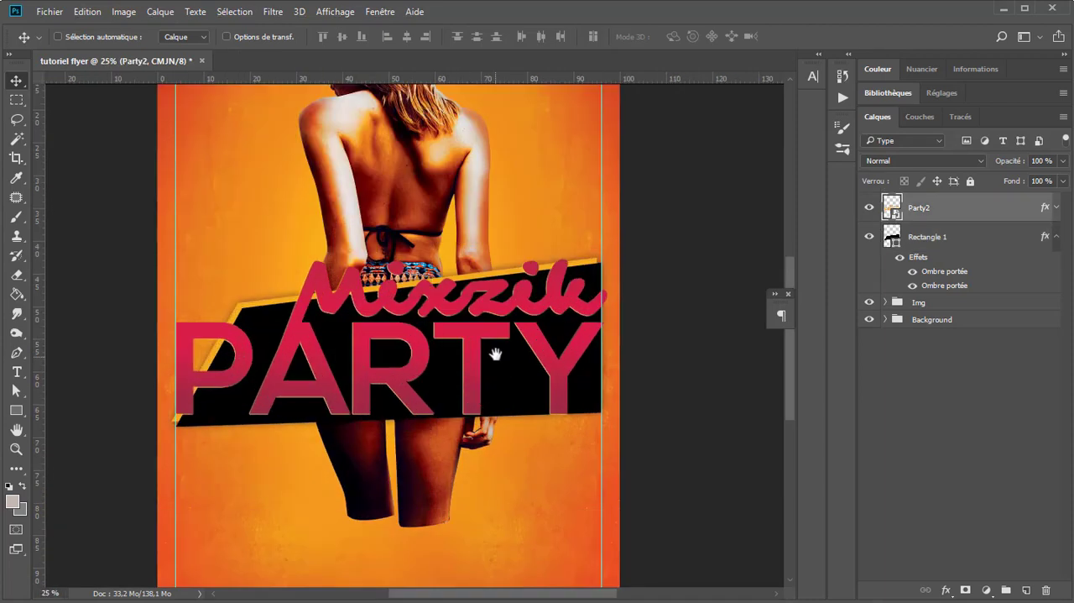
drag(518, 325, 517, 385)
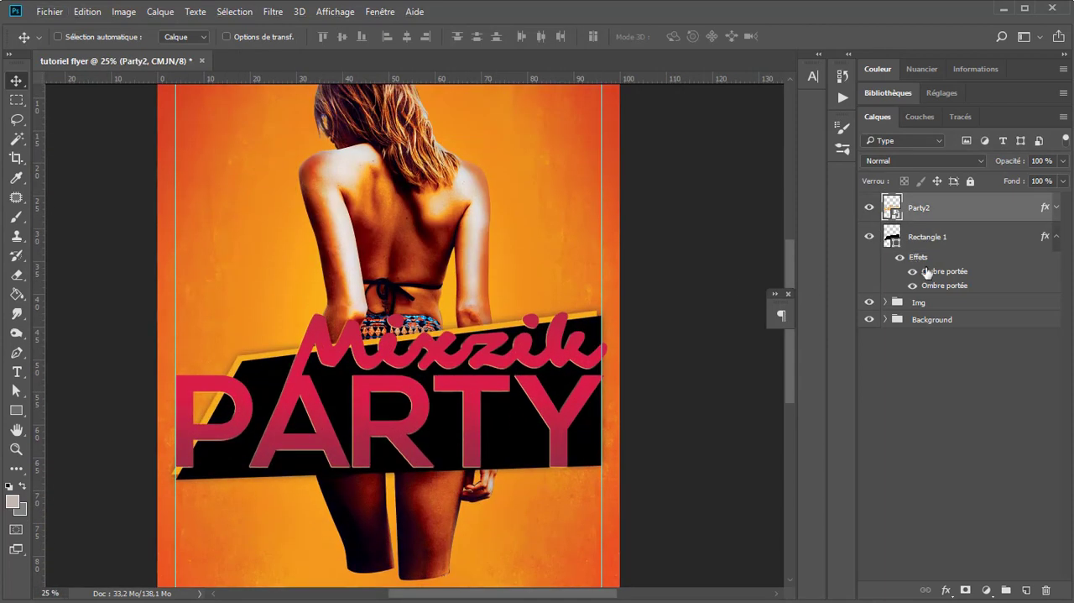
click(1055, 237)
shift+click(995, 245)
key(ctrl+g)
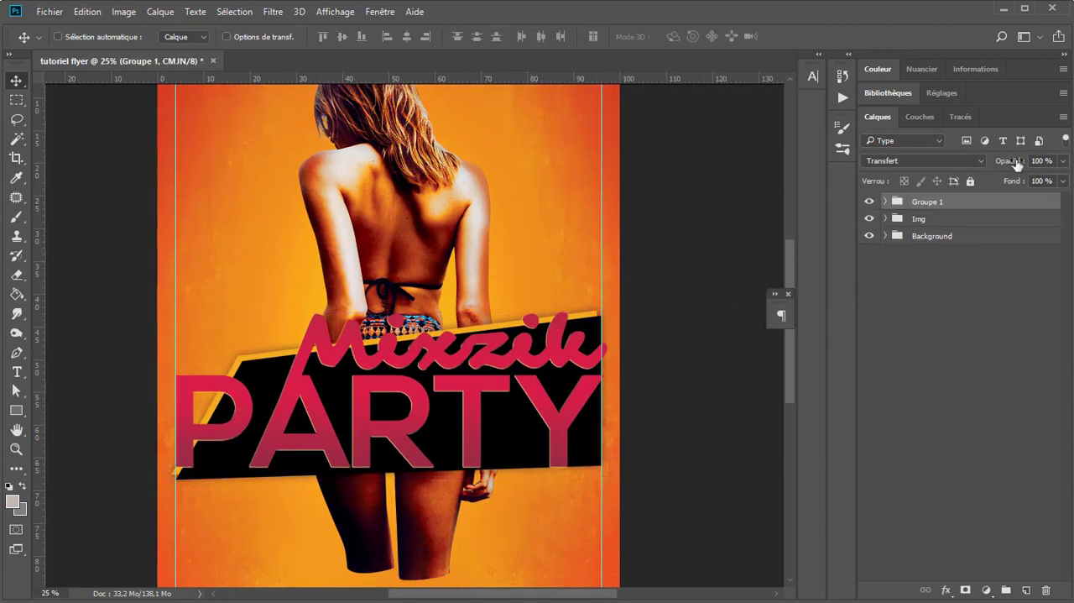
Step: Rename the new layer group "titre"
double_click(918, 202)
text(ti)
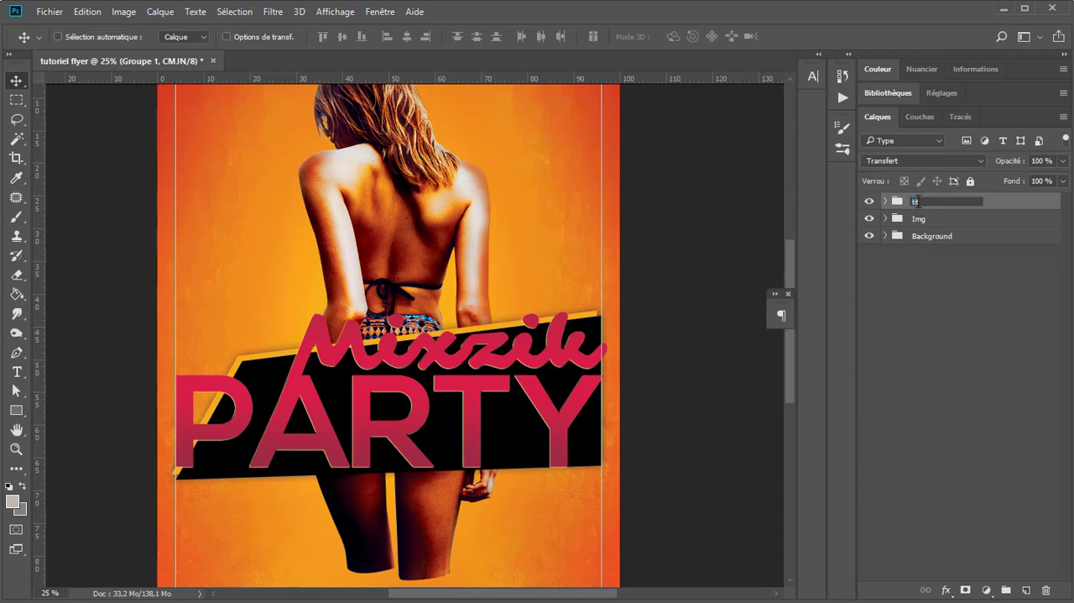
text(tre)
key(Return)
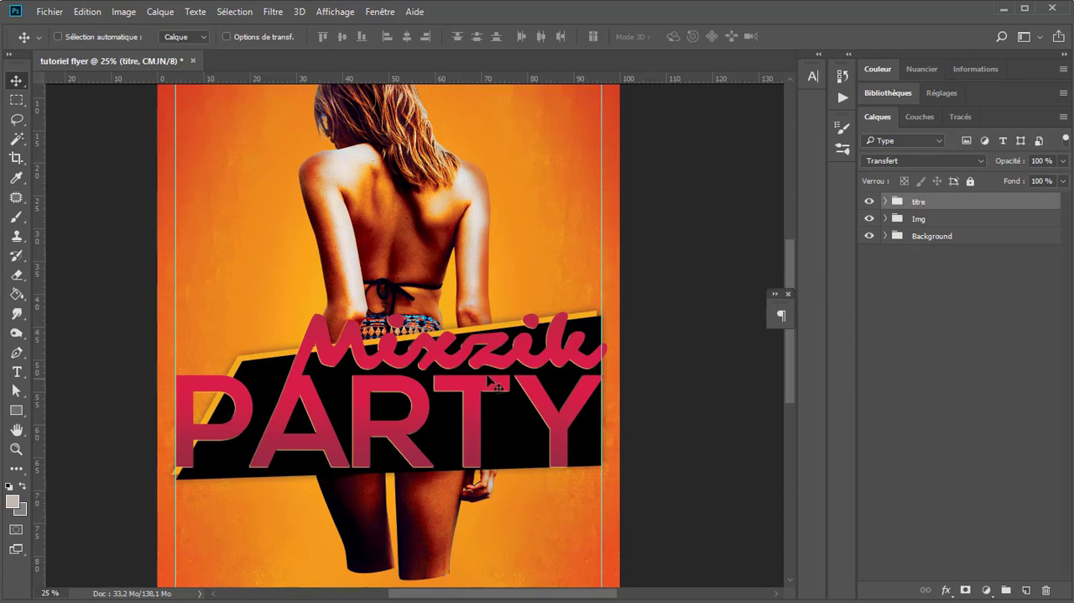
Step: Move the titre group down the flyer so it covers the woman's thighs just above the ends of her legs
drag(477, 433, 480, 461)
scroll(479, 470, down, 1)
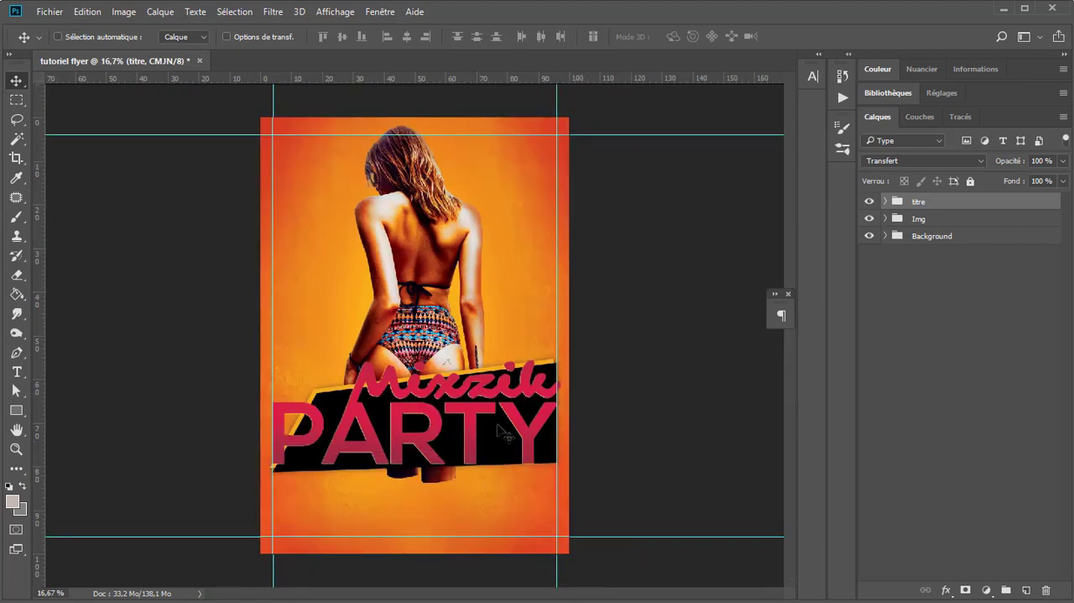
scroll(531, 402, up, 1)
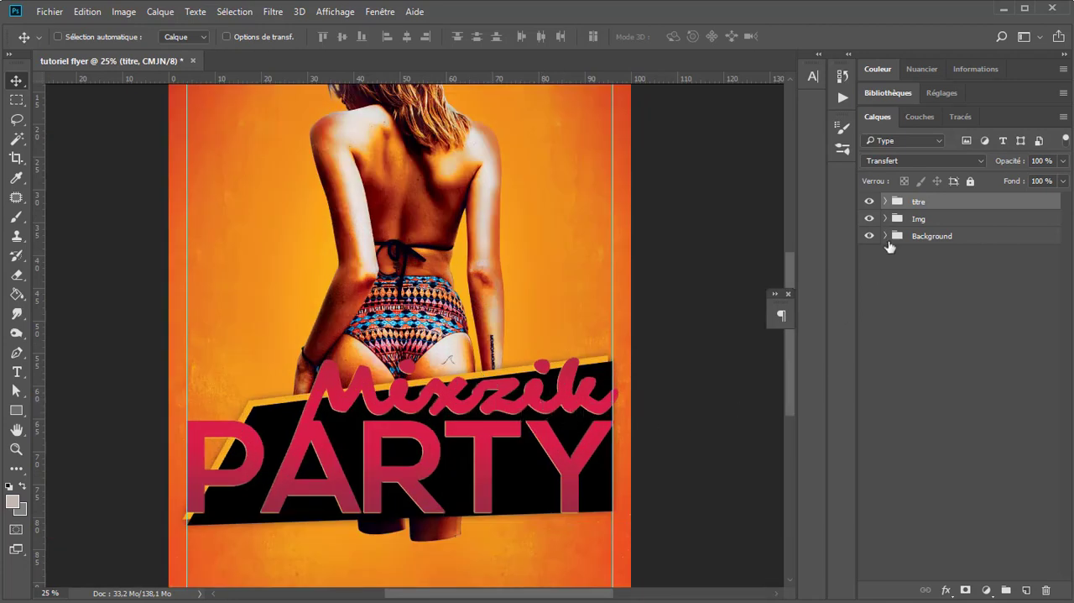
Step: Add a layer mask to the Img group
click(914, 220)
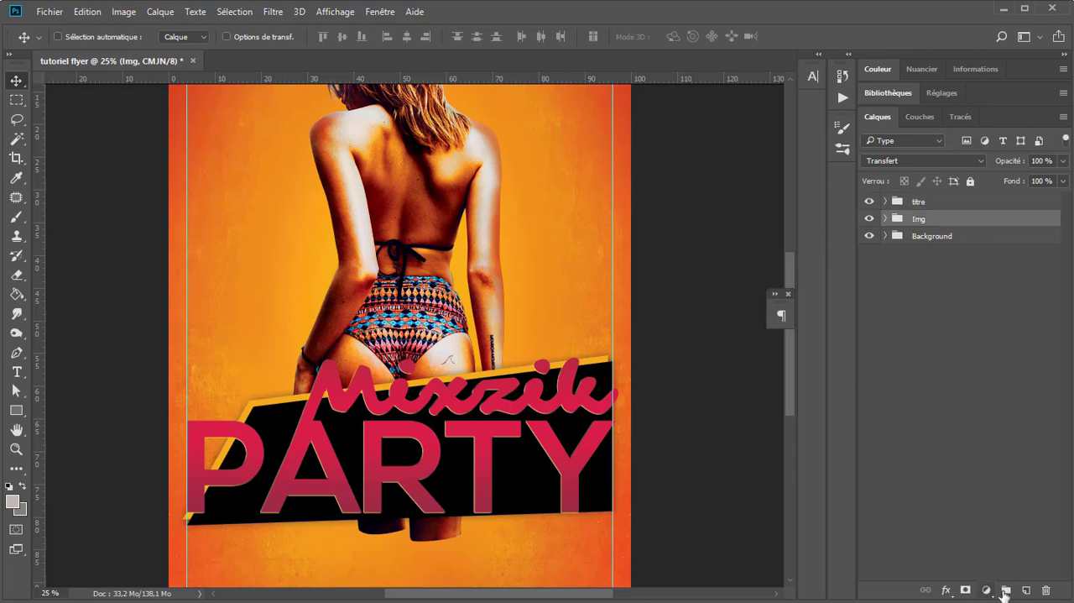
click(965, 590)
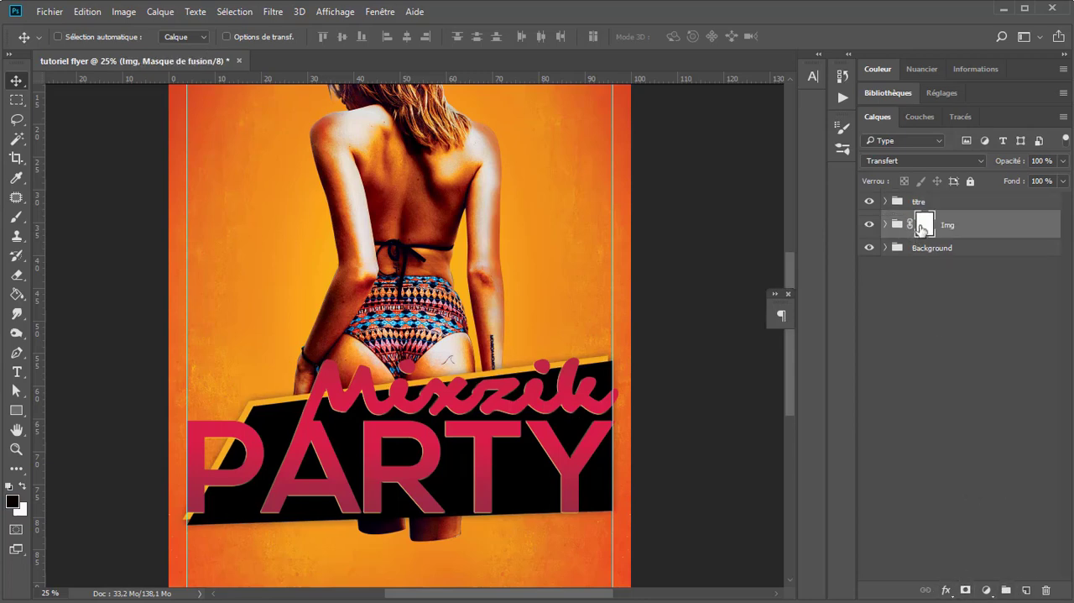
scroll(460, 420, down, 1)
scroll(443, 449, up, 1)
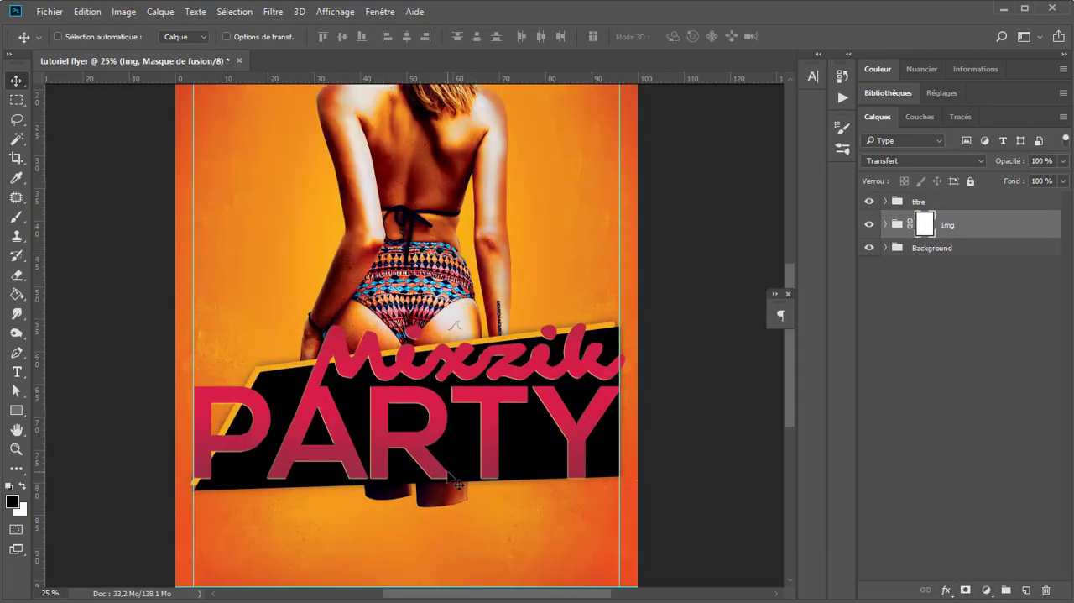
Step: Select a rectangle around the legs showing beneath the title and fill it with black on the Img group's mask to hide them
click(16, 99)
drag(194, 422, 554, 585)
key(x)
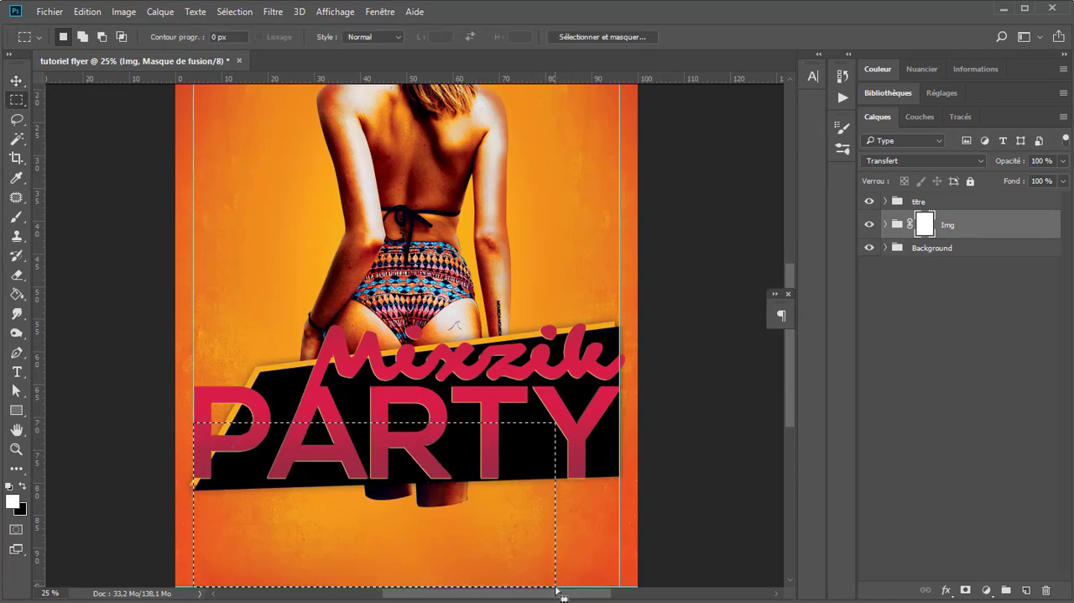
key(ctrl+BackSpace)
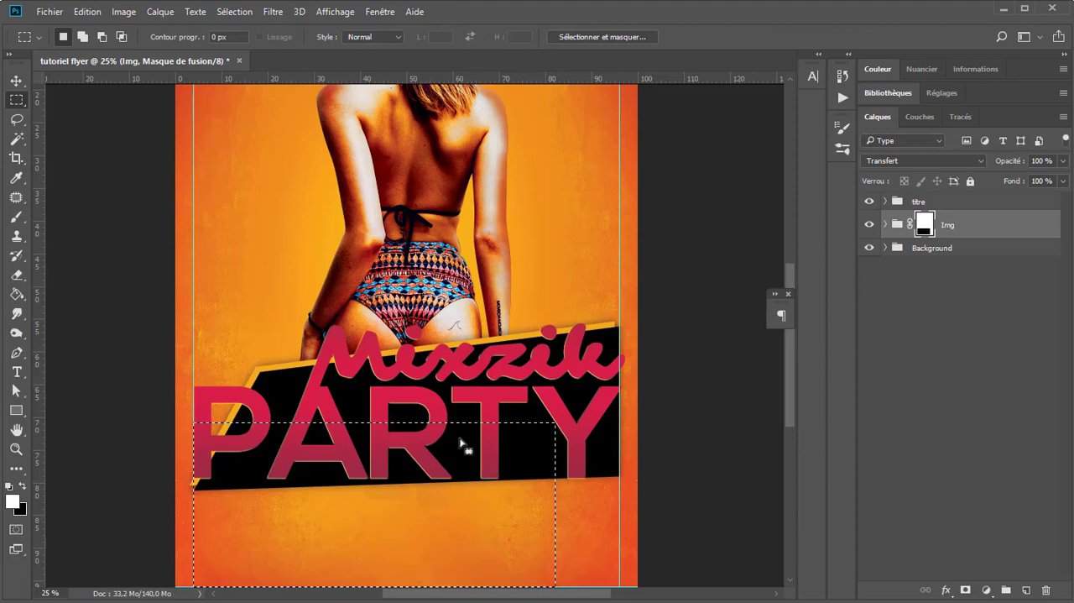
Step: Clear the rectangular selection on the Img group's mask and return to the Move tool
key(ctrl+d)
scroll(492, 424, down, 1)
scroll(492, 336, up, 1)
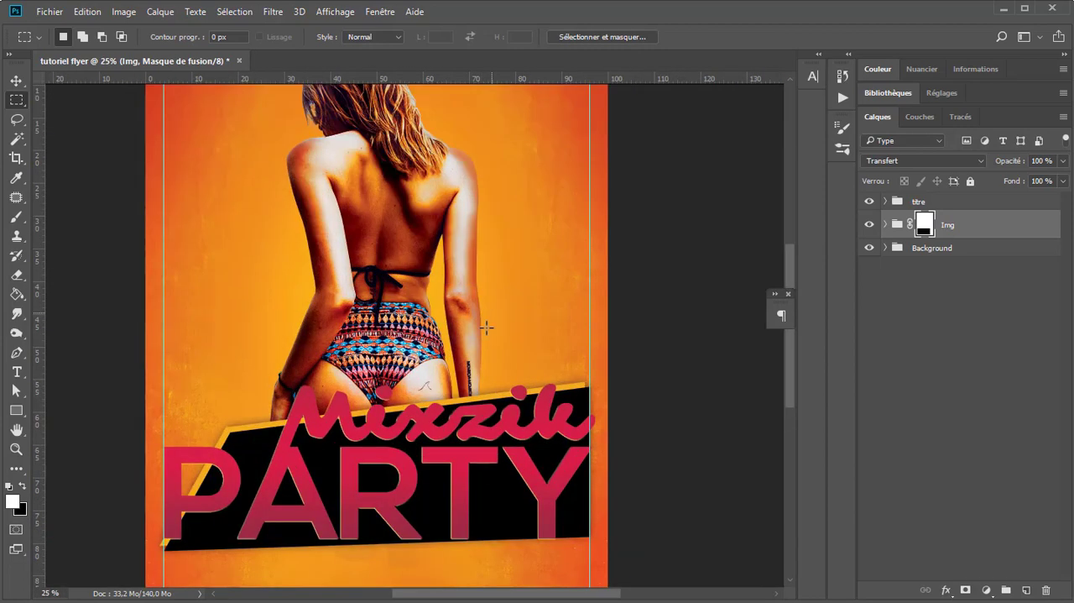
click(16, 81)
scroll(485, 437, down, 1)
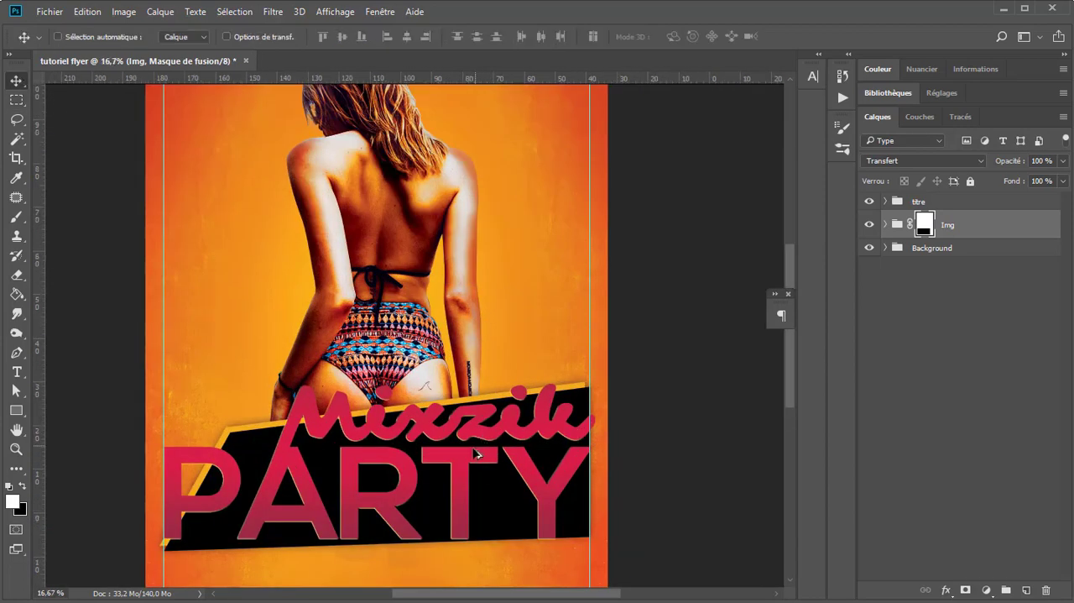
scroll(428, 474, up, 1)
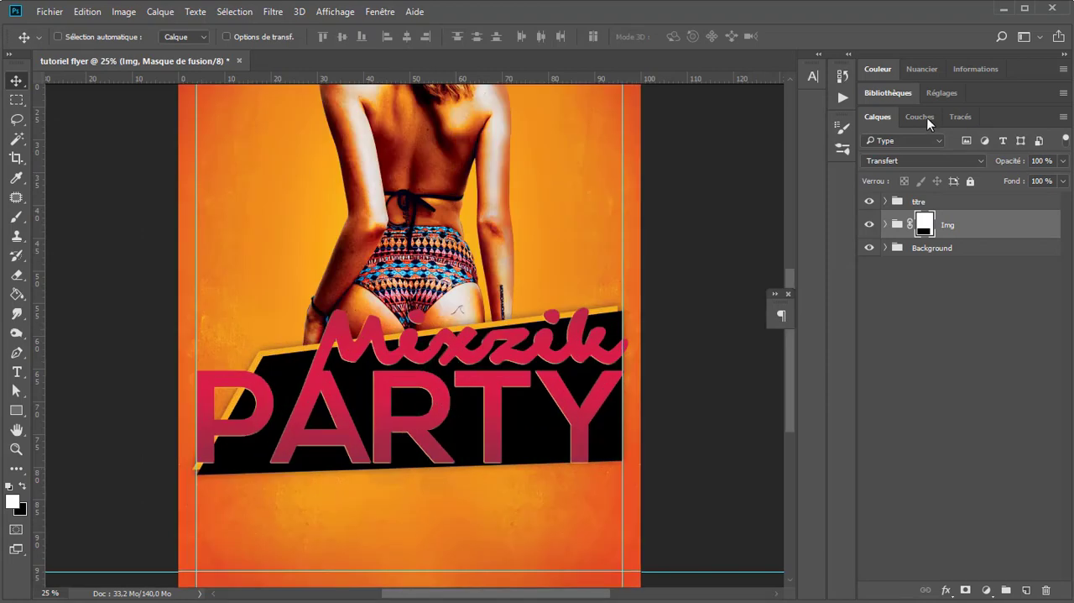
Step: Add a Hue/Saturation adjustment above the titre group with saturation +23 and clip it to that group
click(921, 203)
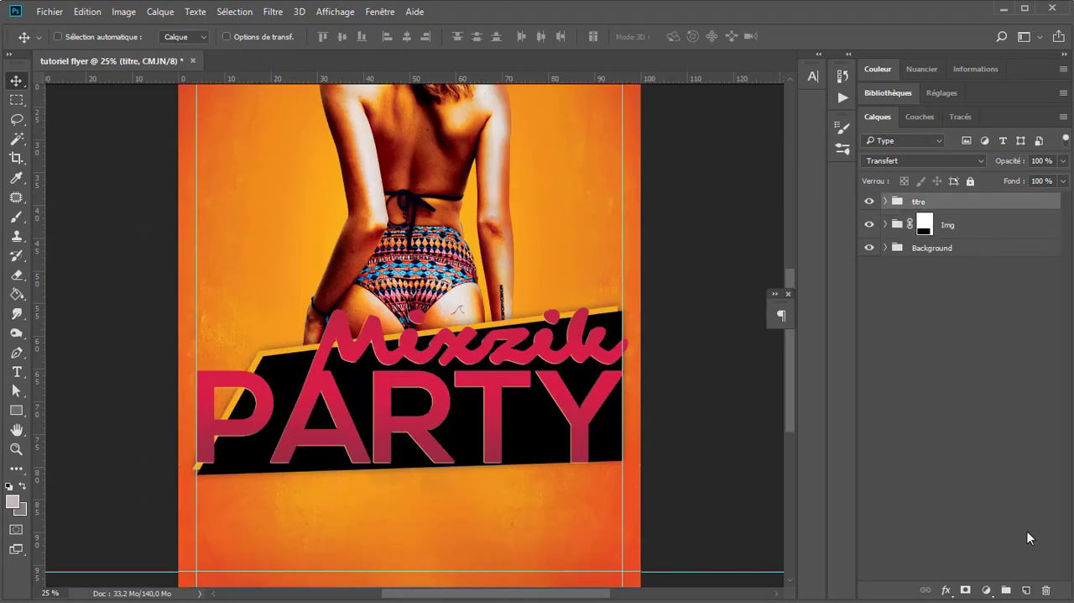
click(987, 590)
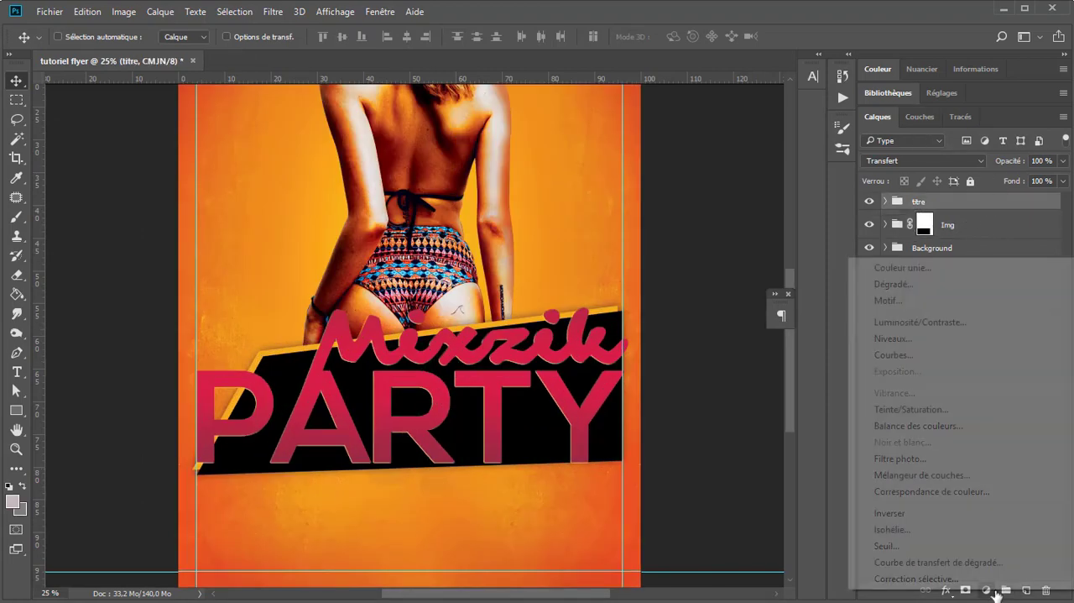
click(911, 409)
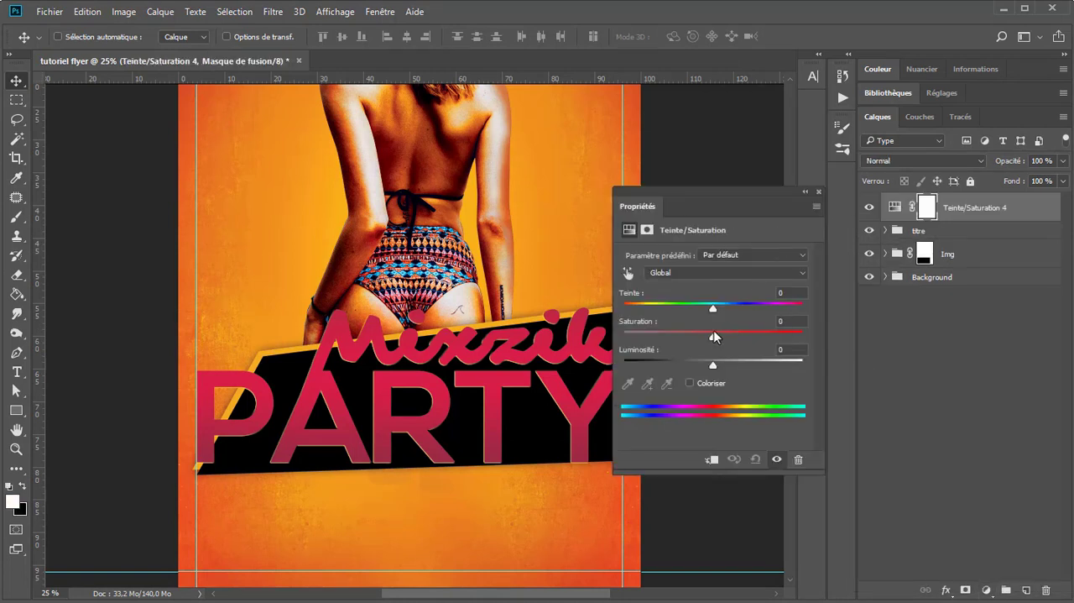
drag(712, 337, 734, 338)
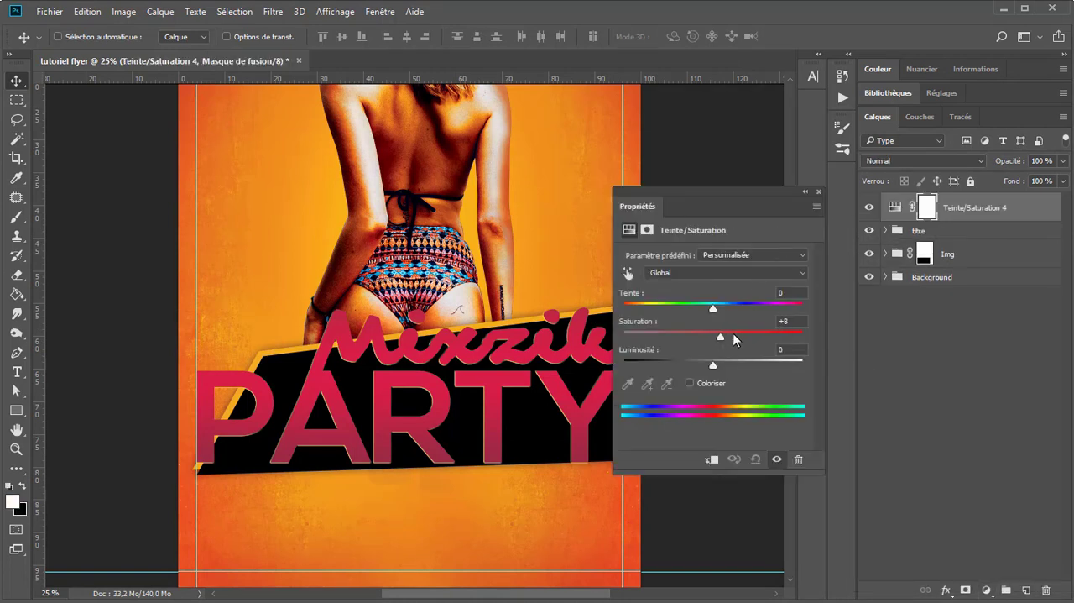
click(711, 459)
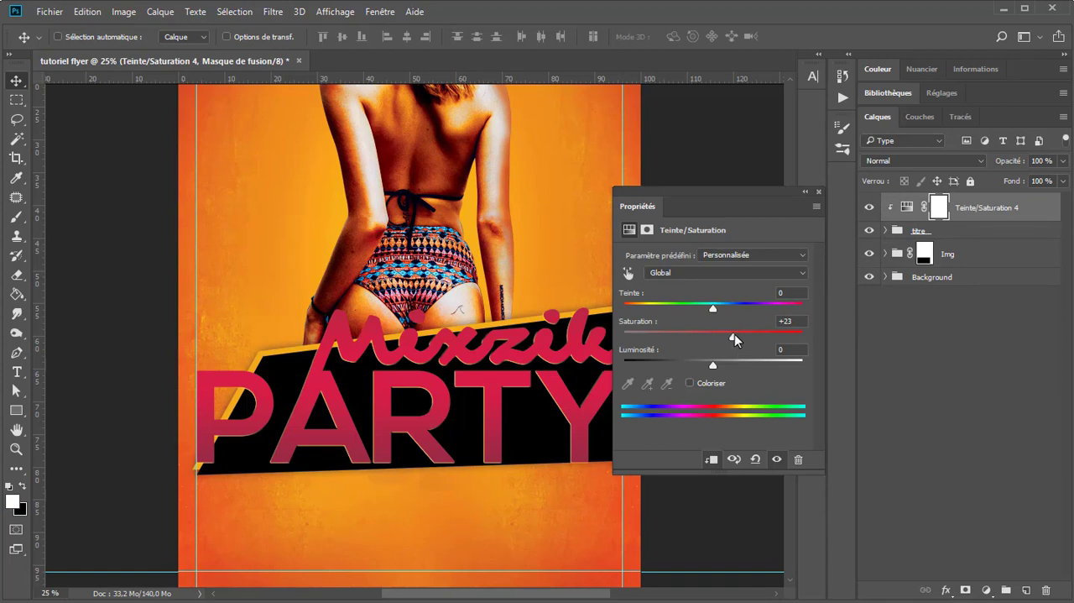
Step: Set the title's Hue/Saturation adjustment to hue +15 and saturation +46, and close its properties
drag(734, 335, 774, 339)
mouse_move(718, 314)
mouse_down()
mouse_move(742, 309)
mouse_move(727, 314)
mouse_up()
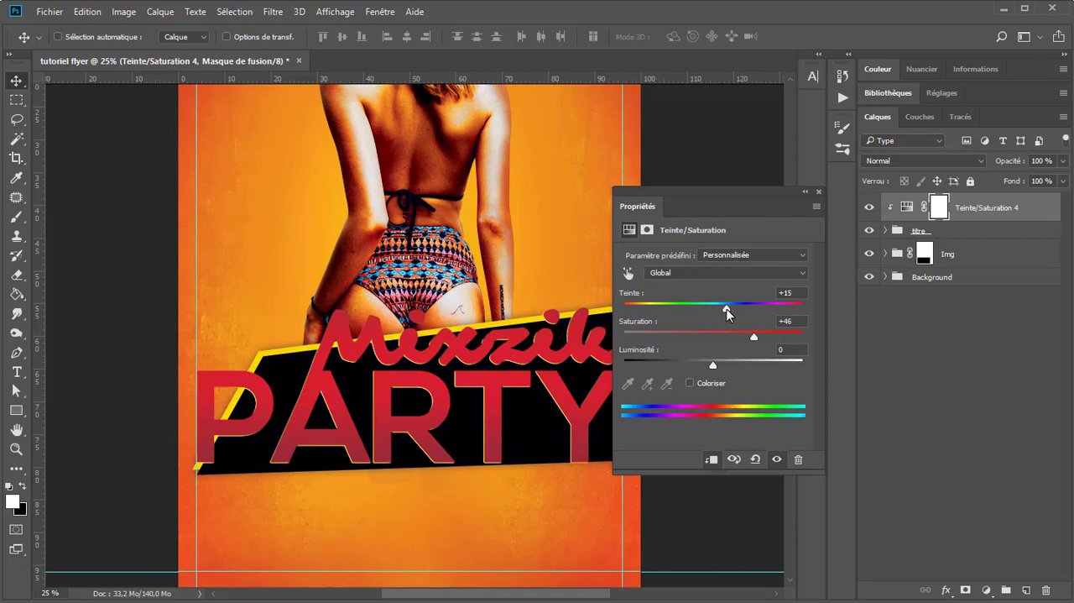
click(807, 194)
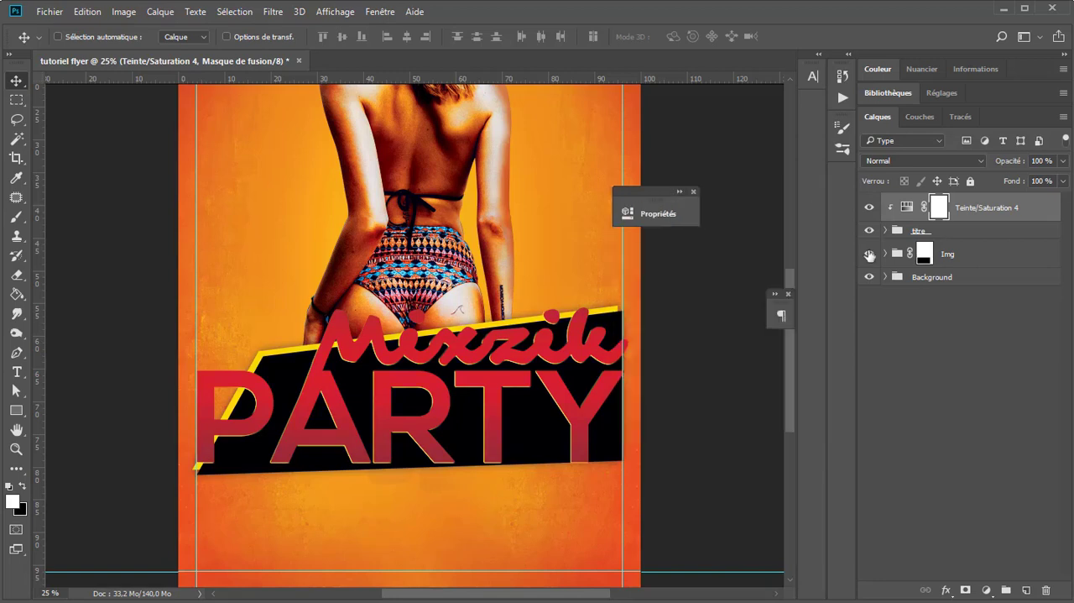
click(907, 207)
click(939, 326)
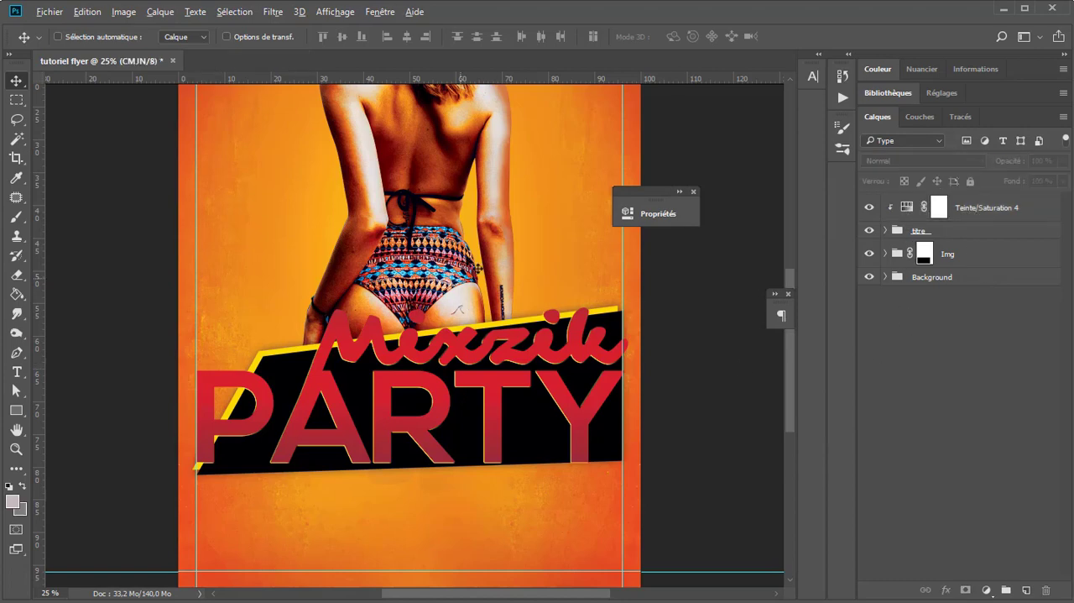
scroll(467, 262, down, 1)
scroll(461, 262, up, 1)
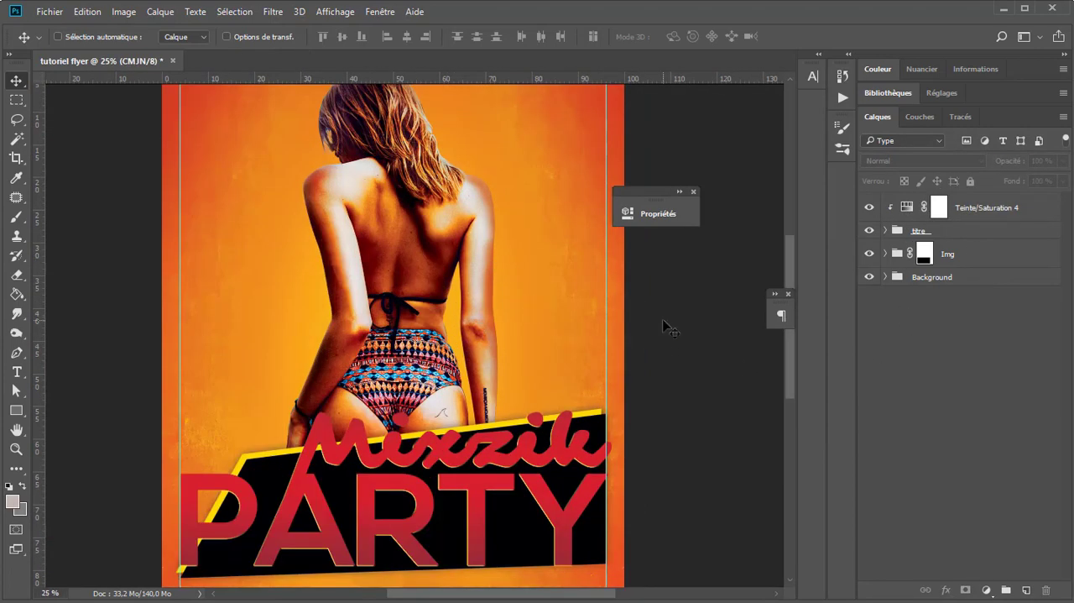
click(694, 192)
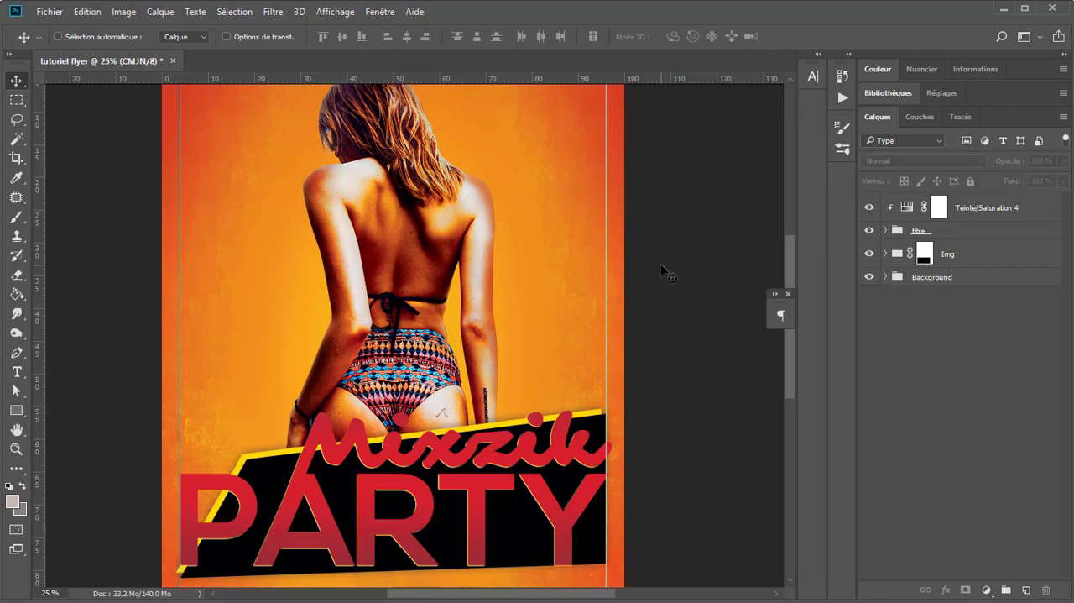
Step: Group the Hue/Saturation adjustment with the titre group and name the new group "titre"
scroll(659, 290, down, 1)
scroll(478, 307, down, 1)
scroll(466, 378, up, 1)
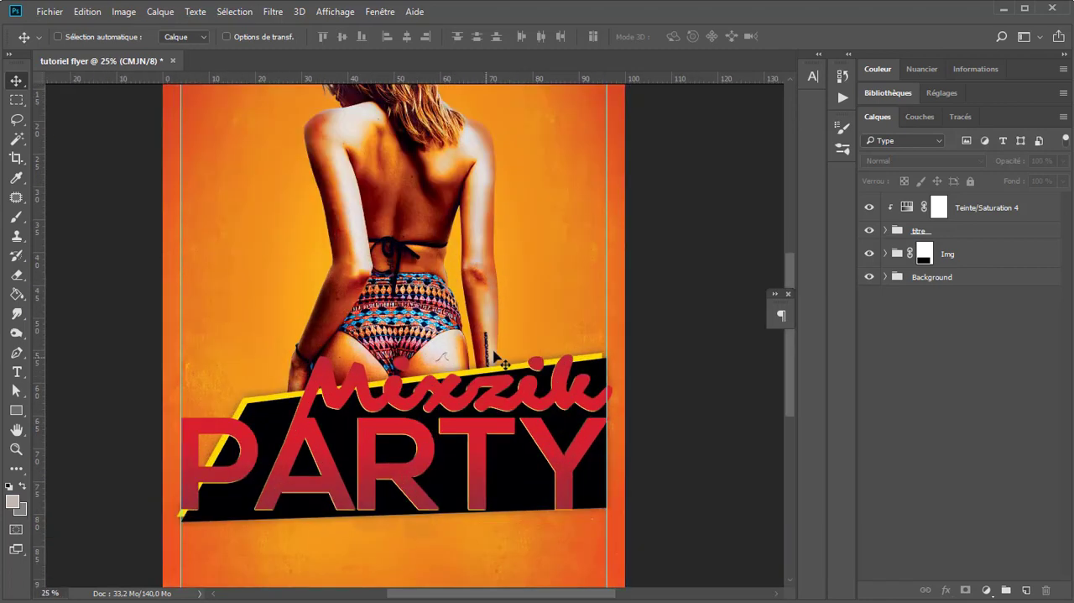
scroll(498, 248, down, 3)
click(1007, 207)
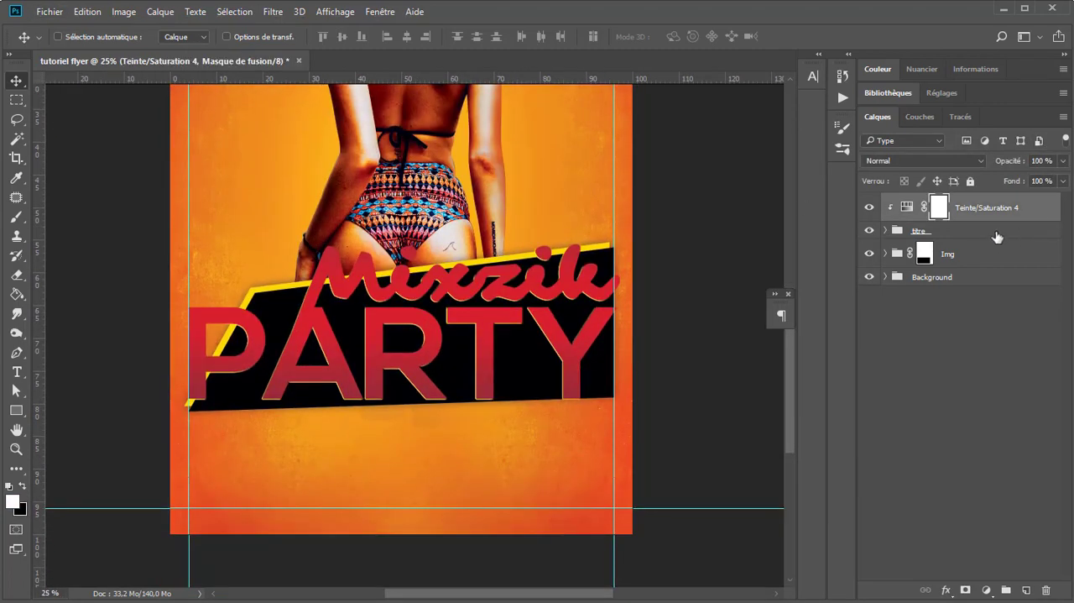
shift+click(974, 235)
key(ctrl+g)
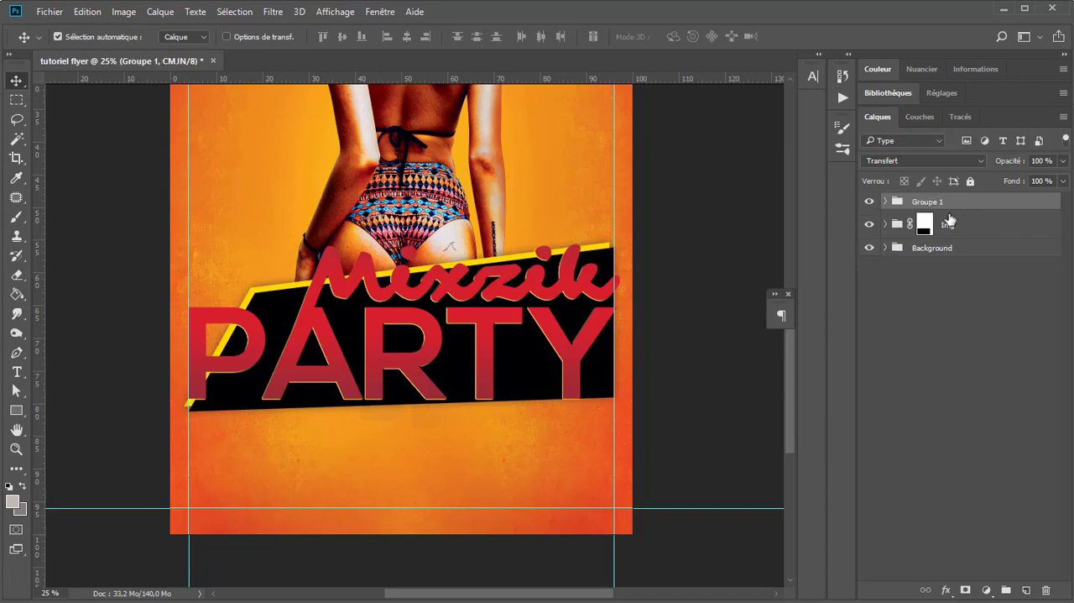
double_click(927, 202)
text(tit)
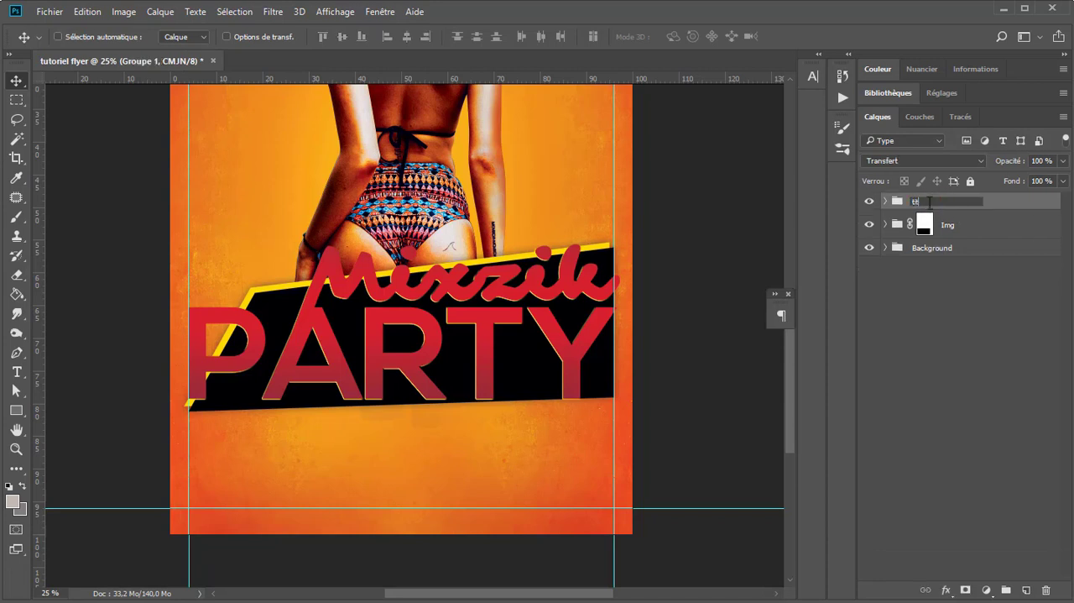
text(re)
key(Return)
Step: Draw a circle about 1672 px in diameter behind the title, on a shape layer directly above the Img group
click(975, 225)
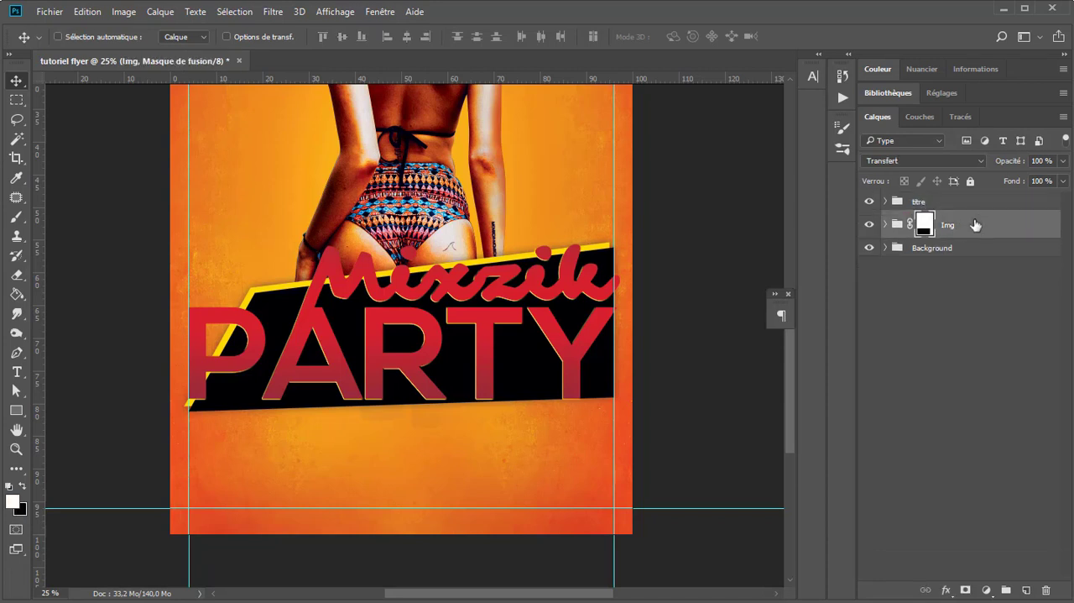
click(16, 410)
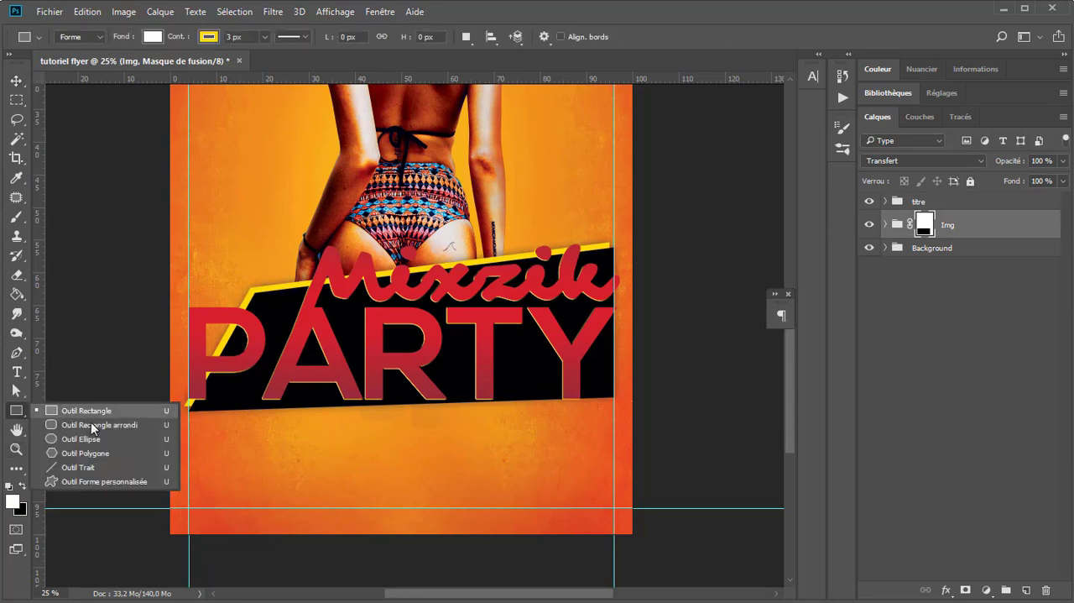
click(79, 438)
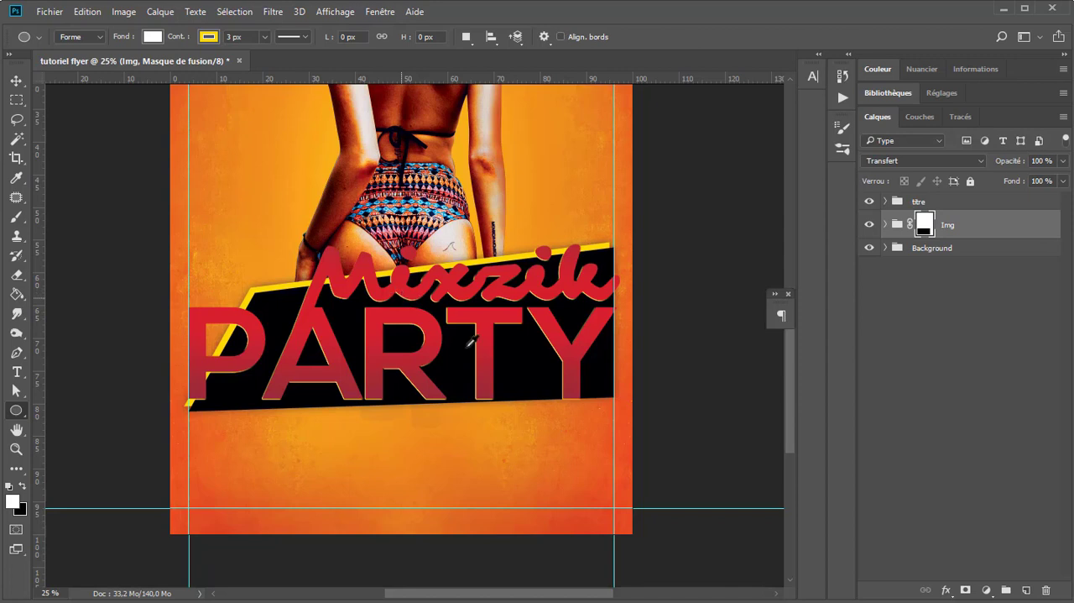
drag(388, 294, 585, 446)
click(585, 206)
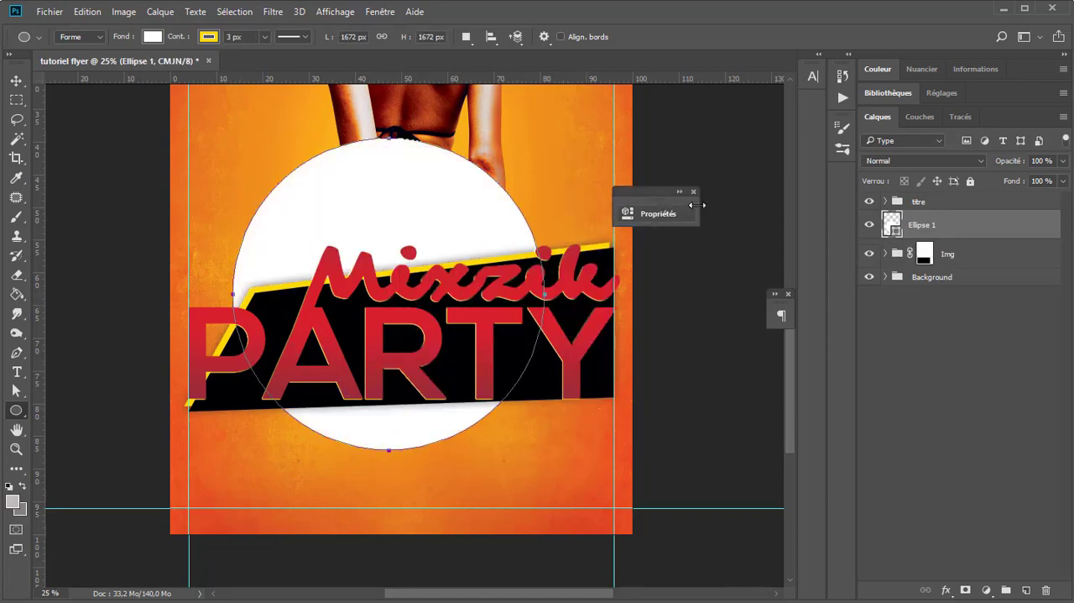
click(694, 192)
Step: Remove the circle's outline and change its fill to black
key(v)
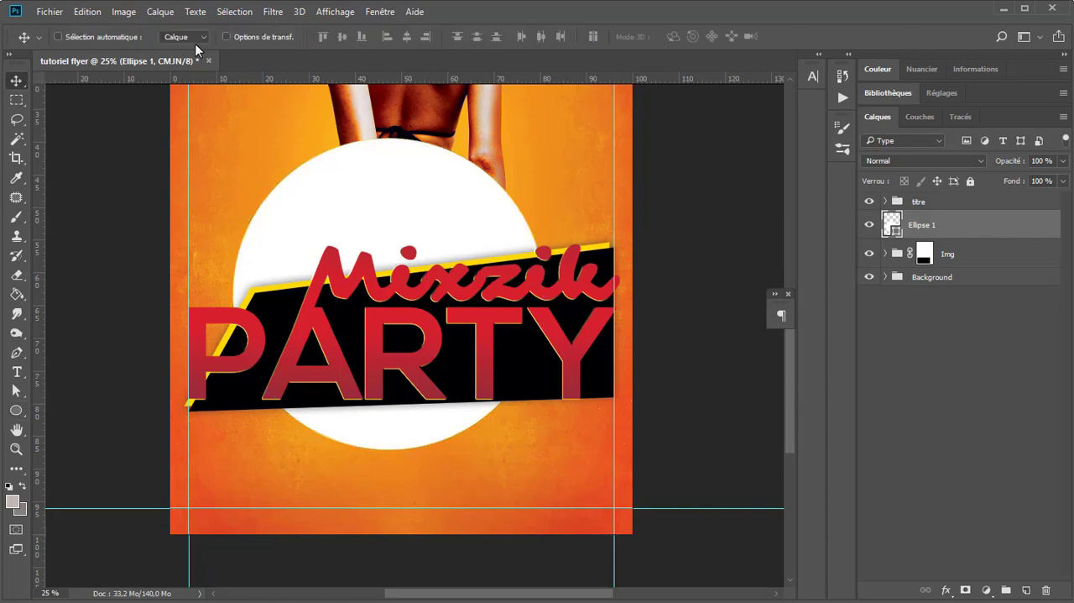
key(u)
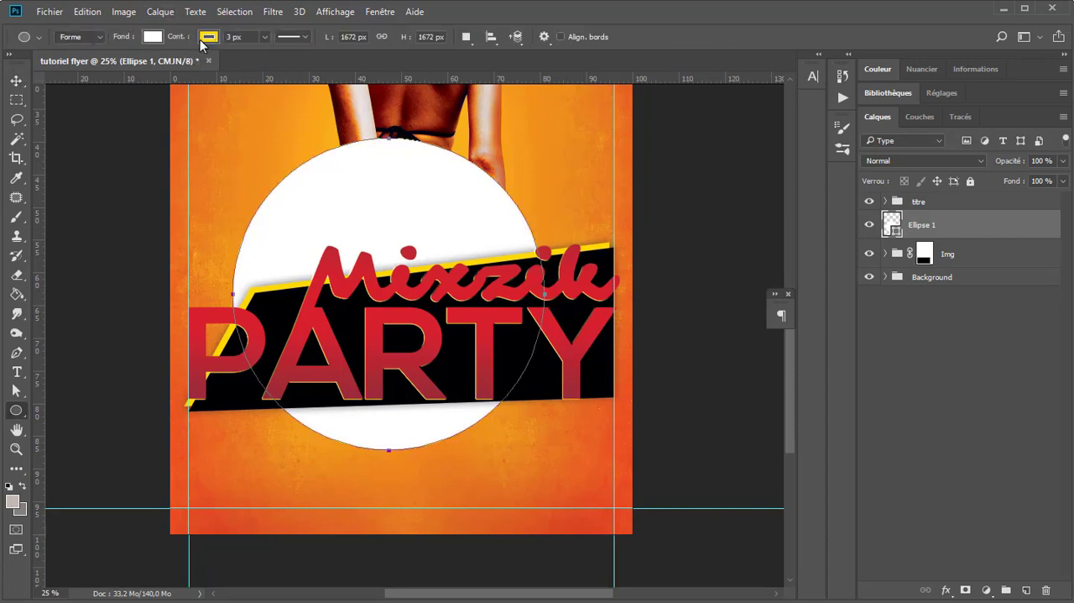
click(208, 36)
click(119, 65)
click(151, 36)
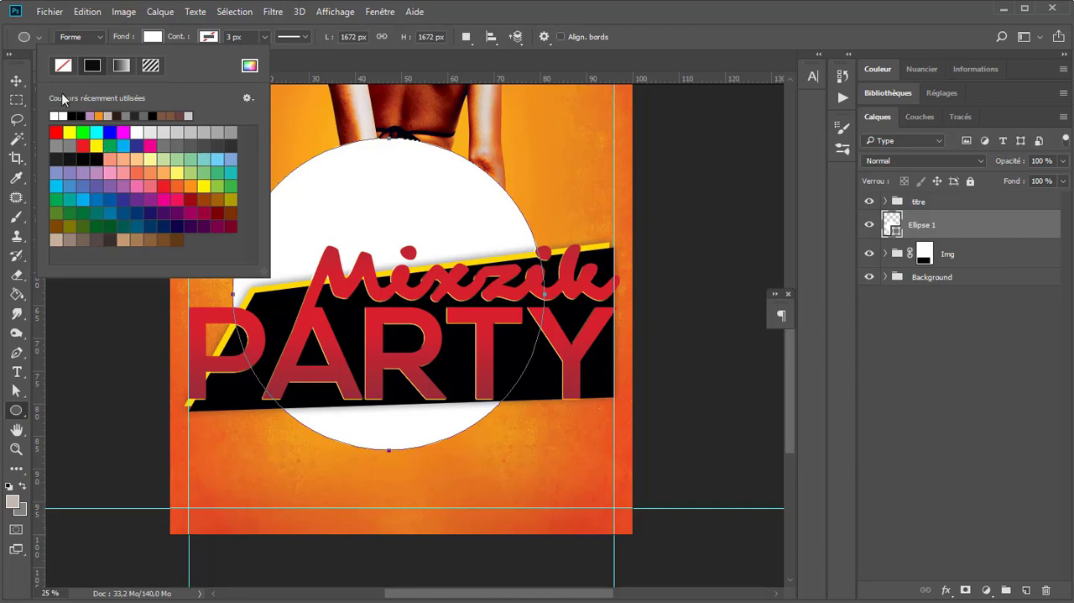
click(73, 116)
Step: Centre the black circle horizontally on the flyer, with its lower part below the title and just above the bottom guide
click(16, 81)
drag(427, 222, 439, 288)
key(ctrl+a)
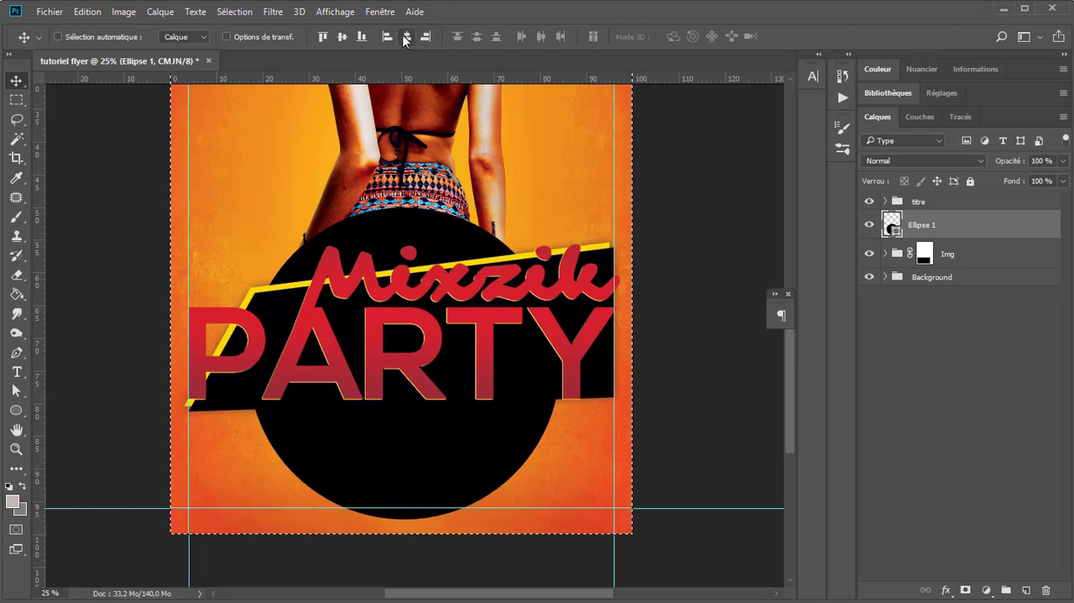
click(406, 36)
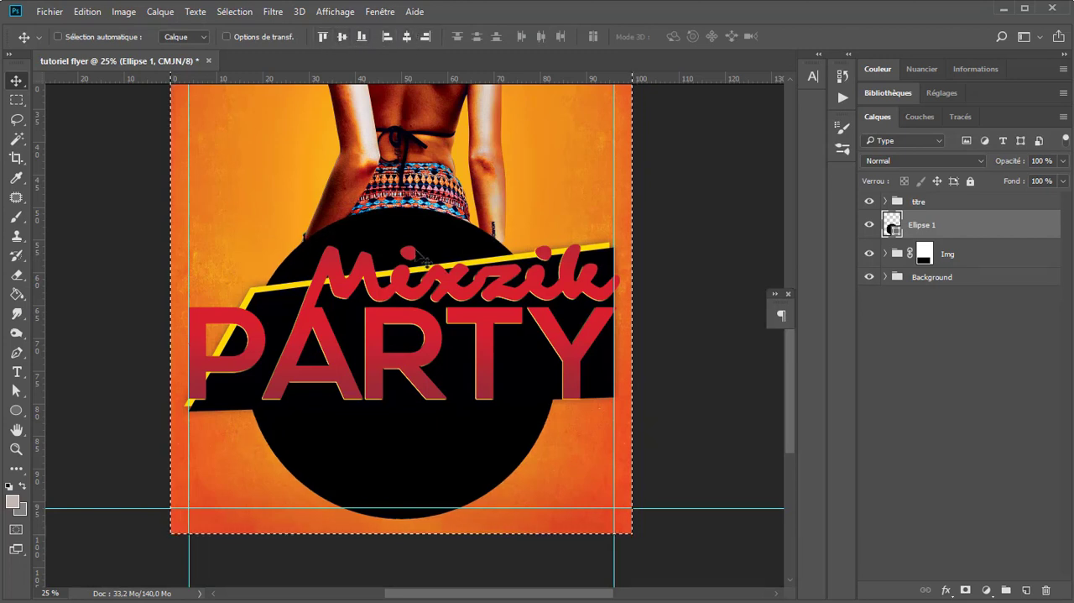
key(ctrl+d)
drag(413, 480, 415, 454)
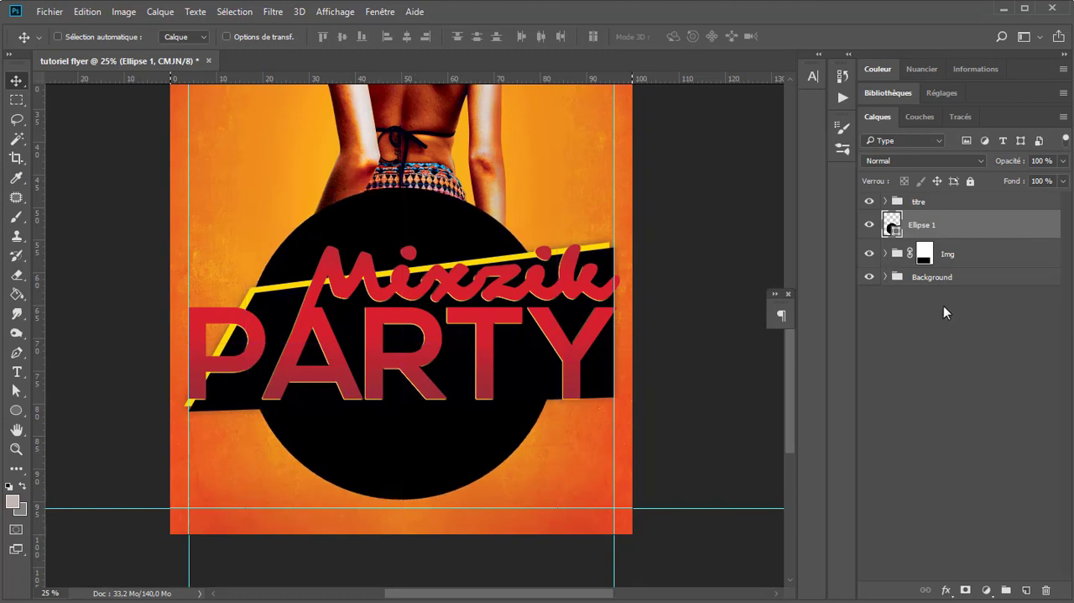
Step: Add a layer mask to the circle and hide the part above the title by clearing a rectangular area on the mask
click(966, 590)
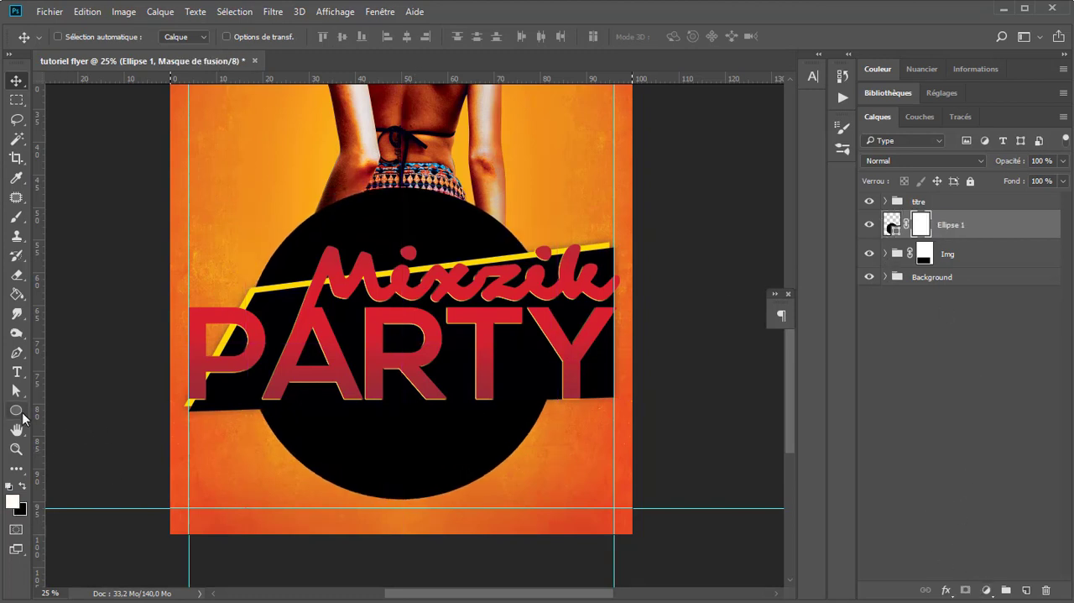
click(16, 100)
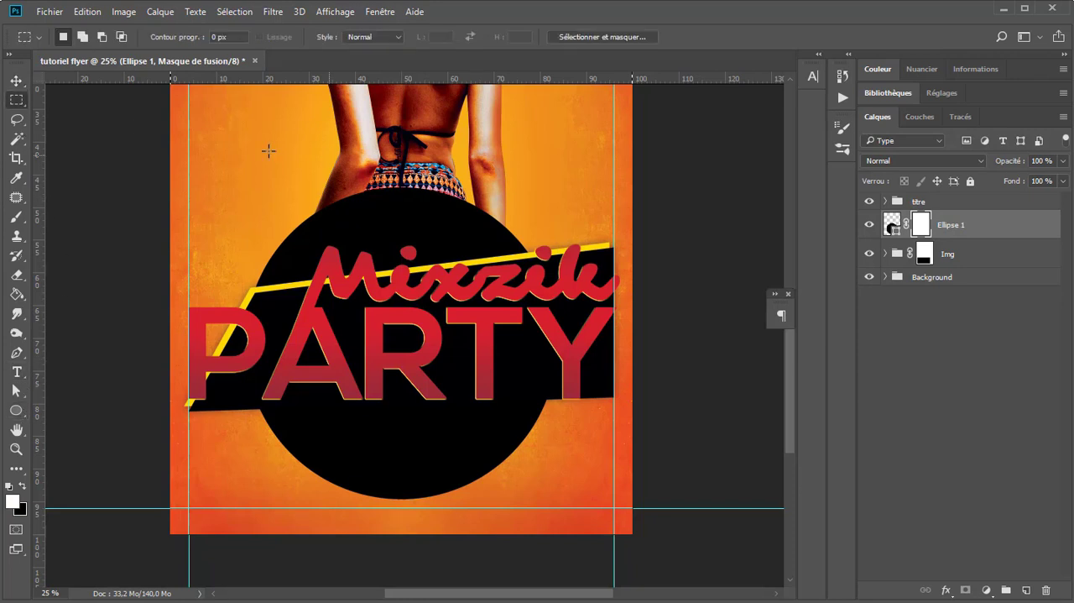
drag(216, 158, 607, 368)
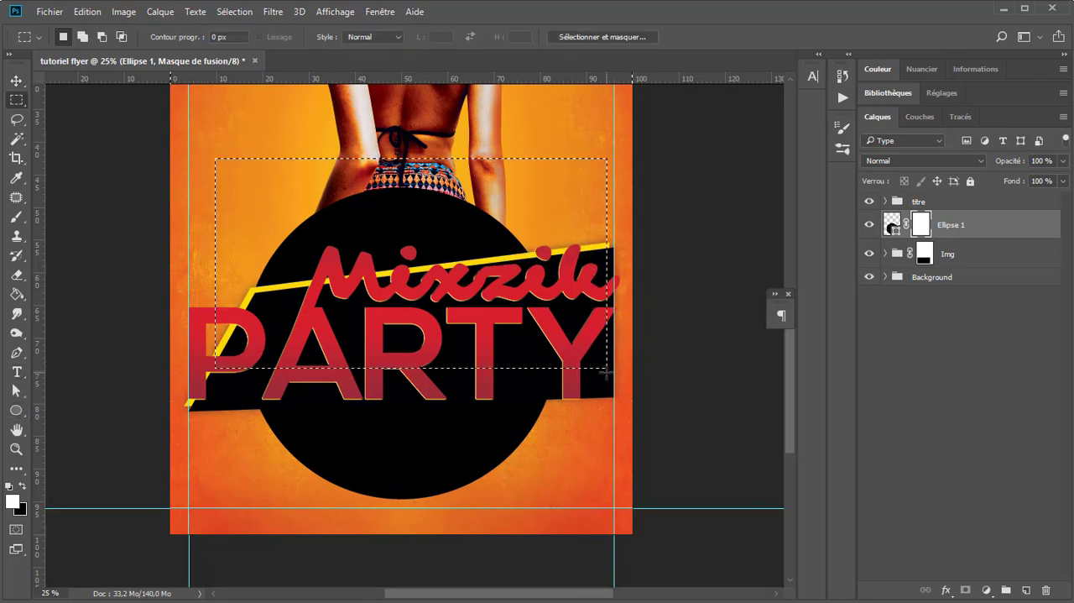
key(Delete)
key(ctrl+d)
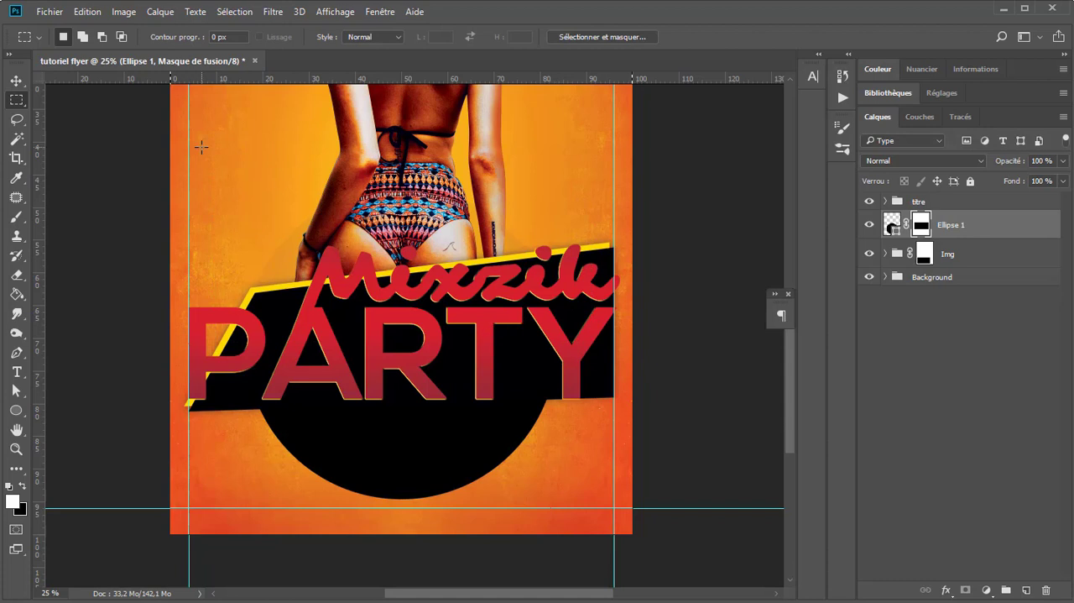
click(15, 81)
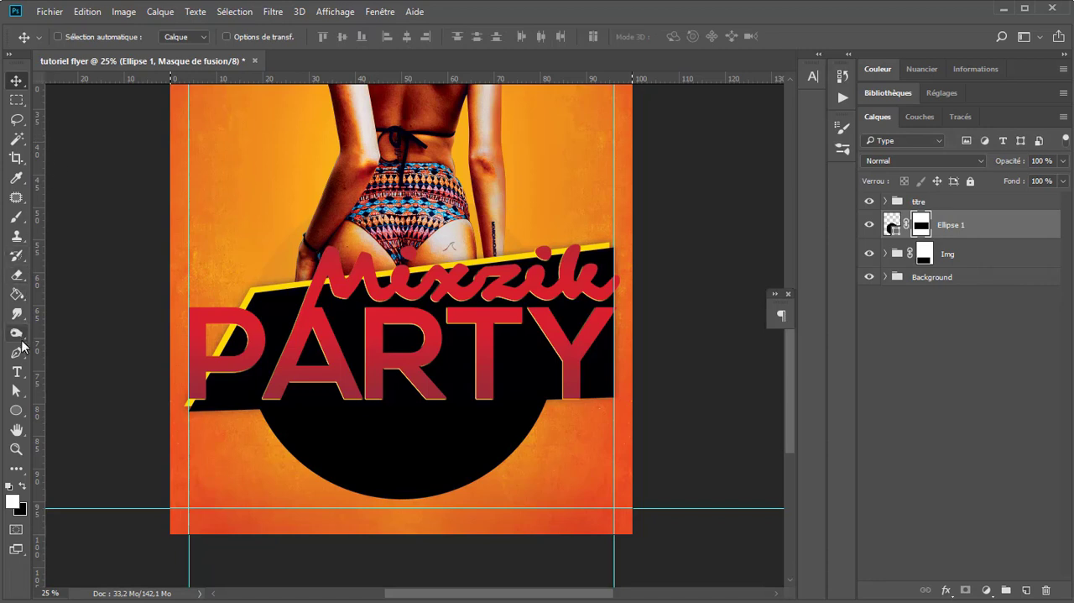
Step: Add a text layer reading "8€" directly above the circle layer, placed on the orange background beside the woman
click(19, 390)
click(16, 372)
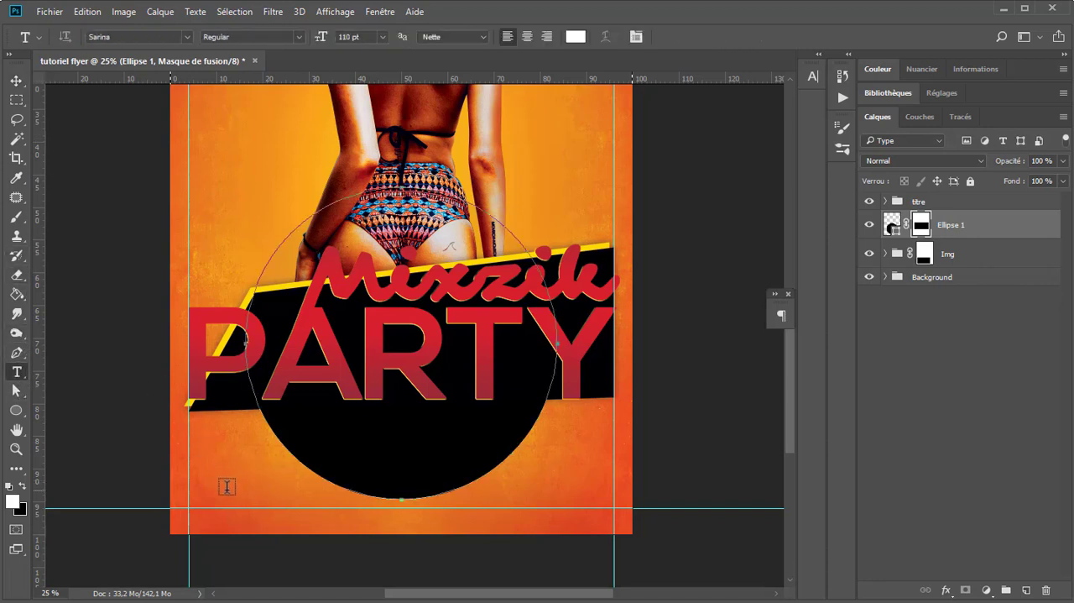
click(204, 168)
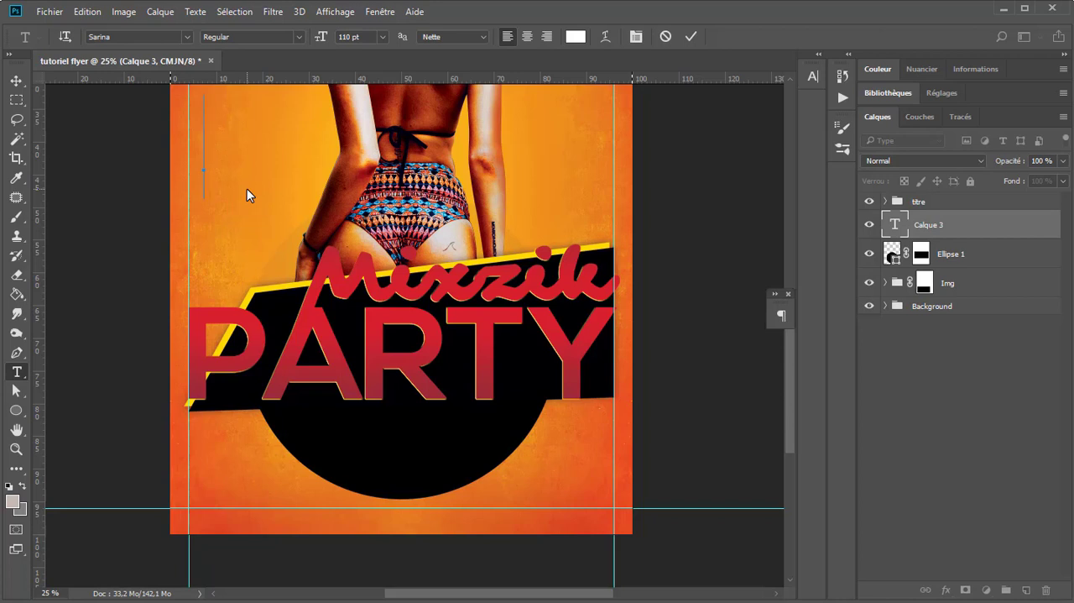
text(8)
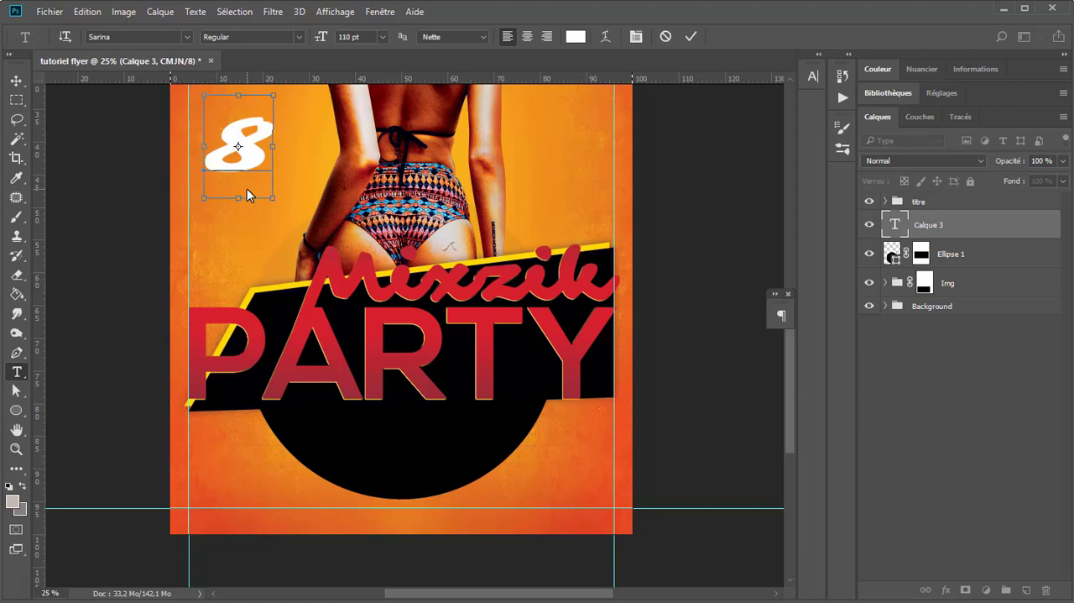
text( €)
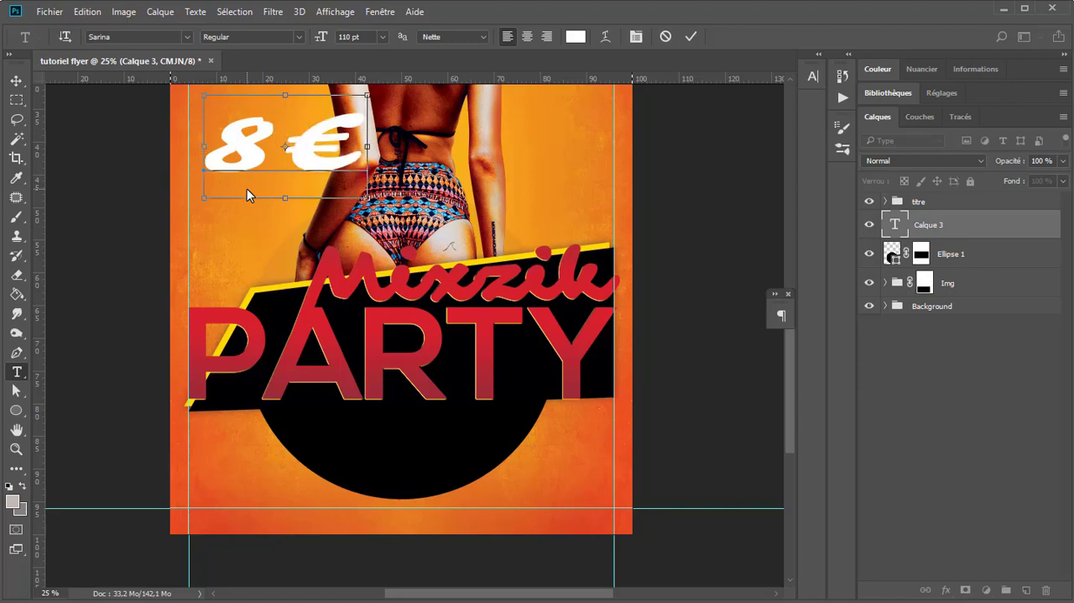
Step: Change the font of the whole "8€" text to Lucida Sans Regular
key(ctrl+a)
click(135, 34)
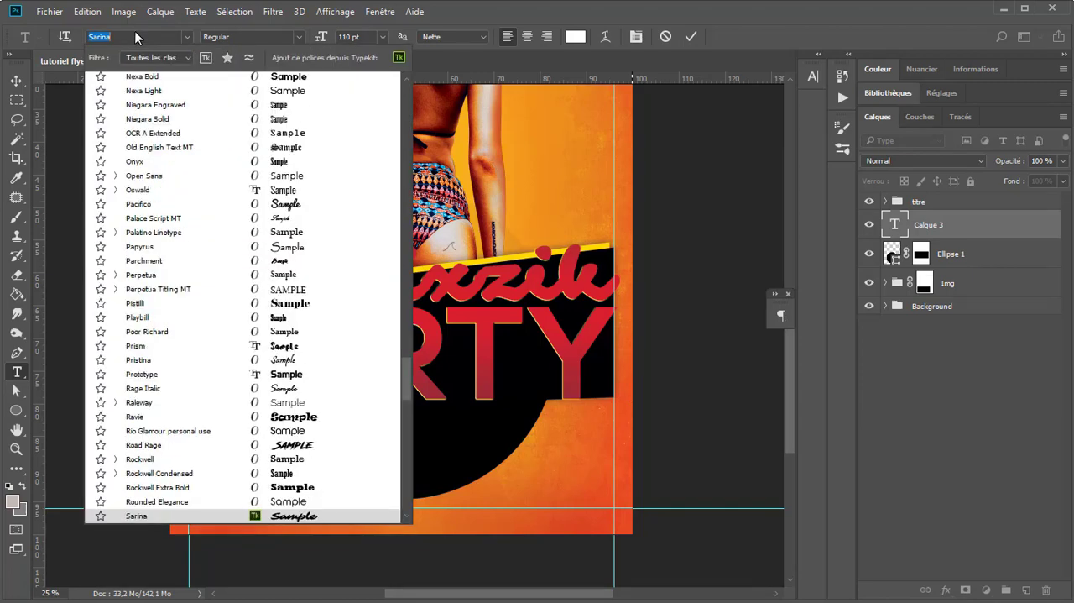
key(BackSpace)
text(luc)
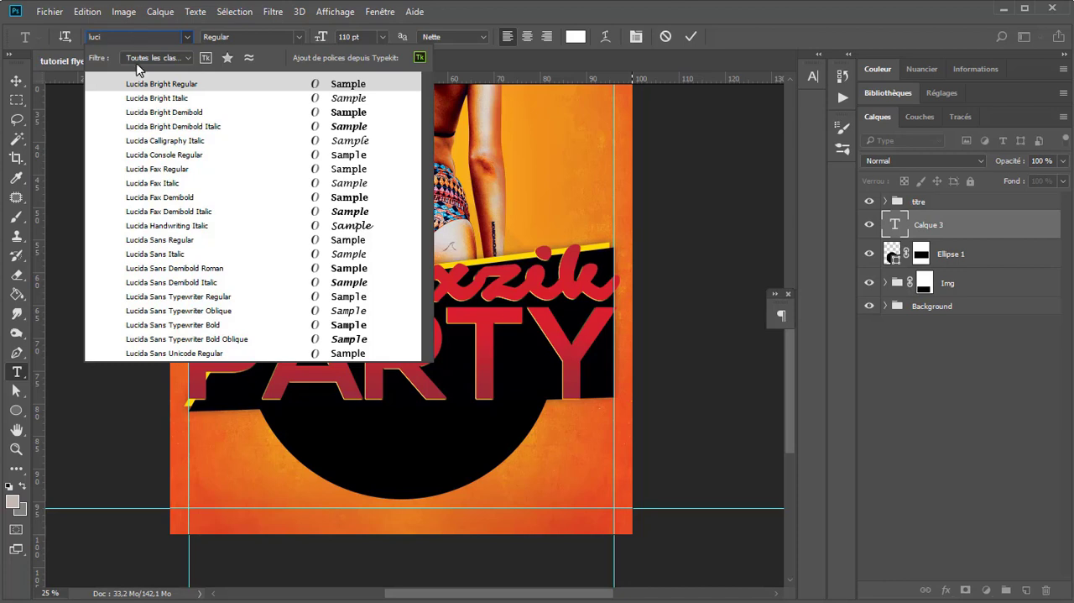
click(153, 241)
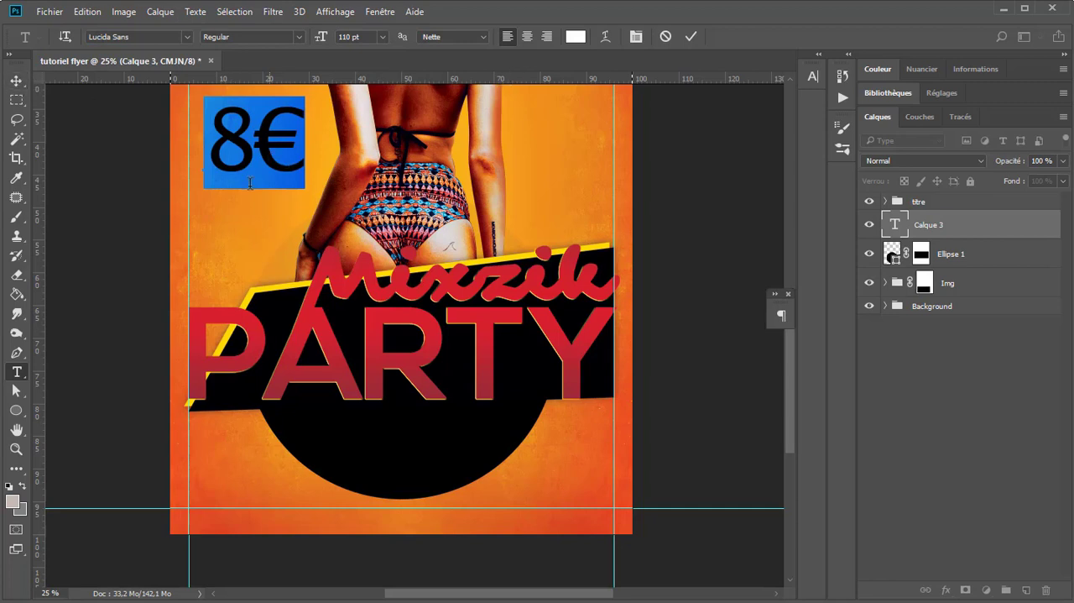
Step: Extend the price text so it reads "8€ Entrée"
click(297, 147)
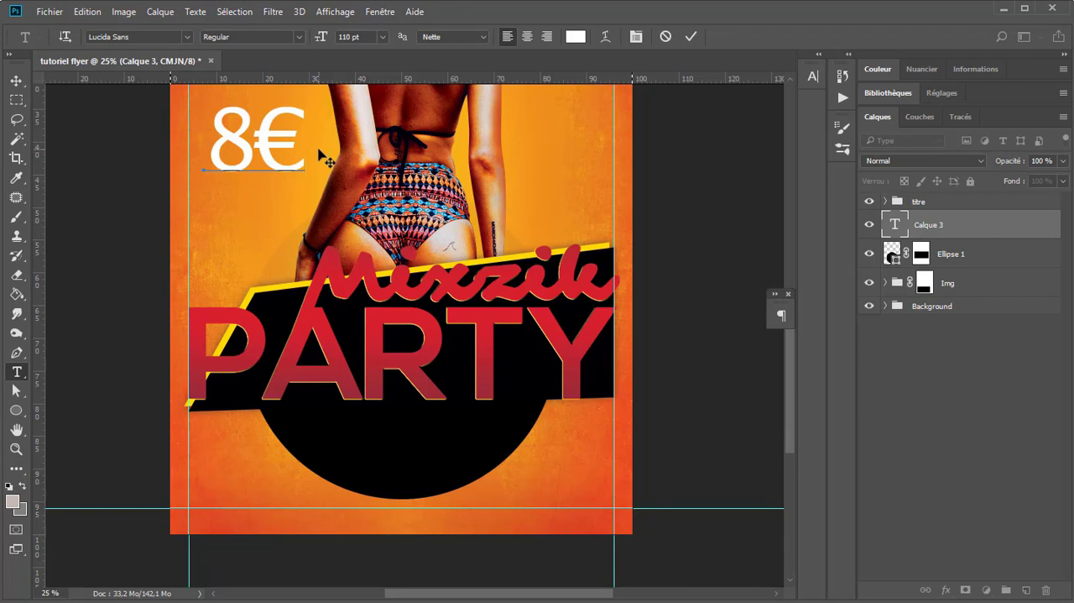
text(Entré)
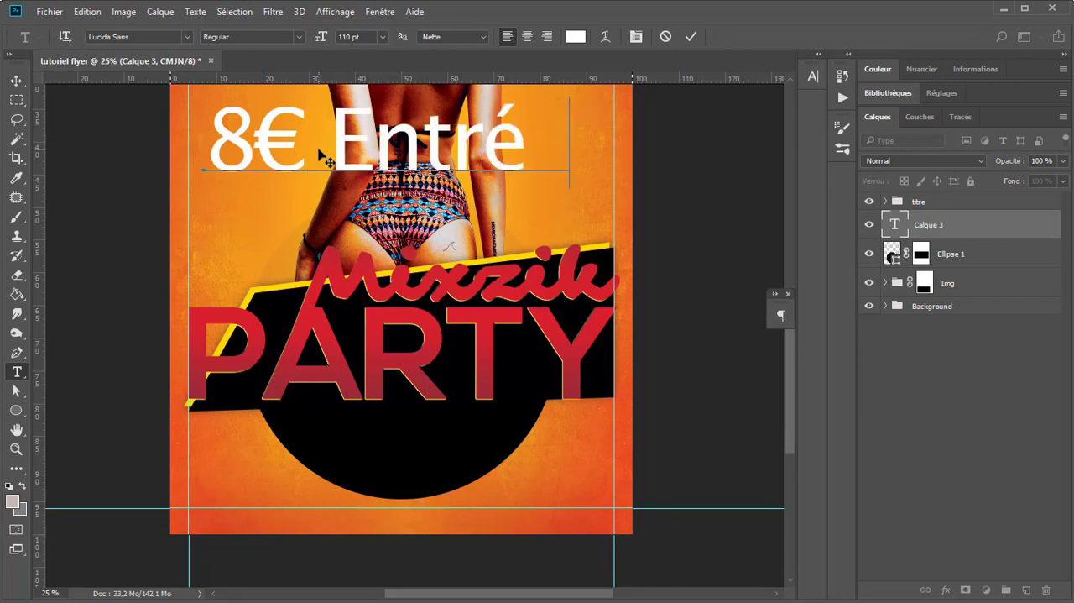
text(e)
Step: Format the whole "8€ Entrée" text in all caps and reduce its size to 21 pt
key(ctrl+a)
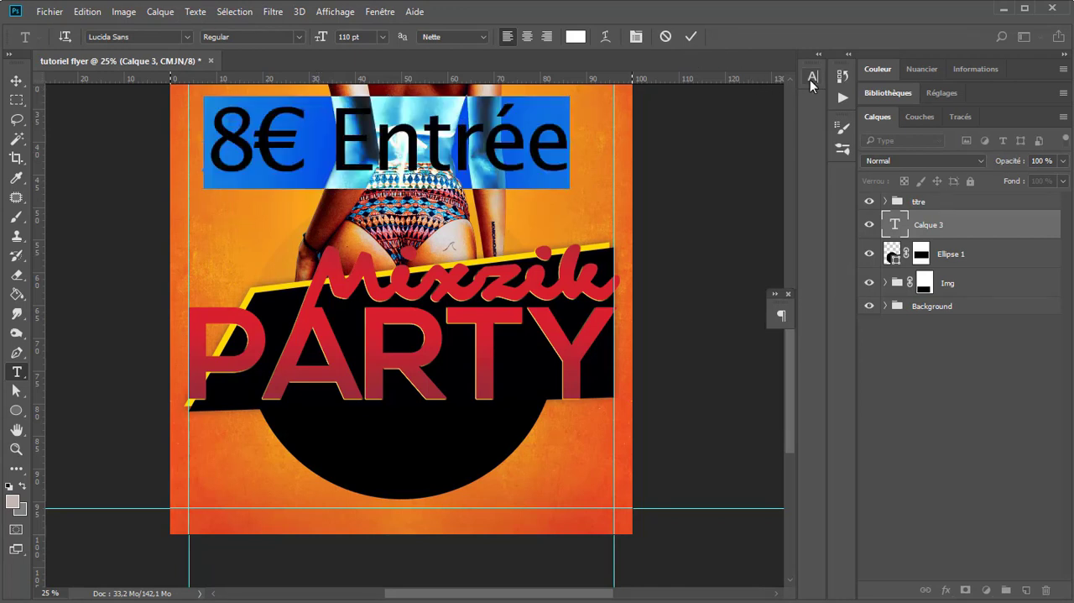
click(811, 80)
click(694, 189)
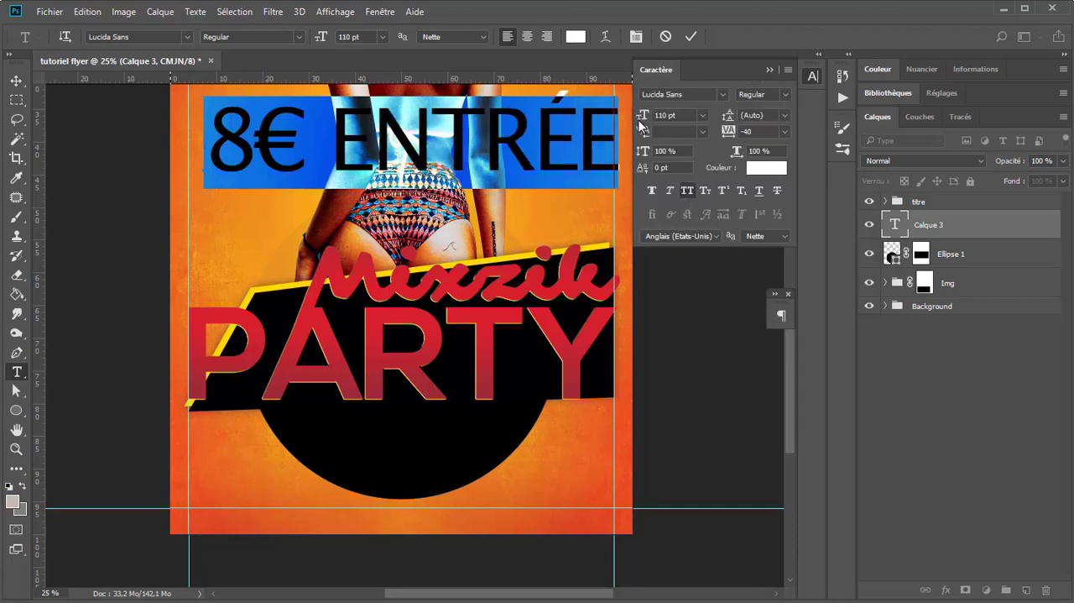
drag(643, 115, 576, 120)
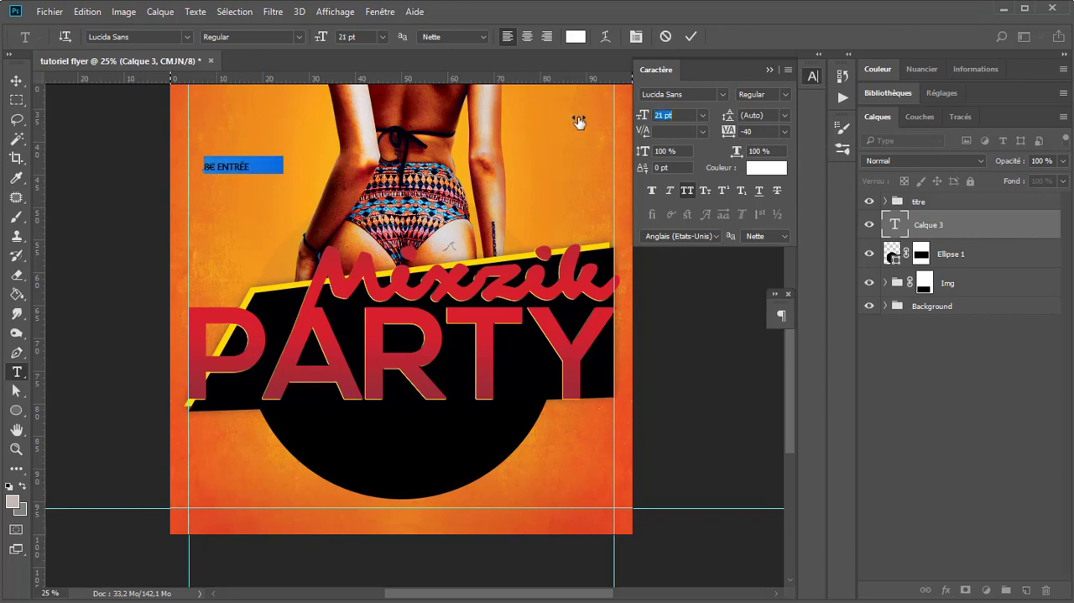
Step: Move the "8€ Entrée" text onto the left part of the black half-circle, just below the title
click(16, 81)
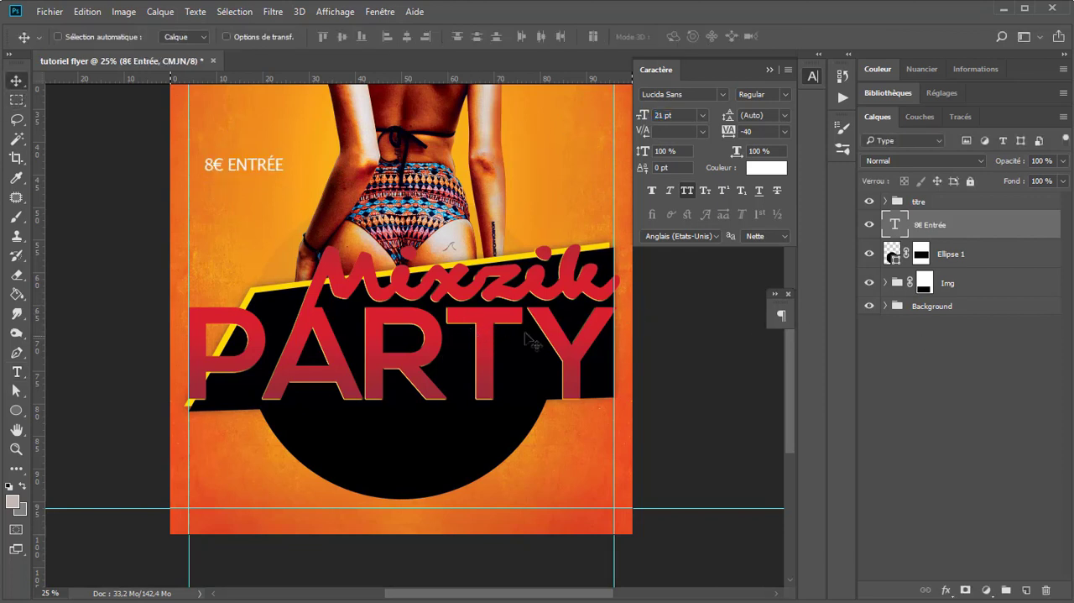
drag(268, 165, 341, 428)
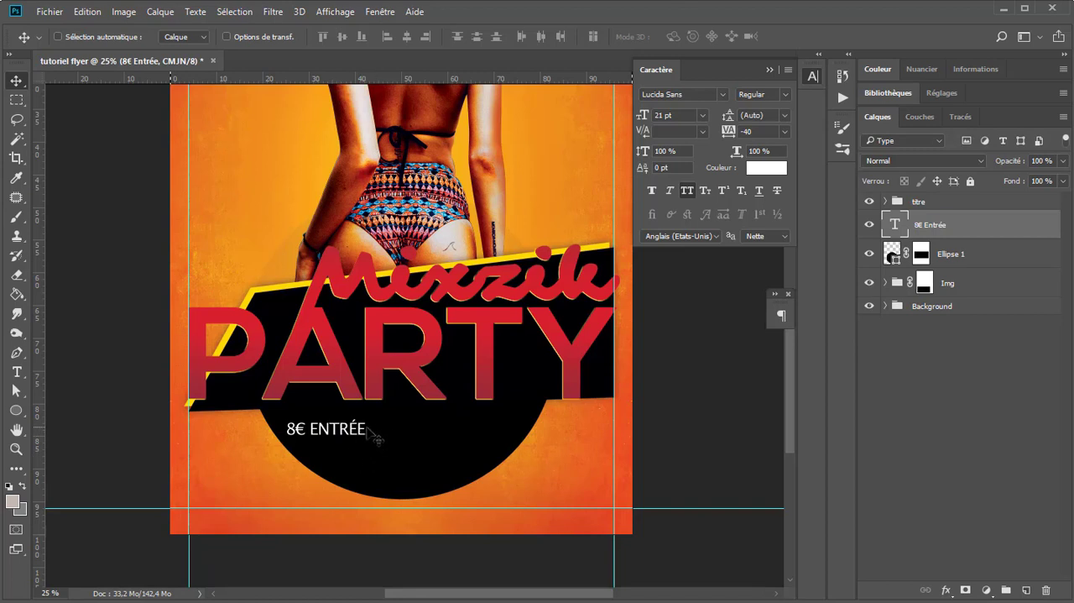
Step: Open the "8€ Entrée" text for editing, with the insertion point at its end
key(t)
click(364, 431)
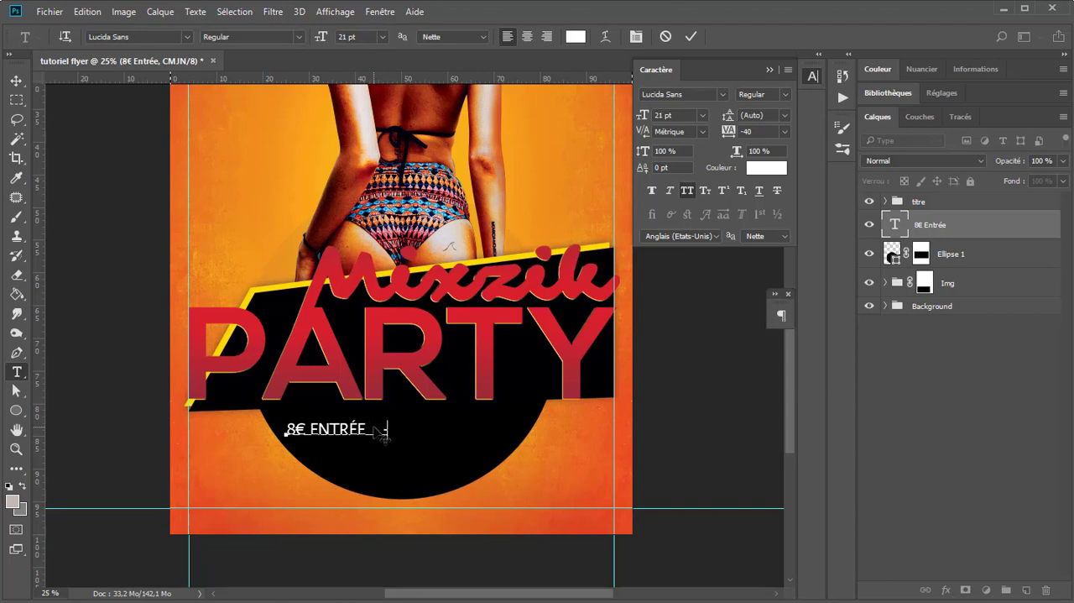
Step: Append "+21 $AGE" after "8€ Entrée" and set "$AGE" to 16 pt
text(+21 $AGE)
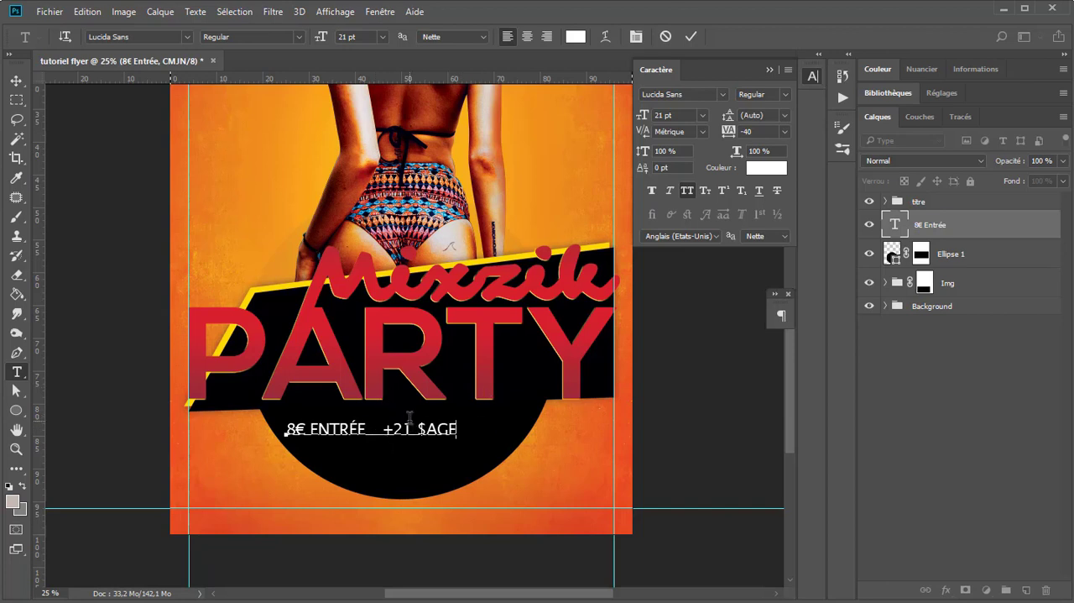
drag(416, 427, 402, 427)
drag(417, 429, 485, 434)
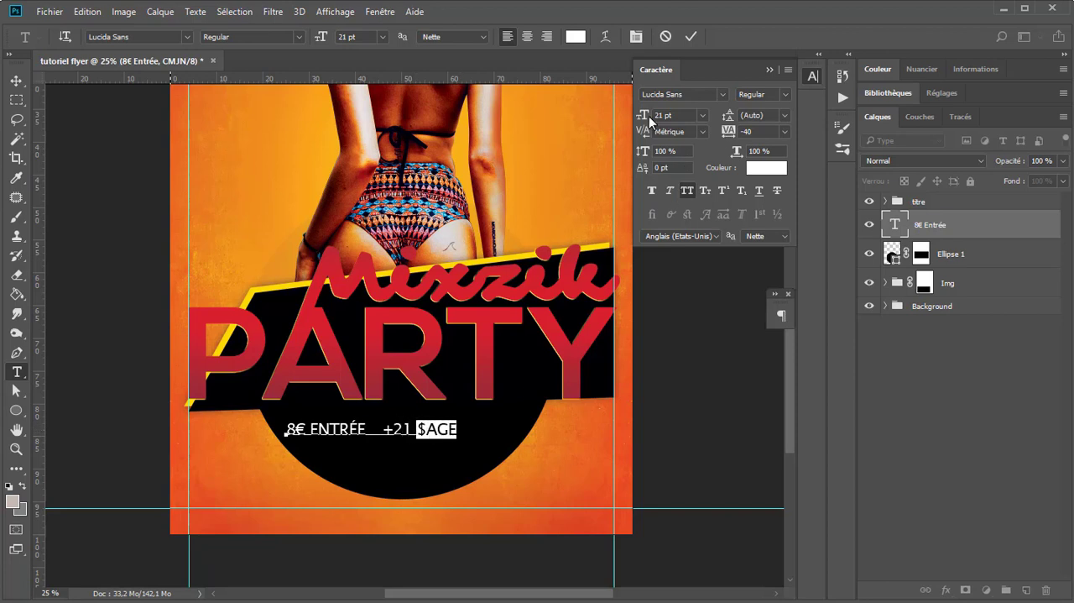
drag(643, 120, 639, 121)
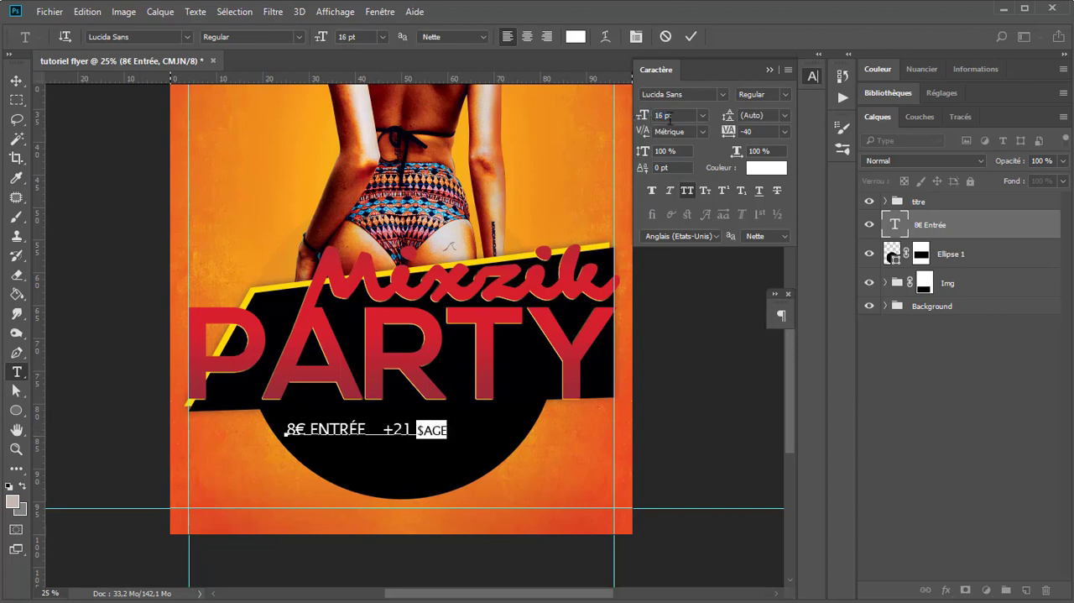
Step: Correct "$AGE" to "ÂGE" in the price line, at 16 pt
click(424, 430)
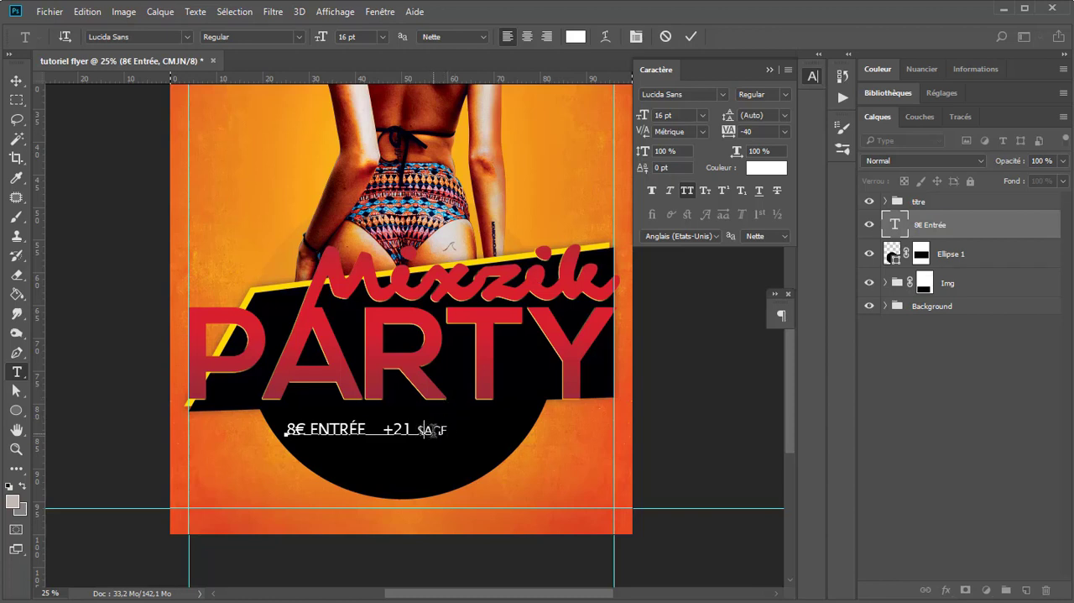
drag(418, 432, 475, 430)
click(428, 432)
double_click(423, 433)
click(420, 431)
drag(419, 431, 484, 429)
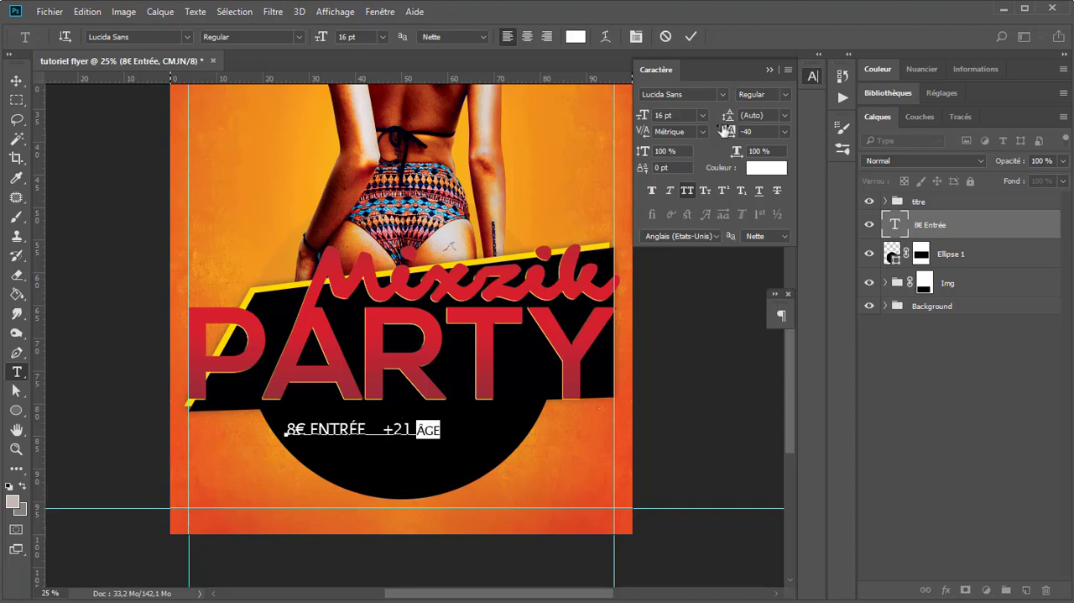
click(683, 115)
key(Up)
Step: Set the size of "+21" in the price line to 21 pt
drag(413, 428, 383, 426)
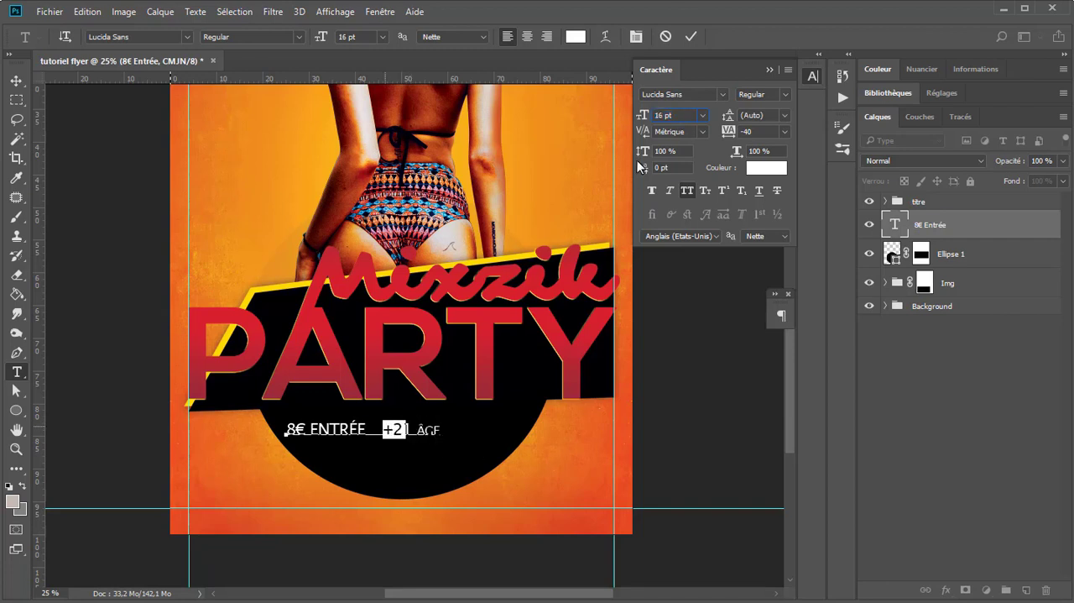
click(681, 115)
key(Up)
key(Up)
key(Up)
key(Up)
key(Up)
Step: Reduce the word "Entrée" to 17 pt and commit the text edit
click(348, 428)
drag(367, 429, 309, 429)
click(671, 114)
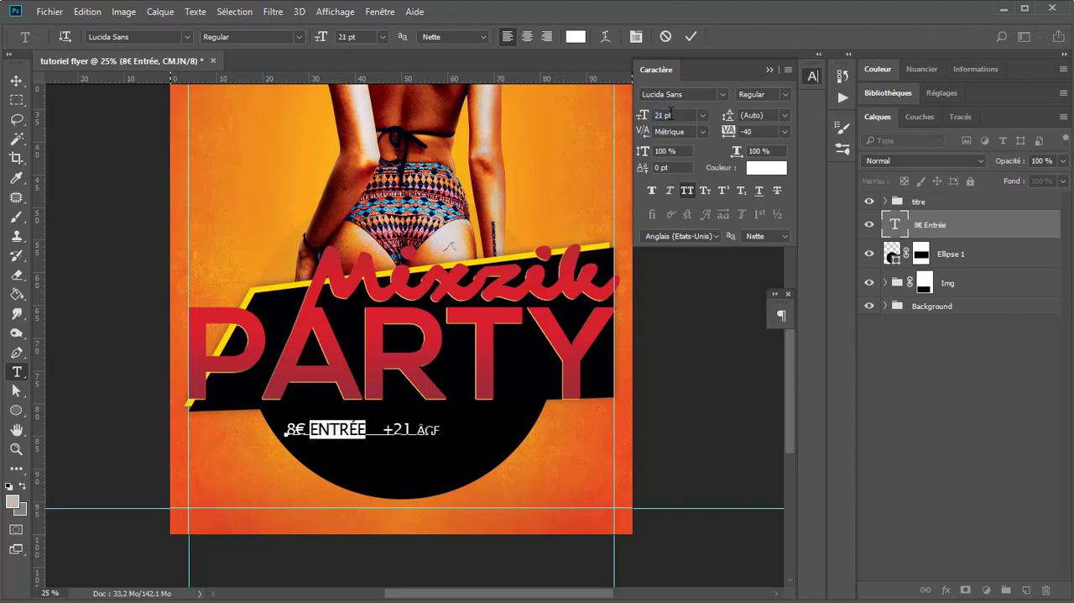
key(Down)
key(Down)
key(Down)
key(Down)
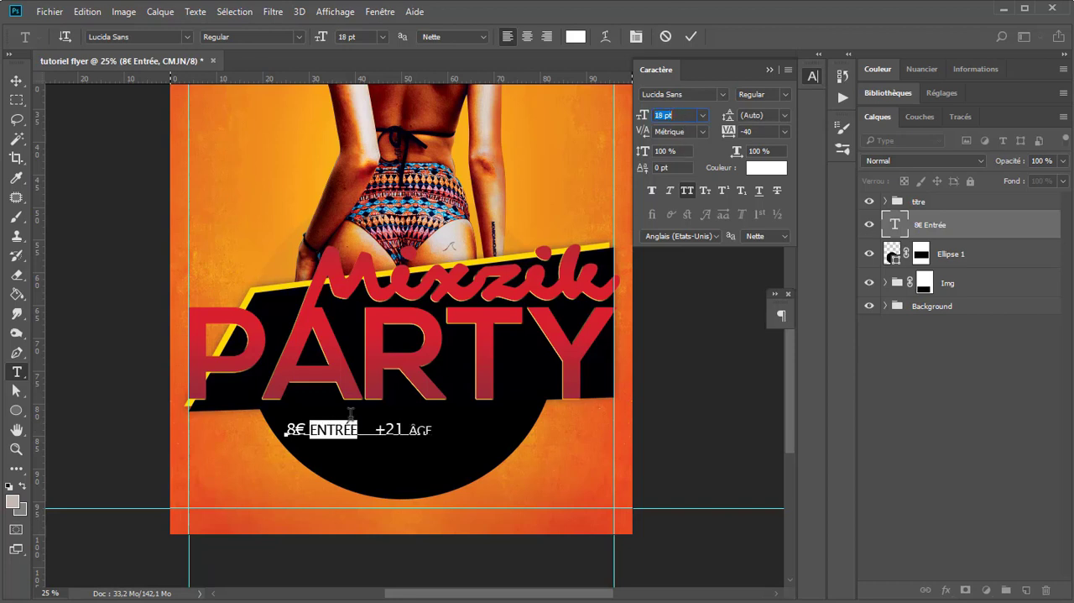
click(690, 37)
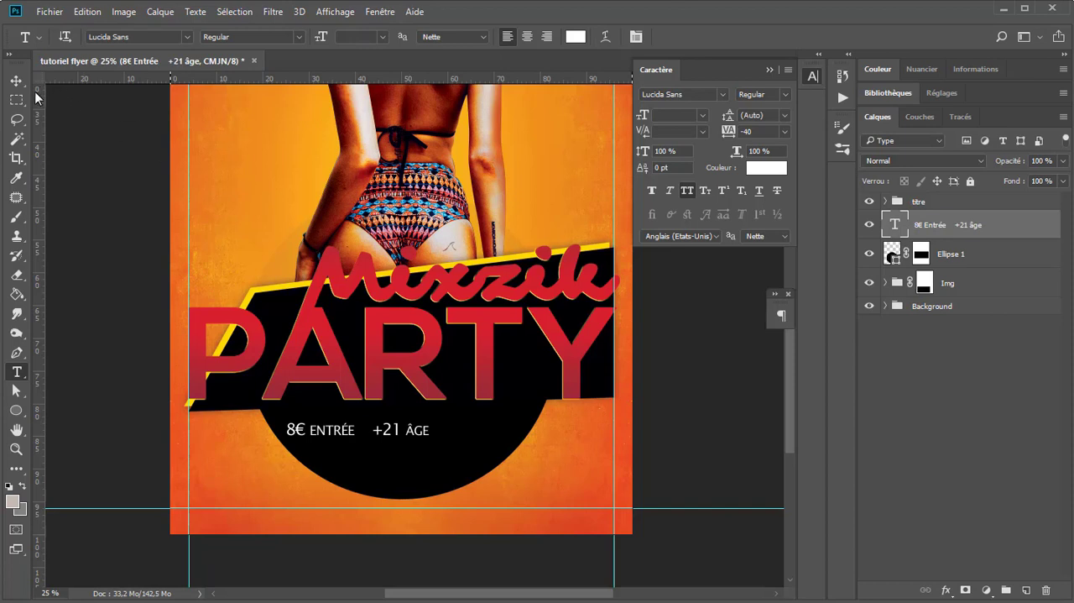
Step: Centre the "8€ Entrée +21 âge" text horizontally on the whole canvas, then clear the selection
key(v)
key(ctrl+a)
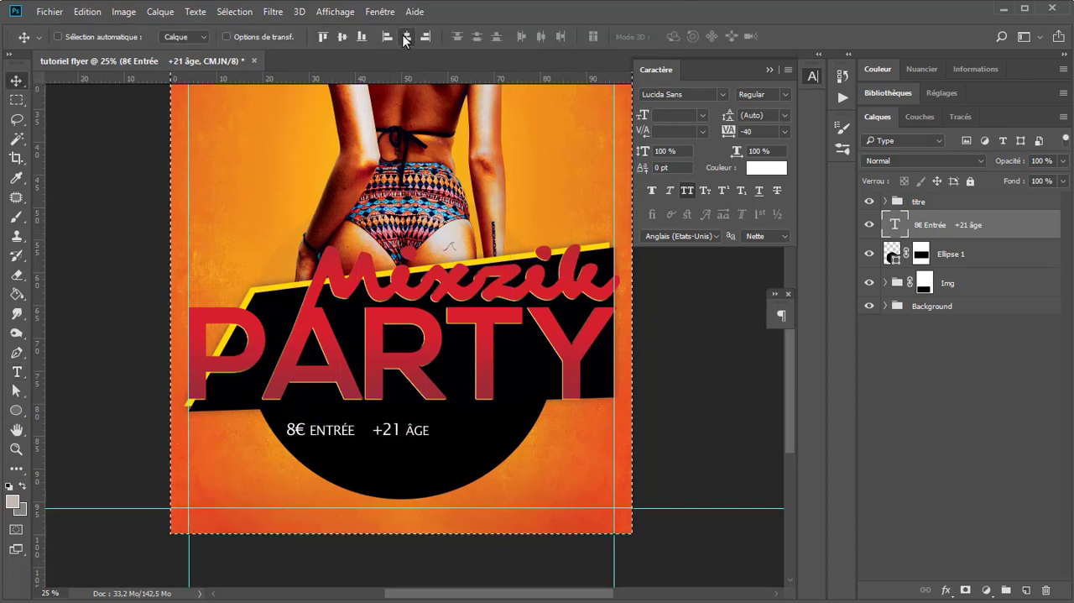
click(406, 36)
key(ctrl+d)
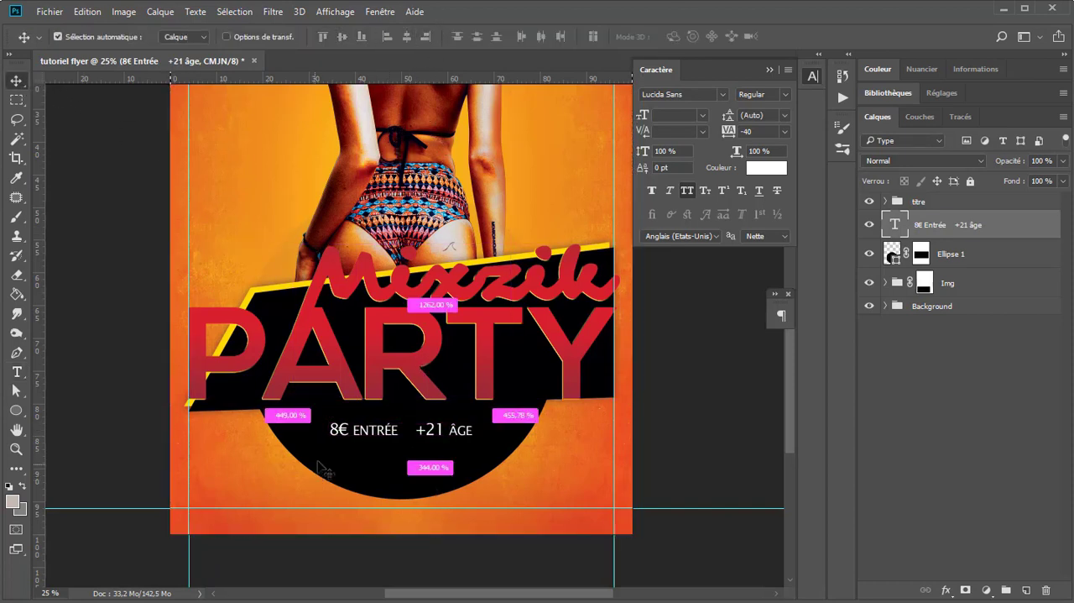
Step: Scale the black ellipse to 91.63% about its centre and move it down by about 1.1%
click(886, 252)
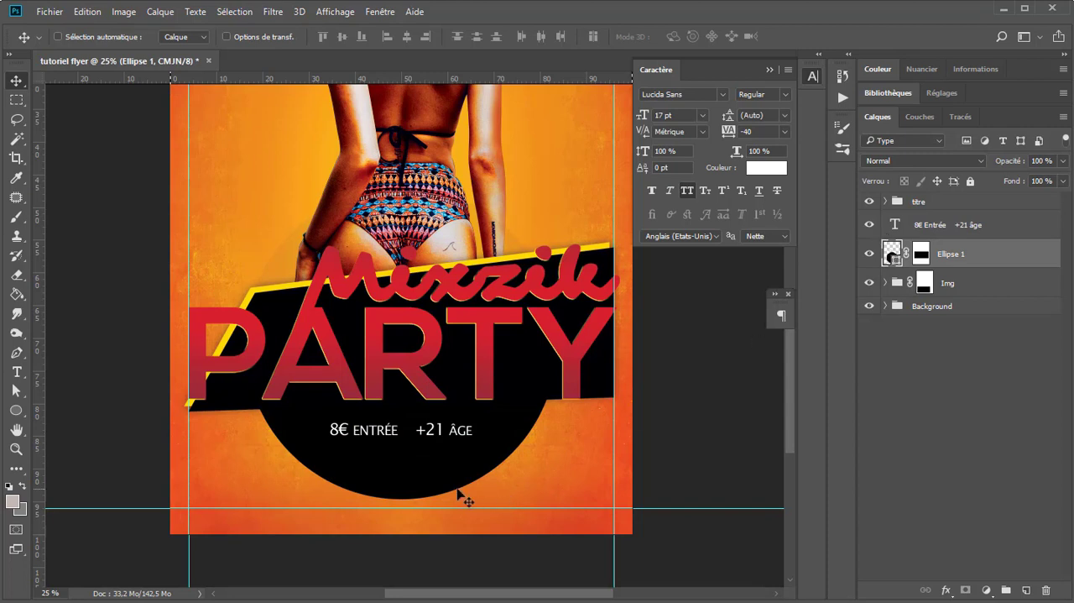
key(ctrl+t)
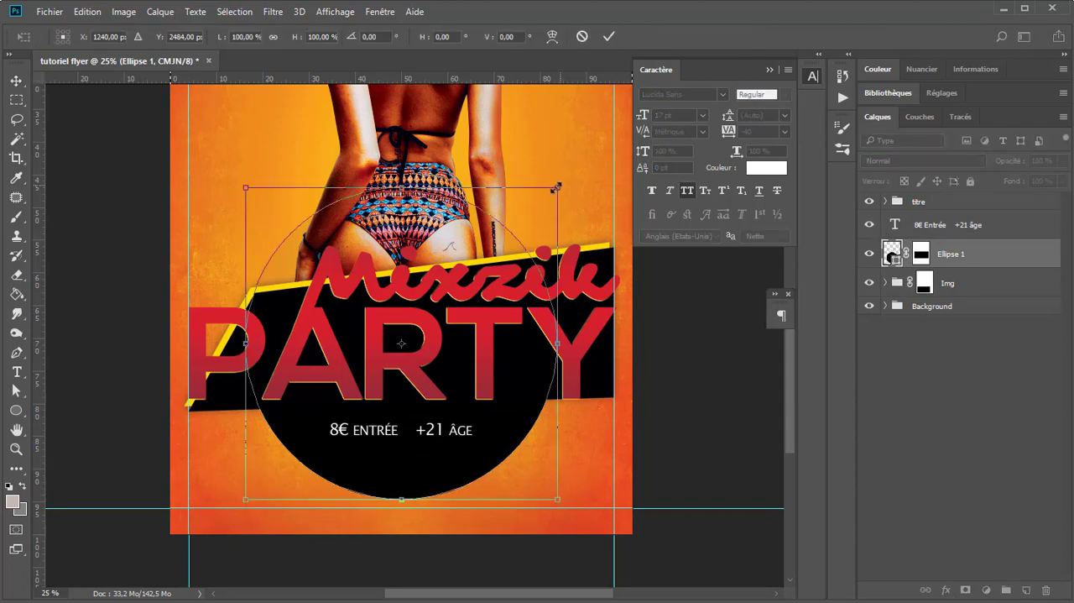
mouse_move(555, 188)
mouse_down()
mouse_move(537, 195)
mouse_move(546, 204)
mouse_up()
double_click(464, 448)
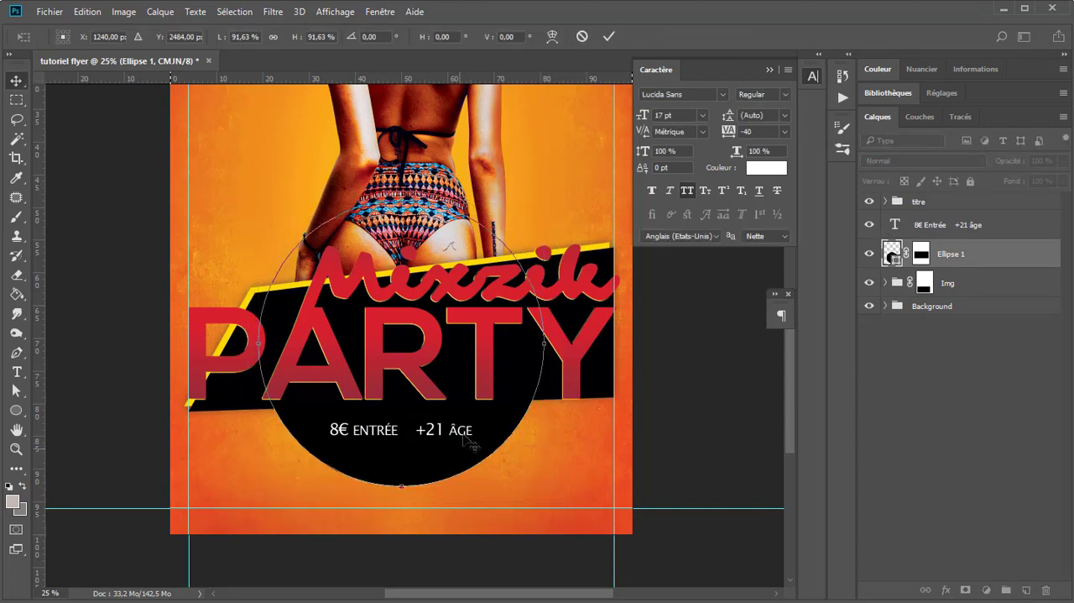
drag(462, 423, 461, 430)
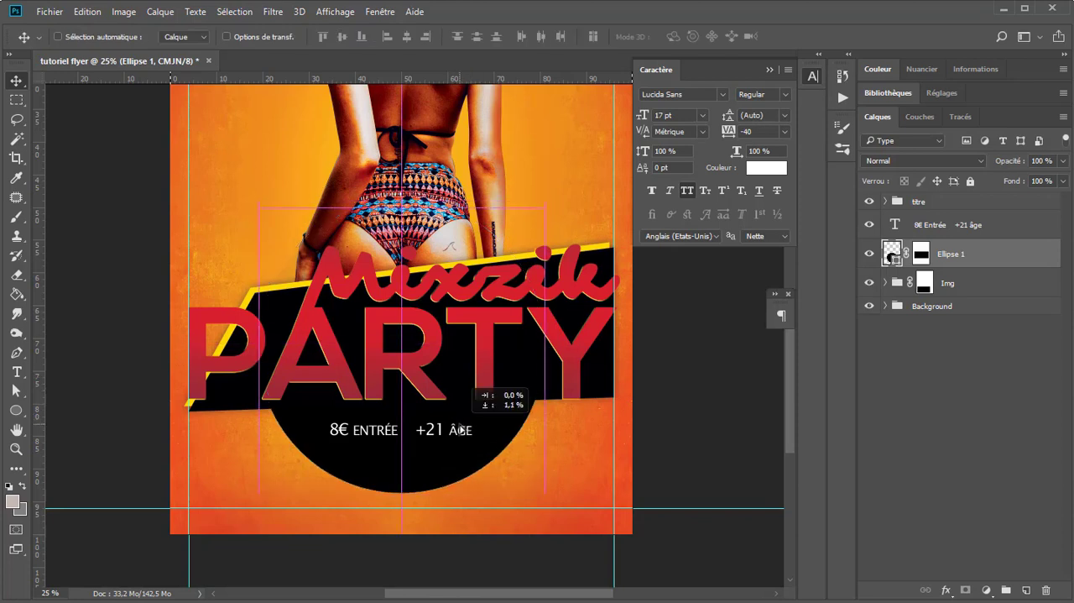
Step: Duplicate the "8€ Entrée +21 âge" line just below itself and replace the copy's text with "FREE STYLE CLOTHES"
click(917, 228)
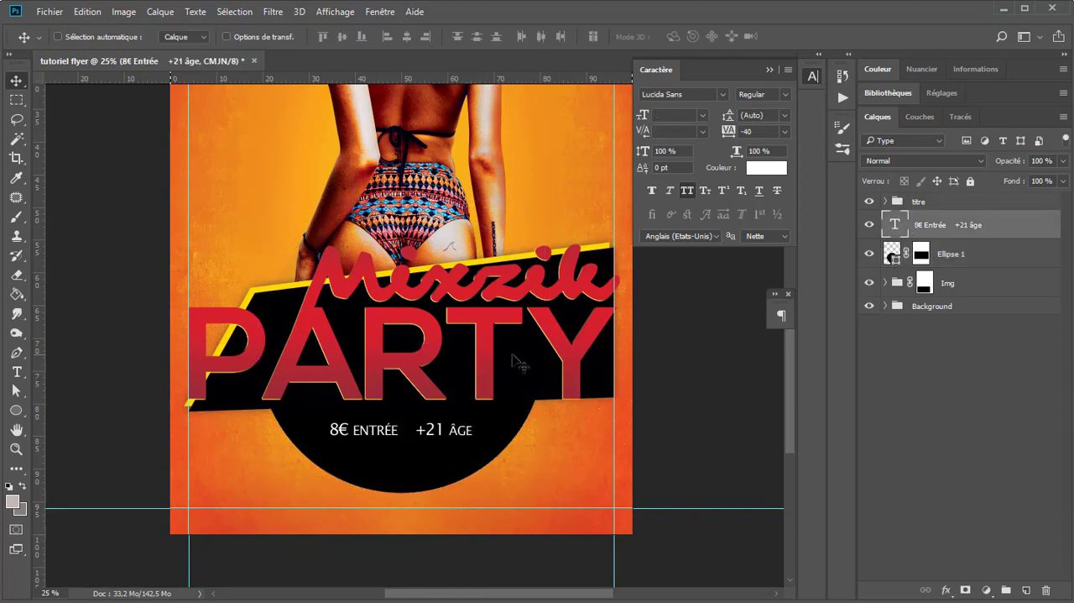
drag(430, 431, 430, 453)
key(t)
click(430, 453)
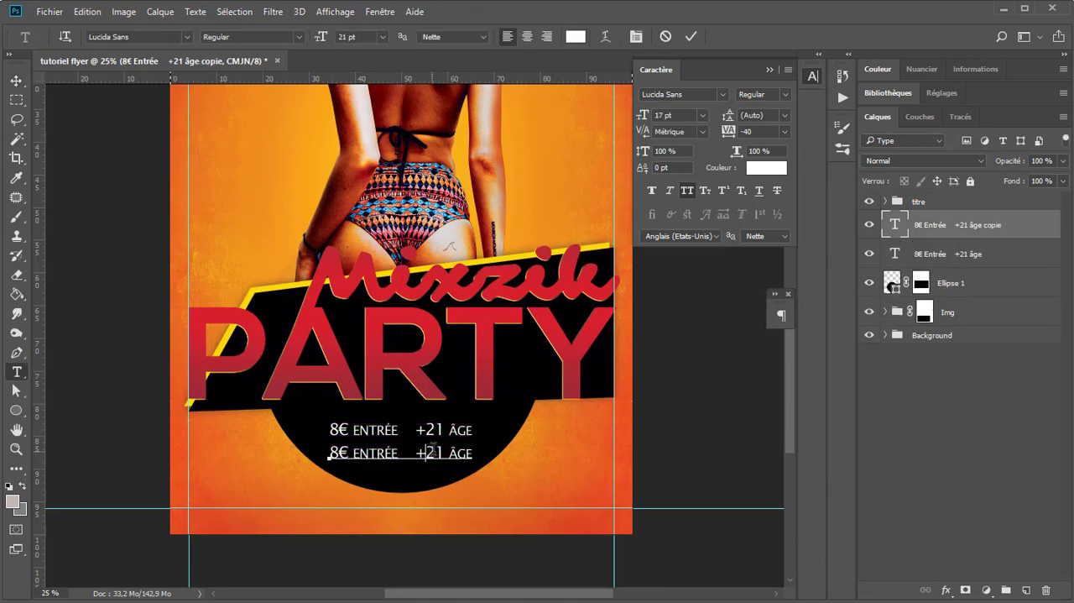
key(ctrl+a)
text(FRE)
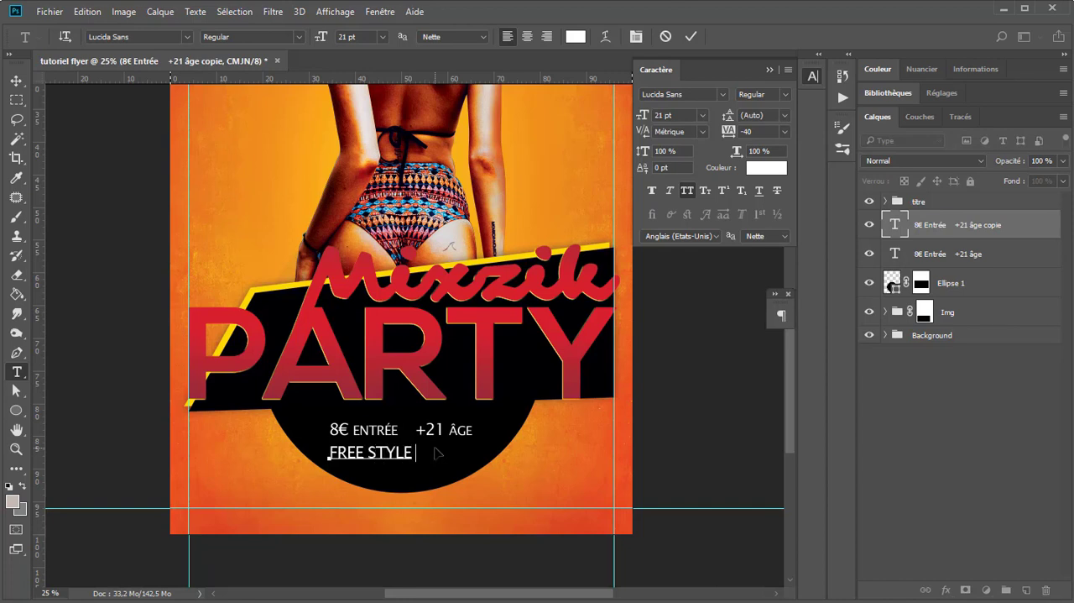
text(E STYLE CLOTHES)
Step: Colour the whole "FREE STYLE CLOTHES" text magenta pink, d92091
key(ctrl+a)
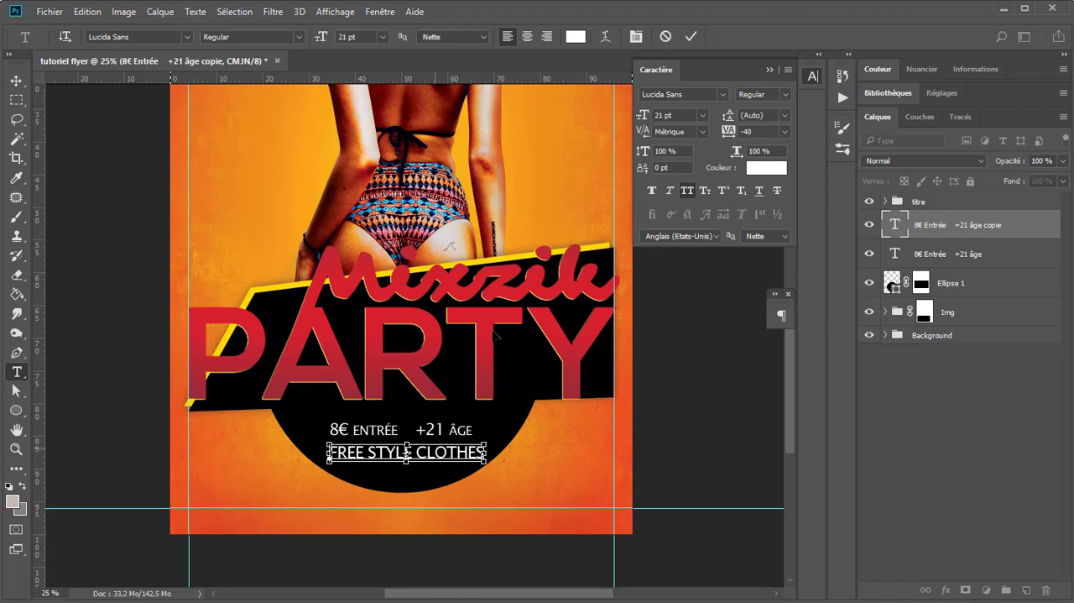
click(574, 37)
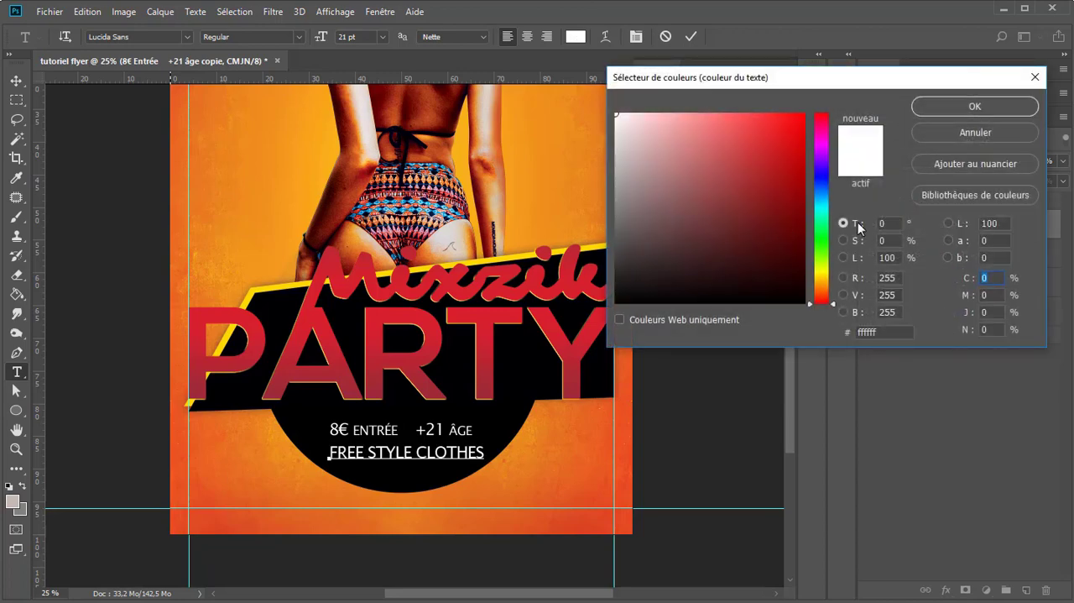
click(790, 129)
click(820, 147)
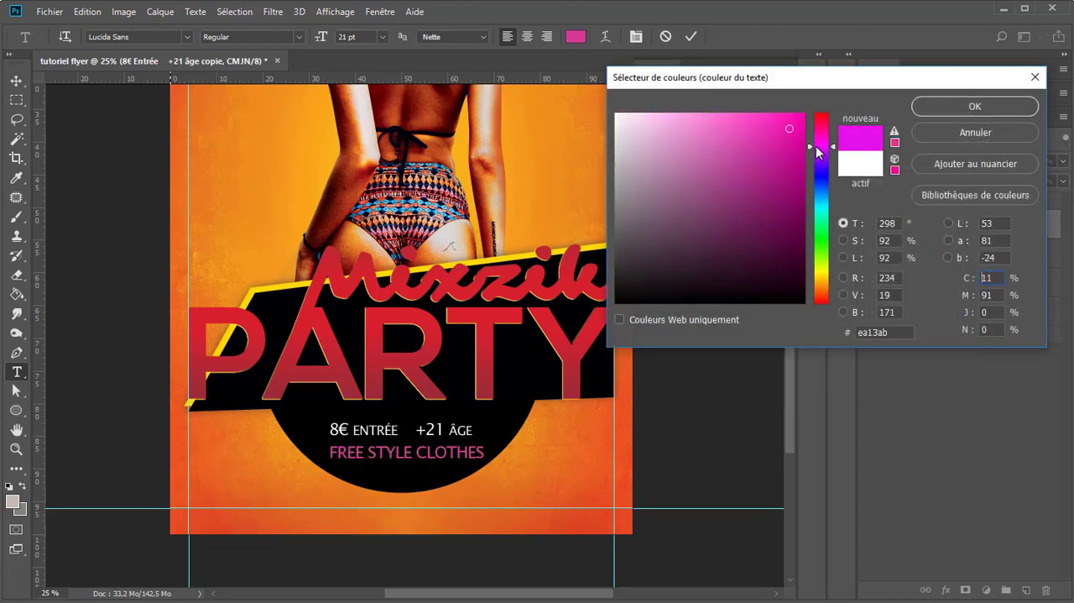
click(796, 114)
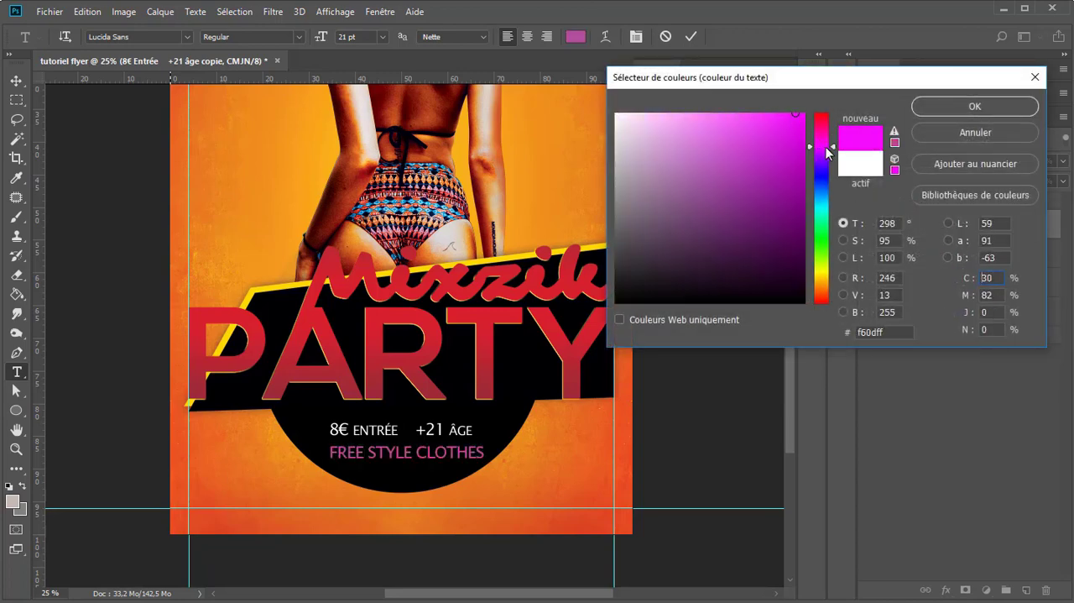
drag(824, 147, 825, 138)
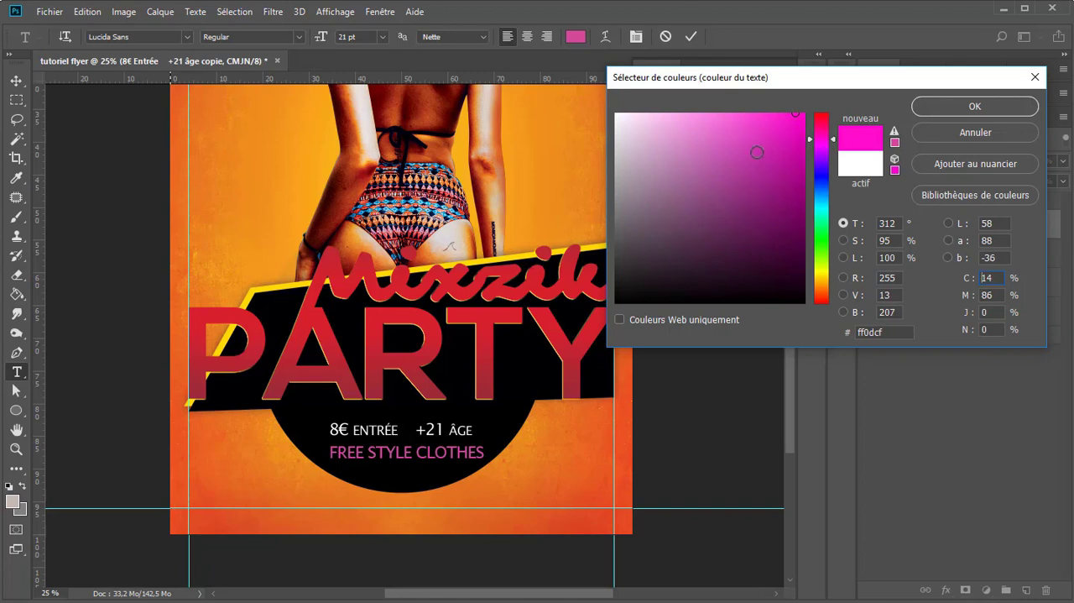
drag(794, 132, 792, 139)
click(480, 307)
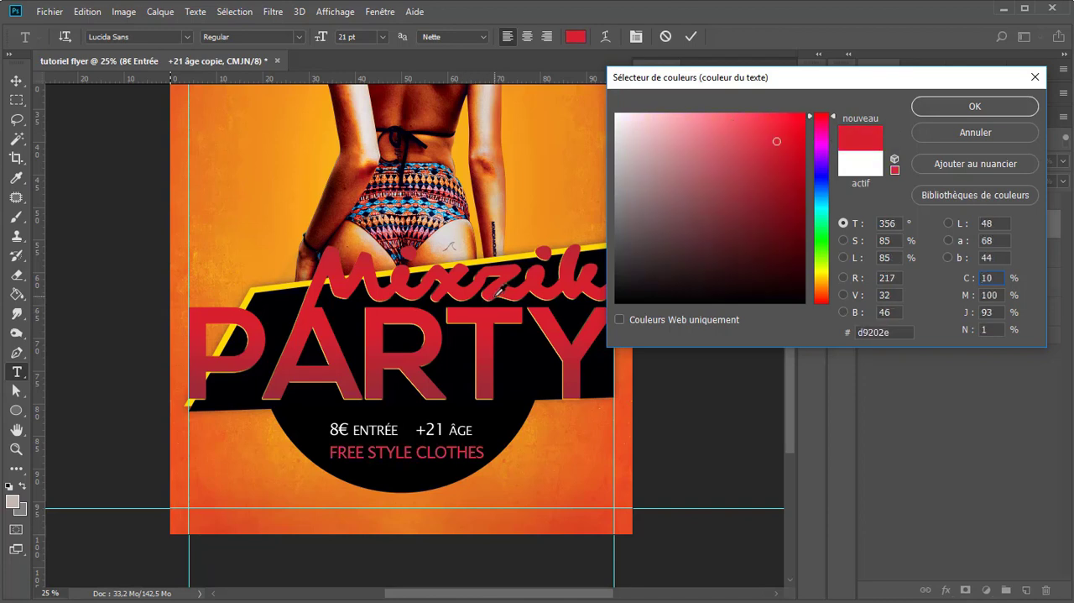
click(373, 350)
click(384, 331)
click(827, 134)
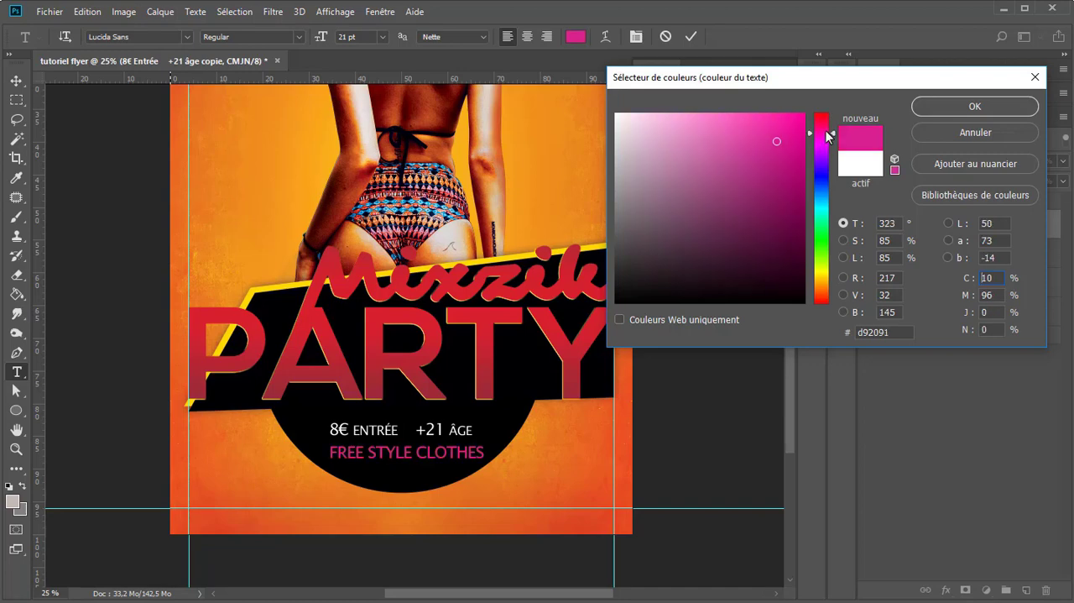
click(937, 107)
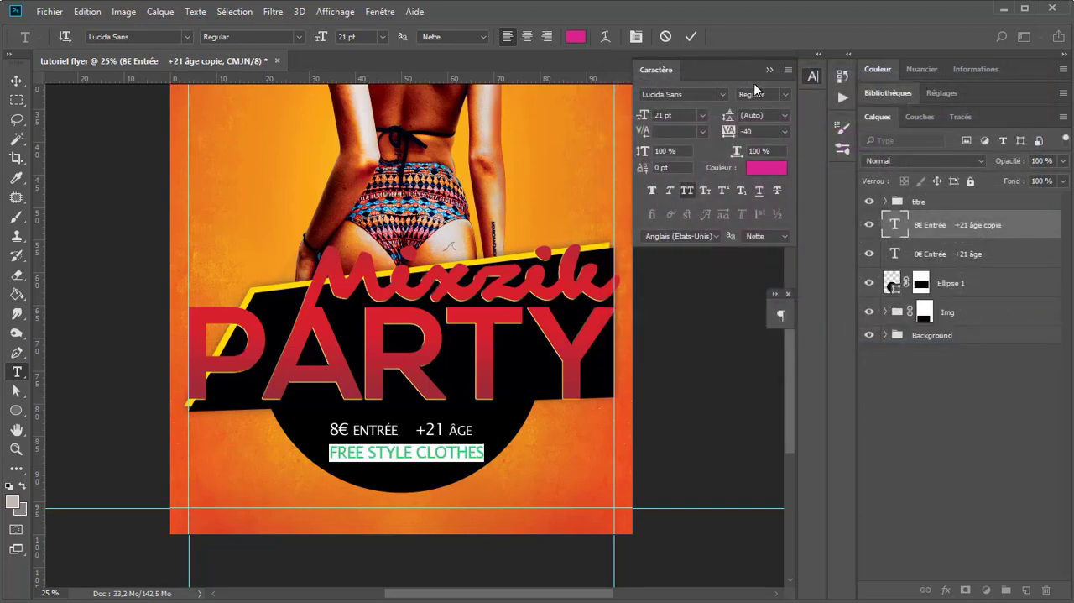
Step: Try the Italic style on the "FREE STYLE CLOTHES" text and return it to Lucida Sans Regular
click(785, 95)
click(749, 167)
click(688, 189)
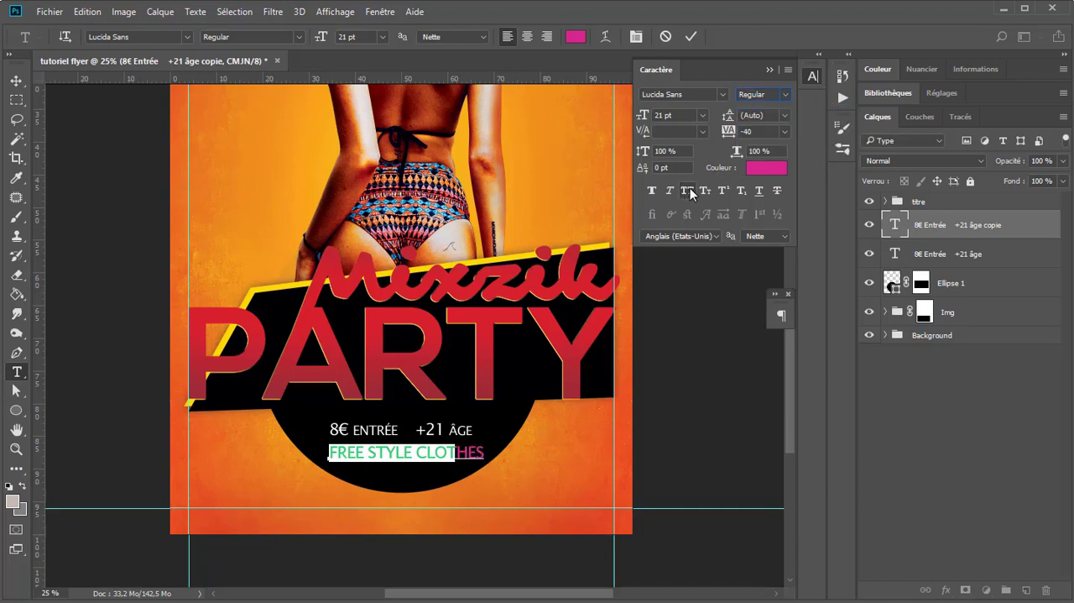
click(688, 190)
double_click(700, 94)
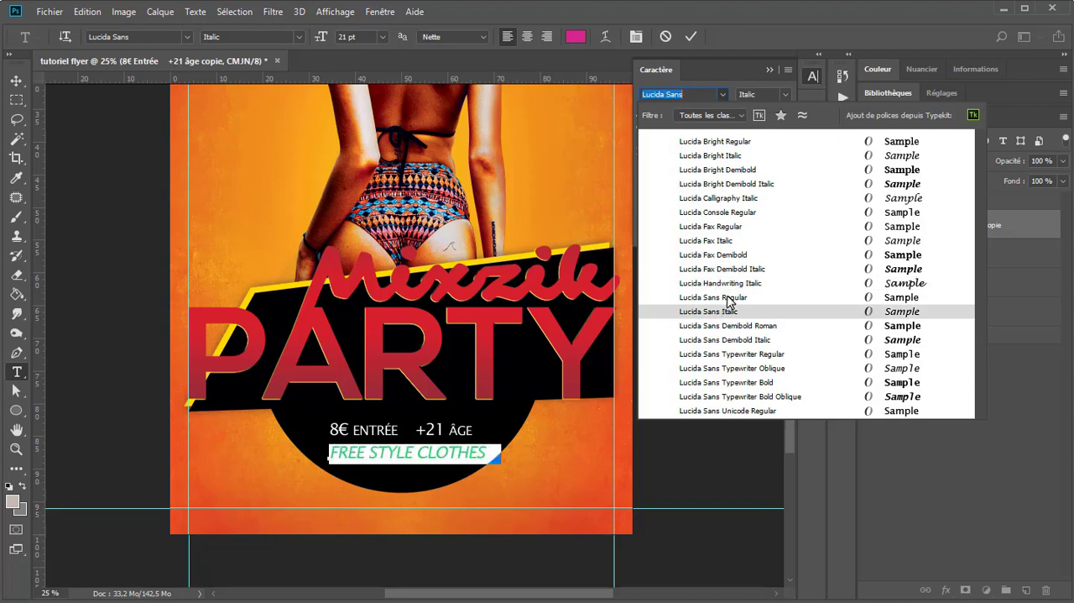
click(722, 298)
Step: Set the "FREE STYLE CLOTHES" text to 17 pt and commit the edit
click(705, 97)
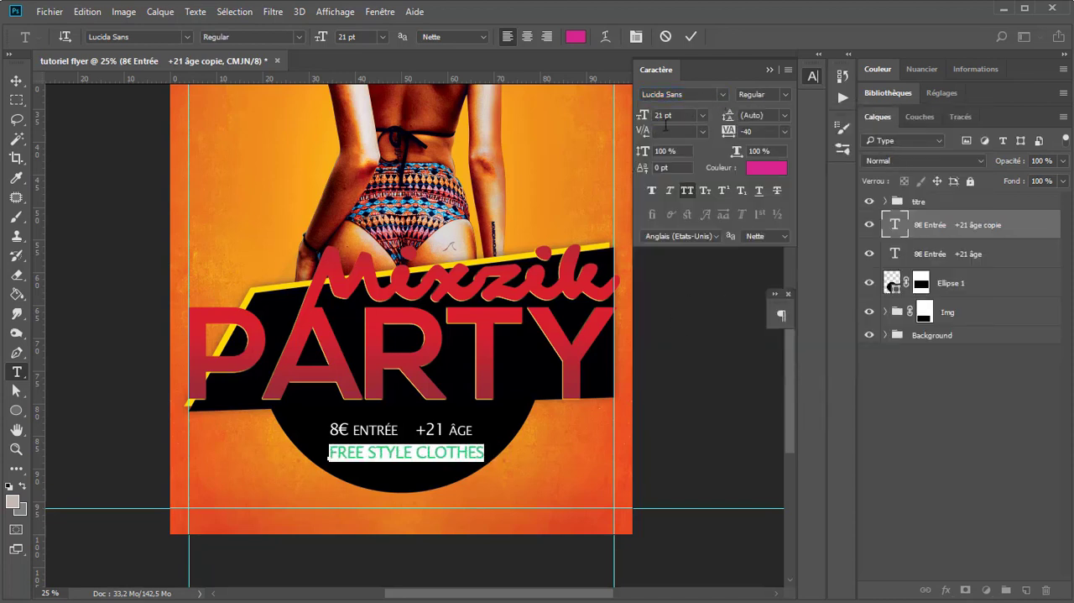
key(Down)
key(Down)
key(Down)
key(Down)
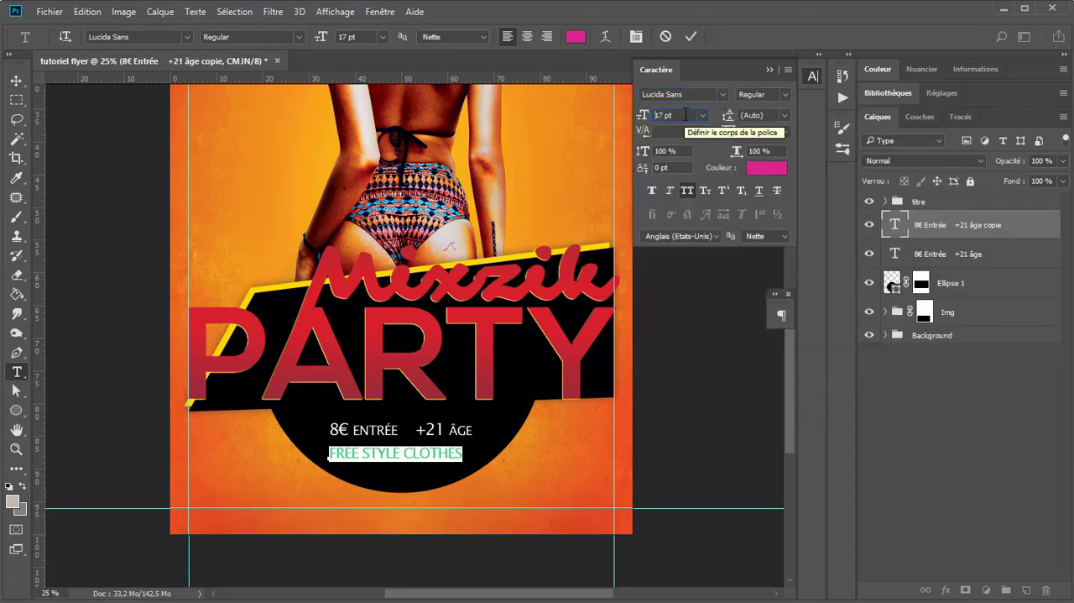
key(Down)
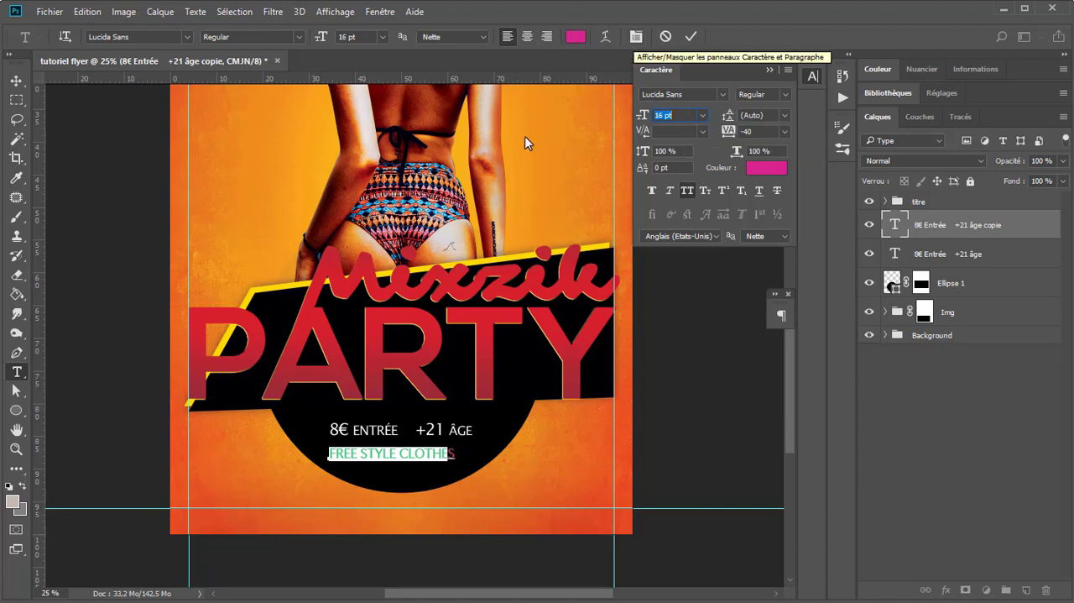
key(Up)
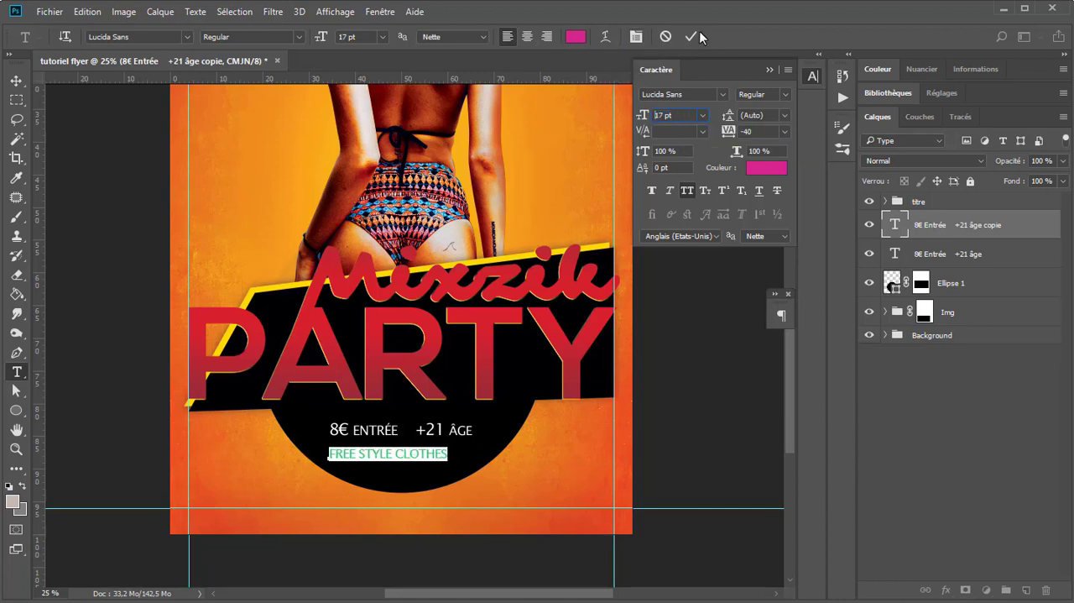
click(693, 36)
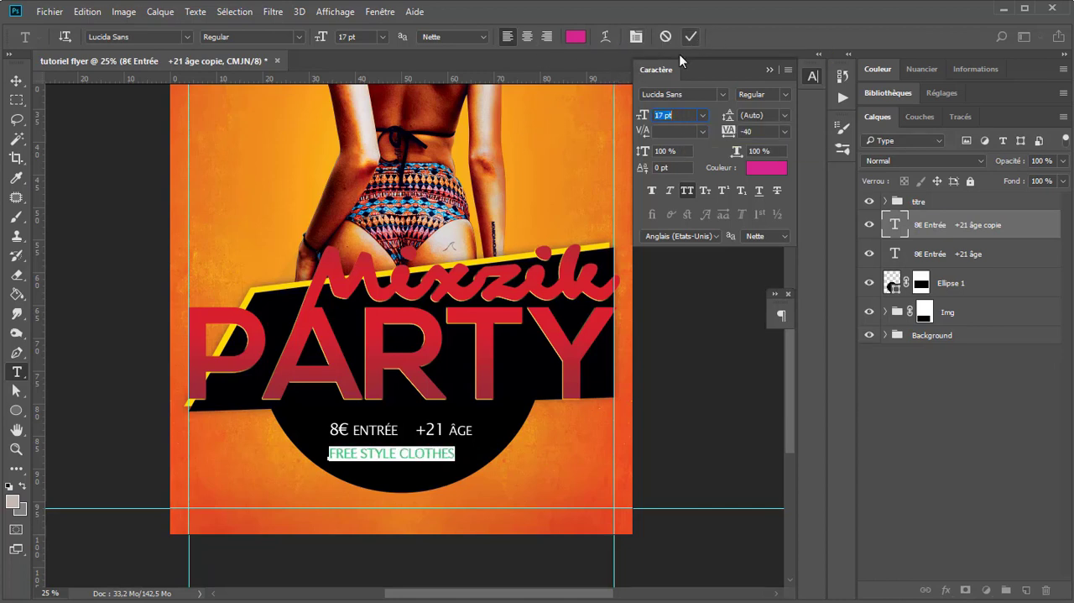
Step: Centre the "FREE STYLE CLOTHES" text horizontally on the whole canvas and clear the selection
click(16, 81)
key(ctrl+a)
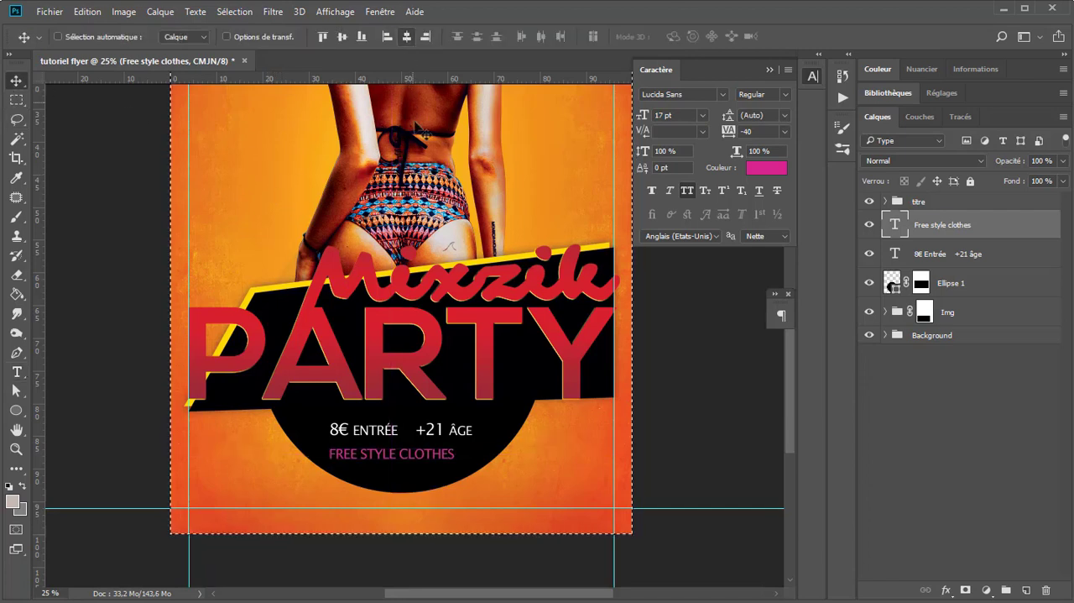
click(406, 36)
key(ctrl+d)
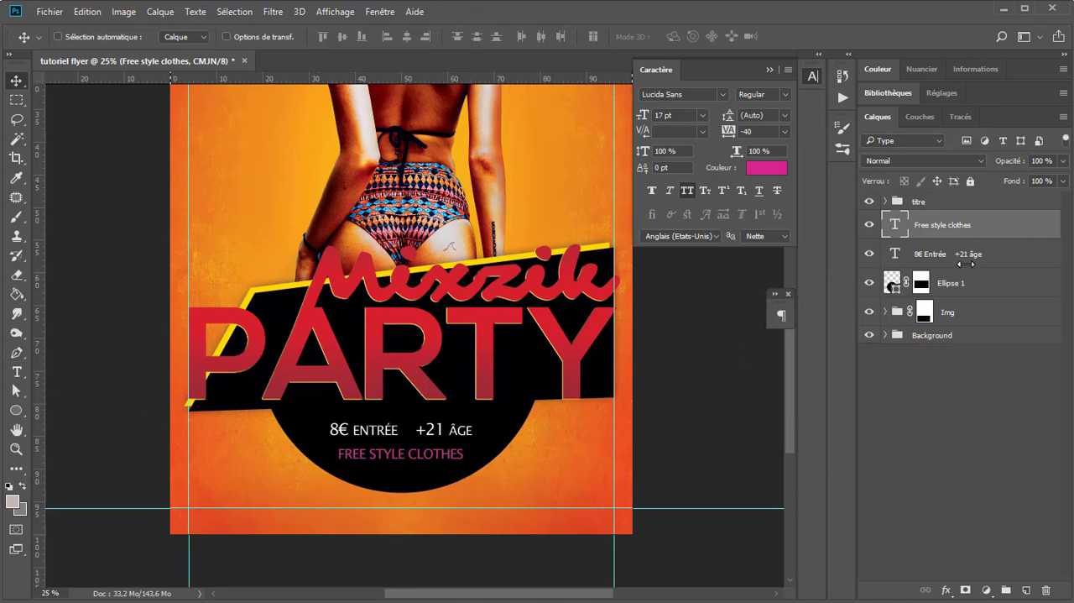
Step: Draw a thin vertical rectangle about 4 px wide and 112 px high between "8€ Entrée" and "+21 âge"
click(15, 409)
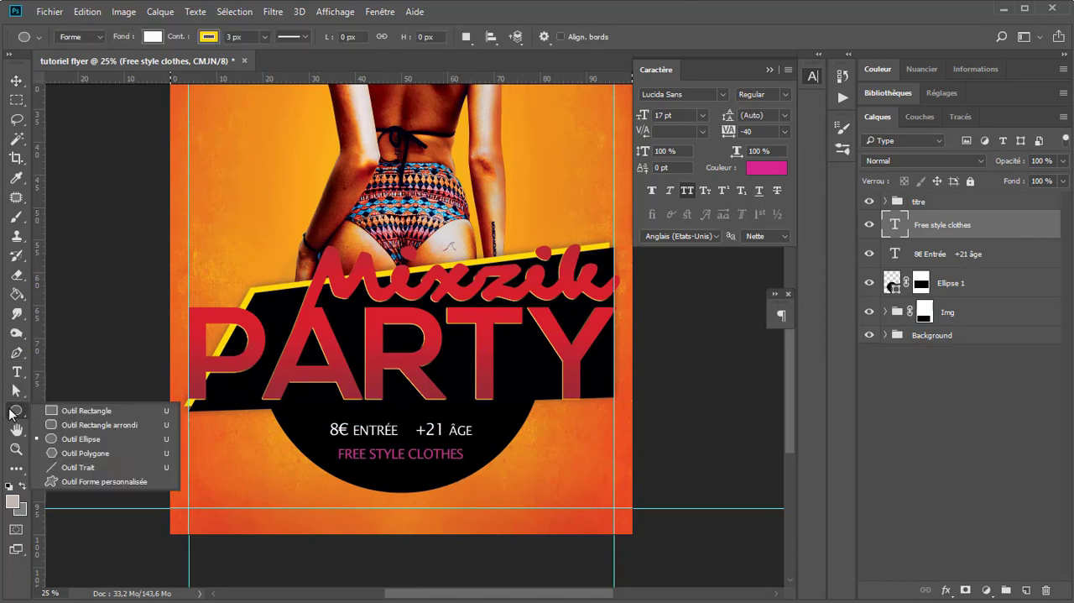
click(67, 411)
scroll(423, 429, up, 1)
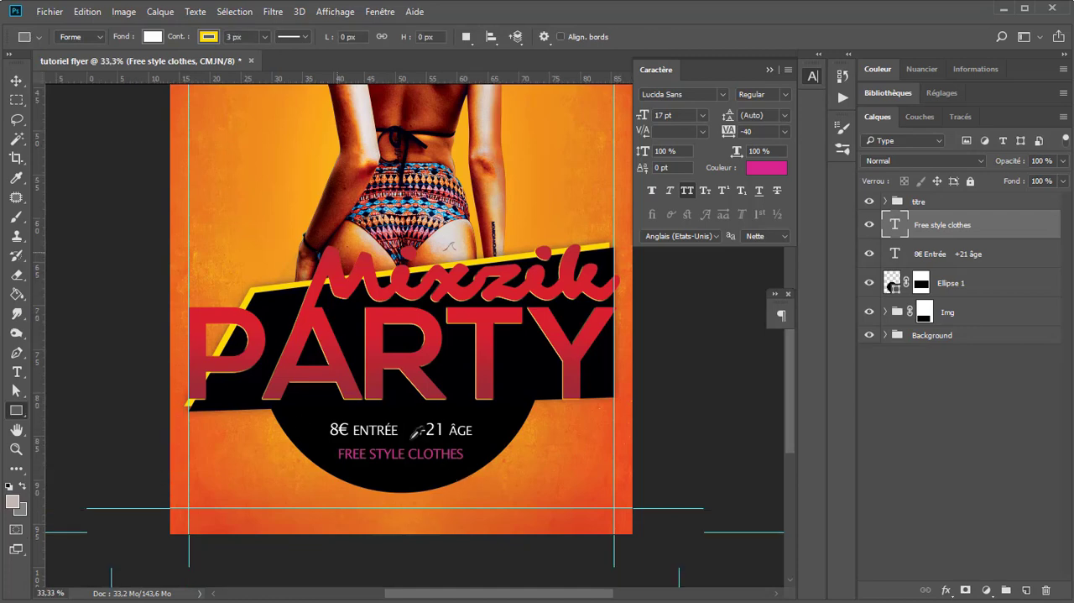
scroll(416, 431, up, 1)
drag(403, 410, 400, 451)
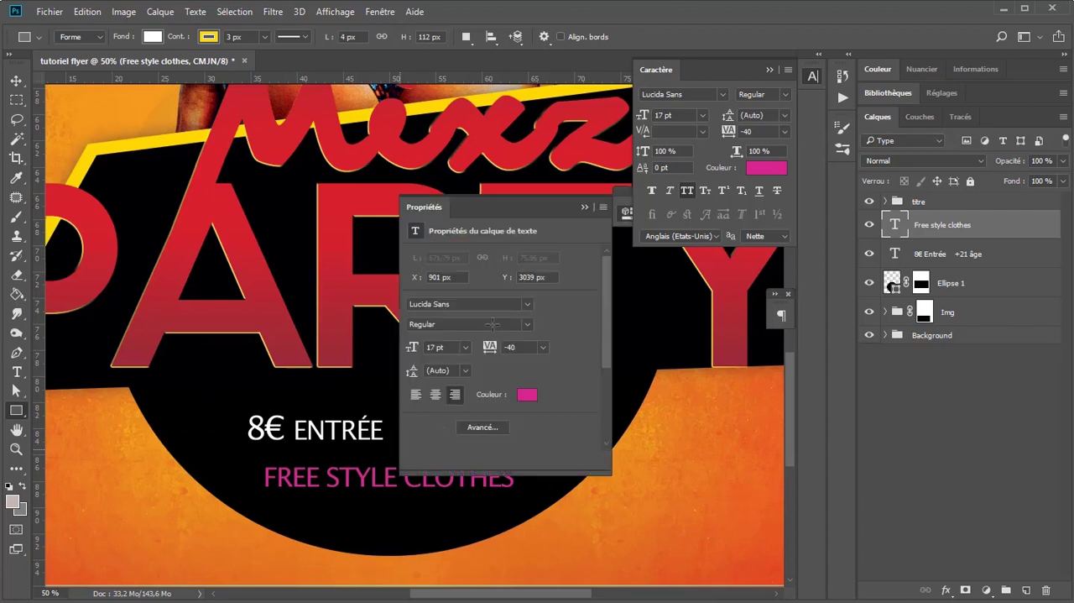
click(585, 207)
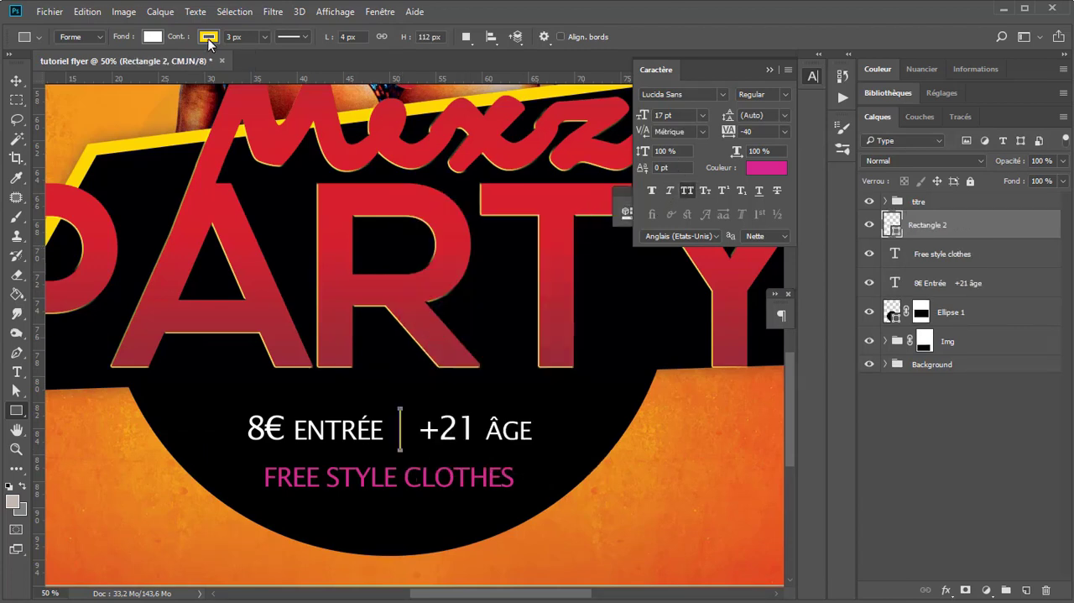
Step: Remove the thin separator rectangle's outline and fill it with magenta
click(208, 38)
click(149, 37)
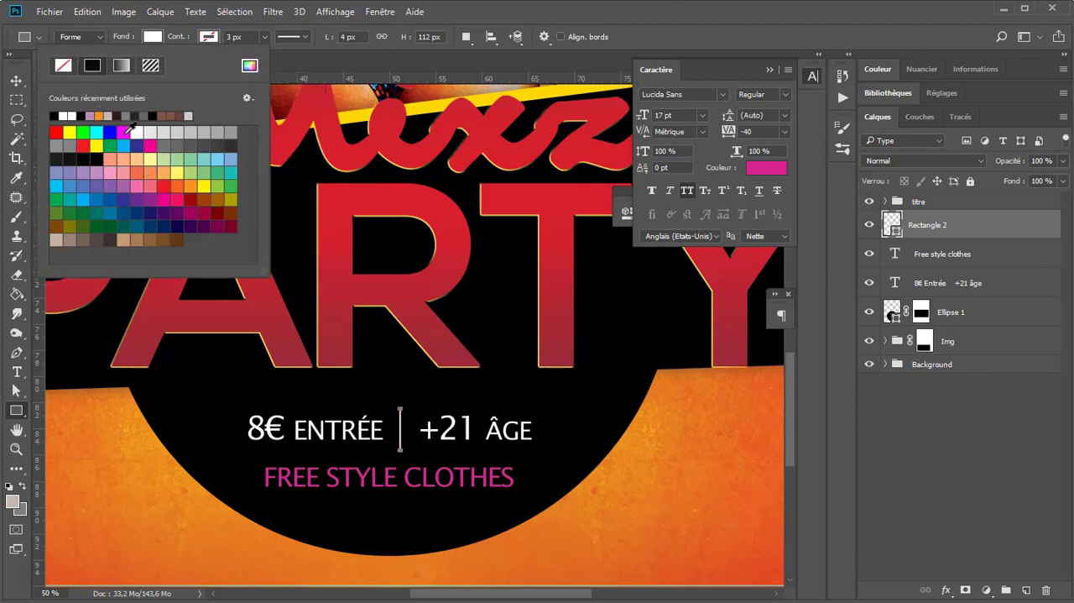
click(125, 132)
click(17, 81)
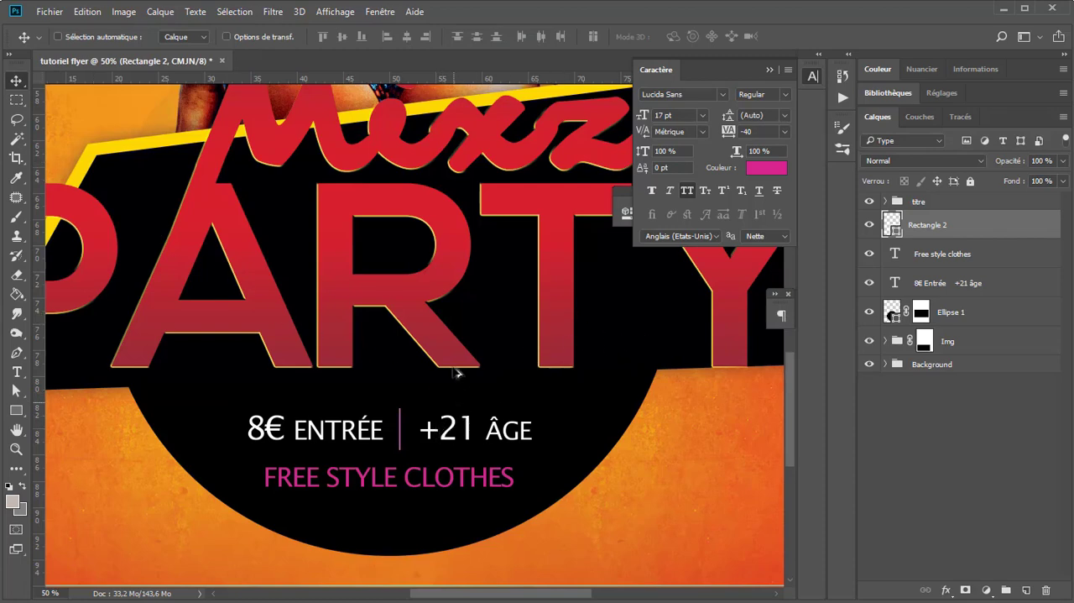
Step: Group the separator rectangle with the two event text layers and name the group "descrypt"
scroll(453, 317, down, 3)
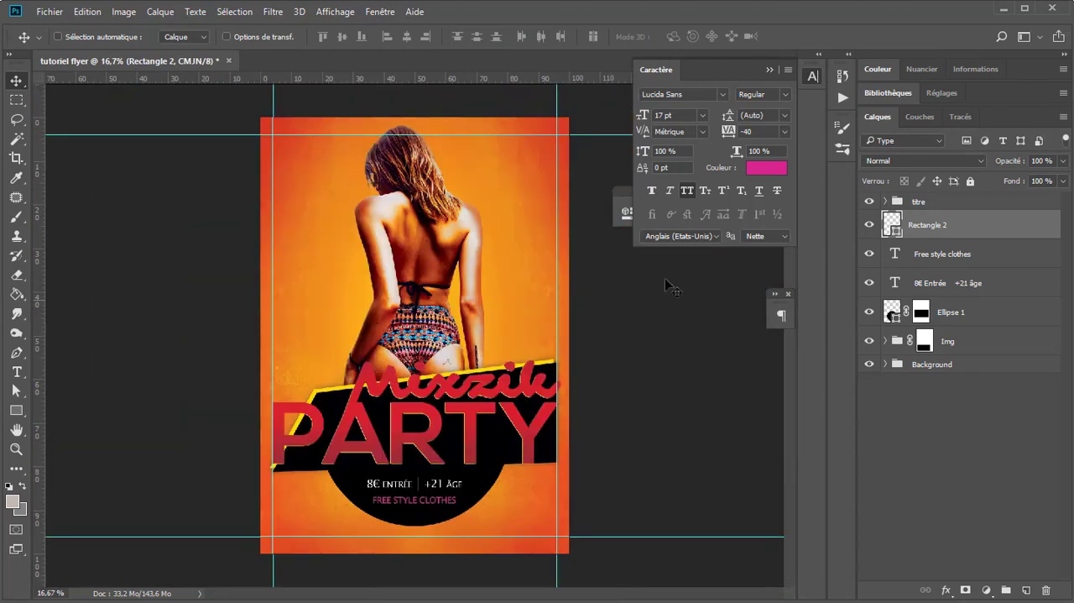
shift+click(953, 283)
key(ctrl+g)
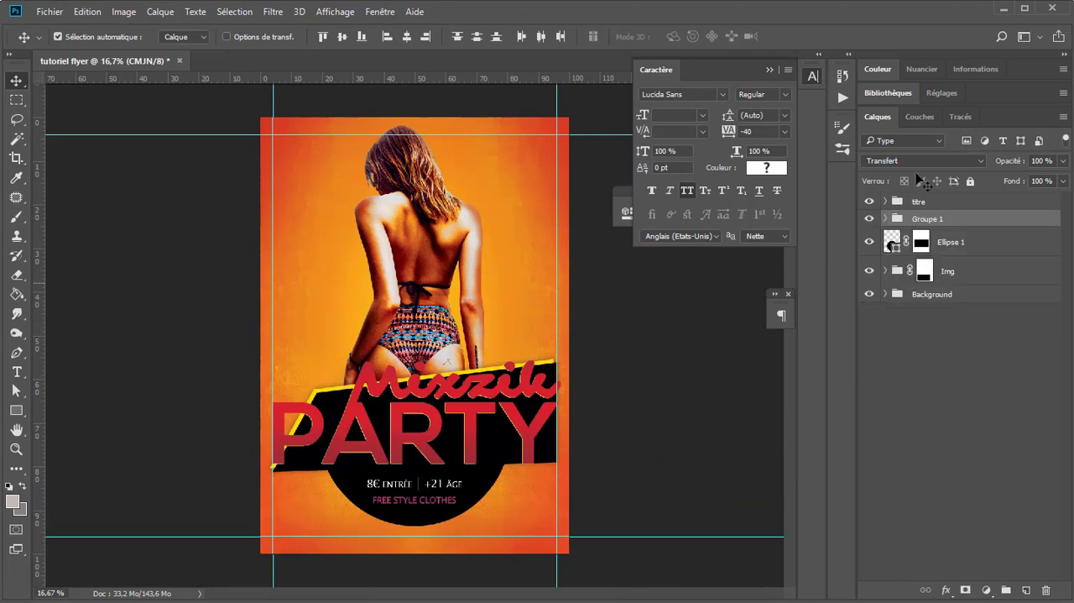
double_click(929, 218)
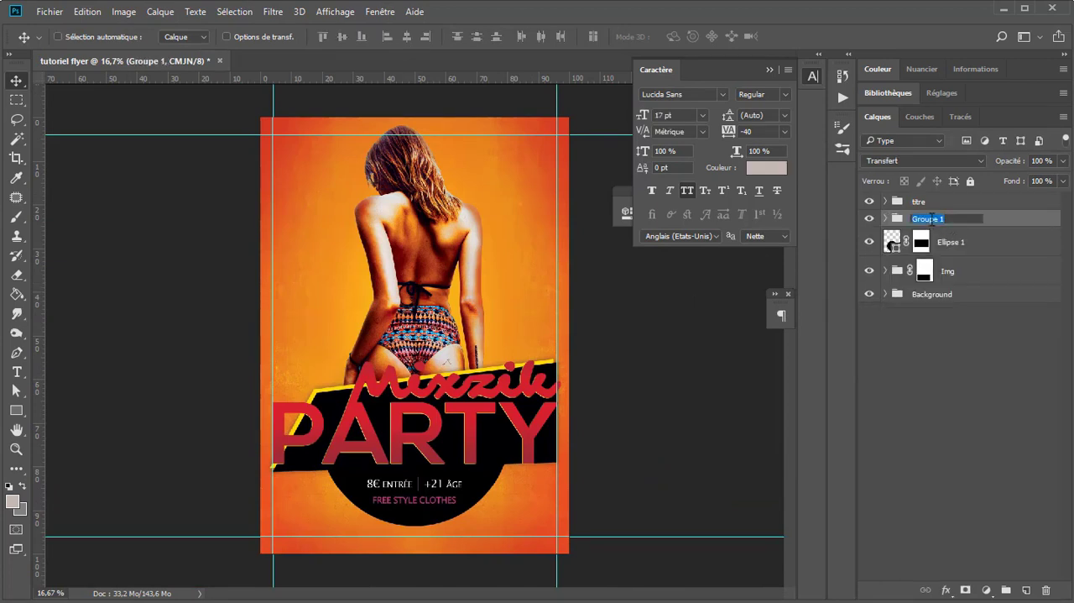
text(descrypt)
key(Return)
ctrl+click(430, 382)
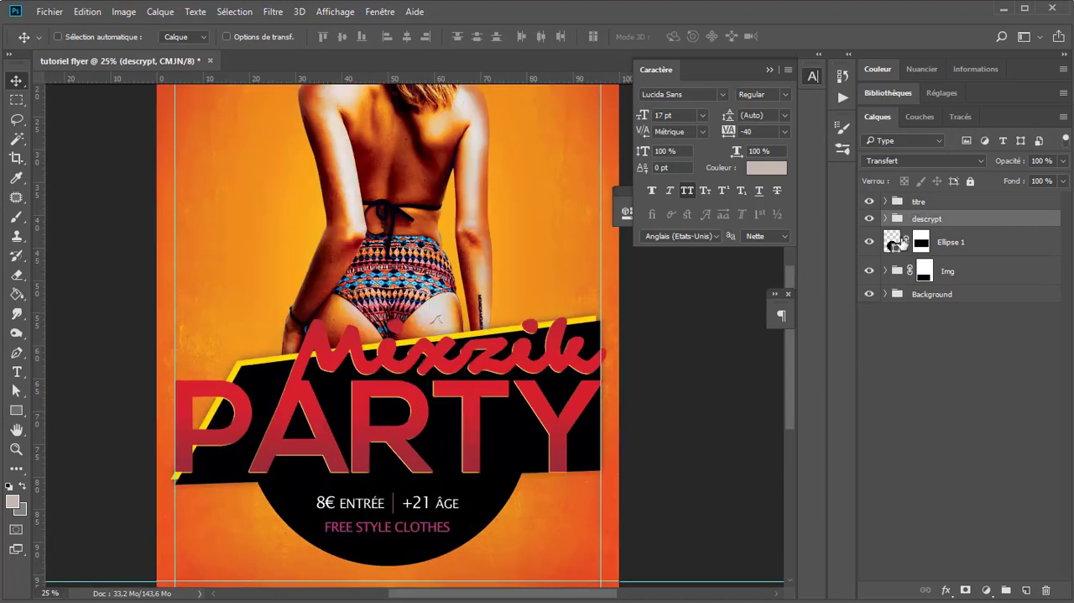
Step: Add a new empty layer above the half-circle's Ellipse 1 layer and clip it to that shape
click(903, 244)
click(1026, 590)
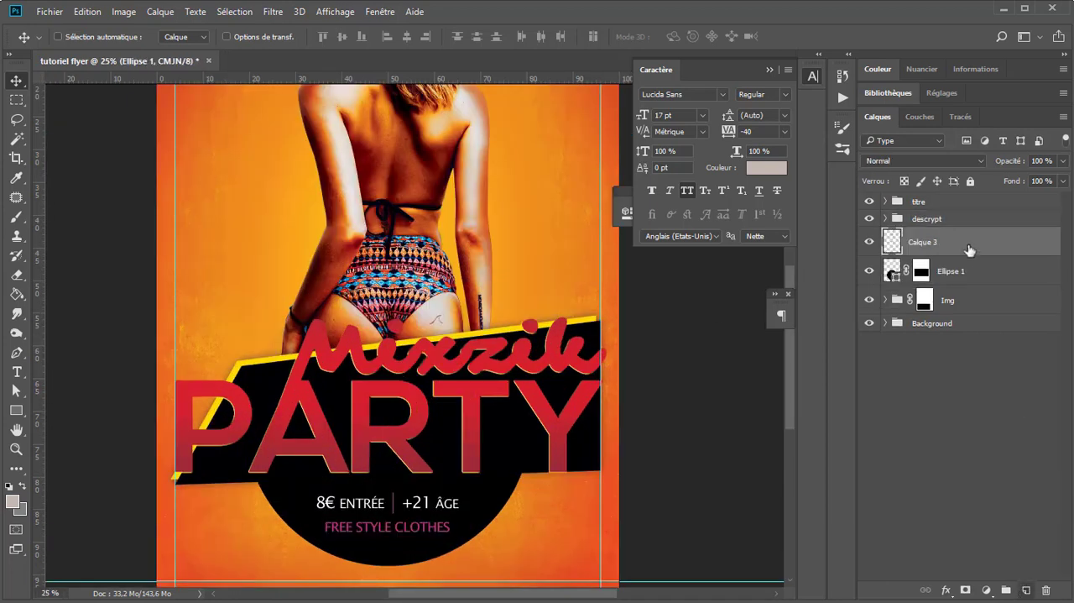
key(alt)
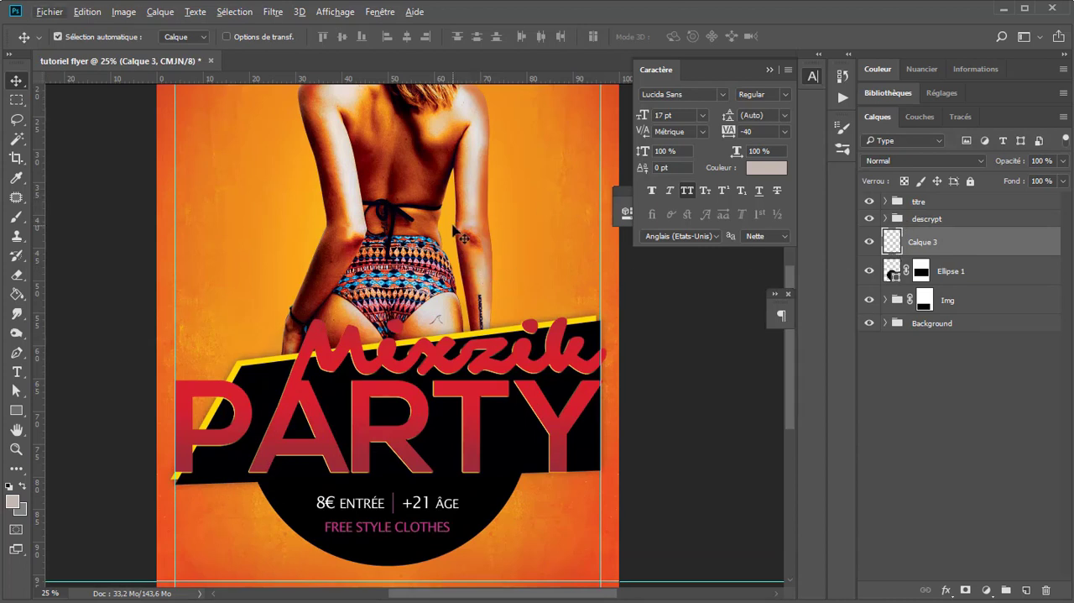
key(ctrl+alt+g)
Step: Prepare a soft brush in the pink of the "FREE STYLE CLOTHES" text, with a flattened tip enlarged to 1357 px
click(16, 217)
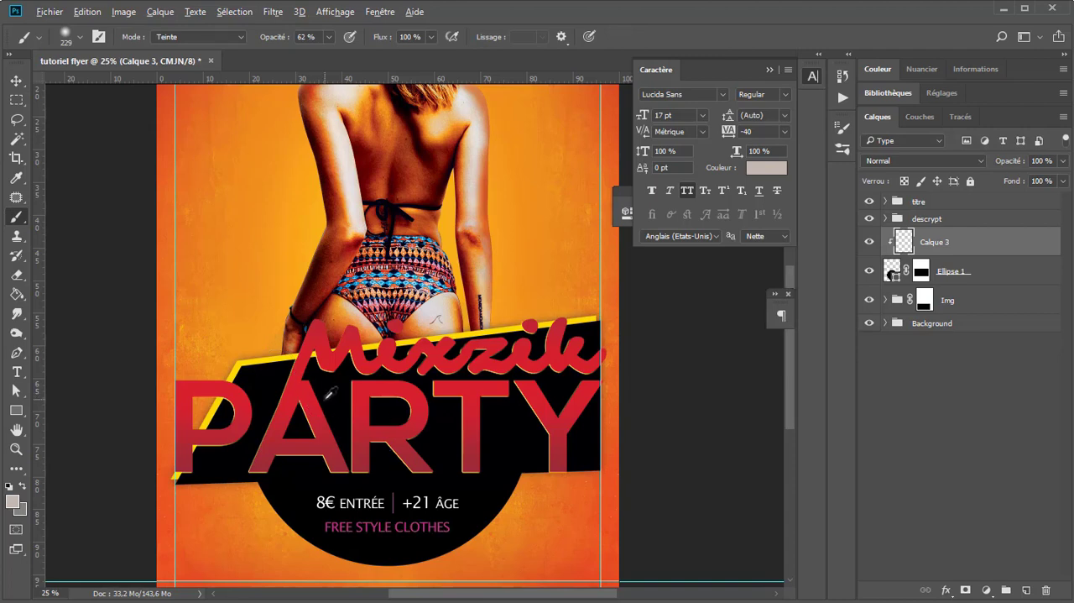
scroll(354, 522, up, 1)
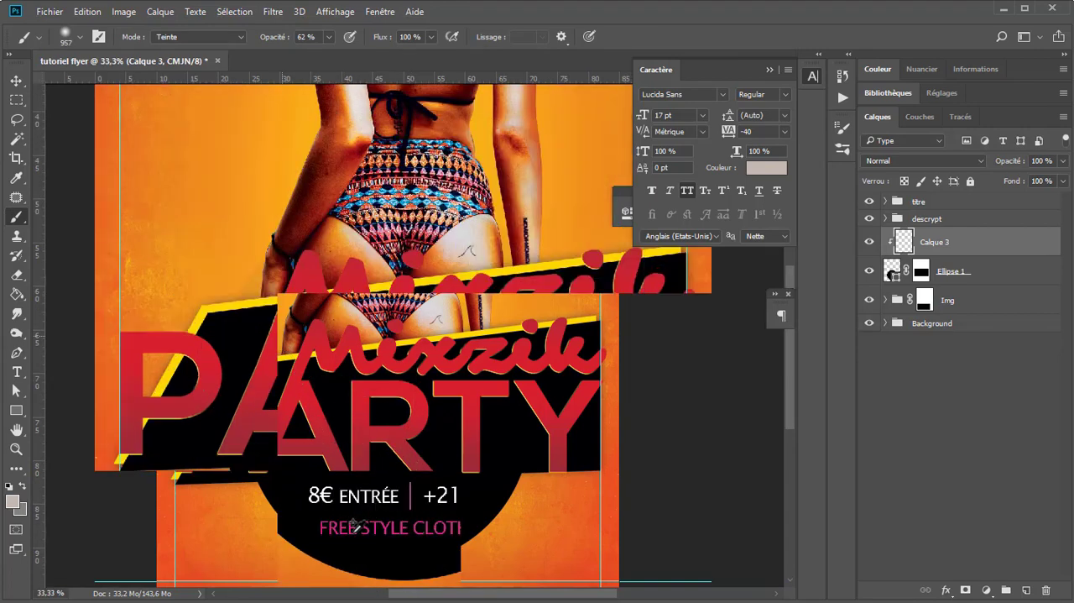
scroll(354, 524, up, 1)
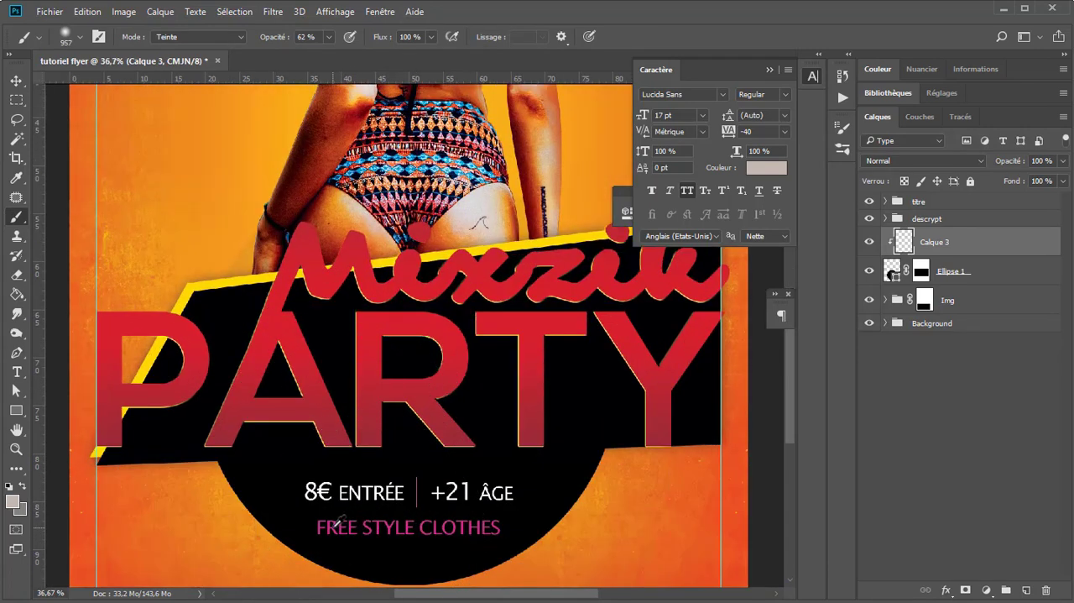
scroll(409, 415, down, 2)
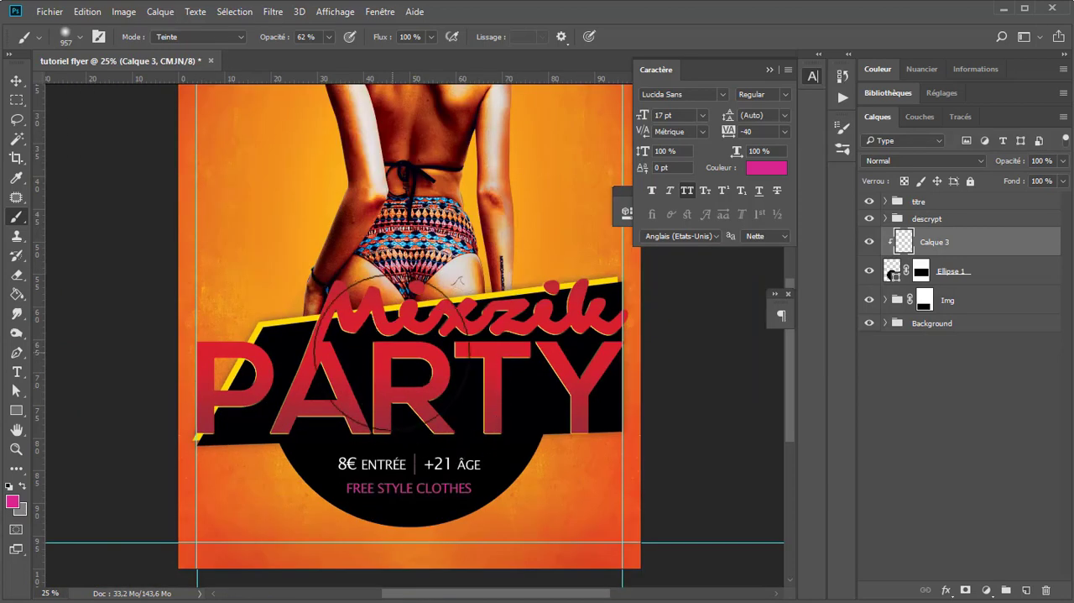
right_click(503, 214)
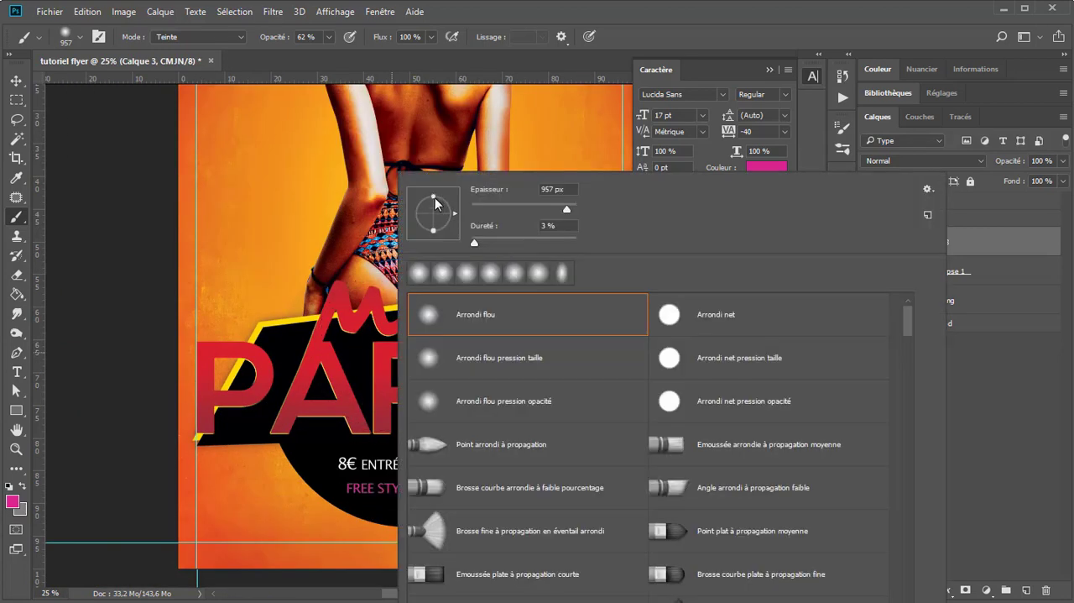
drag(434, 197, 433, 224)
key(Return)
key(bracketright)
key(bracketright)
key(bracketright)
key(bracketright)
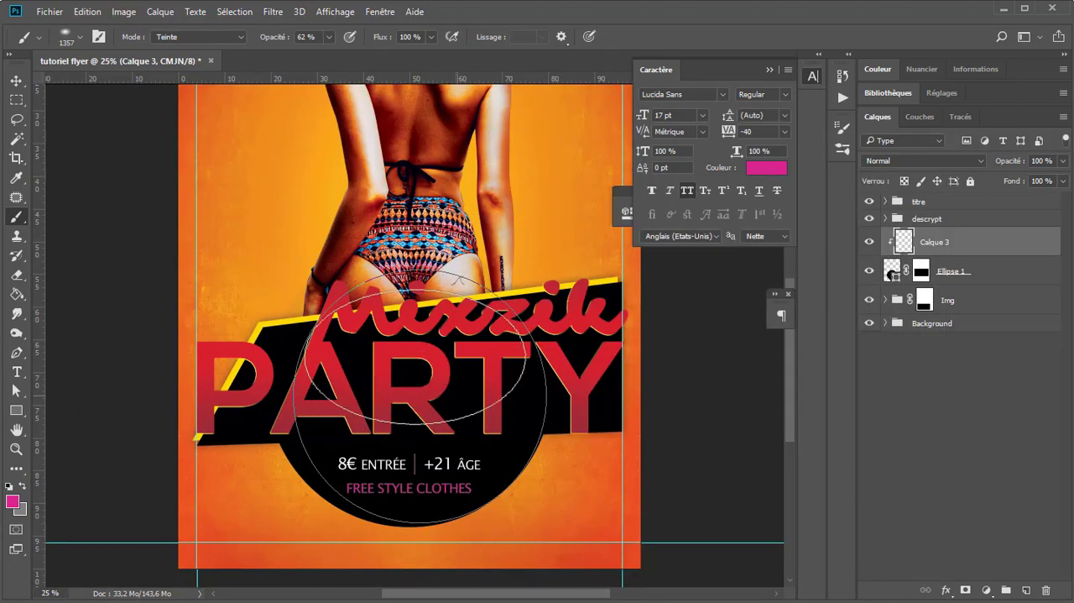
Step: Paint a soft pink glow on the clipped layer across the upper part of the black half-circle
drag(415, 351, 398, 378)
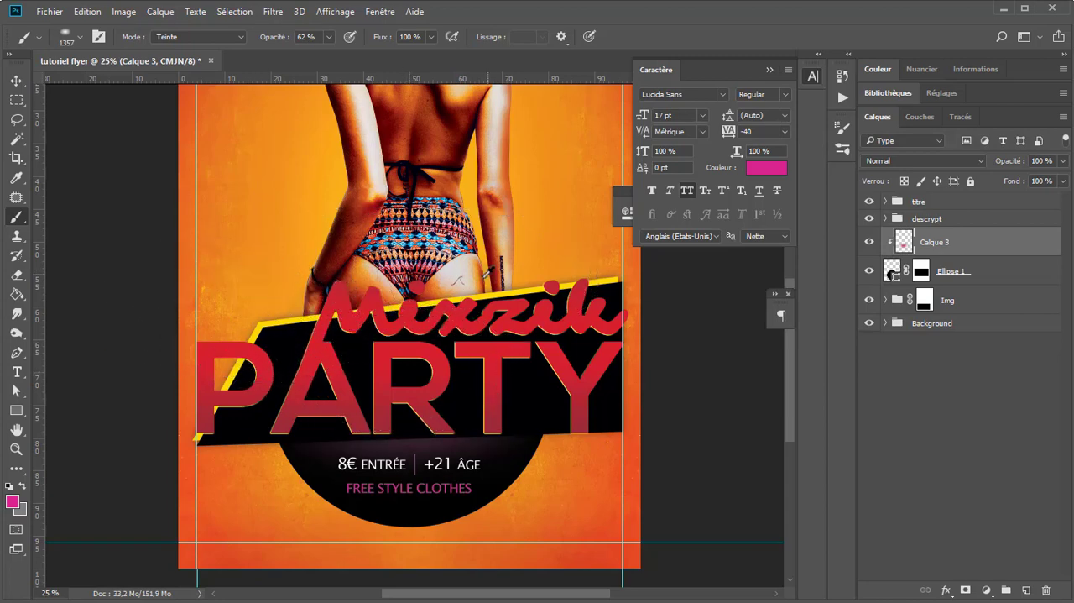
key(ctrl+minus)
key(ctrl+plus)
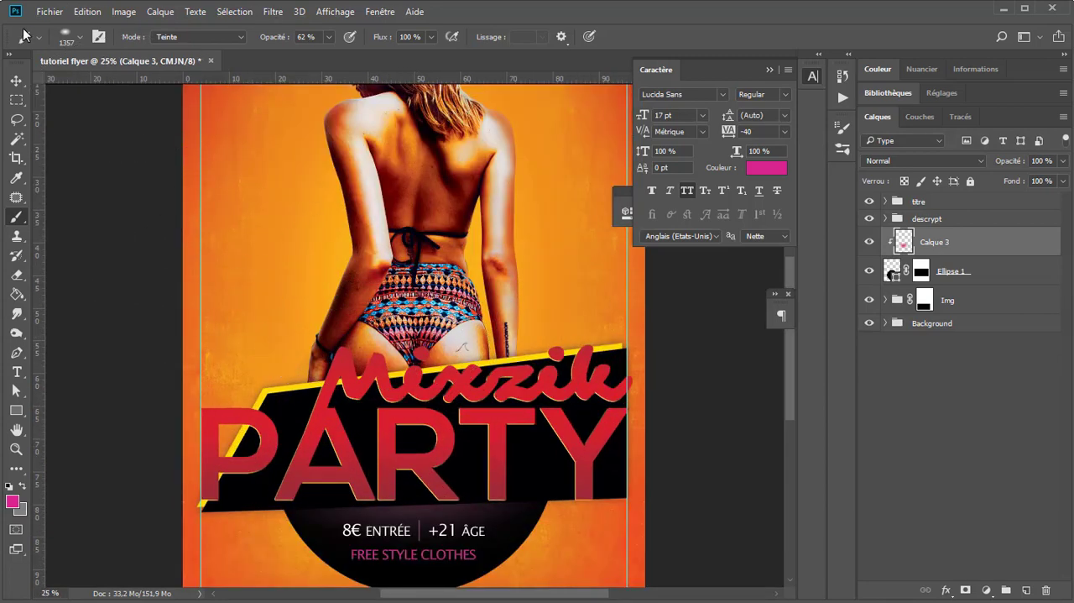
key(v)
key(ctrl+minus)
key(ctrl+plus)
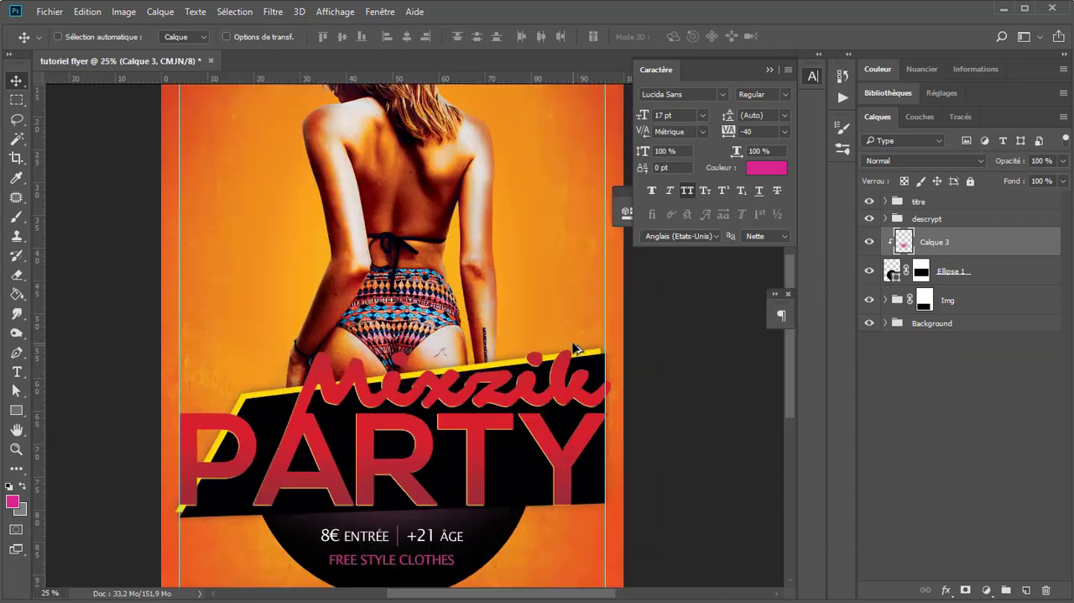
key(ctrl+minus)
key(ctrl+minus)
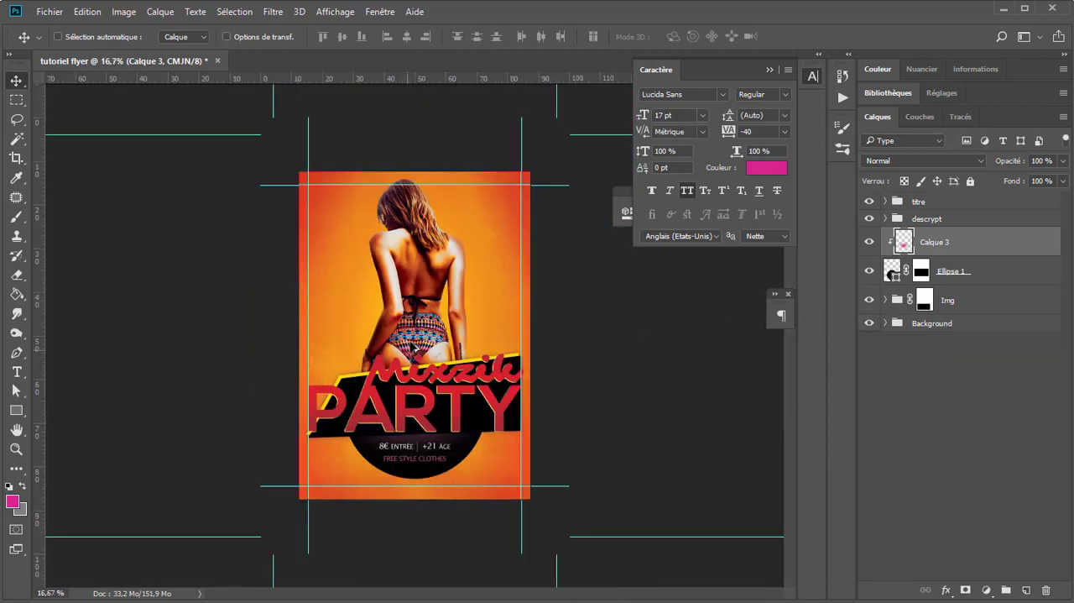
Step: Add a two-line text "SAMEDI 10 FÉB" above the titre group, beside the woman's head
key(ctrl+plus)
key(ctrl+plus)
drag(495, 167, 371, 233)
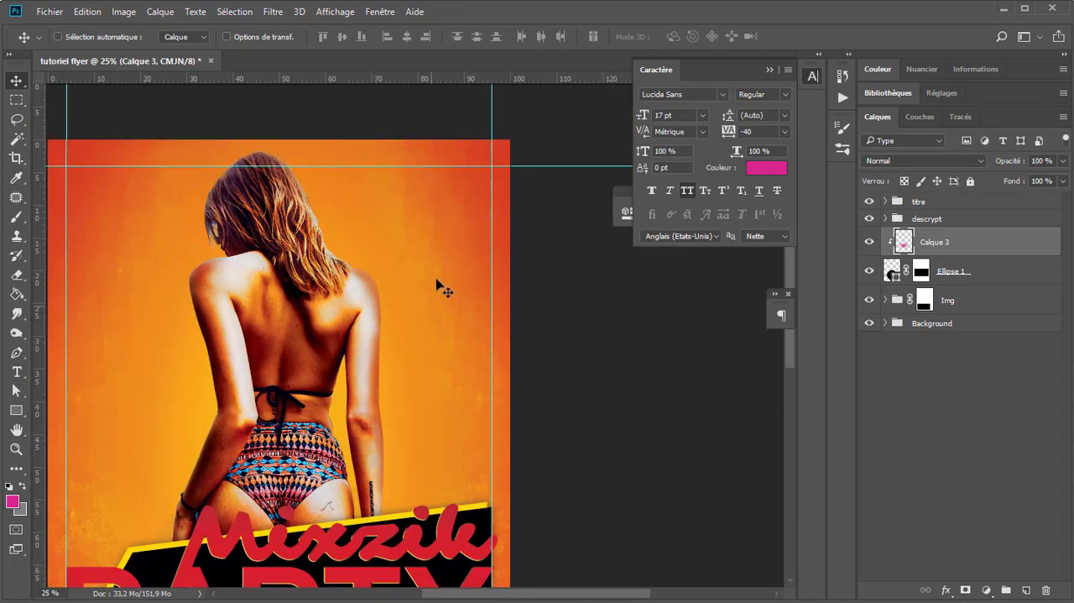
key(t)
click(963, 206)
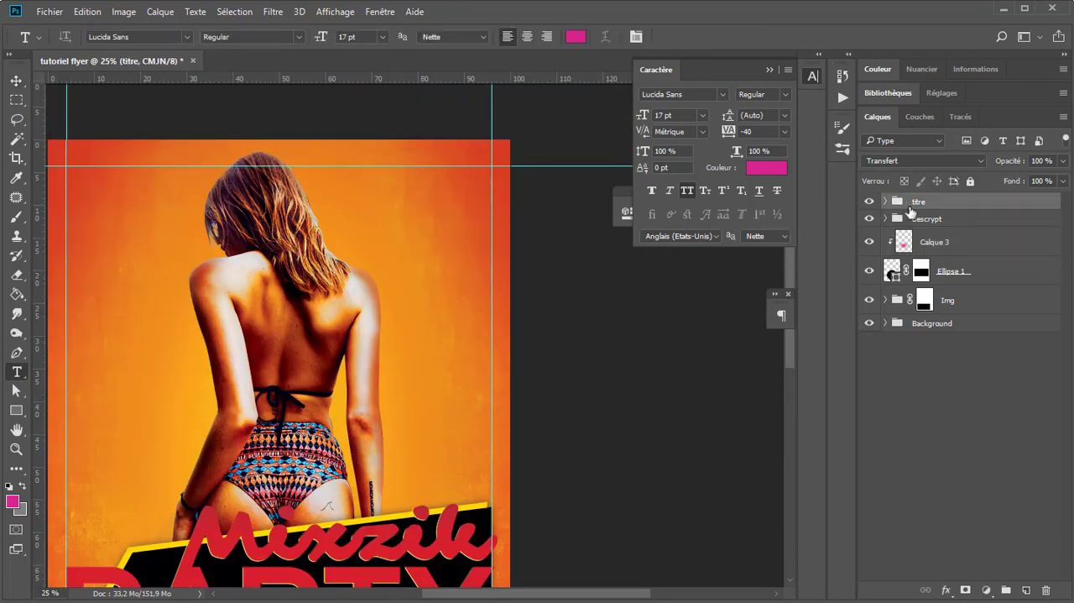
click(355, 219)
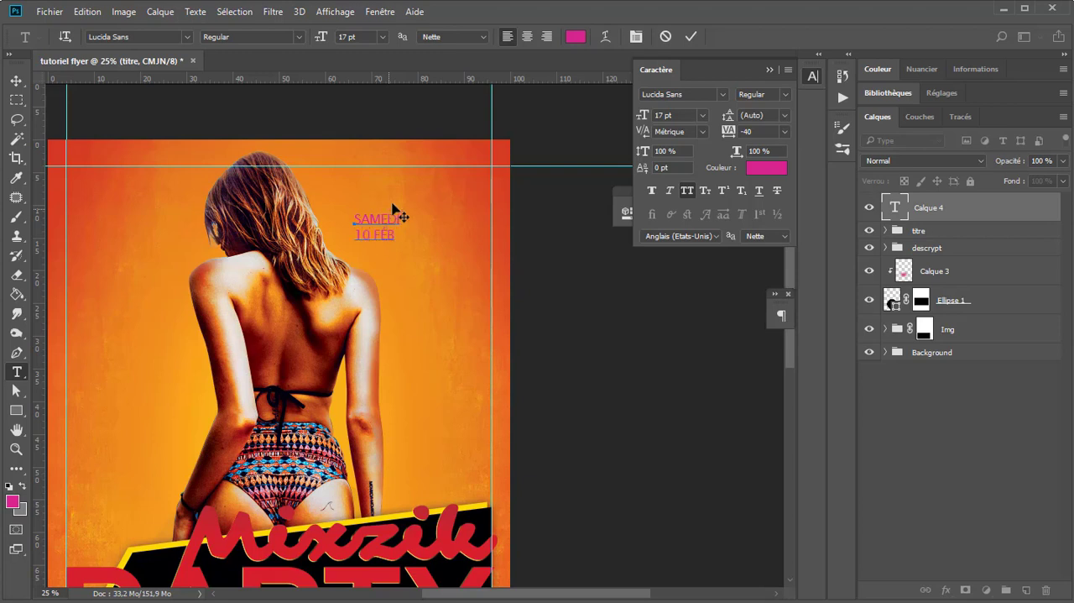
Step: Set the "SAMEDI 10 FÉB" text in Janda Manatee Solid Regular at 49 pt
key(ctrl+a)
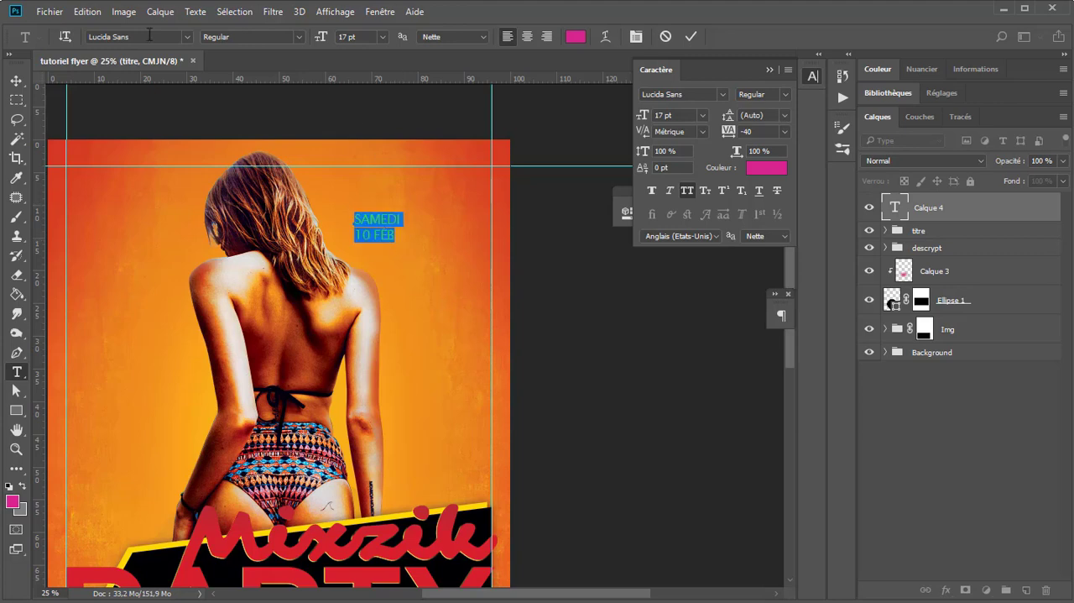
click(150, 34)
text(jand)
key(Down)
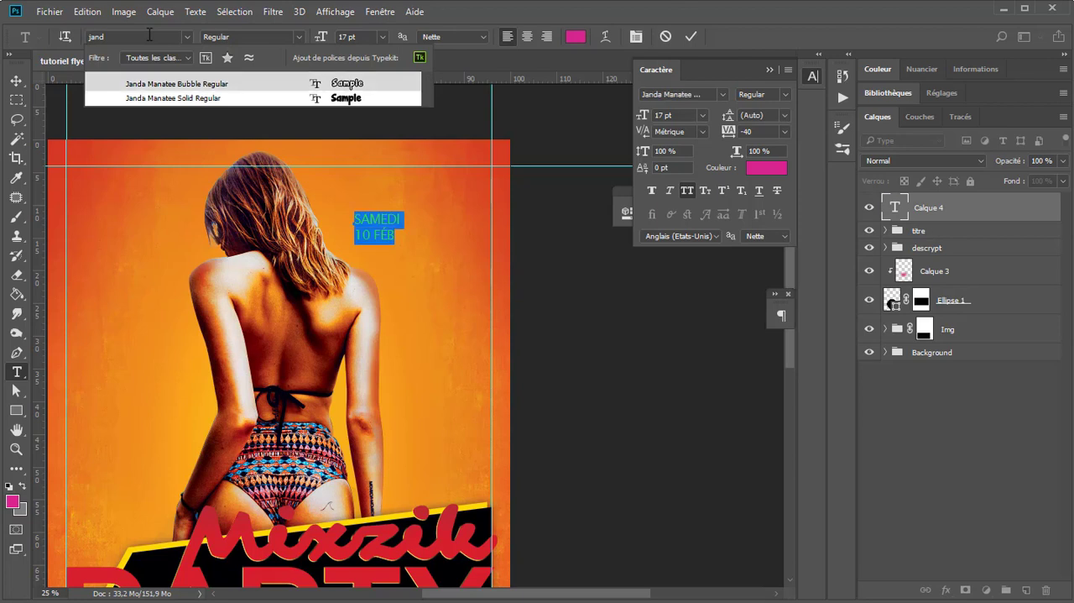
key(Down)
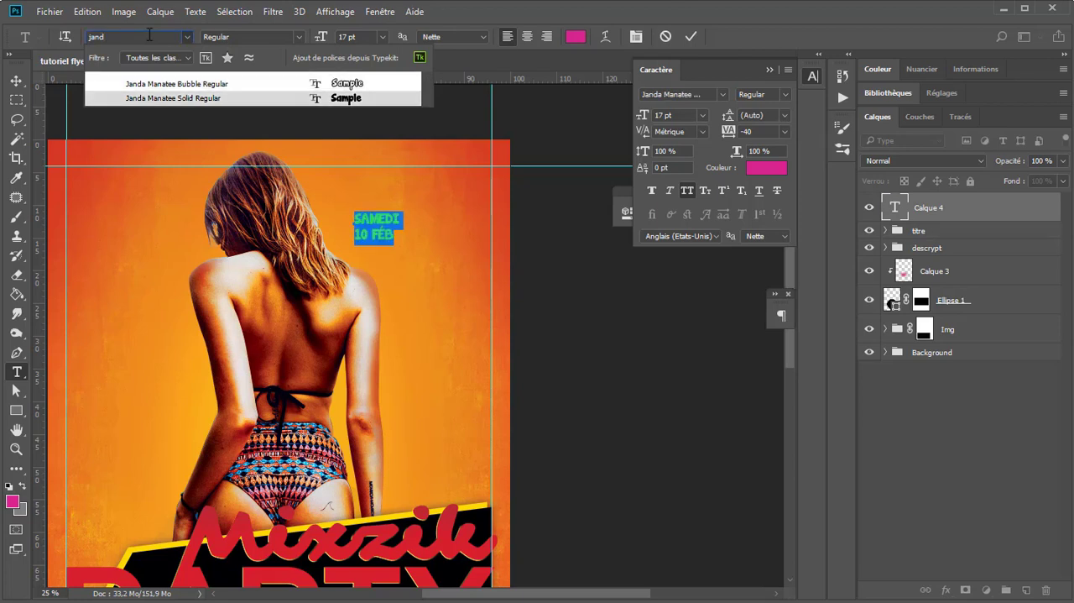
key(Return)
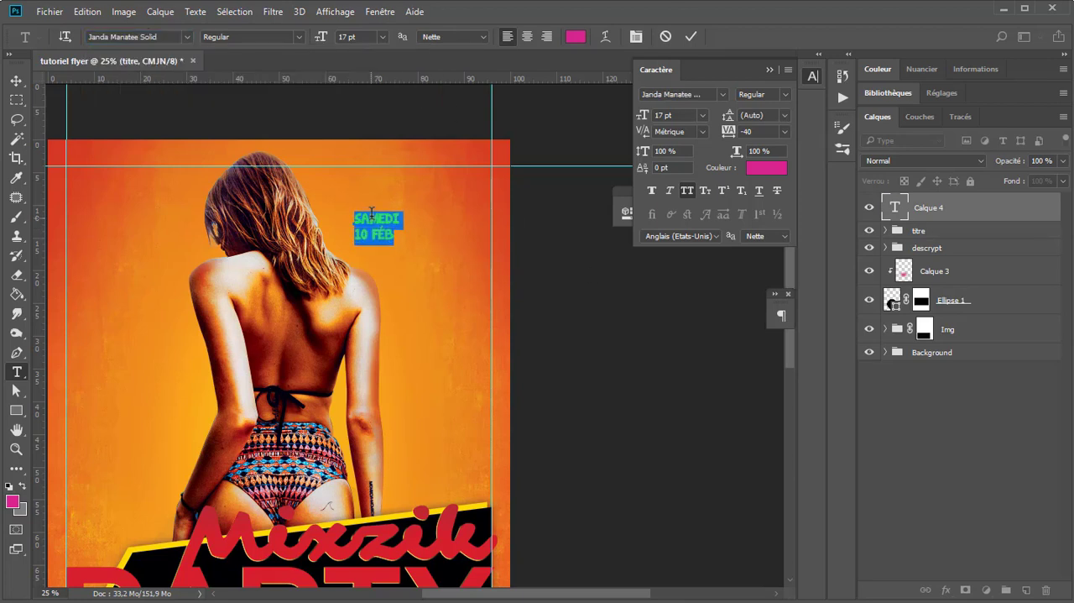
mouse_move(330, 36)
mouse_down()
mouse_move(367, 42)
mouse_move(341, 41)
mouse_up()
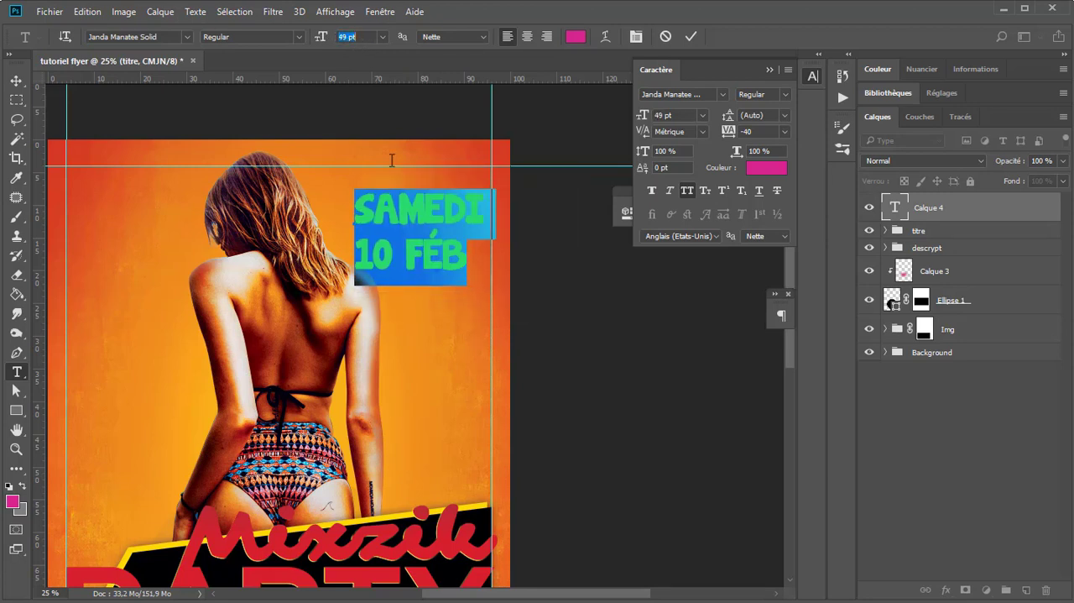
click(404, 201)
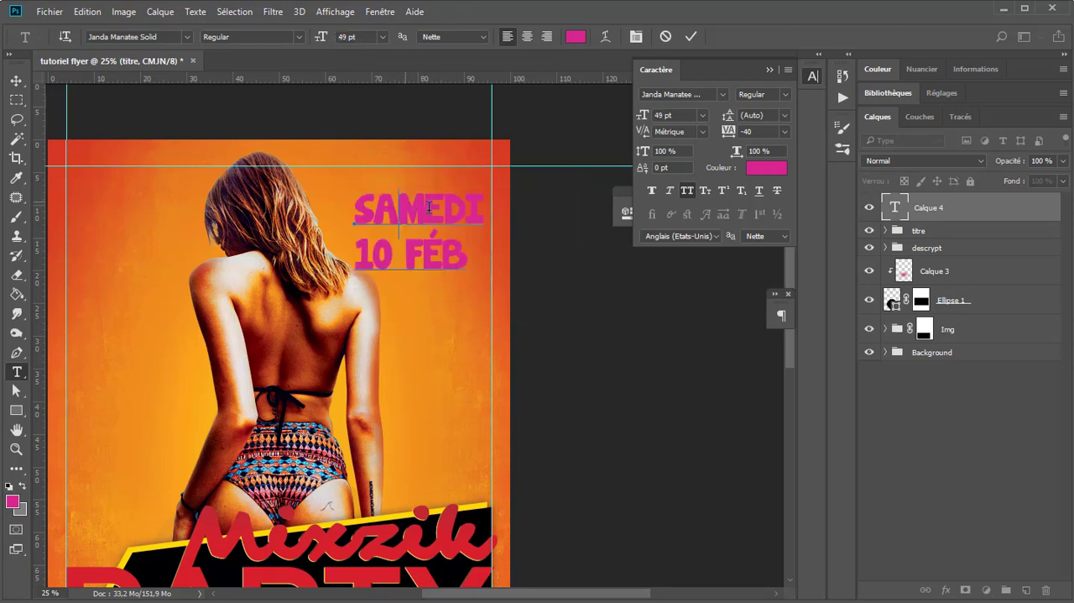
Step: Colour the whole "SAMEDI 10 FÉB" text white
key(ctrl+a)
click(576, 36)
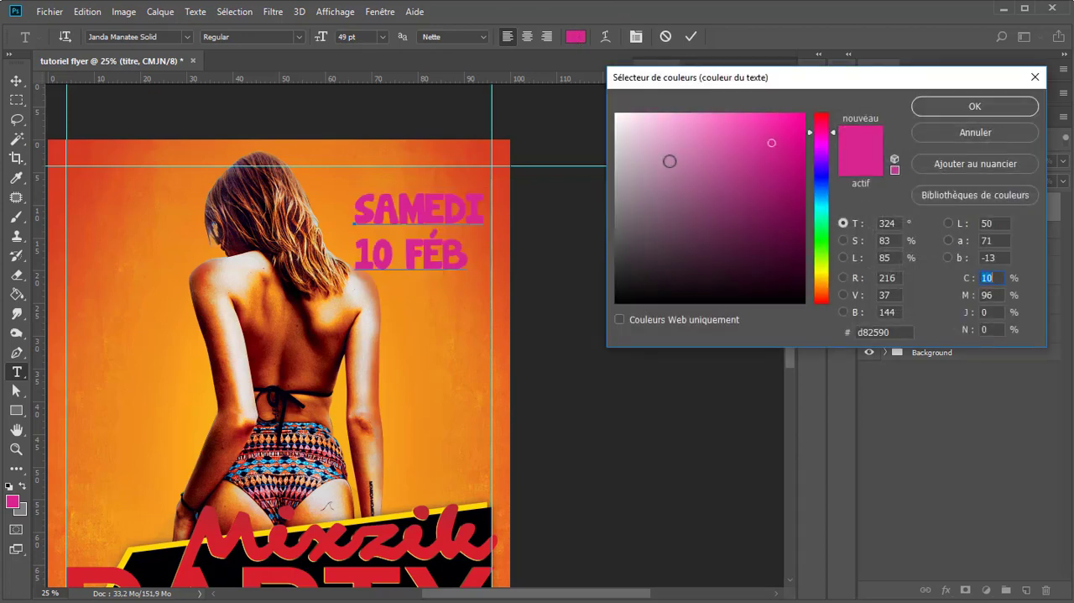
click(616, 114)
click(926, 112)
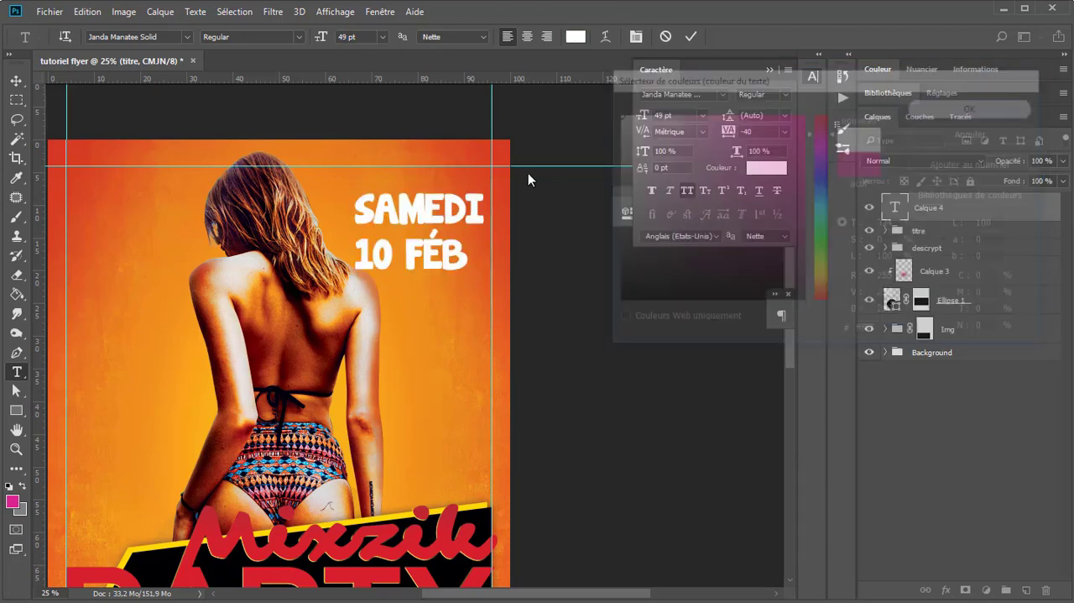
Step: Convert the "SAMEDI 10 FÉB" text to paragraph text and justify all of its lines
click(405, 256)
drag(405, 256, 466, 265)
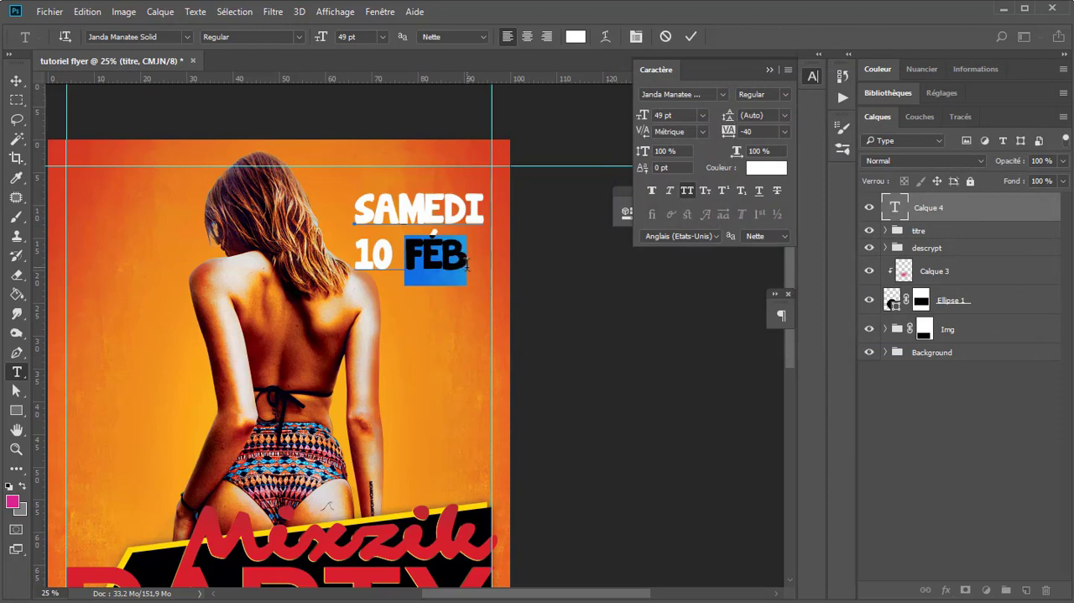
click(16, 81)
key(t)
click(195, 12)
click(212, 198)
click(782, 316)
click(749, 337)
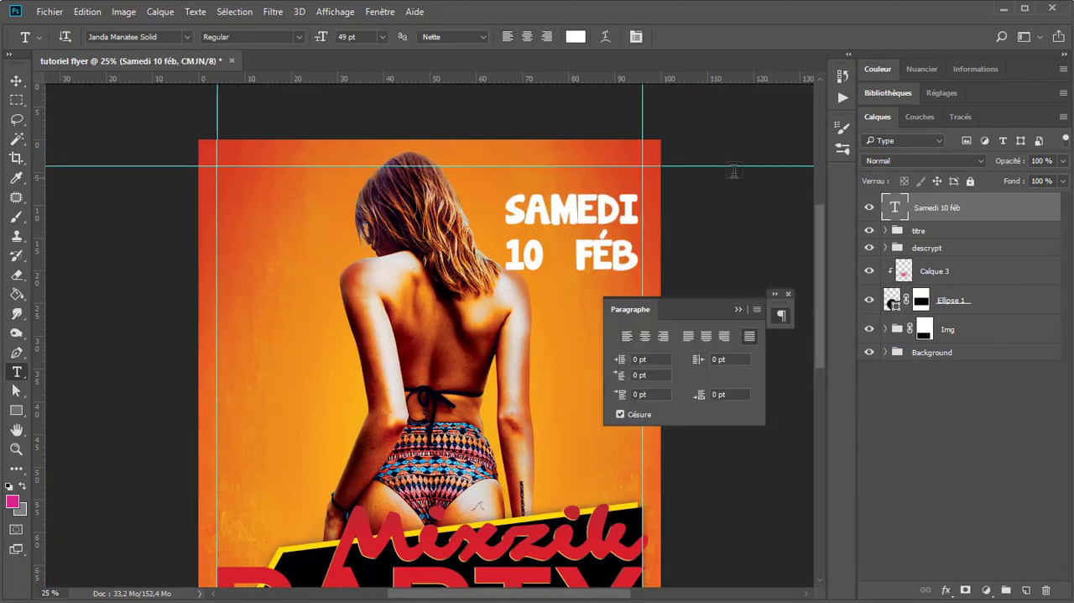
Step: Enlarge the "10" in the date text to 89 pt and extend the text box downward
scroll(578, 309, up, 1)
drag(335, 268, 384, 270)
drag(320, 37, 335, 46)
click(427, 288)
drag(422, 307, 422, 454)
drag(409, 281, 334, 281)
drag(321, 37, 335, 47)
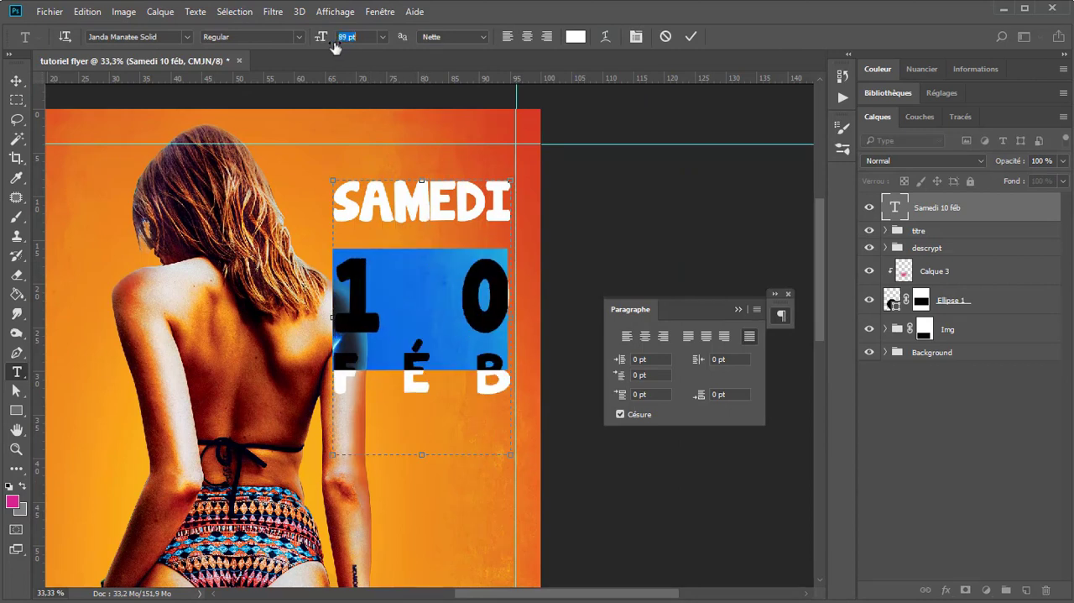
Step: Raise the baseline of "FÉB" by 49 pt and justify all lines of the date text
click(626, 335)
drag(413, 289, 503, 305)
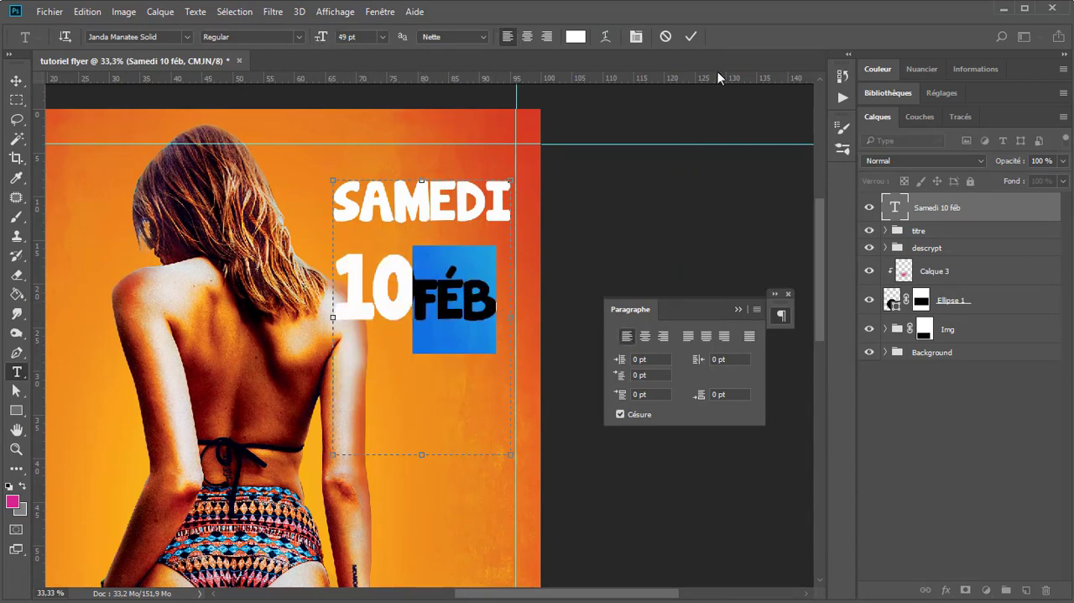
click(636, 37)
drag(673, 168, 706, 168)
click(750, 335)
Step: Remove "10 FÉB" from the date text, leaving "SAMEDI", and shorten its text box
drag(420, 286, 576, 275)
key(BackSpace)
key(ctrl+z)
key(BackSpace)
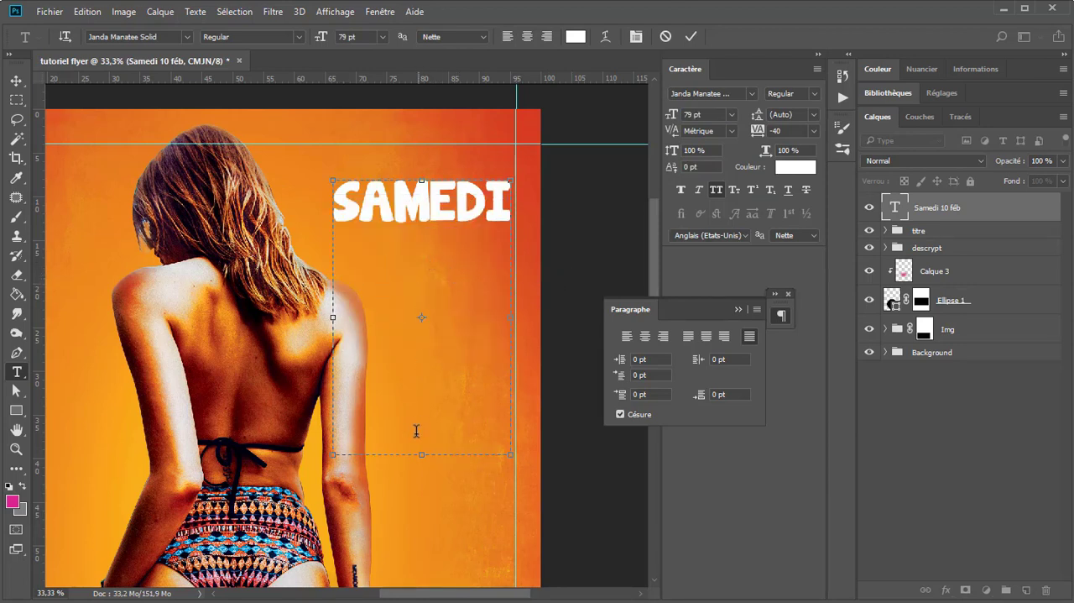
drag(423, 451, 422, 252)
Step: Paste the removed date text into a new text layer and reduce it to "FÉB"
click(16, 84)
click(397, 279)
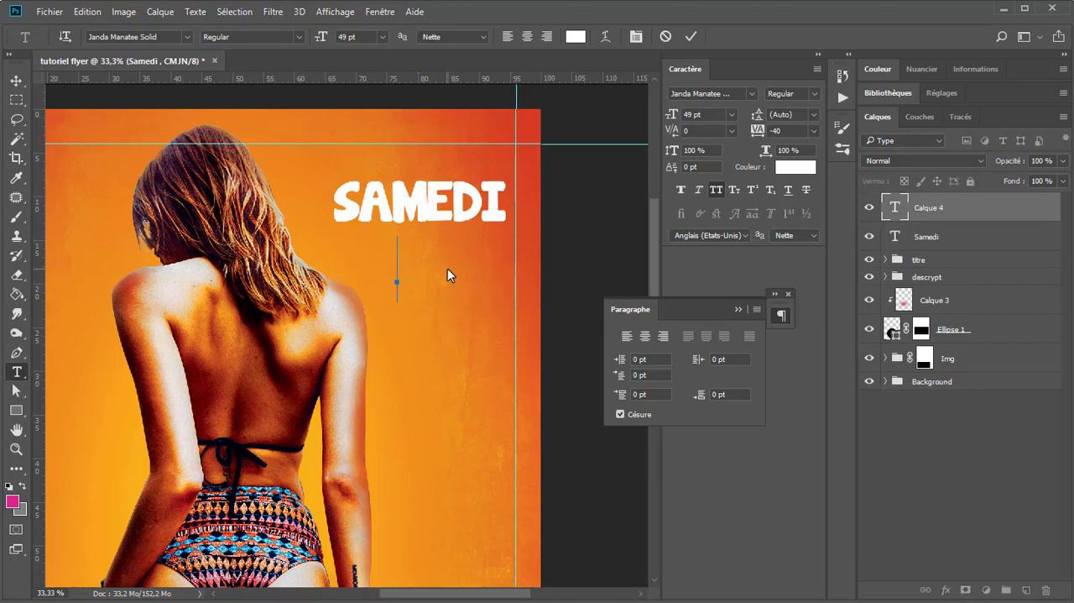
text(10FÉB)
drag(301, 241, 210, 220)
key(BackSpace)
click(321, 211)
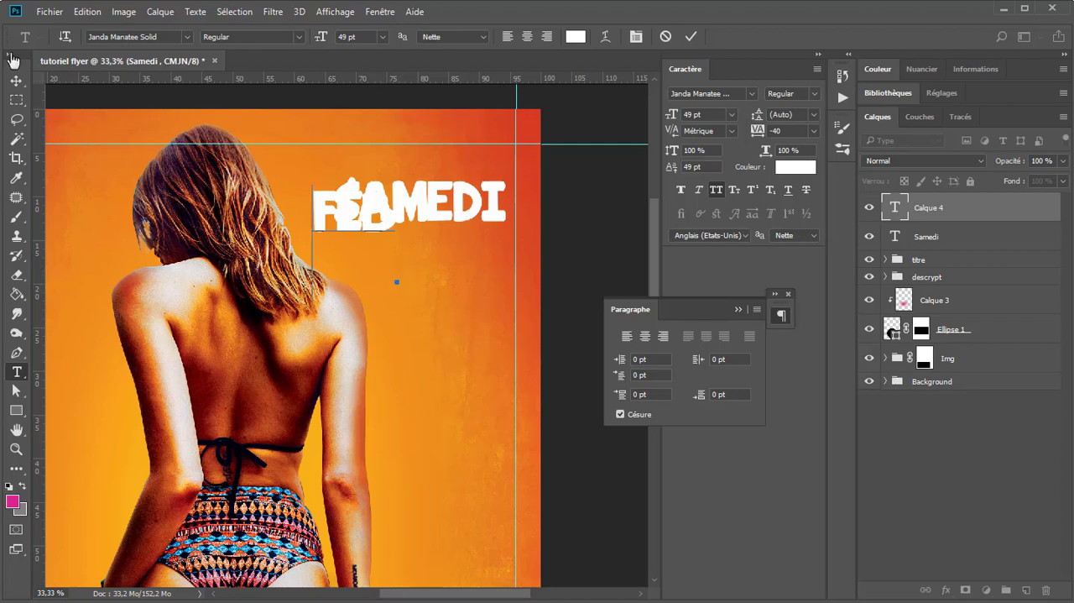
click(16, 80)
Step: Duplicate the "FÉB" layer, change one copy to "10" at 79 pt, and place it beside "FÉB" under "SAMEDI"
drag(339, 232, 369, 270)
key(t)
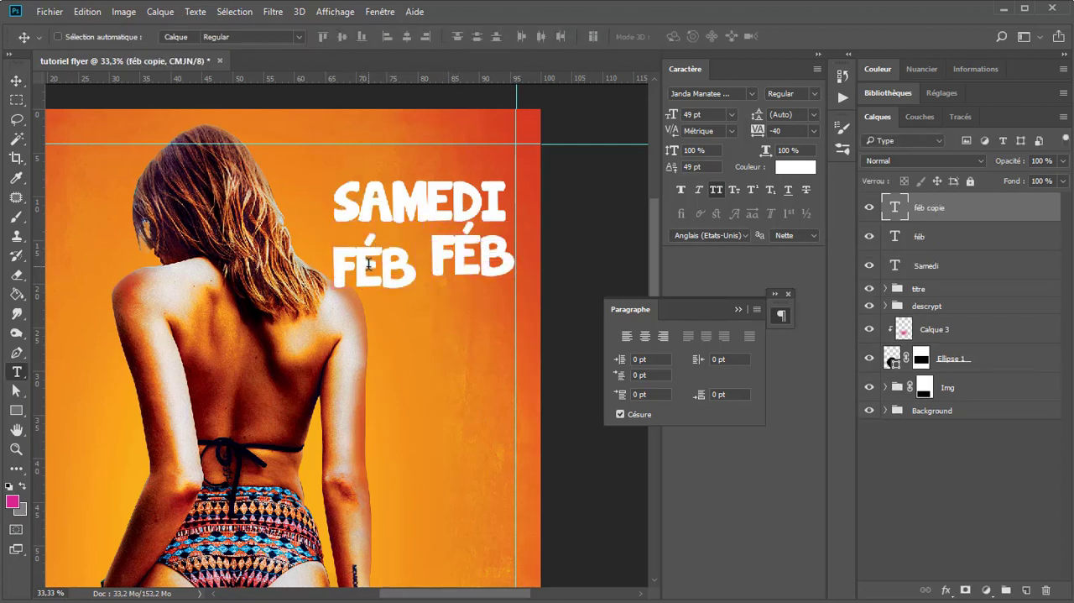
double_click(369, 264)
text(10)
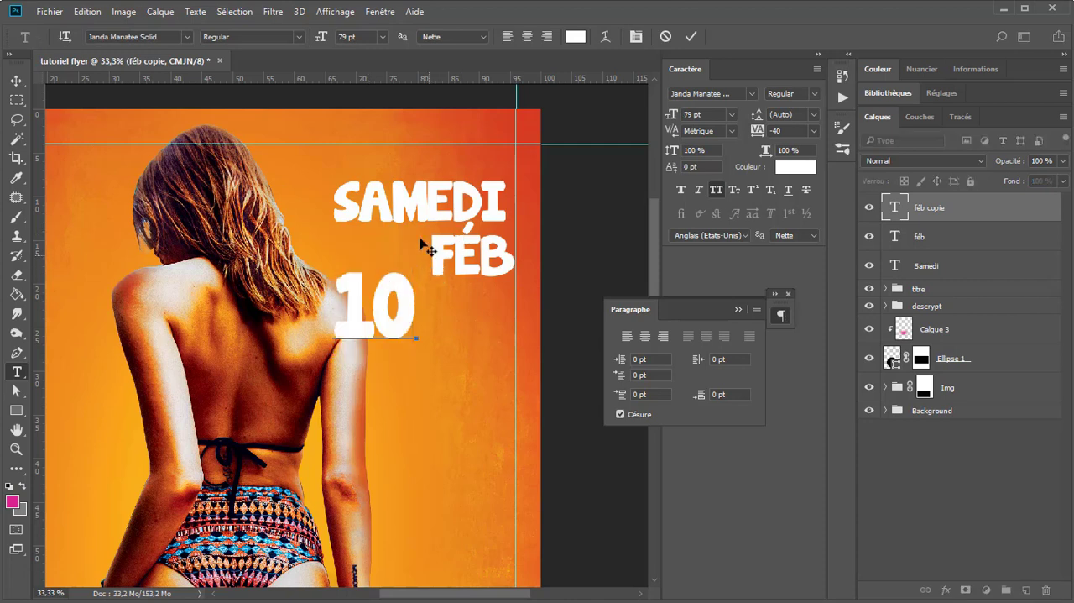
key(ctrl+Return)
key(v)
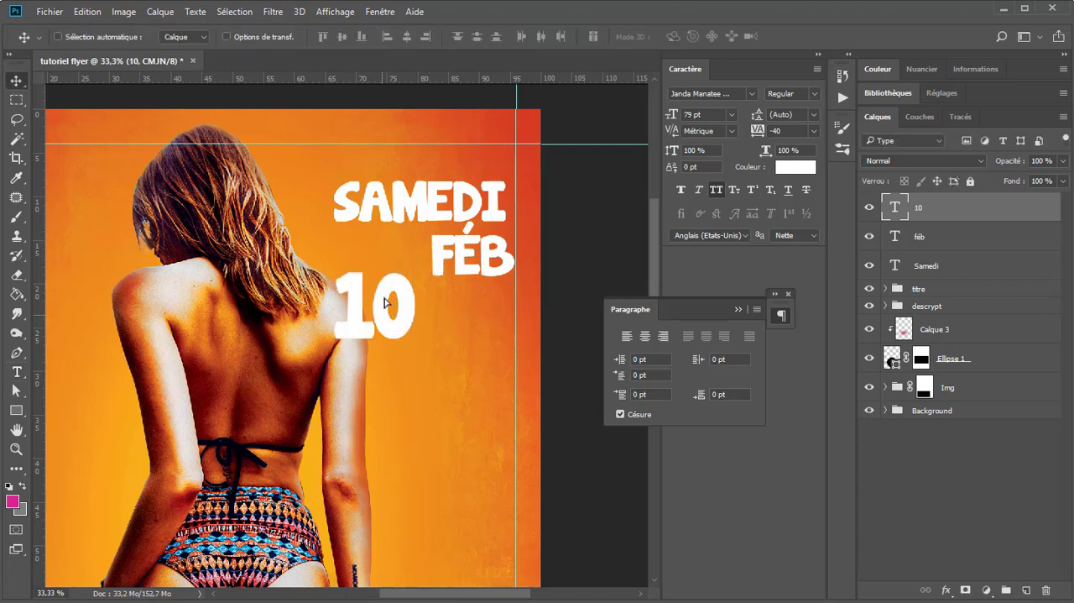
drag(384, 302, 382, 258)
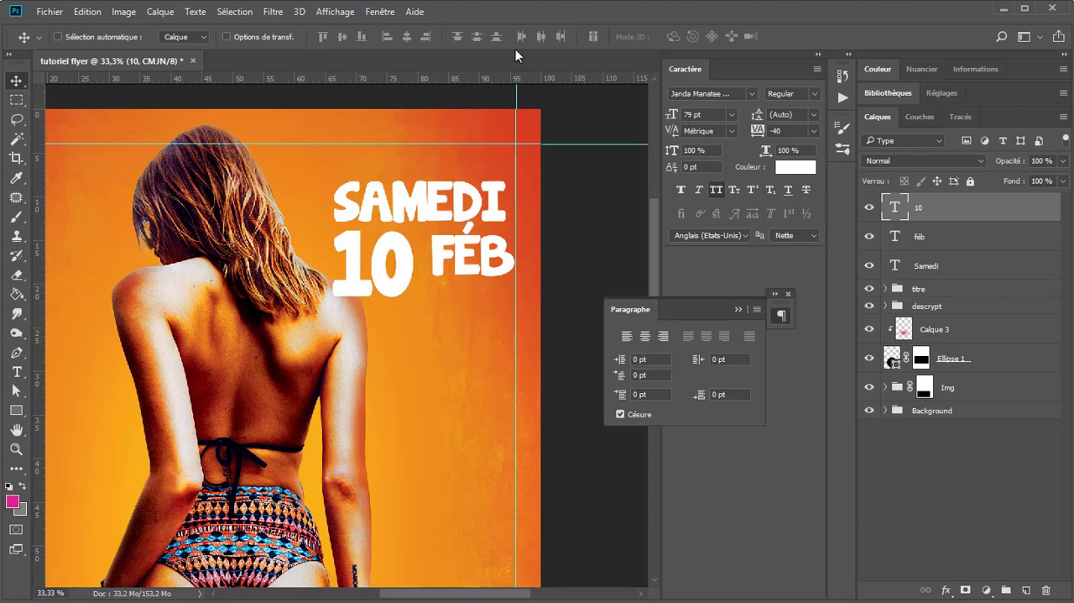
Step: Colour the "10" text black (000000)
click(788, 169)
drag(710, 220, 566, 335)
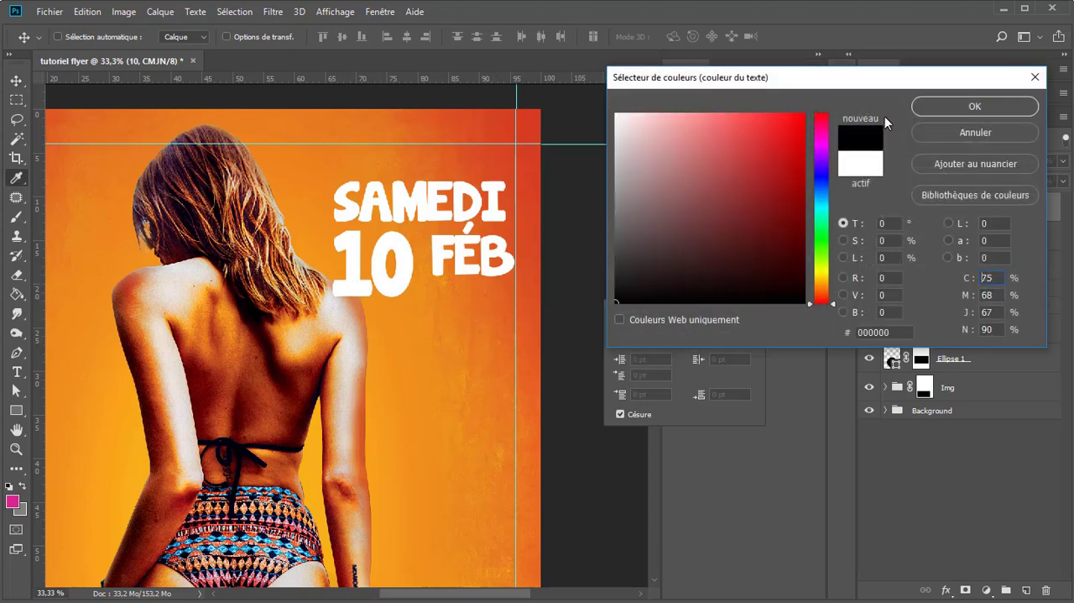
click(971, 114)
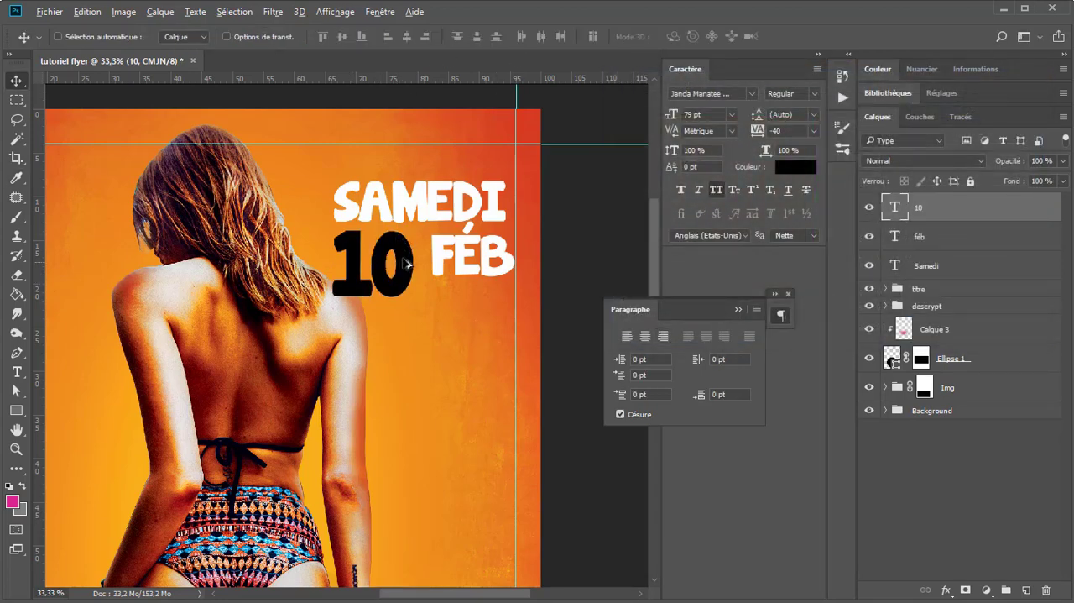
Step: Nudge the "10" upward so it sits close beneath "SAMEDI"
scroll(408, 257, down, 1)
scroll(415, 224, up, 2)
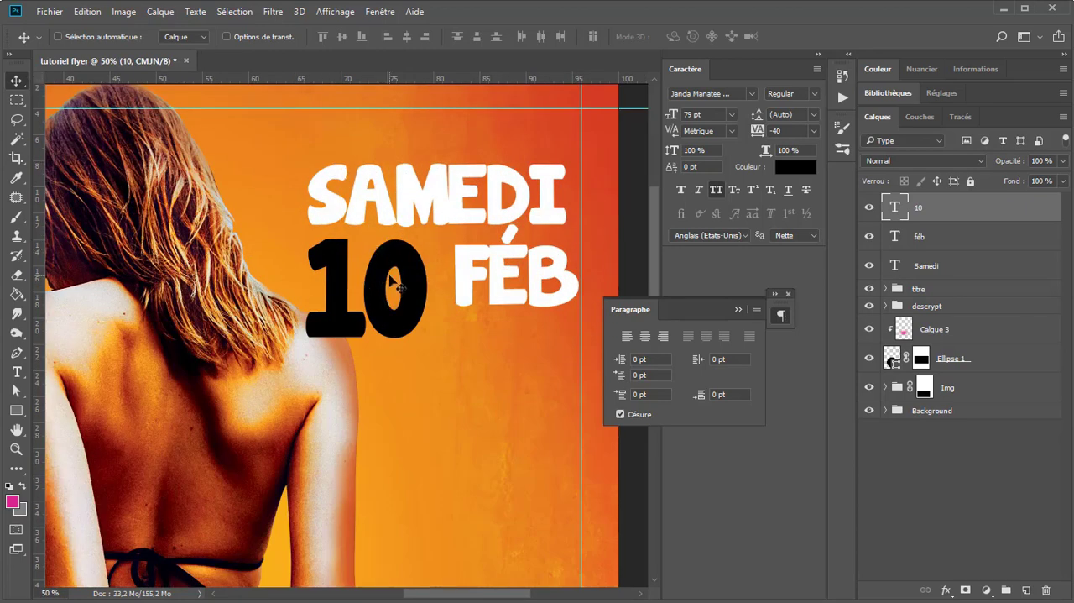
key(Up)
key(Up)
key(Up)
key(Up)
key(Up)
key(Up)
key(Up)
key(Up)
key(Up)
key(Up)
key(Up)
key(Up)
key(Up)
key(Up)
key(Up)
key(Up)
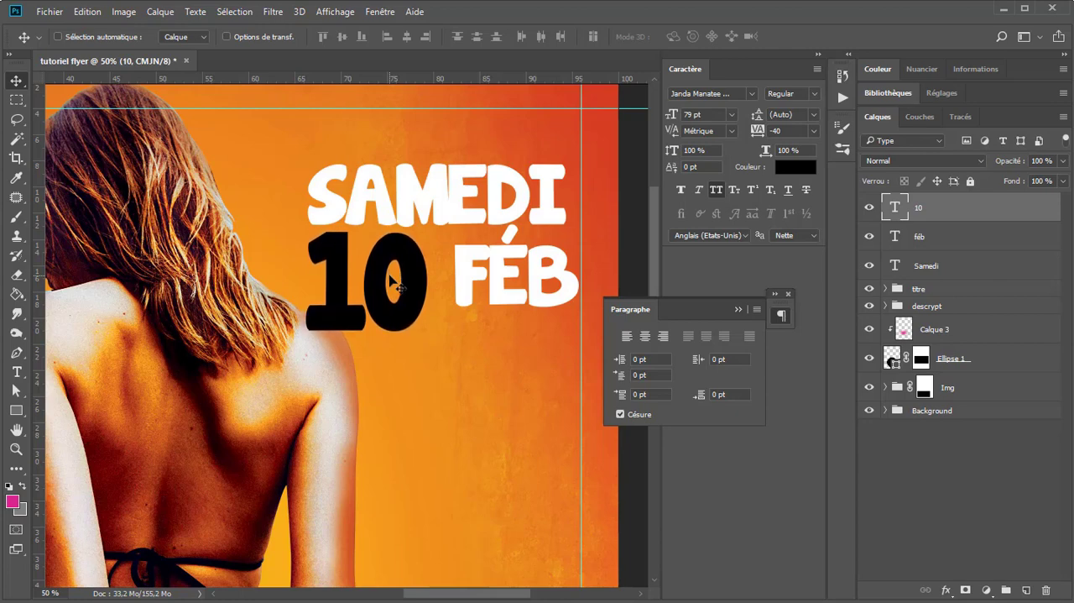
key(Up)
key(Up)
key(Up)
key(Up)
key(Up)
key(Up)
Step: Scale the "FÉB" text down proportionally to 66.68 %
ctrl+click(472, 282)
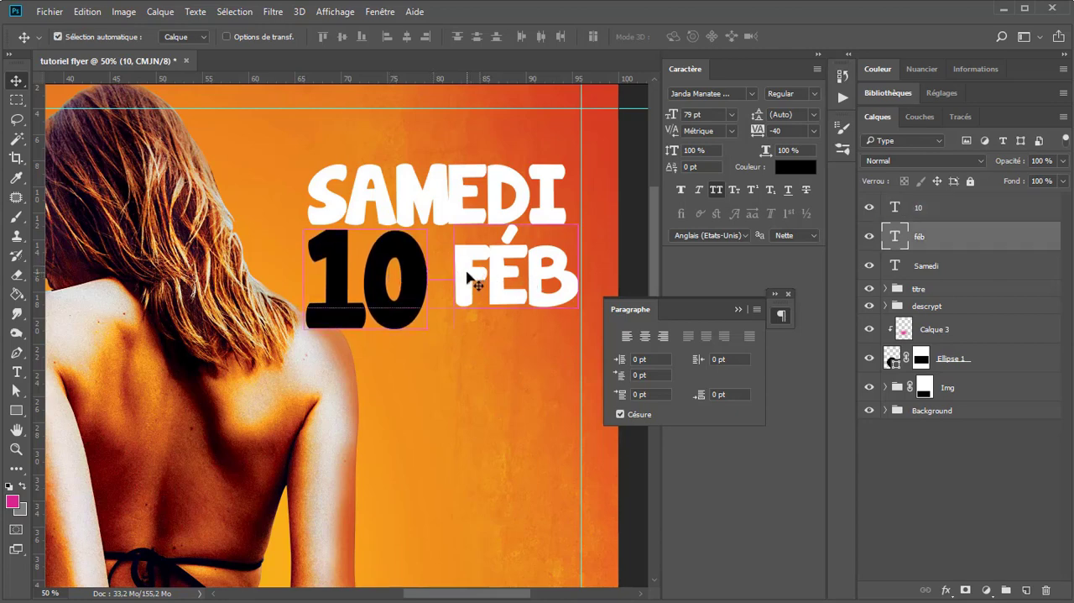
key(ctrl+t)
drag(578, 335, 537, 298)
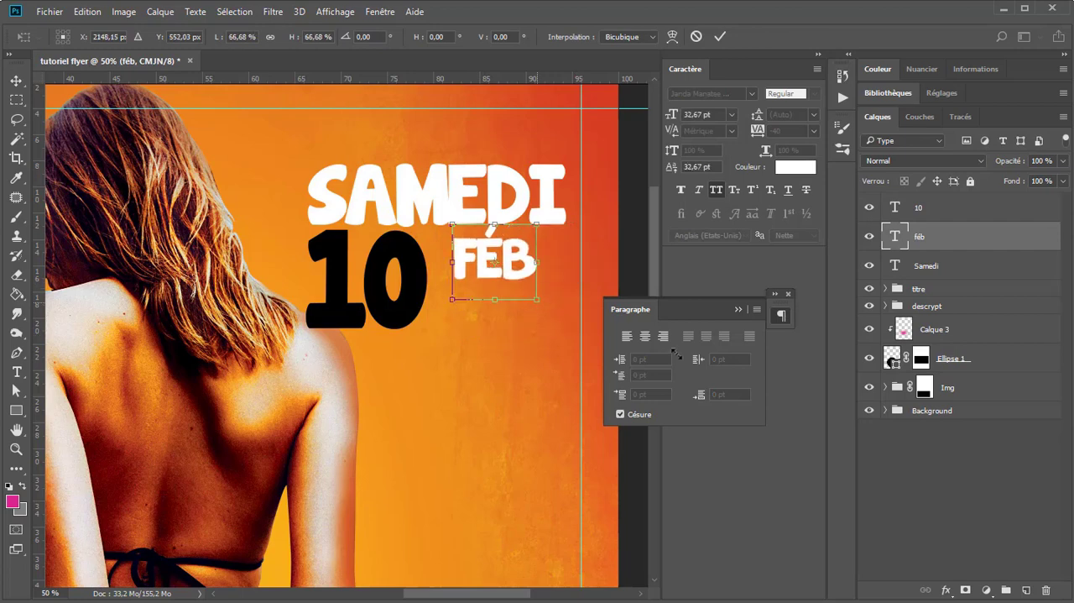
key(Return)
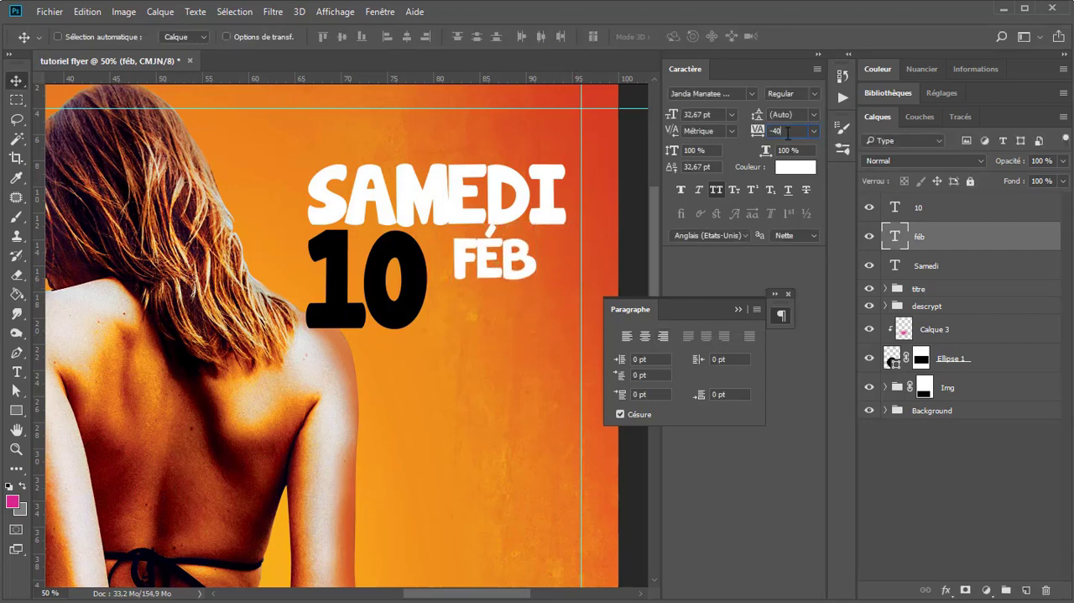
Step: Set the tracking of "FÉB" to 20 and right-align its paragraph
text(-20)
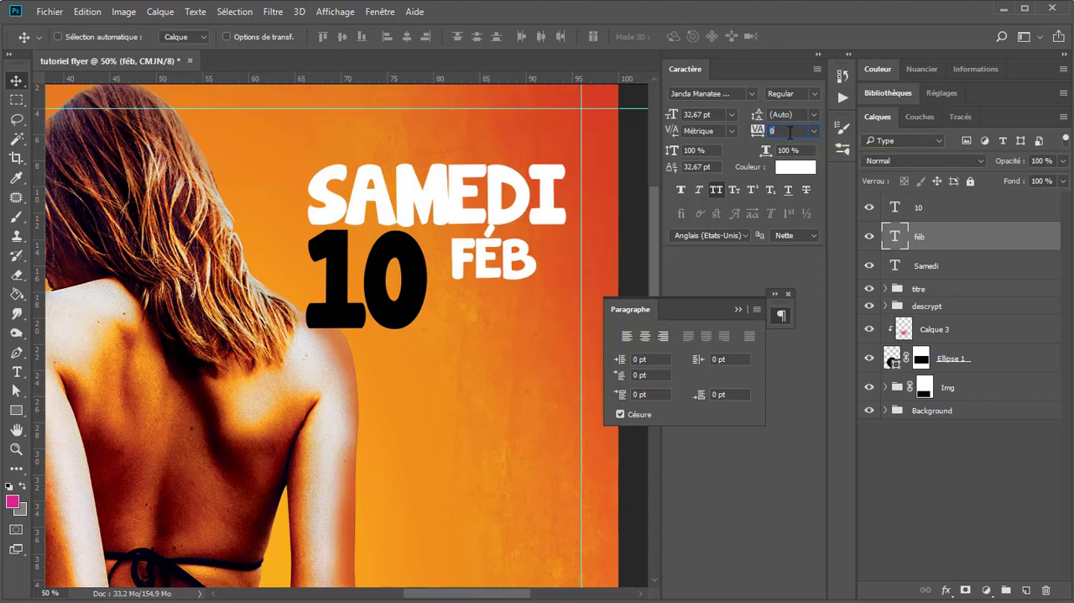
key(Return)
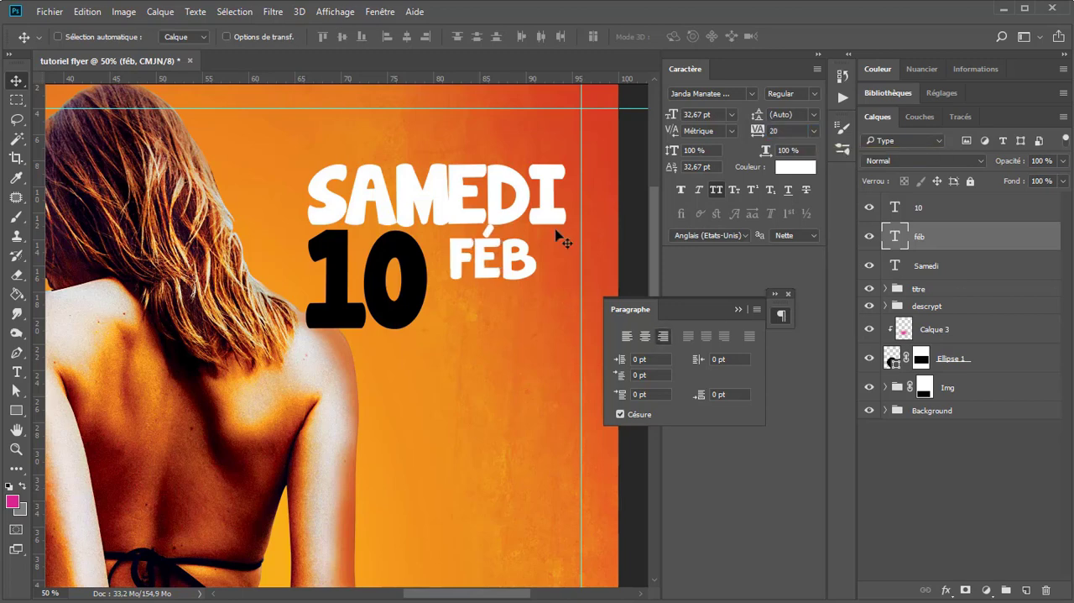
key(Return)
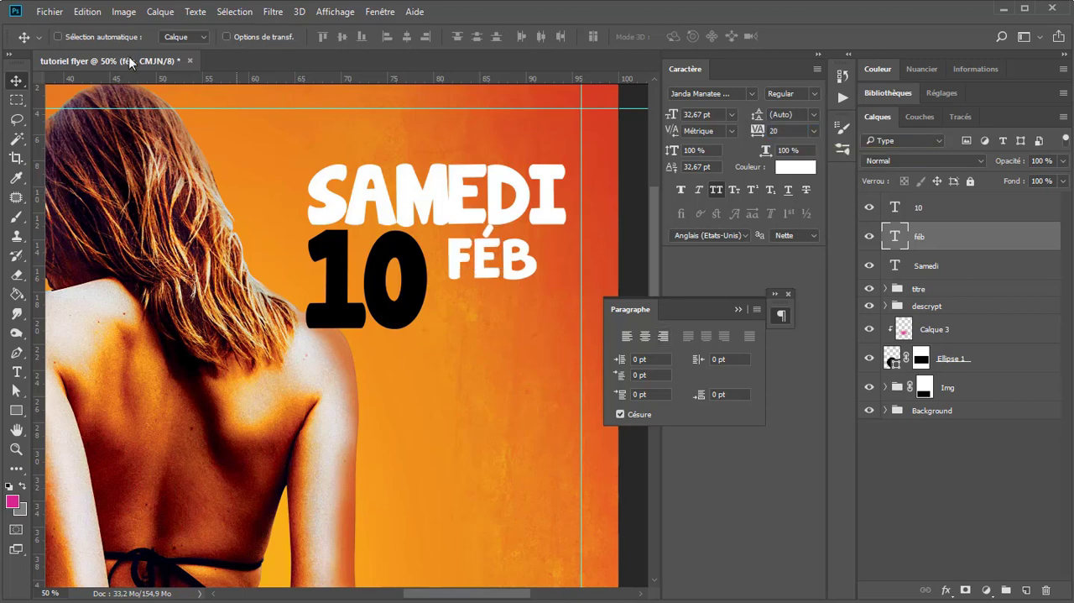
Step: Move "FÉB" to line up with the right edge of "SAMEDI" and set its tracking to 40
drag(518, 268, 530, 264)
key(t)
click(496, 261)
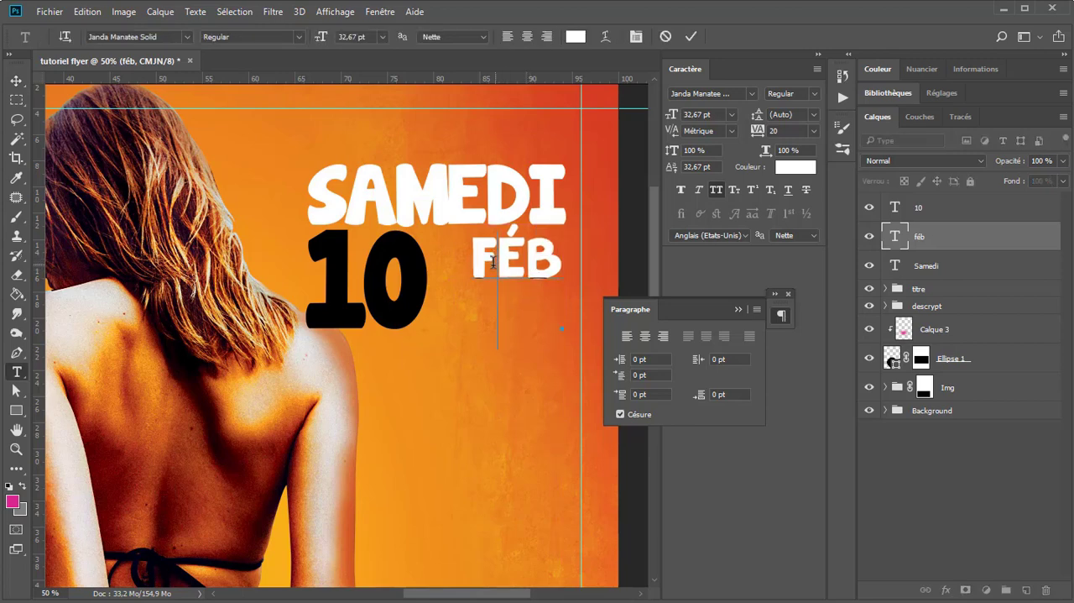
double_click(535, 240)
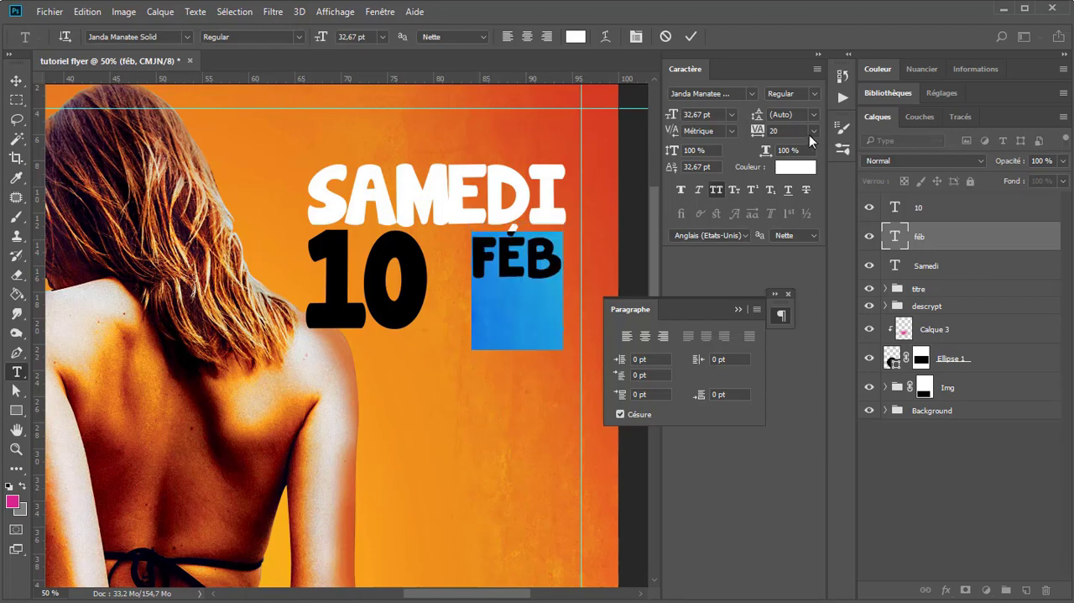
key(shift+Up)
key(shift+Up)
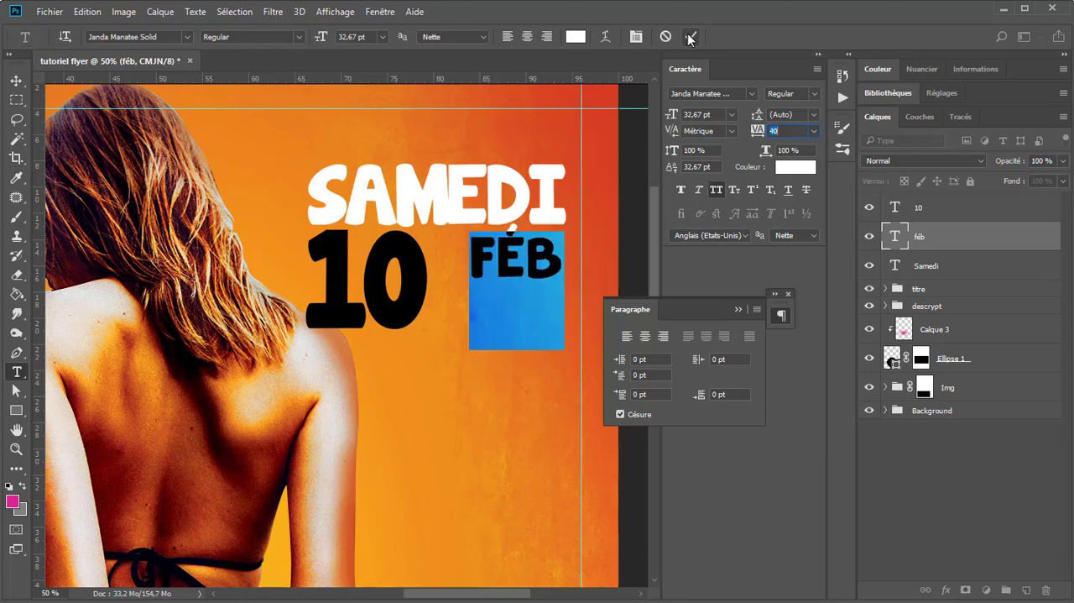
Step: Change the "FÉB" text to read "FÉVRIÉR"
click(535, 252)
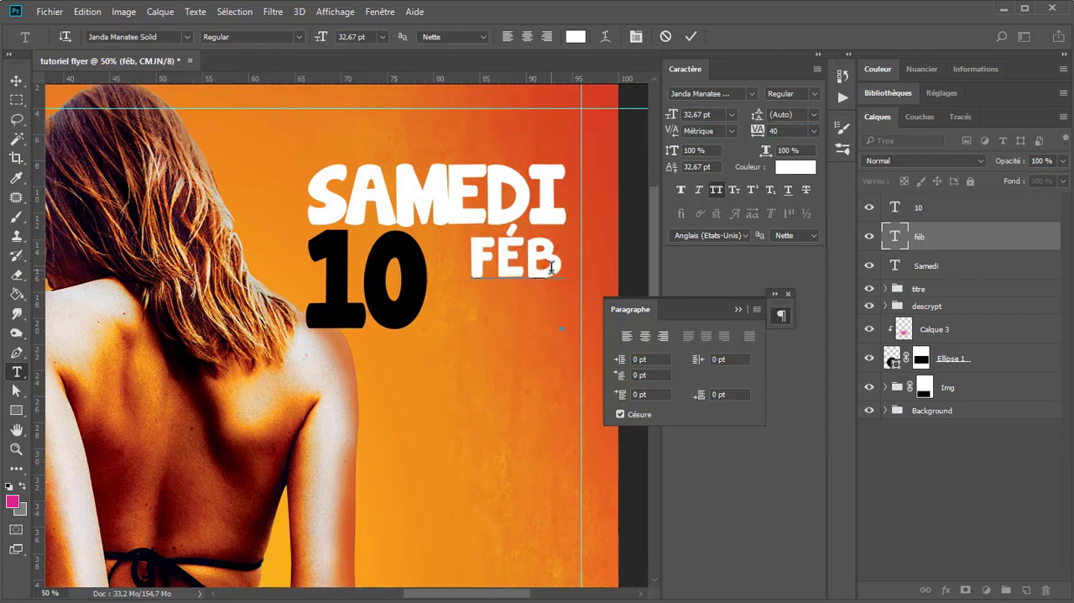
key(BackSpace)
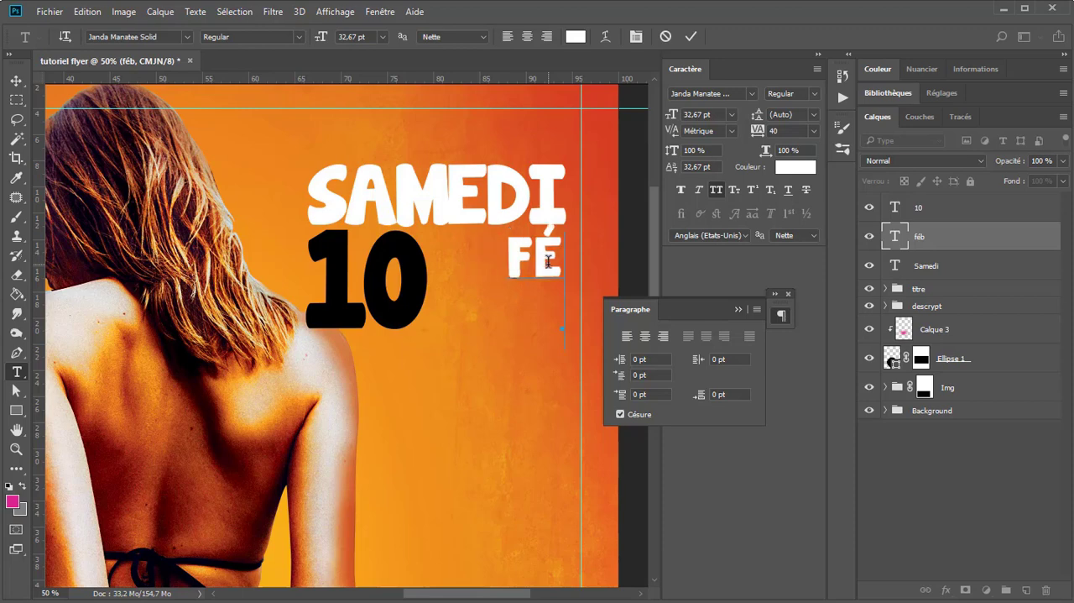
text(V)
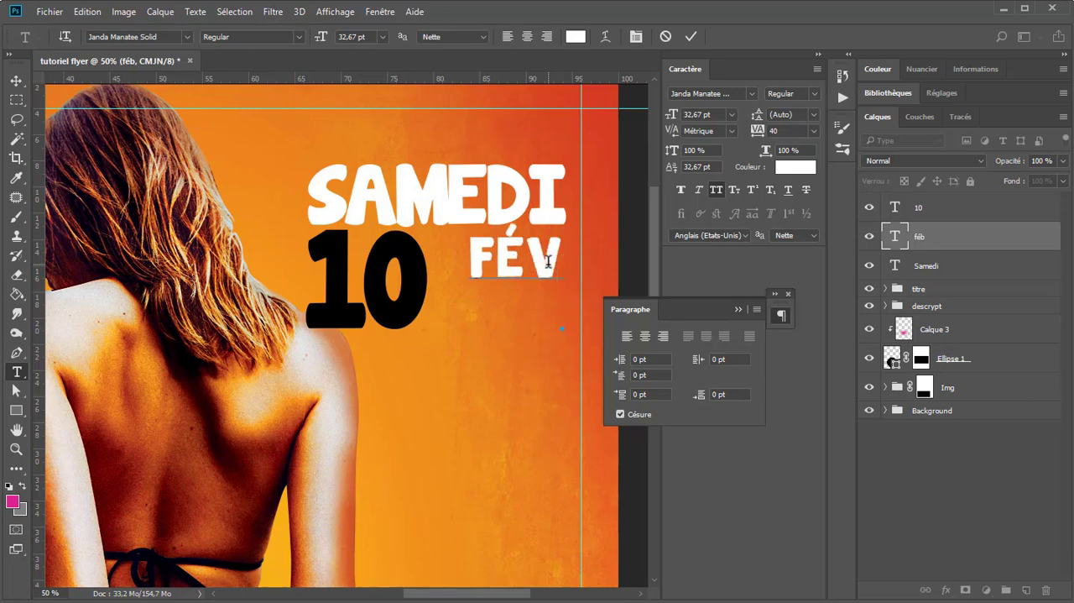
text(RI2)
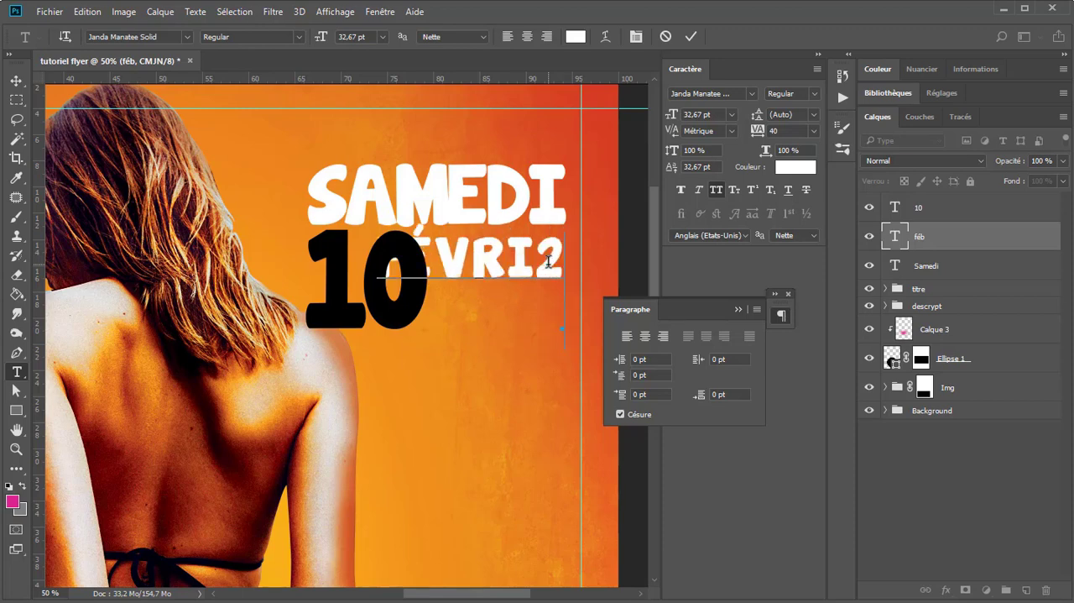
key(BackSpace)
text(2)
key(BackSpace)
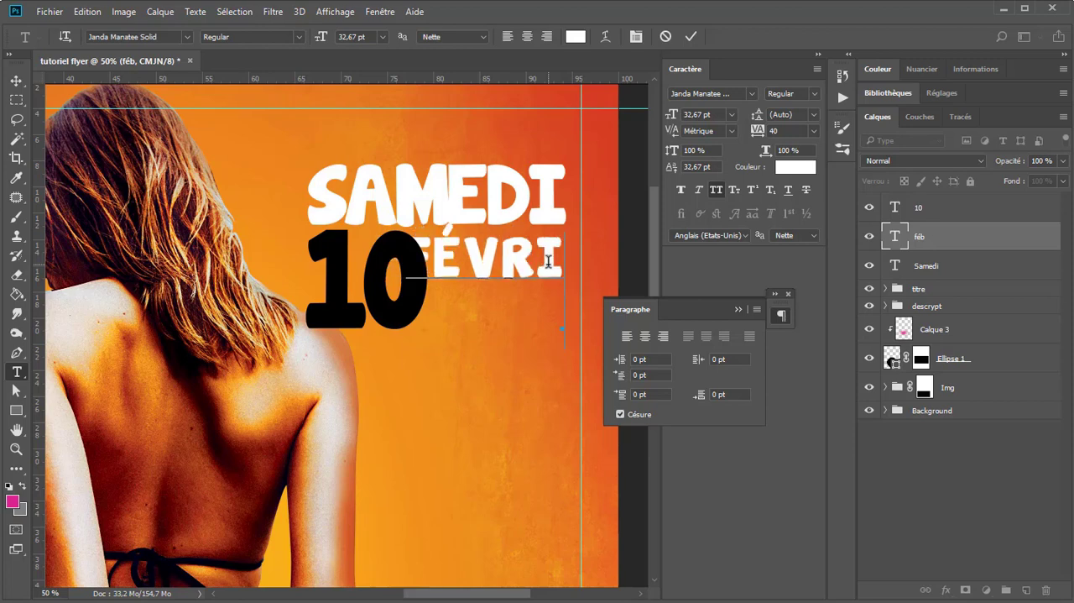
text(É)
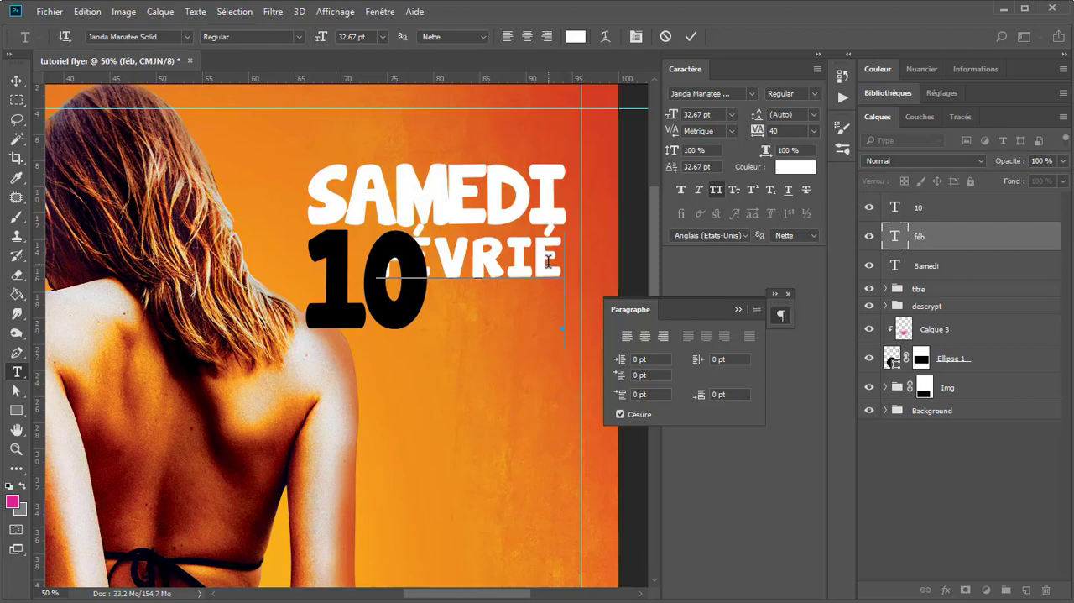
text(E)
key(BackSpace)
text(R)
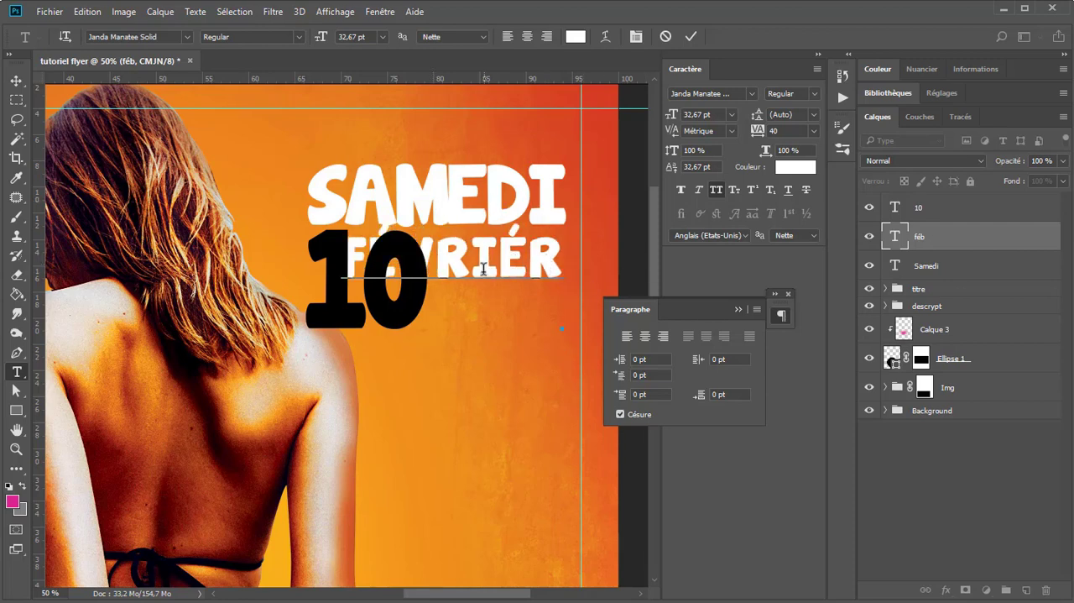
click(20, 80)
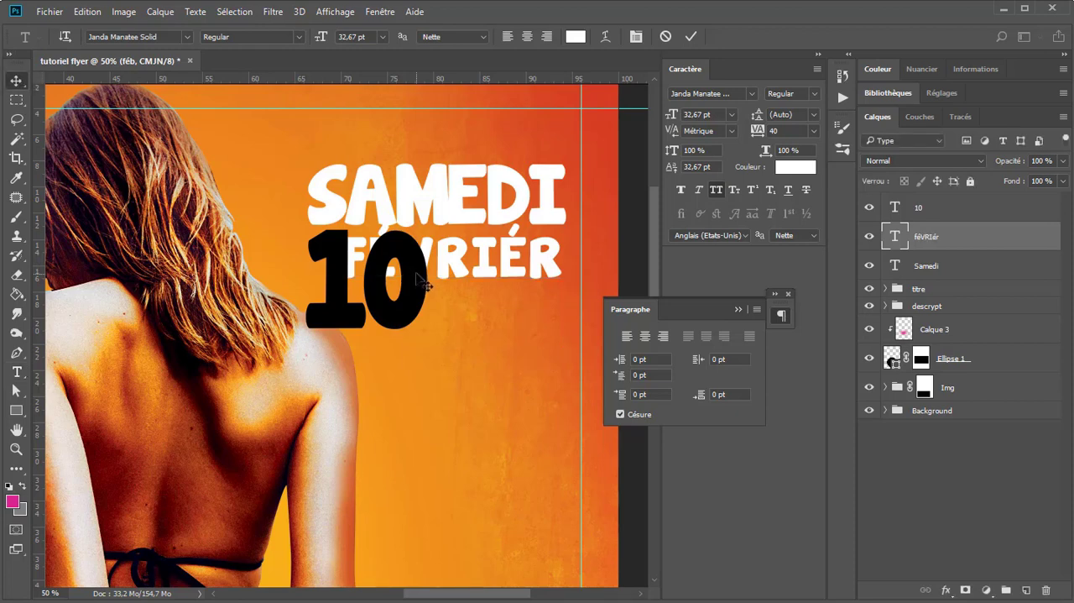
Step: Scale "FÉVRIÉR" down to 19.89 pt and position it between the "10" and the right edge of "SAMEDI"
key(ctrl+t)
drag(342, 296, 430, 275)
key(Return)
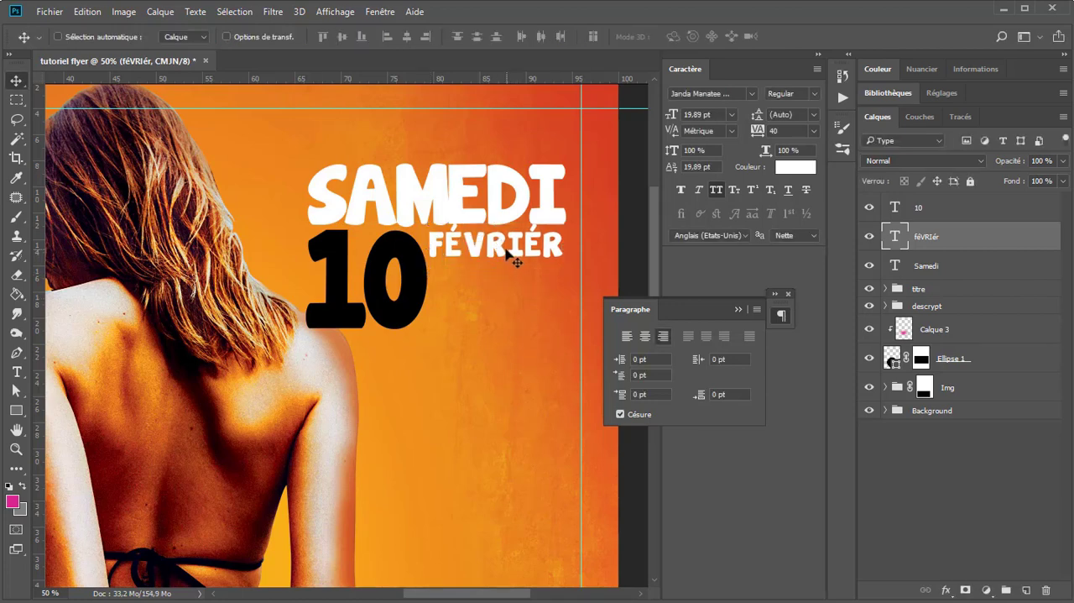
drag(496, 250, 500, 256)
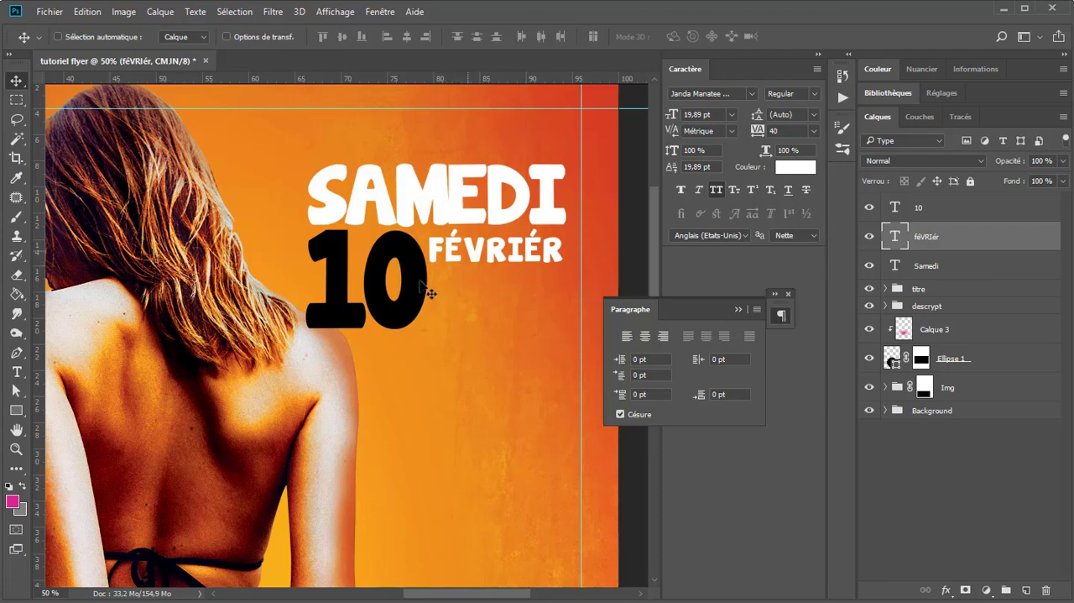
Step: Draw a rectangle shape about 350 × 118 px directly below "FÉVRIÉR", beside the "10", with the current pink fill
click(17, 412)
click(84, 410)
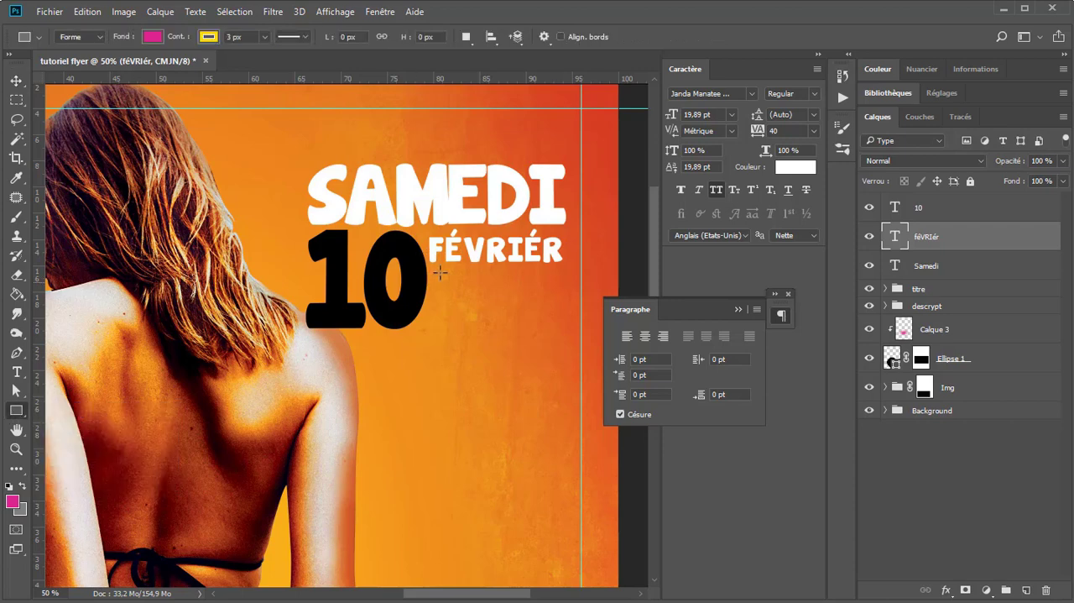
drag(432, 270, 579, 320)
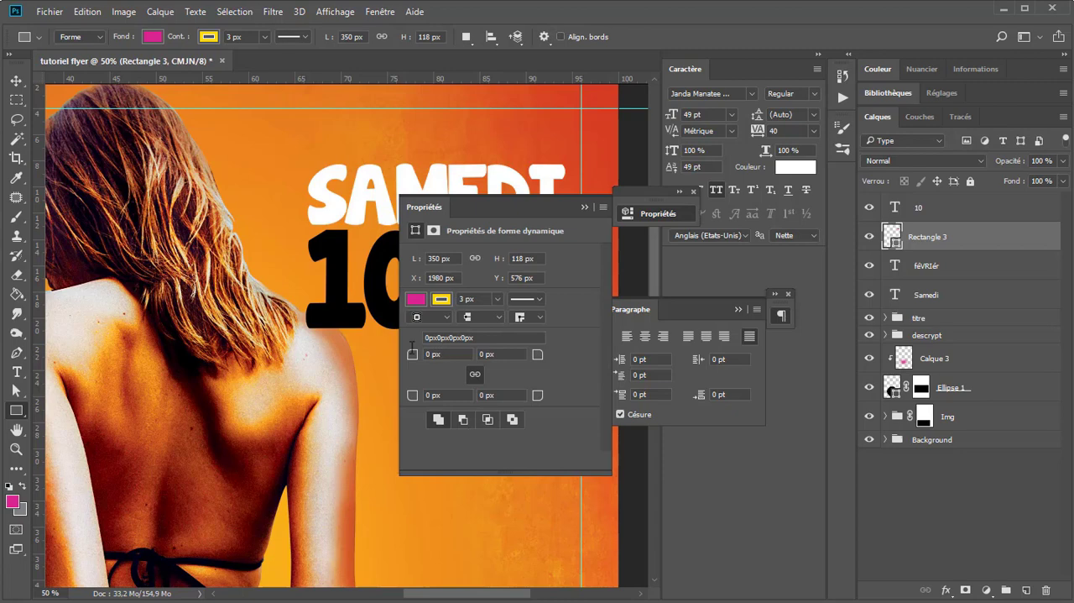
Step: Round all four corners of the pink rectangle to 59 px and remove its yellow stroke
key(Return)
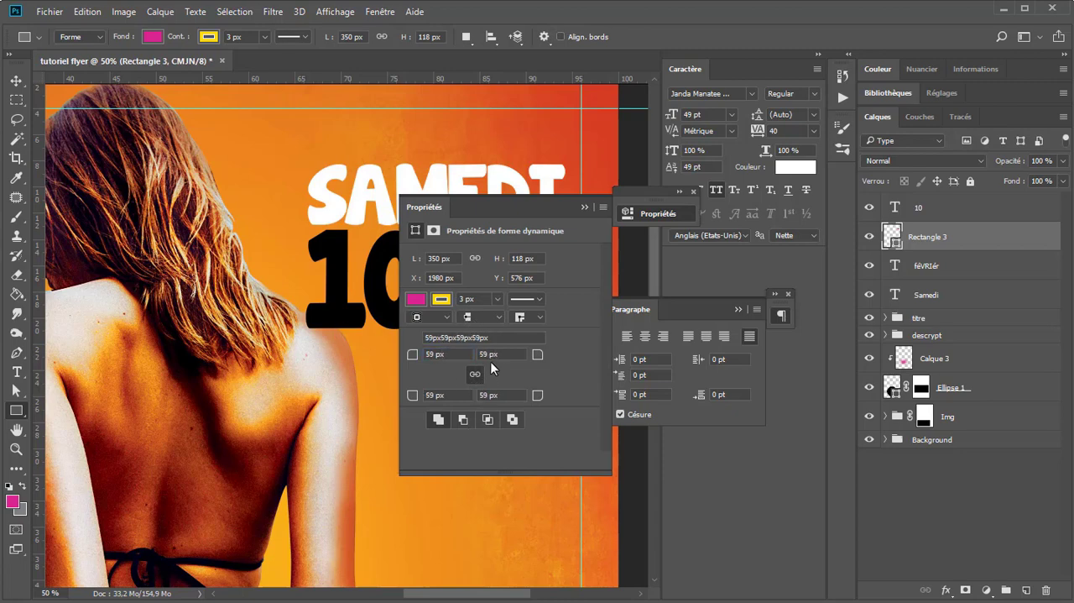
click(442, 299)
click(574, 268)
click(584, 206)
click(16, 80)
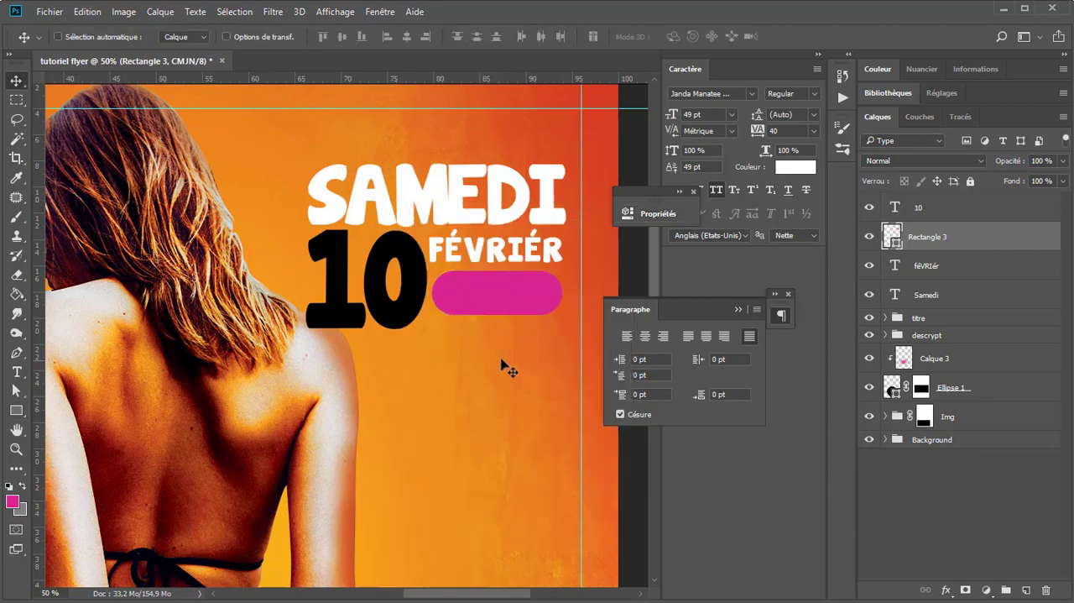
Step: Add a white text layer reading "2018" above the pink rounded rectangle in the layer stack
key(t)
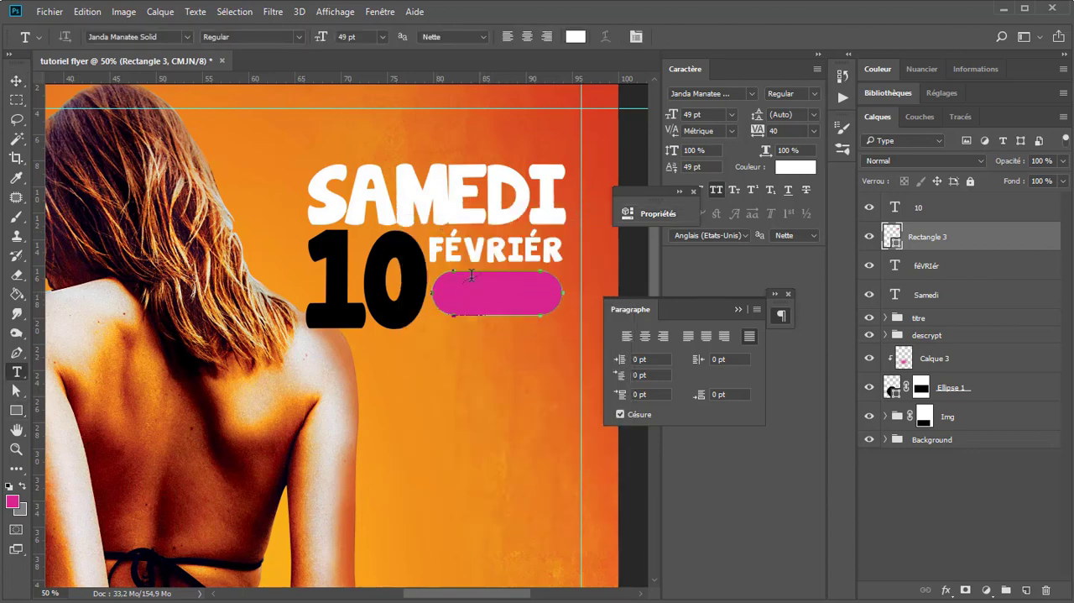
click(448, 380)
text(2023)
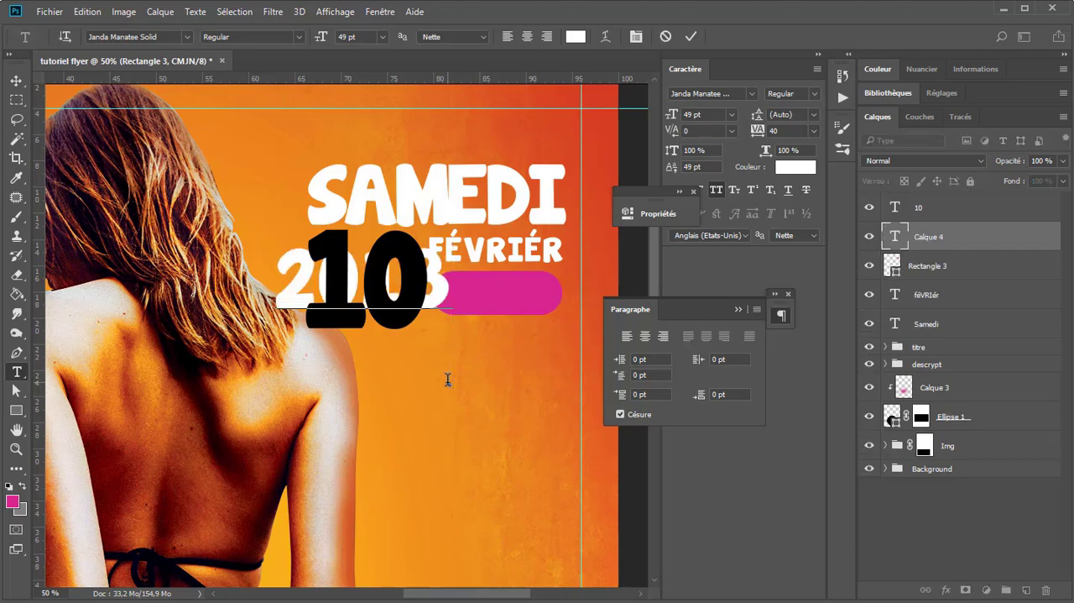
key(ctrl+a)
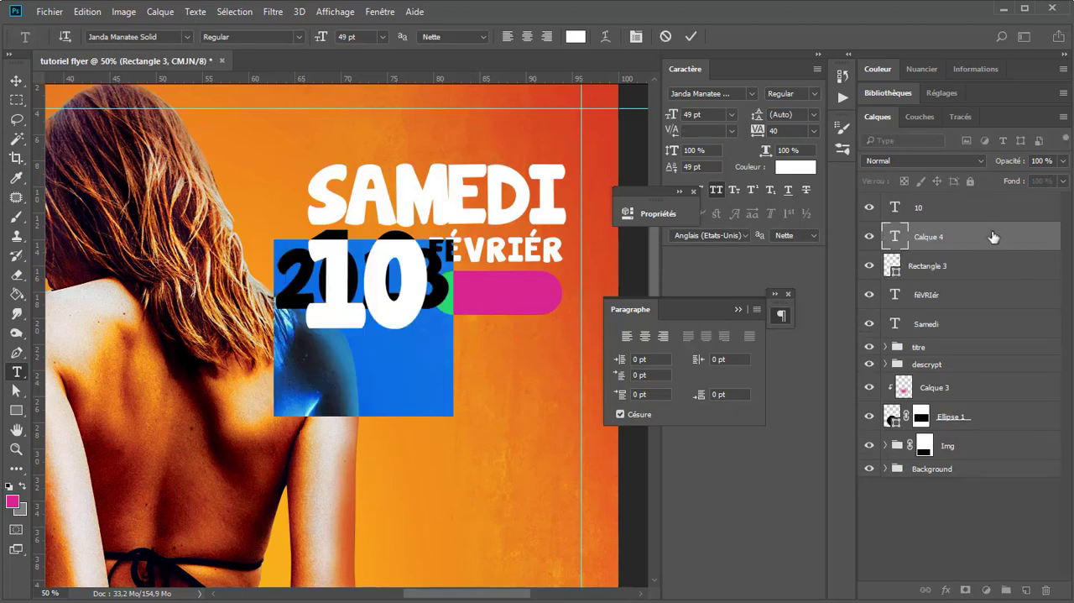
click(992, 236)
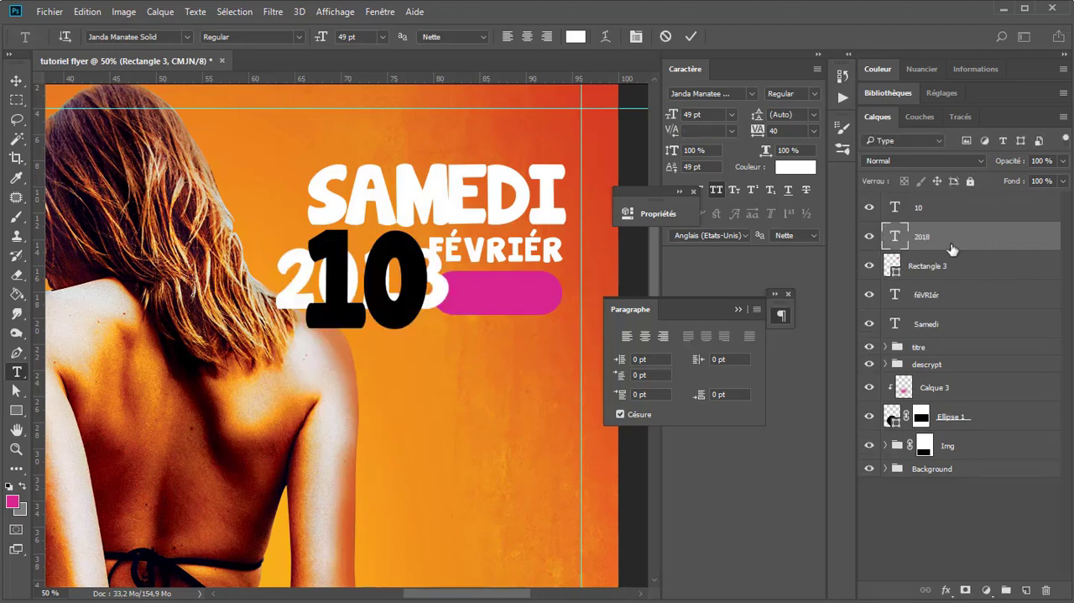
Step: Scale the "2018" text down to 27.37 pt and position it centred on the pink rounded rectangle
click(15, 84)
key(ctrl+t)
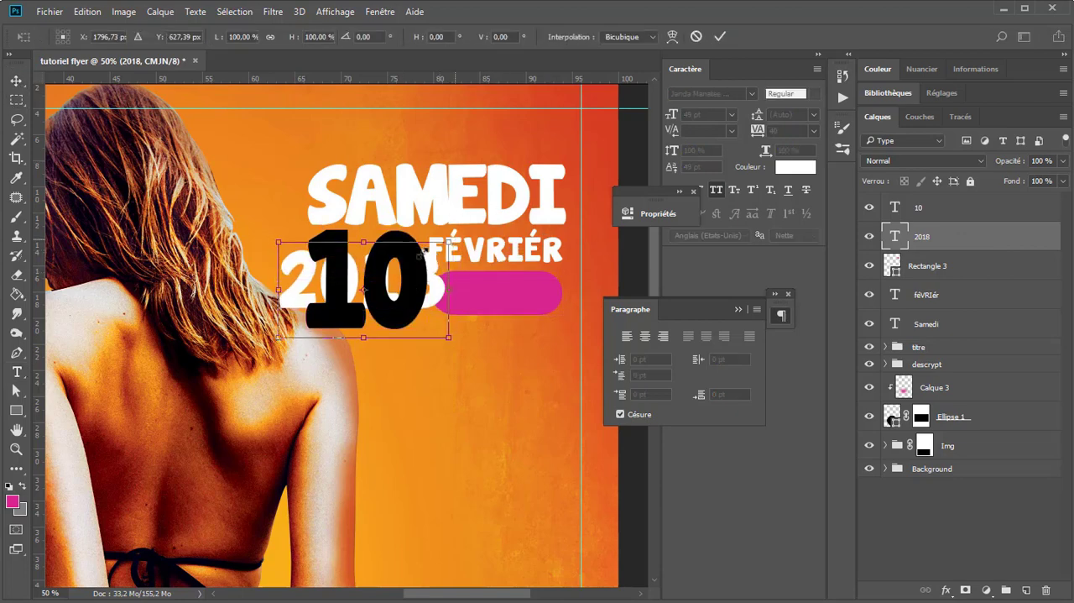
drag(449, 242, 527, 301)
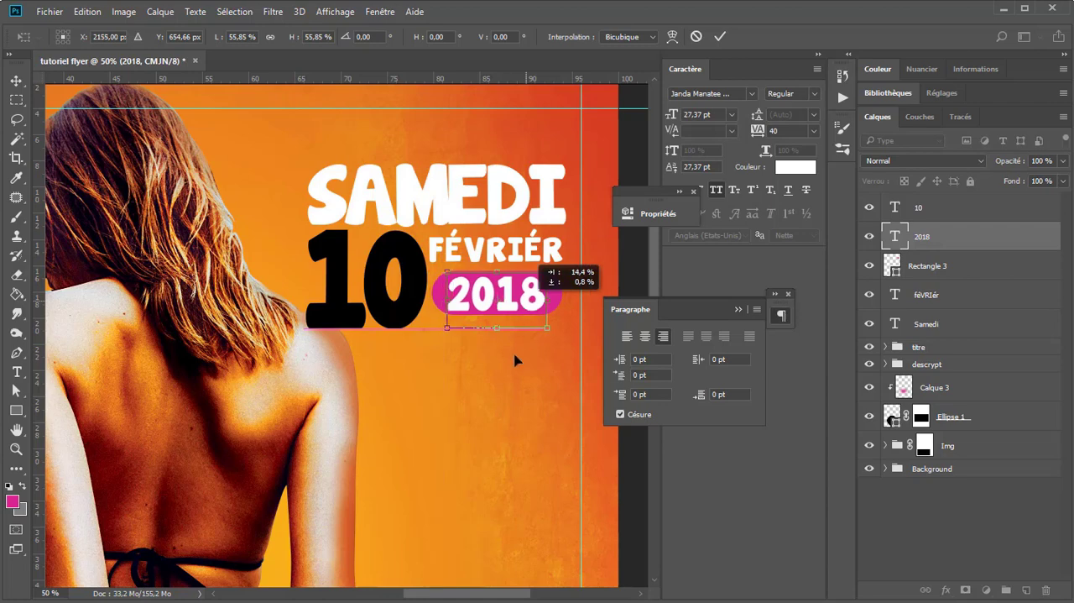
key(Return)
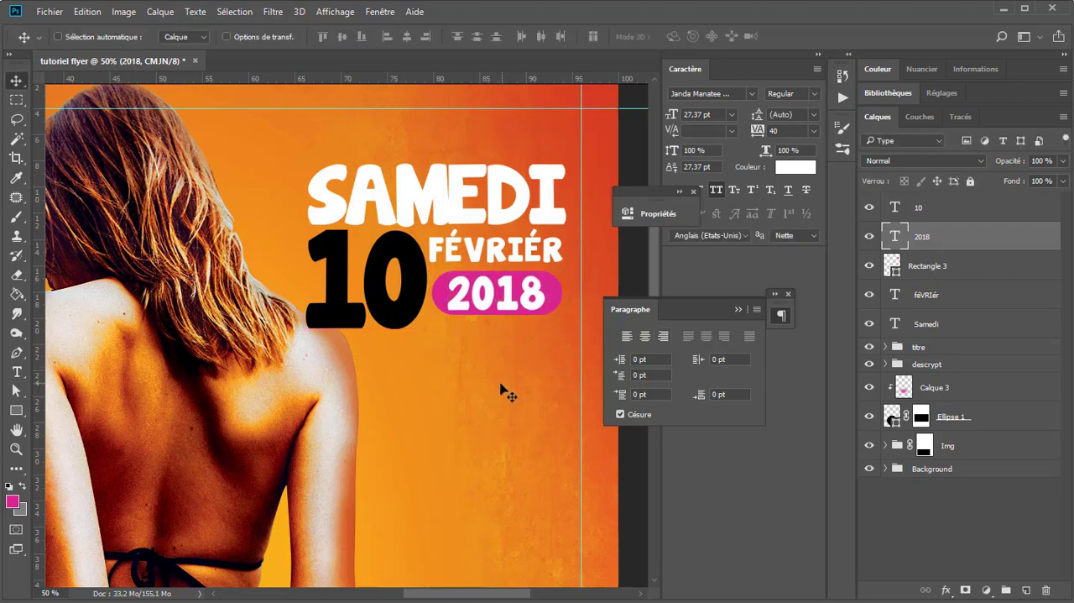
Step: Duplicate the "Samedi" text layer, place the copy beneath the original and colour it black sampled from the "10"
click(931, 326)
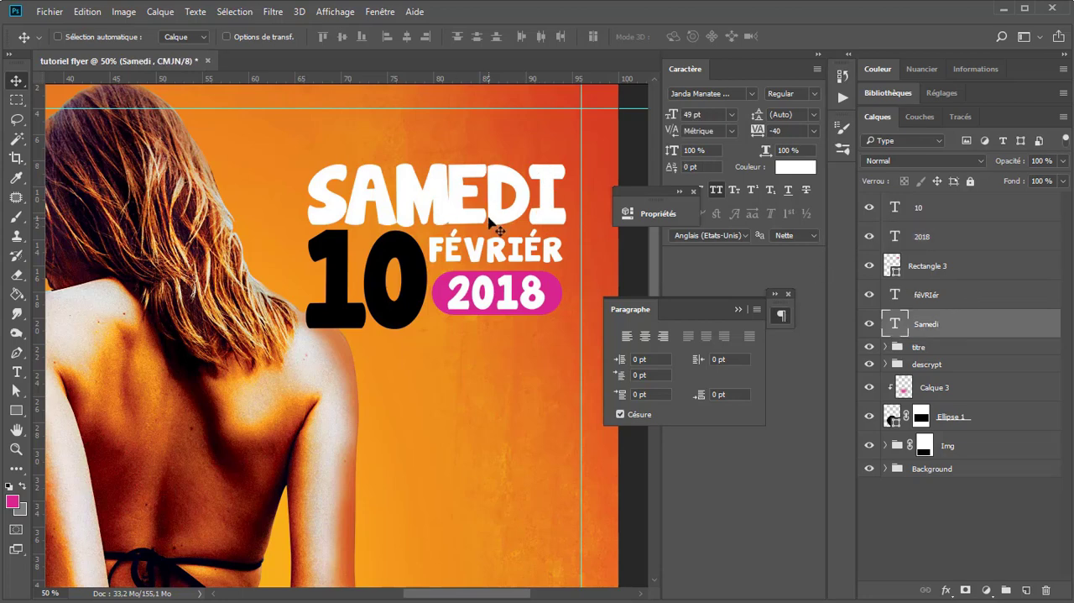
key(ctrl+j)
drag(963, 331, 940, 354)
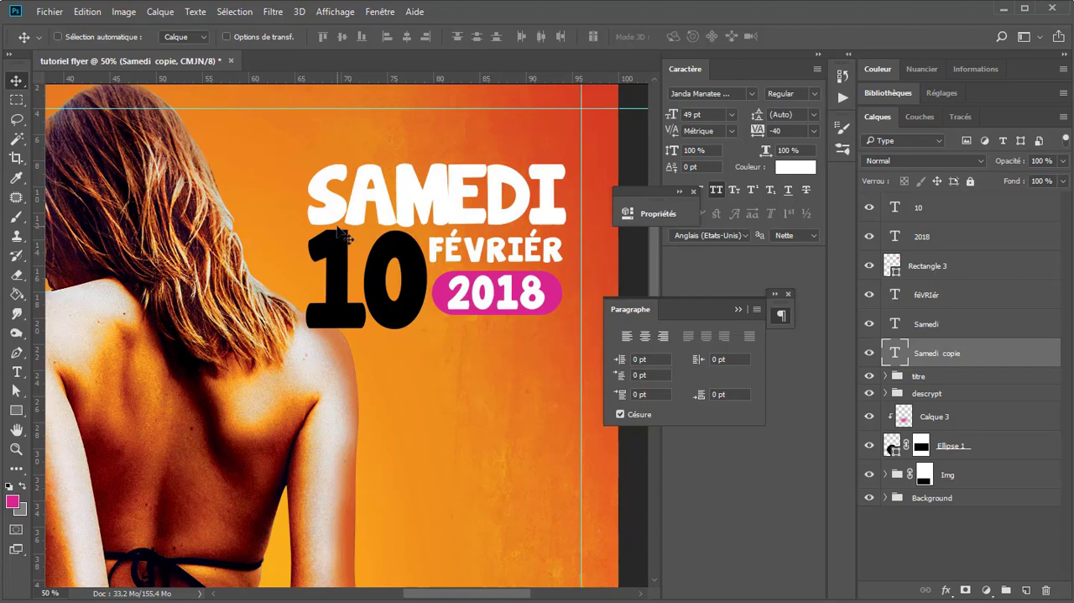
key(i)
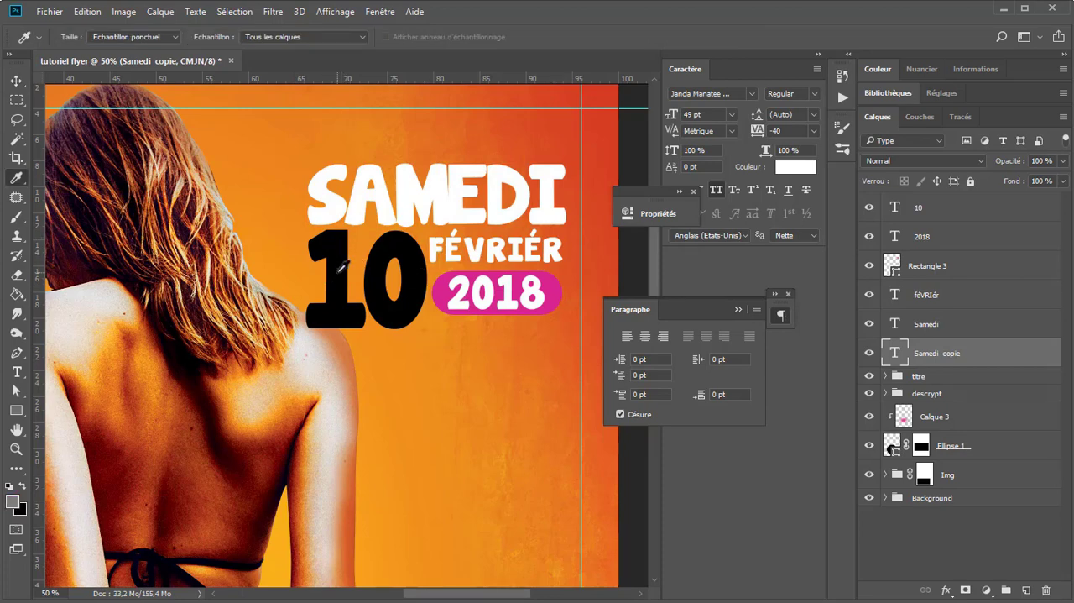
click(340, 267)
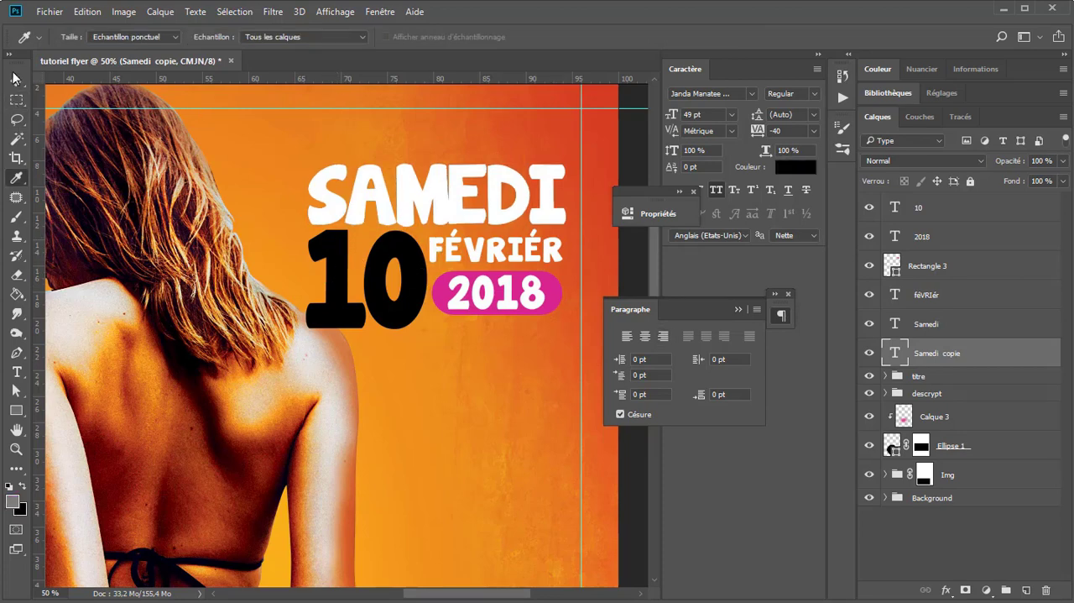
key(v)
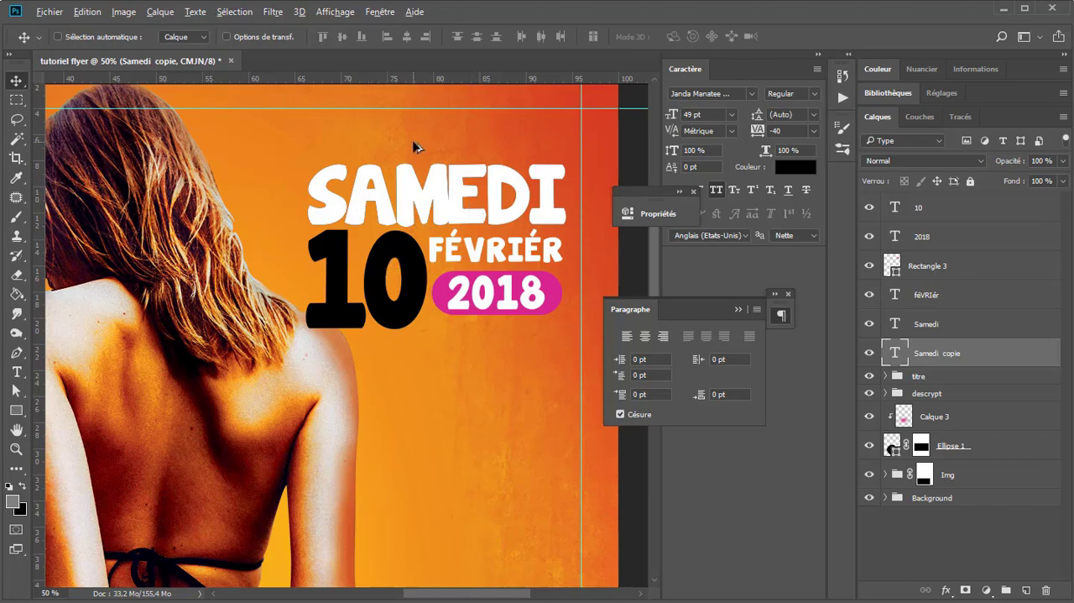
Step: Skew the black "Samedi" copy horizontally by -3.84° from its top edge so it forms a shadow behind the white text
scroll(417, 146, up, 1)
scroll(425, 194, up, 1)
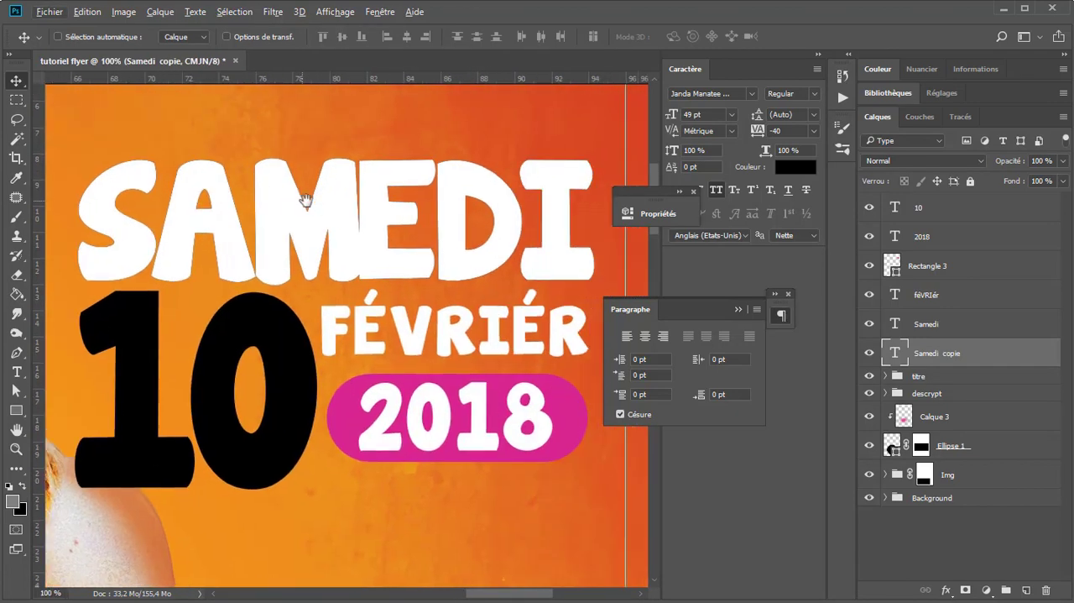
click(818, 55)
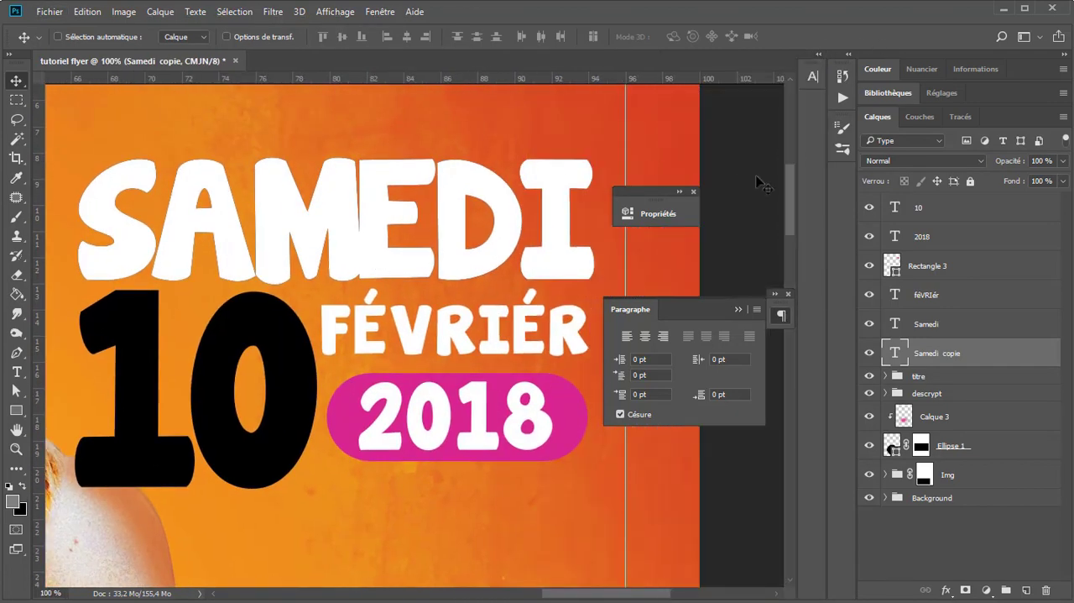
click(693, 192)
key(ctrl+t)
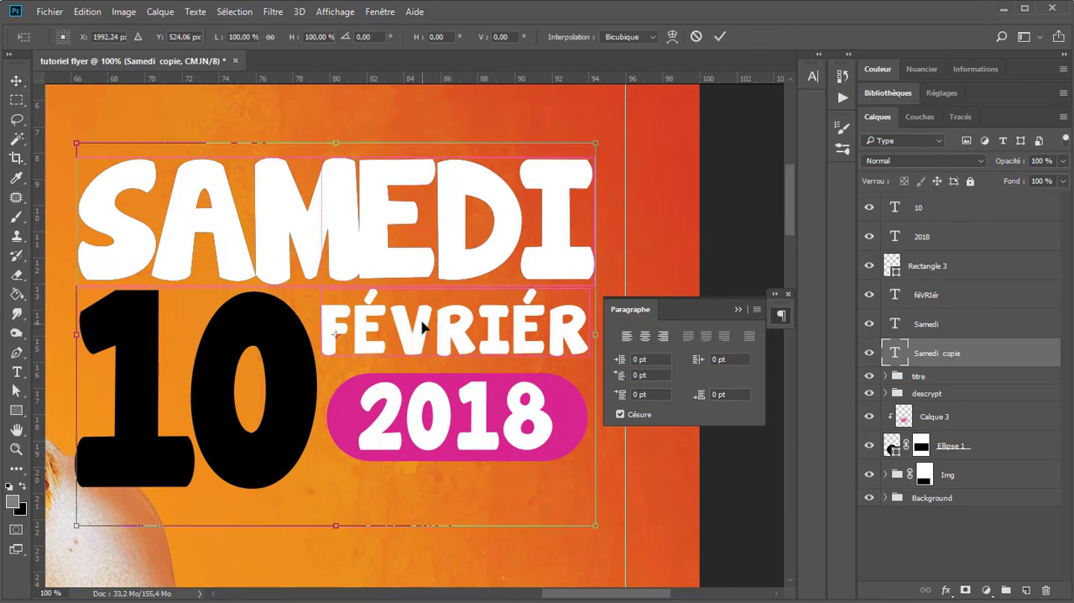
right_click(385, 294)
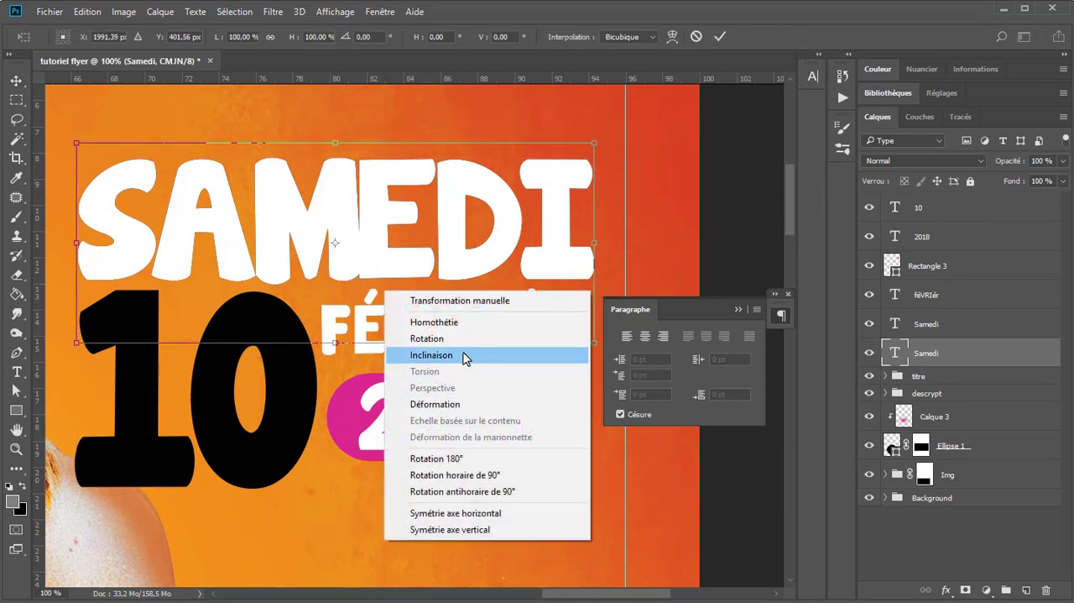
click(463, 359)
drag(337, 228, 336, 157)
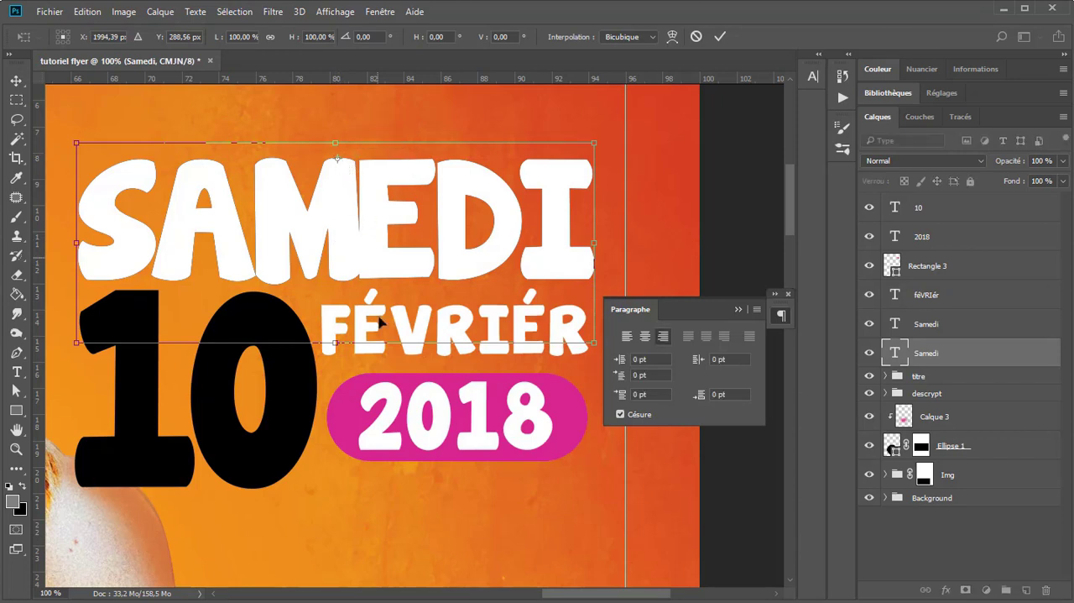
drag(335, 344, 323, 345)
key(Return)
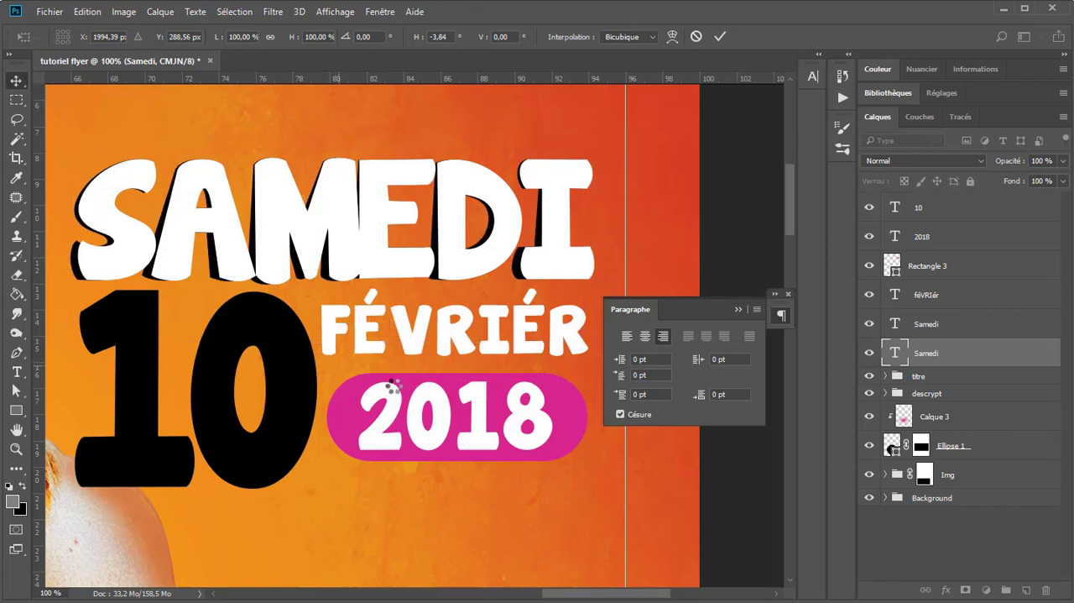
Step: Duplicate the pink rounded rectangle behind "2018" and place the copy beneath the original in the layer stack
scroll(233, 327, down, 2)
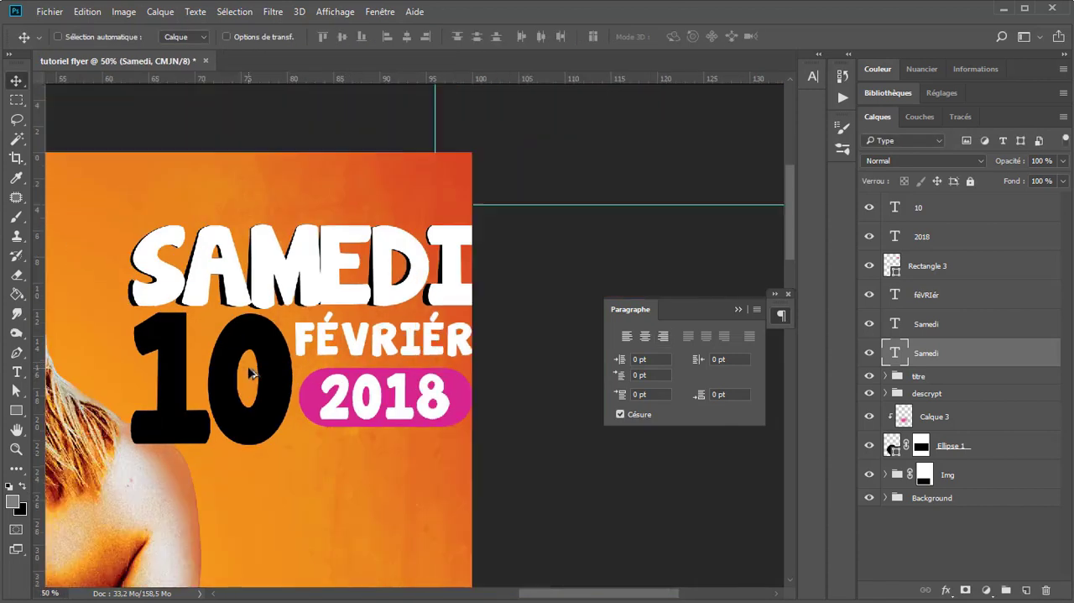
drag(244, 400, 288, 273)
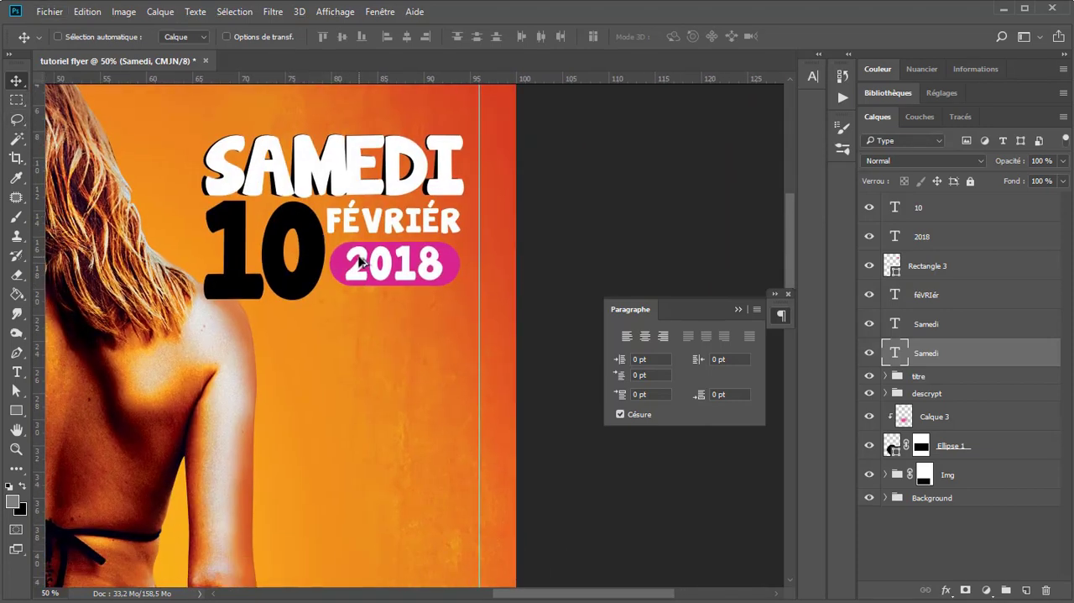
scroll(359, 285, up, 2)
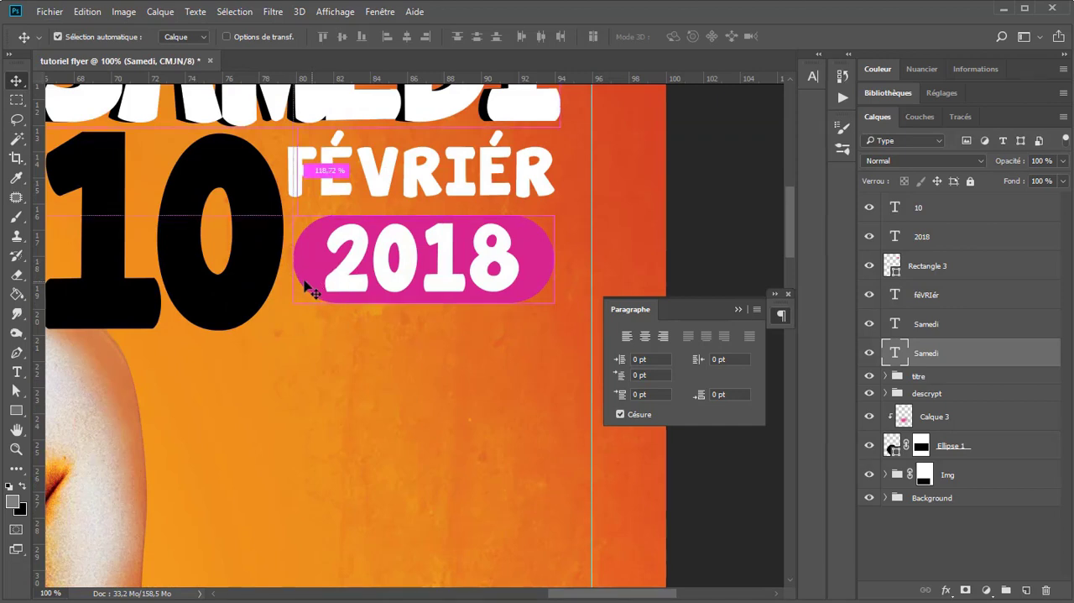
ctrl+click(391, 280)
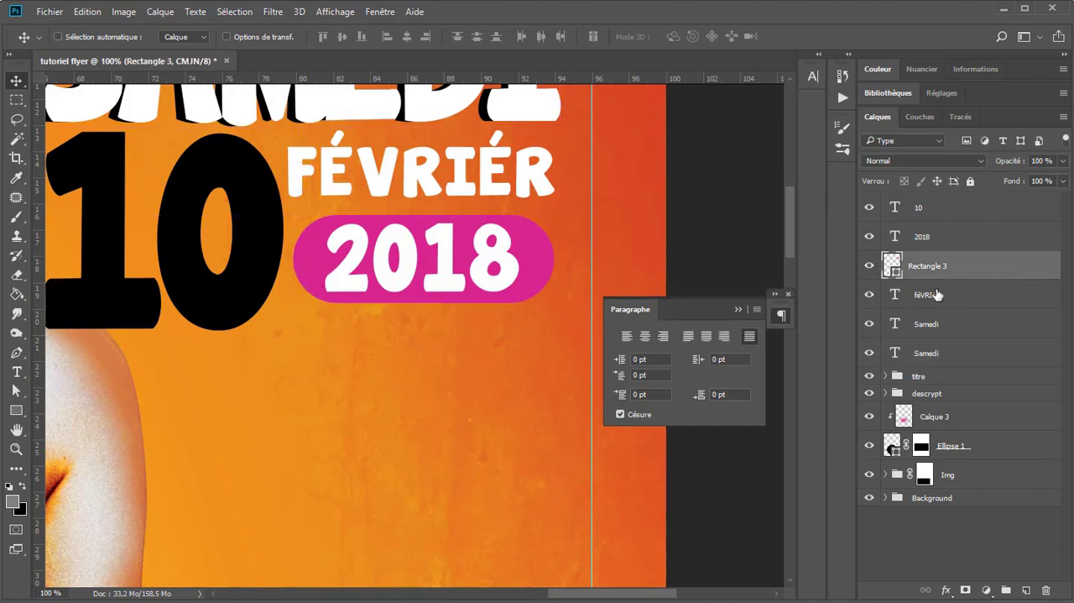
key(ctrl+j)
drag(961, 269, 933, 305)
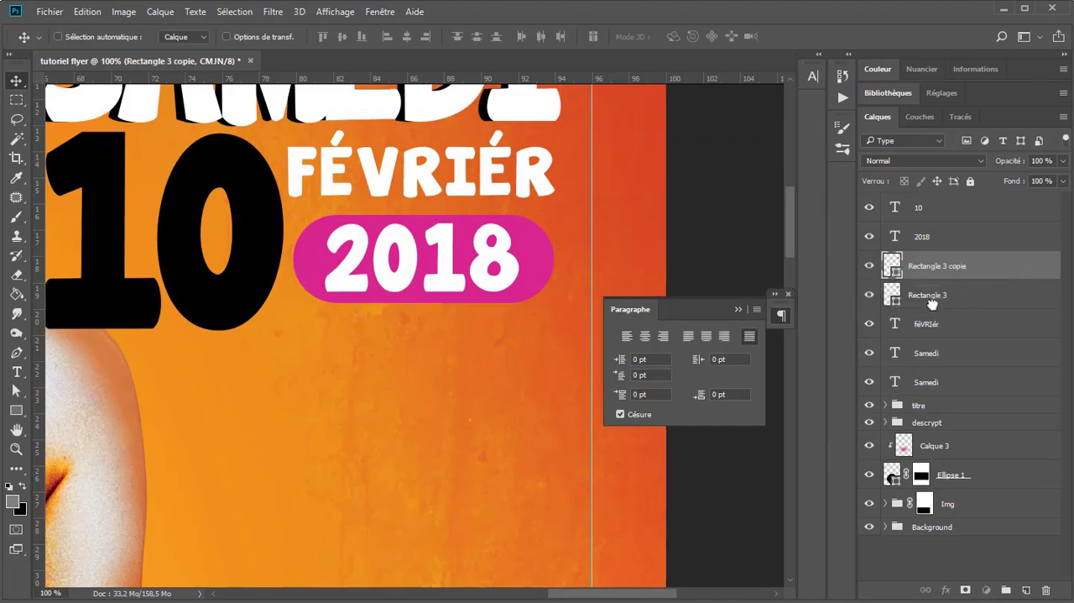
scroll(422, 369, up, 1)
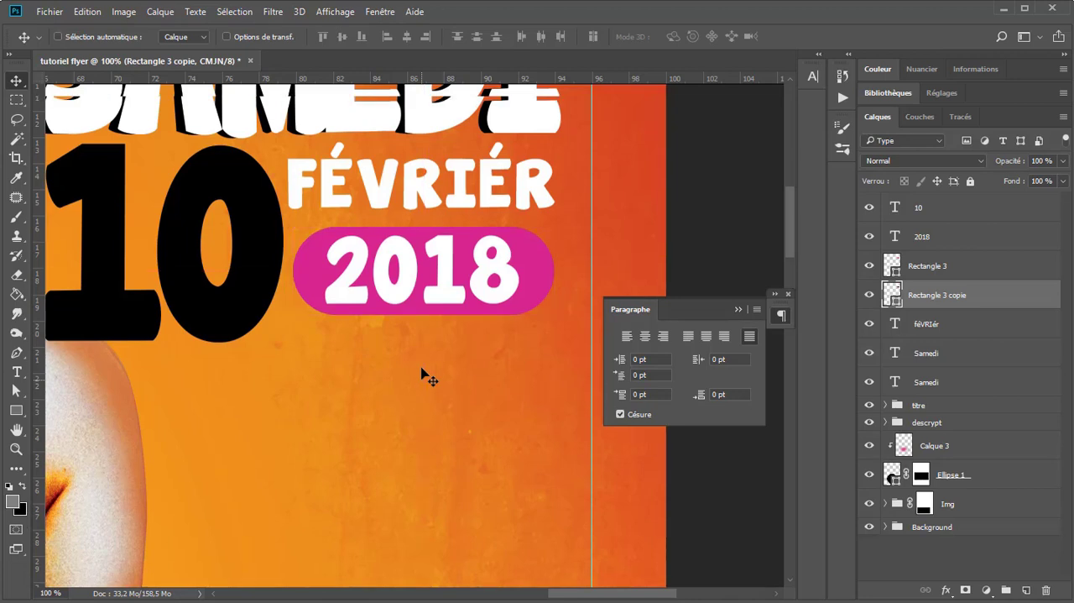
Step: Skew the rounded rectangle's copy horizontally by 11.03° from its top edge, with a black fill, as a shadow for the pink shape
key(ctrl+t)
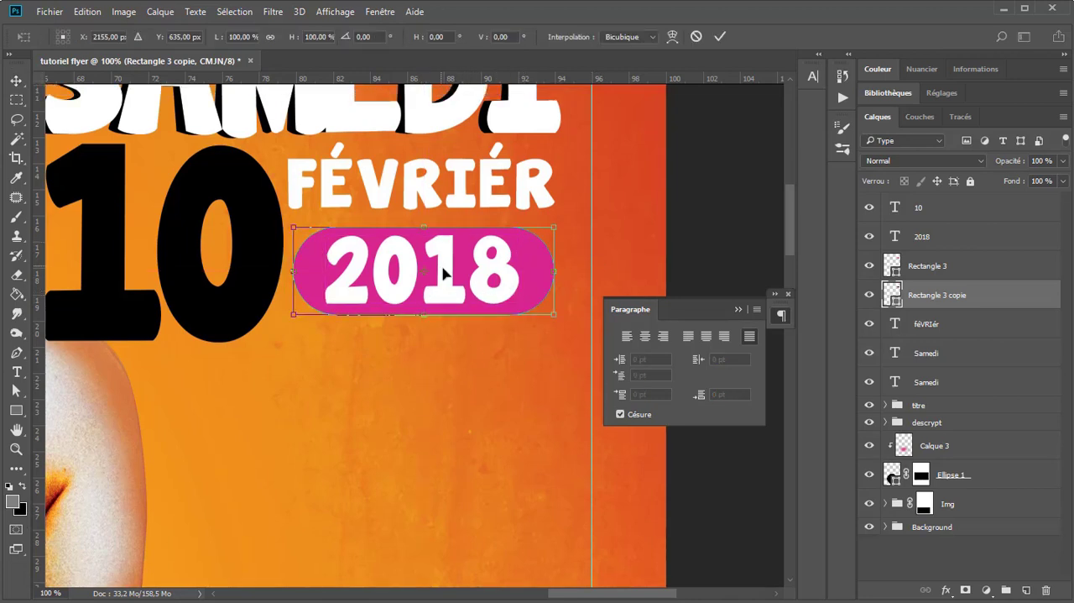
drag(422, 275, 427, 227)
right_click(518, 256)
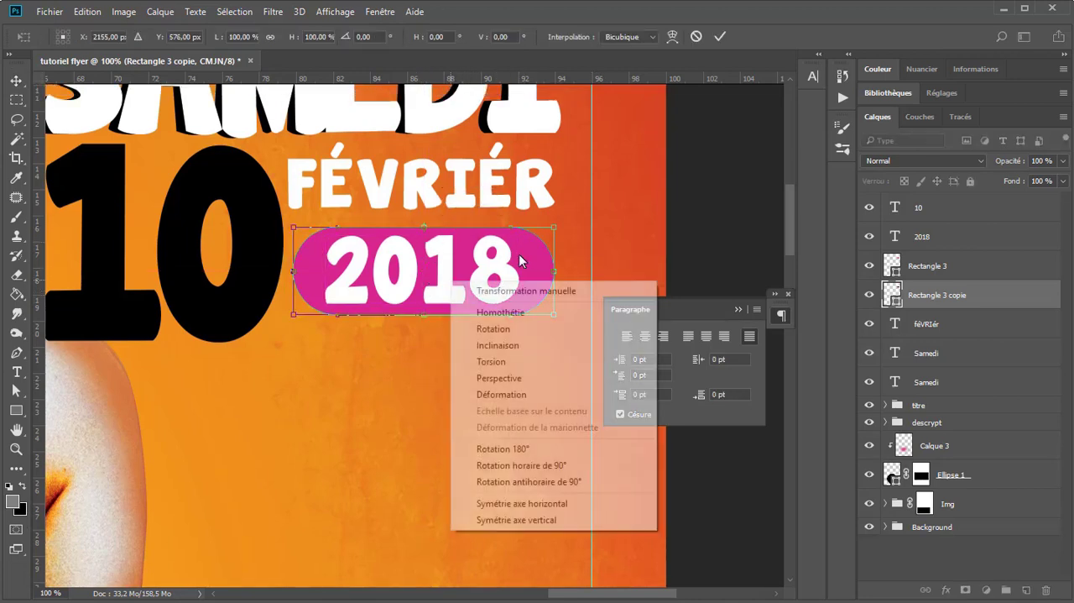
click(504, 362)
mouse_move(429, 317)
mouse_down()
mouse_move(417, 315)
mouse_move(445, 316)
mouse_up()
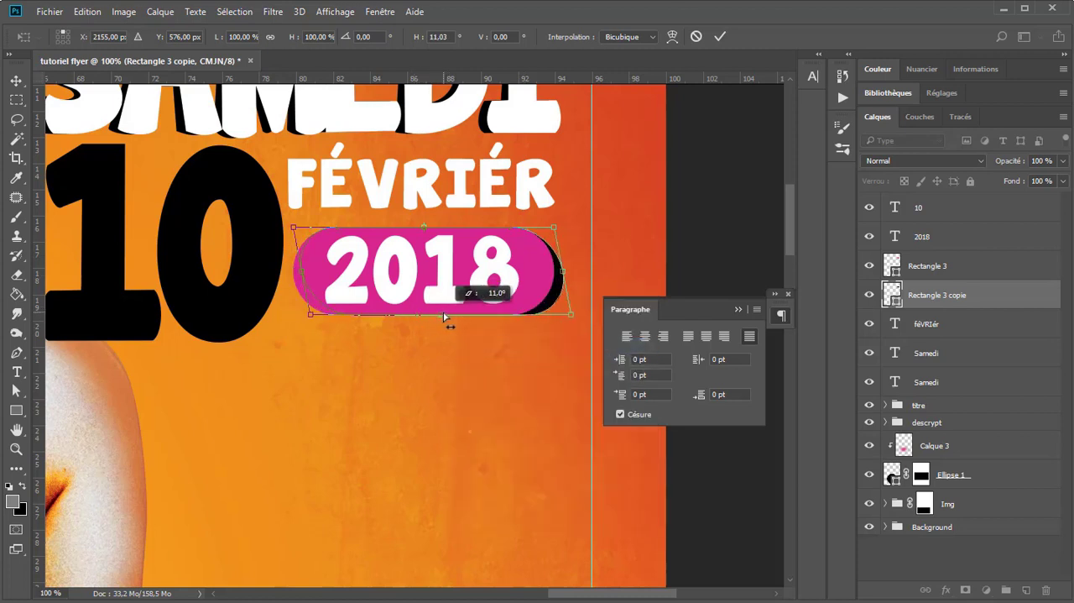
key(Return)
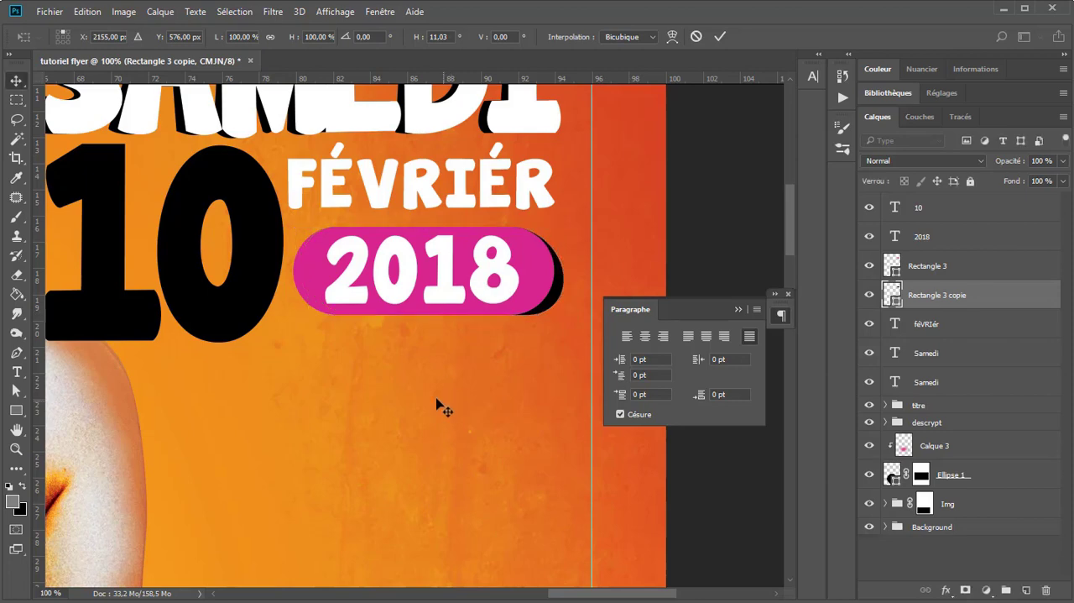
key(ctrl+minus)
key(ctrl+minus)
key(ctrl+minus)
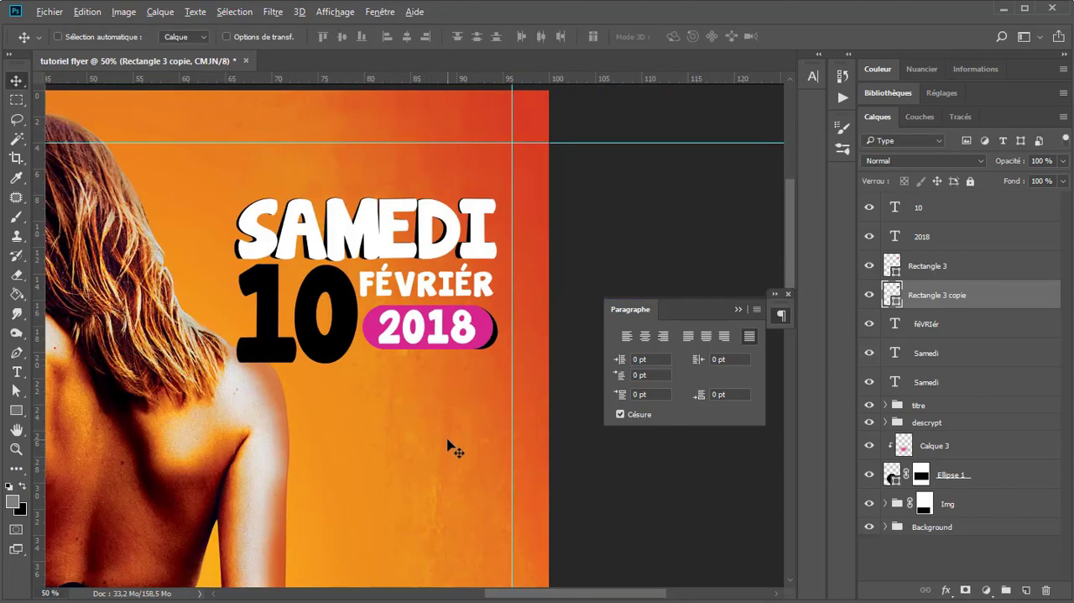
scroll(462, 356, down, 1)
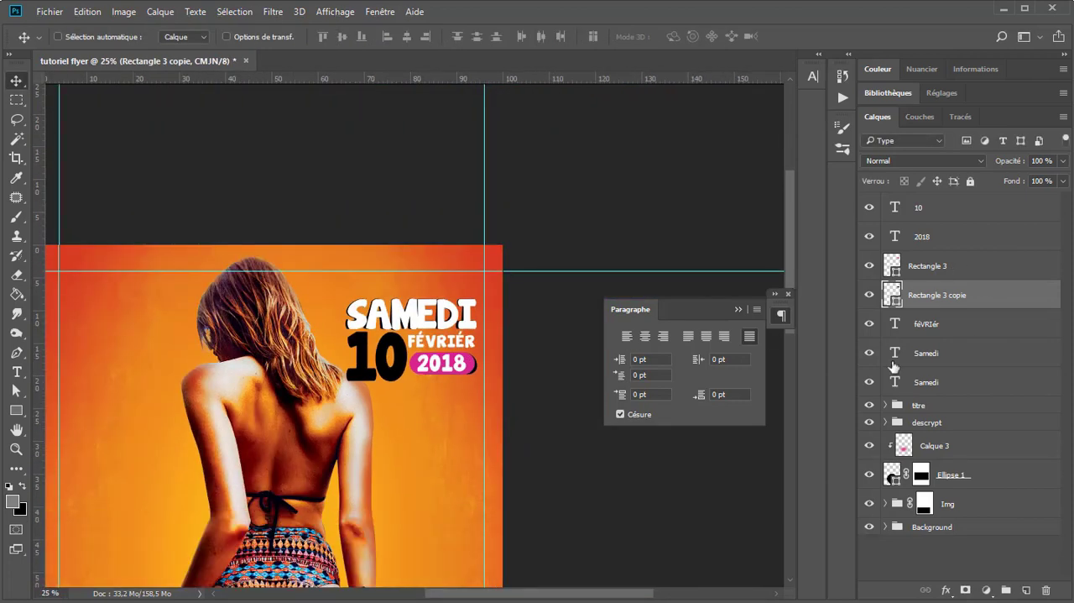
scroll(462, 333, up, 1)
scroll(462, 336, up, 2)
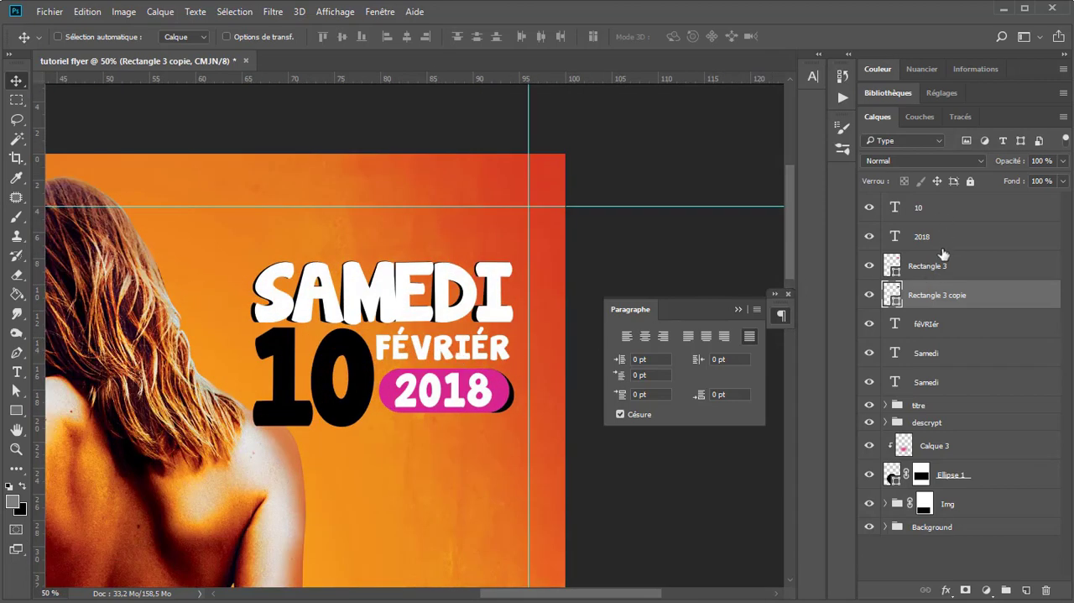
Step: Group the date block's text and rectangle layers under the name "date" and save the document
click(942, 210)
shift+click(946, 382)
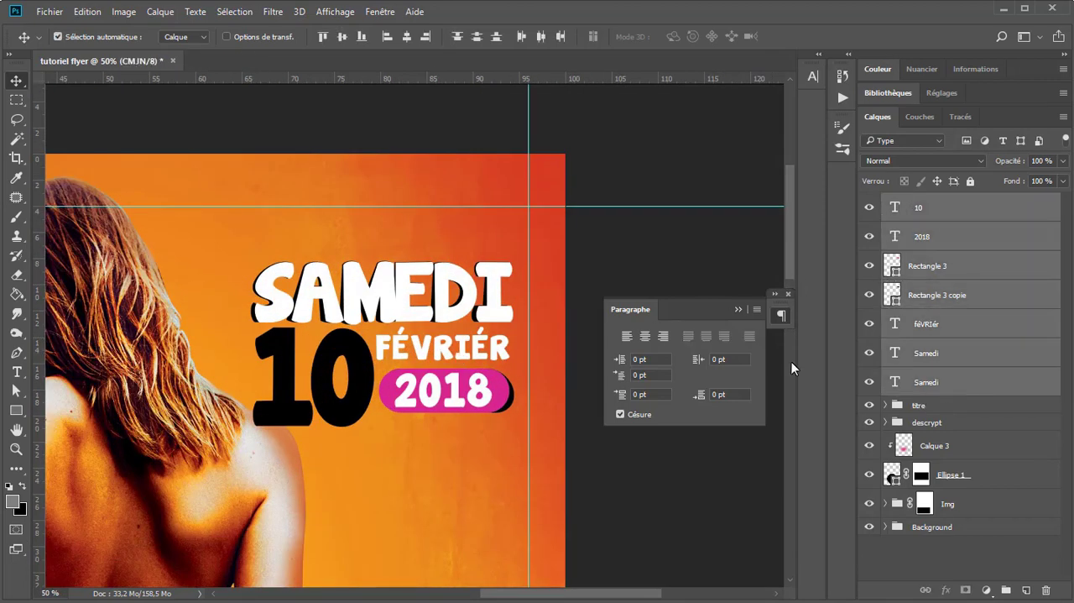
key(ctrl+g)
double_click(928, 203)
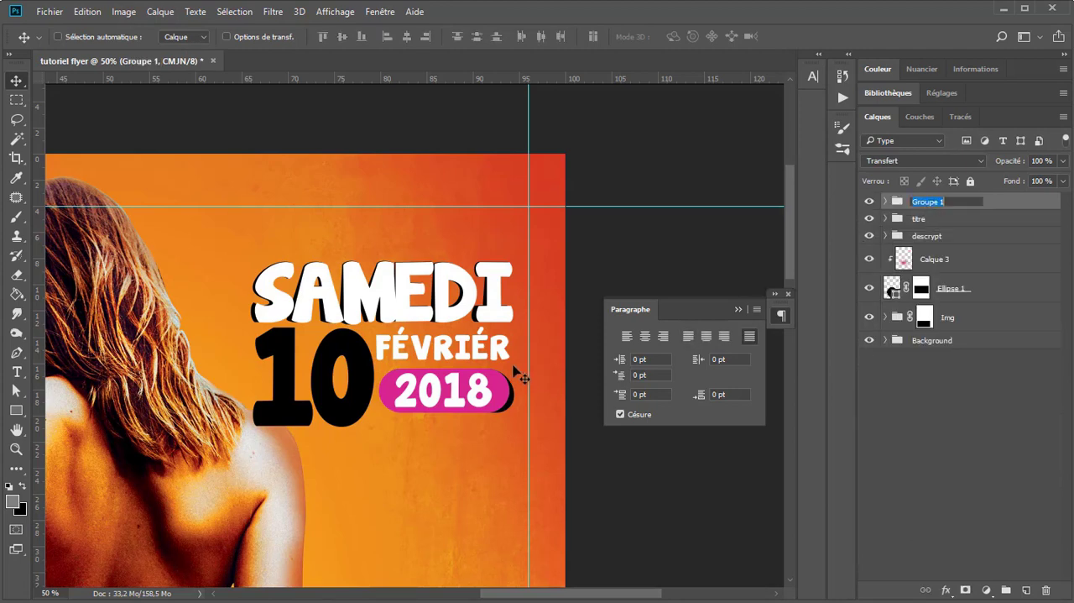
key(Return)
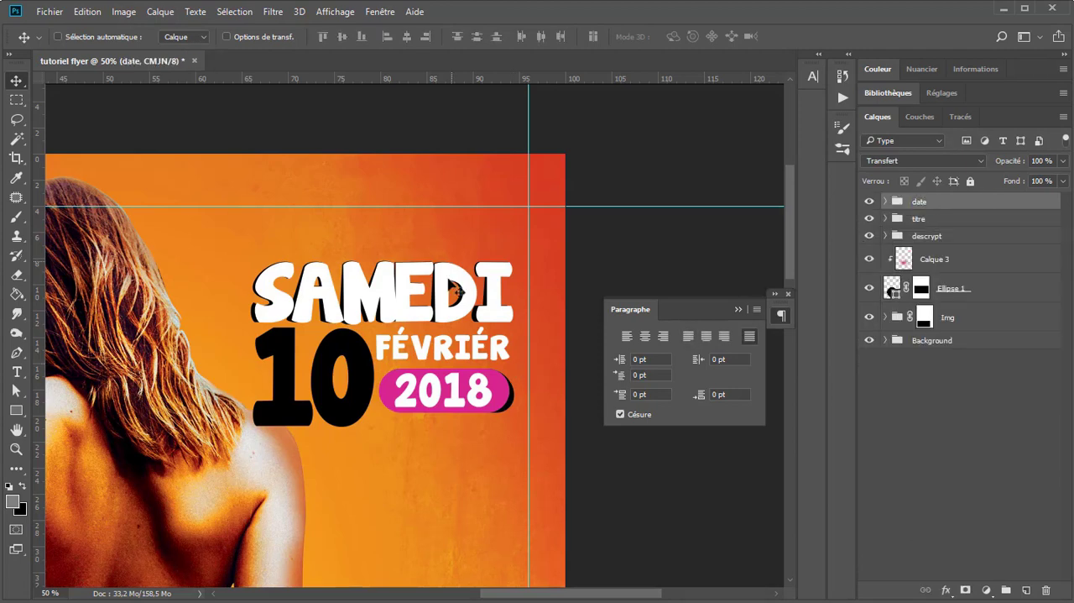
scroll(467, 367, down, 1)
key(ctrl+s)
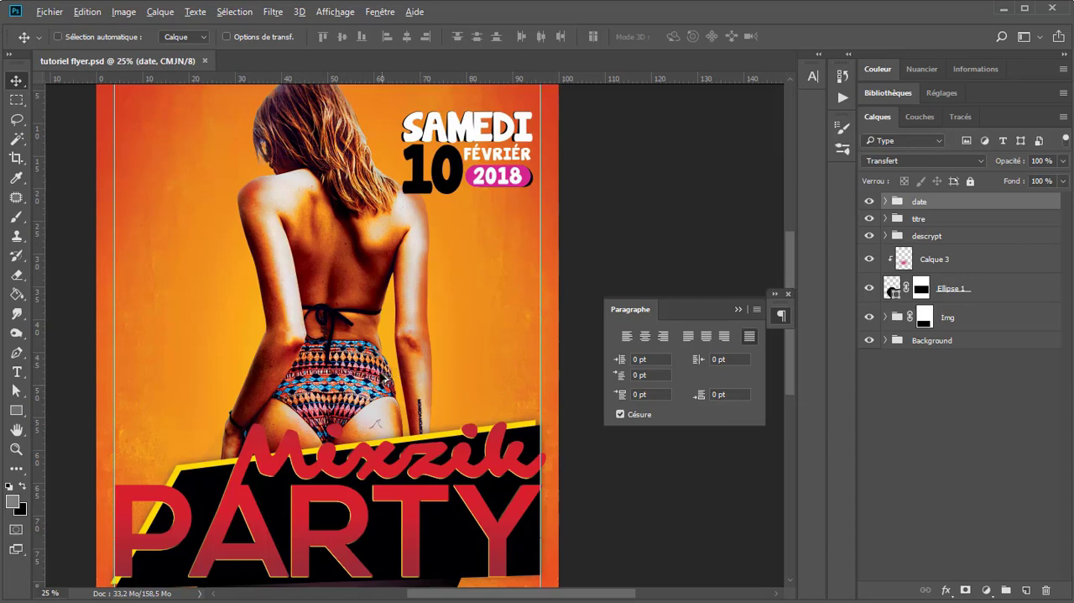
Step: Add an "Info&resa" text layer in the flyer's lower-left corner, just above the bottom margin guide
scroll(348, 441, down, 1)
scroll(407, 462, up, 2)
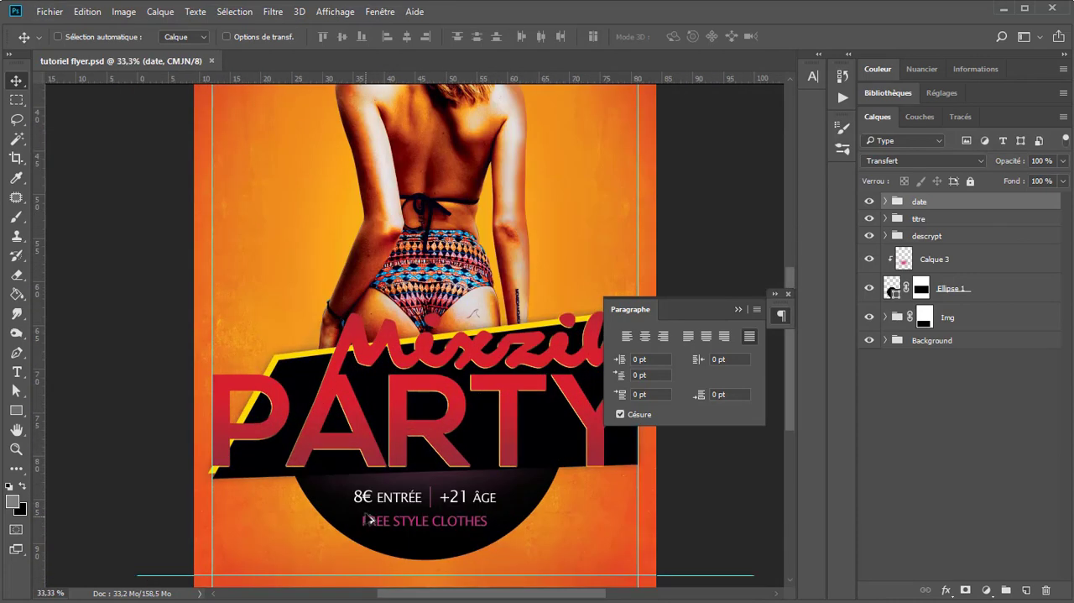
drag(431, 492, 414, 359)
click(737, 310)
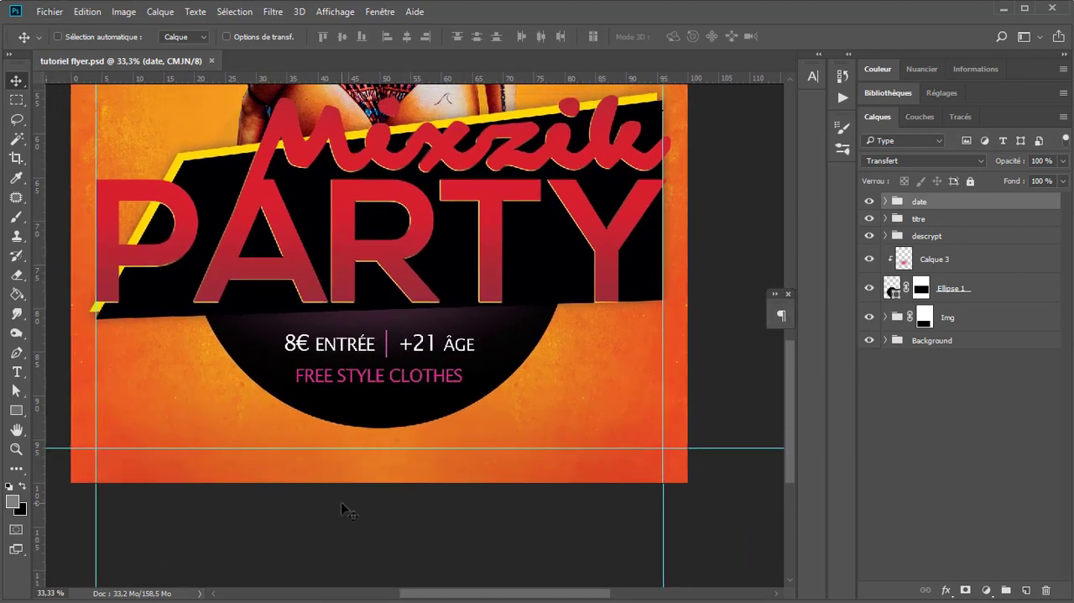
click(17, 371)
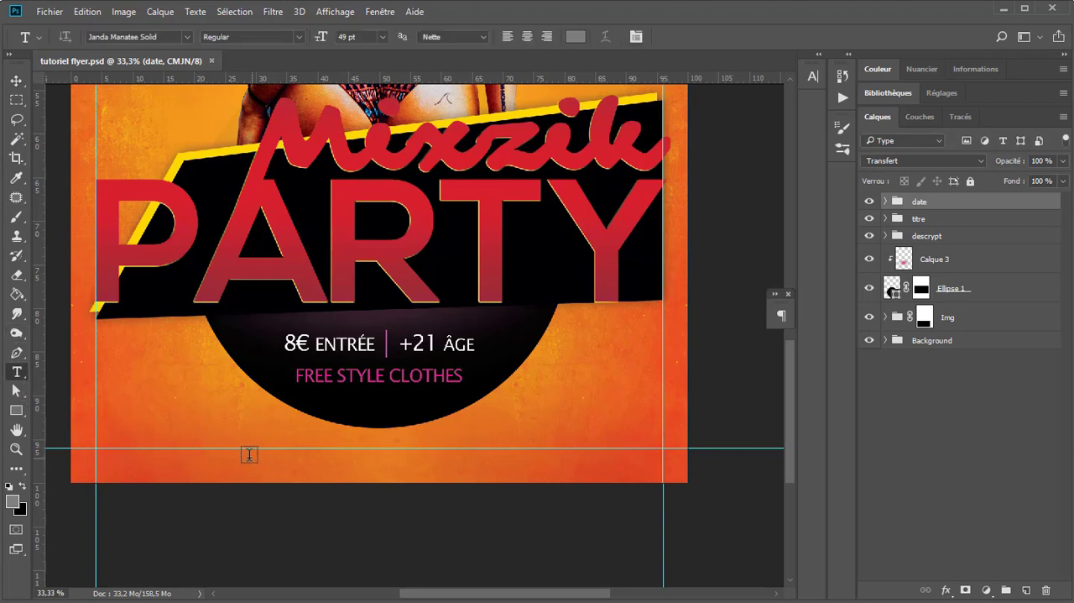
click(104, 438)
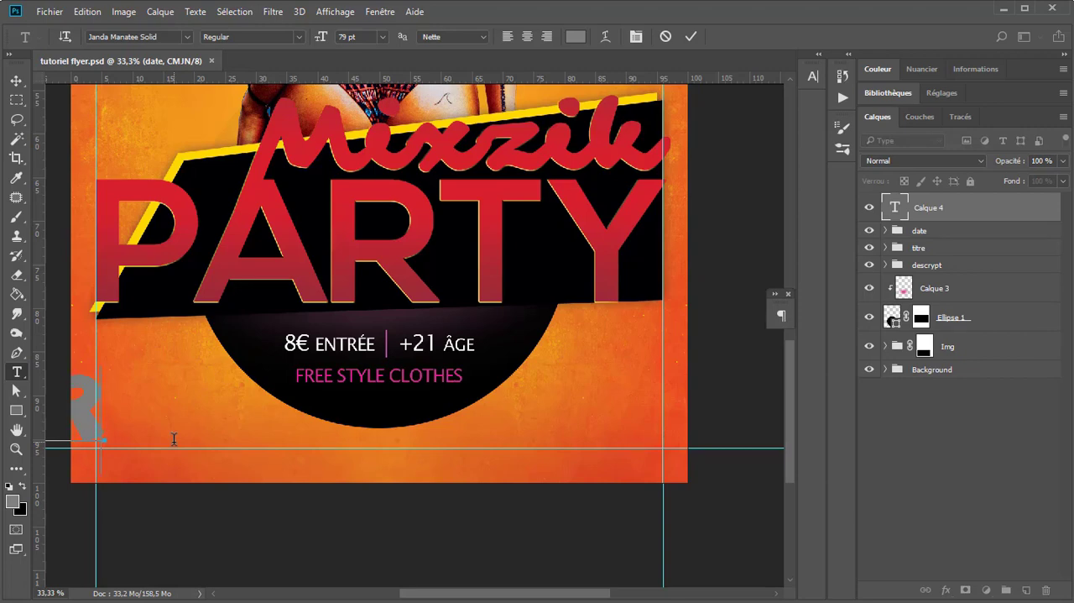
Step: Colour the whole "Info&resa" text white (ffffff)
key(ctrl+a)
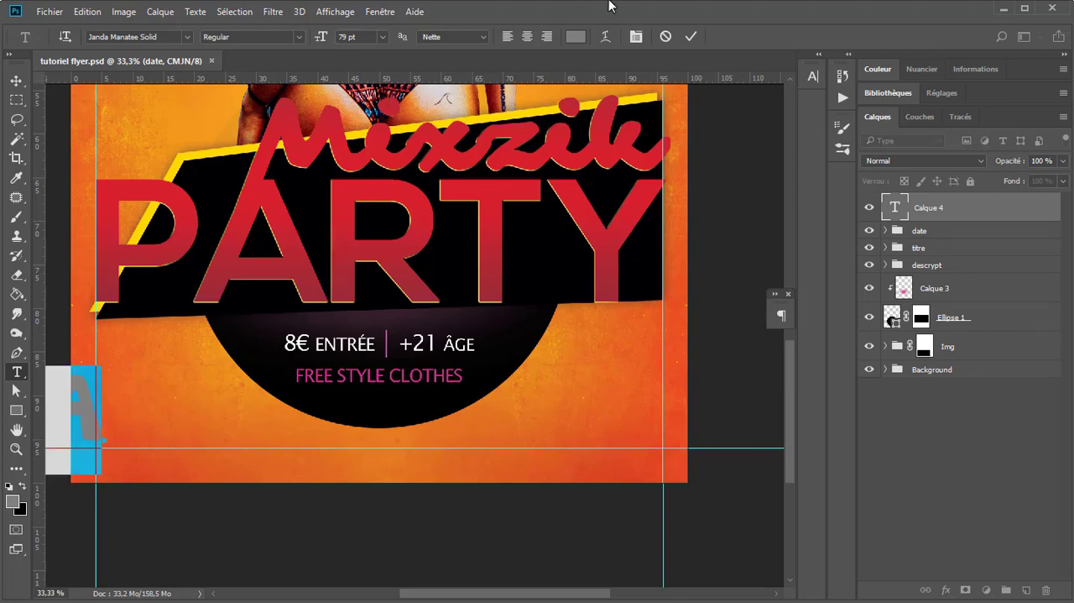
click(576, 36)
click(617, 113)
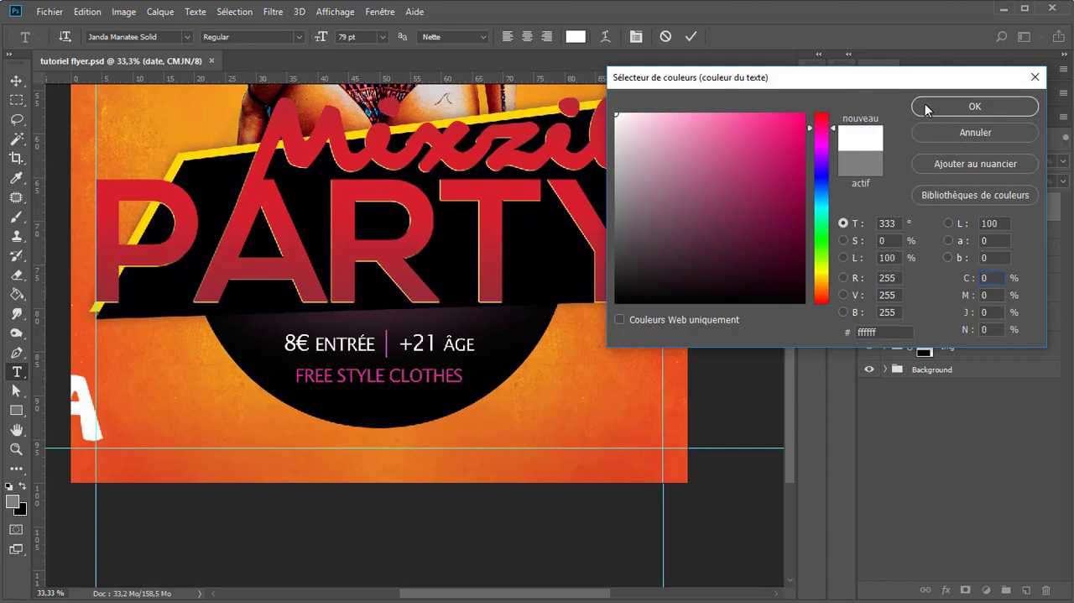
click(927, 106)
Step: Set the "Info&resa" text to Nexa Bold at 20 pt and place it against the left margin guide
drag(321, 38, 280, 44)
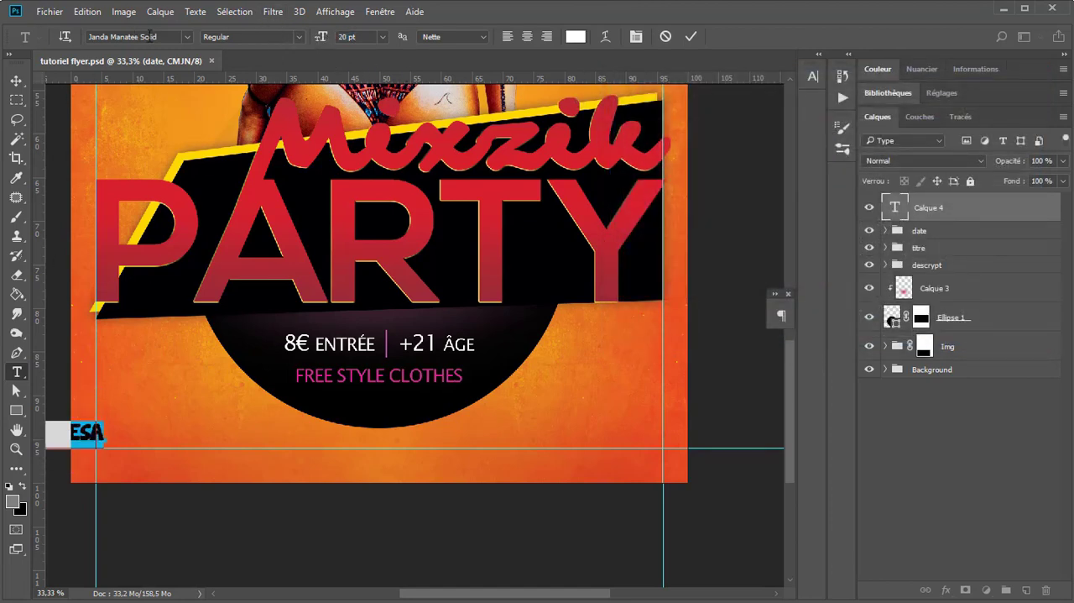
click(164, 38)
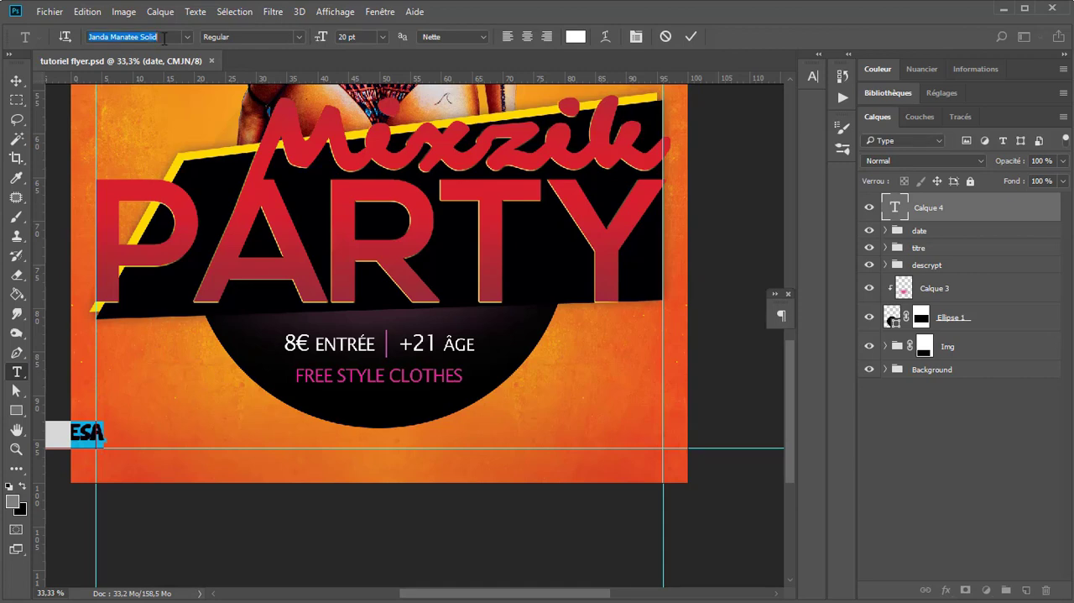
text(nexa)
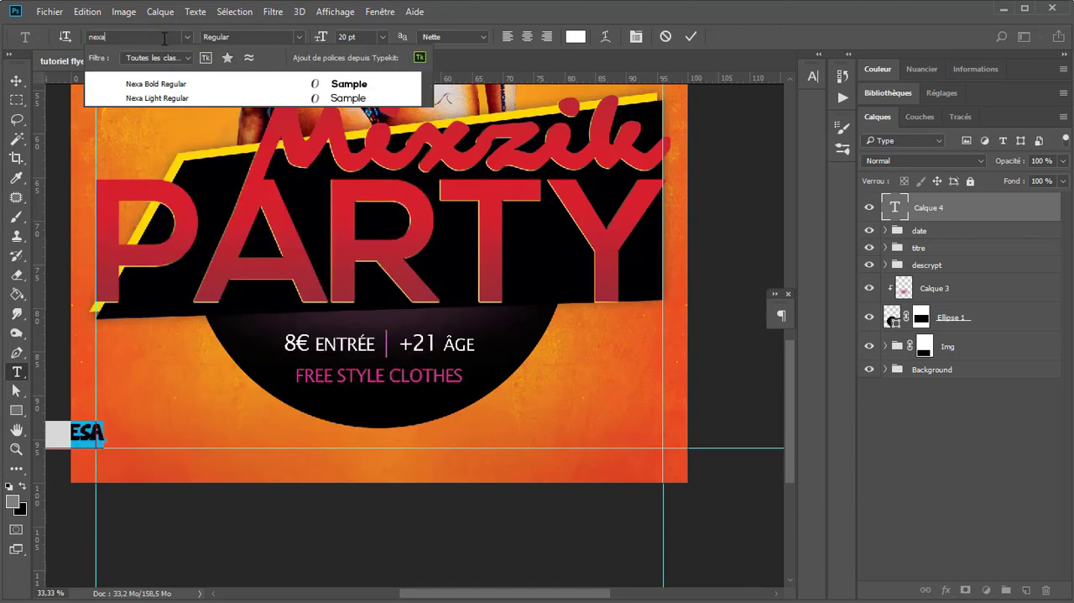
key(Return)
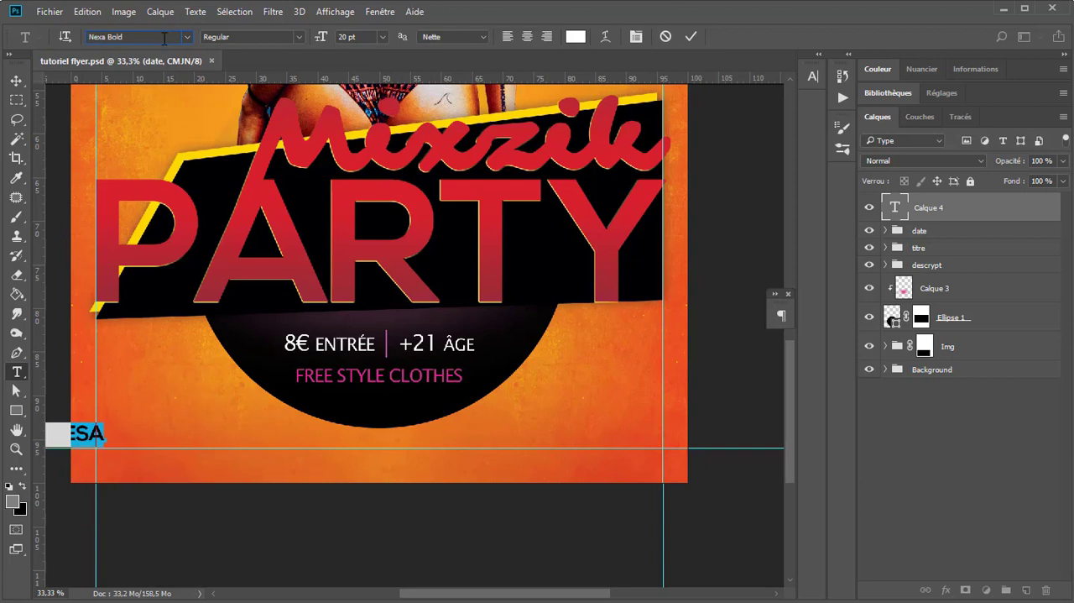
click(16, 81)
drag(71, 432, 170, 433)
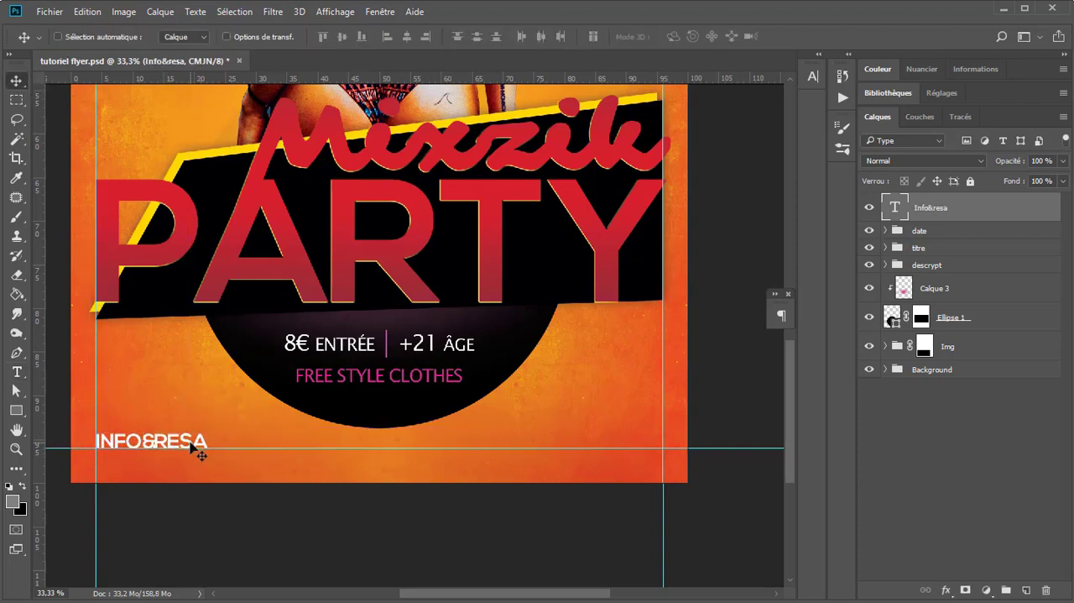
Step: Change the "Info&resa" text to Nexa Light at 14 pt
key(t)
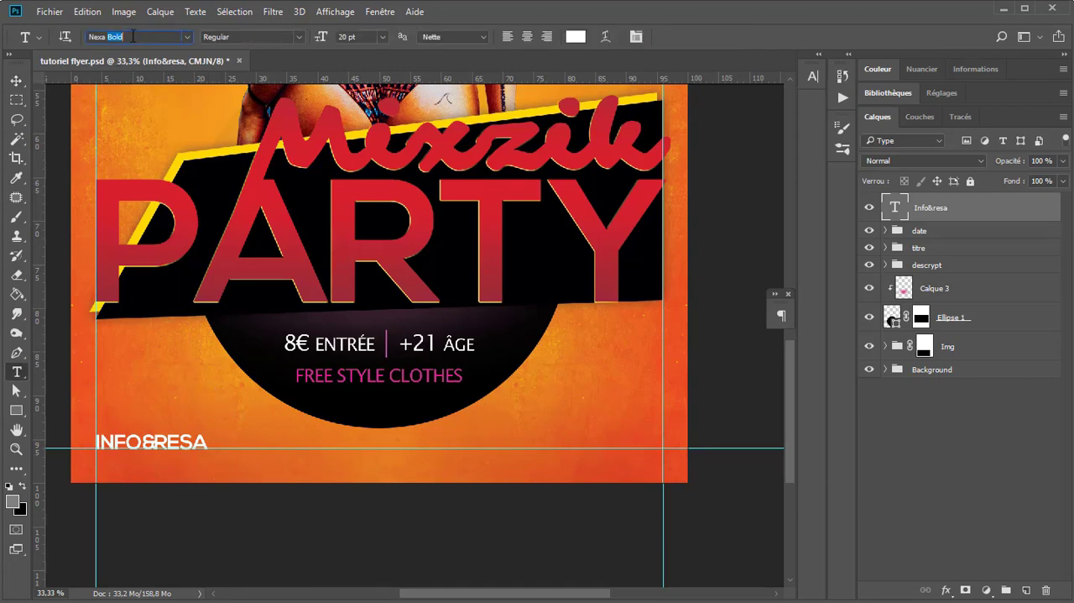
key(BackSpace)
key(Down)
key(Down)
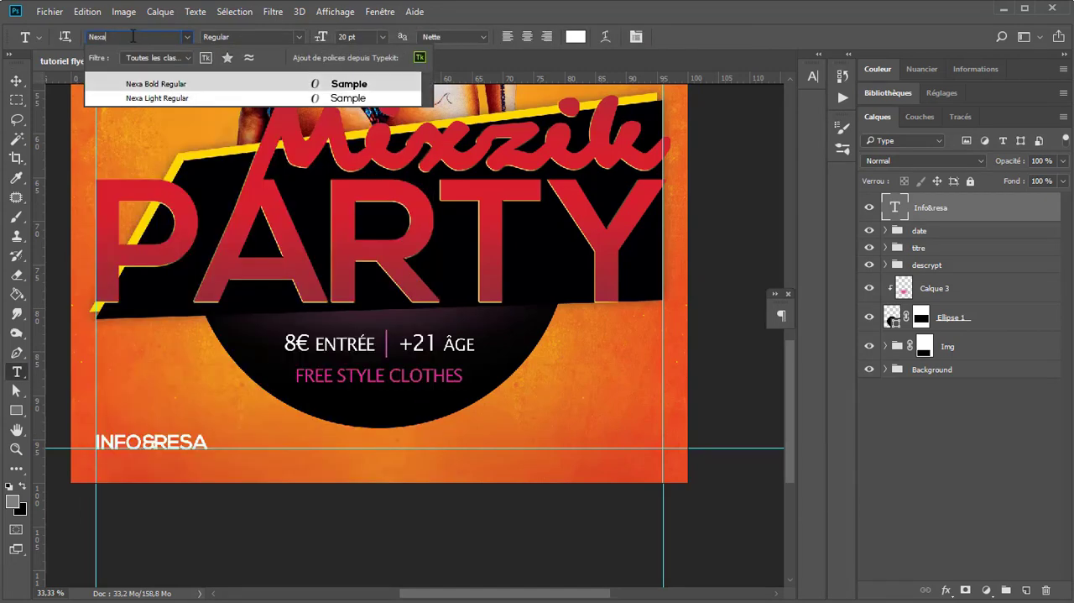
key(Return)
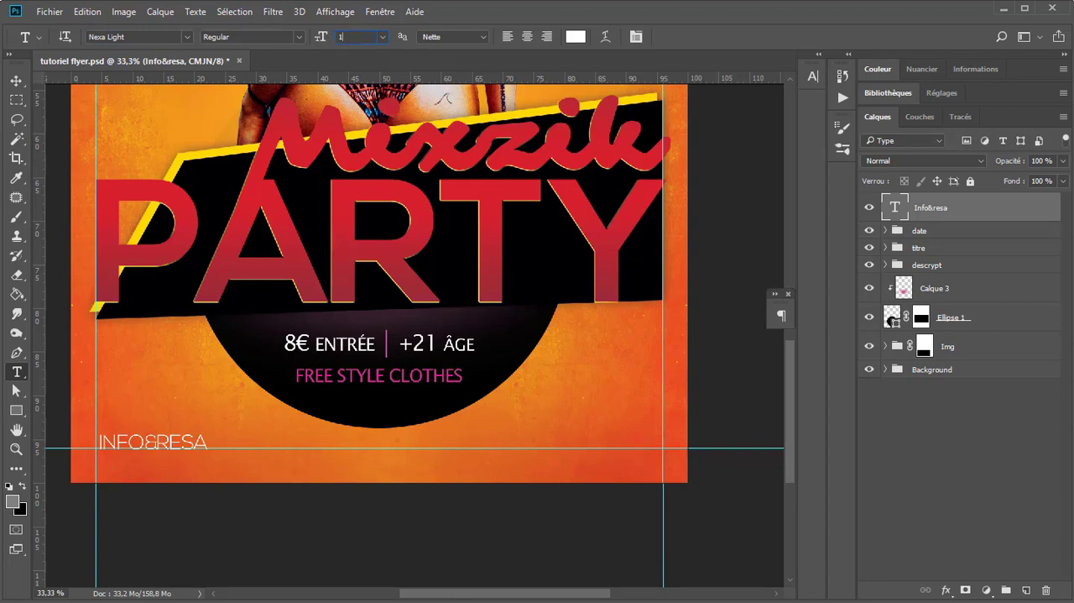
text(14)
key(Return)
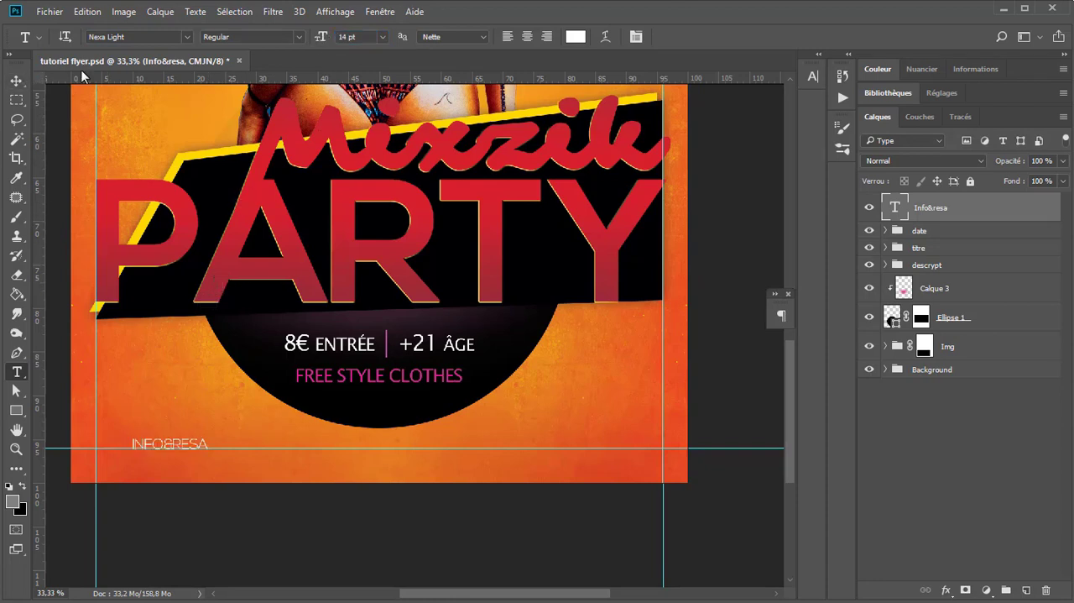
Step: Set the tracking of the "Info&resa" text to 0
click(812, 76)
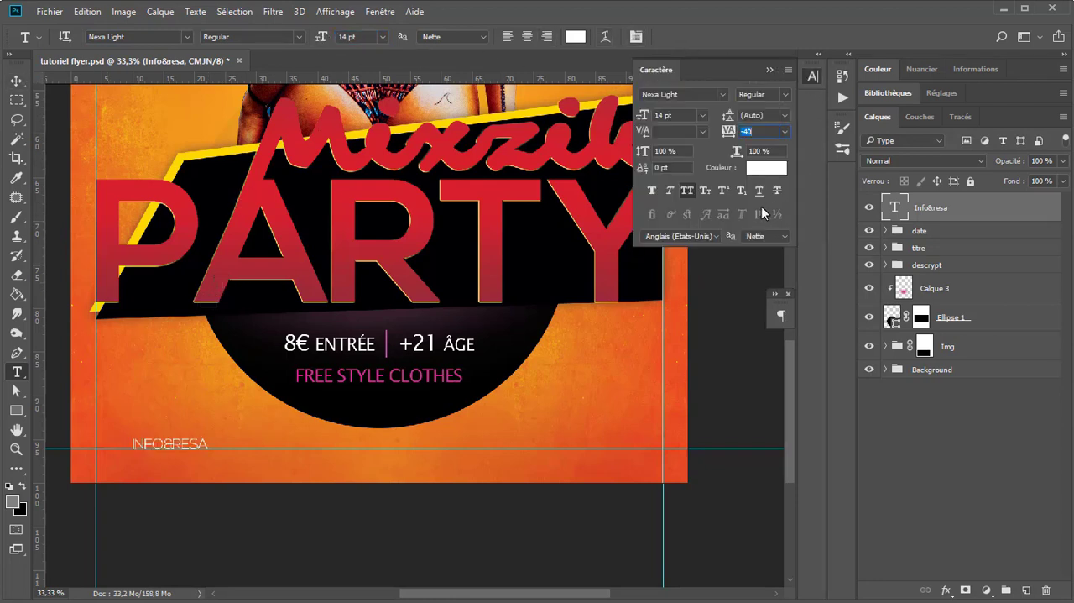
click(758, 130)
text(0)
key(Return)
Step: Move "Info&resa" back towards the left margin guide and nudge it slightly up above the bottom guide
click(16, 80)
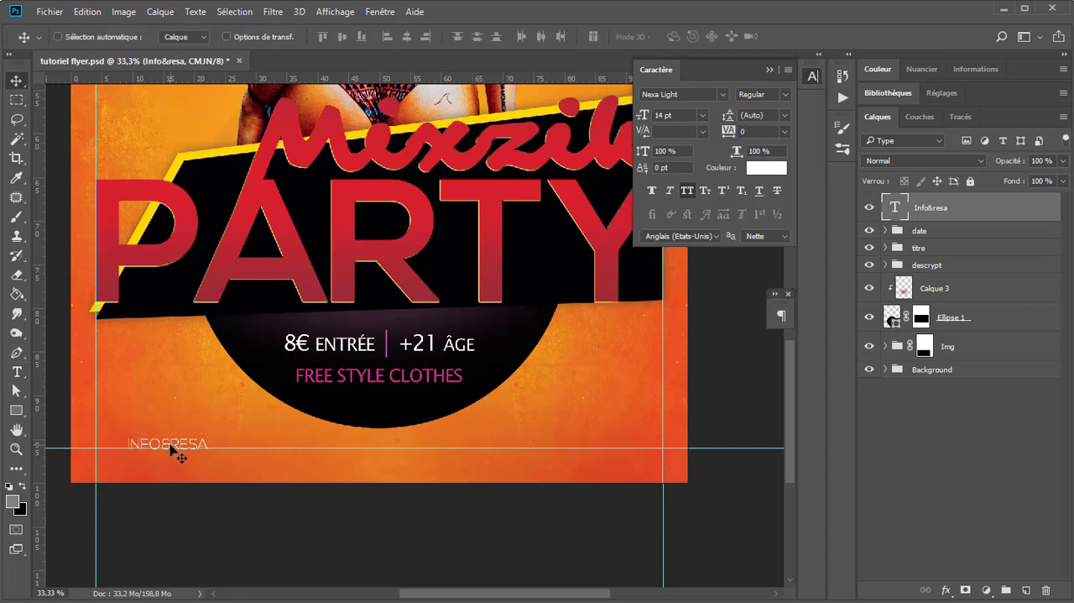
drag(180, 451, 151, 444)
key(Up)
key(Up)
key(Up)
Step: Left-align the "Info&resa" paragraph and reposition it so it starts at the left margin guide
key(t)
click(184, 440)
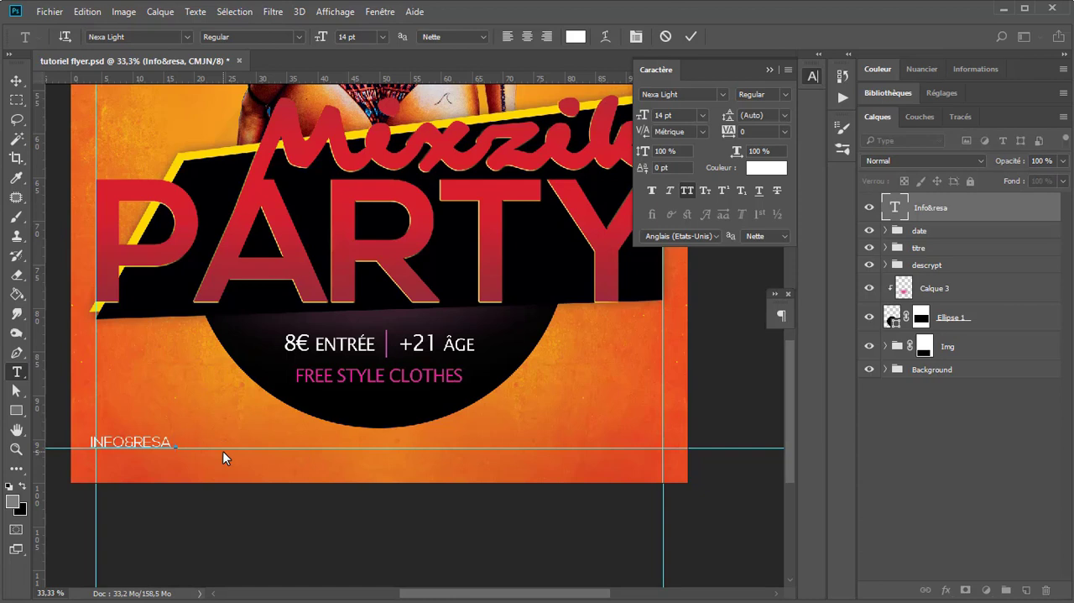
key(ctrl+a)
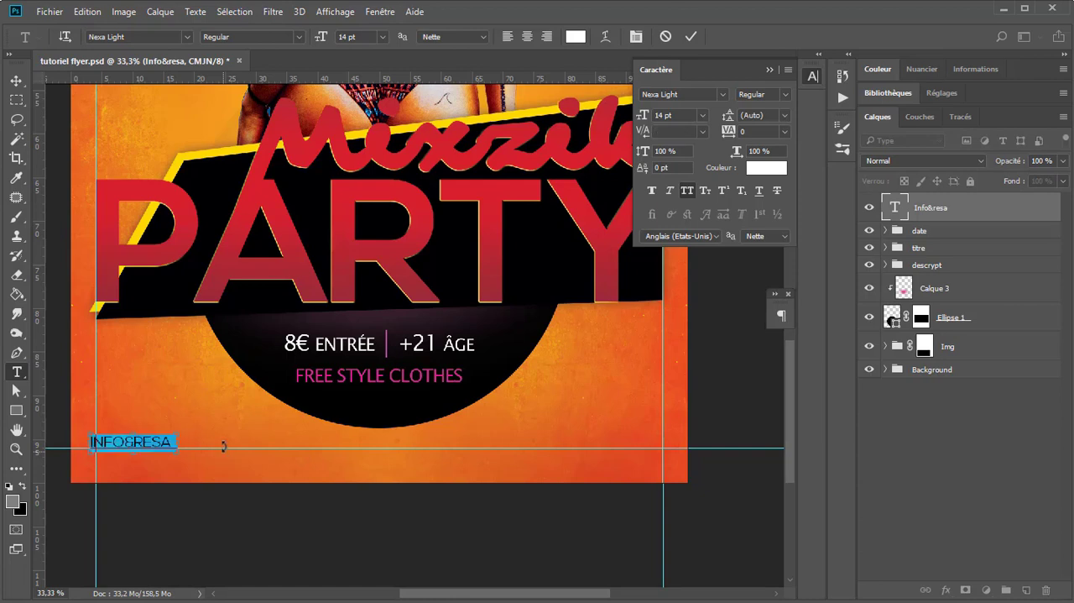
click(512, 36)
click(16, 80)
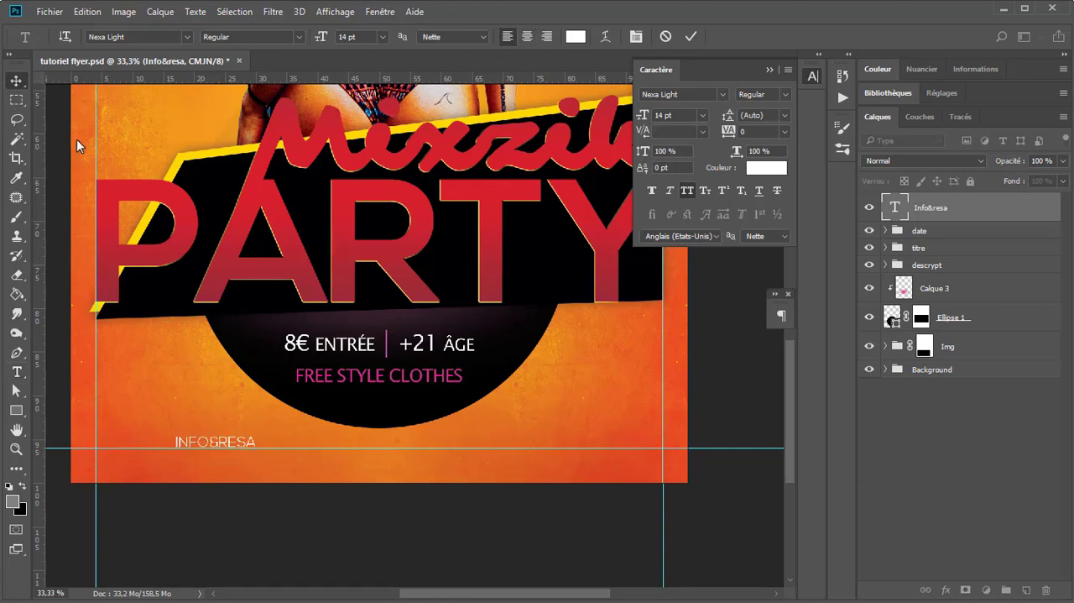
drag(210, 443, 132, 443)
Step: Add the contact phone number after "Info&resa:" and set the digits following the country code in Nexa Bold
key(t)
click(183, 443)
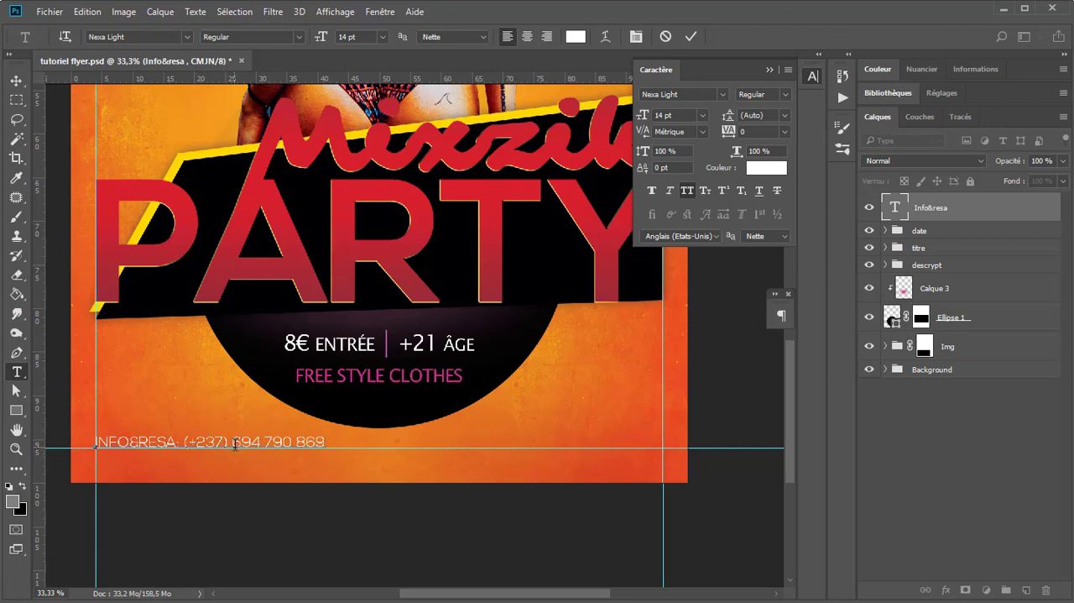
drag(233, 443, 325, 442)
double_click(681, 96)
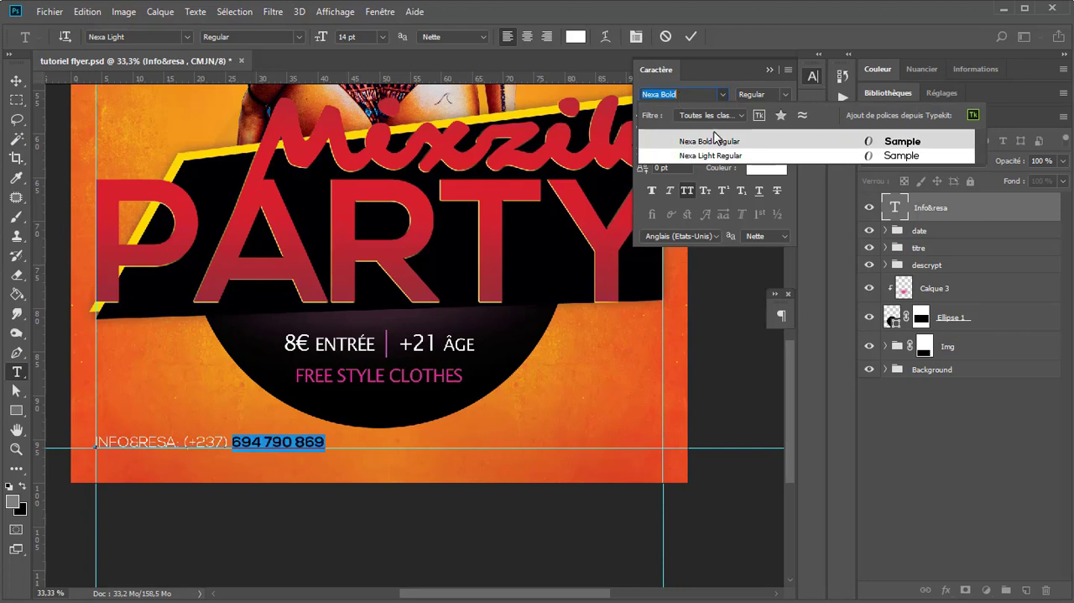
click(757, 140)
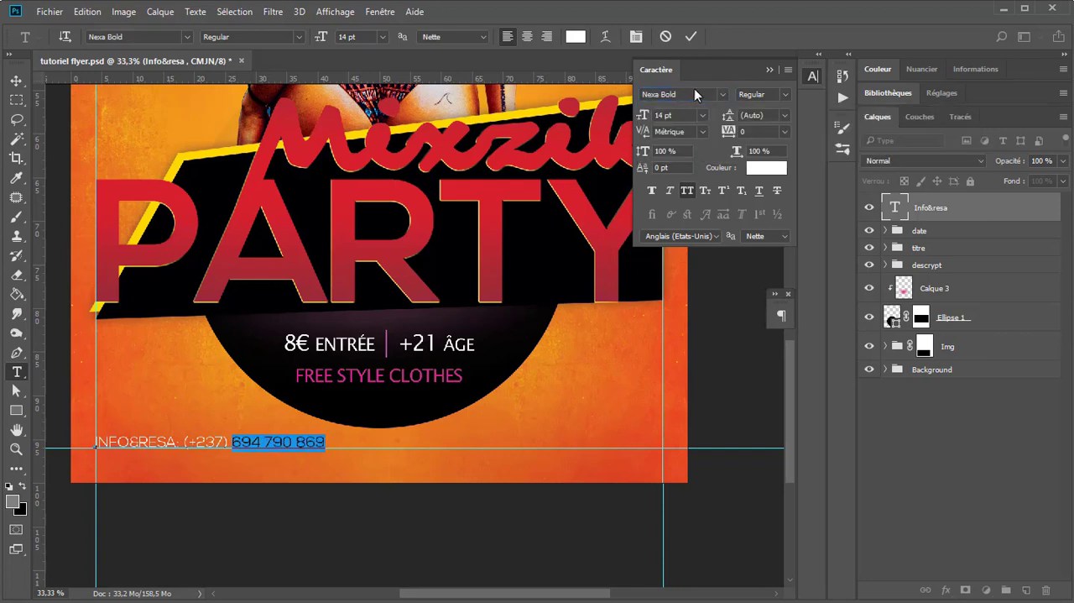
click(691, 37)
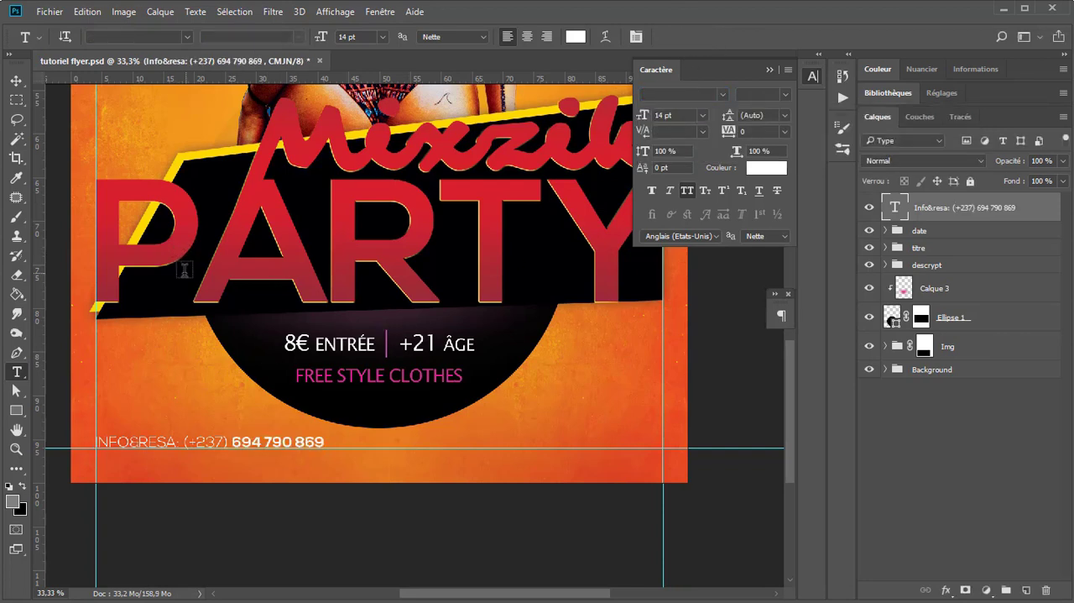
Step: Duplicate the contact line, right-align the copy's text and place it against the right margin guide
click(19, 81)
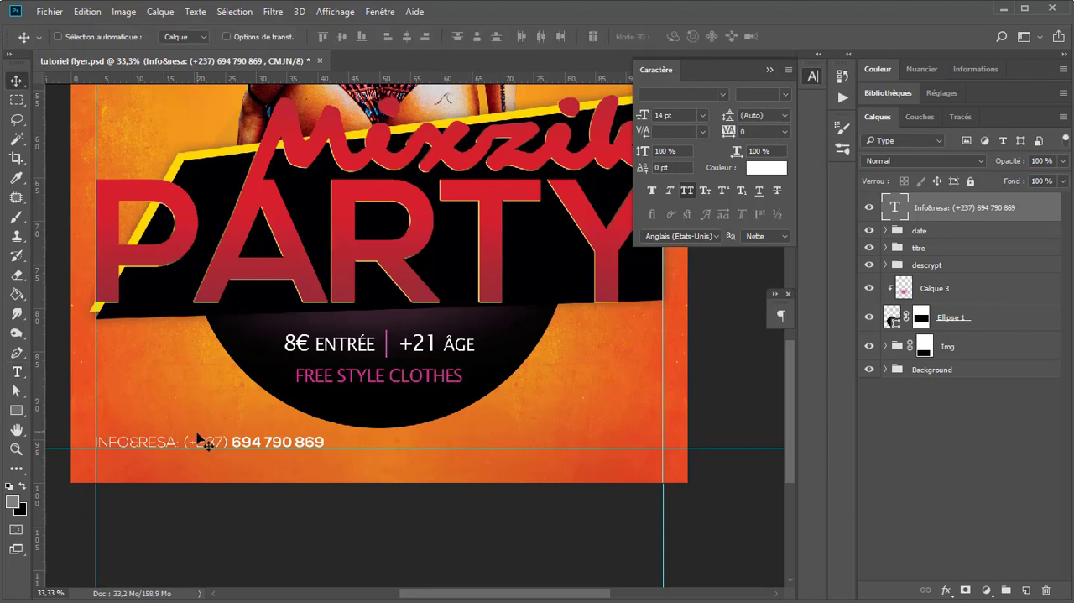
drag(206, 435, 531, 436)
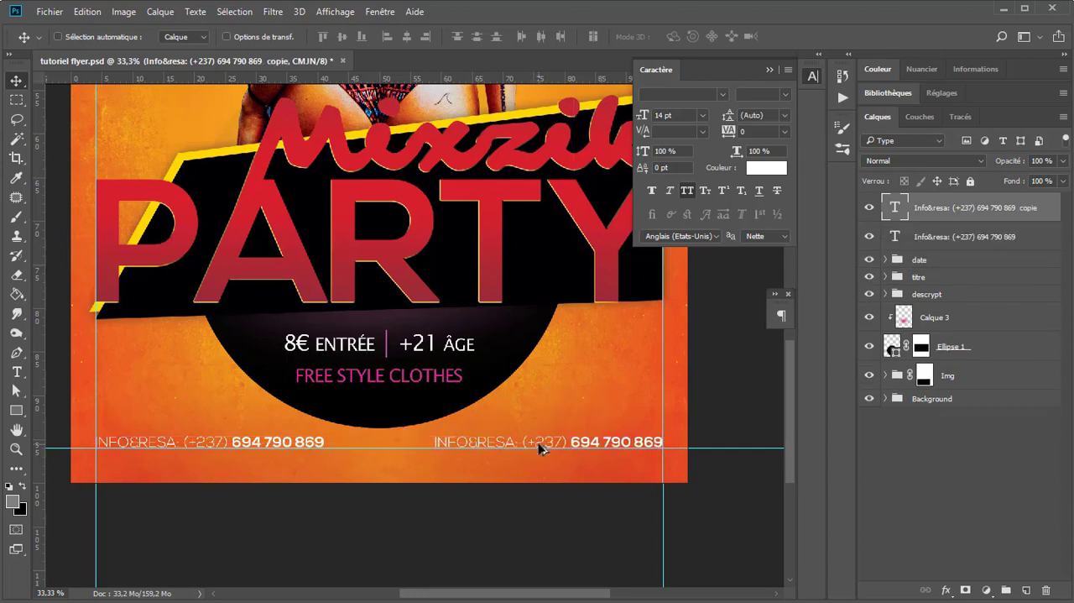
key(t)
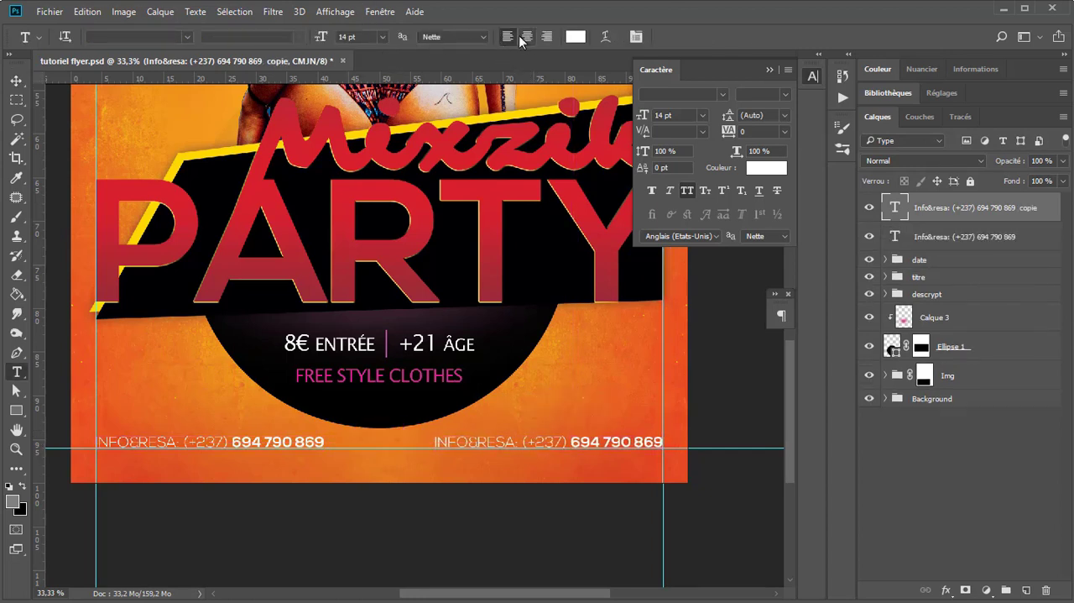
click(16, 82)
drag(426, 446, 663, 442)
Step: Replace the duplicated contact line's text with "DAY LIGHT VIEW CREATION"
key(t)
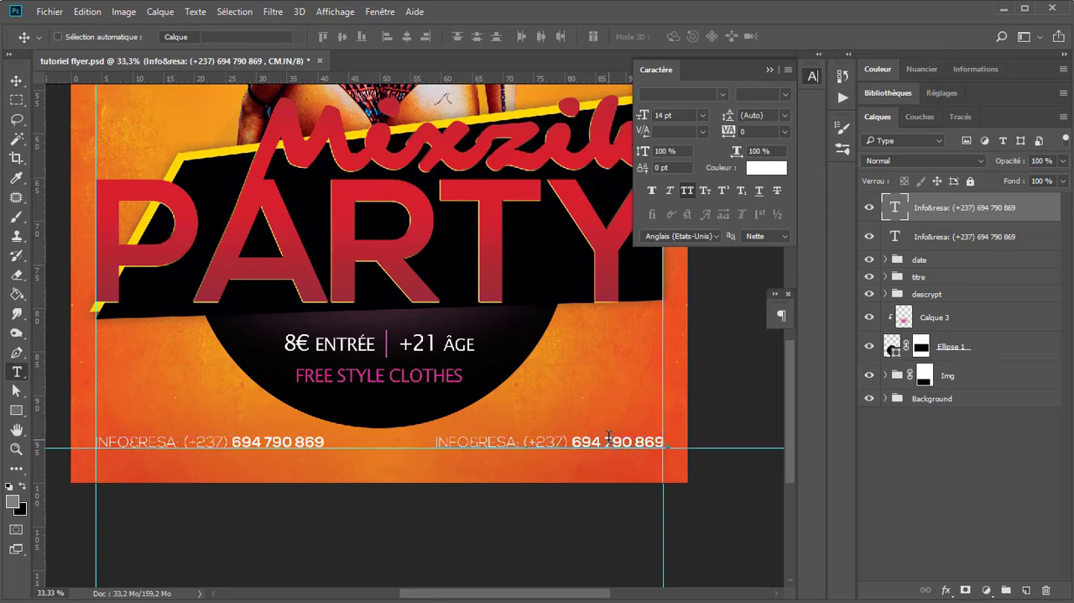
click(609, 442)
key(ctrl+a)
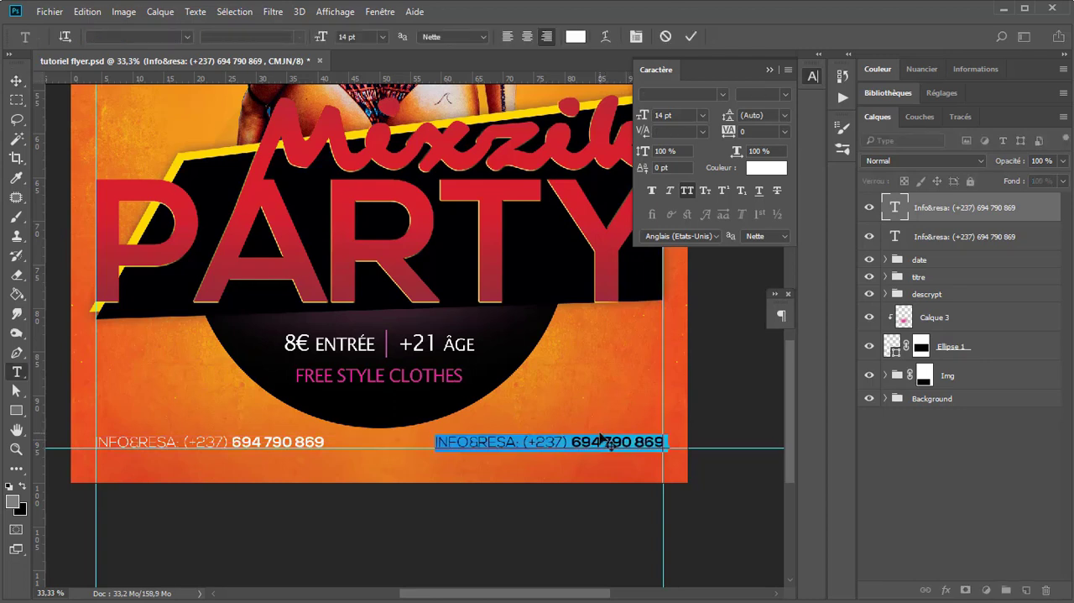
text(DA)
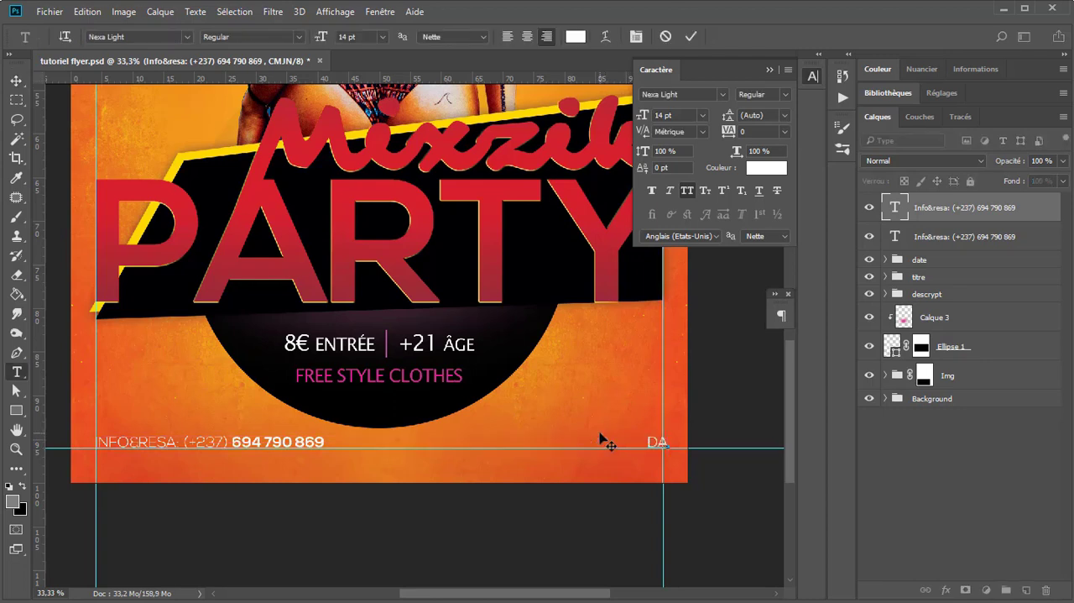
text(Y LIGHT VIEW CREATION)
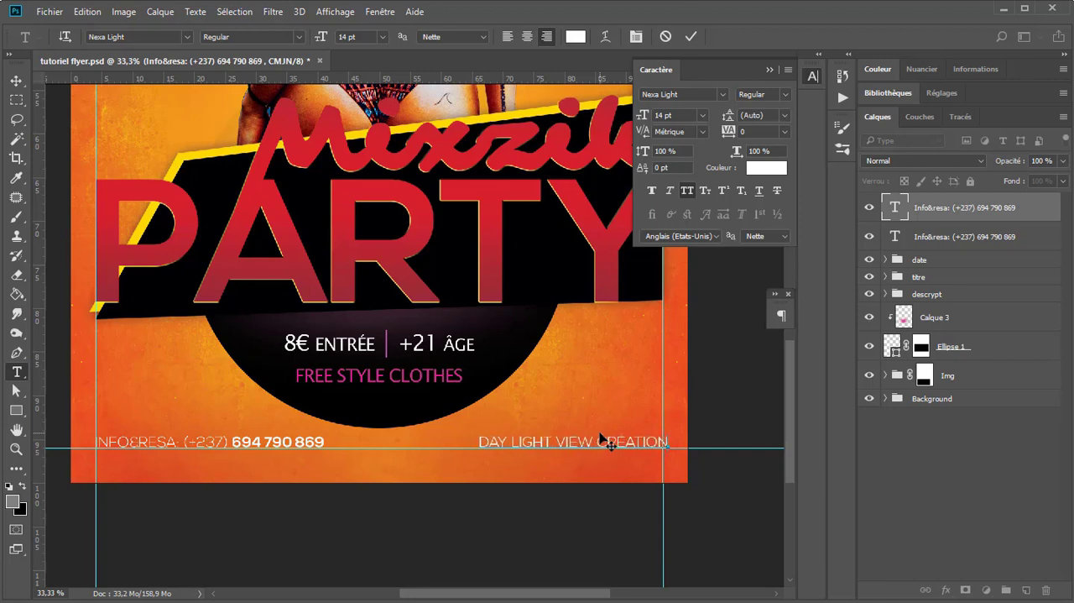
Step: Commit the credit line's text and shift the line so its end meets the right margin guide
click(690, 37)
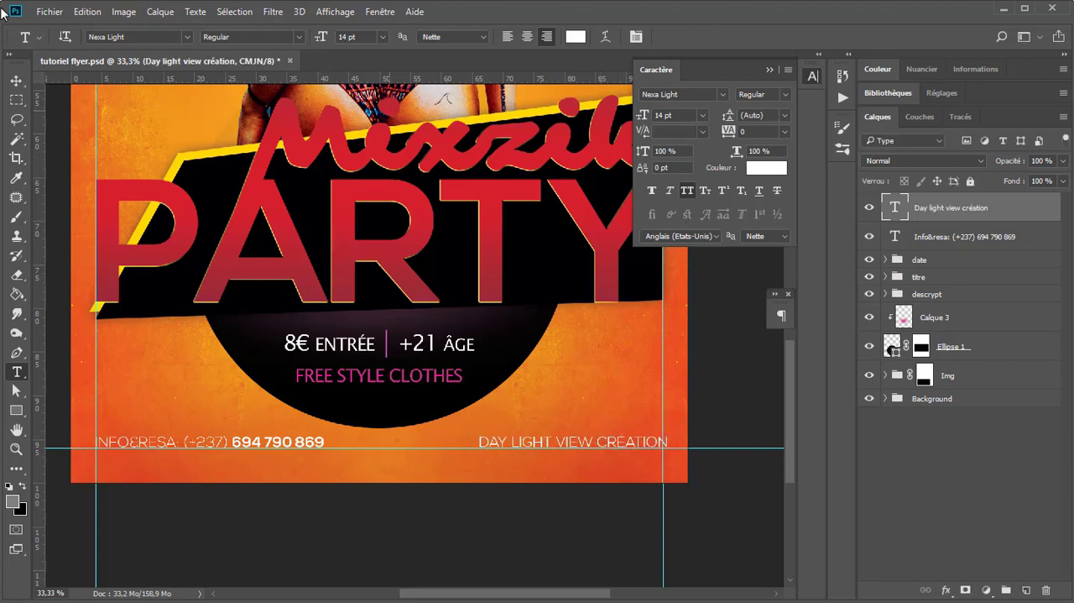
key(v)
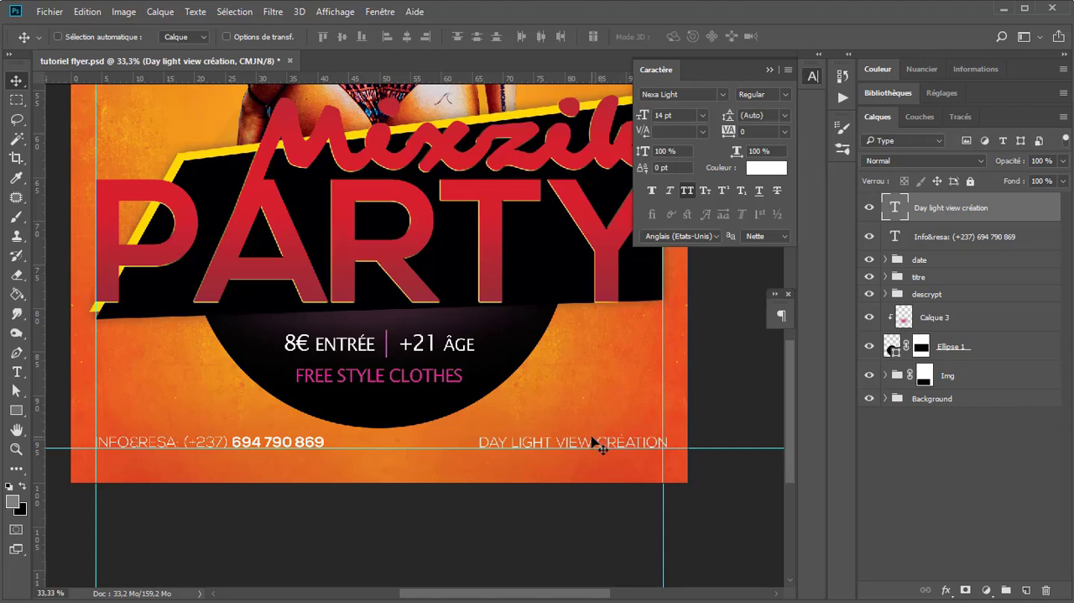
drag(596, 444, 590, 449)
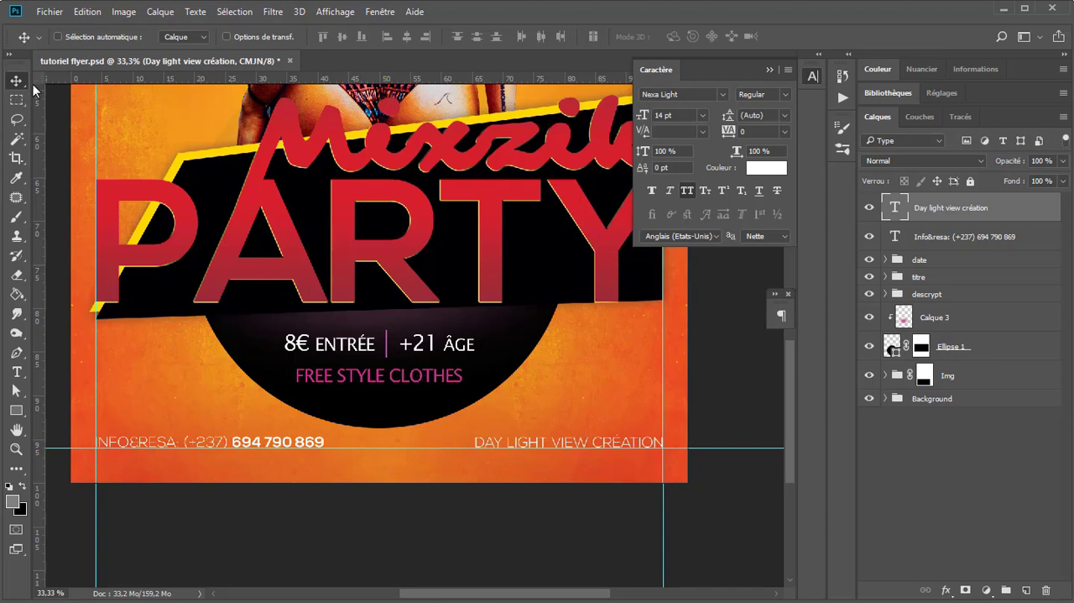
Step: Bring in the "icones reseaux sociaux" icon group and position it between the contact line and the credit line
click(58, 37)
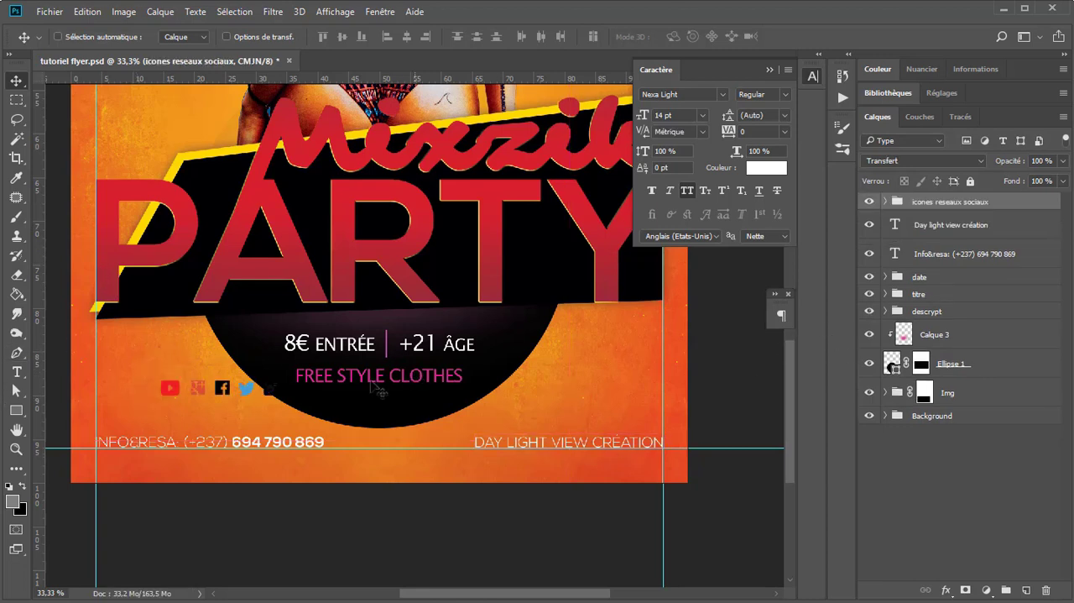
drag(201, 398, 378, 447)
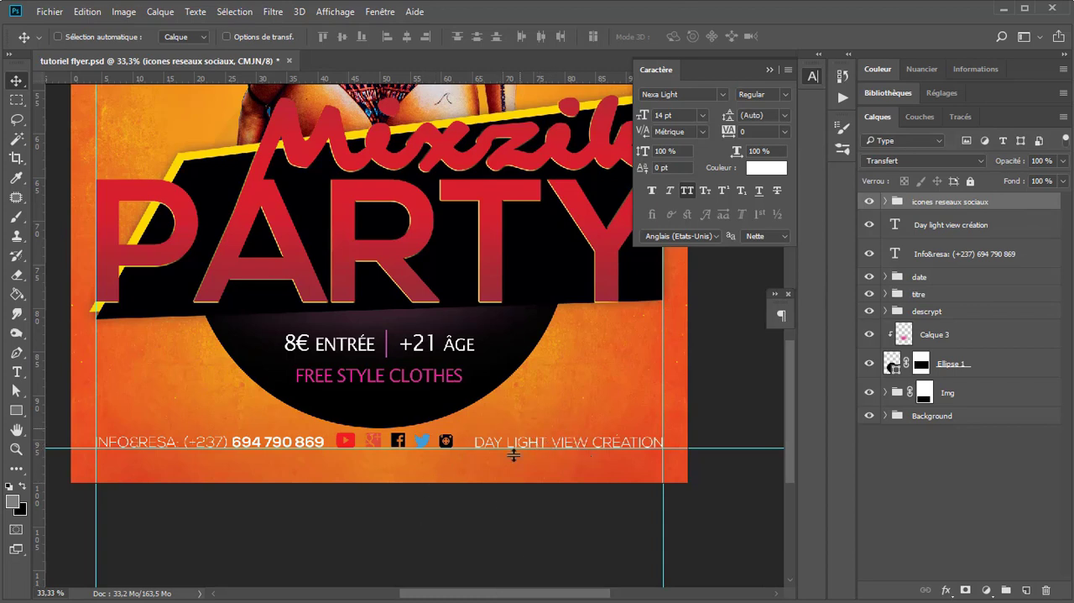
Step: Add a Color Overlay effect to the social icons group with Normal blend mode and 100% opacity
double_click(1037, 208)
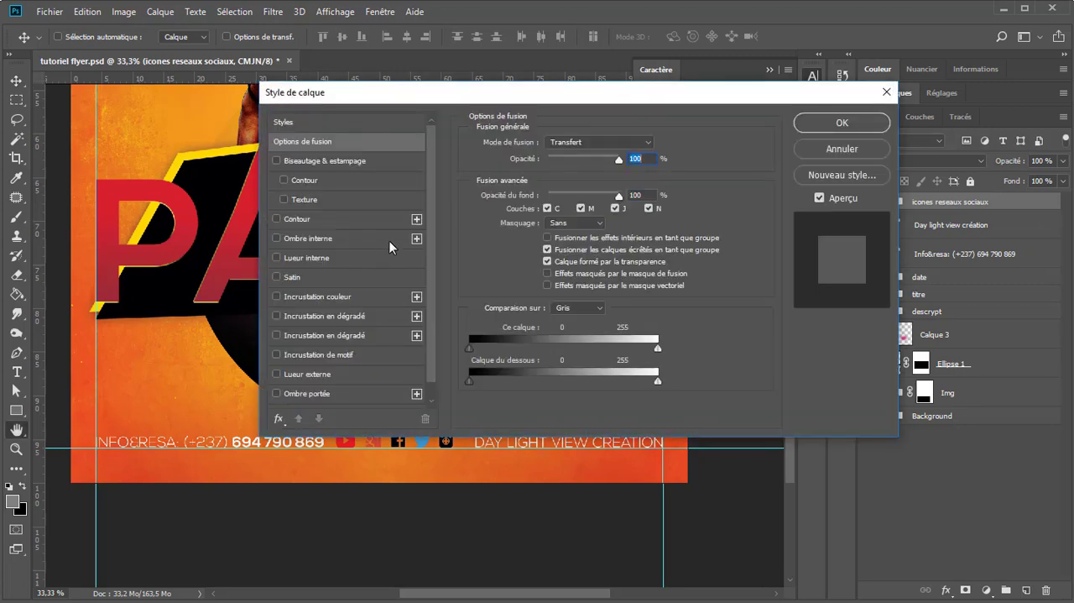
click(385, 297)
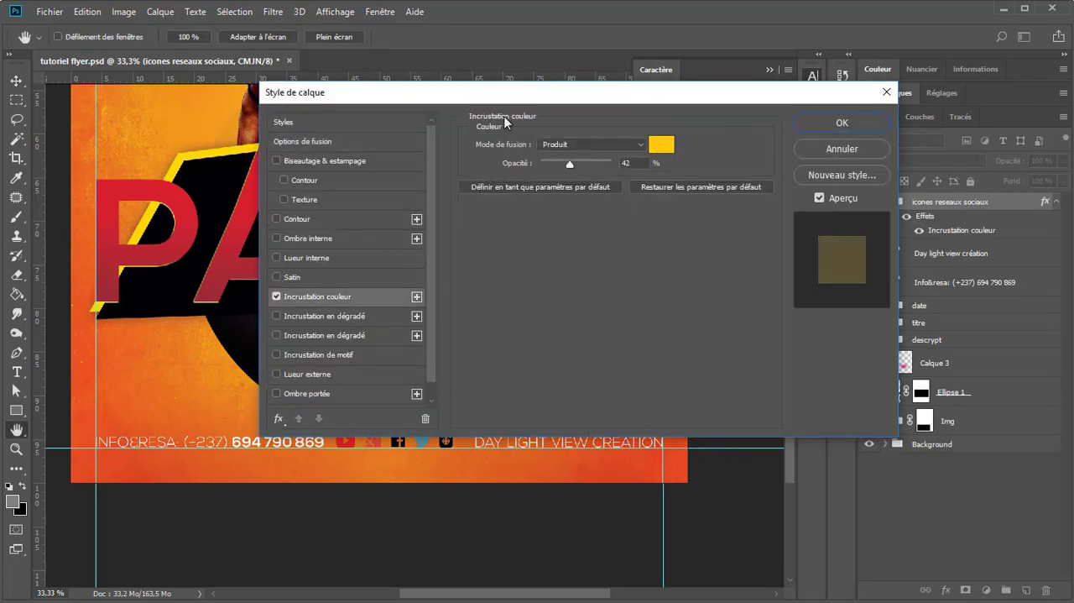
drag(428, 100, 335, 63)
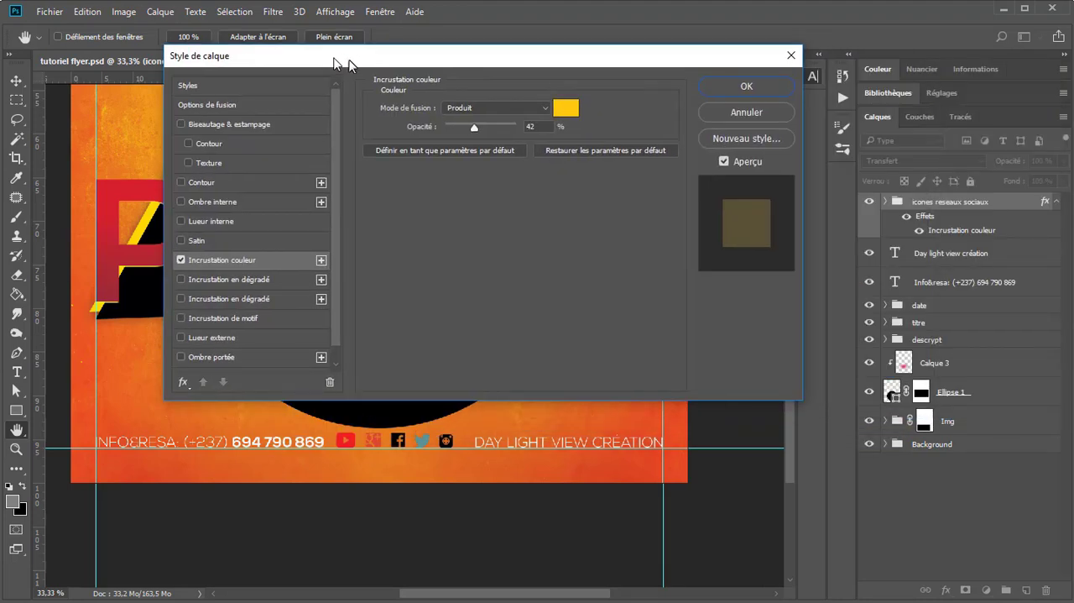
click(463, 107)
click(457, 120)
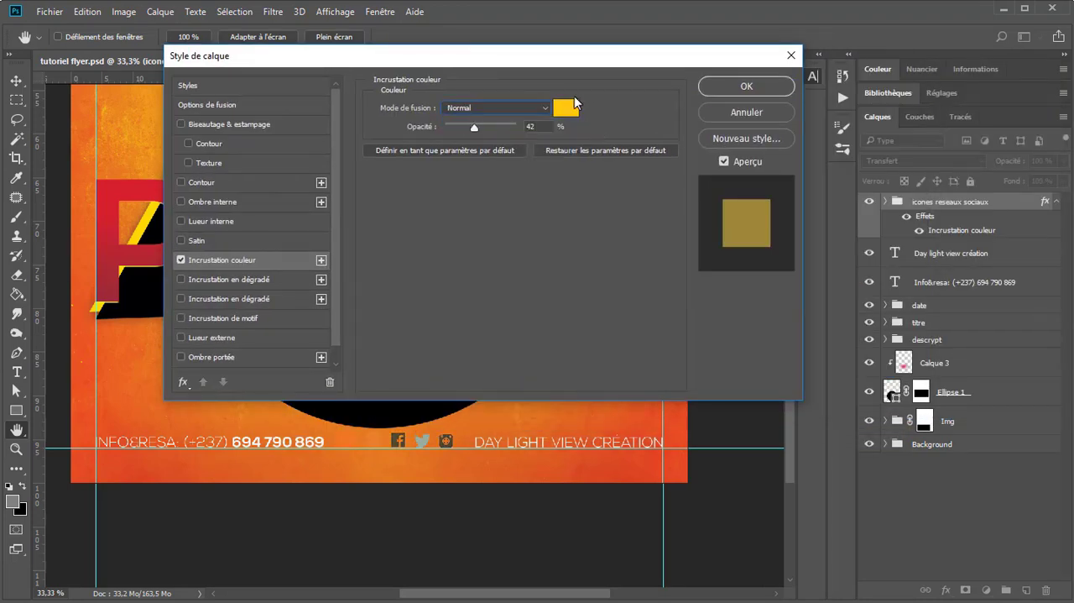
drag(511, 124, 589, 120)
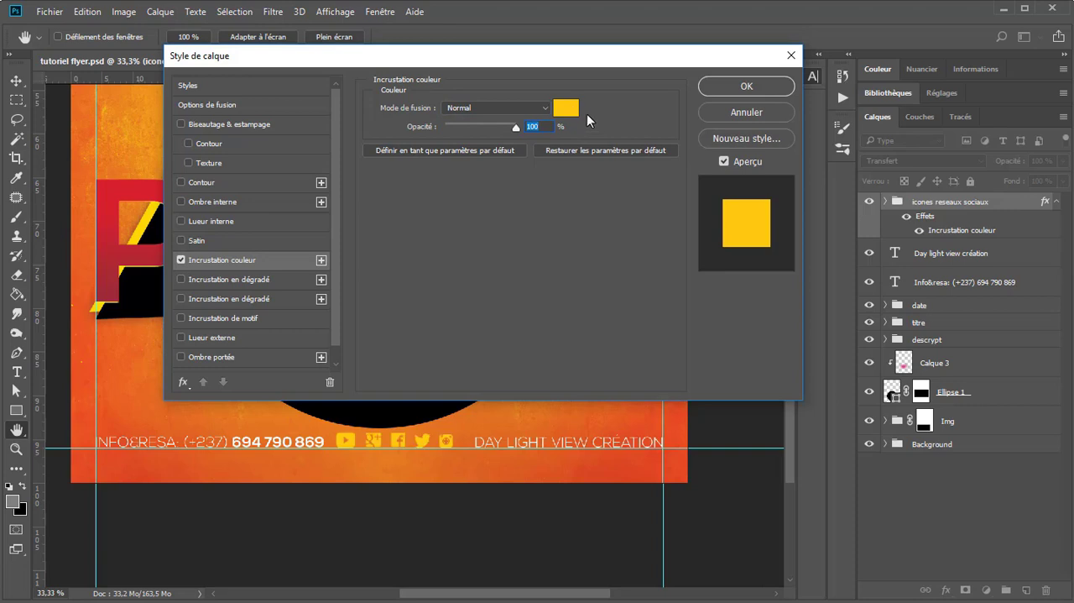
Step: Set the social icons' overlay colour to white (ffffff), apply the layer style and collapse the group's effects list
click(566, 108)
drag(658, 165, 614, 113)
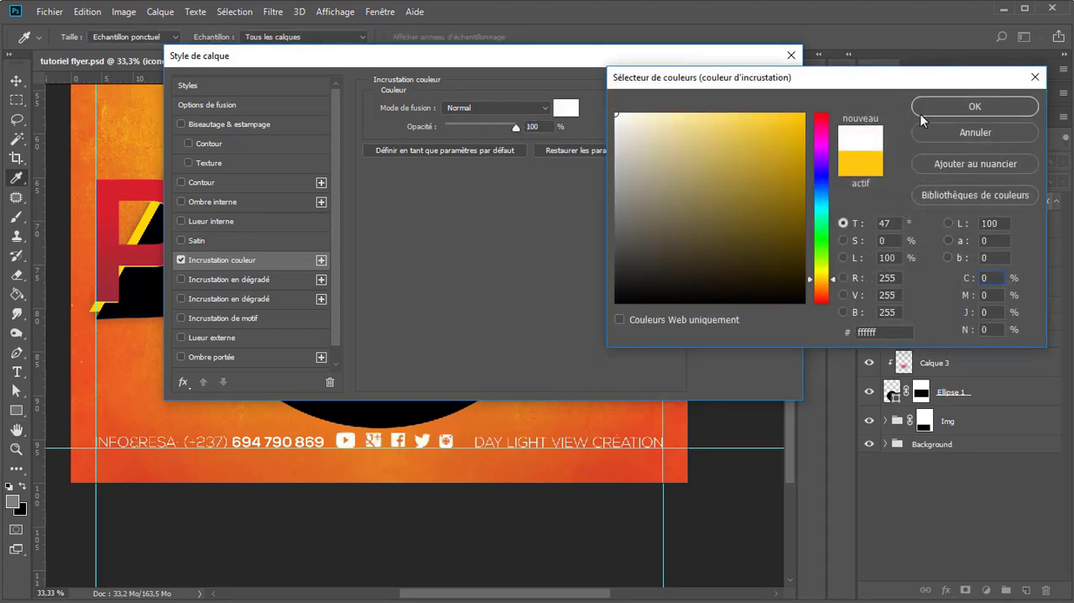
drag(744, 243, 555, 329)
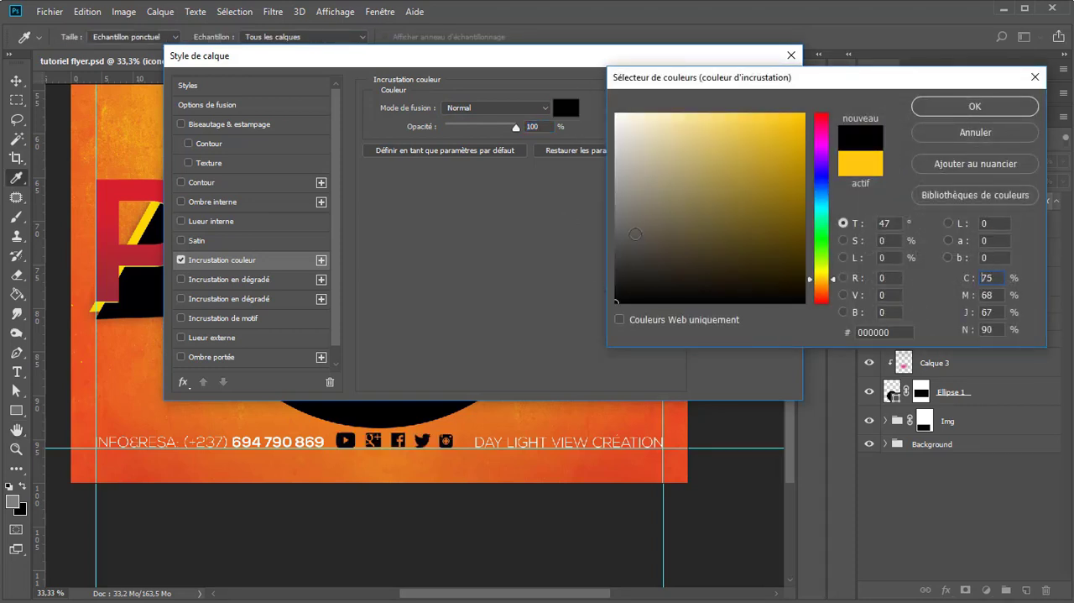
drag(671, 147, 612, 111)
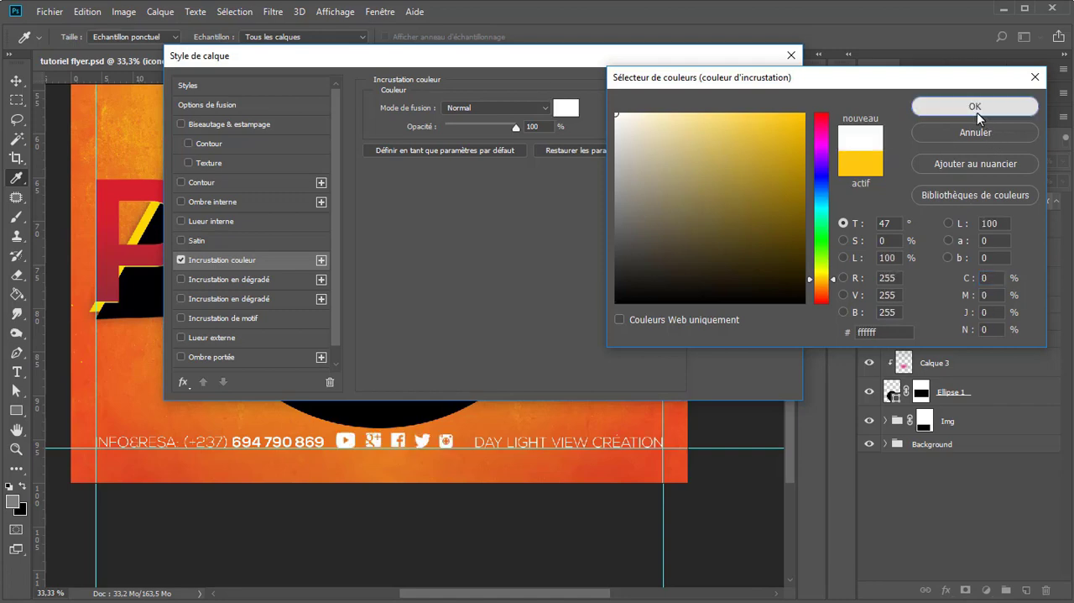
click(977, 111)
click(718, 88)
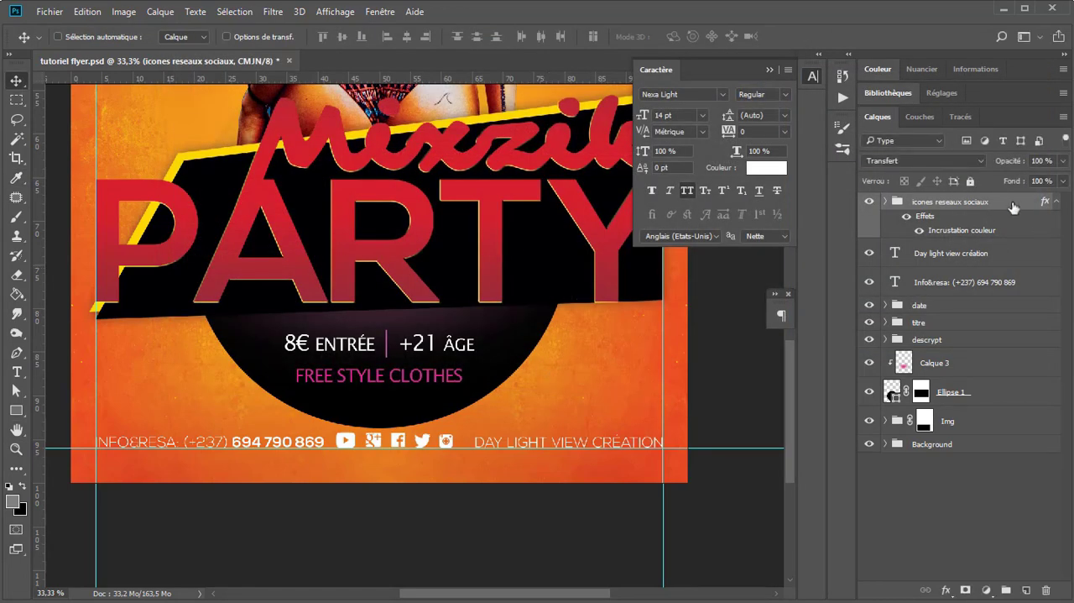
click(1055, 202)
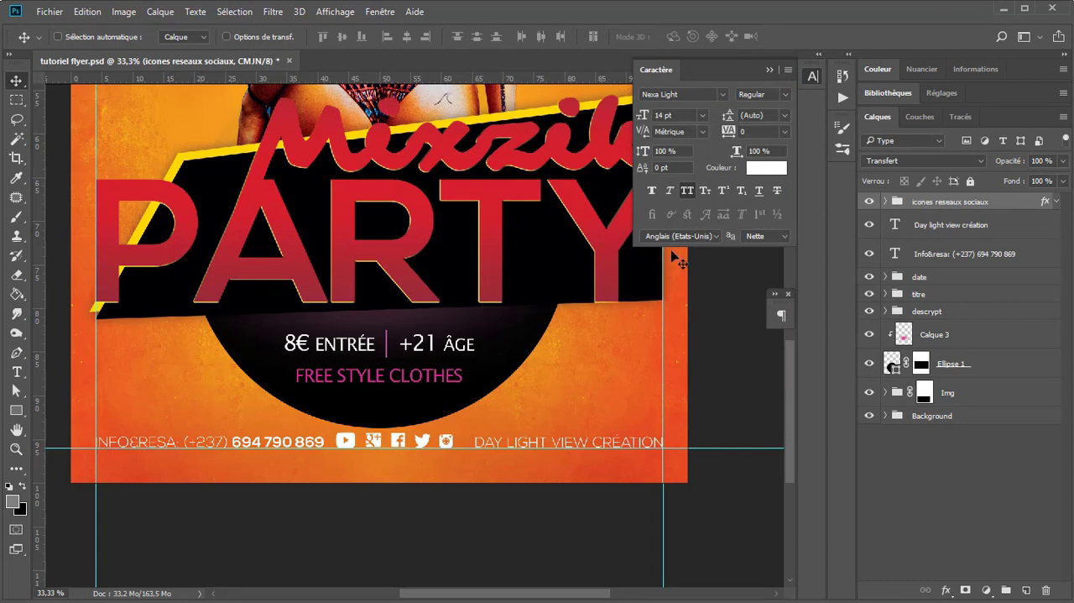
Step: Centre the social icons group horizontally on the whole canvas and clear the selection
key(ctrl+a)
click(406, 38)
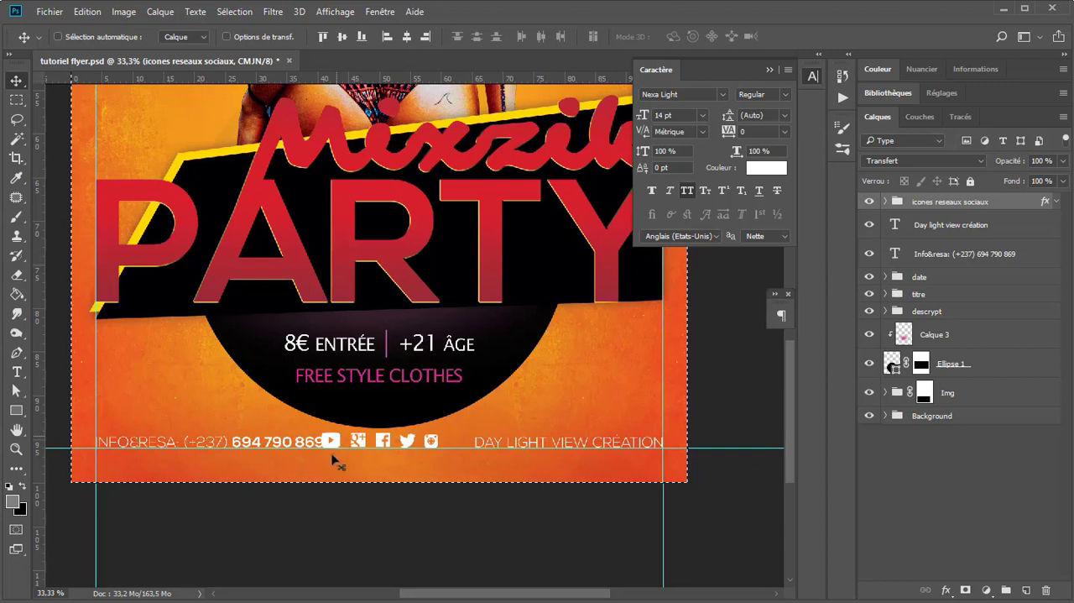
key(ctrl+d)
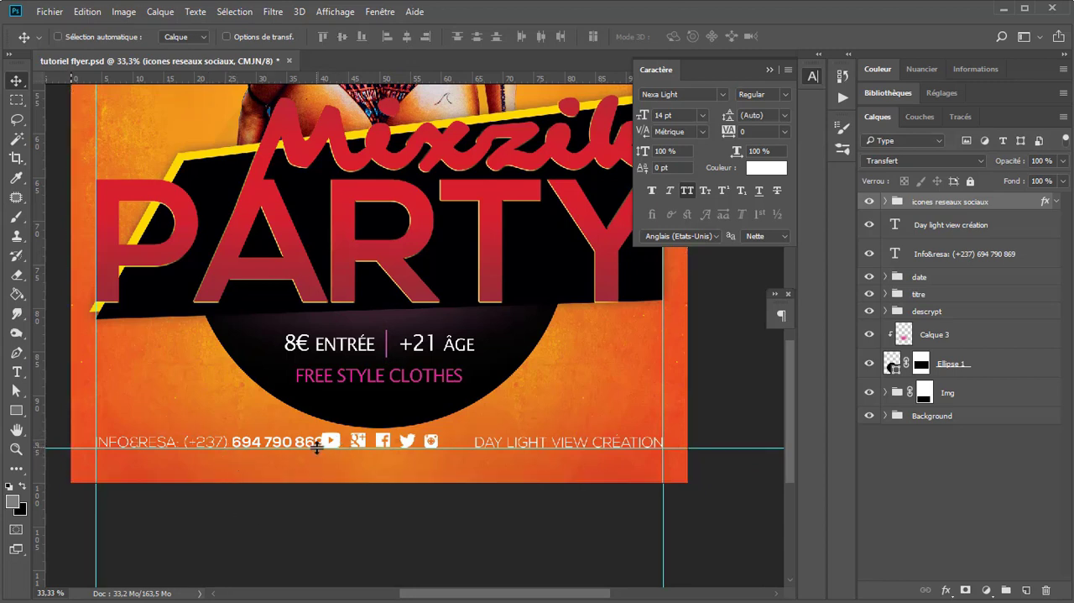
Step: Remove the bracketed country code from the contact line
key(t)
click(236, 439)
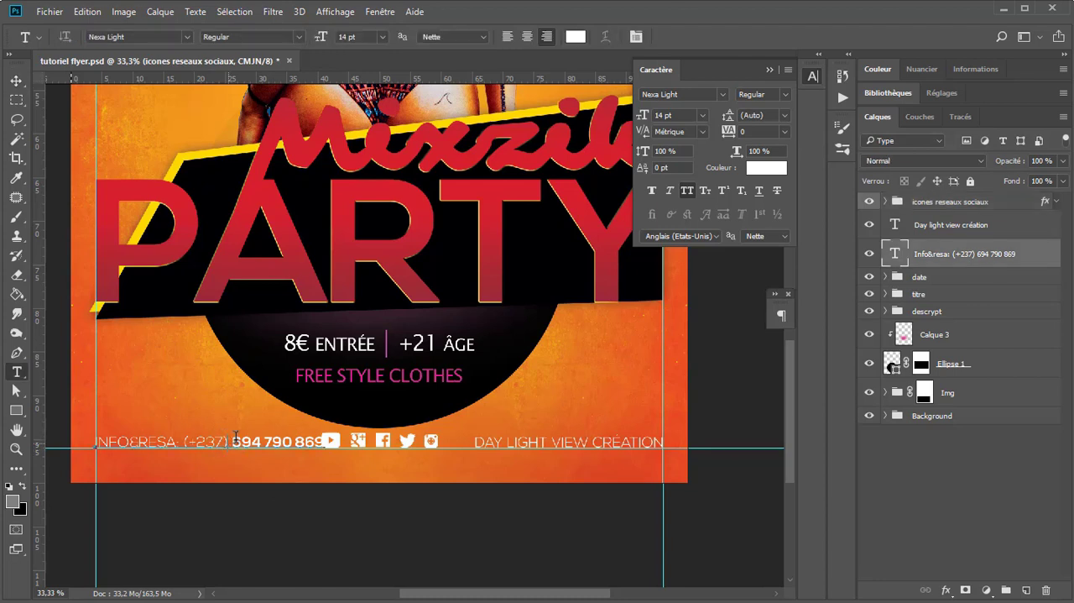
drag(234, 439, 183, 430)
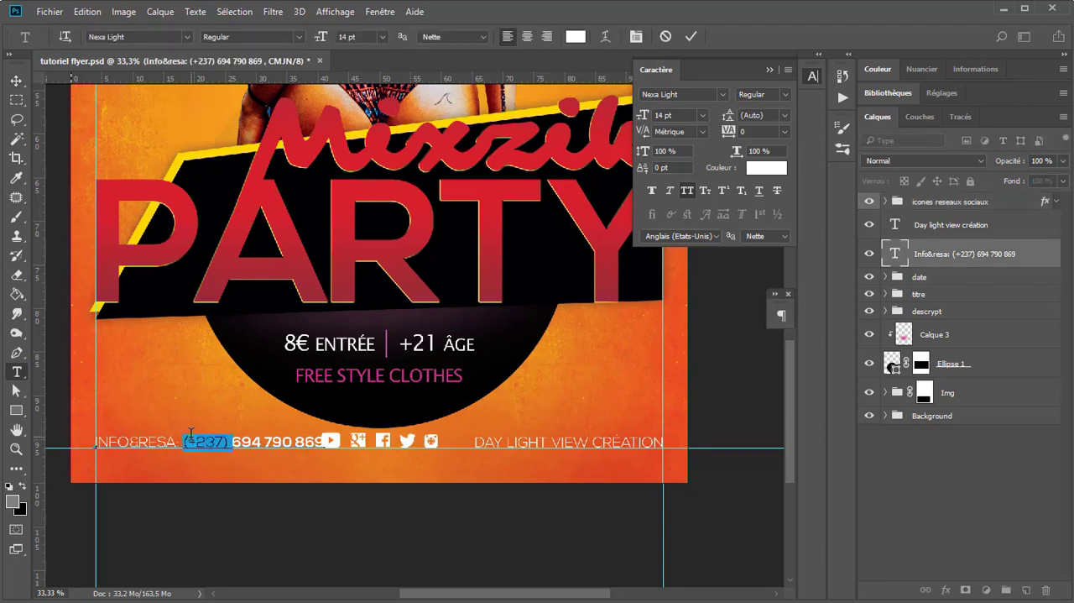
key(BackSpace)
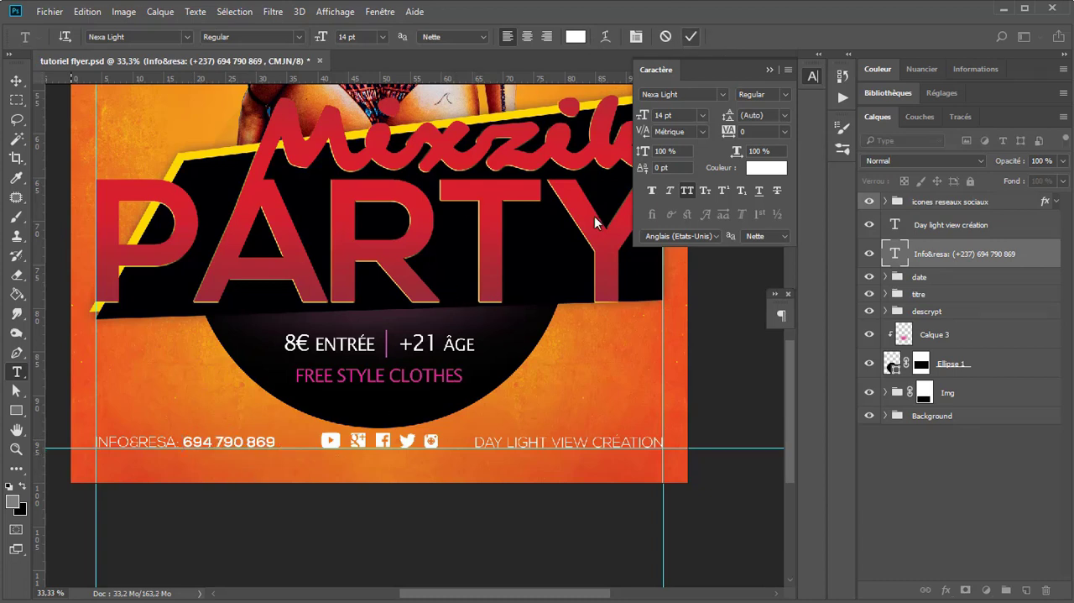
key(ctrl+Return)
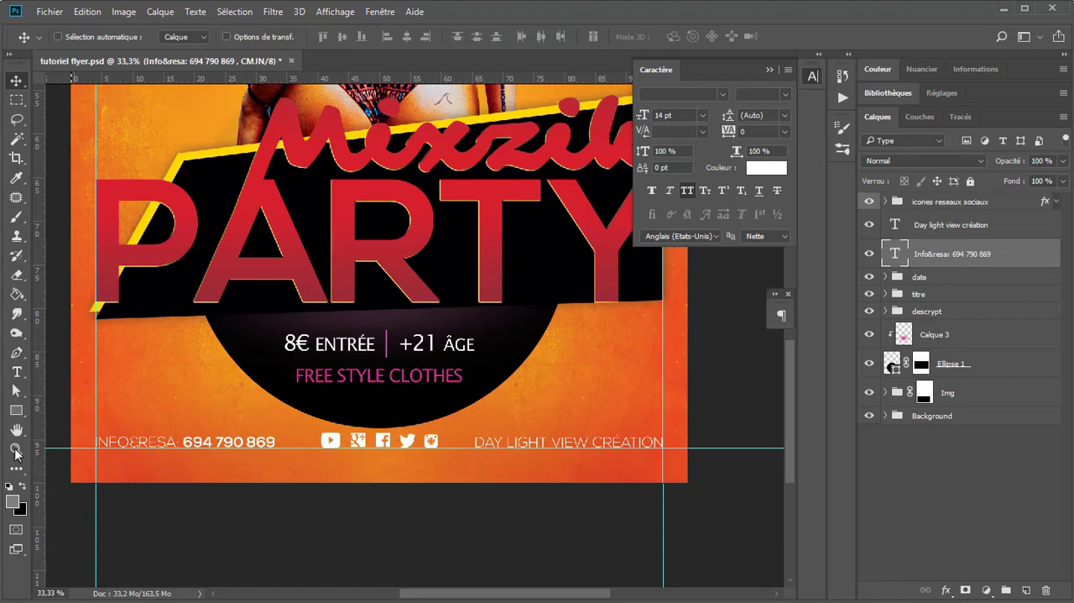
Step: Duplicate the separator line between "8€ Entrée" and "+21 âge" out of the descrypt group, directly below the social icons group
click(16, 410)
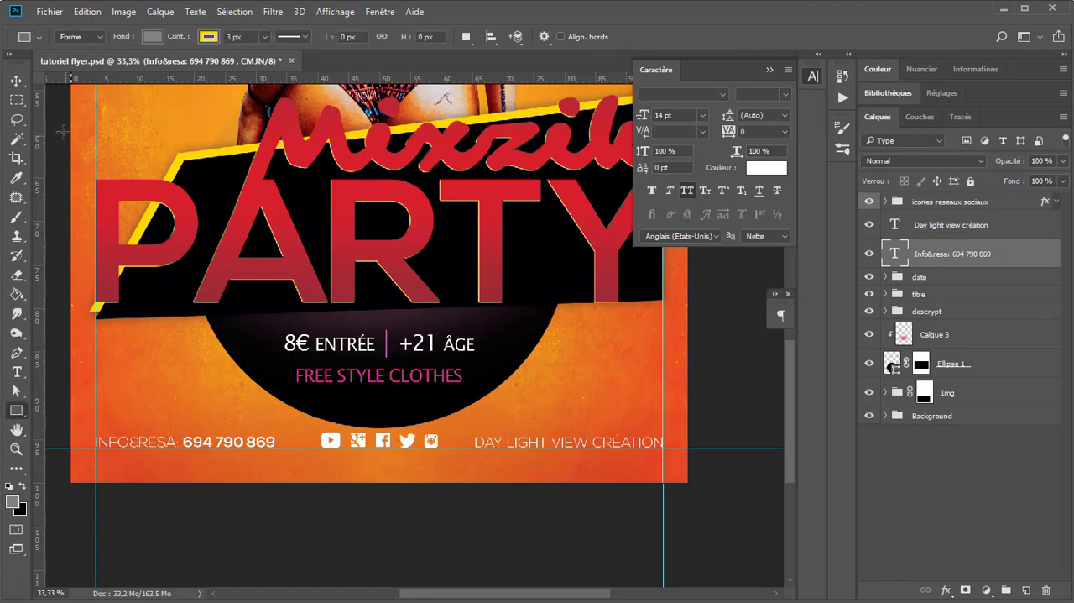
click(16, 80)
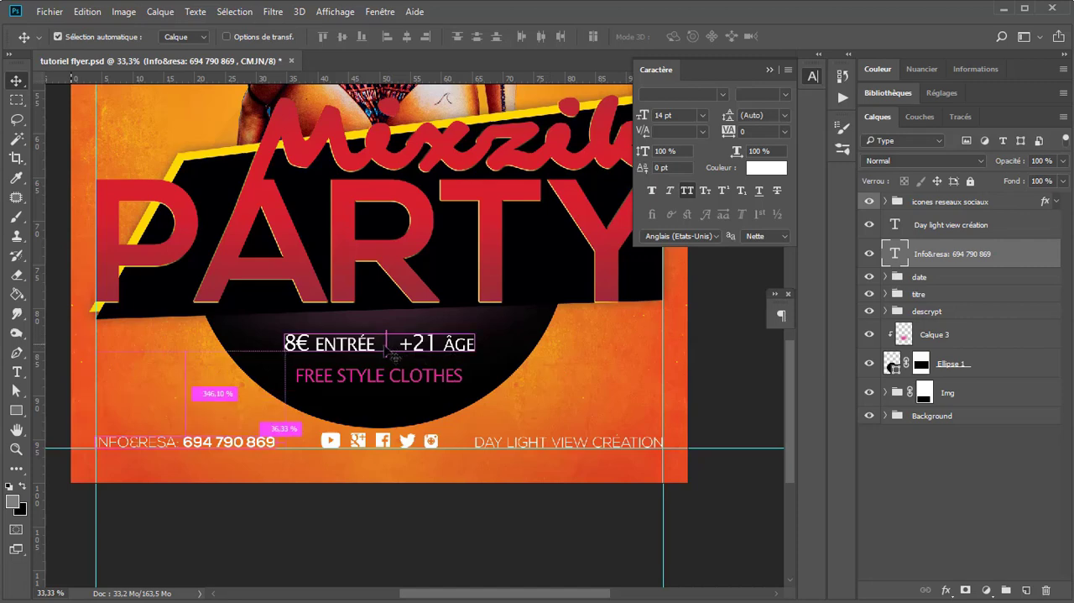
scroll(390, 361, up, 2)
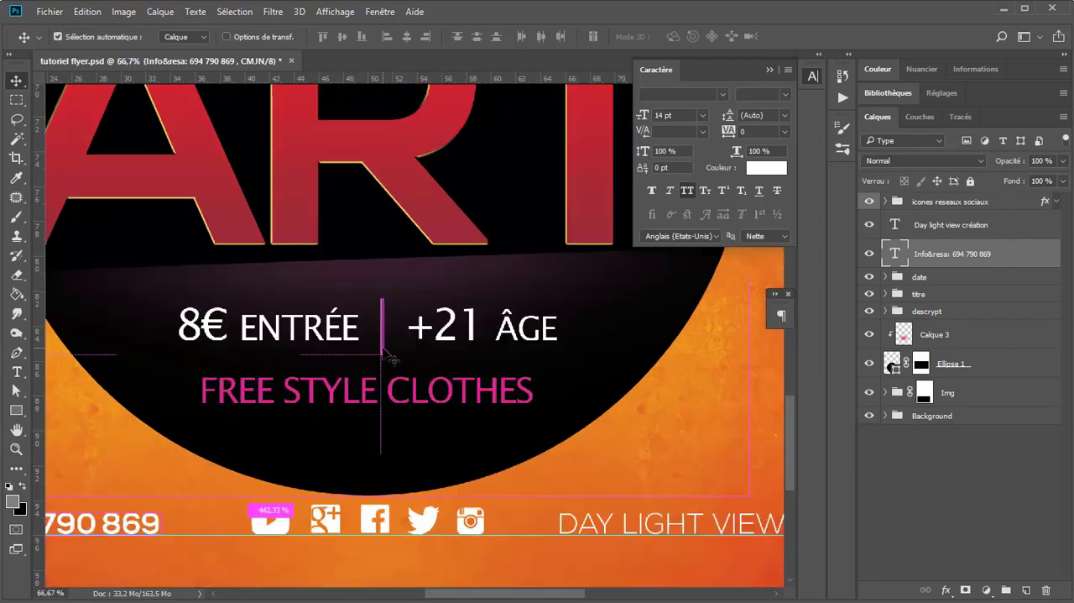
click(383, 350)
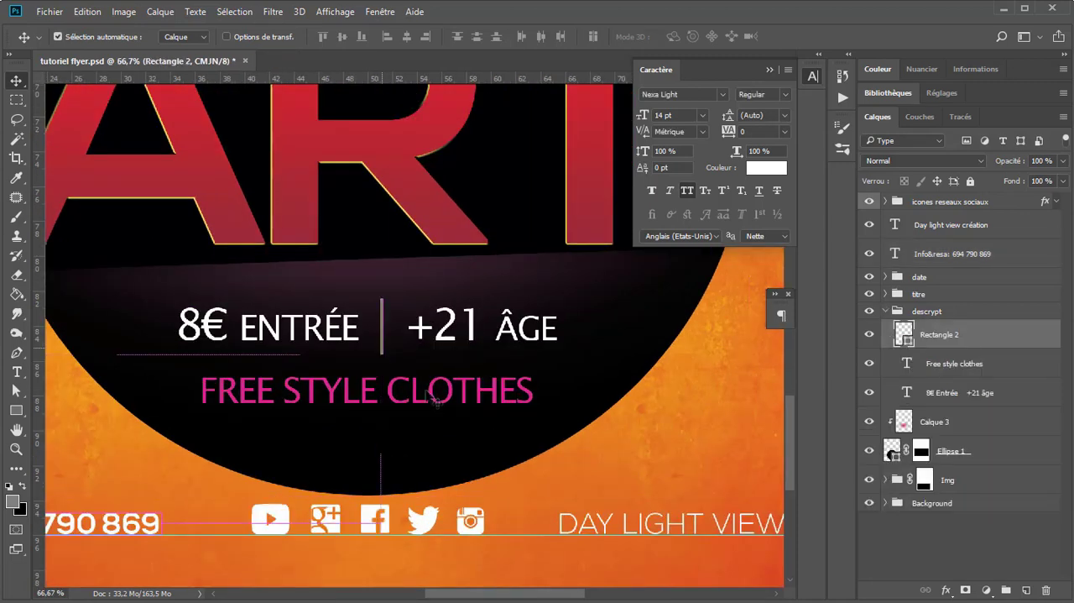
scroll(503, 390, down, 1)
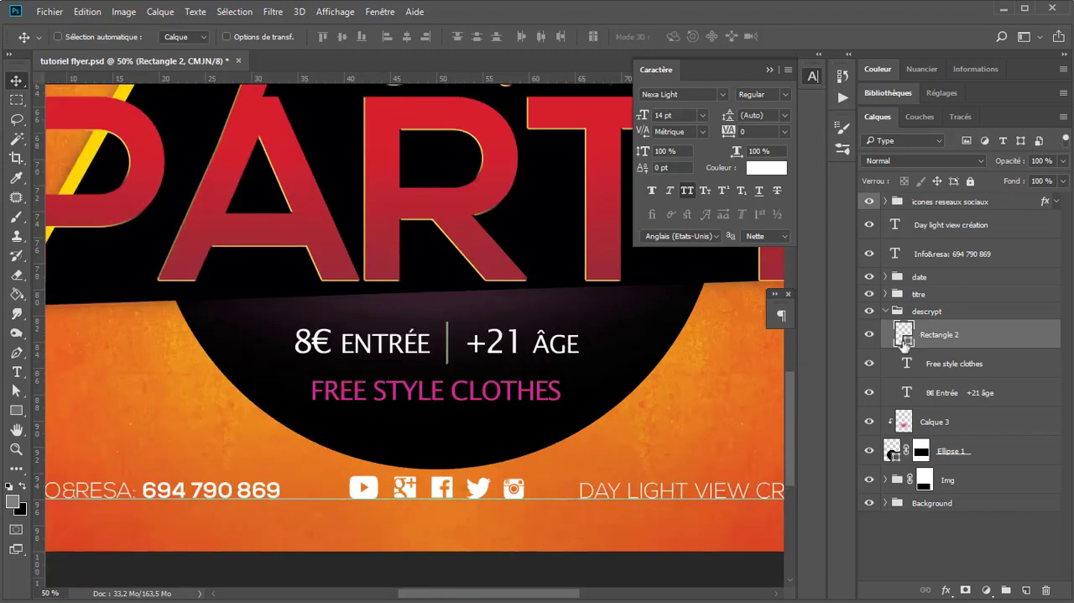
drag(905, 340, 916, 220)
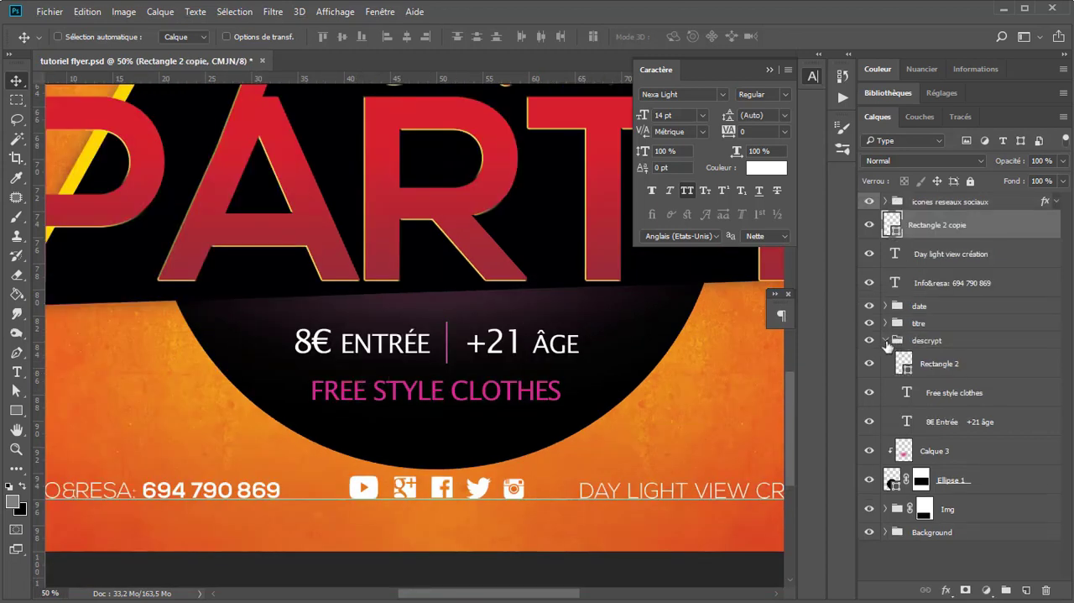
click(885, 340)
Step: Place the separator copy between the contact line and the icons, and duplicate it between the icons and the credit line
drag(447, 349, 321, 485)
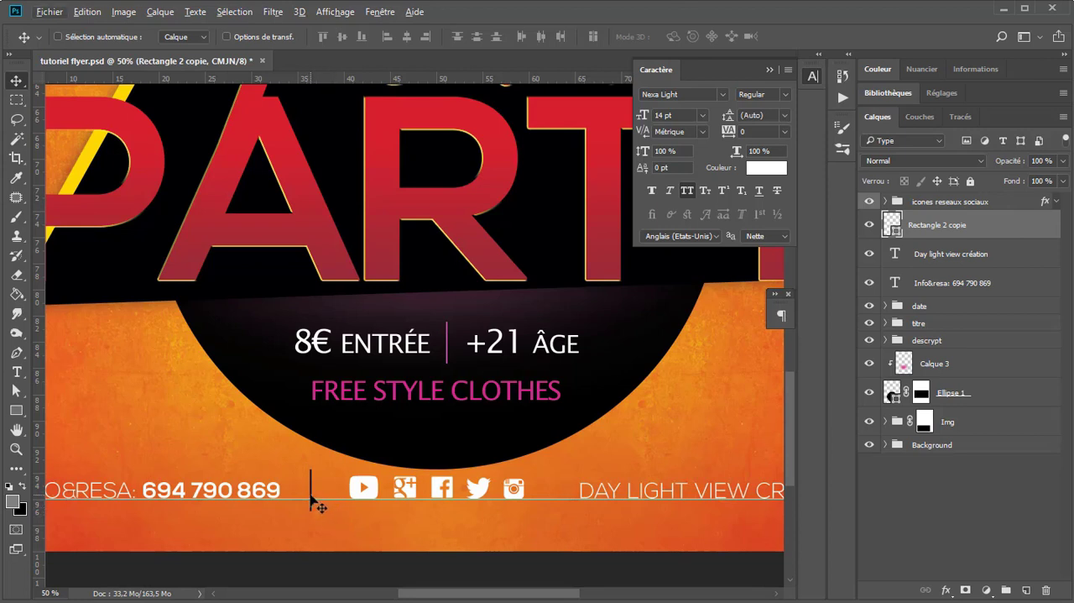
drag(317, 503, 320, 499)
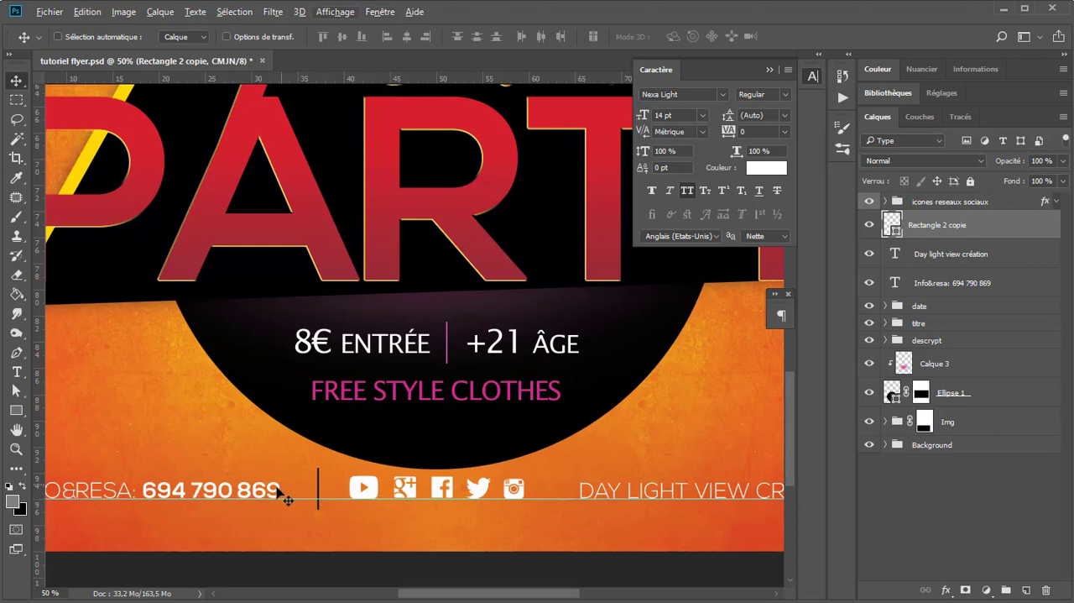
drag(421, 495, 569, 495)
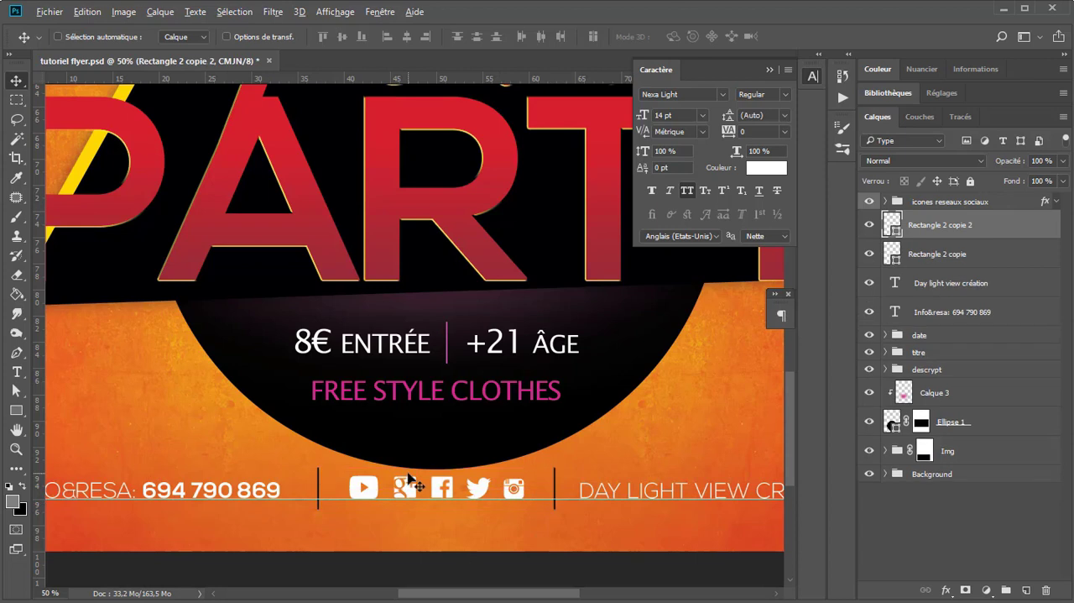
Step: Group the two separator lines together, and group the credit line, contact line and social icons together
ctrl+click(950, 257)
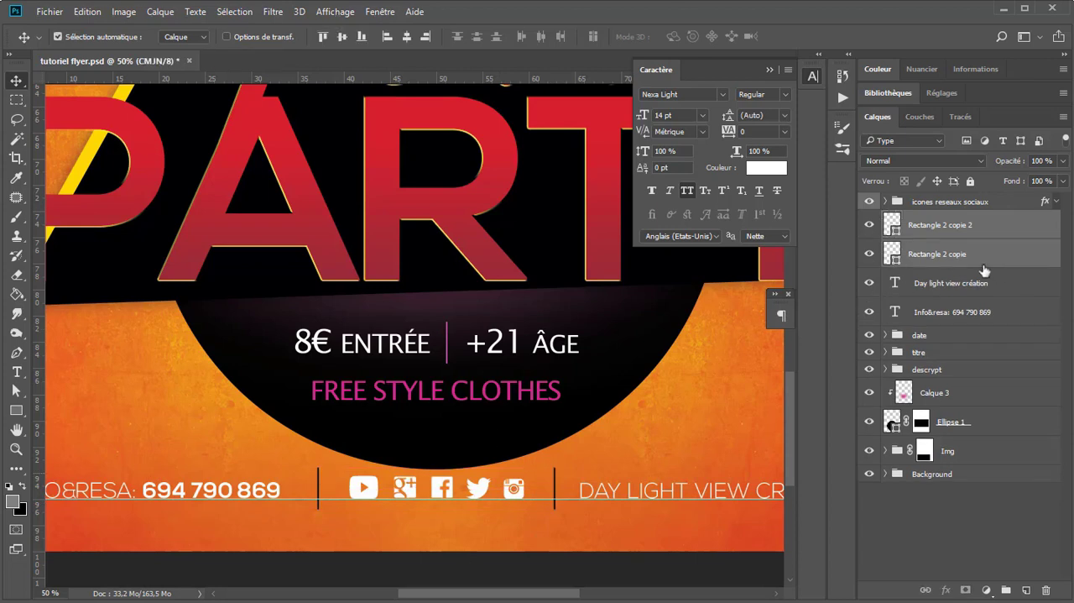
key(ctrl+g)
click(956, 245)
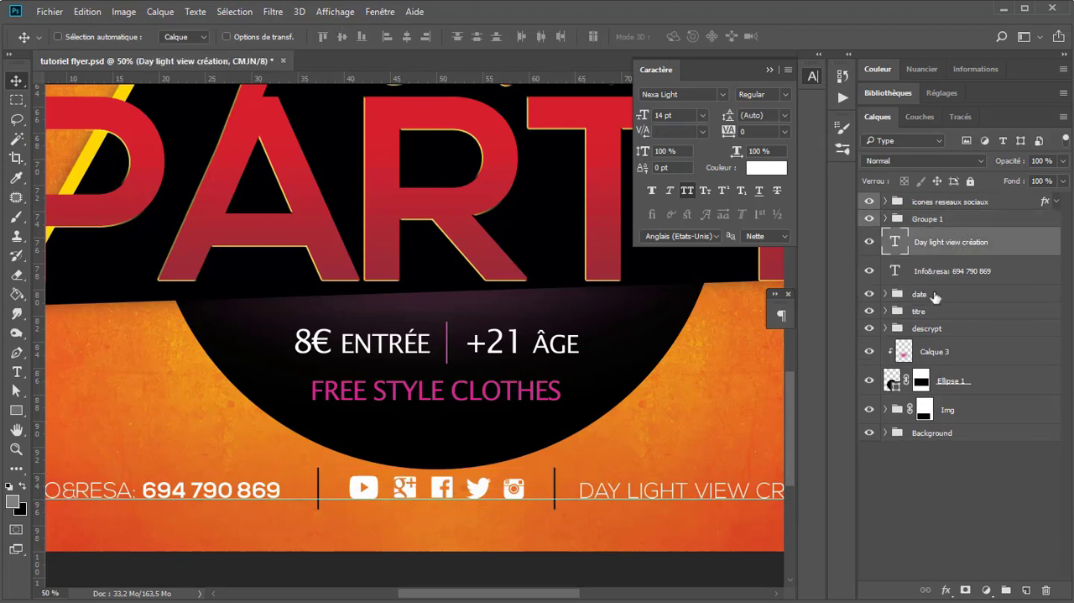
shift+click(949, 277)
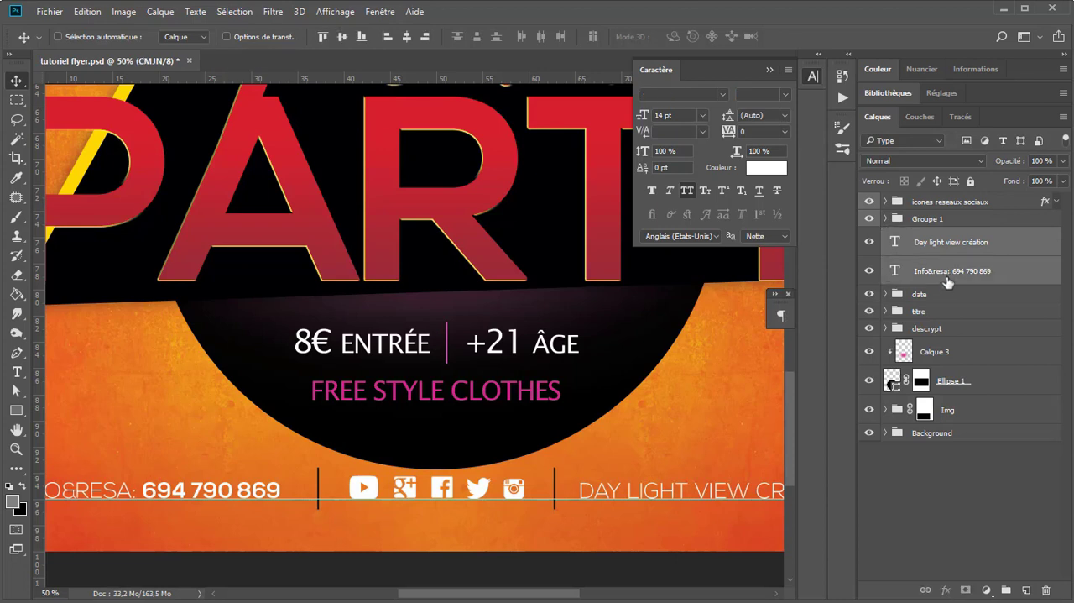
ctrl+click(965, 206)
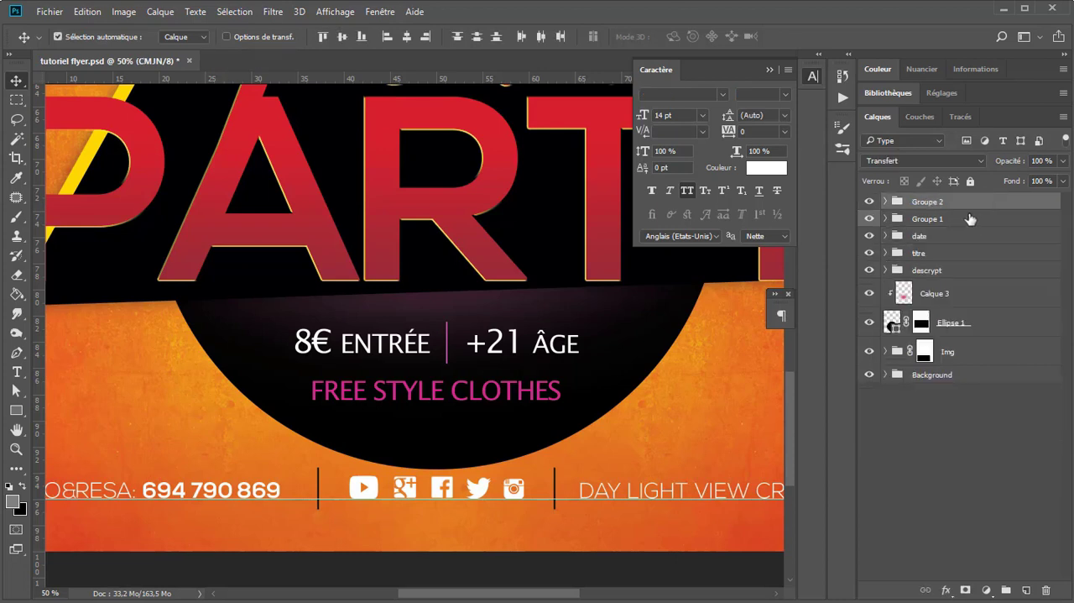
key(ctrl+g)
Step: Combine the two footer groups into one group named "infos"
ctrl+click(937, 220)
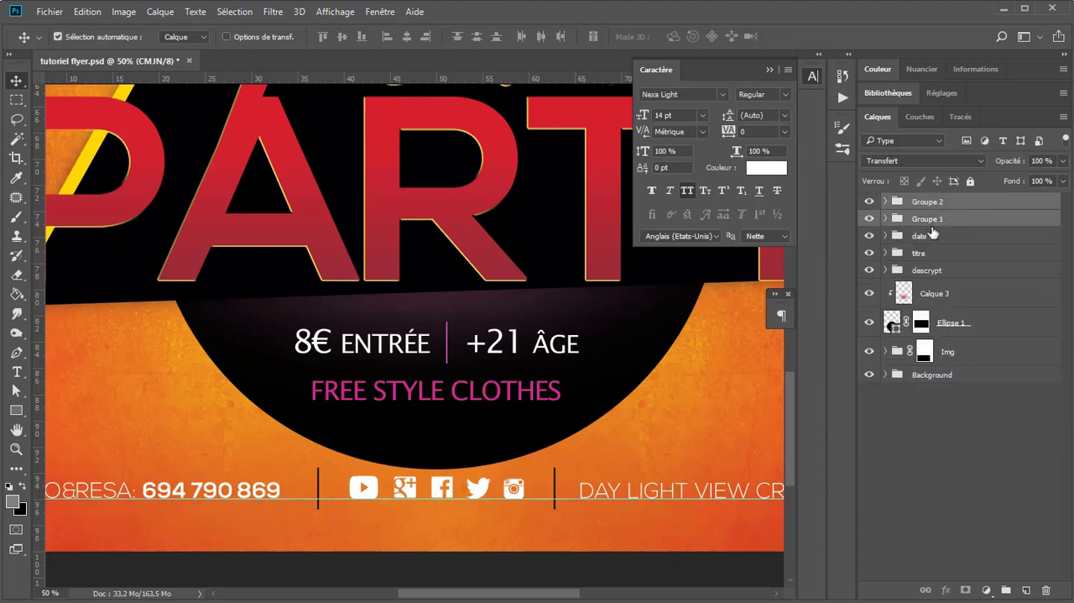
key(ctrl+g)
double_click(926, 201)
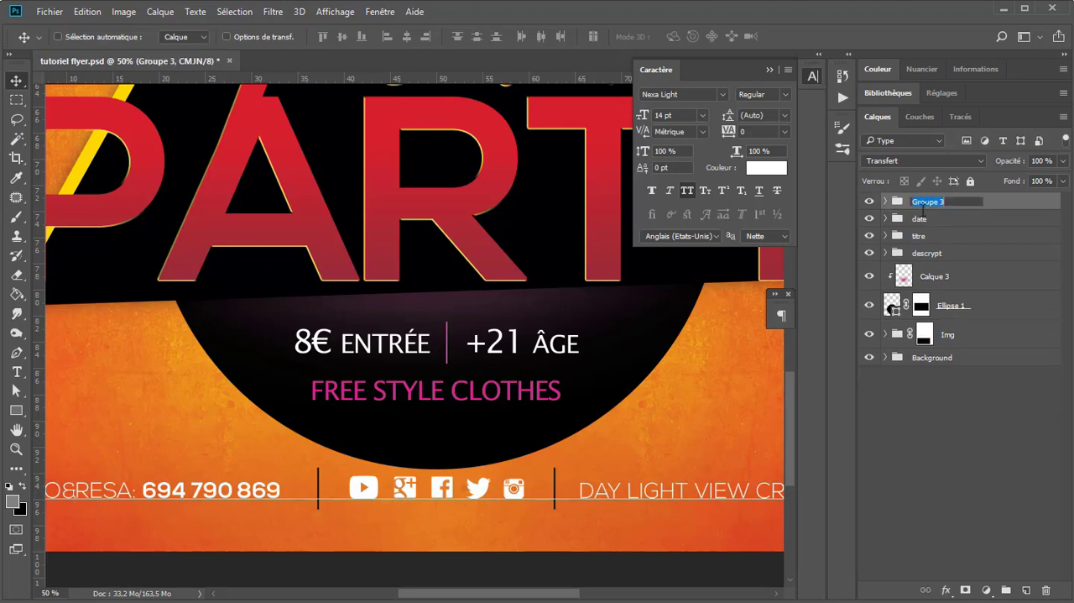
text(infos)
key(Return)
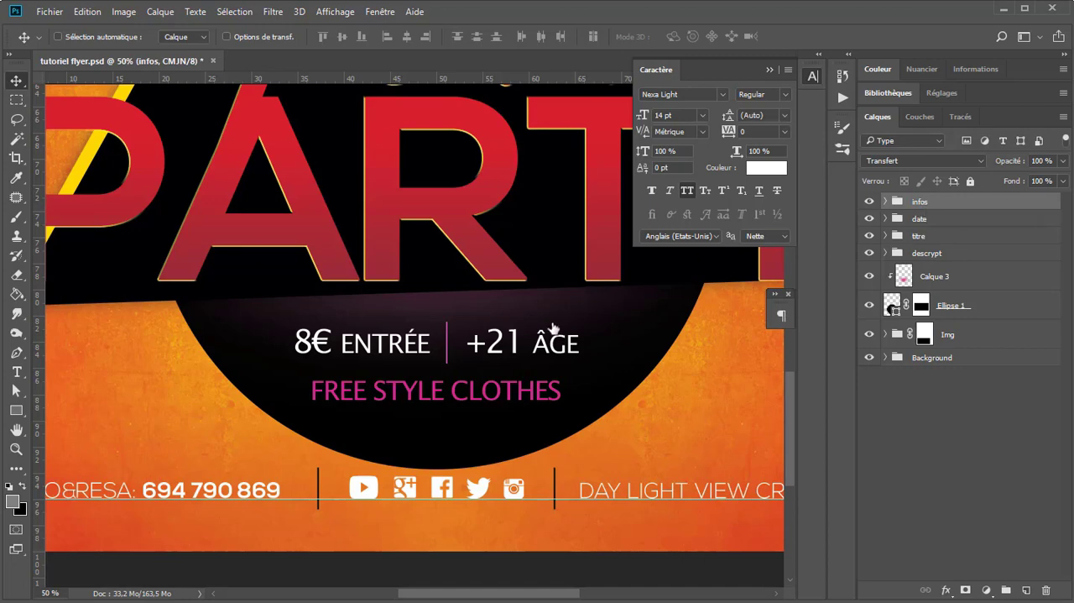
Step: Place the speaker-1283611 image from the Téléchargements folder as an embedded layer at its default size on the flyer
scroll(554, 332, down, 1)
scroll(556, 401, down, 1)
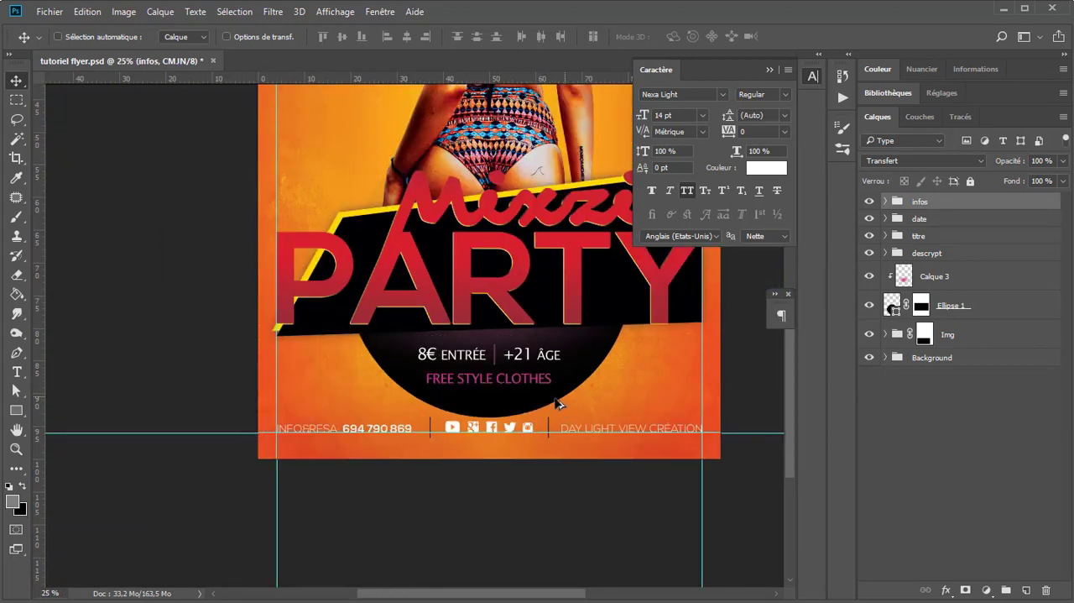
scroll(557, 403, down, 1)
scroll(395, 194, up, 1)
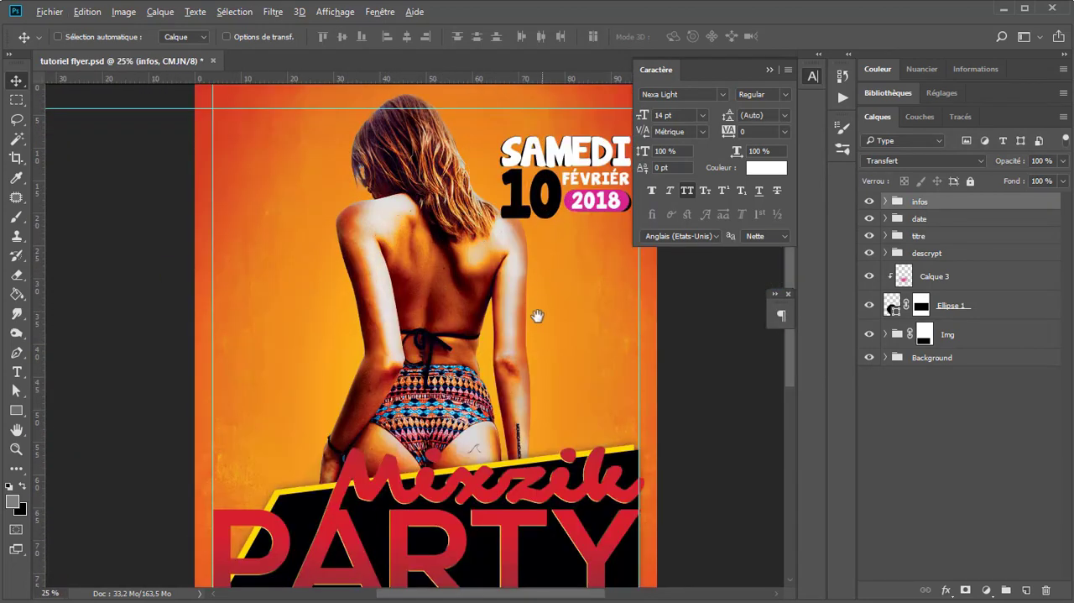
scroll(537, 314, down, 2)
click(49, 11)
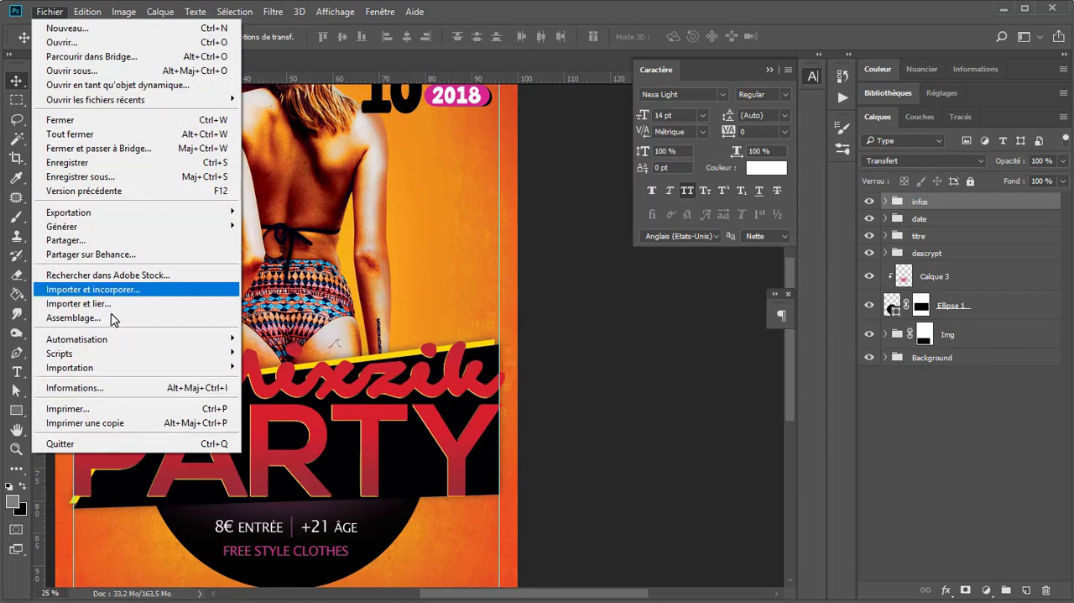
click(124, 290)
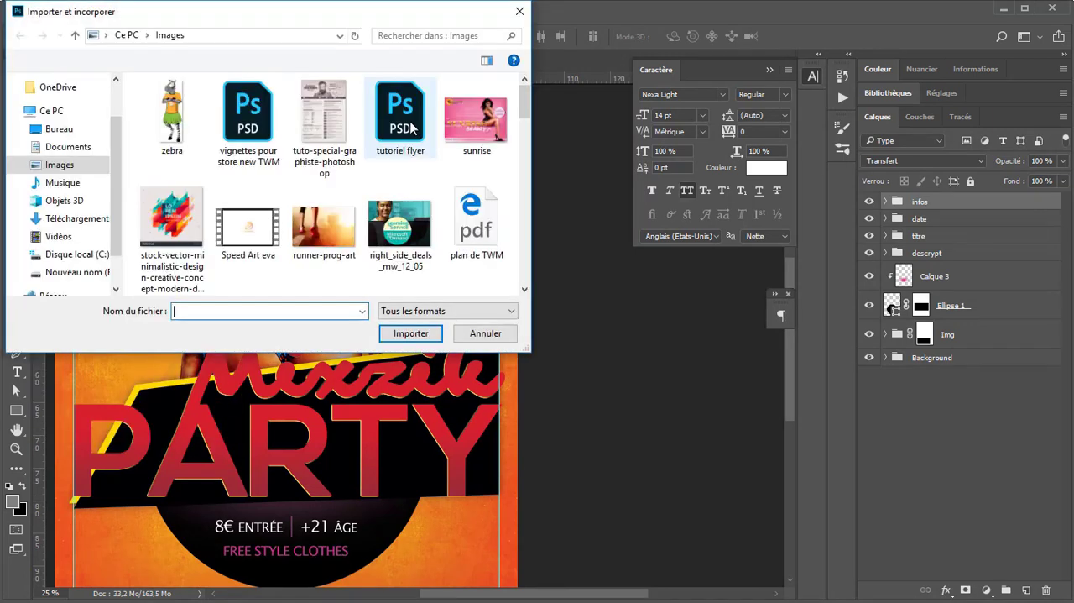
scroll(440, 216, down, 2)
scroll(440, 216, down, 10)
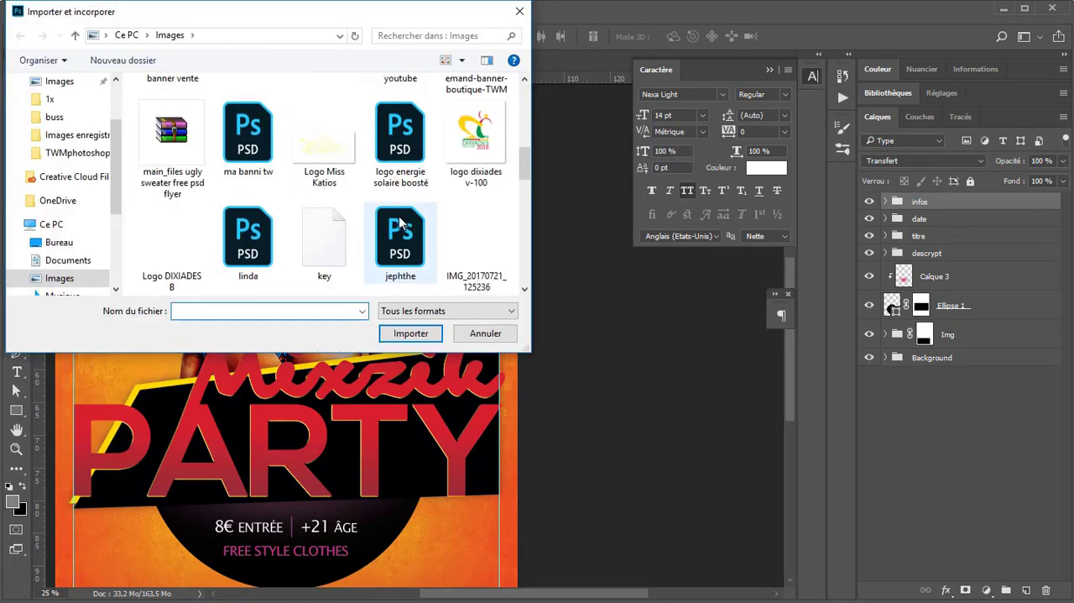
scroll(73, 101, up, 1)
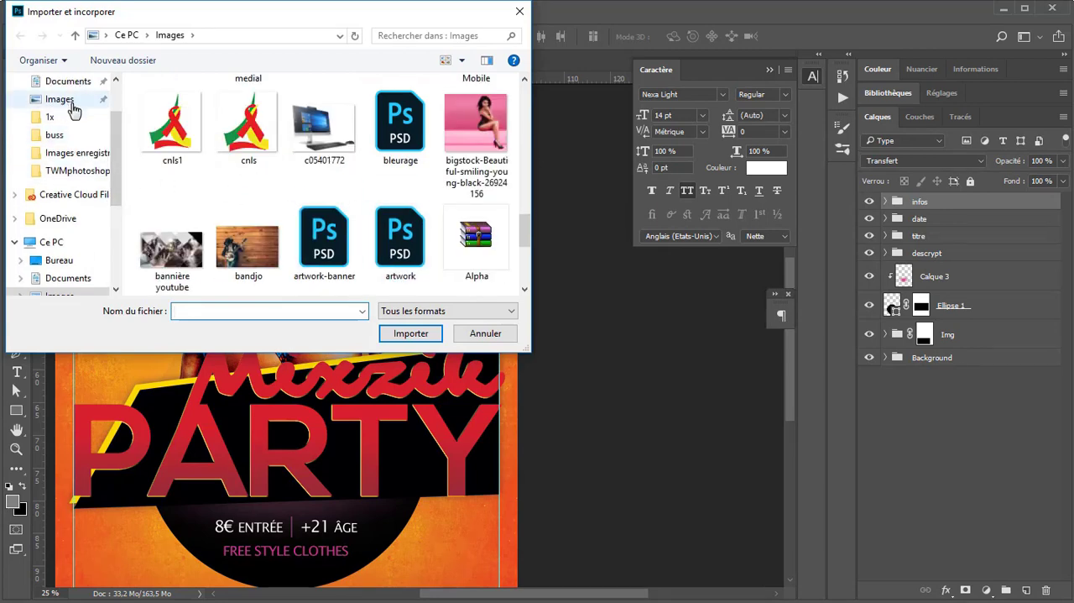
scroll(70, 102, up, 2)
click(70, 100)
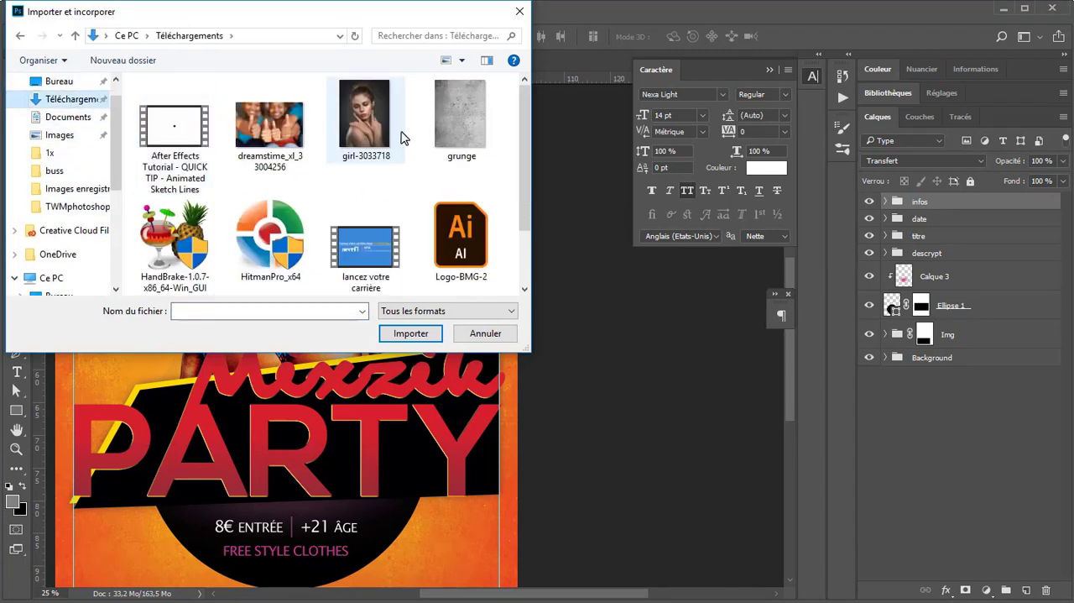
scroll(366, 208, down, 2)
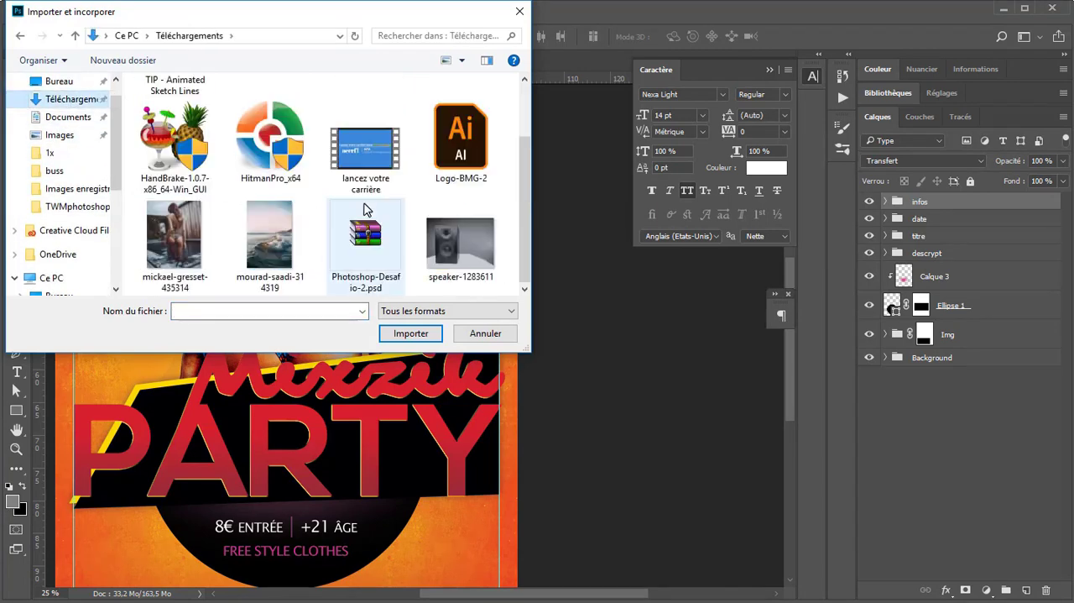
double_click(493, 247)
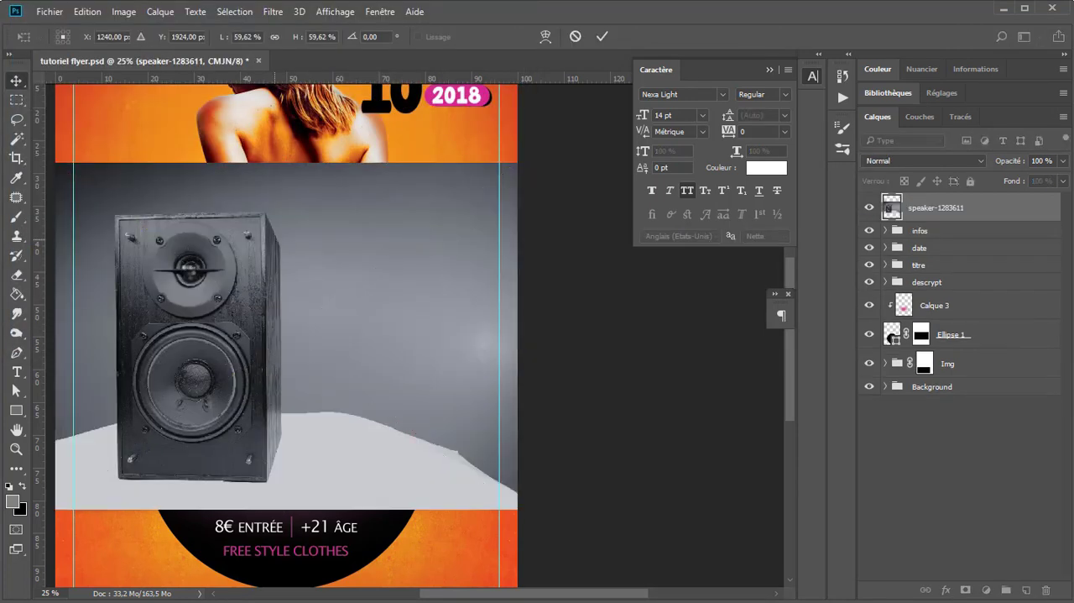
key(Return)
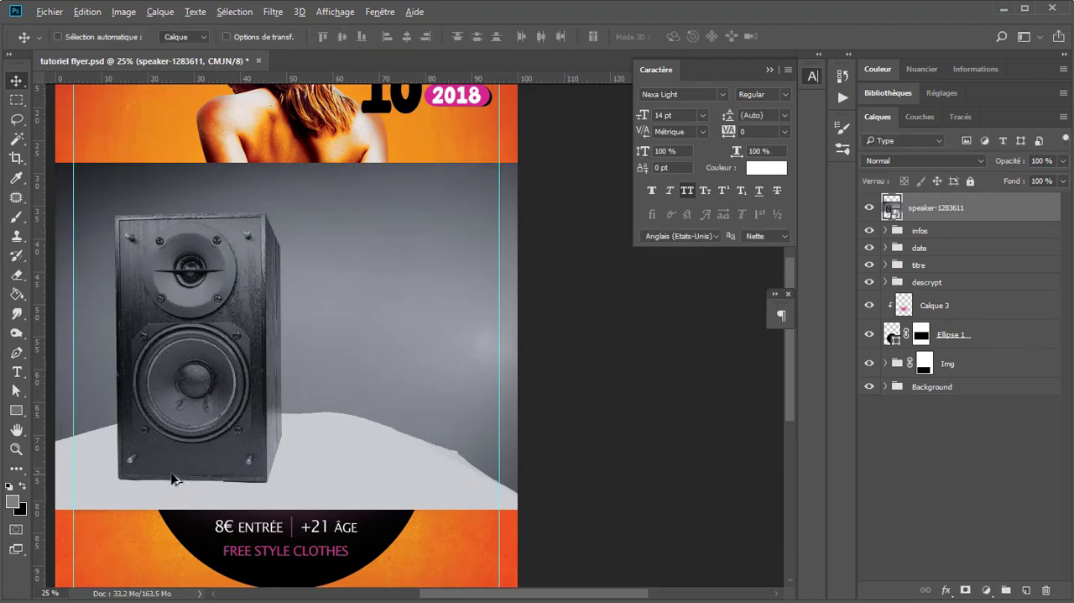
Step: Trace a closed Pen path around the outline of the speaker, corner by corner
scroll(172, 479, up, 1)
scroll(132, 144, up, 1)
drag(132, 146, 200, 271)
click(16, 352)
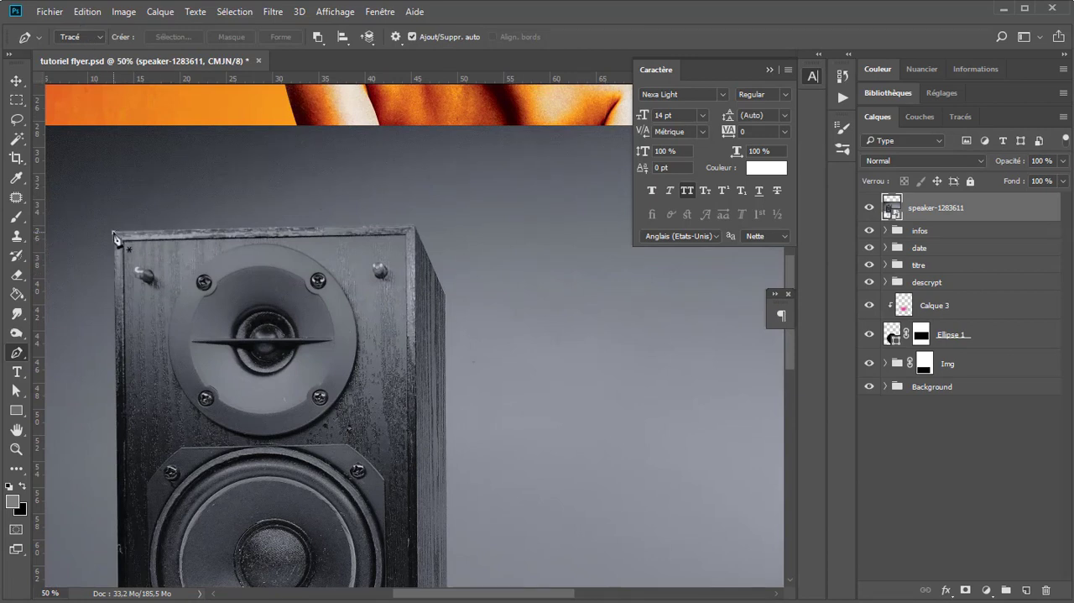
click(114, 233)
click(412, 226)
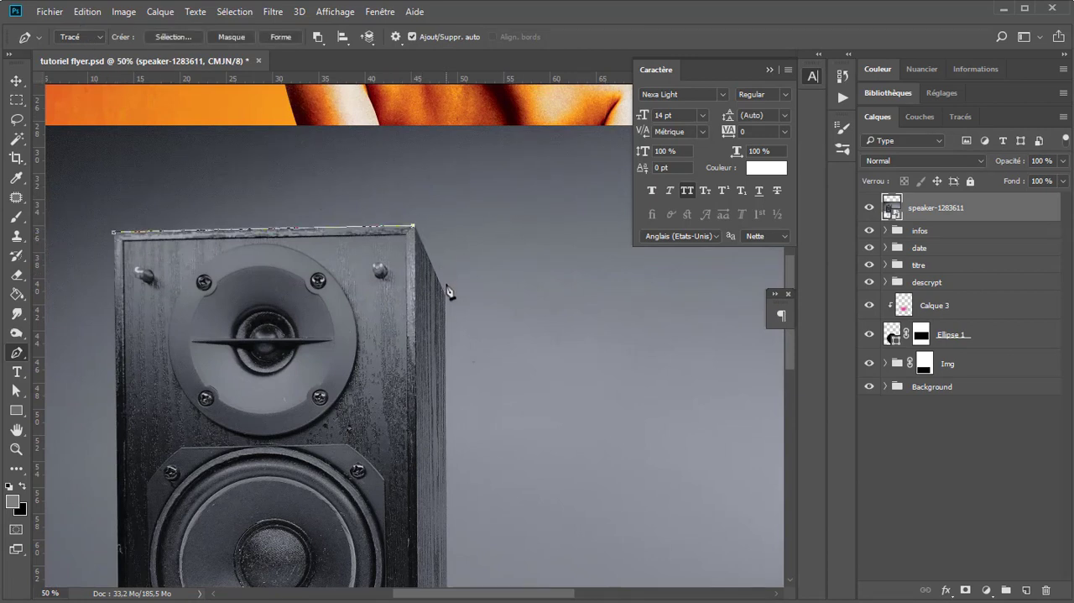
click(445, 298)
scroll(379, 377, down, 5)
scroll(378, 378, right, 1)
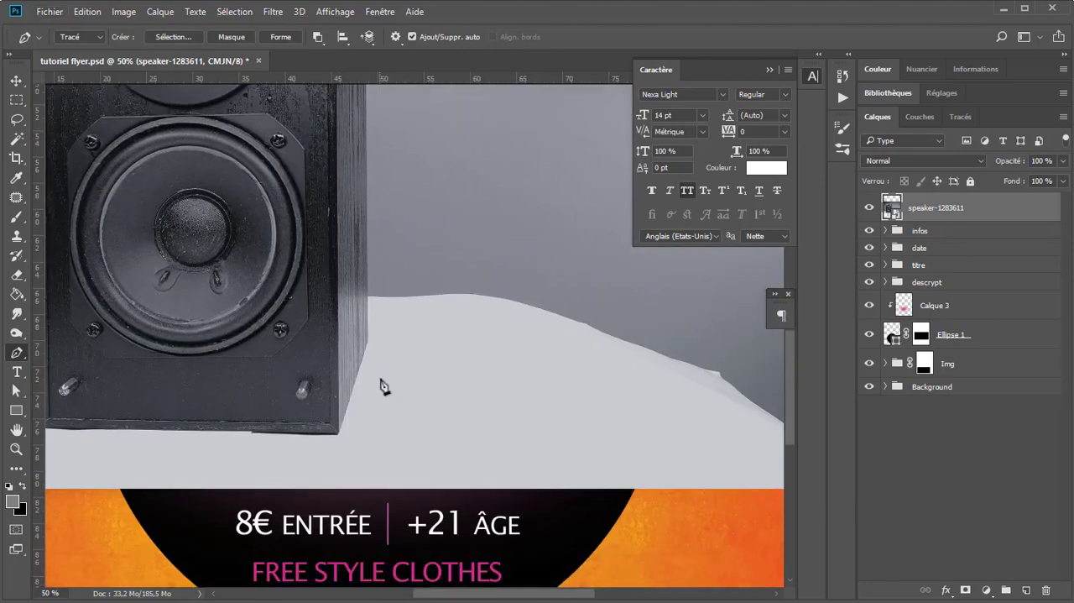
click(369, 337)
scroll(280, 402, left, 3)
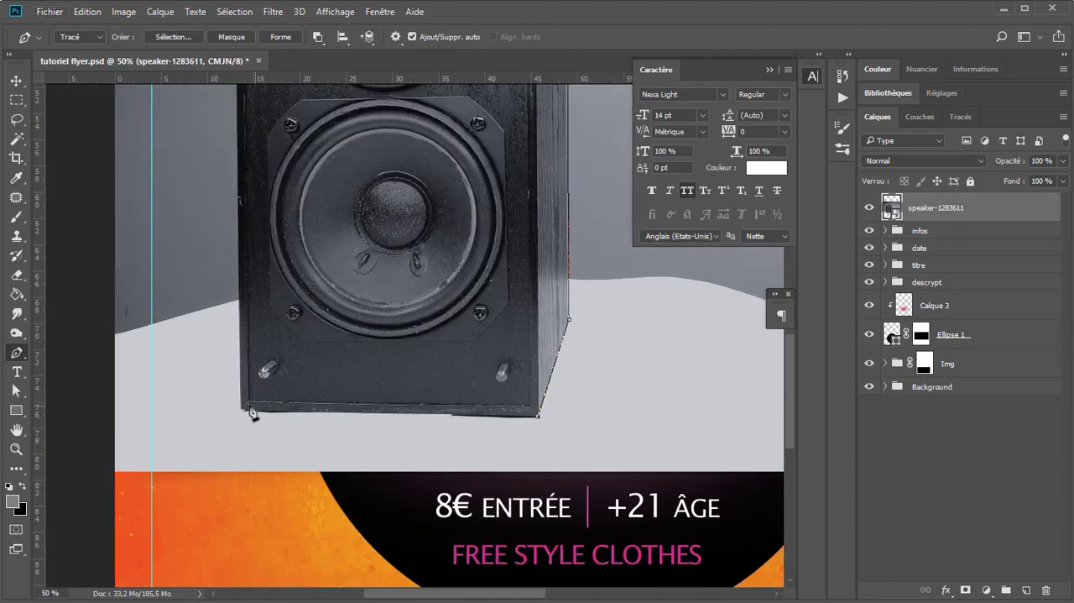
click(242, 409)
scroll(283, 149, up, 4)
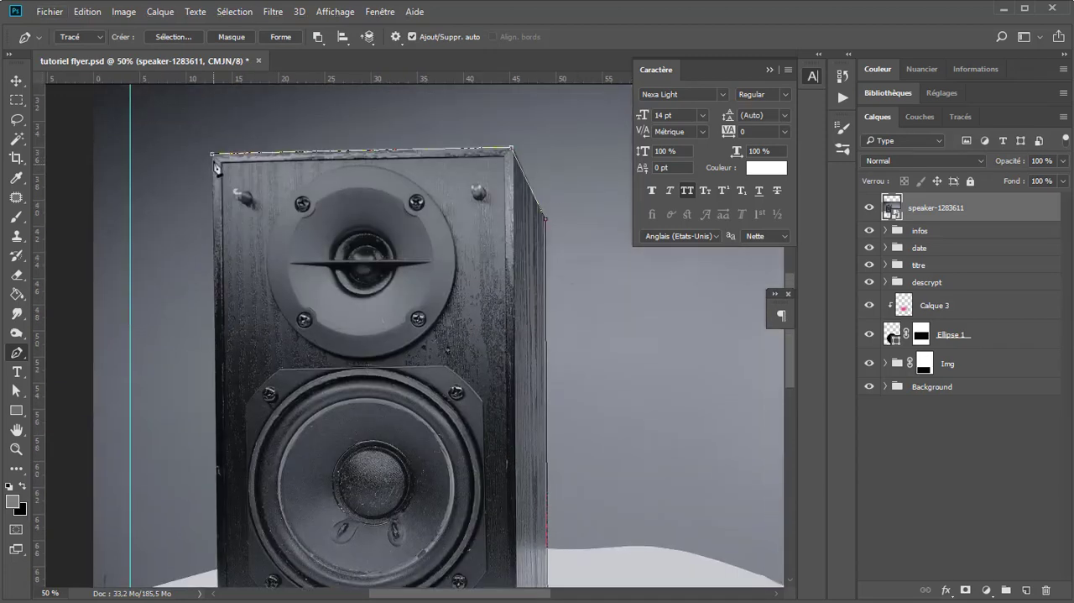
click(214, 158)
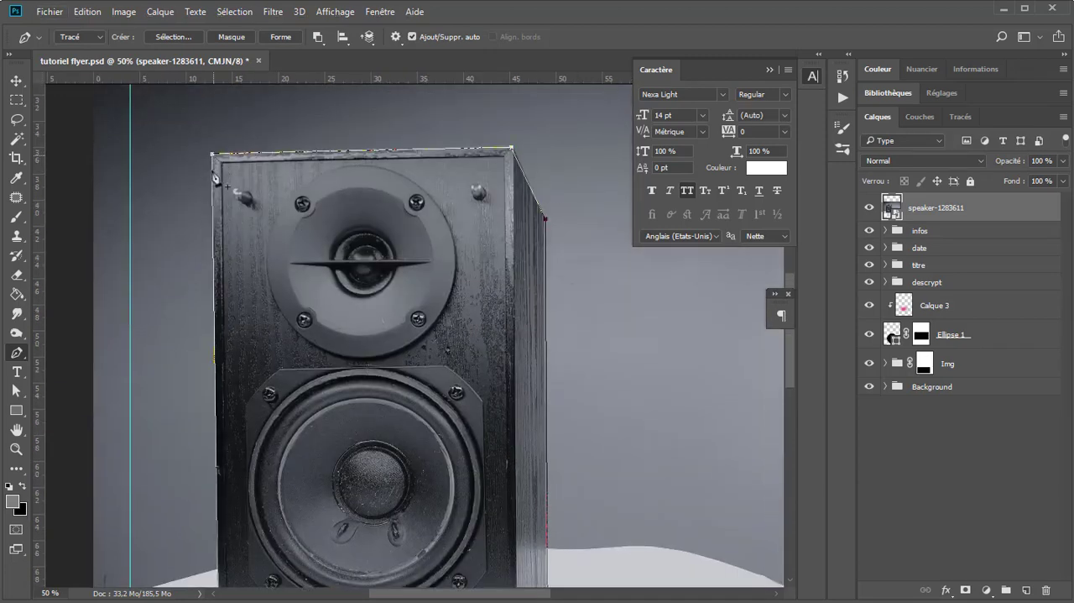
Step: Turn the path into a selection of the speaker and copy the speaker onto a new layer
click(168, 37)
click(625, 220)
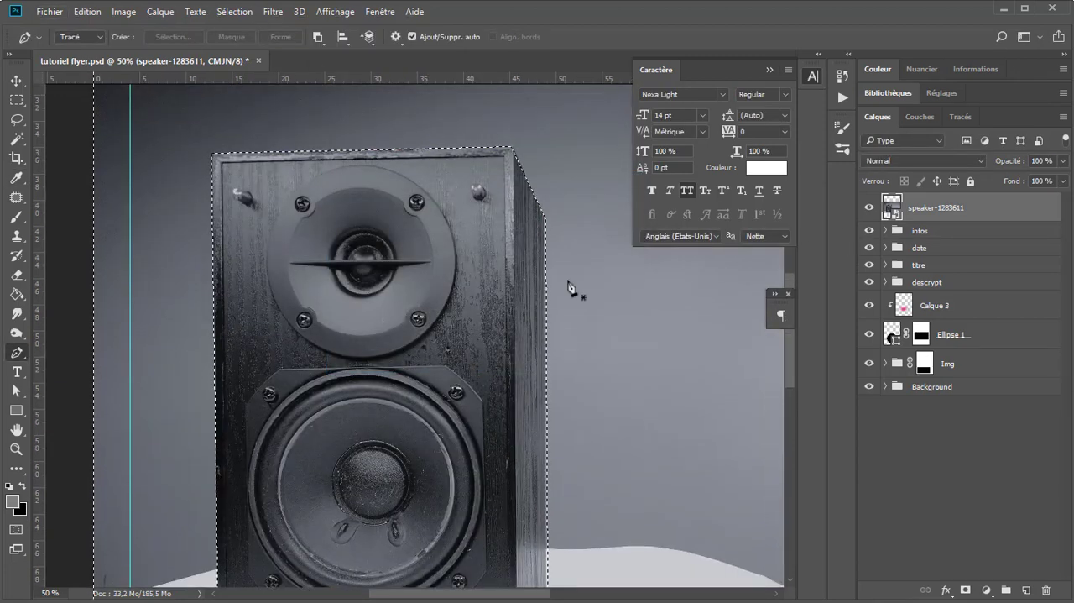
key(ctrl+j)
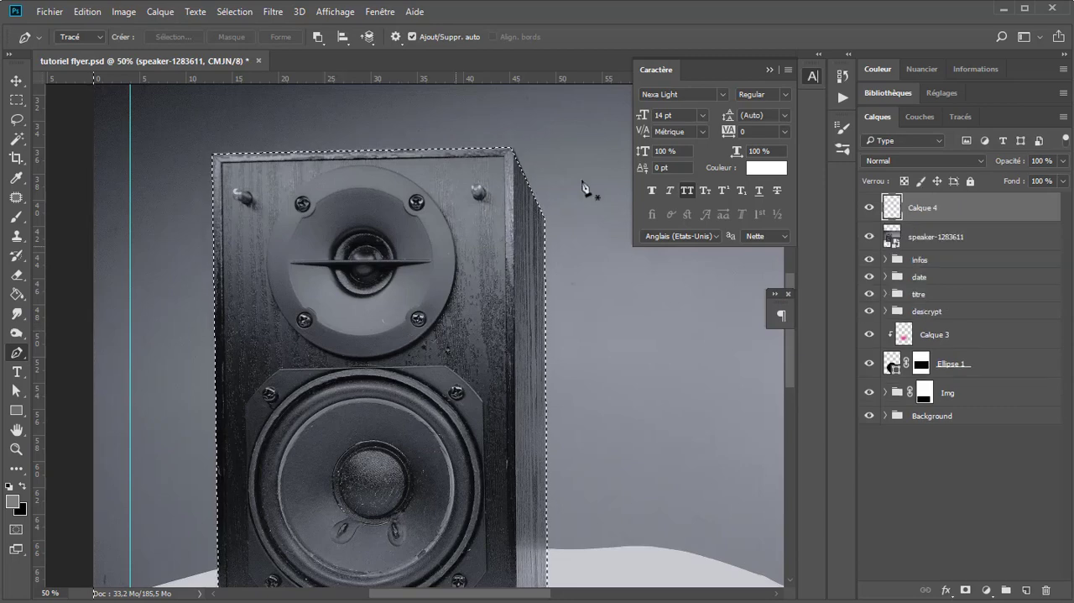
Step: Hide and delete the original speaker-1283611 layer, keeping only the cut-out speaker
click(869, 237)
click(926, 244)
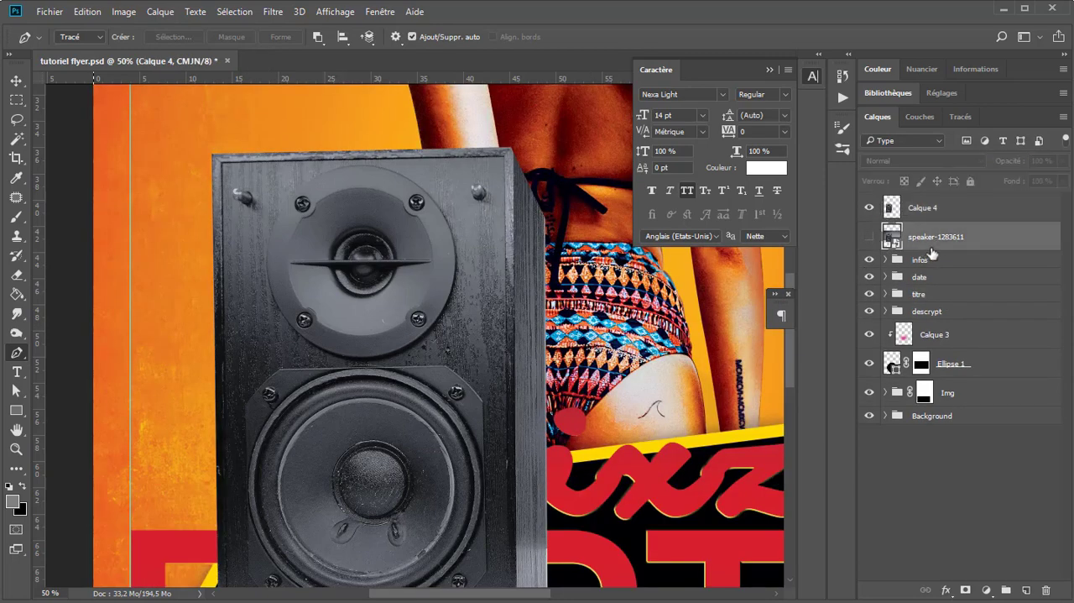
key(Delete)
Step: Convert the cut-out speaker layer into a smart object
click(17, 84)
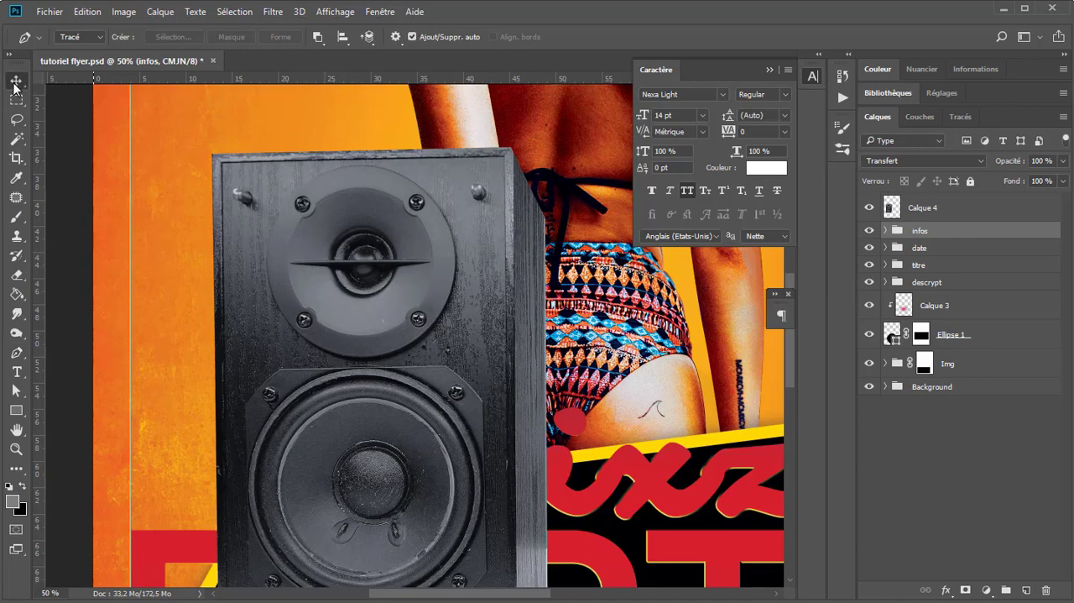
scroll(370, 294, down, 1)
scroll(501, 311, up, 1)
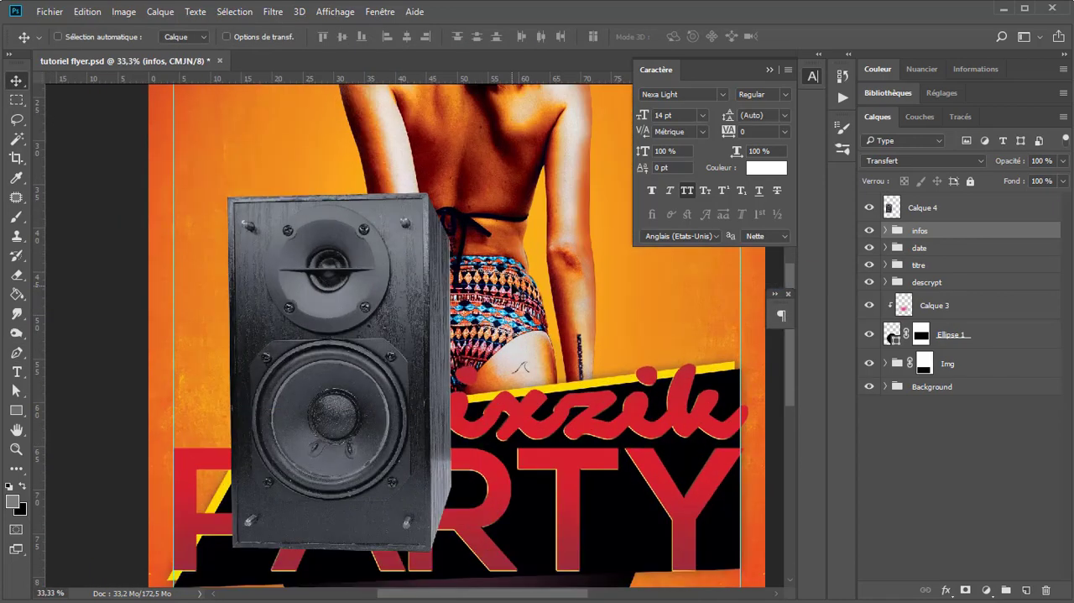
right_click(1013, 217)
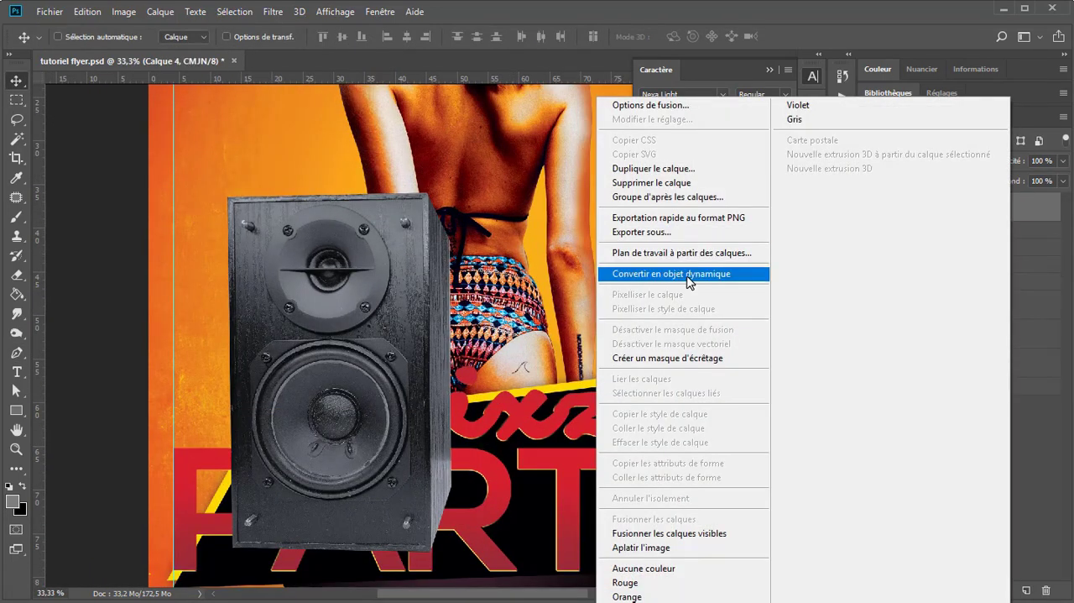
click(762, 275)
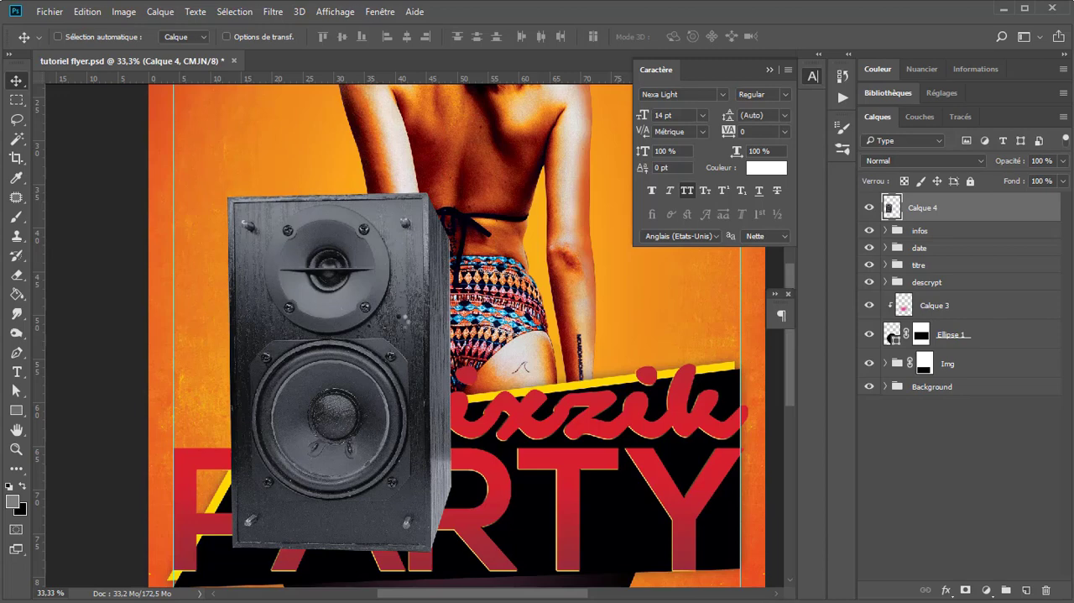
Step: Align the speaker's left edge with the flyer's left guide and move its layer between the Img and Background groups
scroll(372, 344, down, 2)
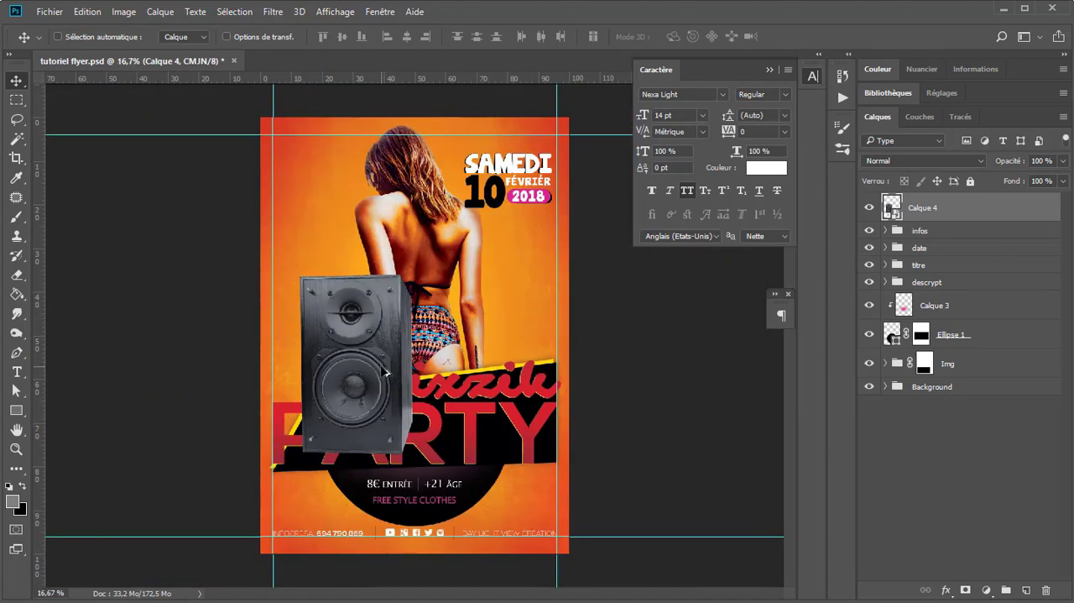
scroll(391, 373, up, 1)
drag(390, 373, 349, 291)
drag(977, 217, 979, 294)
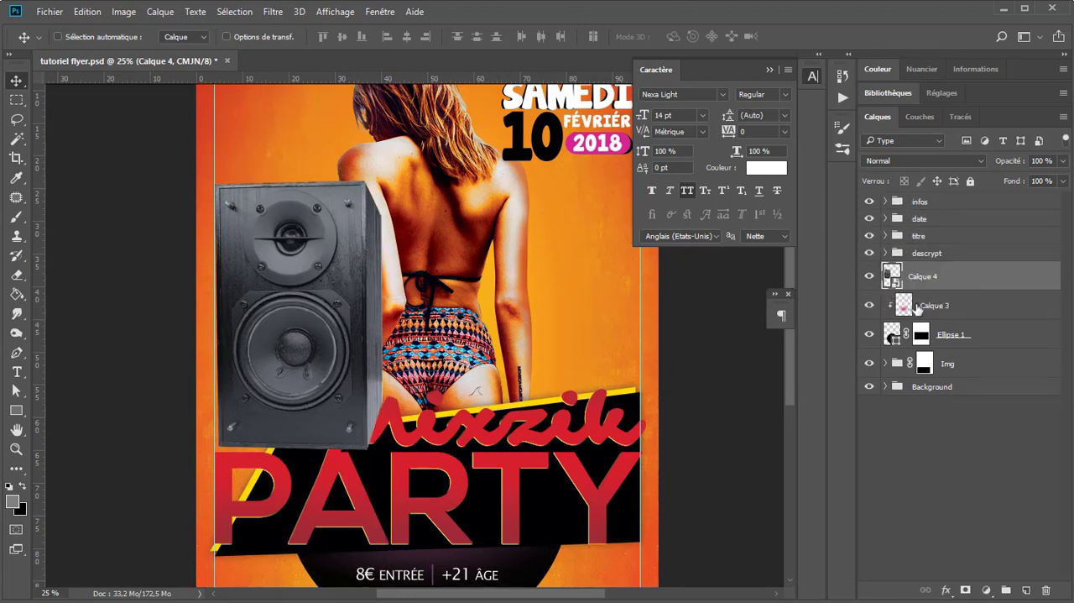
drag(900, 280, 899, 380)
key(ctrl+minus)
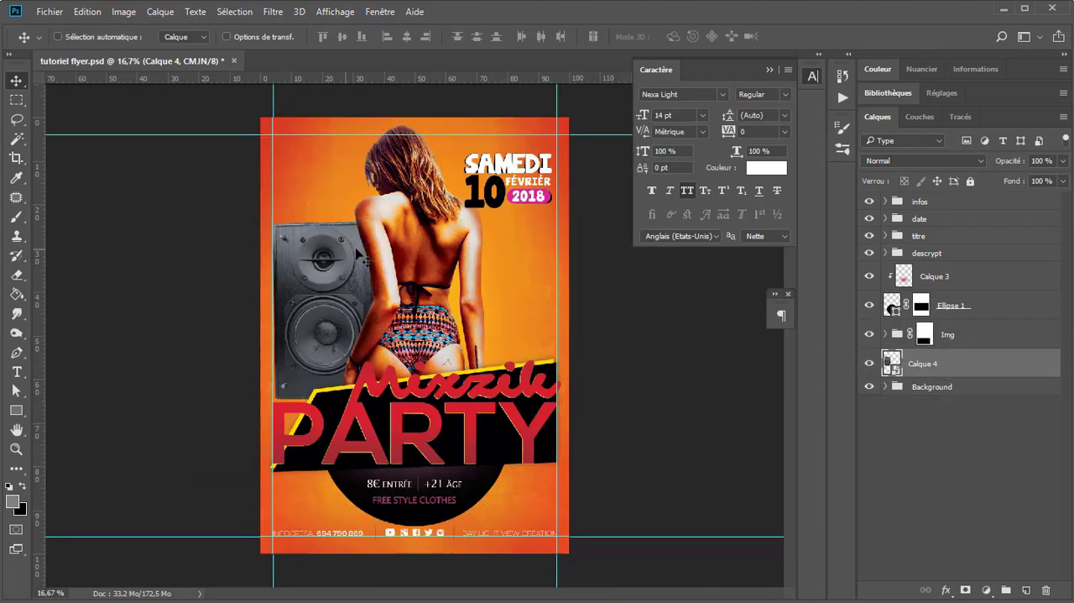
Step: Scale the speaker down to about 82% of its size, keeping its bottom-left corner in place
key(ctrl+t)
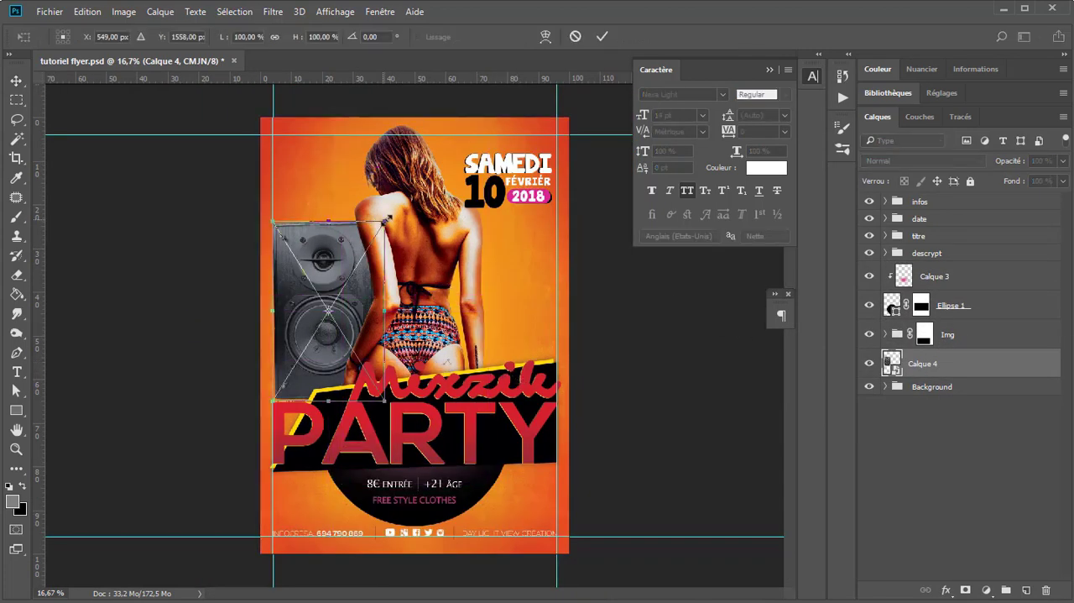
drag(385, 222, 366, 252)
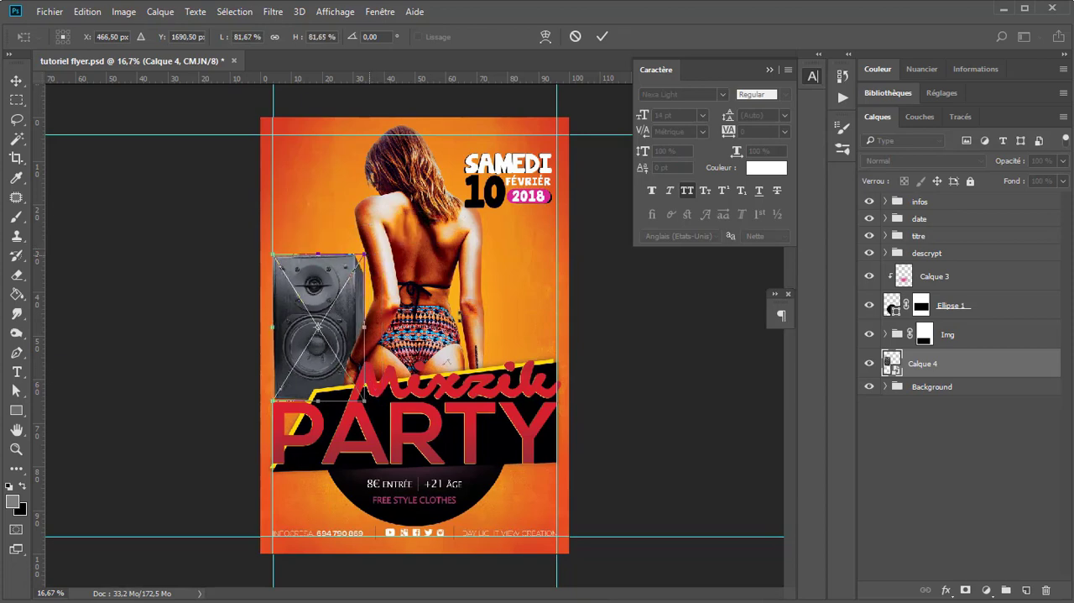
key(Return)
Step: Apply a Cisaillement filter to the speaker with Pixels du contour, bowing the curve's lower middle left and shifting its top end slightly right
key(ctrl+plus)
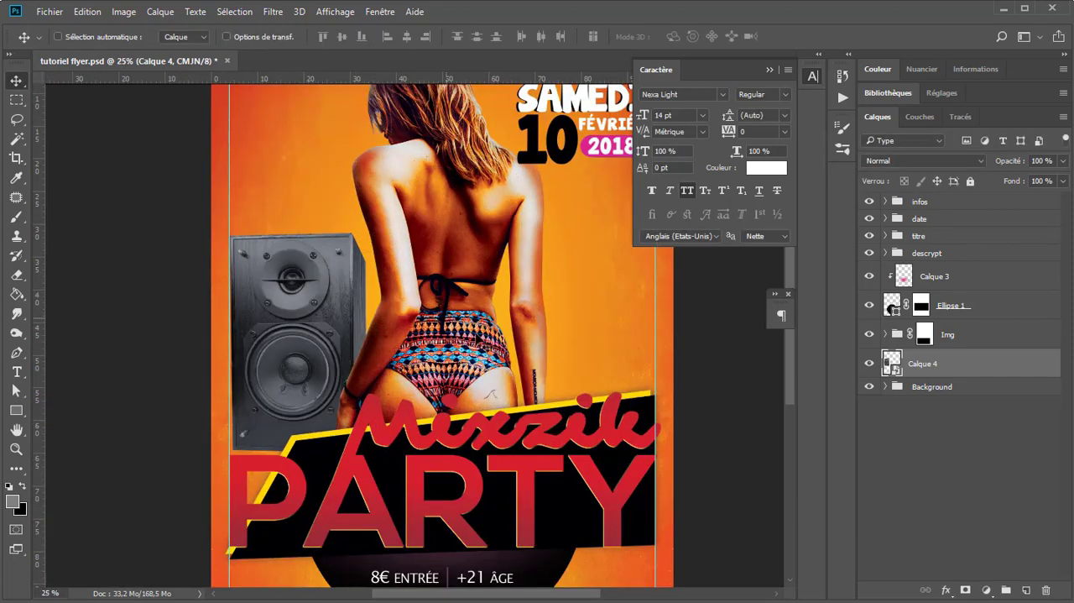
click(271, 14)
mouse_move(344, 192)
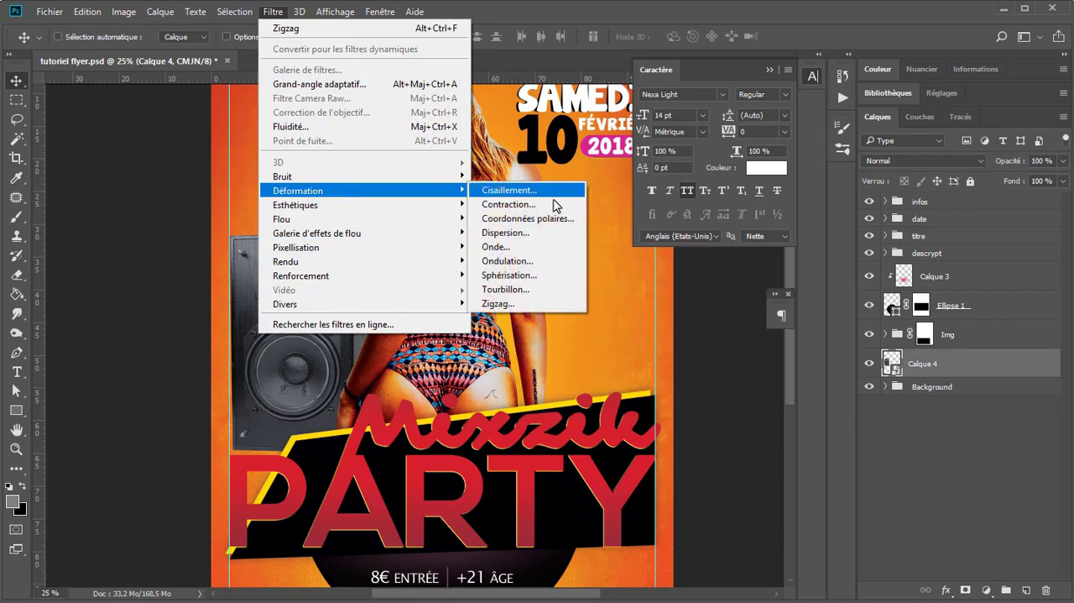
click(530, 197)
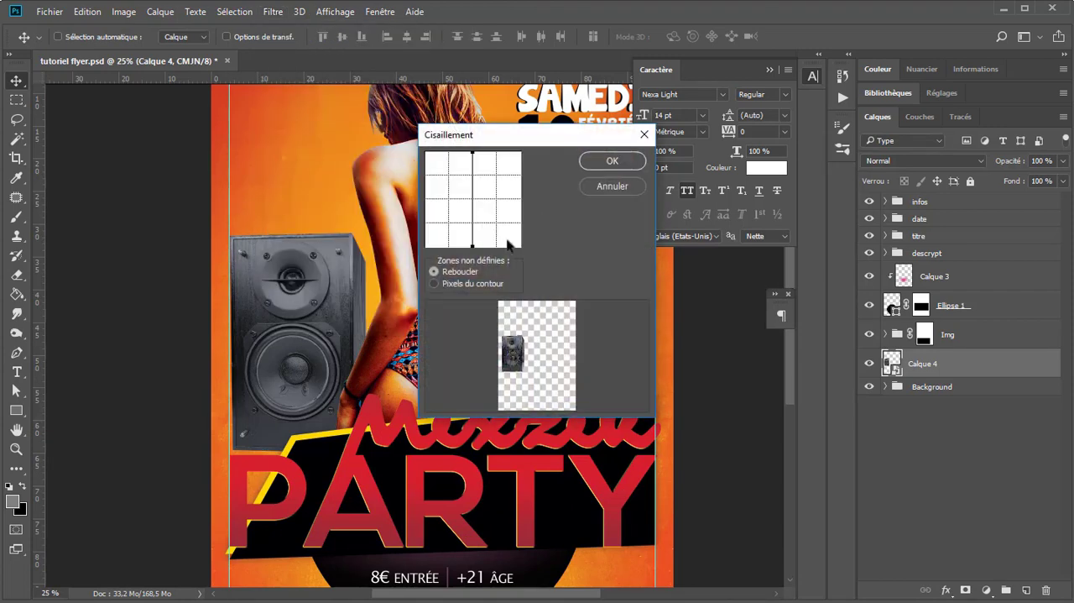
click(467, 284)
drag(473, 225, 465, 224)
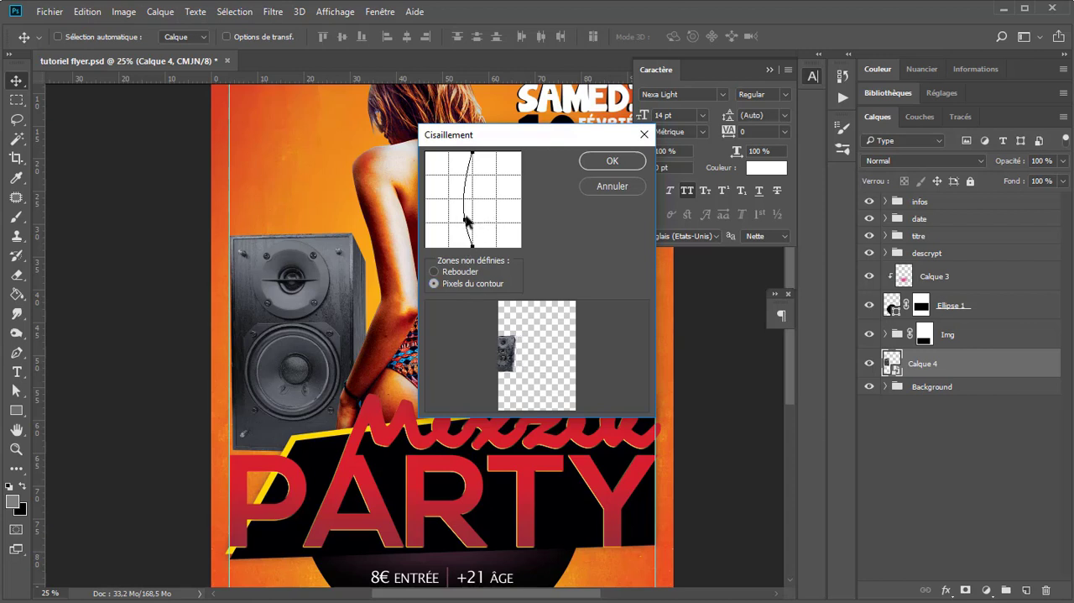
drag(472, 152, 476, 151)
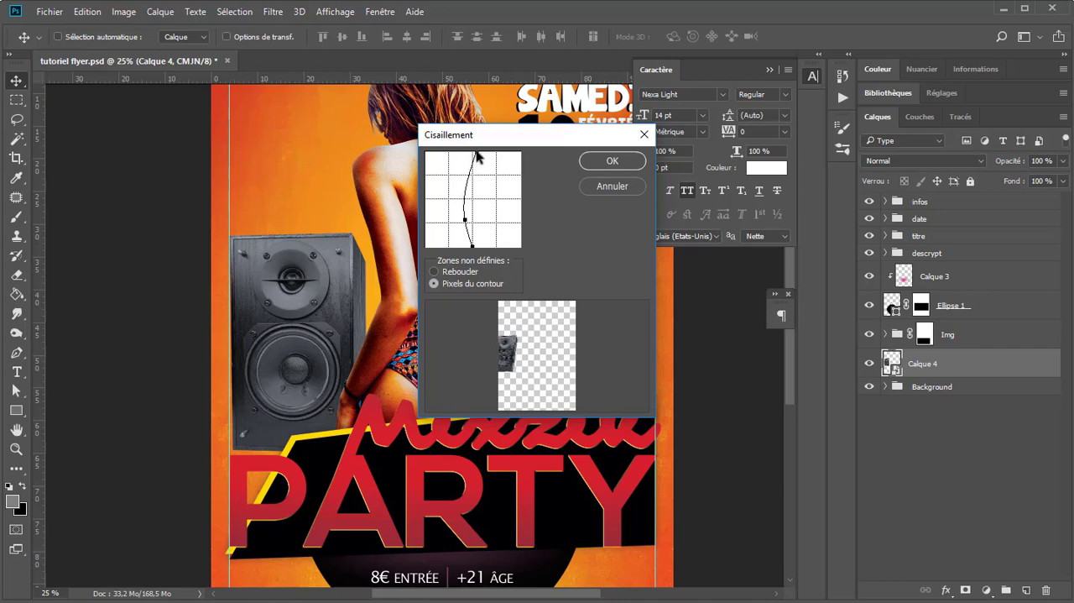
click(620, 166)
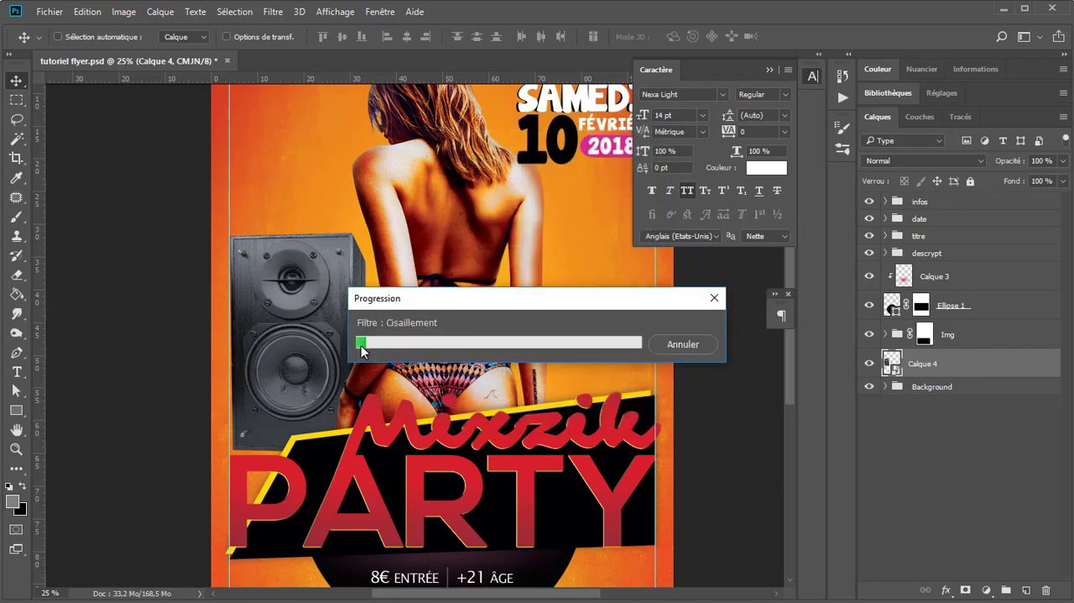
Step: Move the bent speaker slightly right, away from the flyer's left guide and closer to the woman
drag(361, 345, 381, 330)
drag(328, 338, 355, 339)
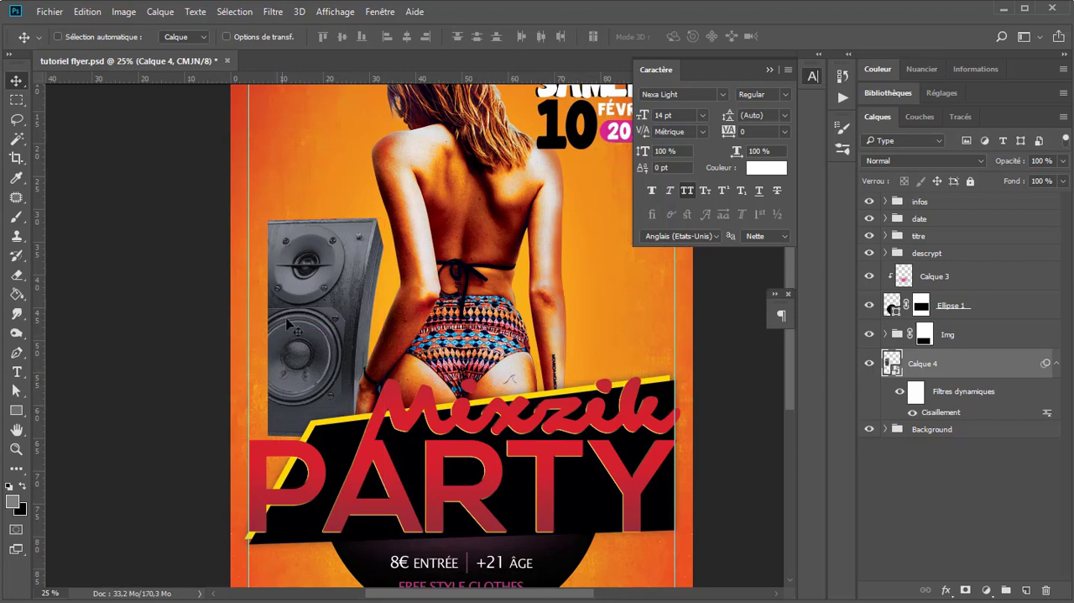
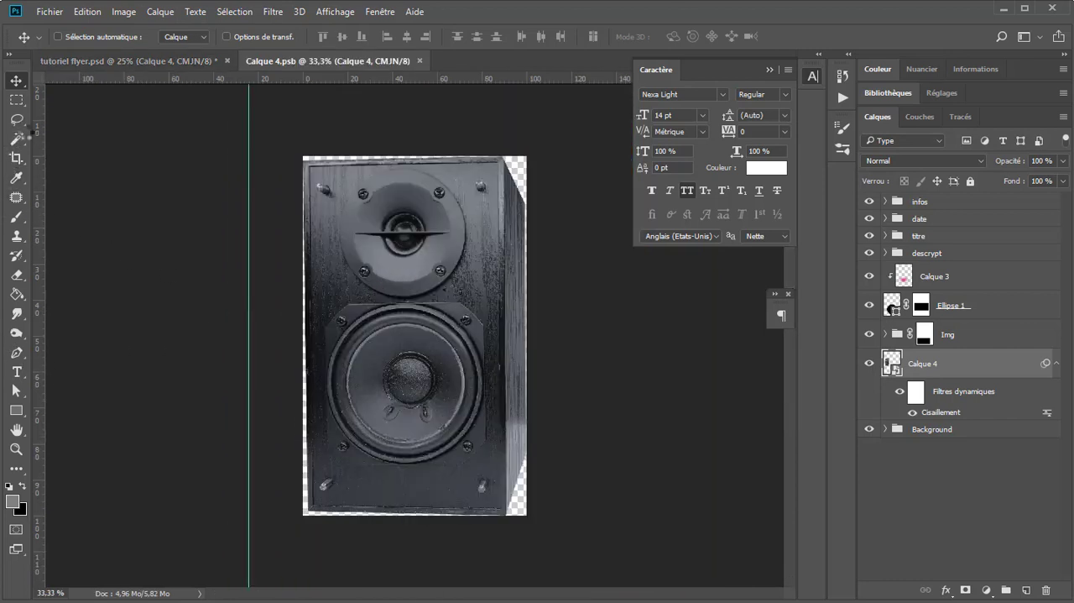
Step: Extend the speaker smart object's canvas on all four sides with the Crop tool, leaving most room on the left, and save and close it
key(c)
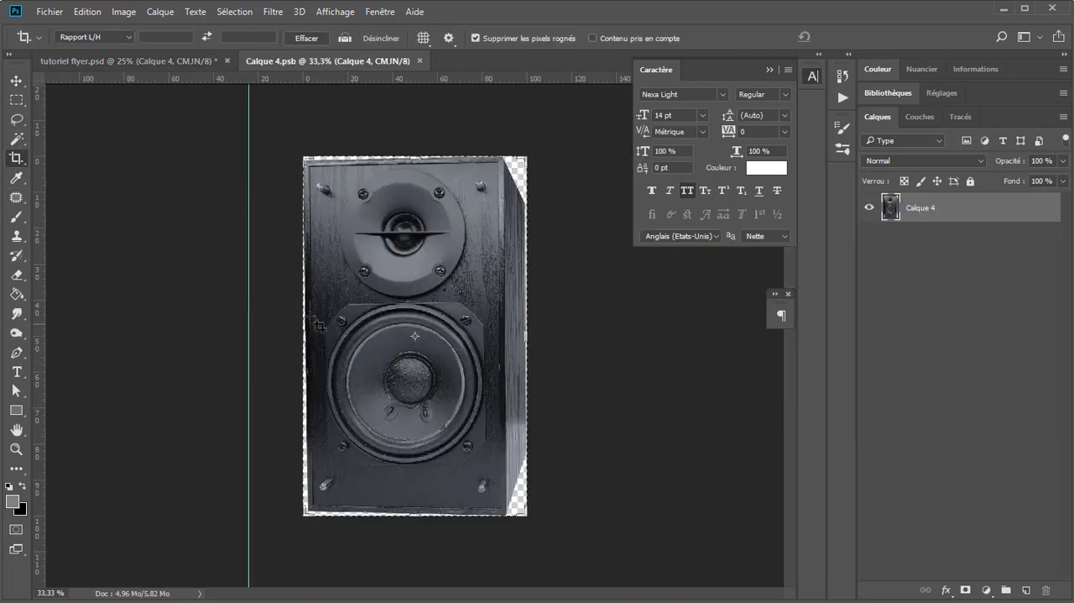
drag(304, 329, 224, 331)
drag(415, 516, 418, 540)
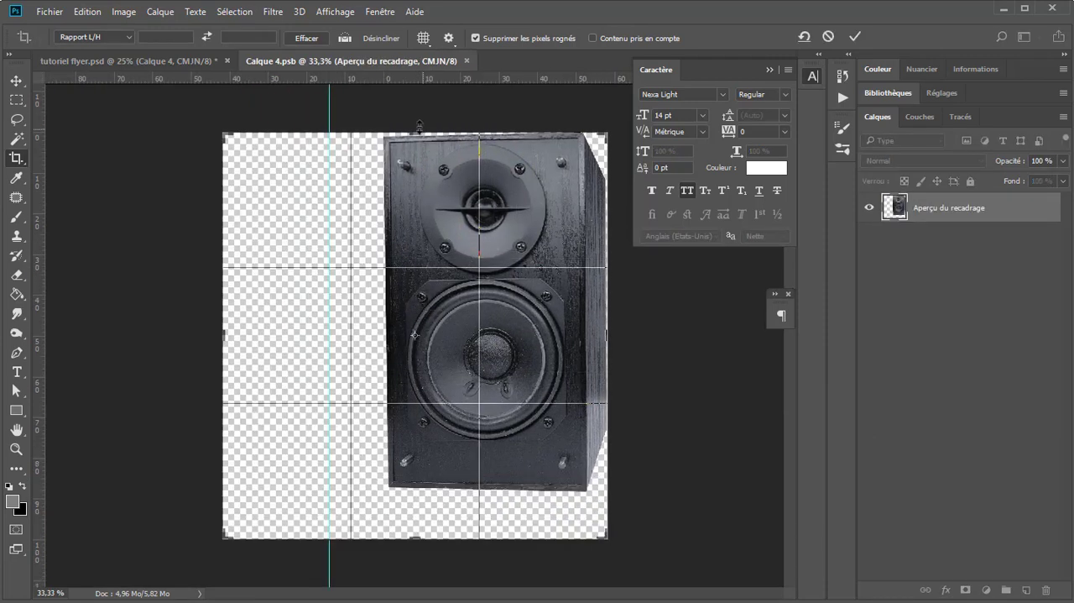
drag(418, 129, 416, 119)
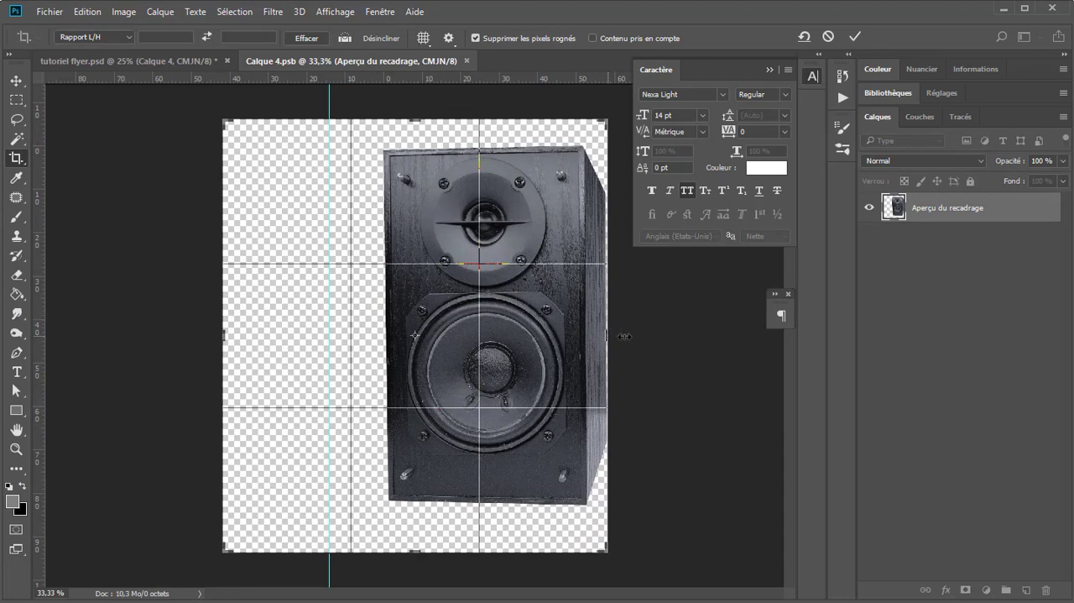
drag(624, 335, 624, 336)
key(Return)
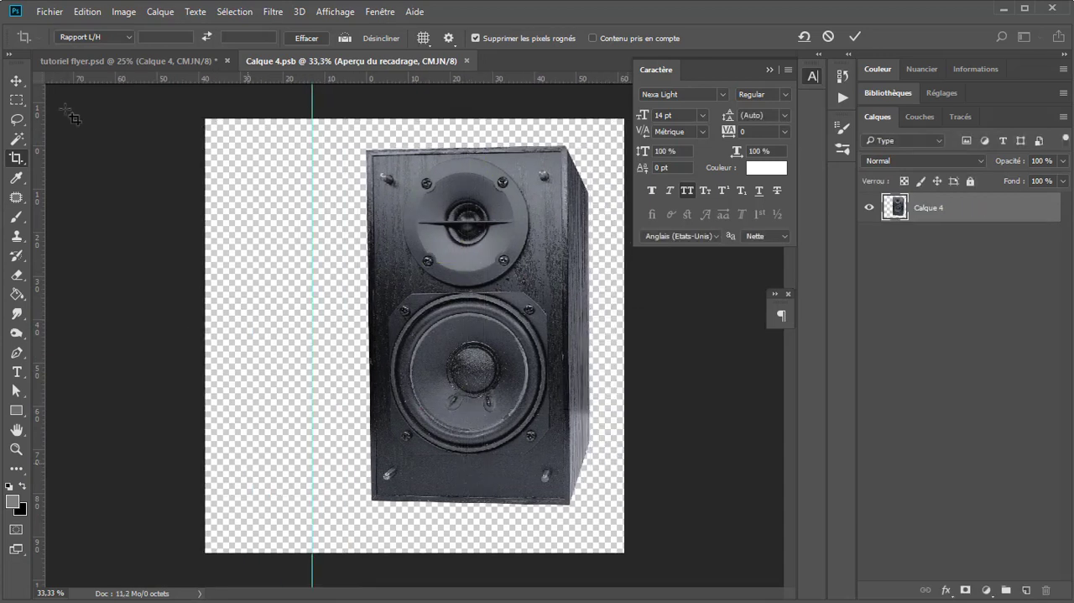
click(16, 81)
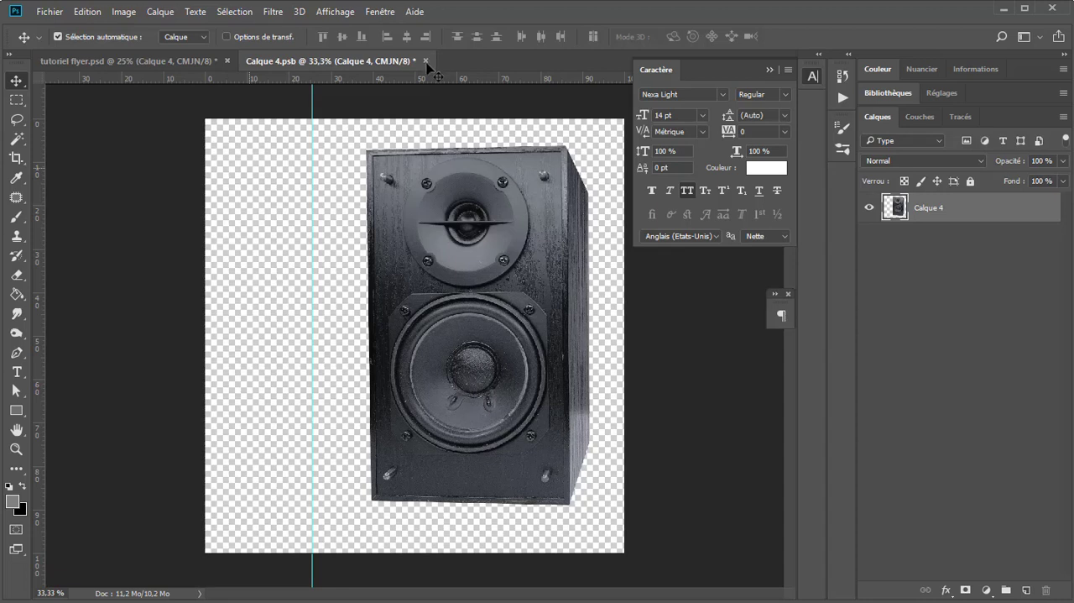
key(ctrl+s)
key(ctrl+w)
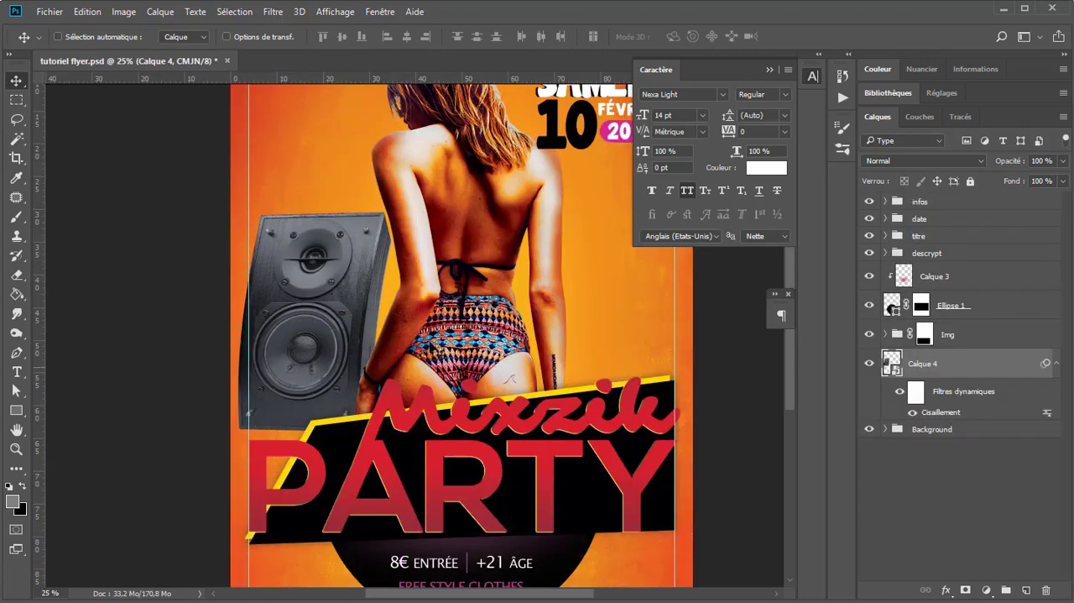
Step: Duplicate the bent speaker's layer, rasterize the copy and place it behind the woman on the flyer's right half
scroll(435, 289, down, 1)
scroll(332, 299, up, 1)
drag(358, 280, 287, 324)
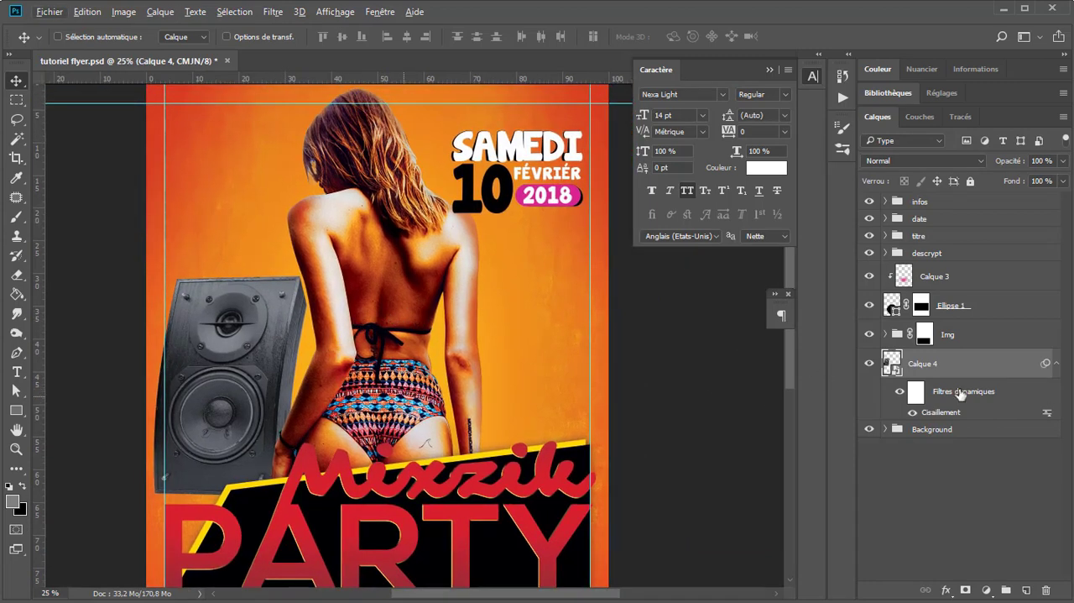
click(1057, 363)
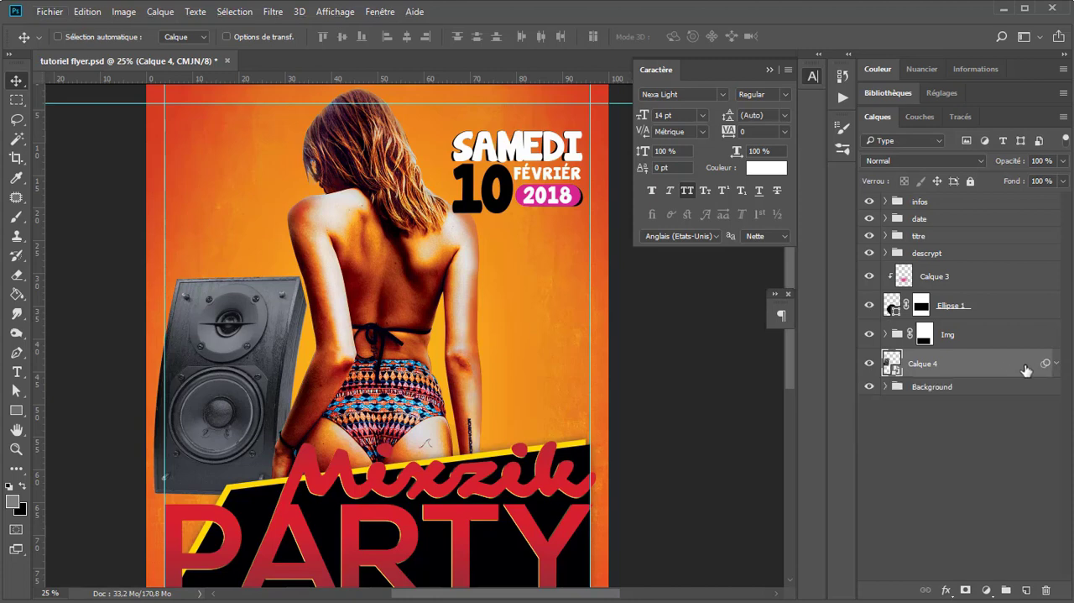
key(ctrl+j)
right_click(1018, 372)
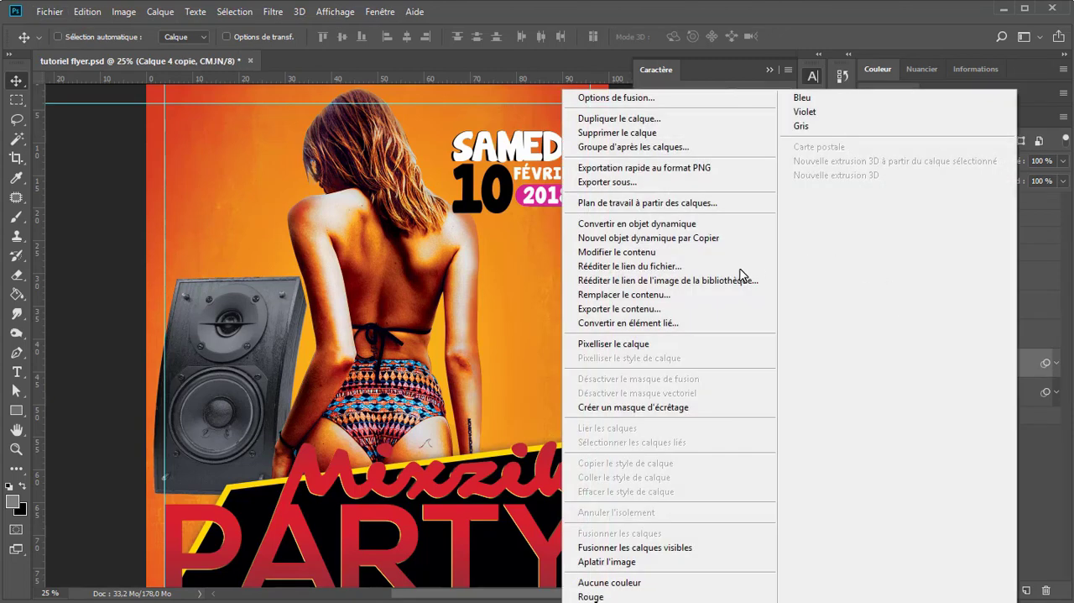
click(643, 351)
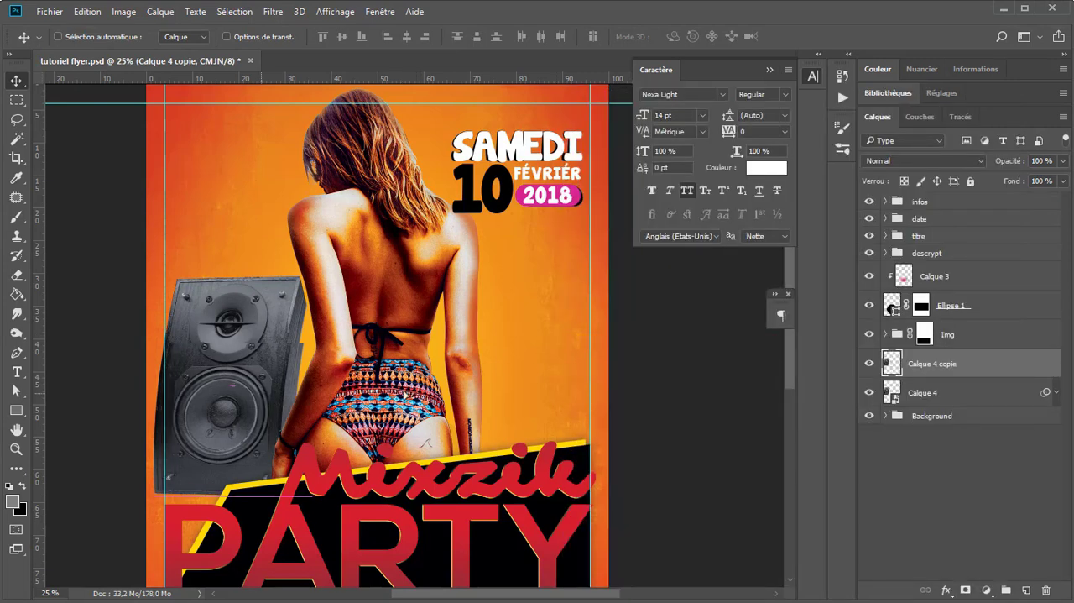
drag(244, 353, 514, 351)
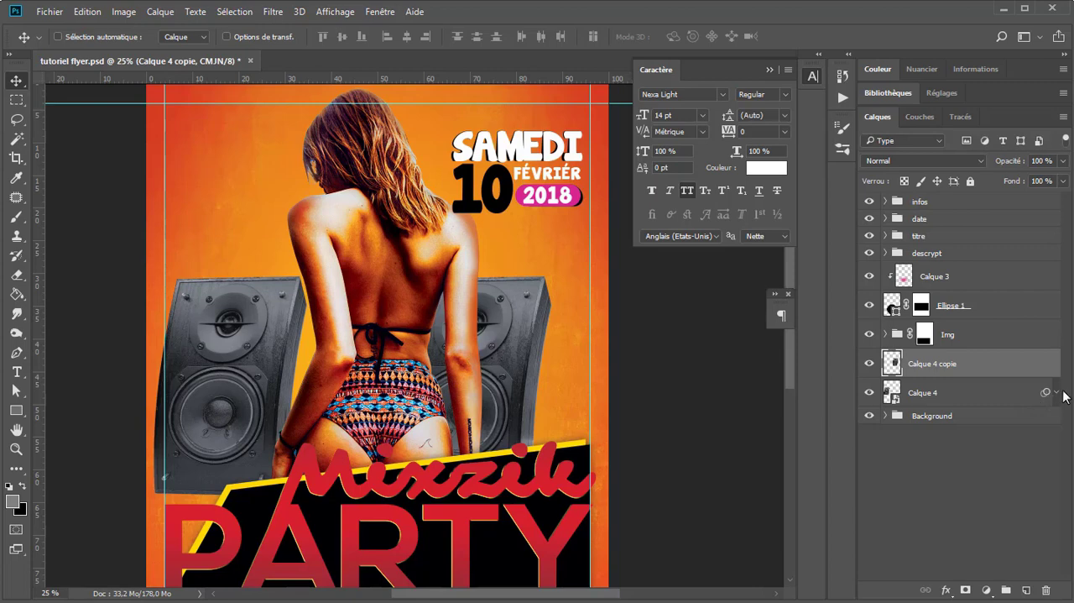
Step: Convert the speaker copy to a smart object and flip it horizontally
click(1055, 393)
right_click(1001, 371)
click(664, 271)
key(ctrl+t)
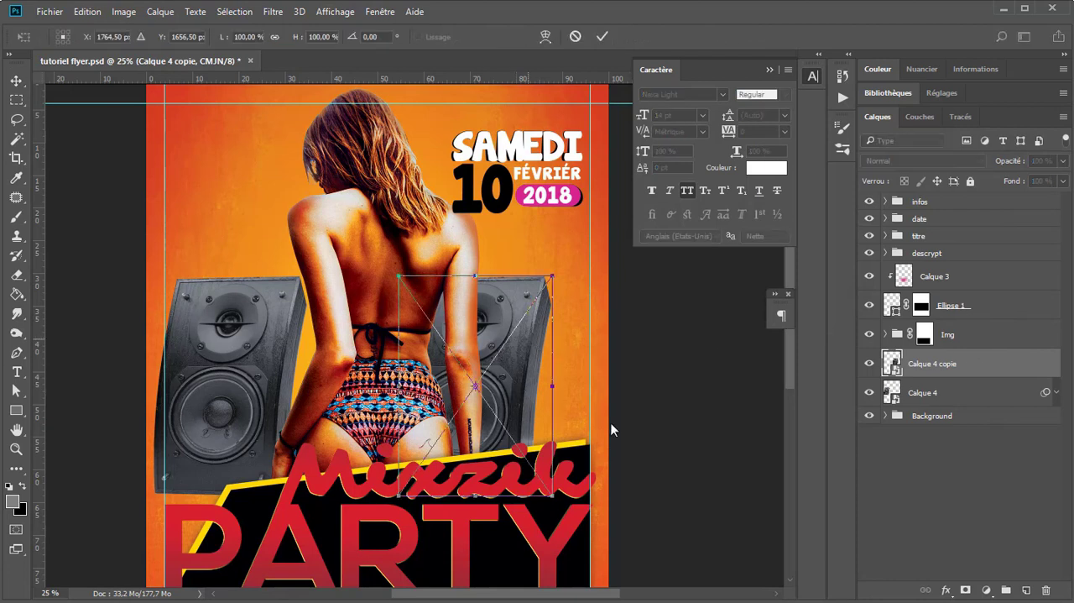
right_click(529, 353)
click(619, 560)
key(Return)
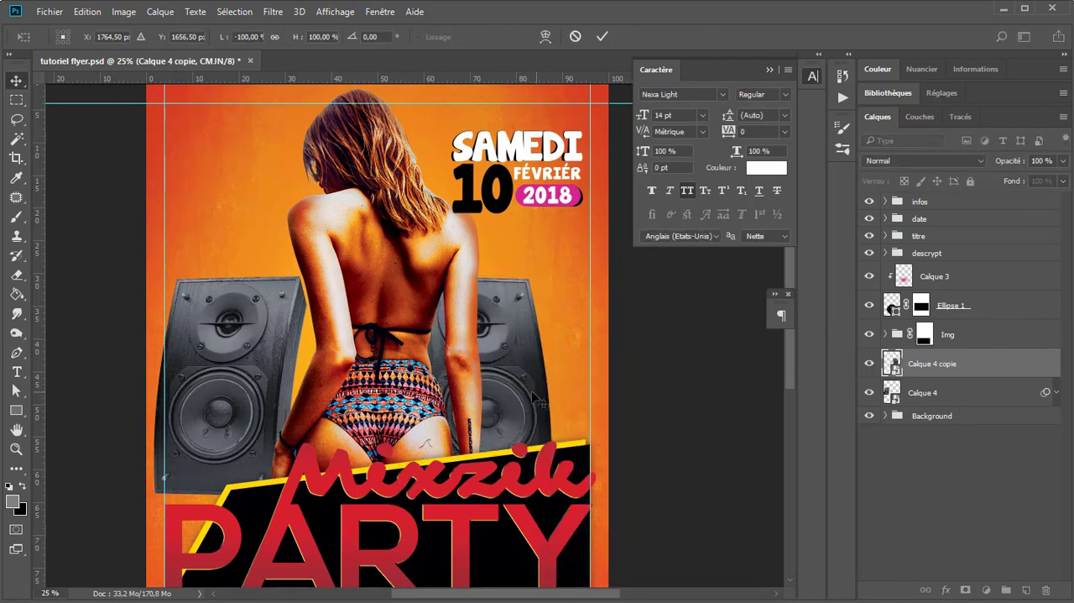
Step: Scale down the mirrored speaker and position it beside the woman's right arm, just inside the flyer's right guide
drag(518, 399, 552, 398)
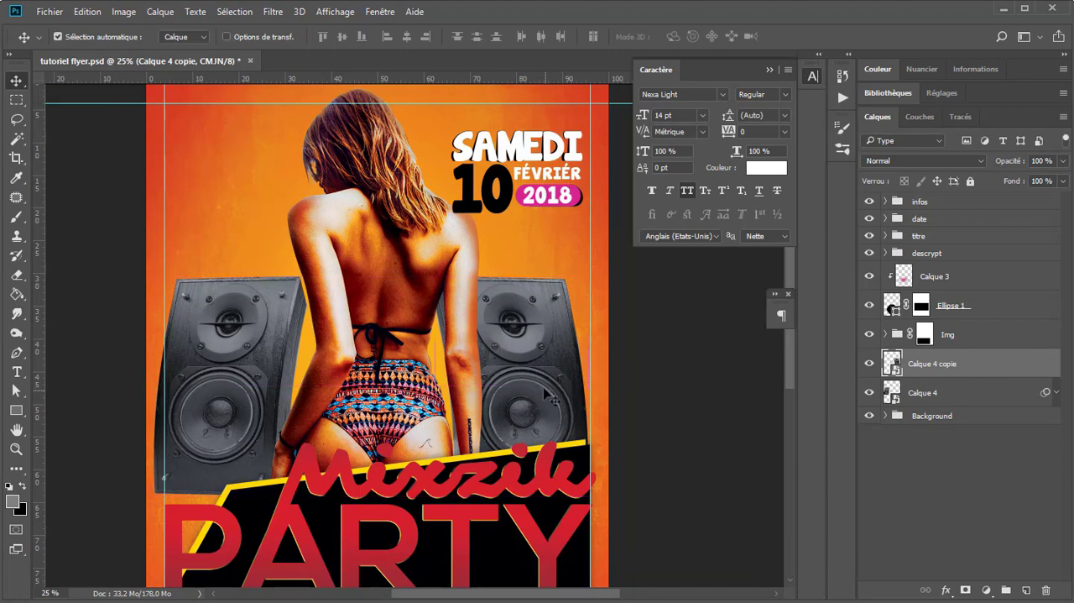
key(ctrl+t)
drag(590, 274, 549, 317)
key(Return)
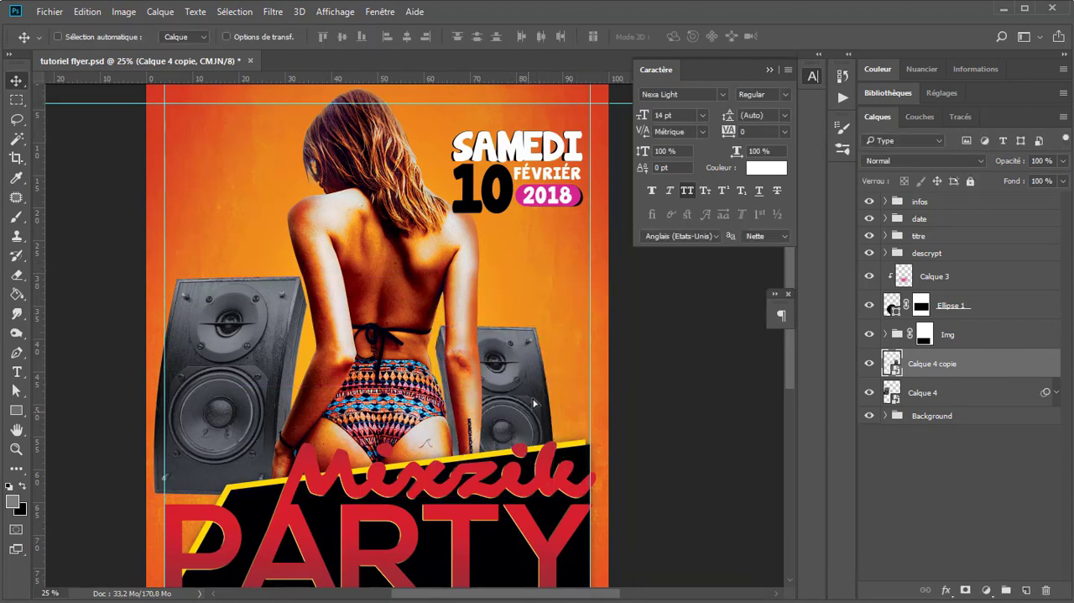
drag(533, 411, 549, 392)
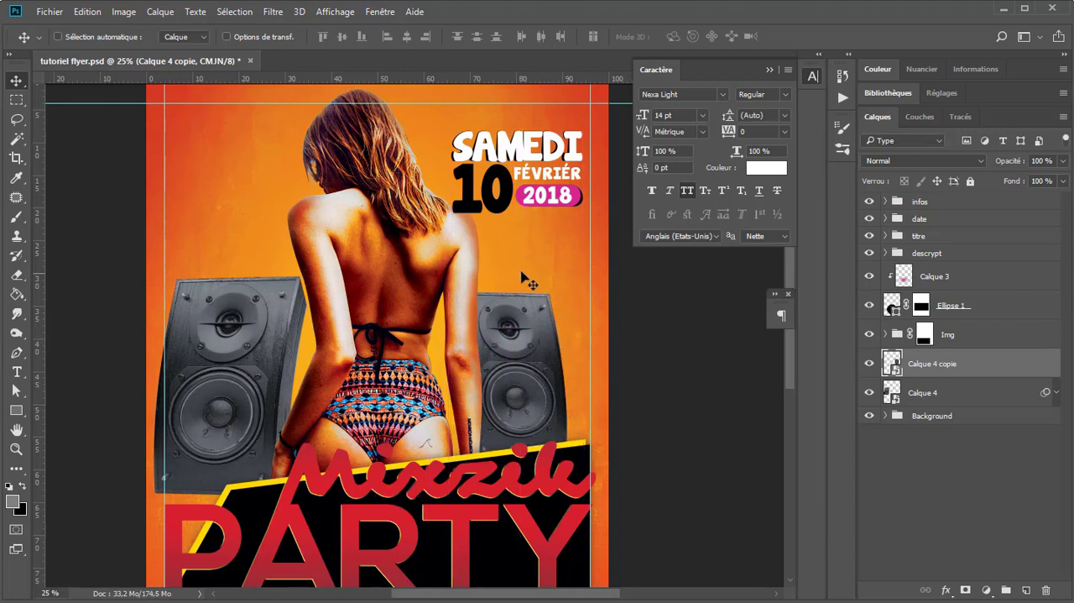
Step: Group both speaker layers and clip a Teinte/Saturation adjustment to the group with Teinte +43 and Saturation +61
shift+click(961, 393)
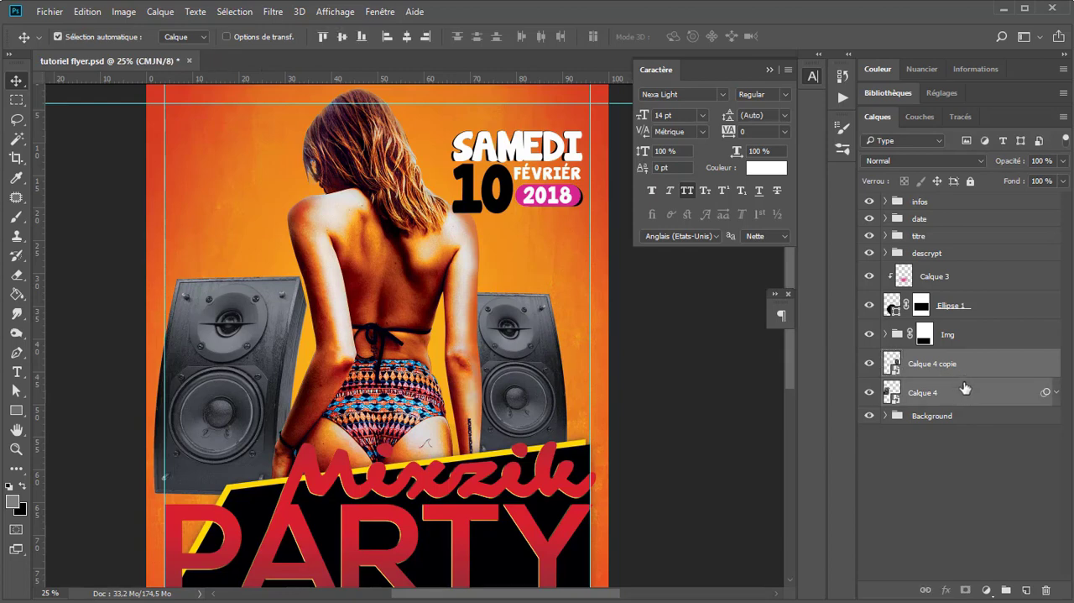
key(ctrl+g)
click(989, 582)
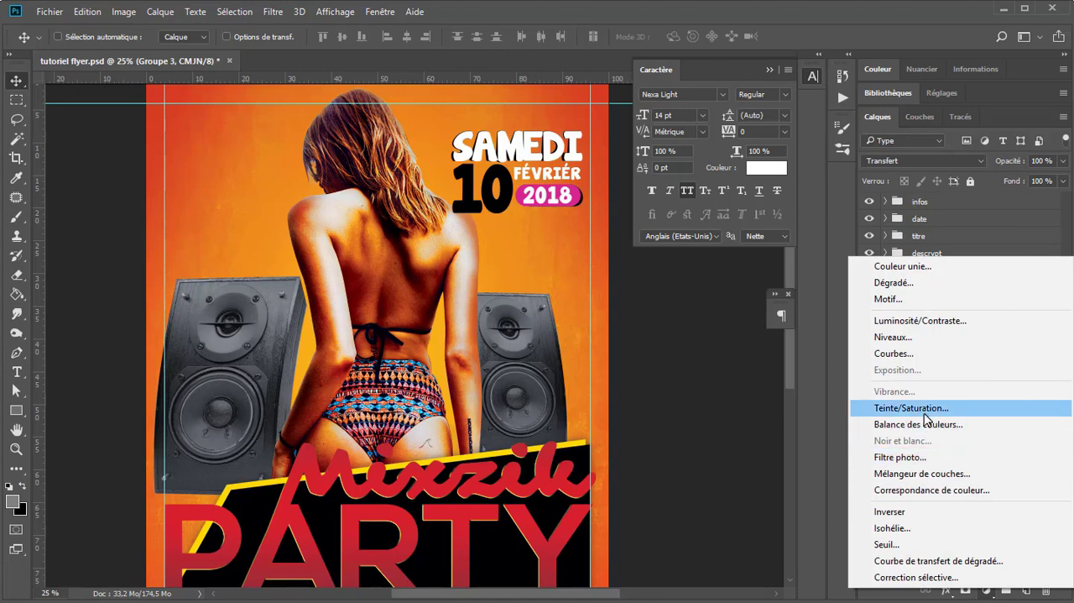
click(856, 408)
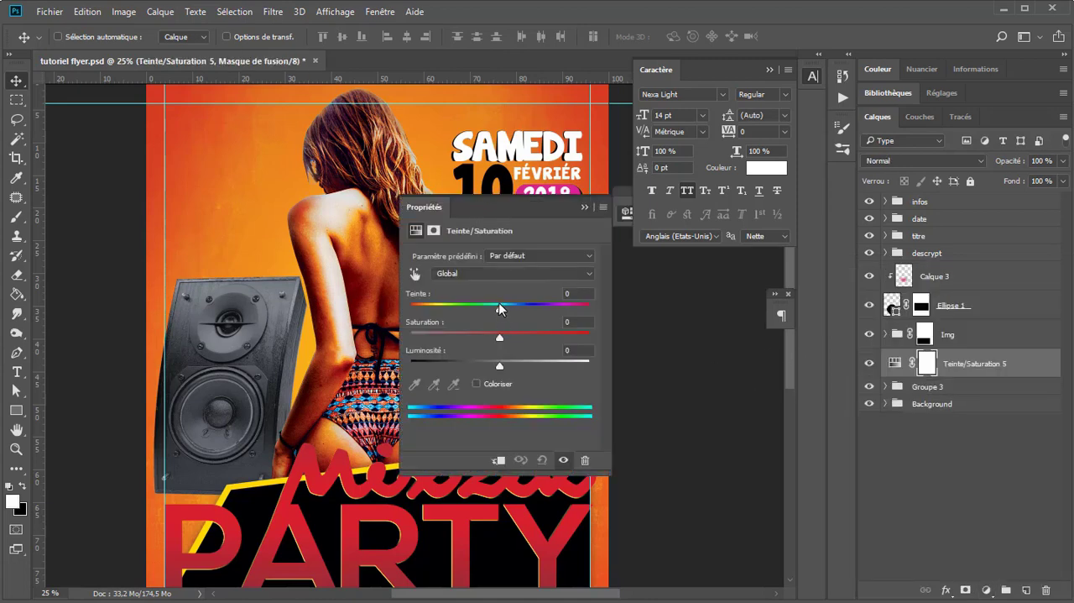
drag(534, 209, 880, 310)
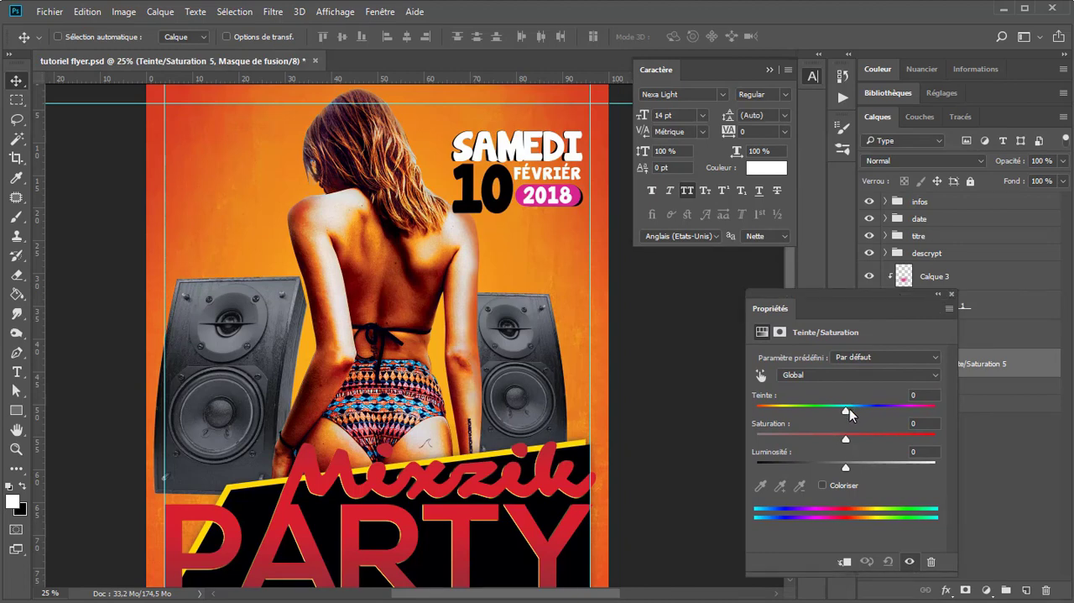
drag(849, 411, 784, 413)
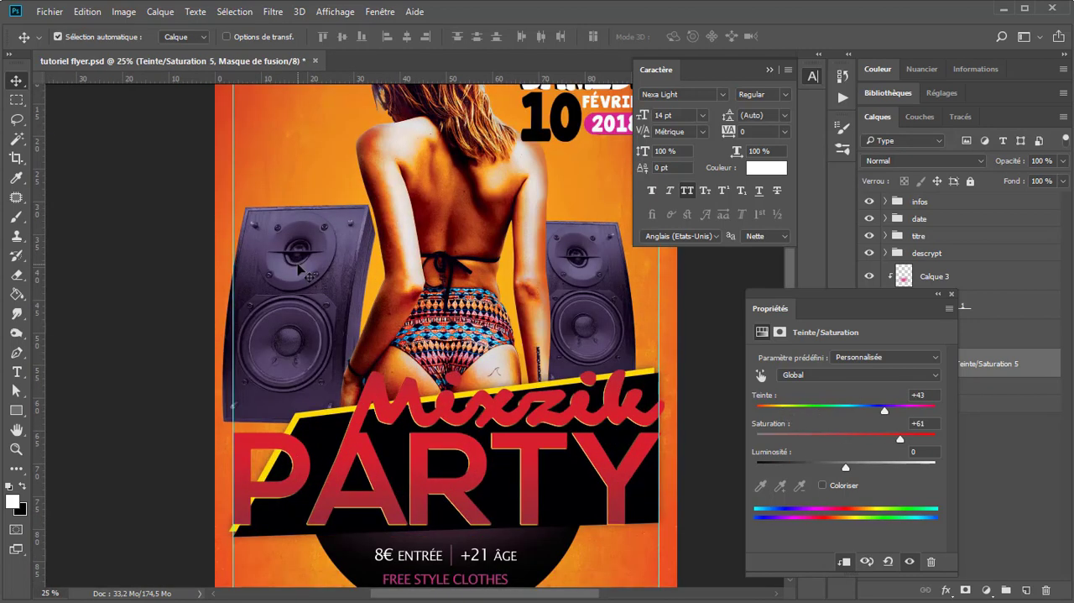
Step: Scale the left speaker down to about 61% and move it left and slightly up, just inside the flyer's left guide
click(300, 267)
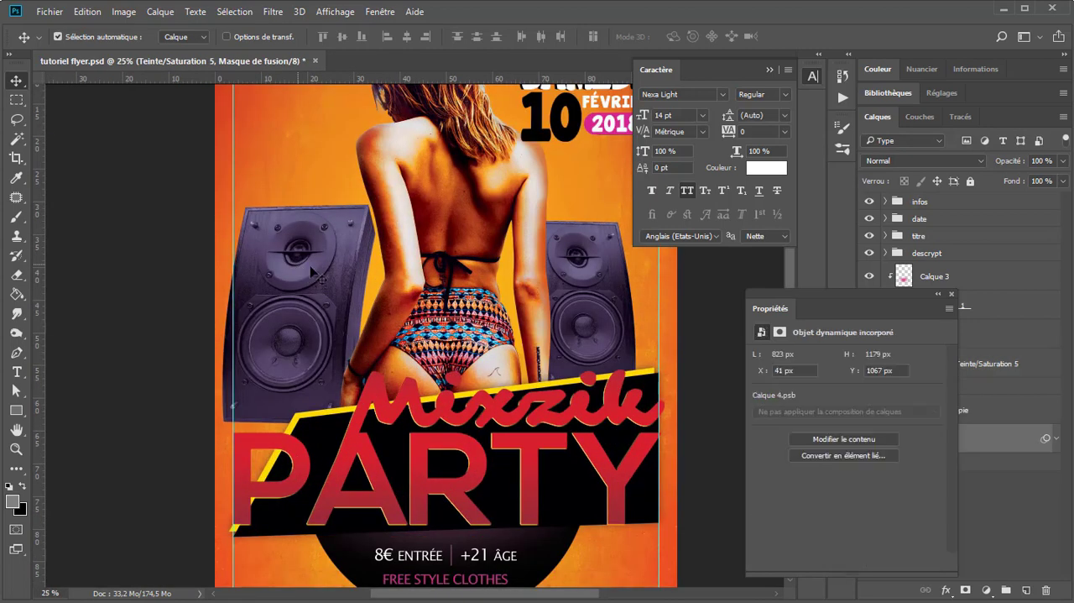
key(ctrl+t)
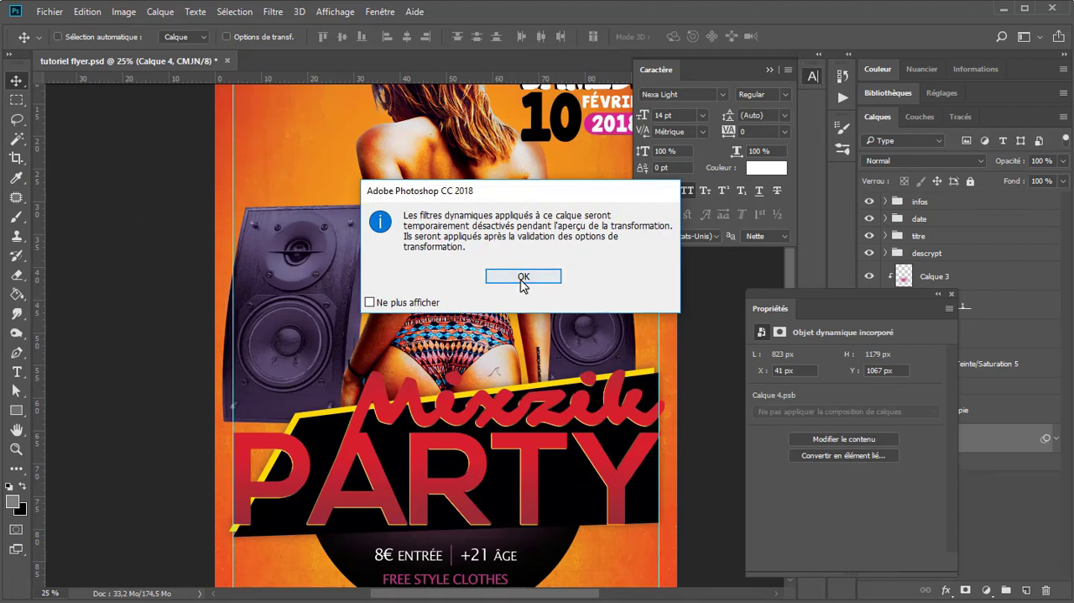
click(524, 276)
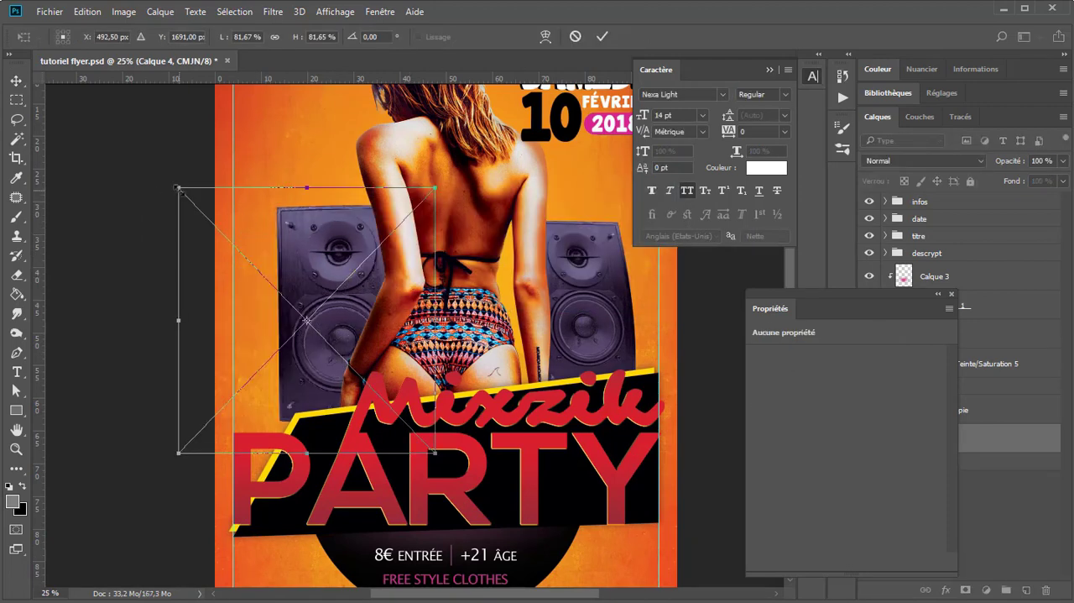
drag(178, 187, 243, 255)
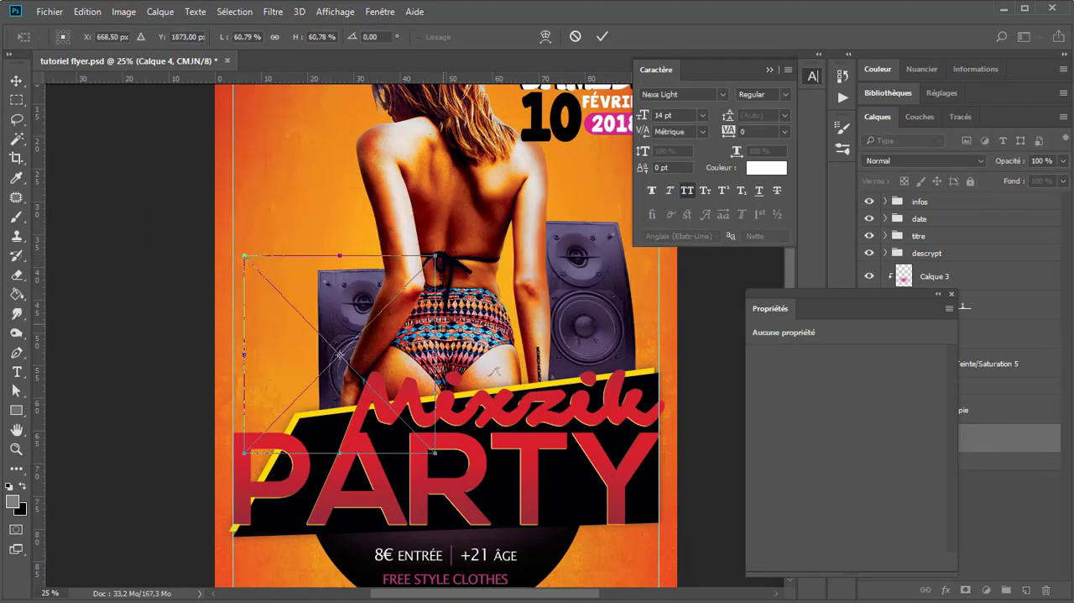
key(Return)
drag(369, 366, 313, 347)
key(ctrl+minus)
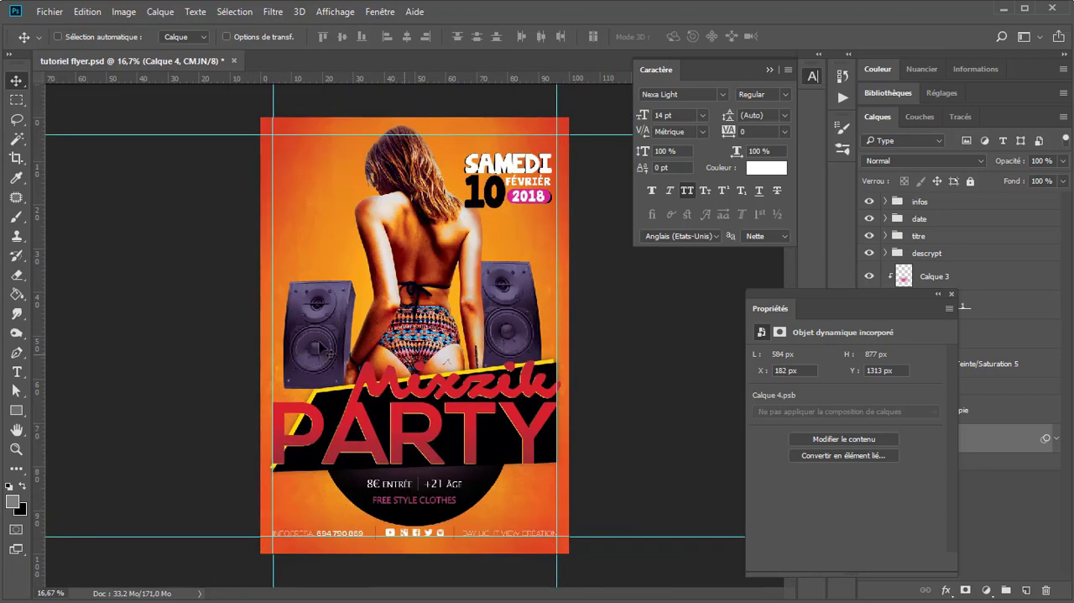
key(ctrl+plus)
key(ctrl+minus)
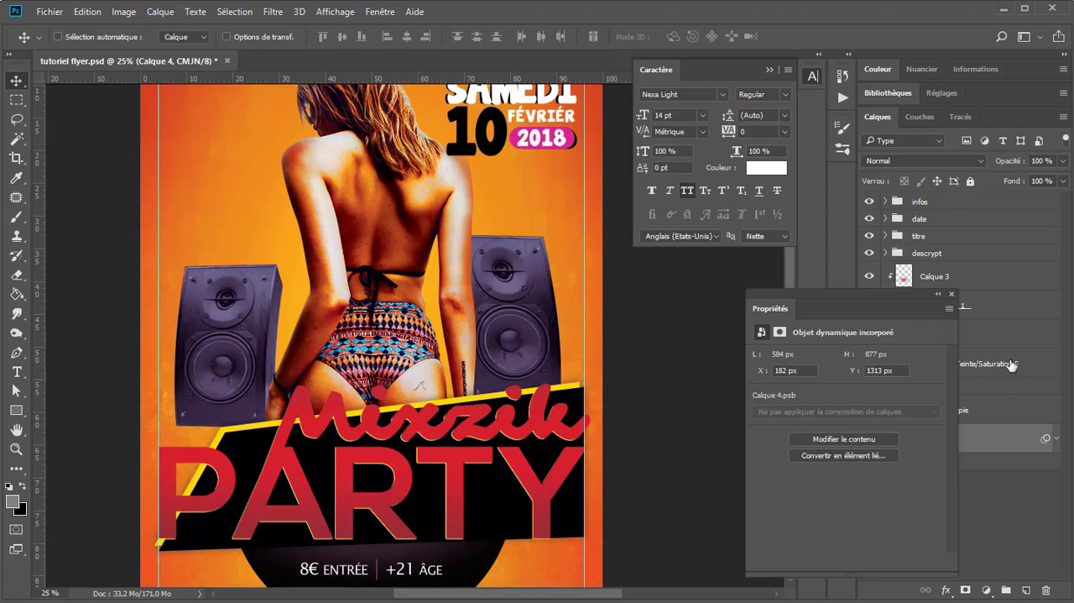
Step: Set the speakers' Teinte/Saturation adjustment to Teinte +155 and Saturation +40 for a brown tint
drag(895, 301, 723, 300)
click(904, 365)
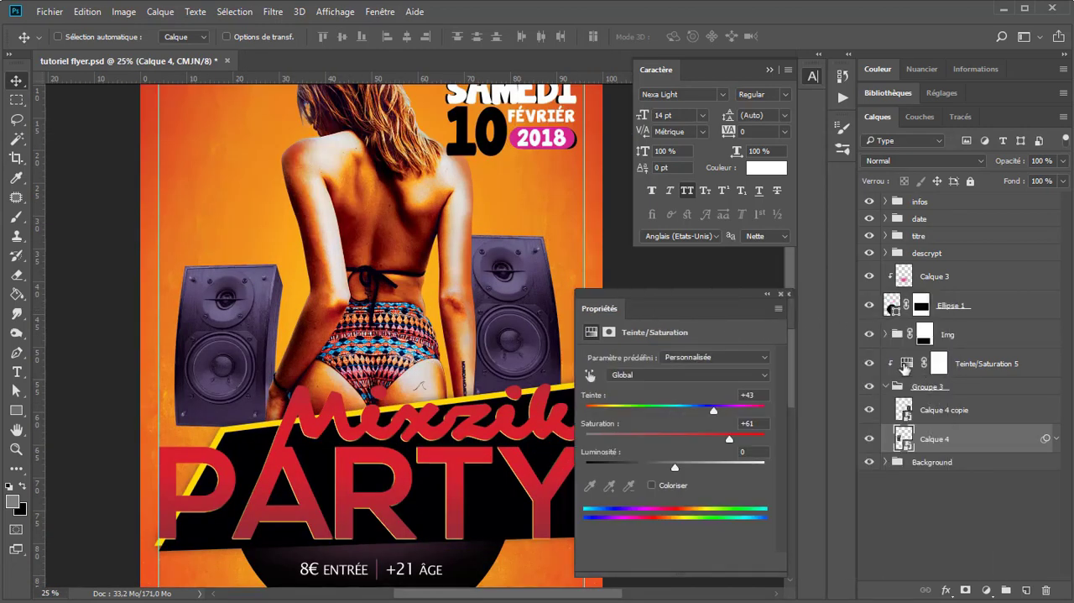
drag(727, 415, 757, 419)
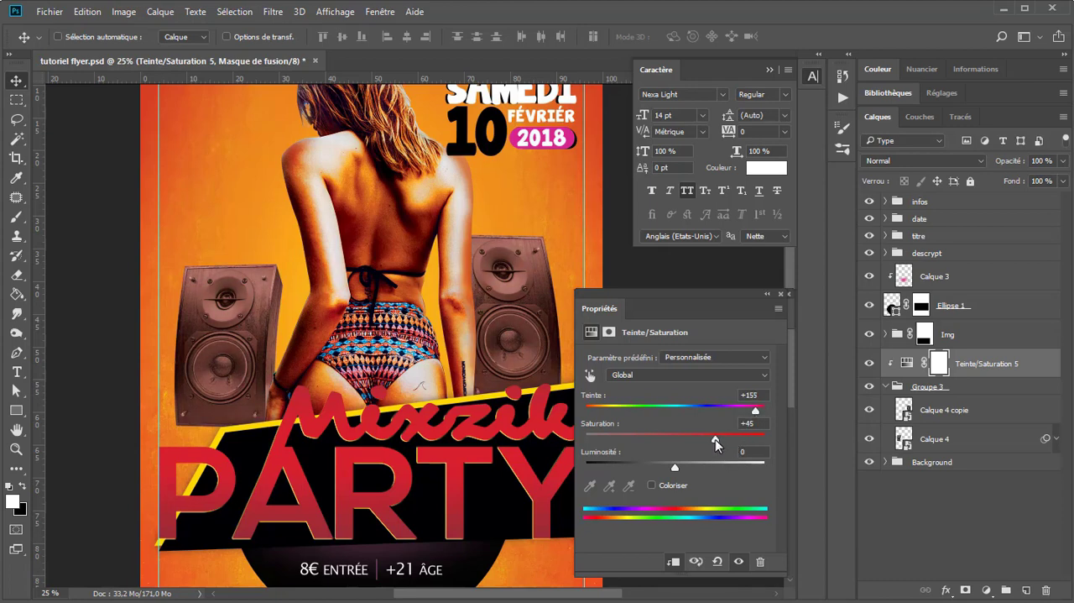
click(779, 295)
Step: Group the Teinte/Saturation adjustment with the speaker group and name the new group monitor
click(886, 387)
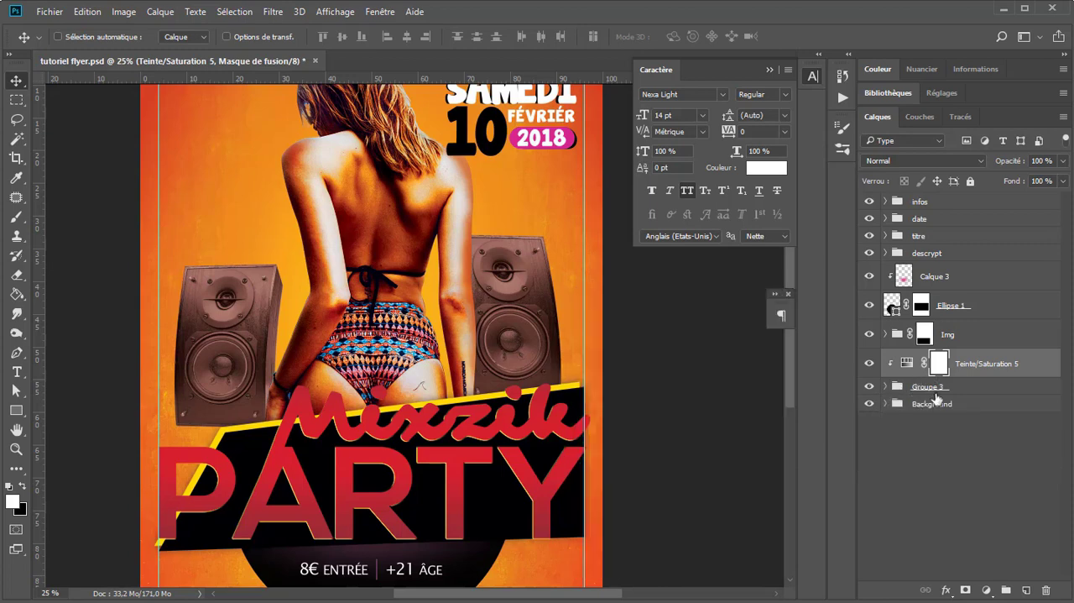
shift+click(980, 387)
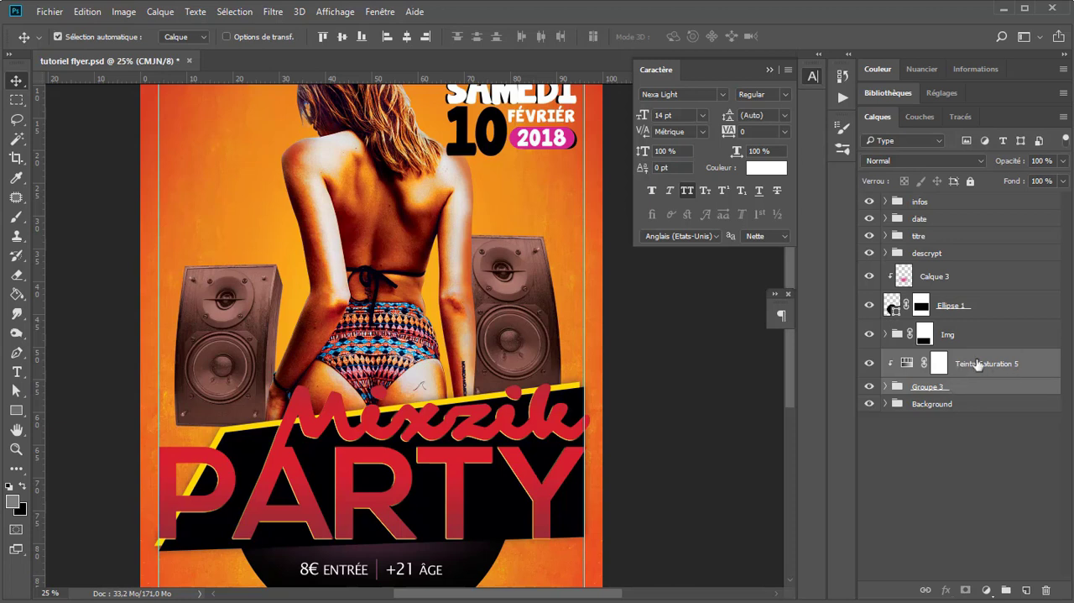
key(ctrl+g)
double_click(934, 359)
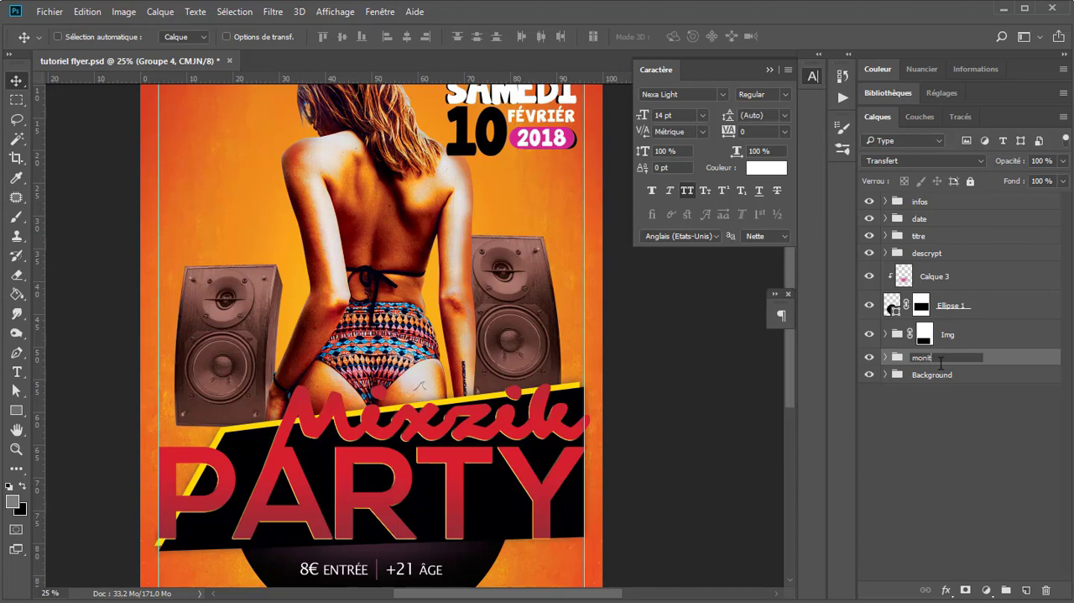
key(Return)
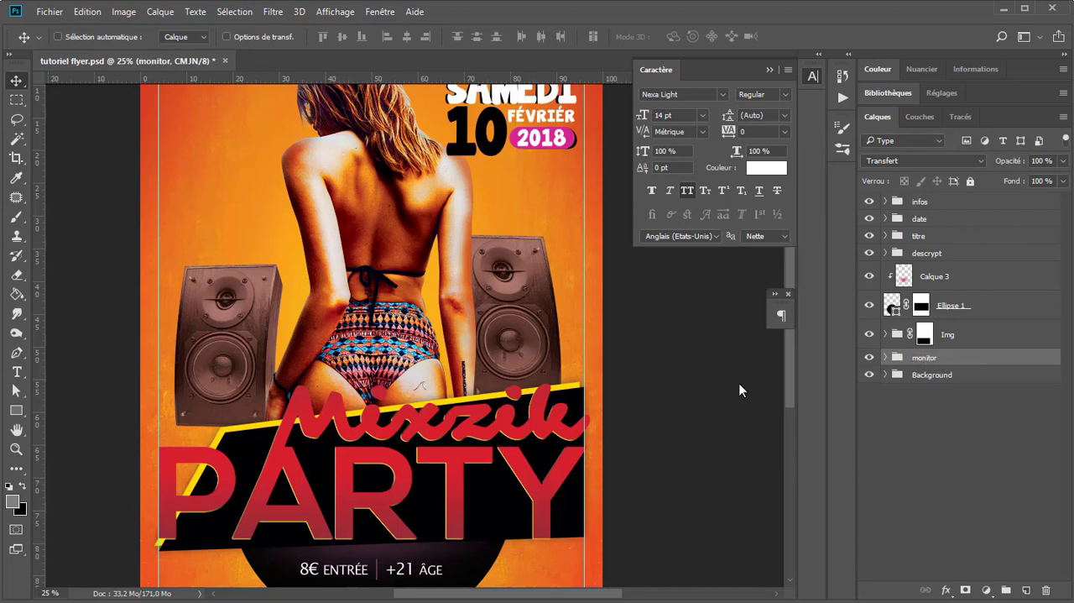
key(ctrl+minus)
key(ctrl+plus)
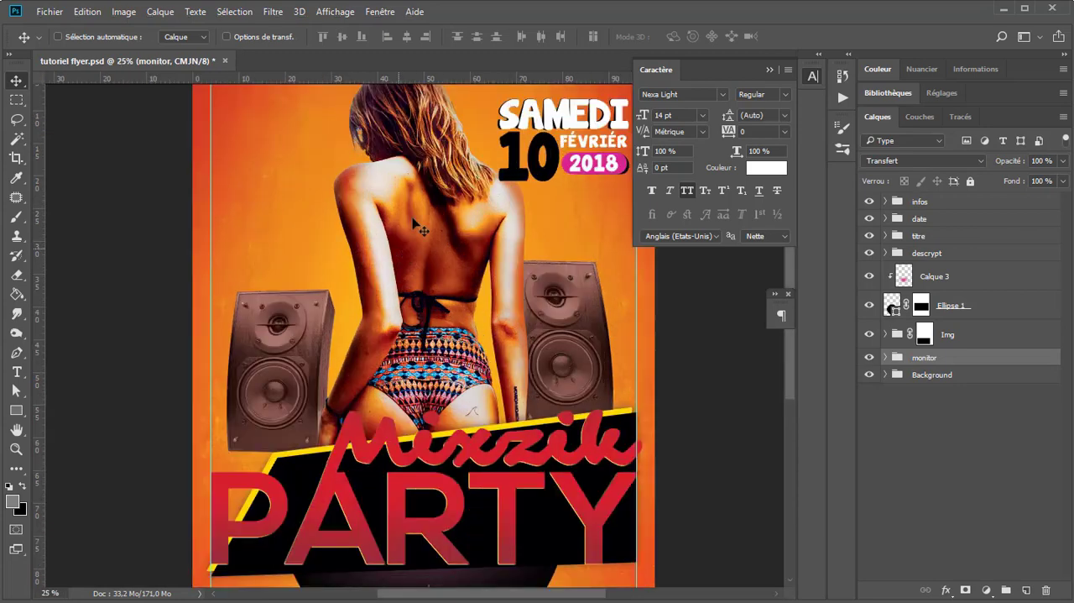
drag(416, 279, 357, 136)
mouse_move(385, 322)
mouse_down()
mouse_move(397, 216)
mouse_move(372, 333)
mouse_up()
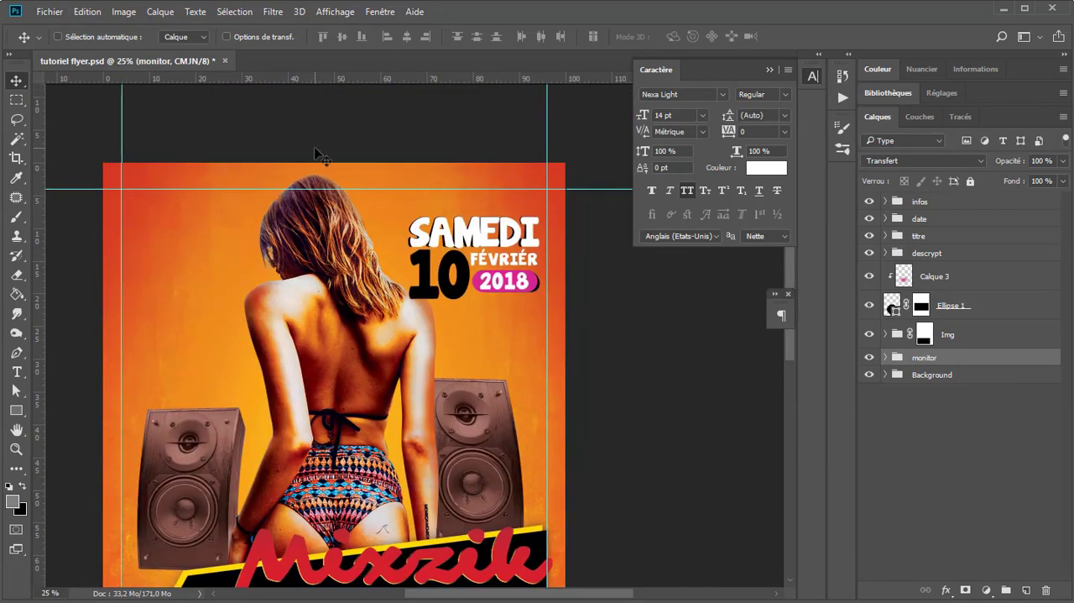
Step: Embed the Fichier 1 logo, scale it down to about a quarter of its placed size and position it in the flyer's upper-left corner
click(51, 12)
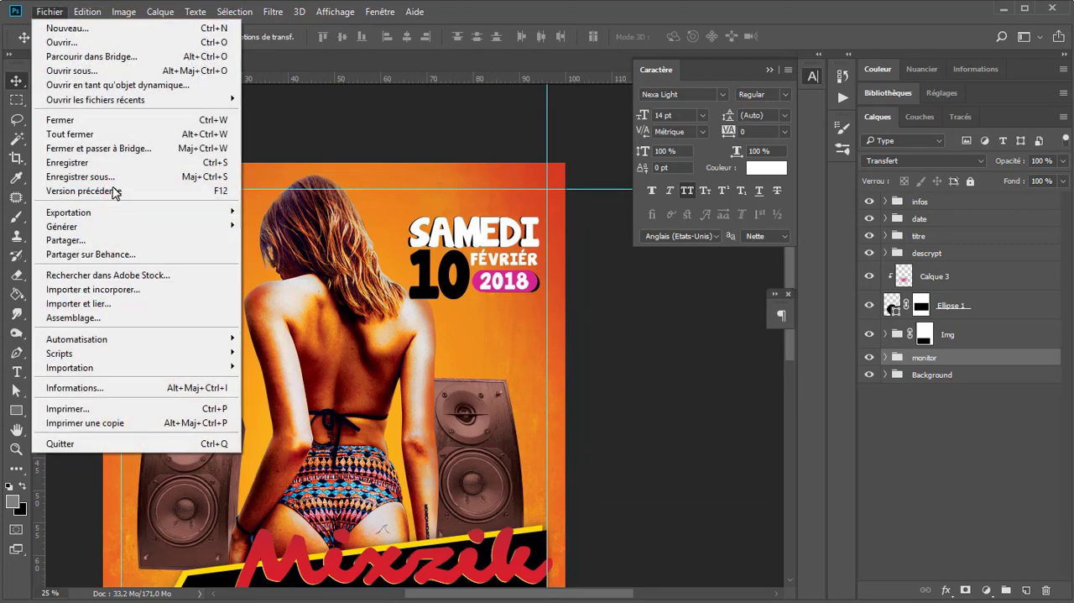
click(110, 293)
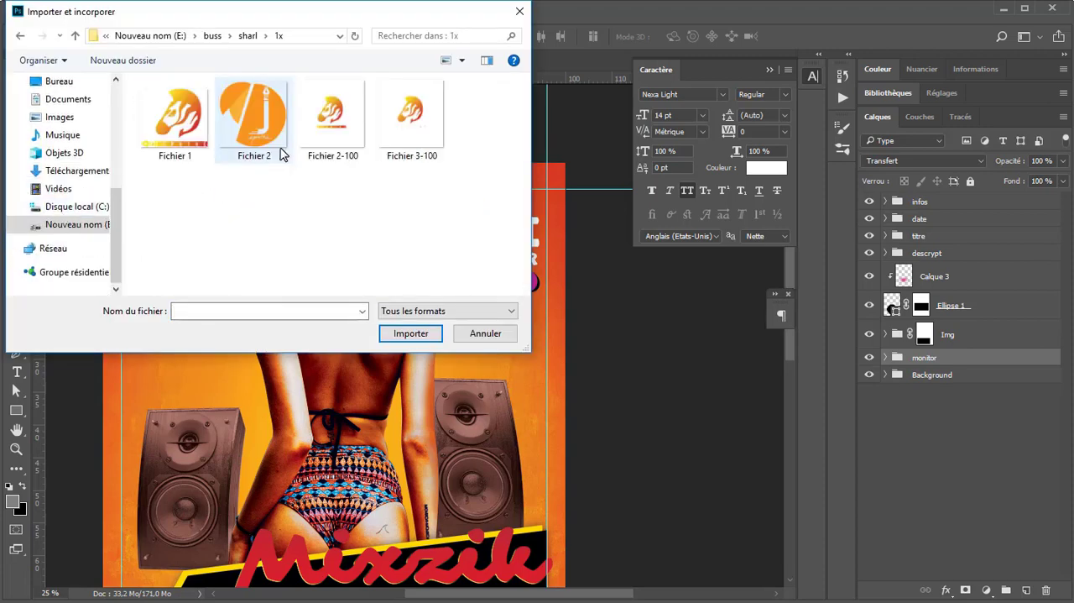
double_click(173, 105)
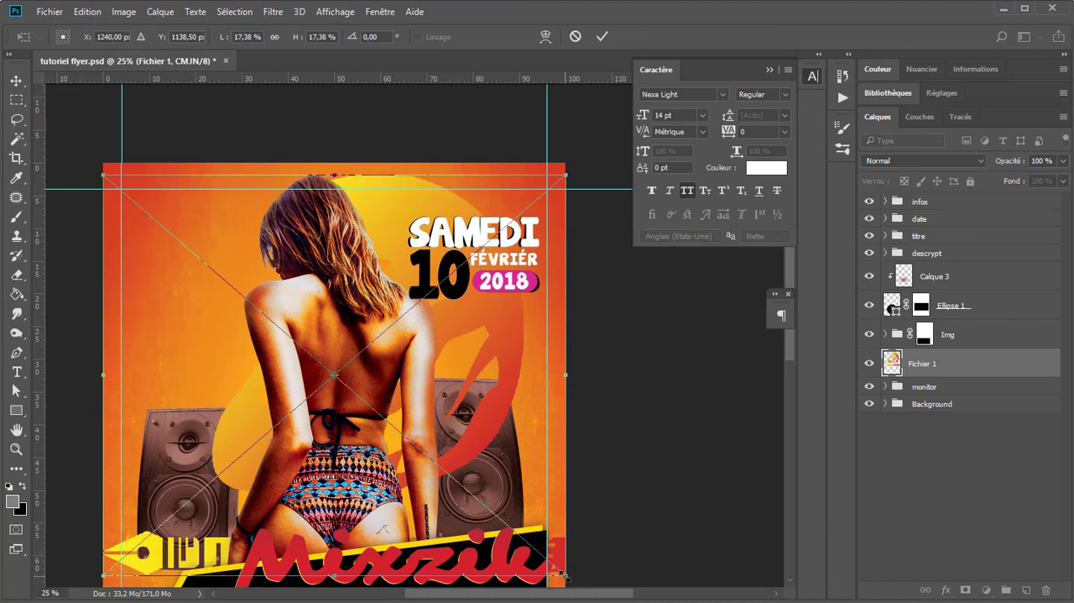
drag(564, 576, 218, 275)
key(Return)
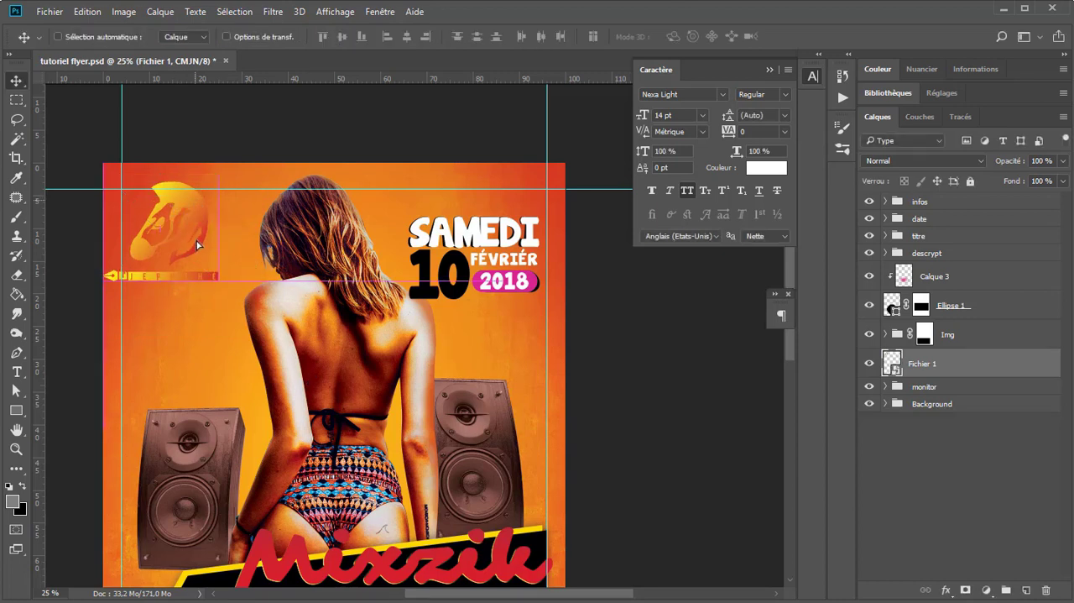
drag(197, 244, 212, 270)
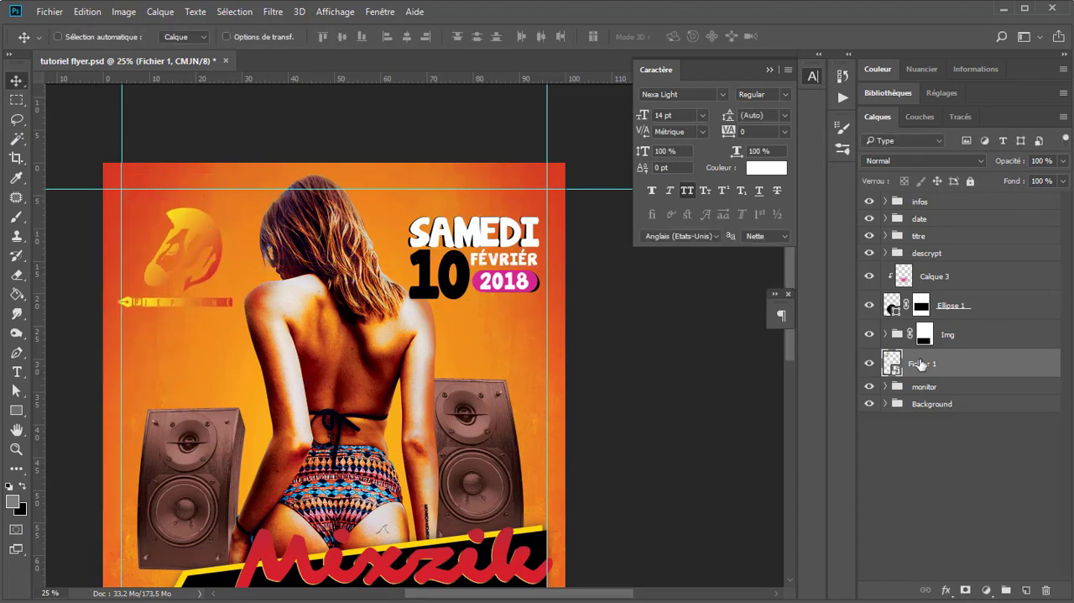
Step: Move the logo layer to the top of the layer stack and give it a white Incrustation couleur at 100% opacity
drag(921, 363, 970, 197)
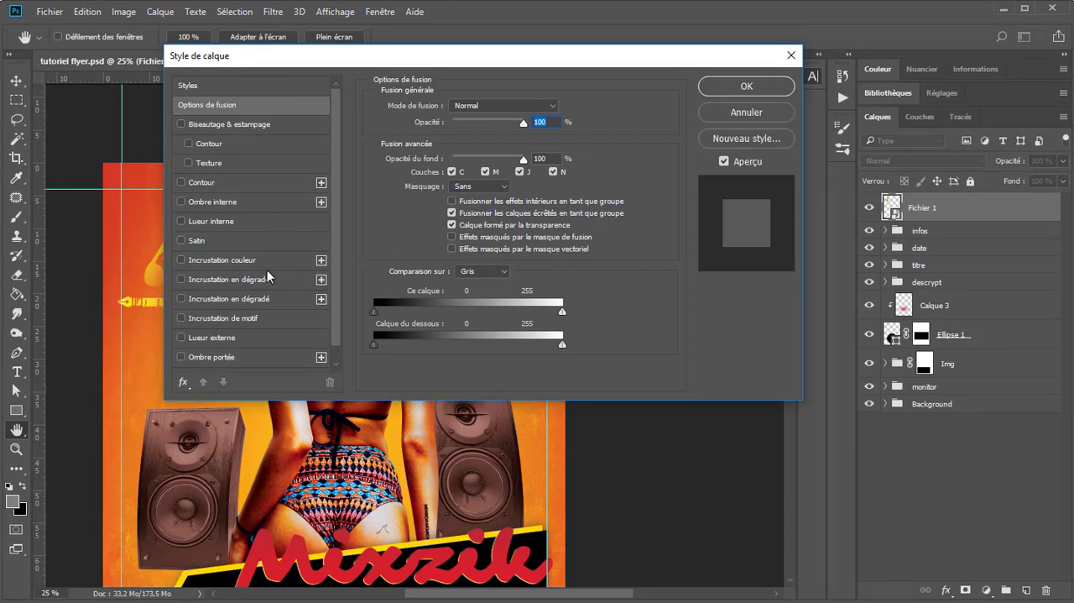
click(267, 261)
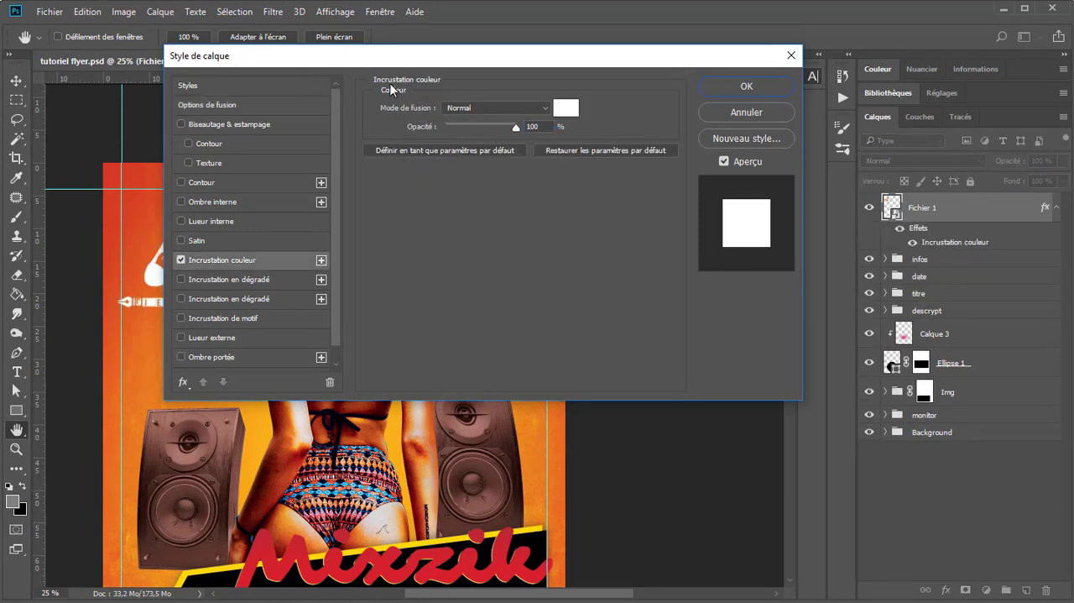
drag(379, 58, 601, 406)
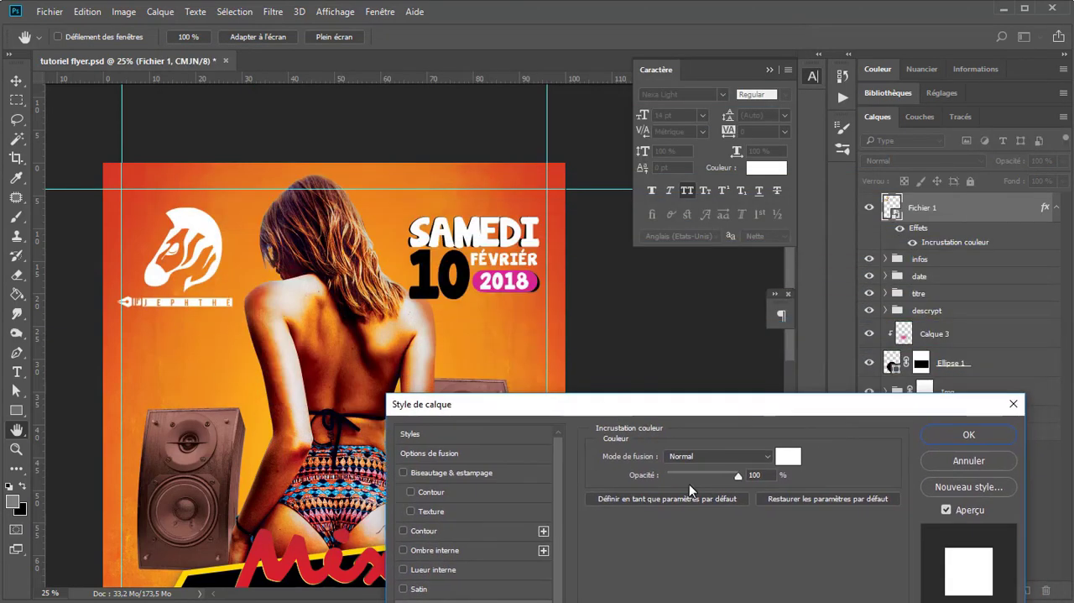
click(780, 456)
click(532, 285)
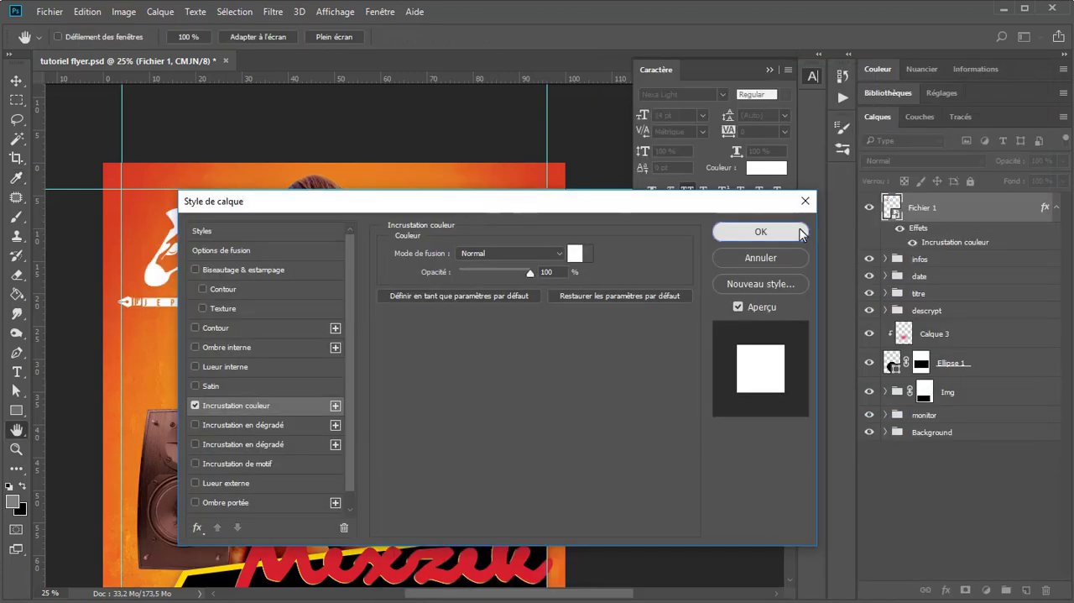
click(757, 230)
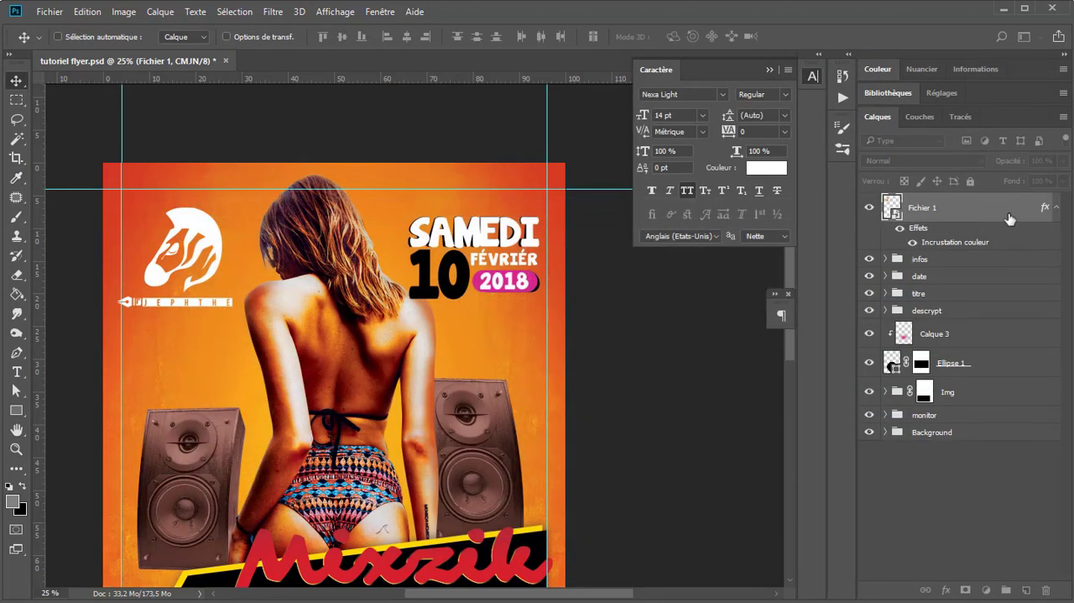
Step: Duplicate the white logo with a very slight offset to form its shadow
click(1056, 207)
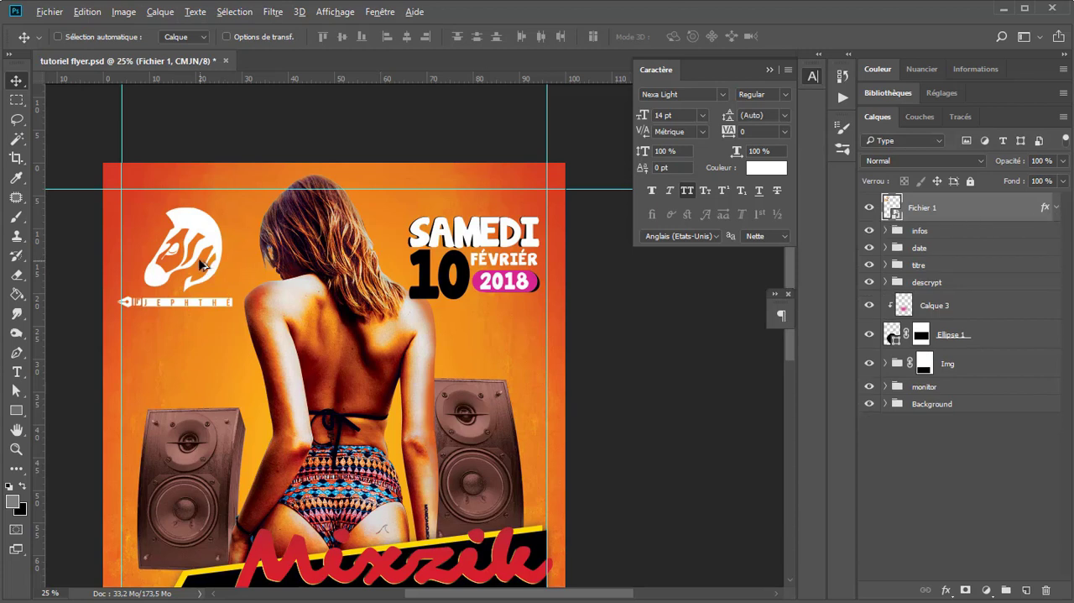
drag(200, 261, 200, 262)
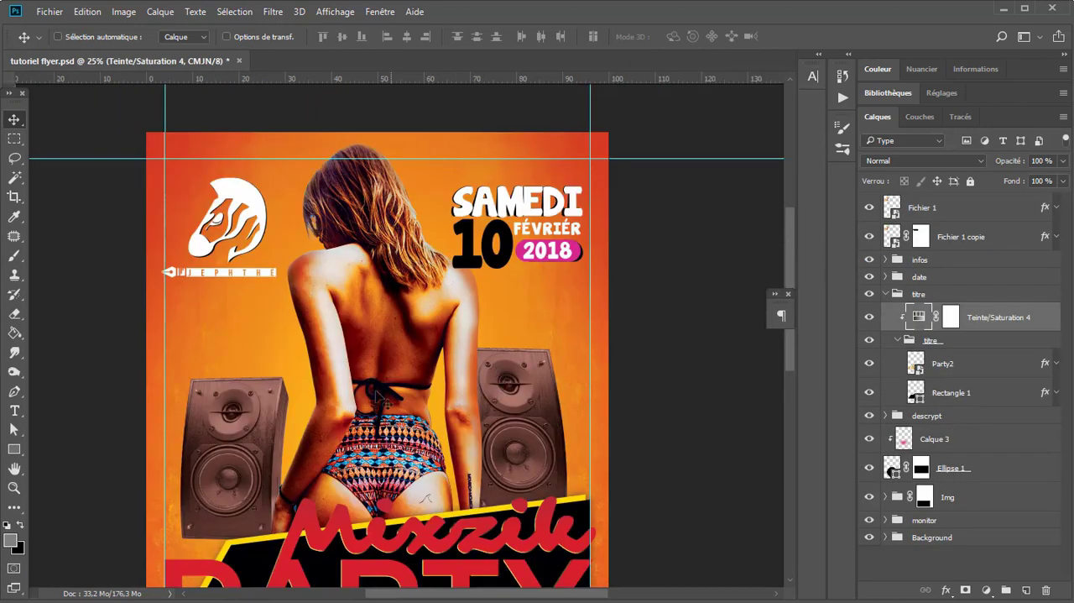
Step: Locate the woman's layer in the Img group and select the Teinte/Saturation 3 adjustment above it
scroll(382, 400, down, 1)
scroll(382, 400, up, 1)
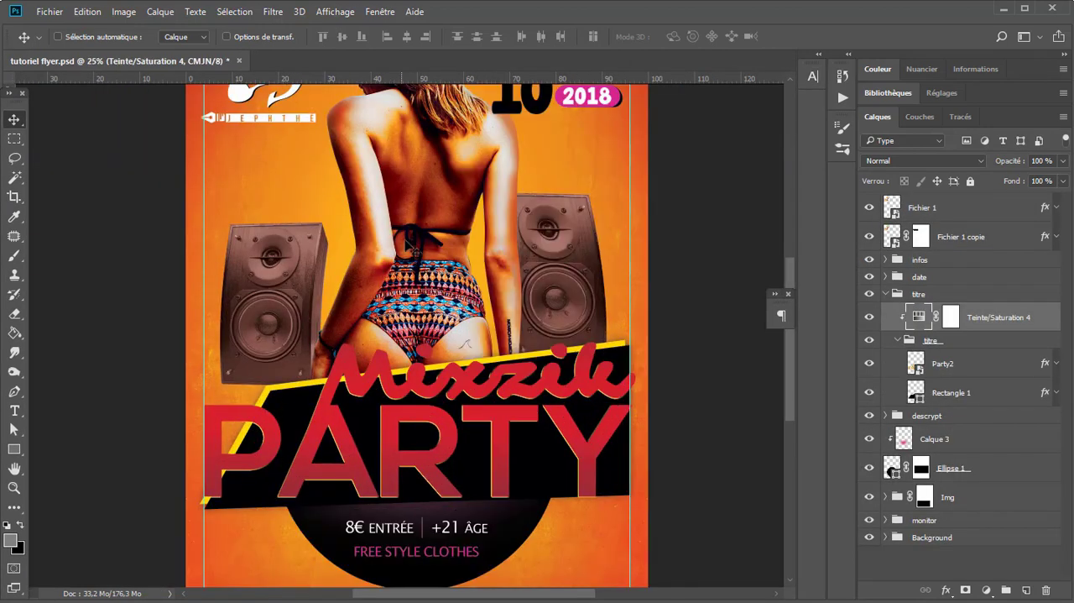
drag(438, 265, 400, 357)
ctrl+click(373, 297)
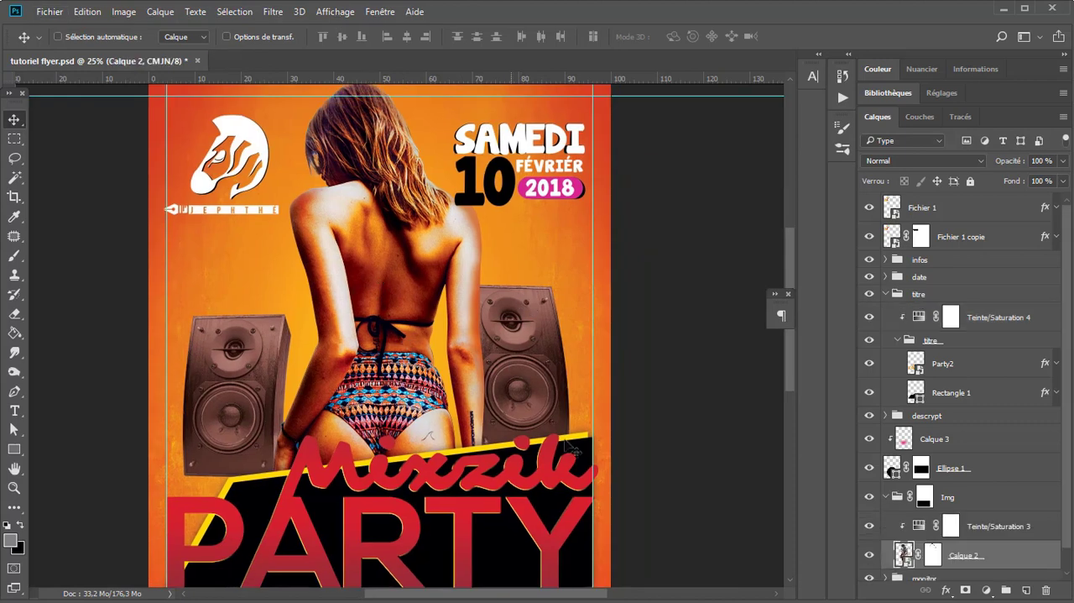
scroll(426, 359, down, 1)
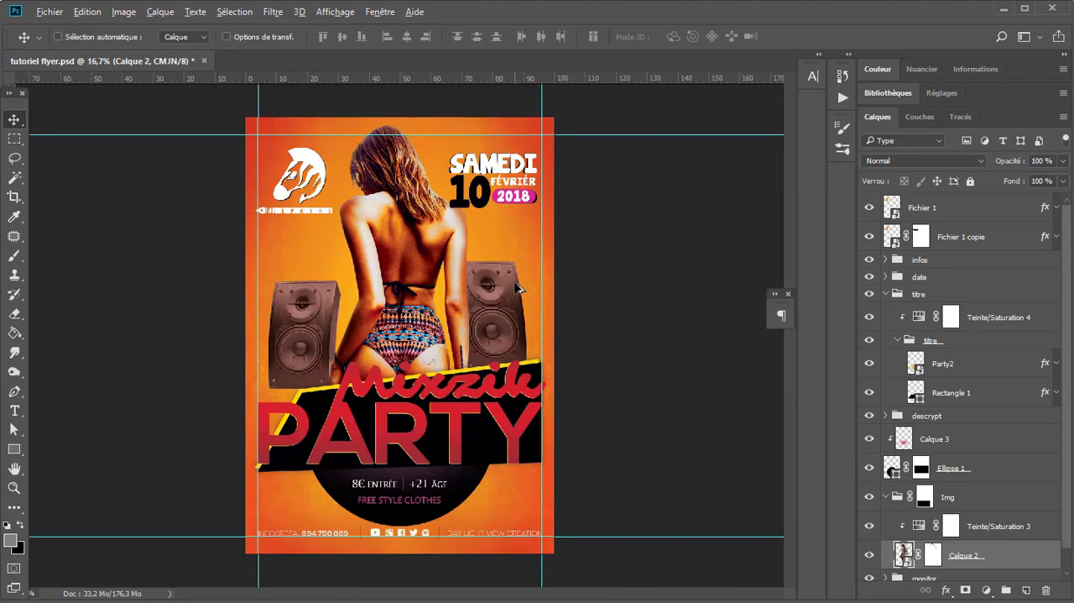
scroll(516, 284, up, 1)
click(913, 527)
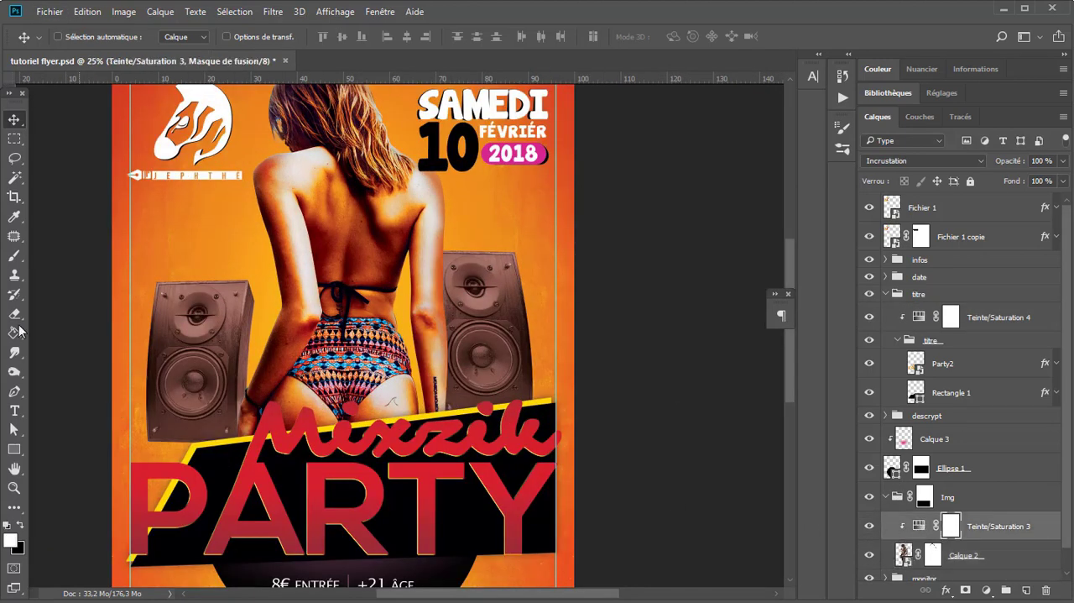
Step: Set the Pen tool to Forme mode with a white 3 px contour
click(15, 391)
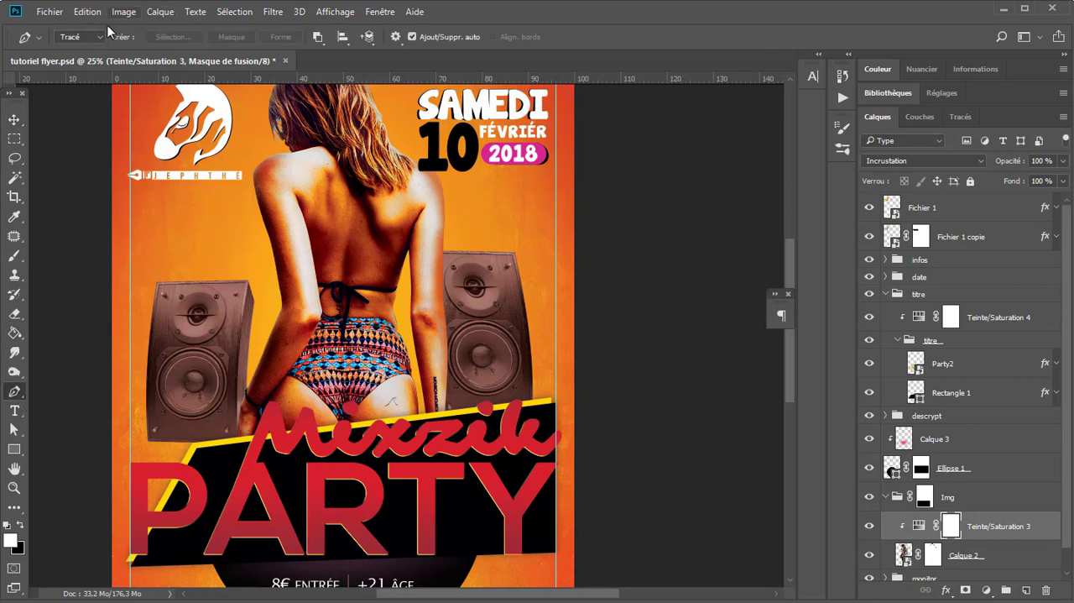
click(79, 37)
click(77, 52)
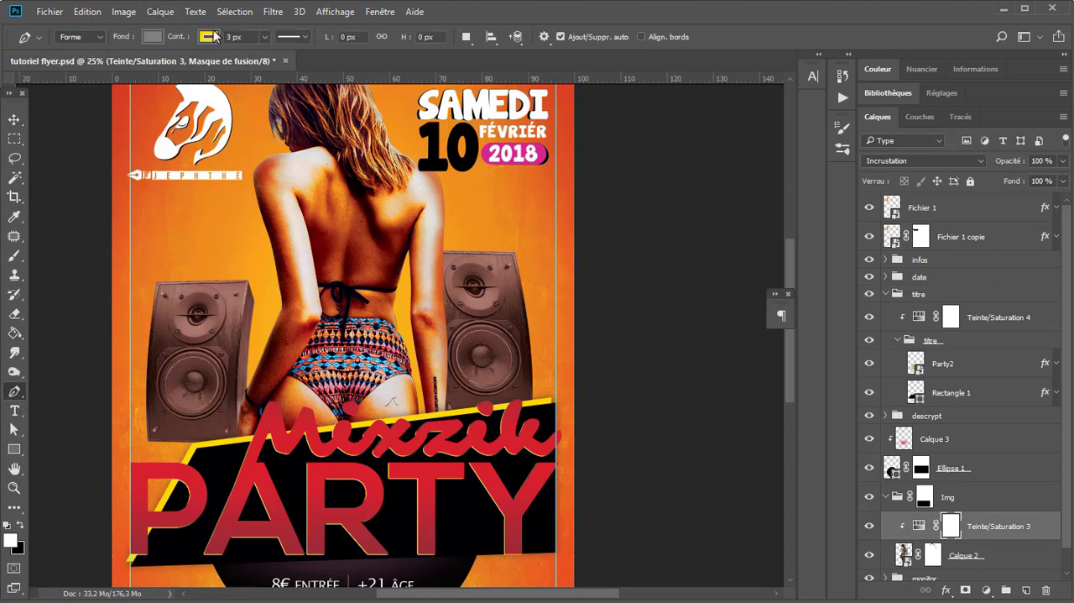
click(208, 37)
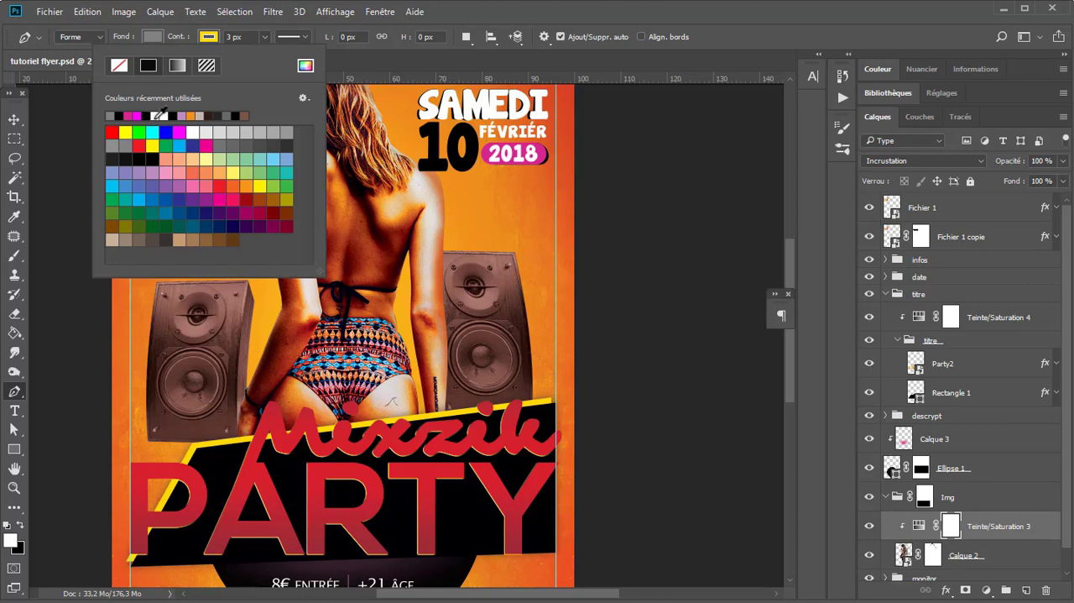
click(158, 115)
key(Return)
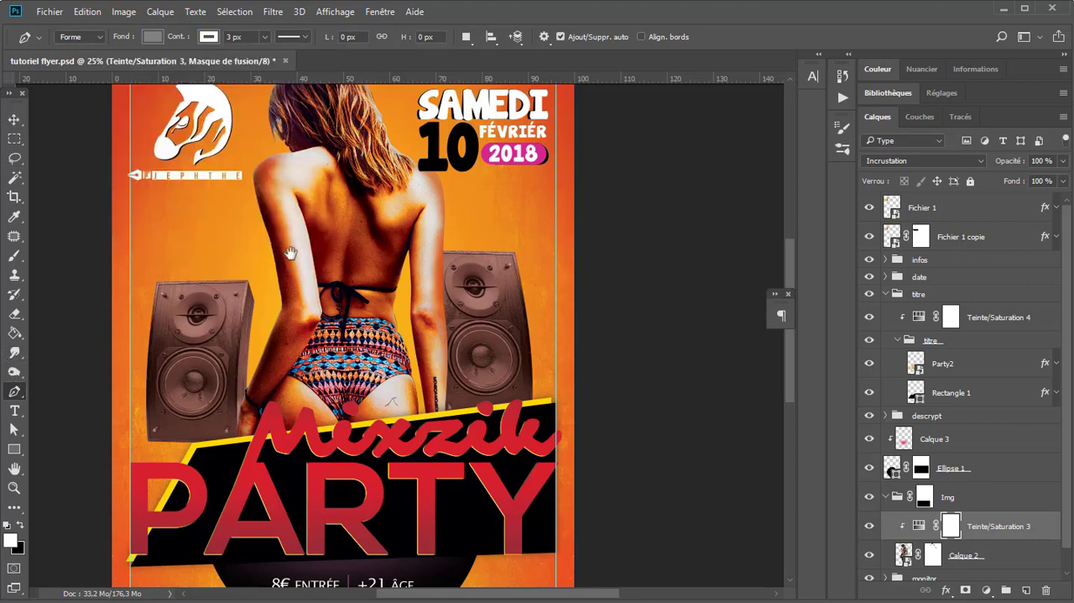
Step: Draw a curved shape about 239 by 1616 px following the woman's left side from forearm to head, and open its fill options
drag(289, 253, 295, 338)
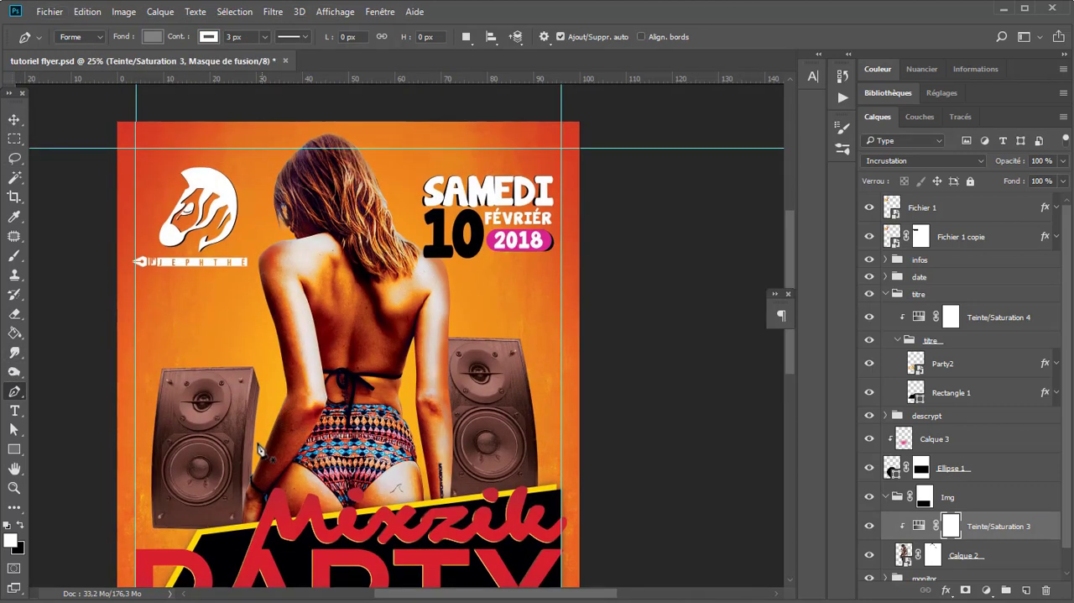
drag(260, 438, 259, 307)
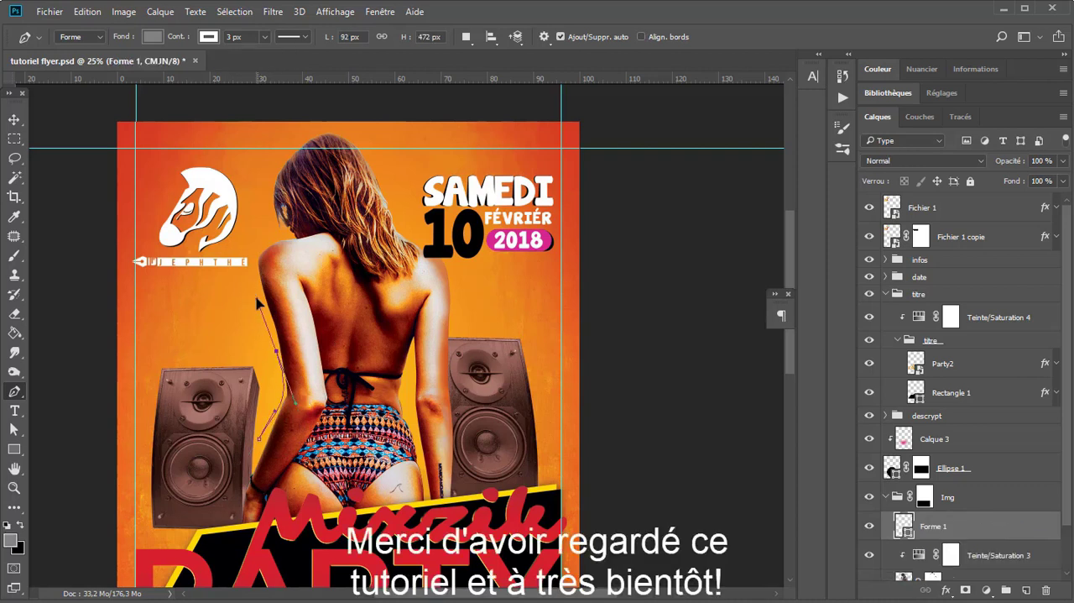
drag(262, 250, 259, 194)
drag(292, 138, 304, 140)
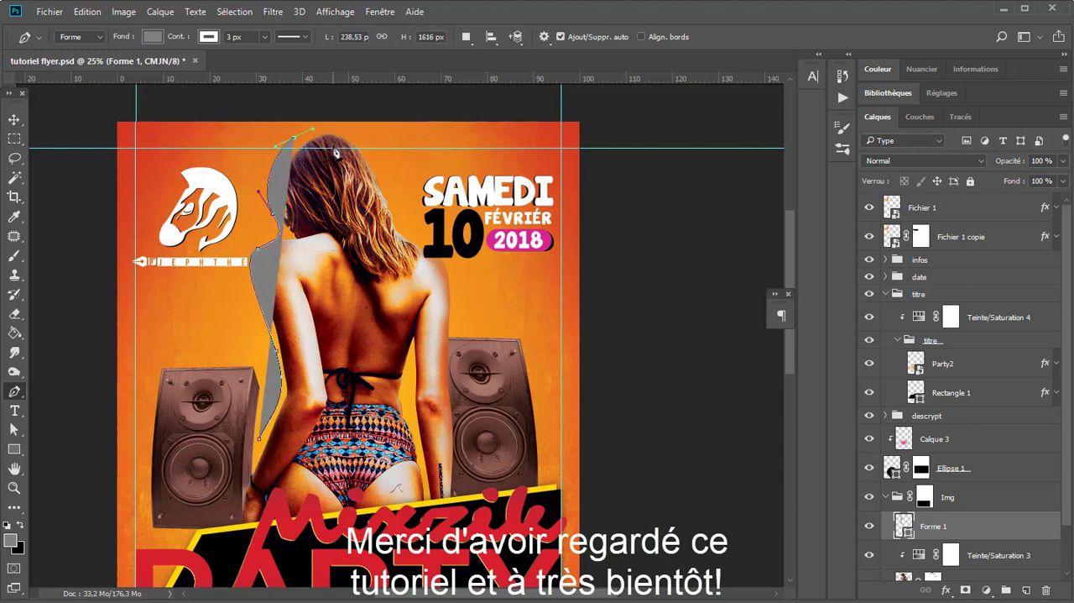
click(153, 38)
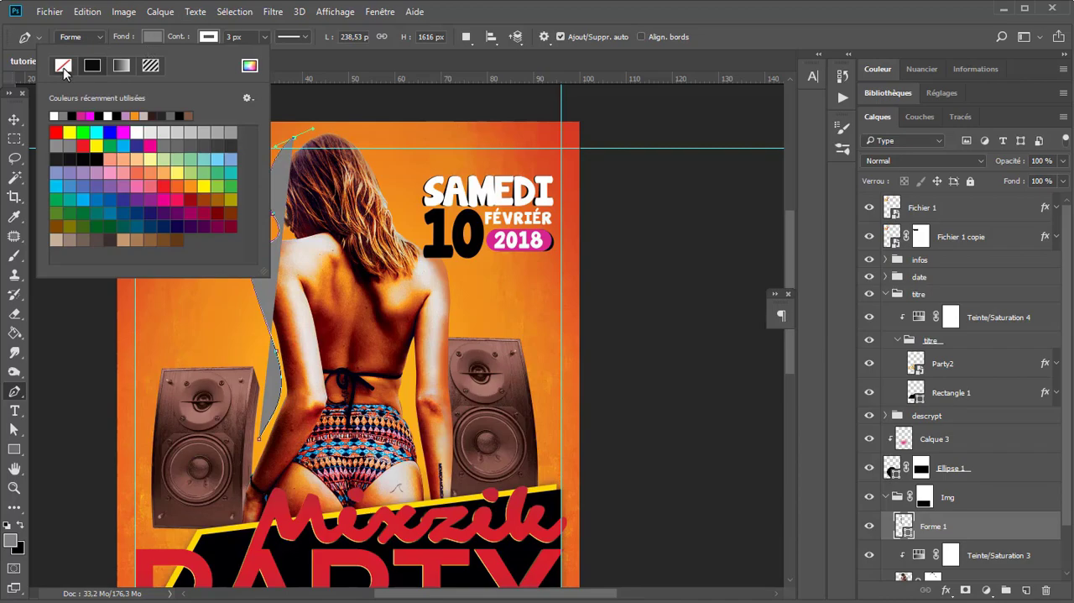